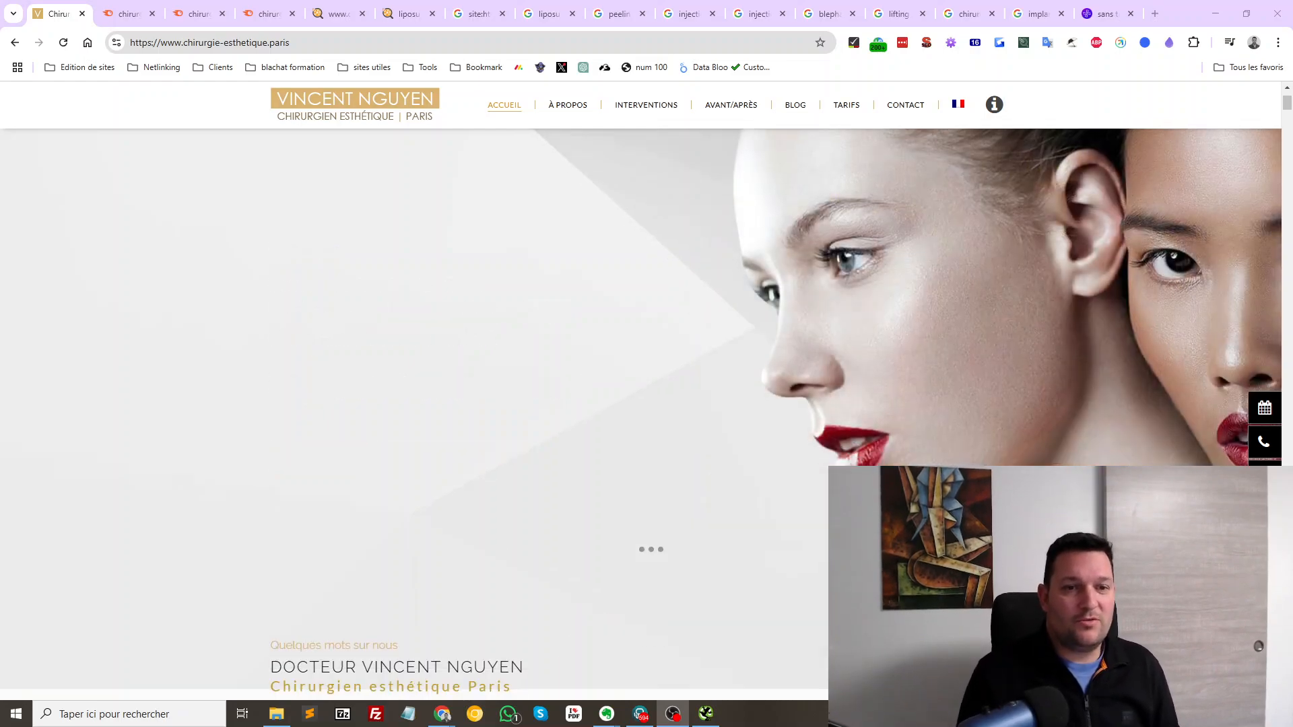
Scroll through the chirurgie-esthetique.paris homepage content to the bottom
scroll(646, 404, "down", 12)
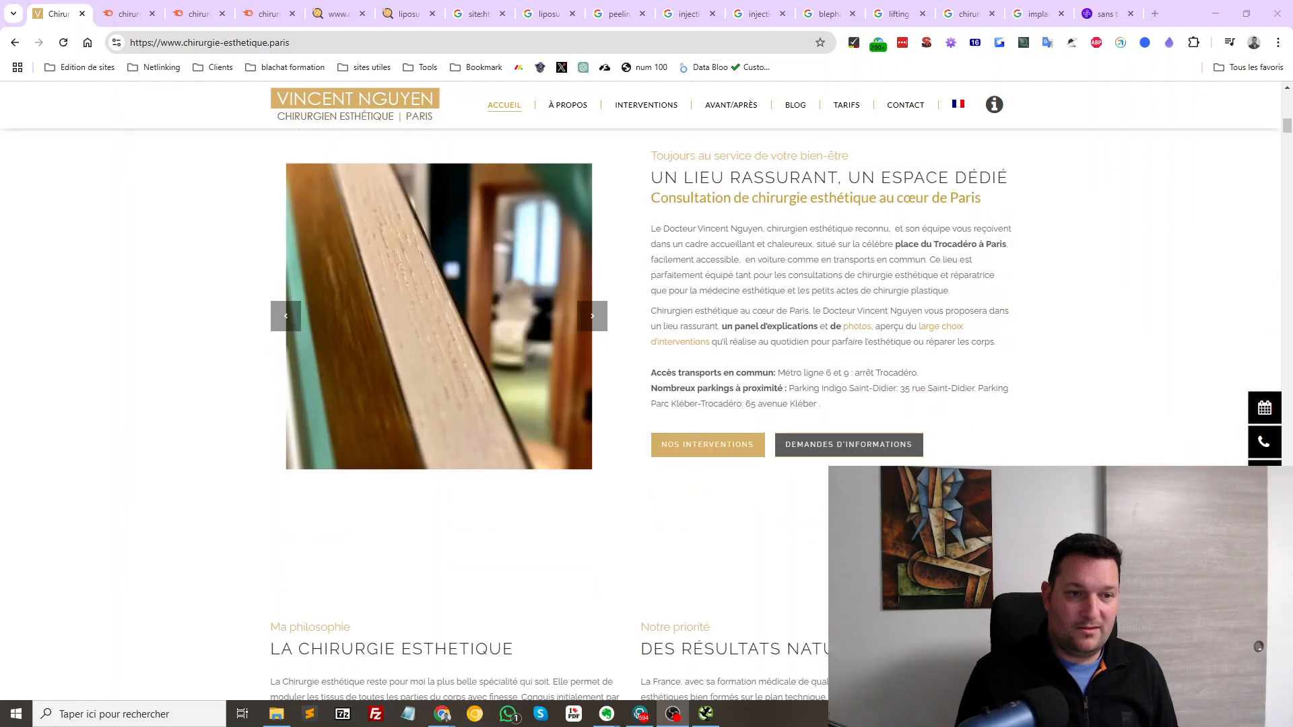
scroll(647, 404, "down", 5)
scroll(646, 404, "down", 20)
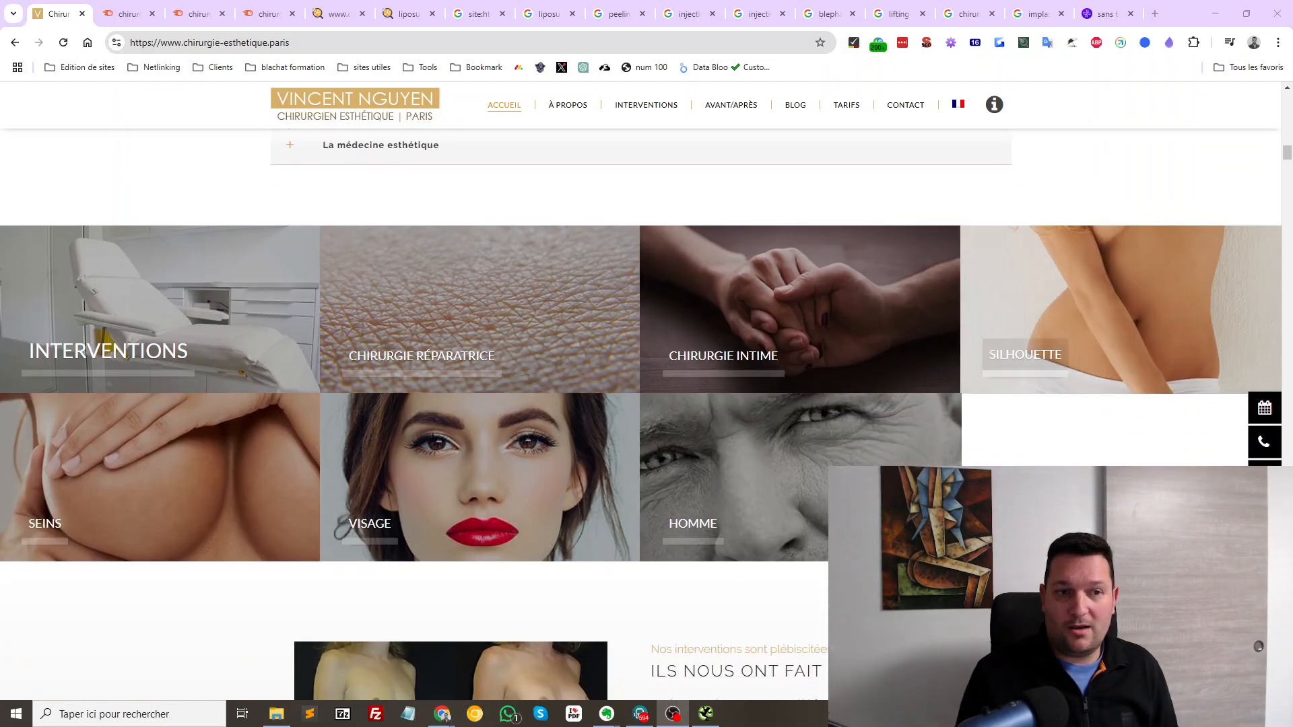
scroll(646, 404, "down", 20)
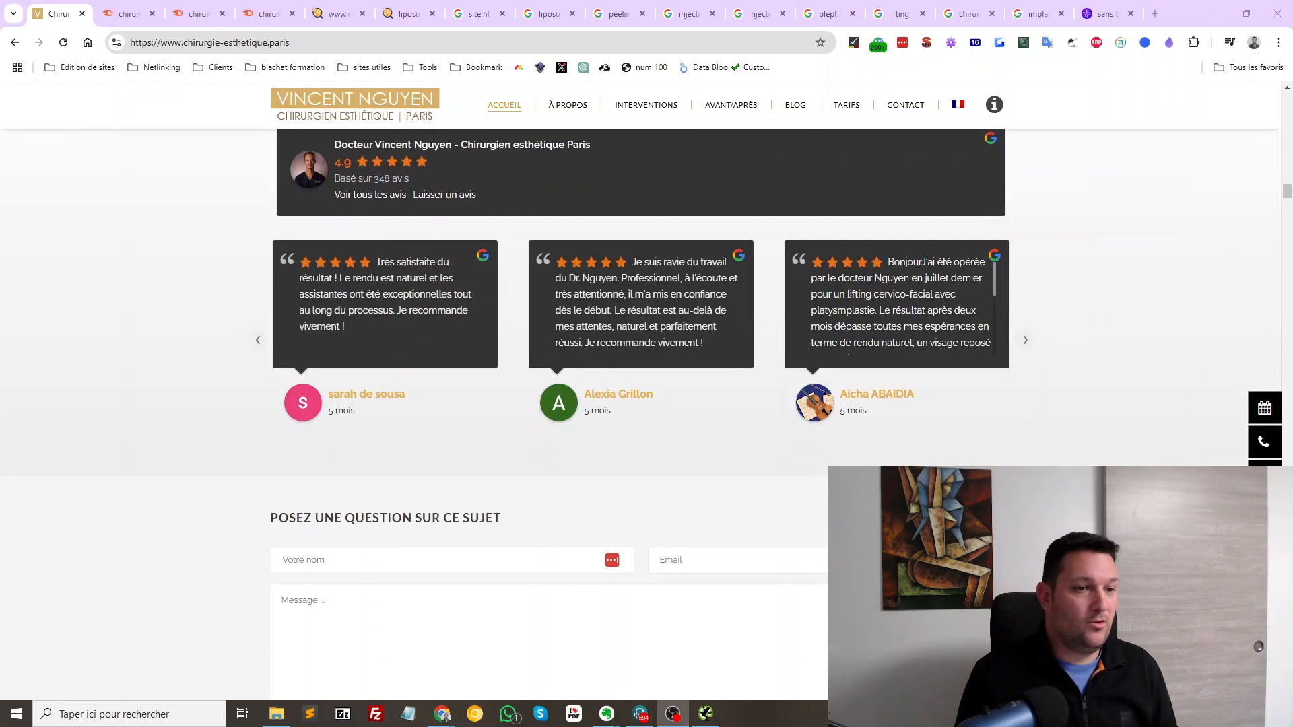
scroll(647, 404, "down", 15)
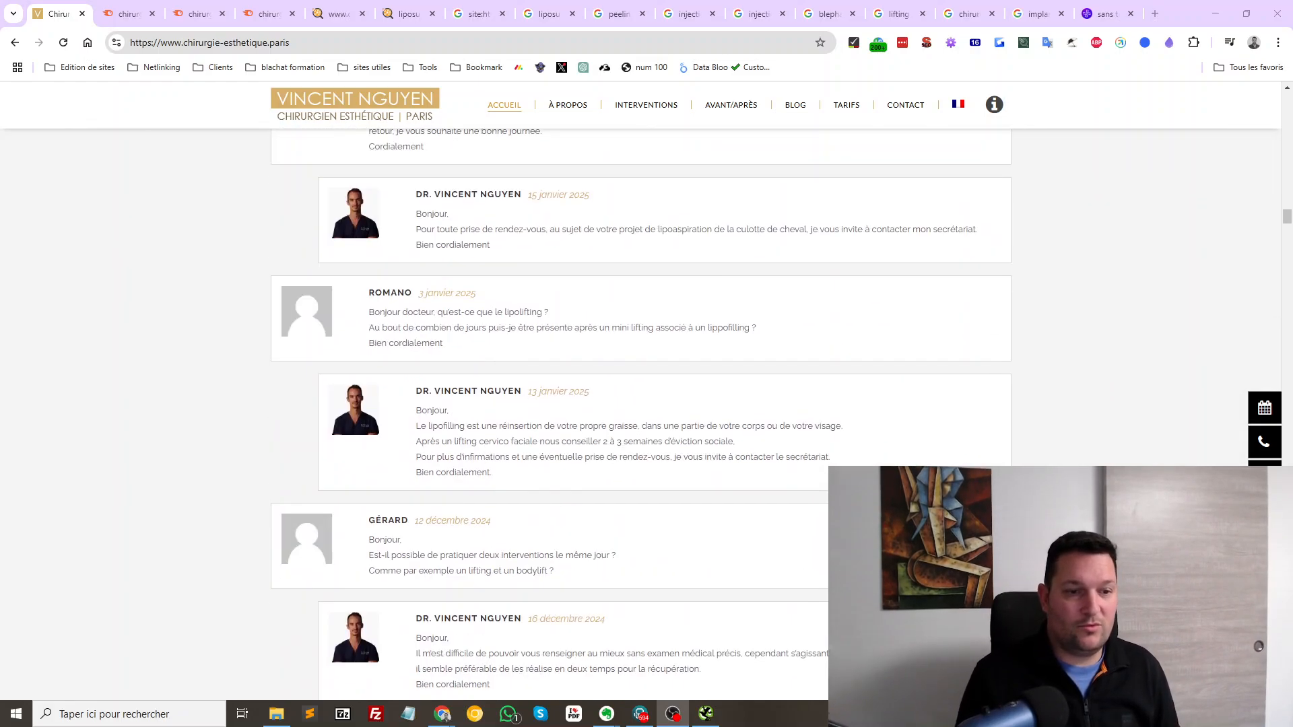
scroll(647, 405, "up", 15)
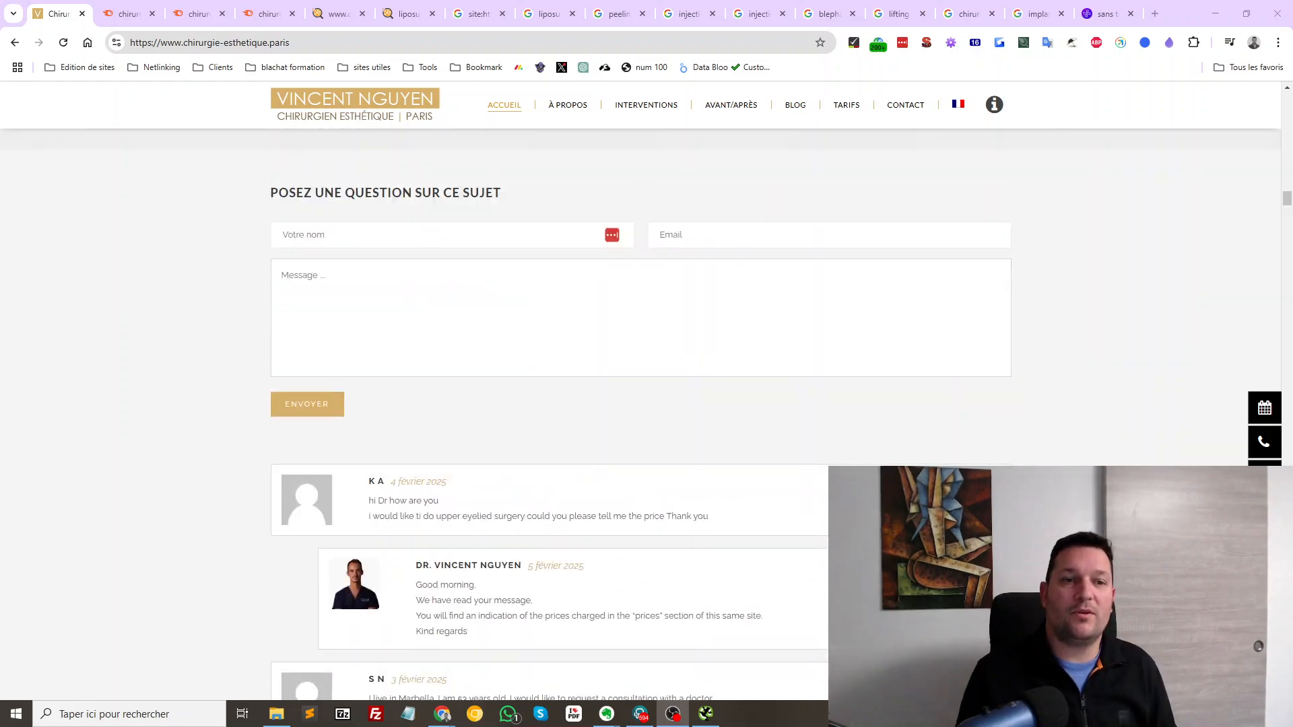
scroll(647, 404, "down", 5)
scroll(647, 404, "down", 20)
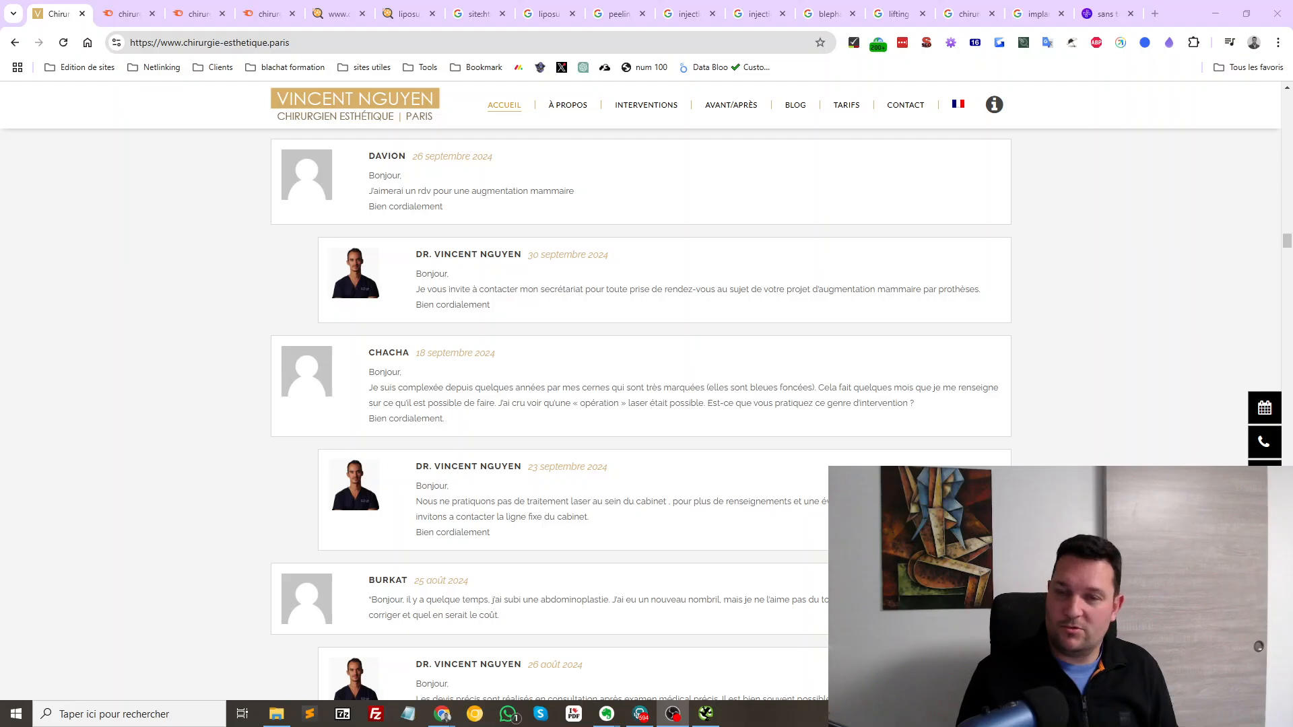
scroll(647, 405, "down", 20)
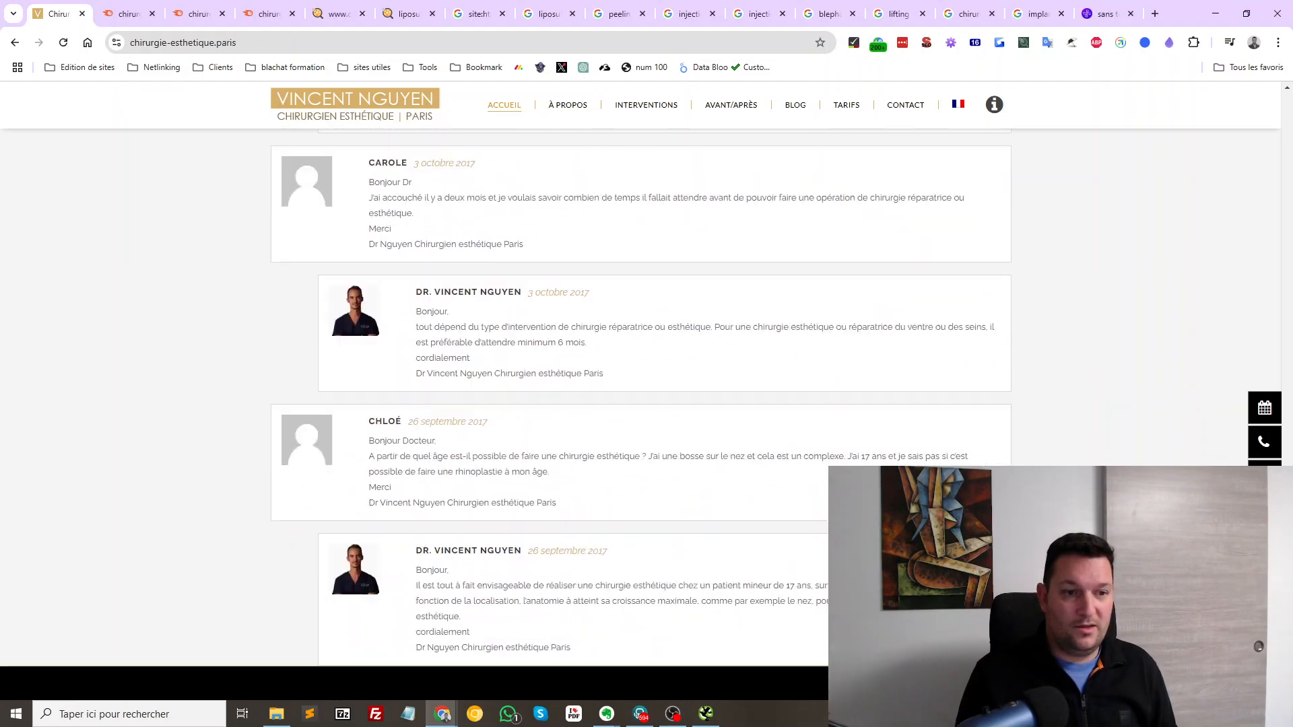
scroll(646, 404, "down", 5)
scroll(647, 404, "up", 10)
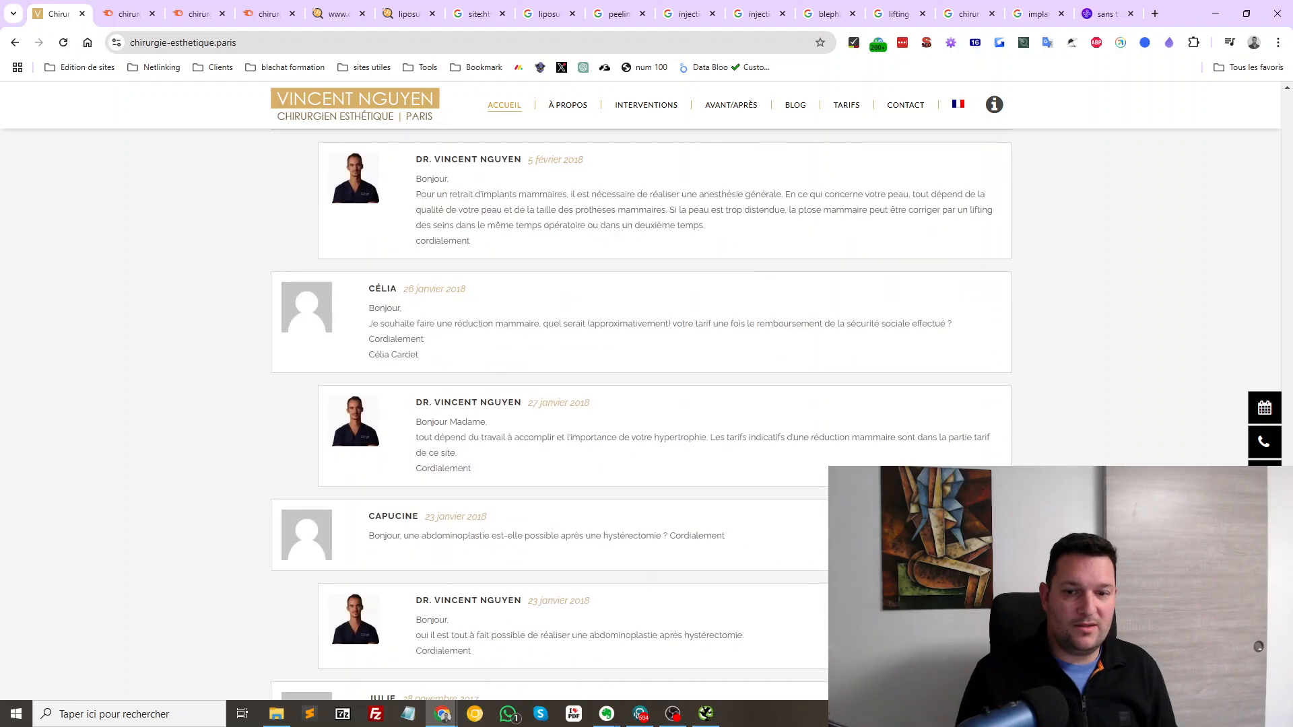
left_click_drag(1287, 592, 1287, 99)
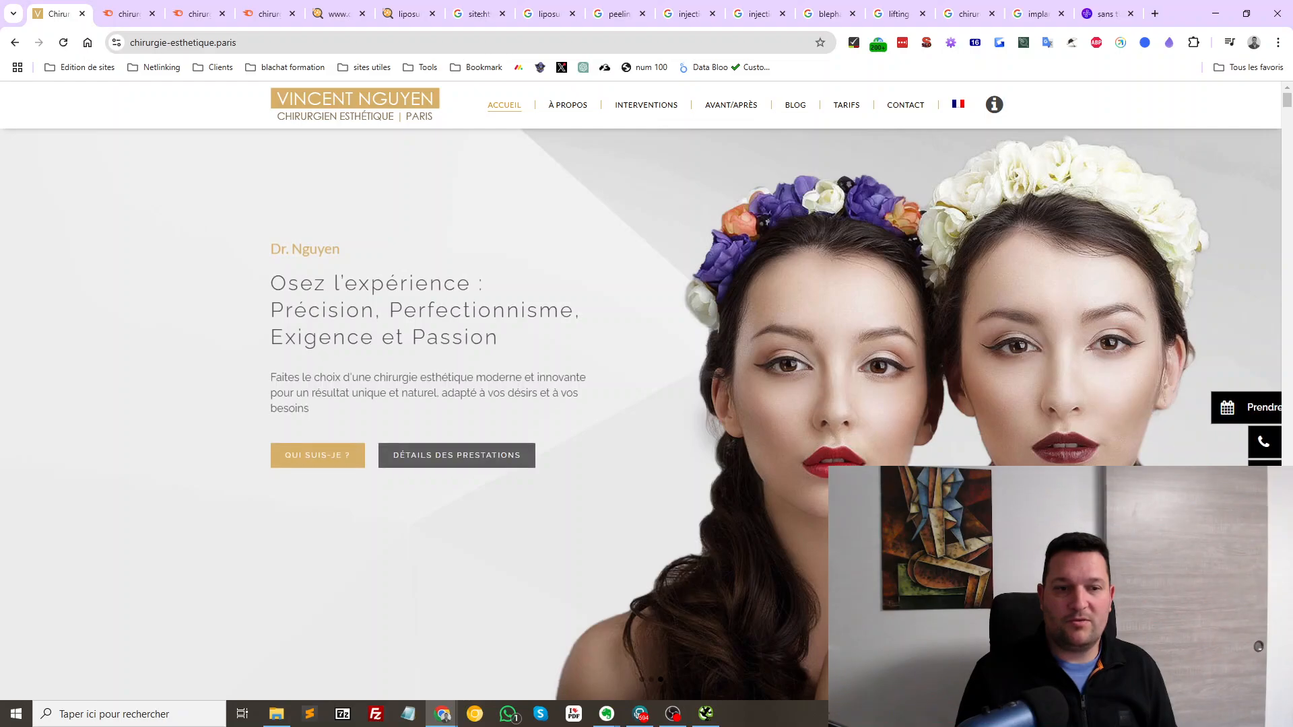
Review the surgeon's TARIFS pricing page
mouse_move(646, 105)
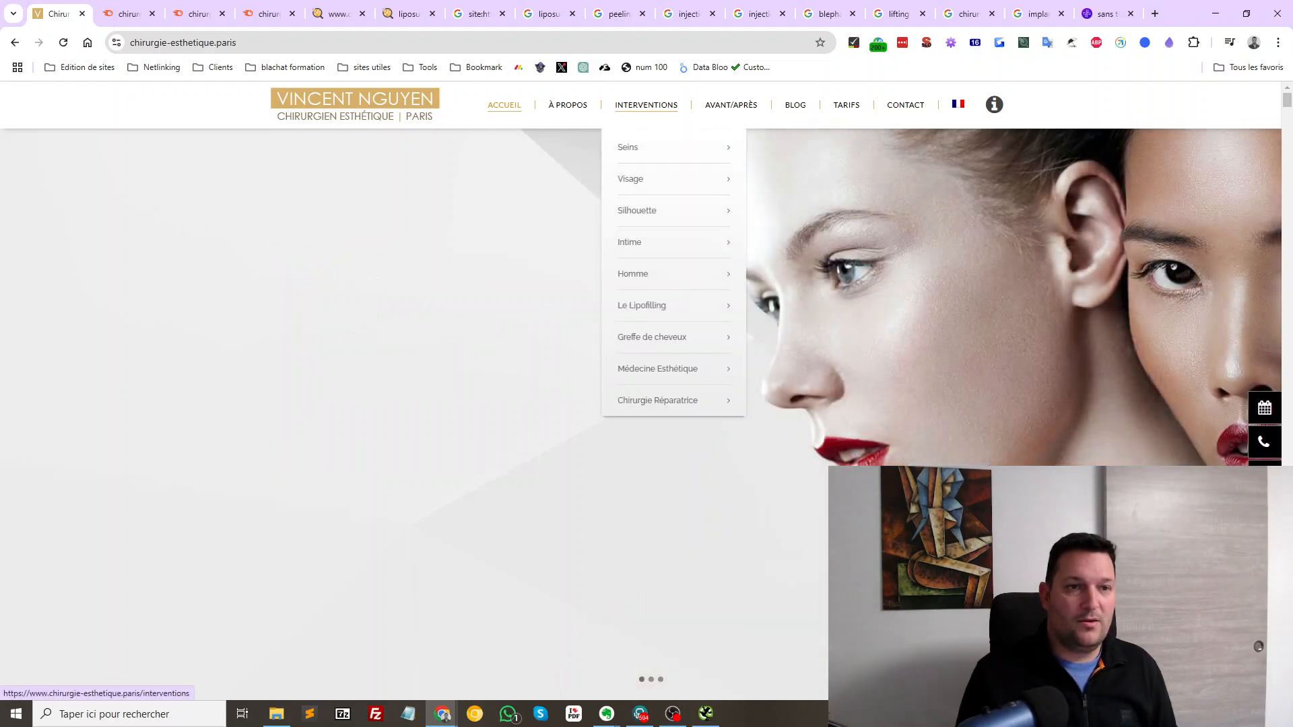
mouse_move(628, 147)
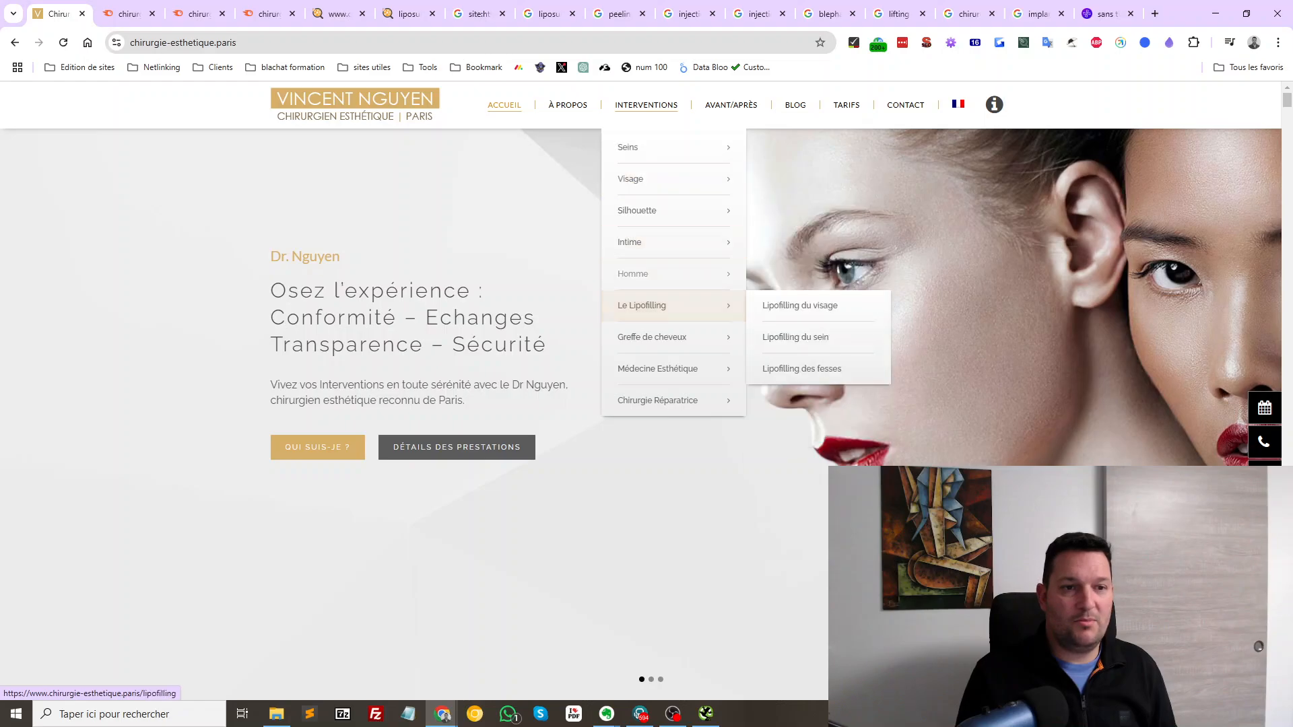
mouse_move(636, 210)
mouse_move(636, 305)
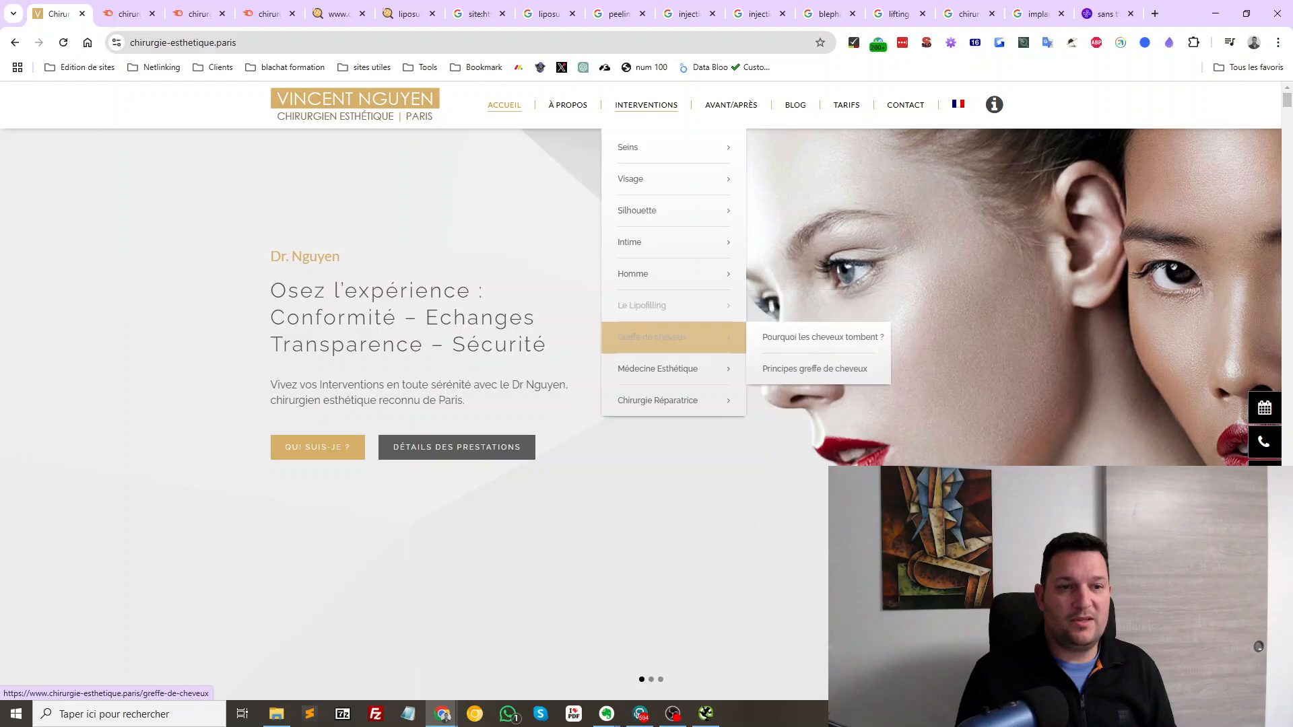
mouse_move(651, 337)
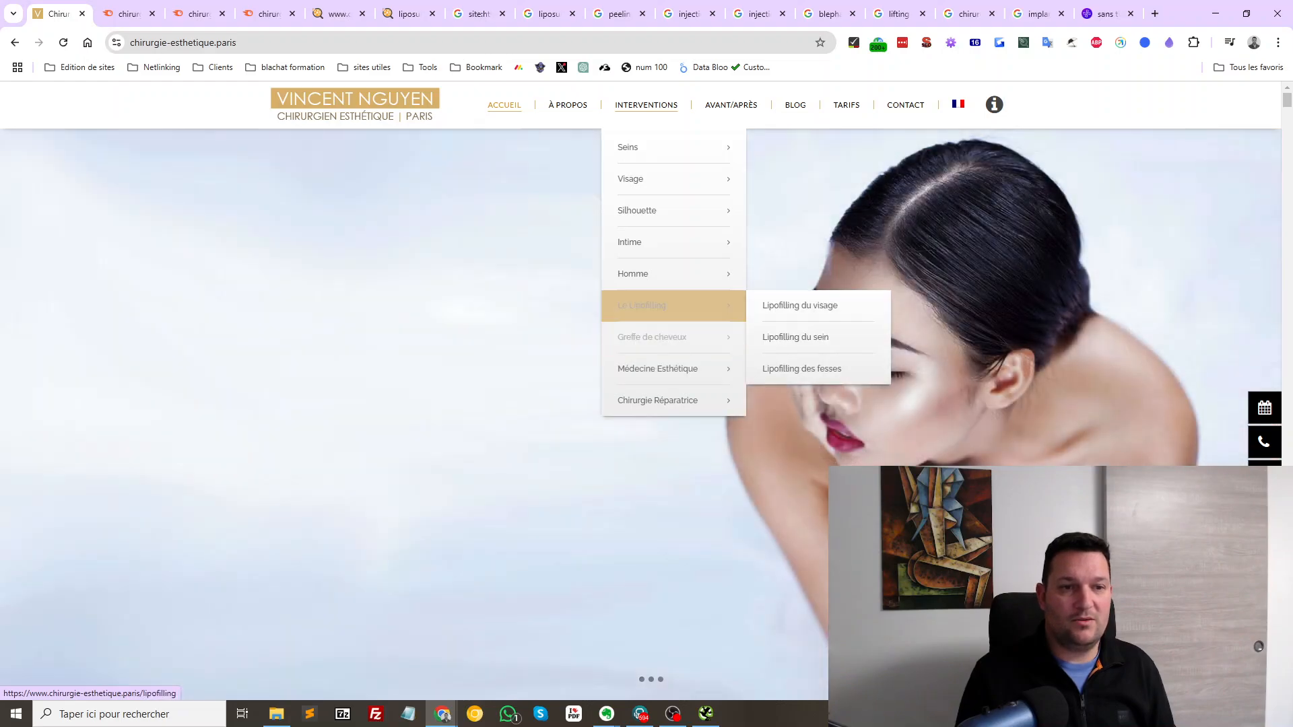
mouse_move(636, 179)
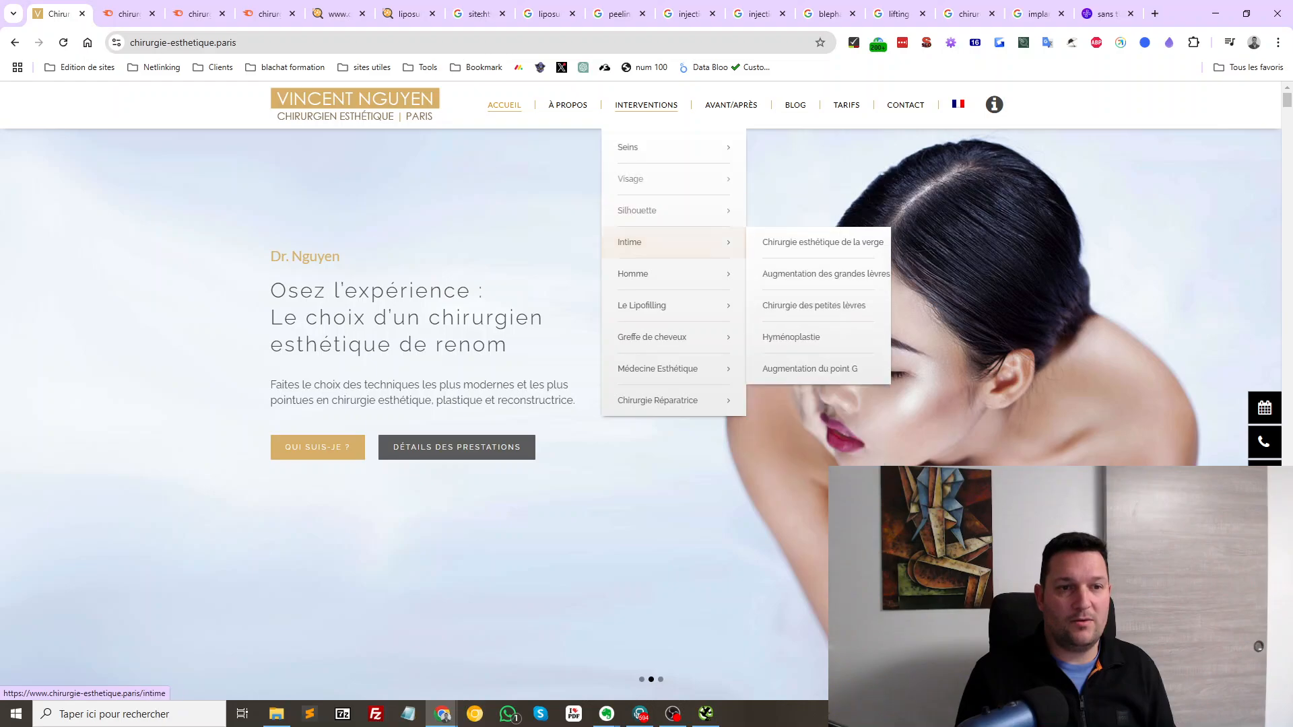
mouse_move(658, 368)
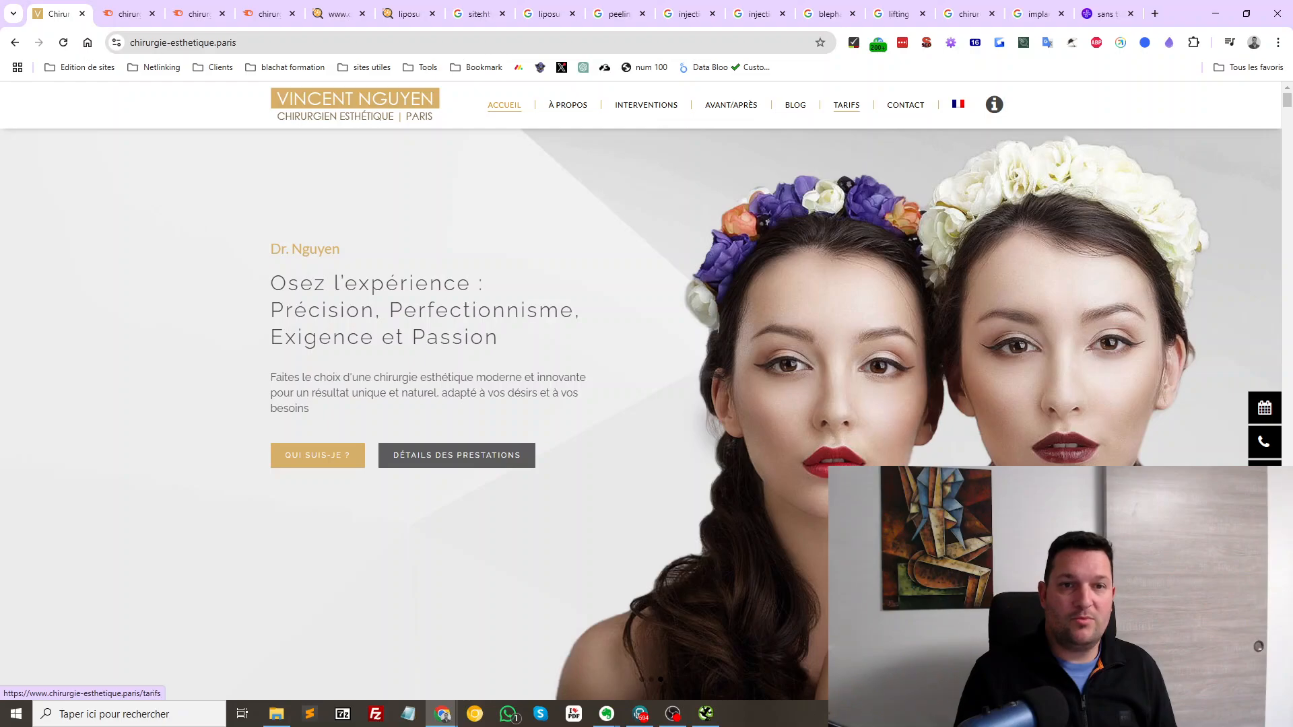
left_click(847, 105)
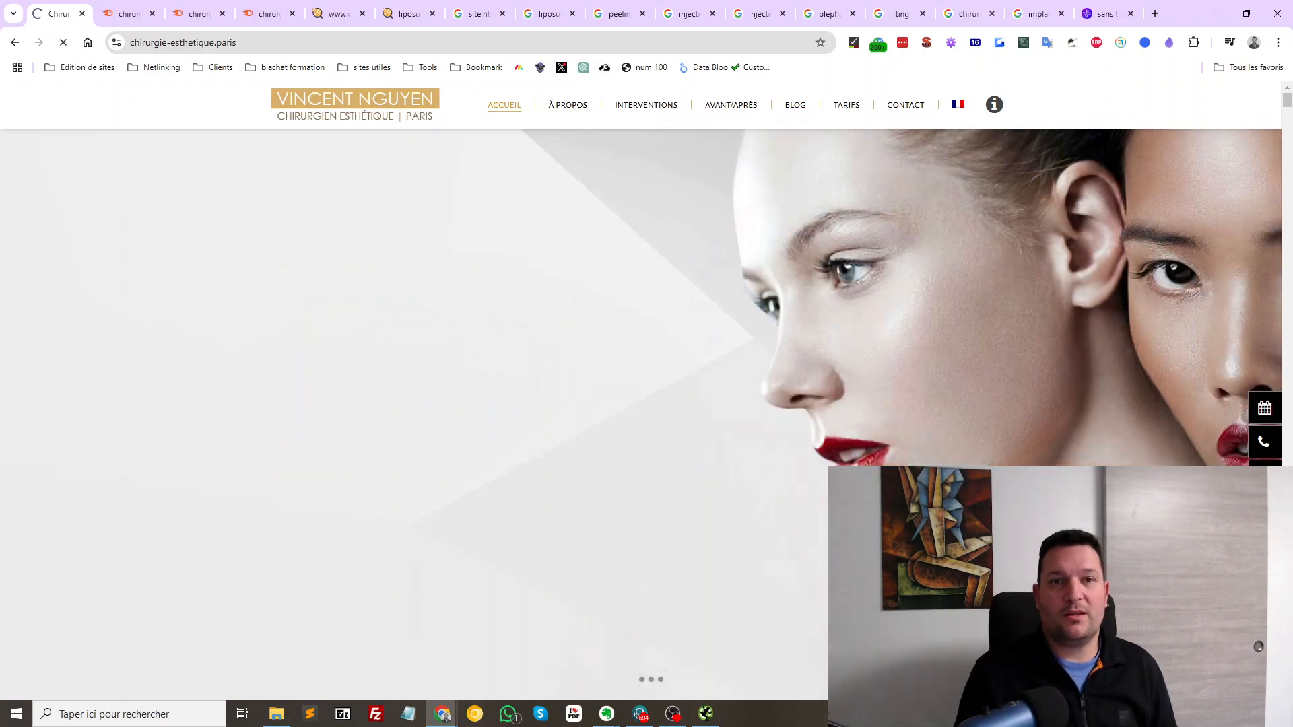
scroll(640, 404, "down", 8)
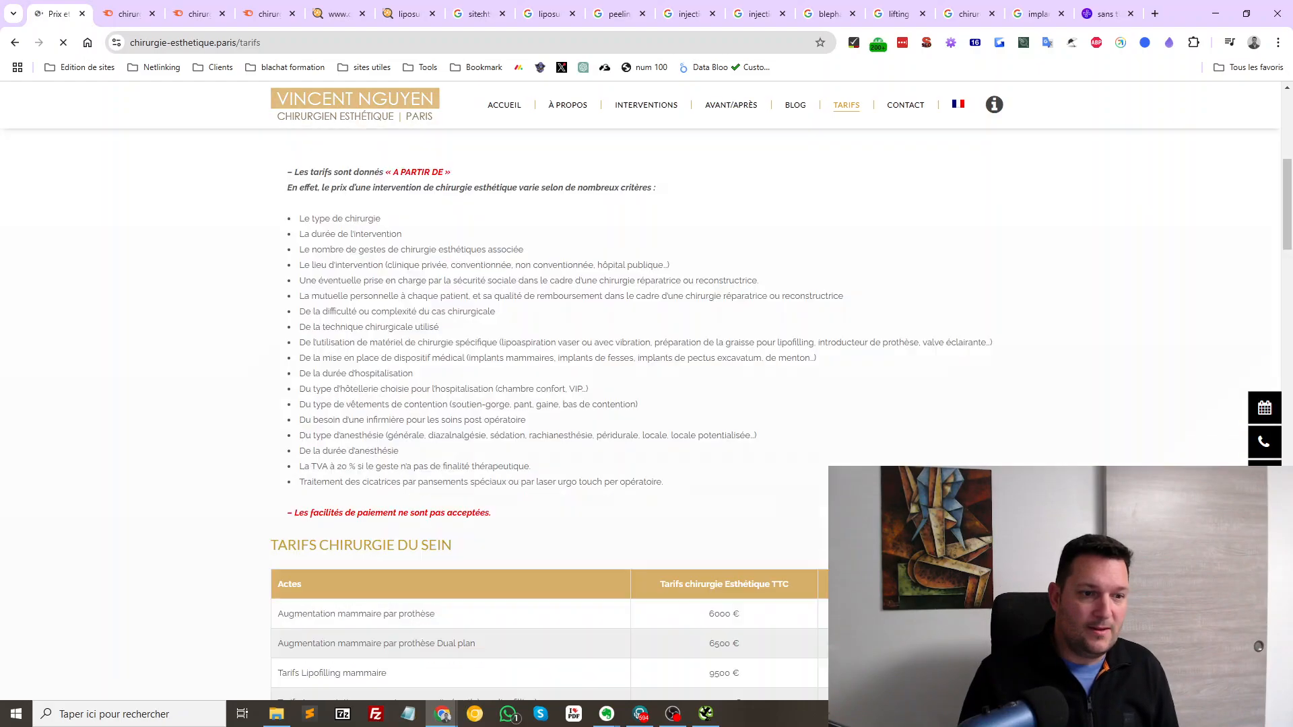
scroll(640, 404, "down", 15)
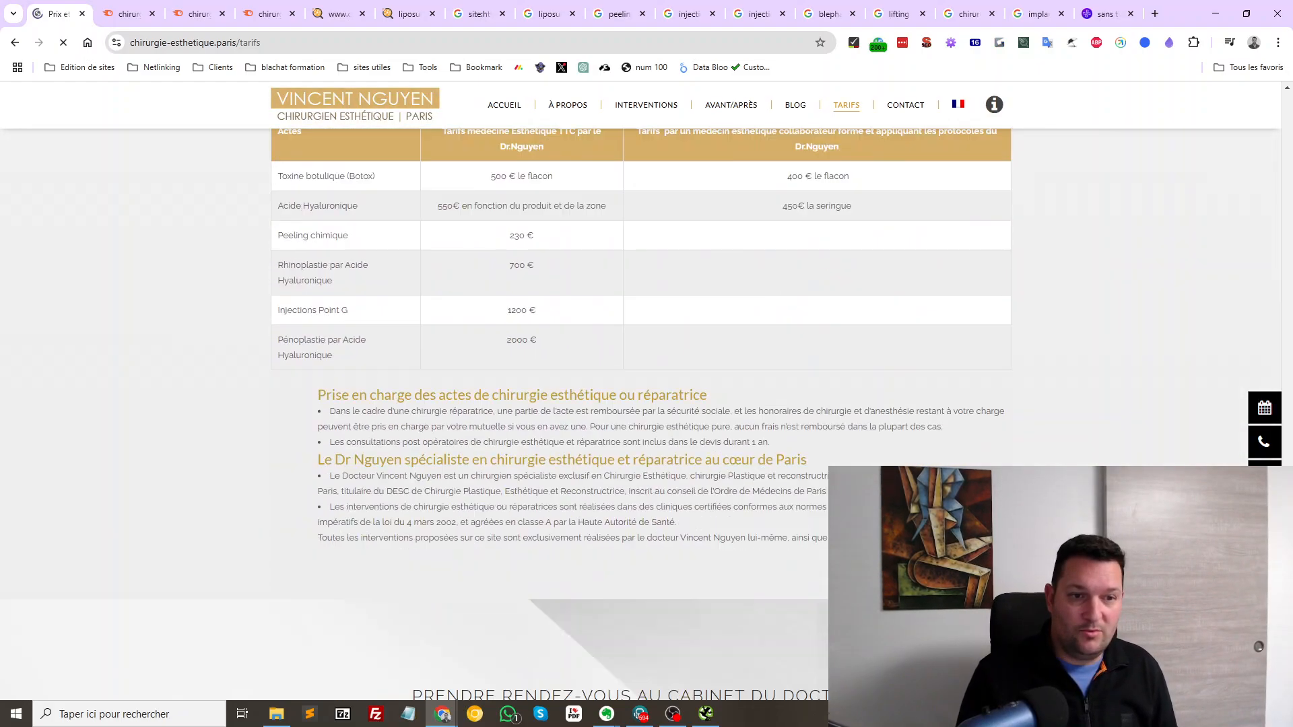
scroll(639, 404, "up", 20)
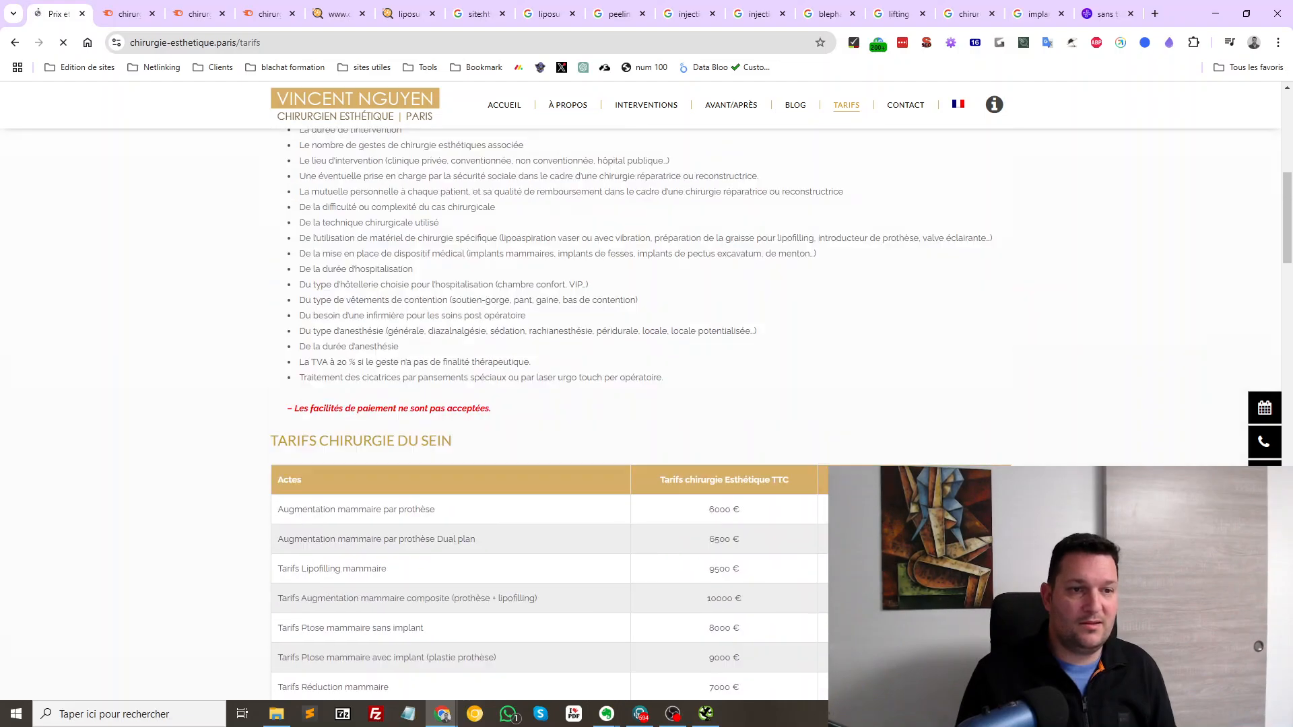
scroll(639, 405, "up", 2)
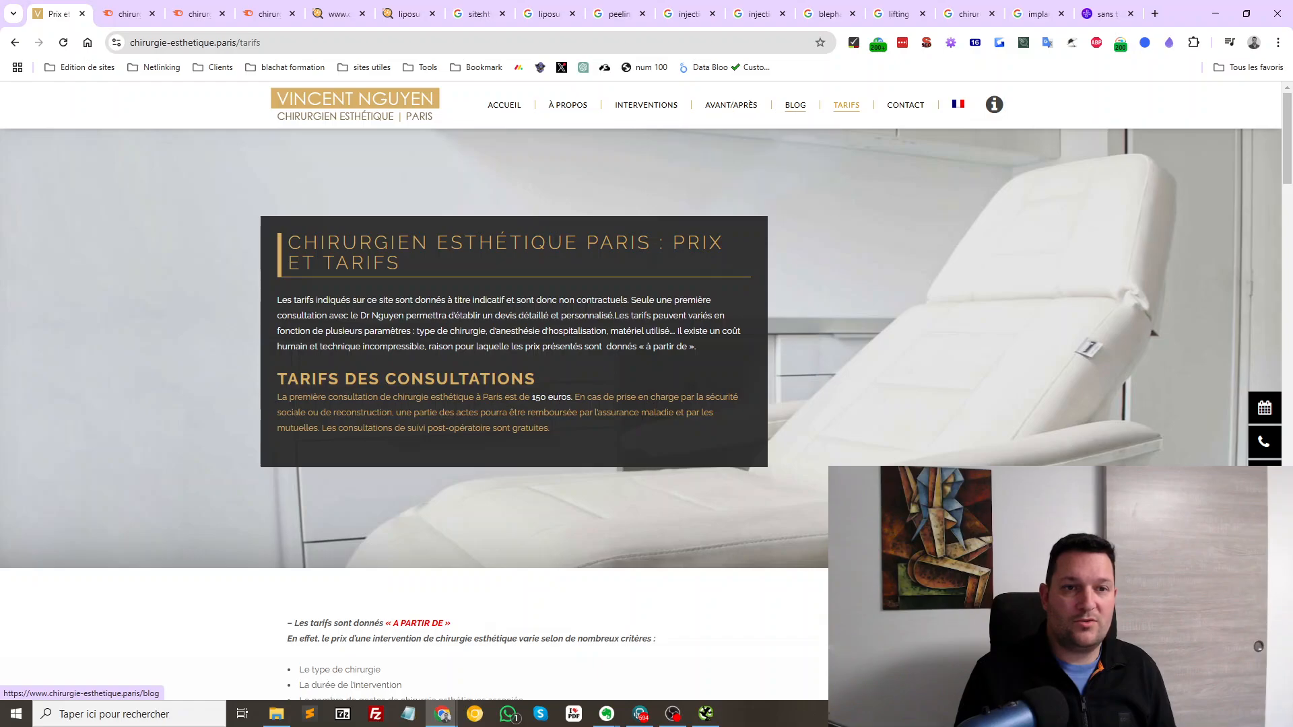
Browse the site's BLOG articles page
left_click(795, 105)
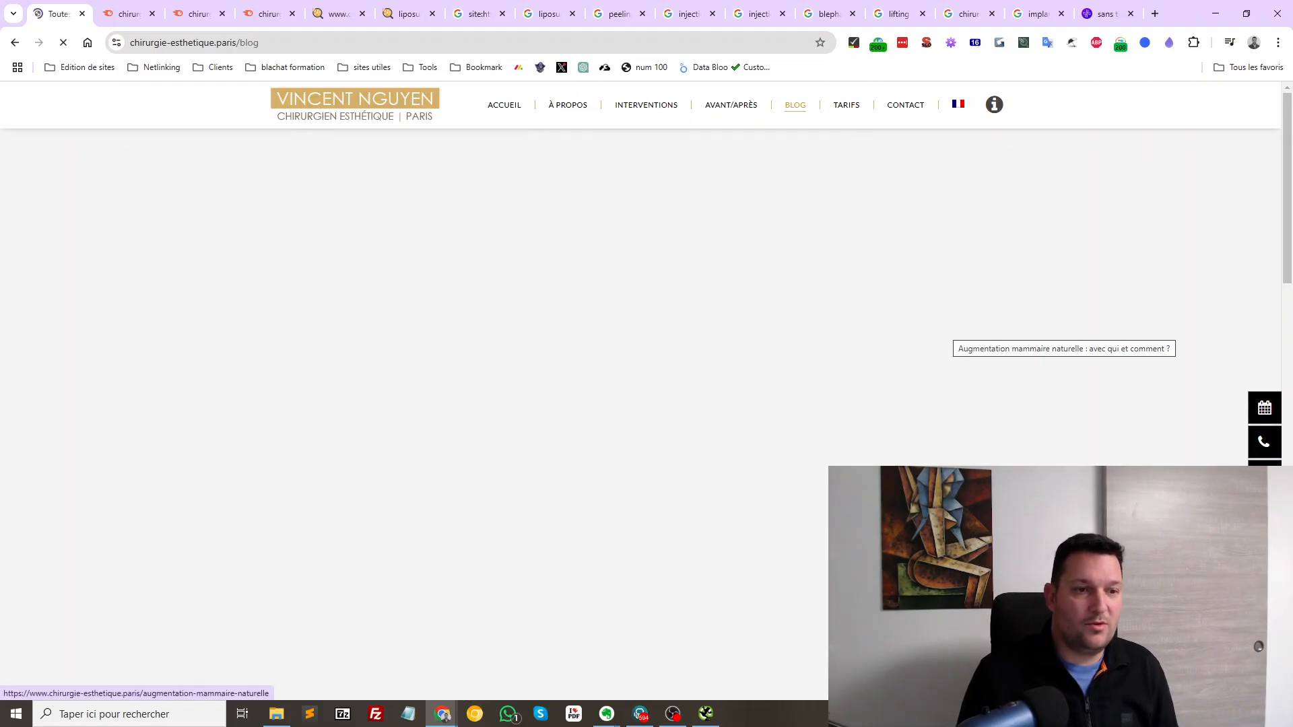
scroll(633, 404, "down", 13)
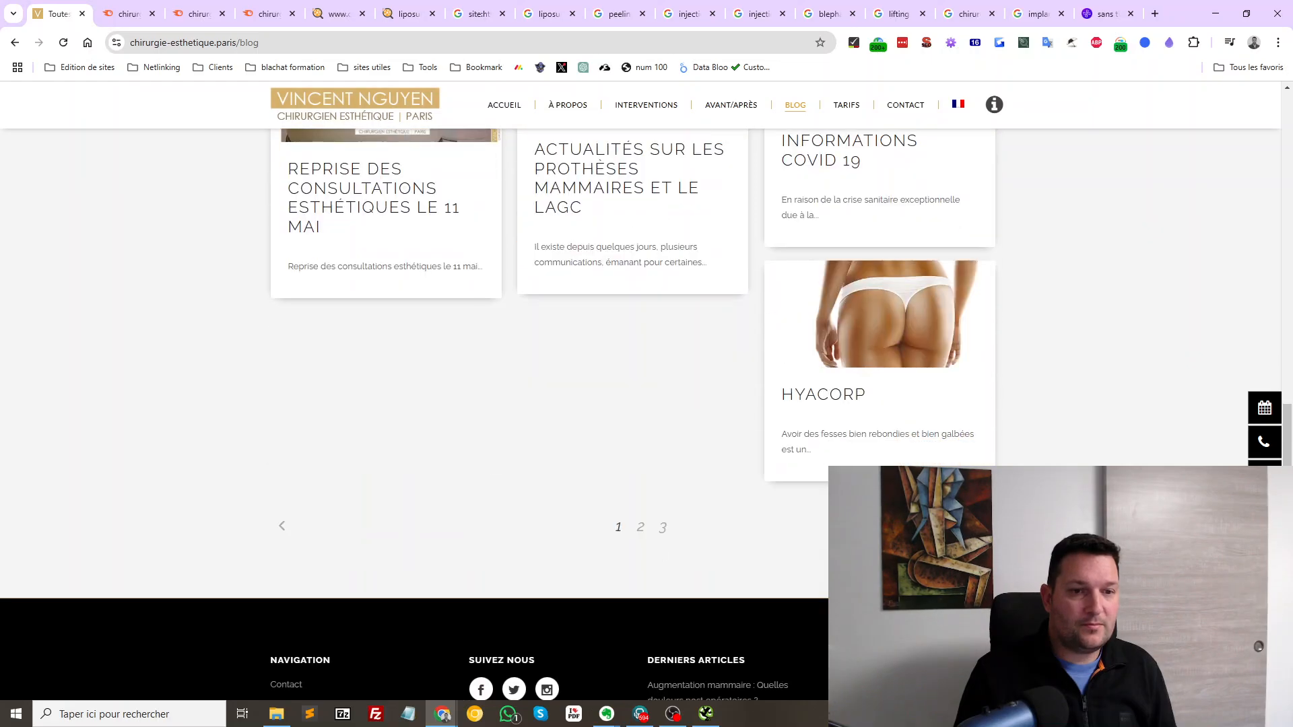
scroll(633, 404, "up", 14)
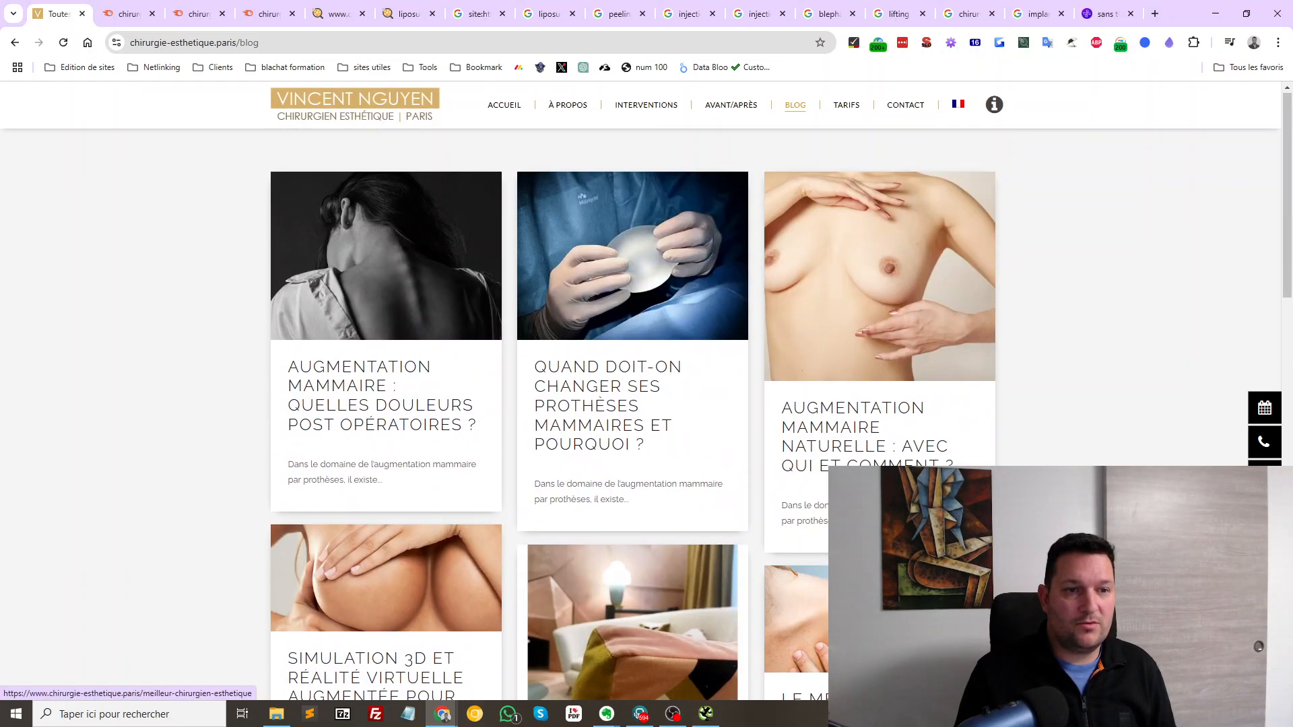
scroll(633, 404, "down", 12)
scroll(633, 405, "up", 10)
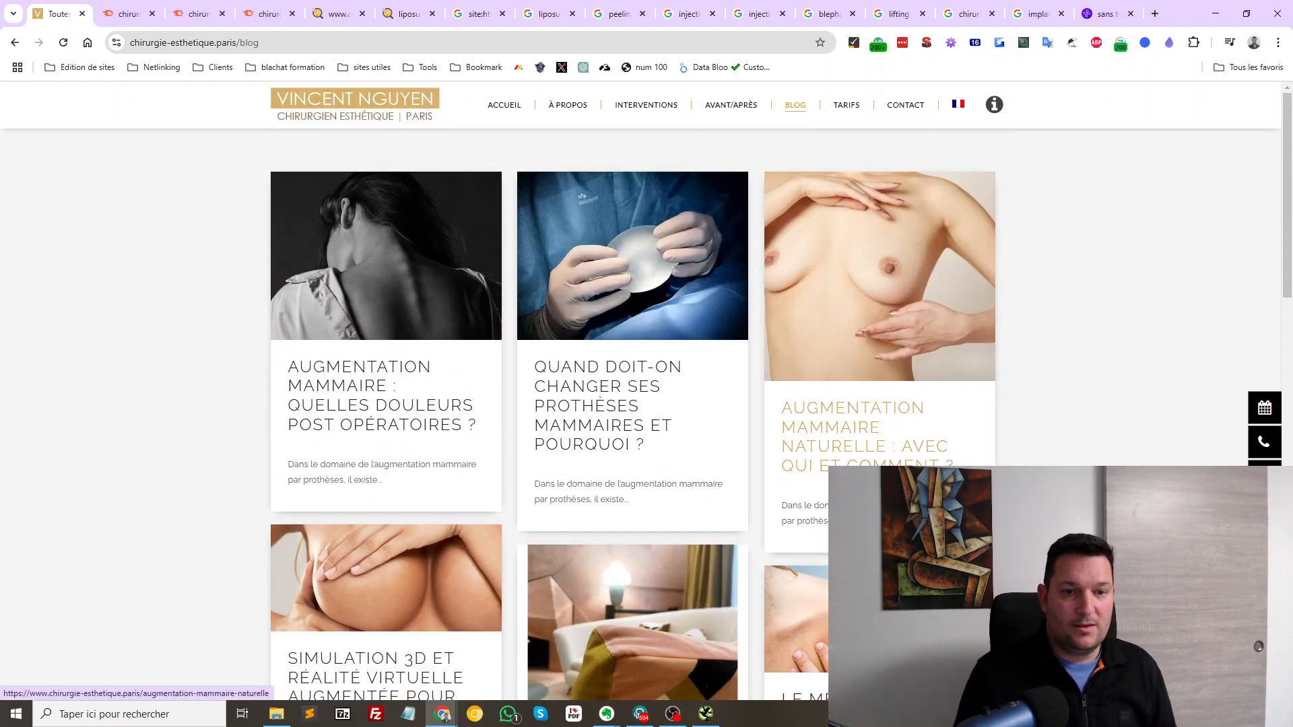
scroll(879, 303, "down", 6)
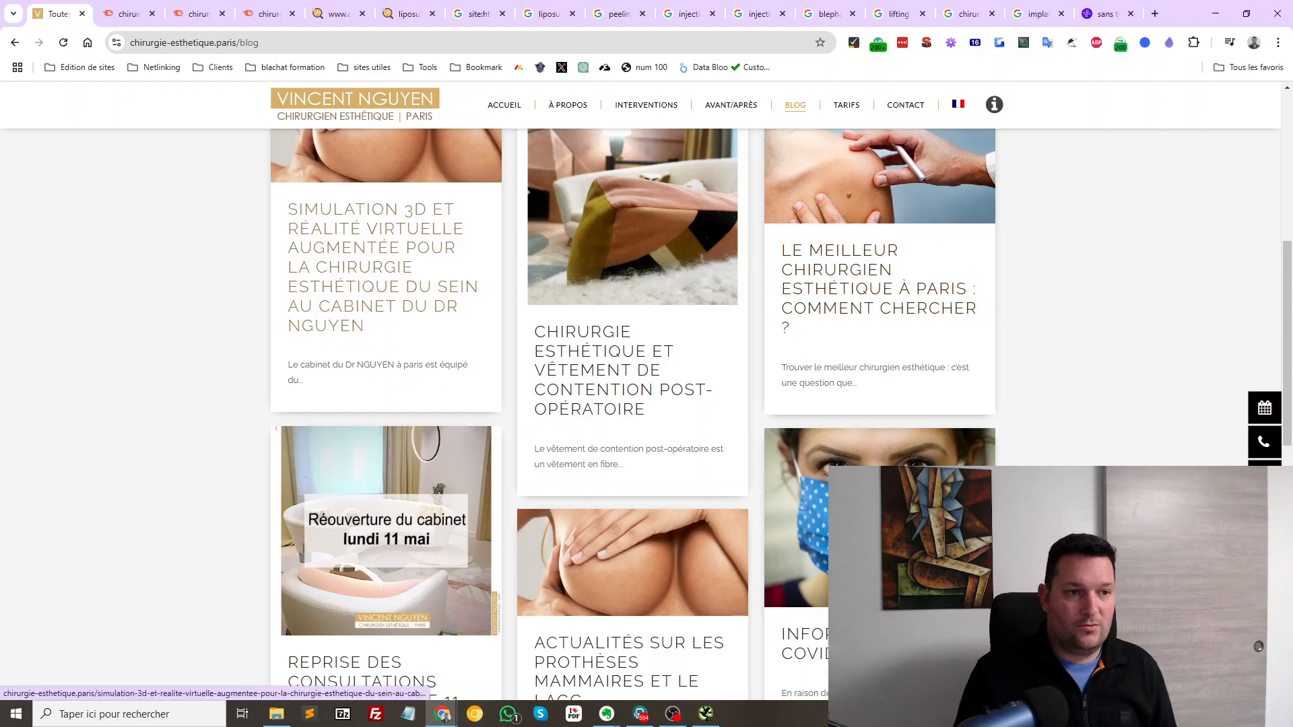
scroll(880, 303, "up", 6)
Read the AVANT/APRÈS Témoignages page, then return to the Google site: results and select the query
mouse_move(731, 106)
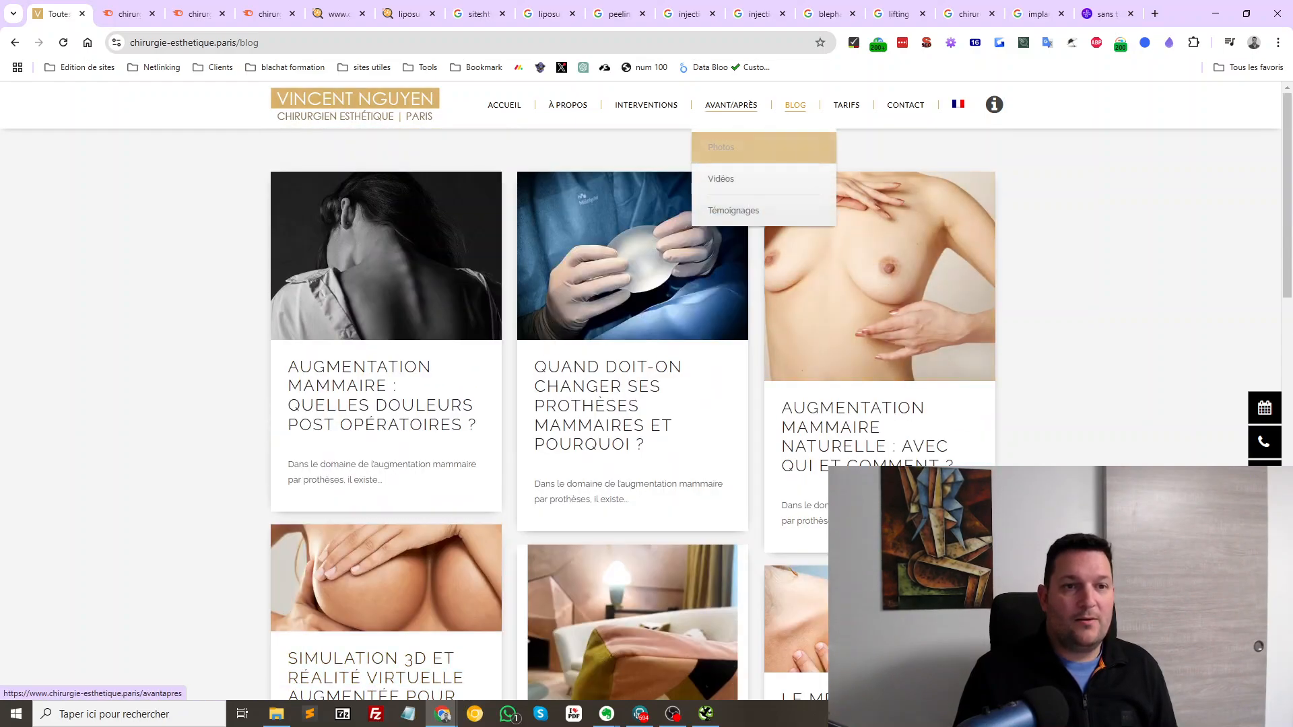
left_click(733, 210)
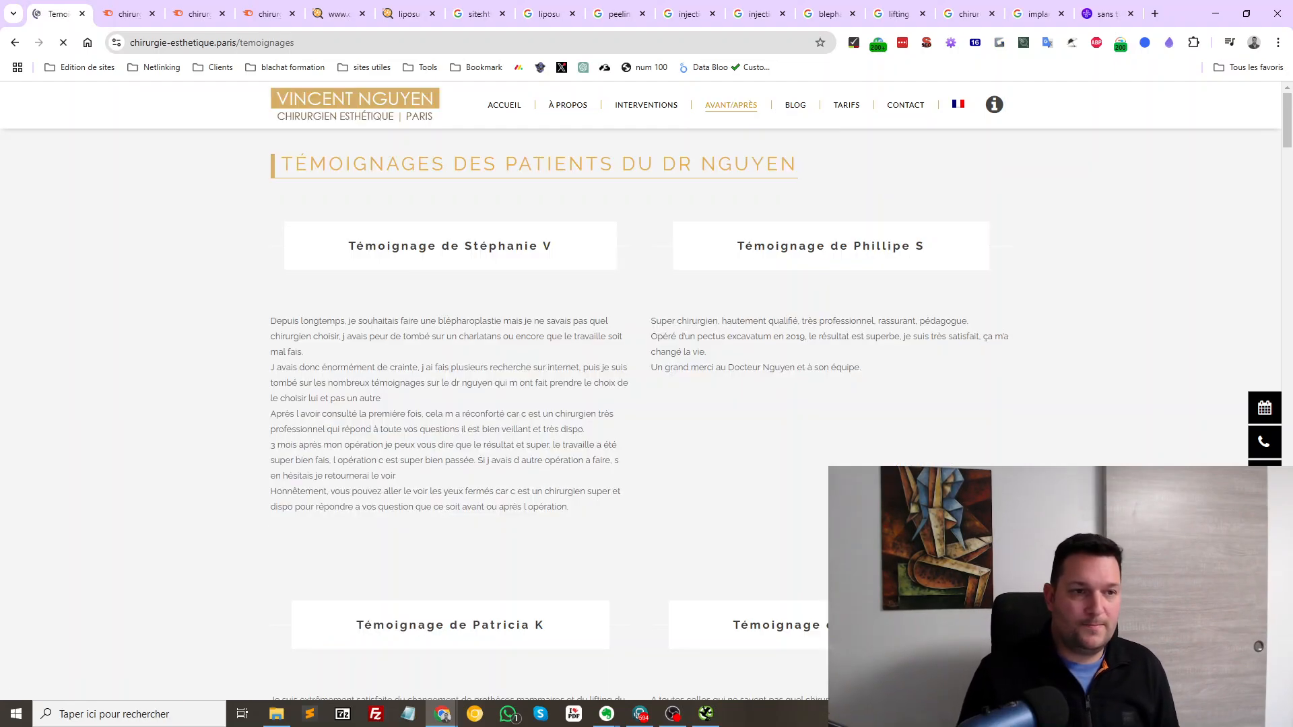
scroll(639, 424, "down", 20)
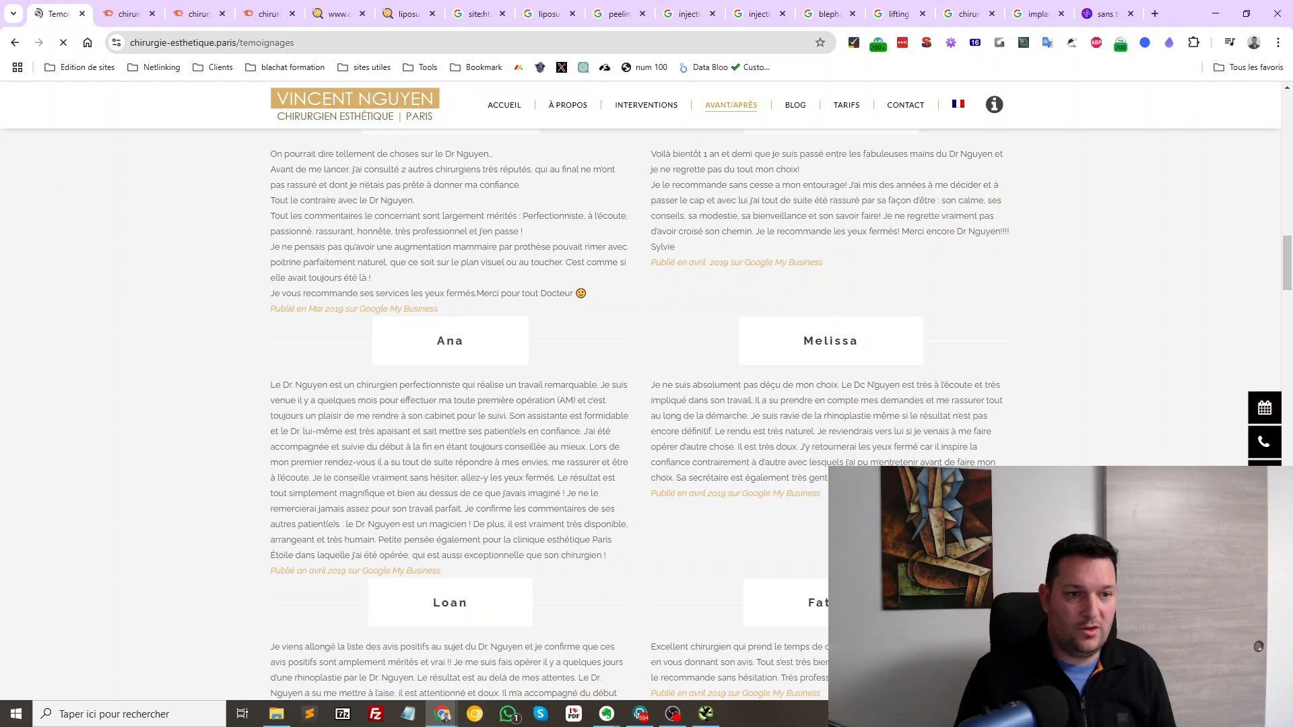
scroll(640, 415, "down", 1)
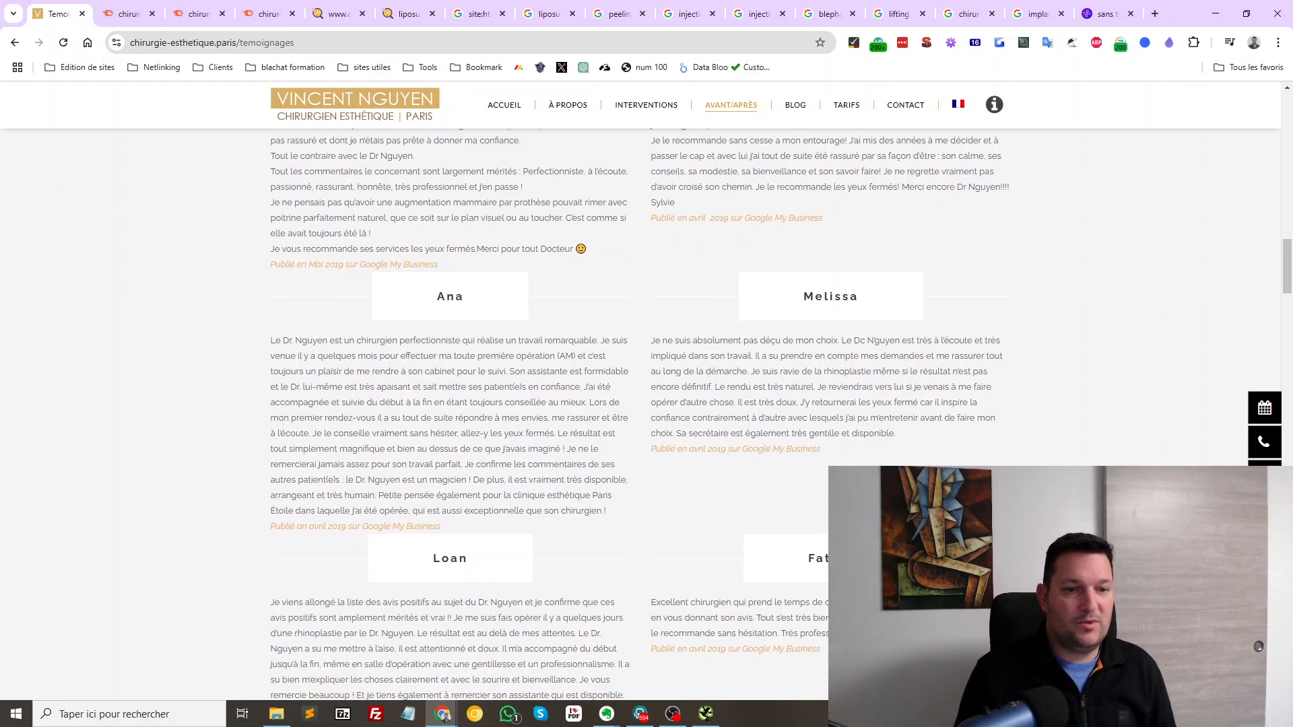
scroll(638, 414, "down", 12)
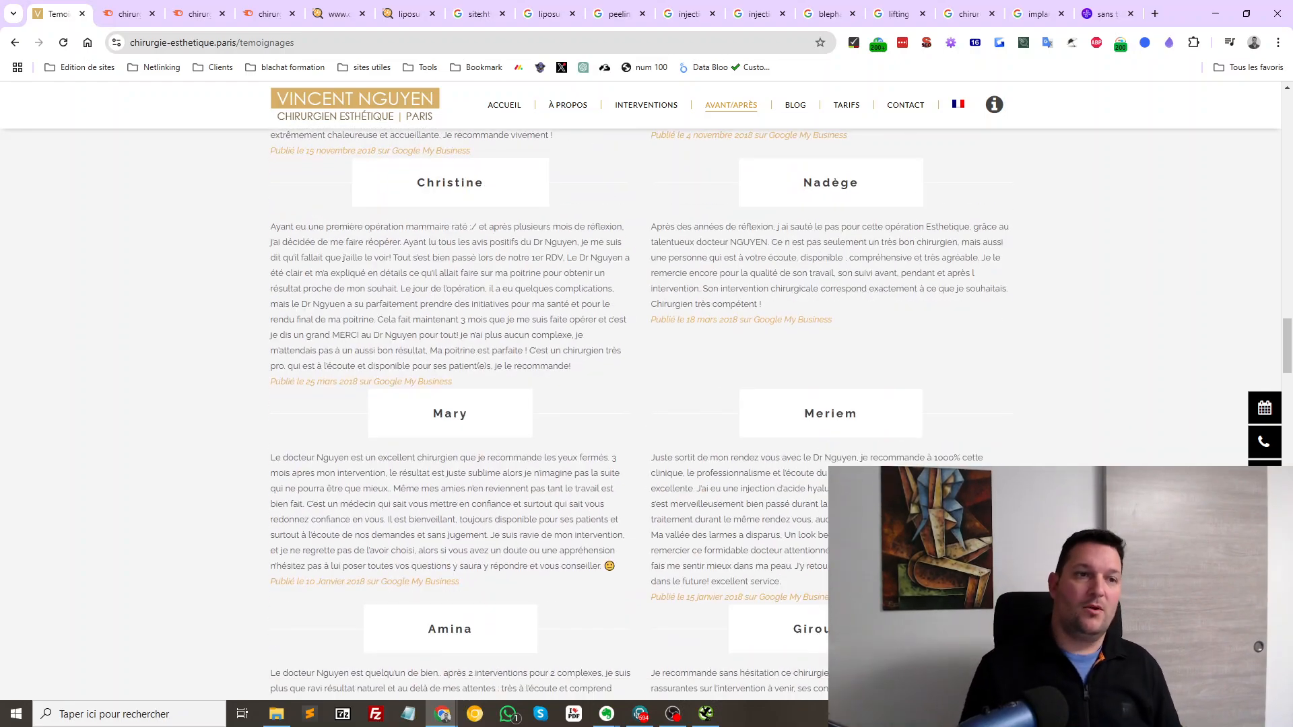
scroll(640, 415, "up", 12)
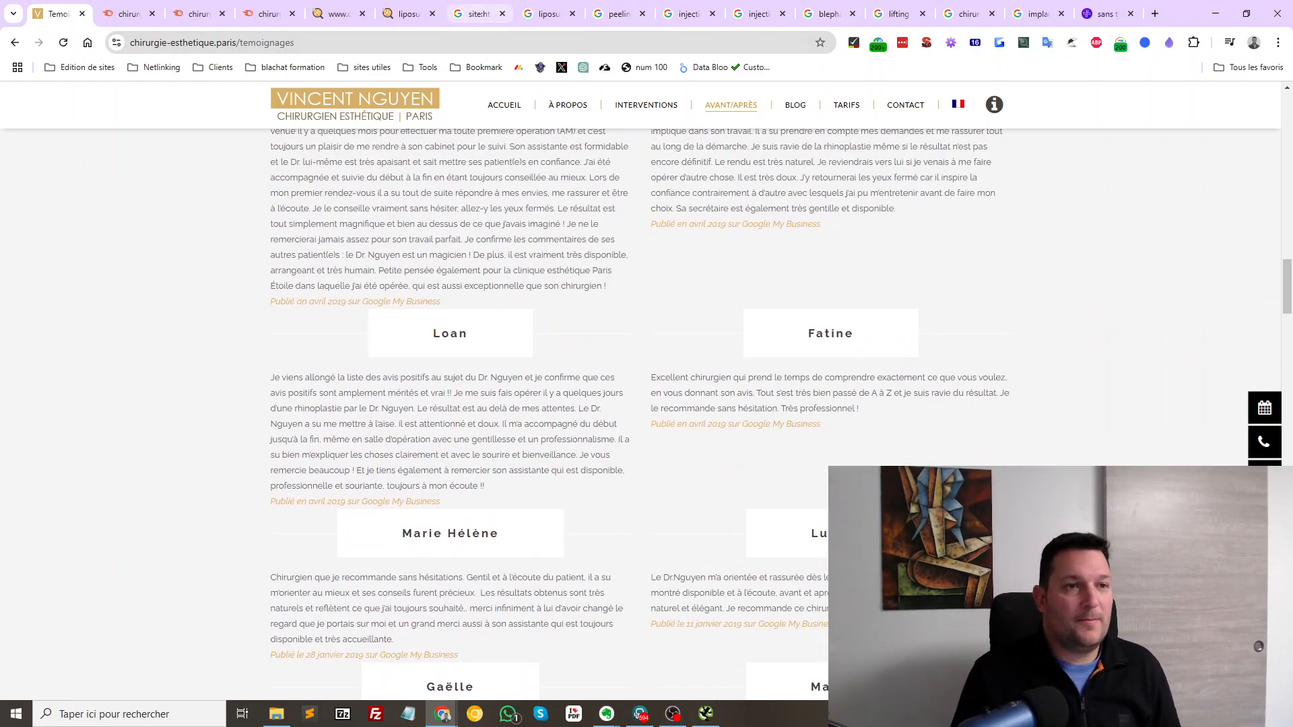
left_click(479, 14)
left_click_drag(368, 115, 155, 114)
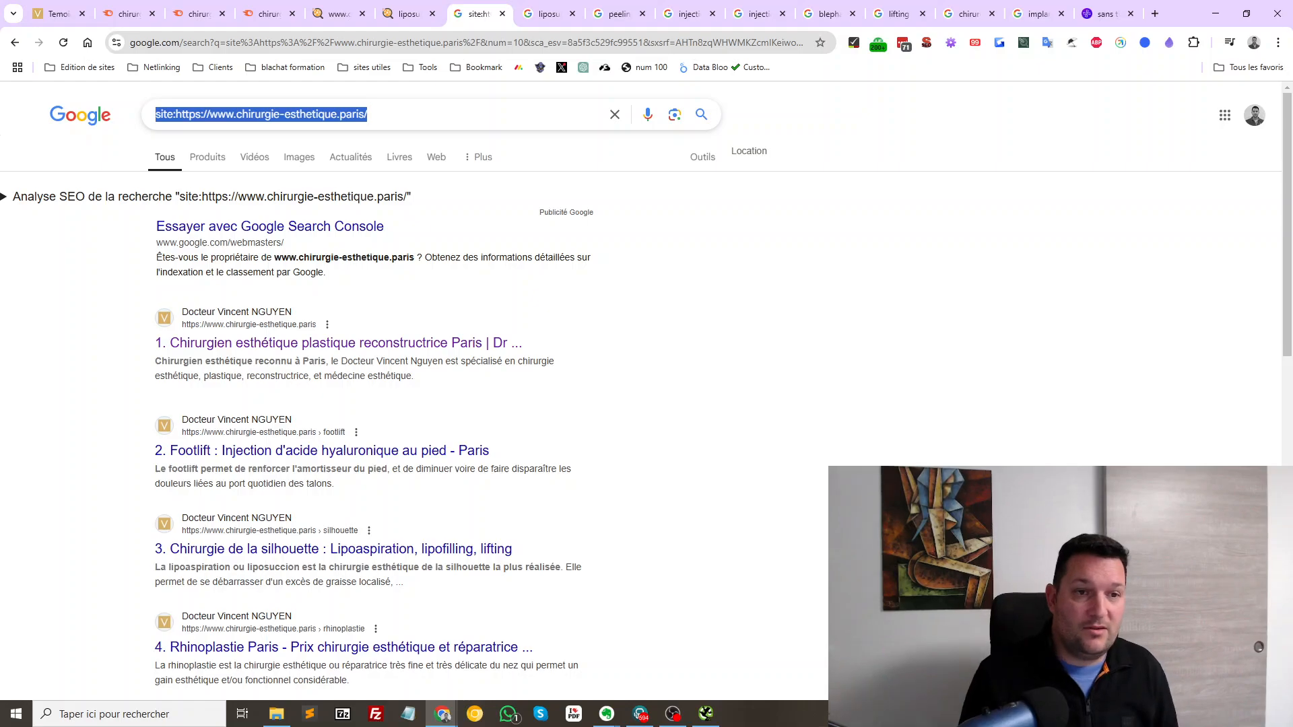
Show the search tools and note the count of about 159 indexed pages
left_click(702, 156)
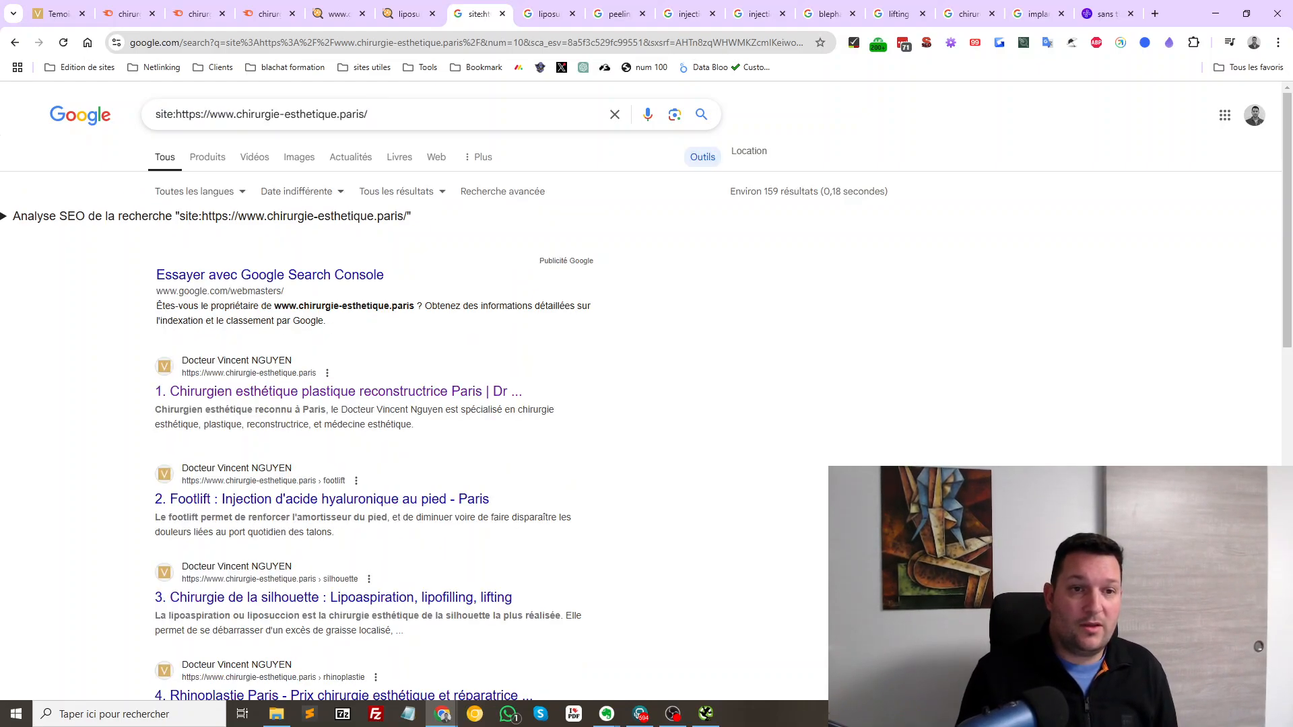
left_click_drag(730, 192, 980, 195)
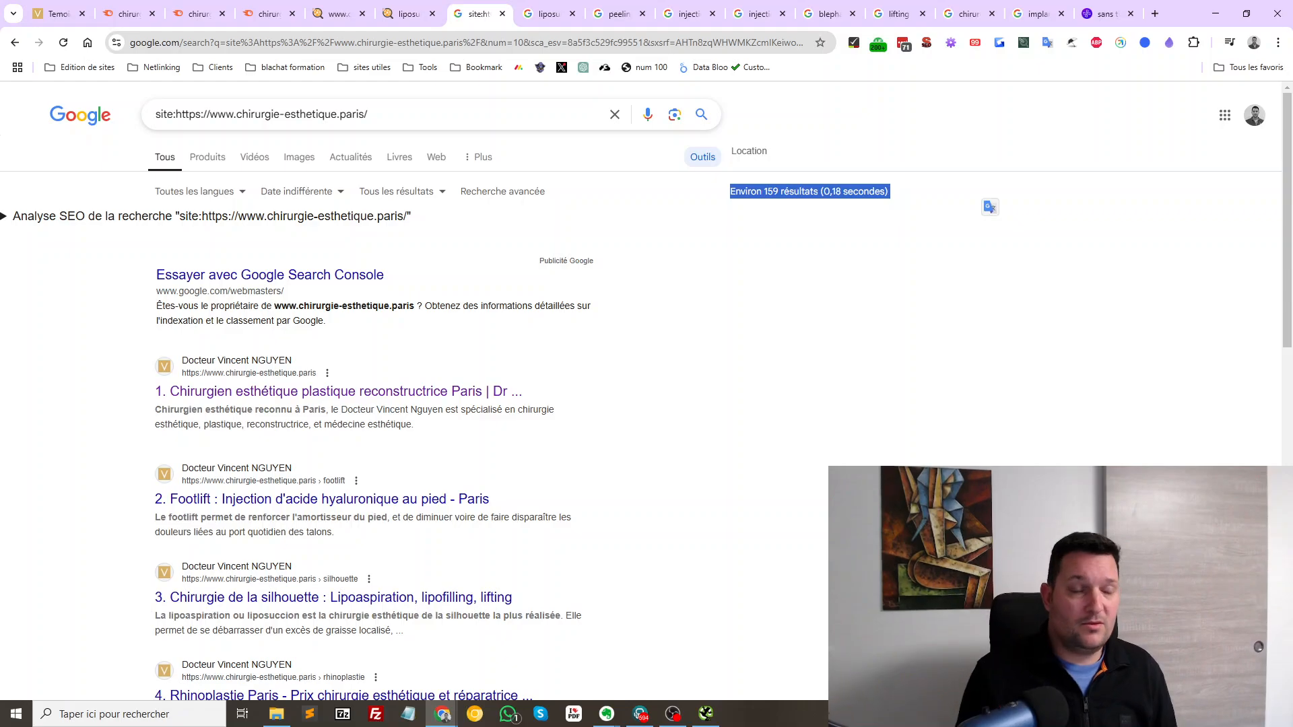
scroll(432, 404, "down", 12)
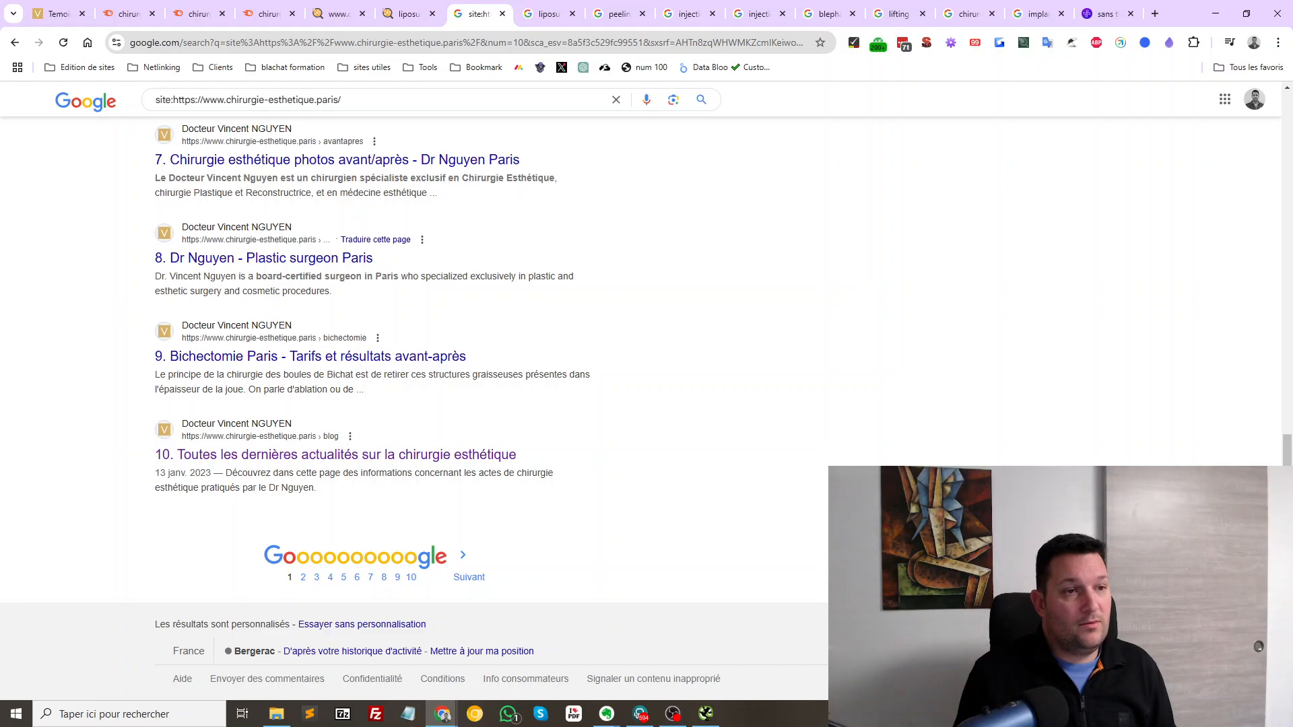
scroll(296, 504, "up", 12)
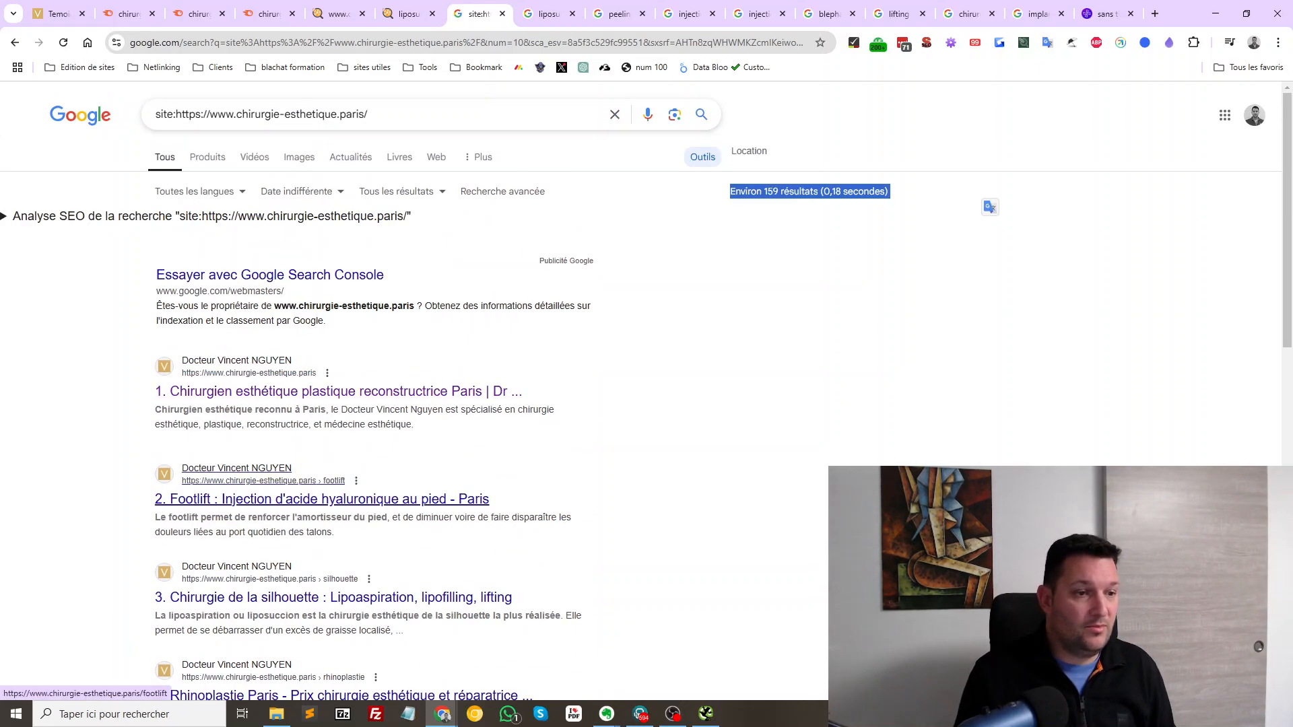
scroll(370, 404, "down", 5)
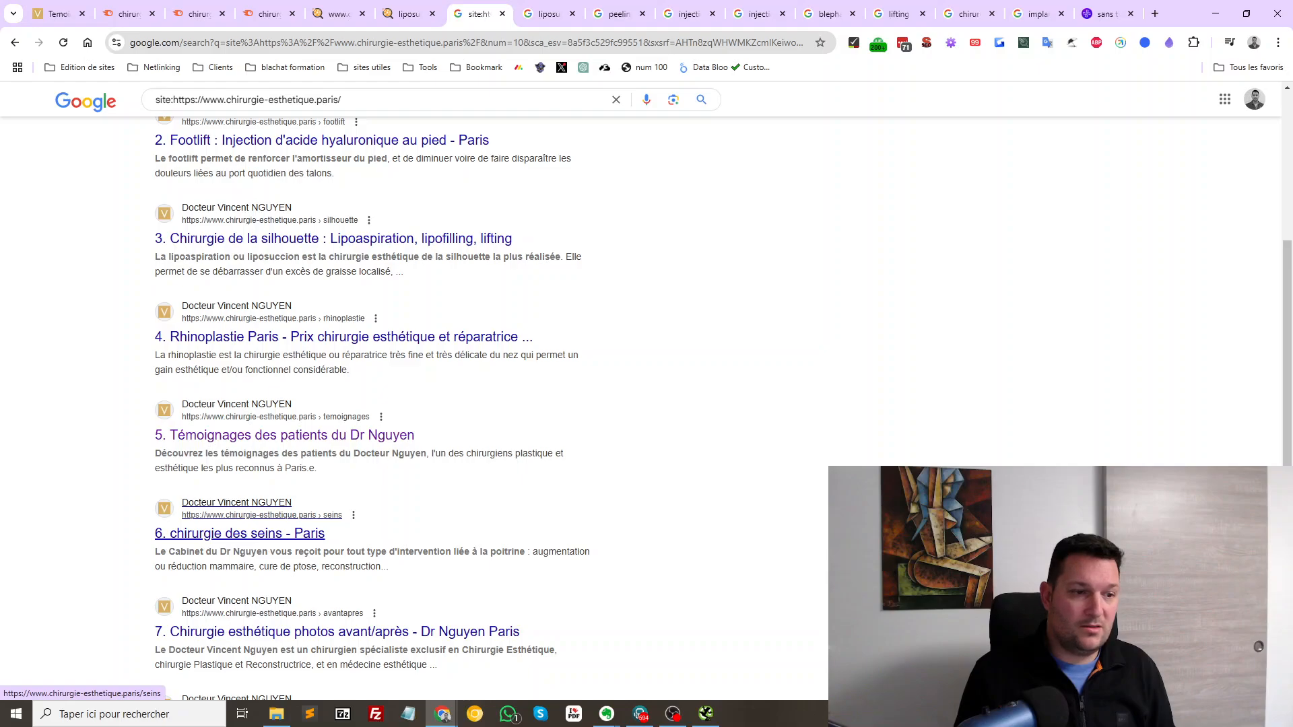
scroll(303, 619, "down", 7)
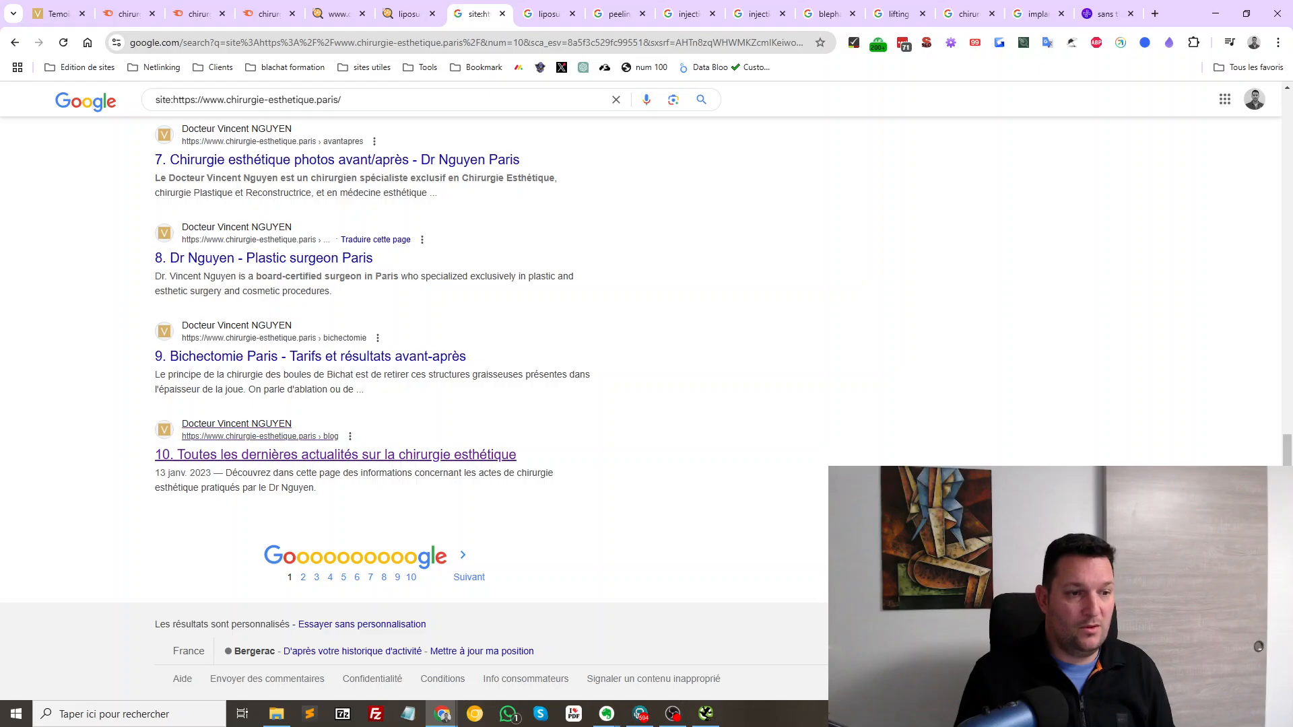
scroll(404, 404, "up", 10)
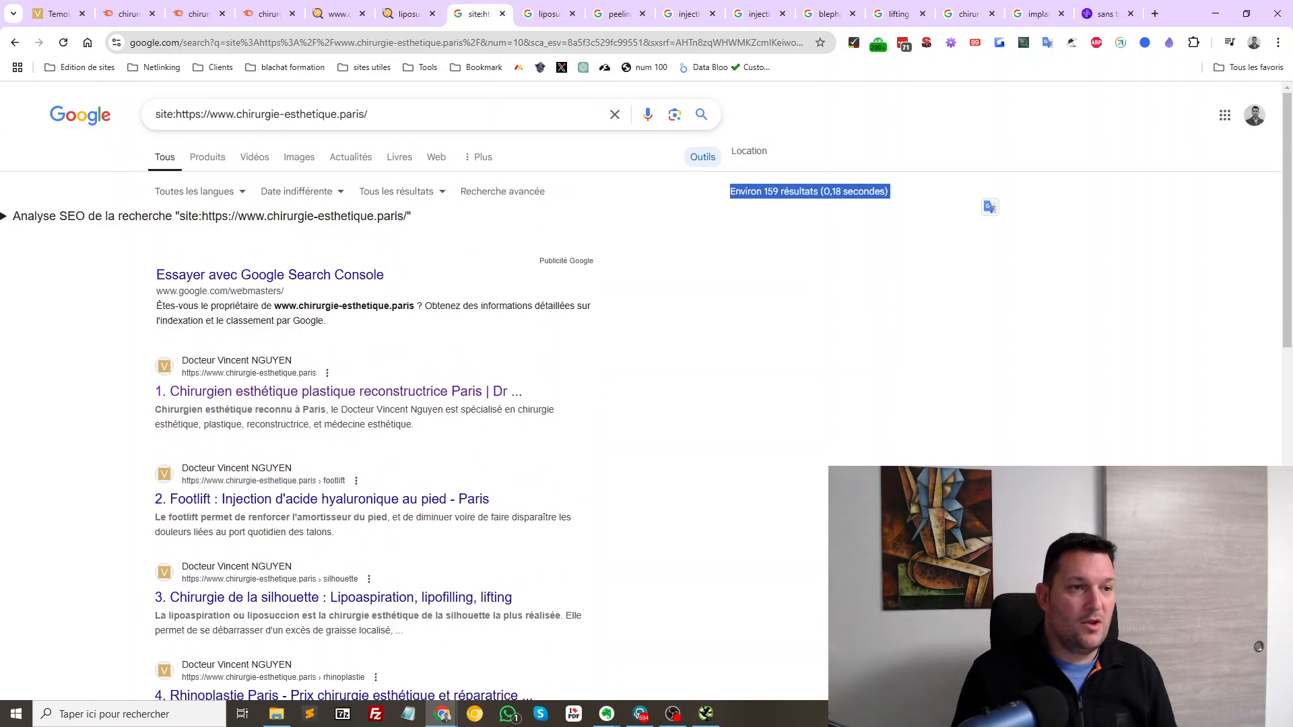
Add intitle:paris to the site: query and note the roughly 90 results
left_click(368, 114)
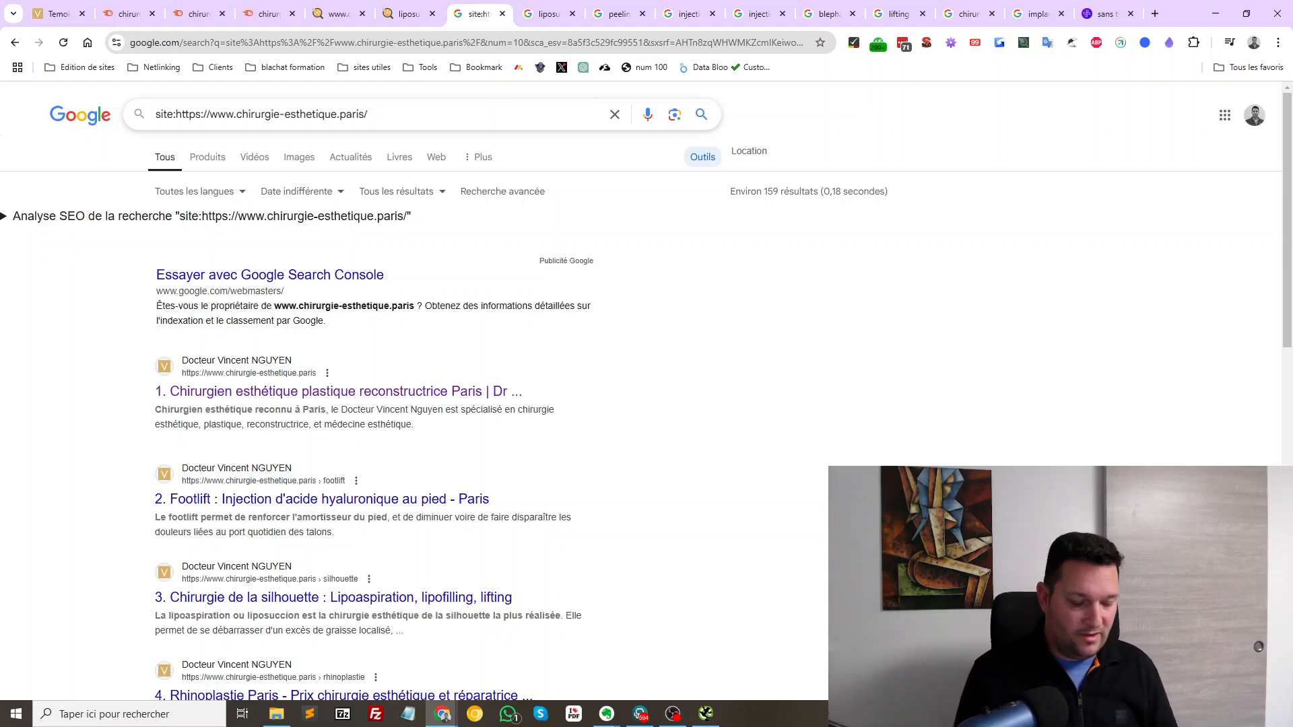
type("int")
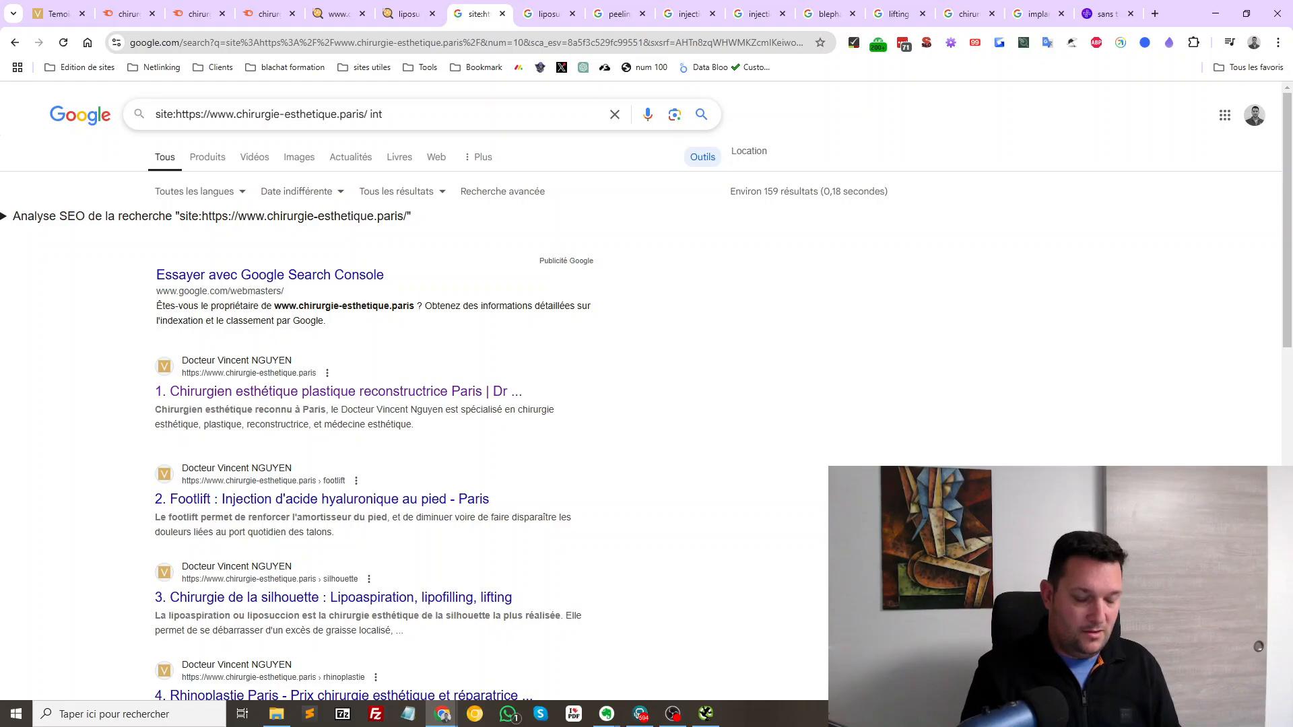
type("it")
type("le:")
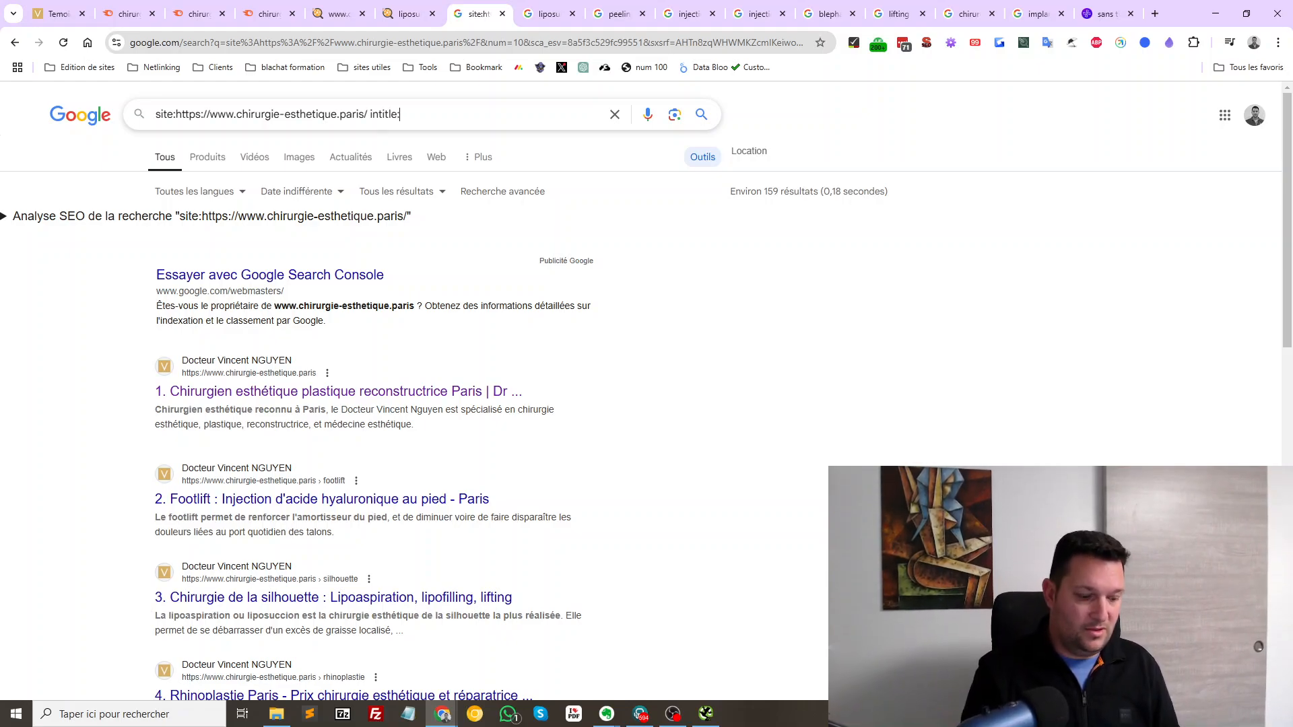
type("paris")
key("Return")
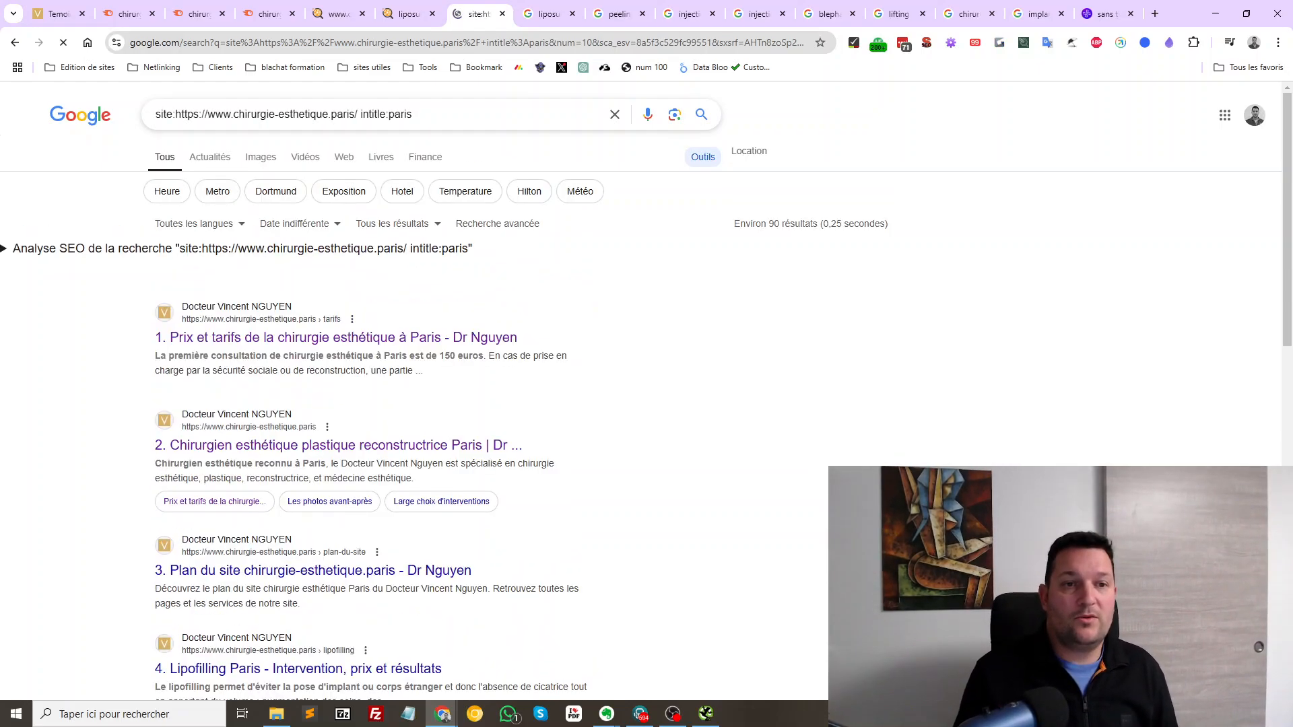
left_click_drag(735, 222, 890, 225)
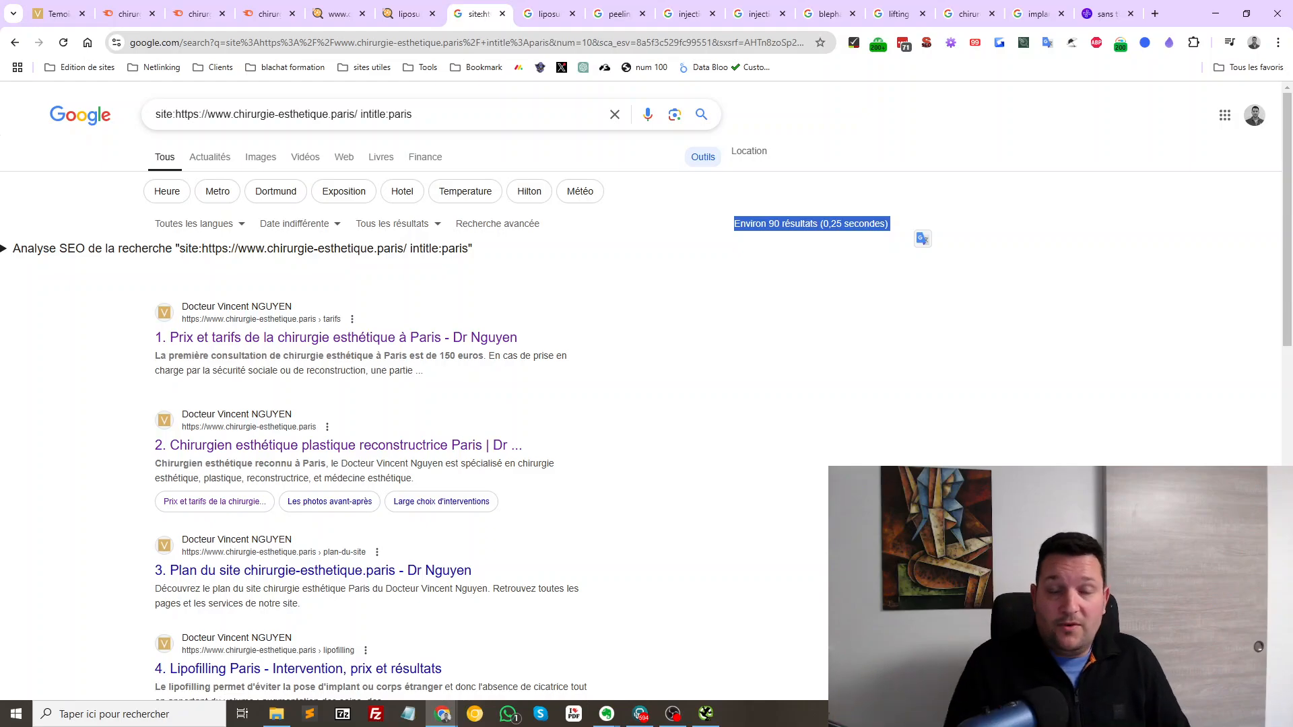
Note the Authority Score and organic traffic for chirurgie-esthetique.paris, then move to its Positions table
left_click(129, 14)
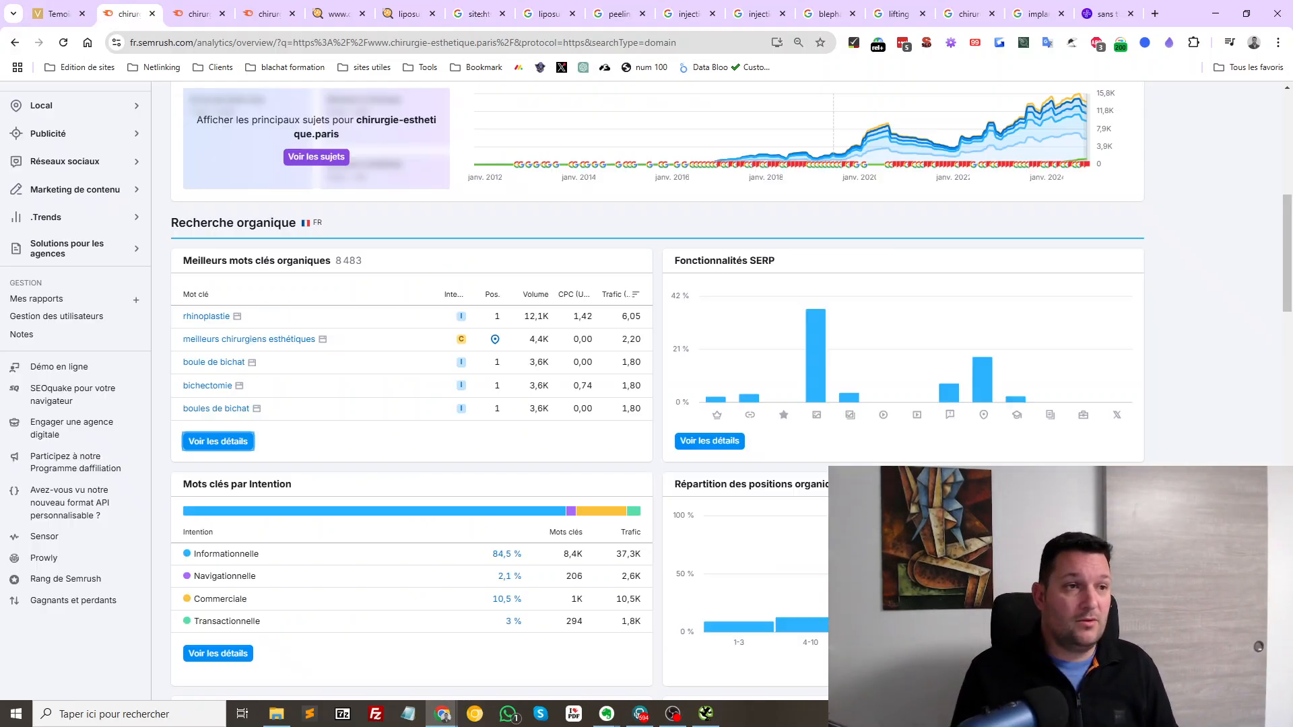
scroll(646, 391, "up", 8)
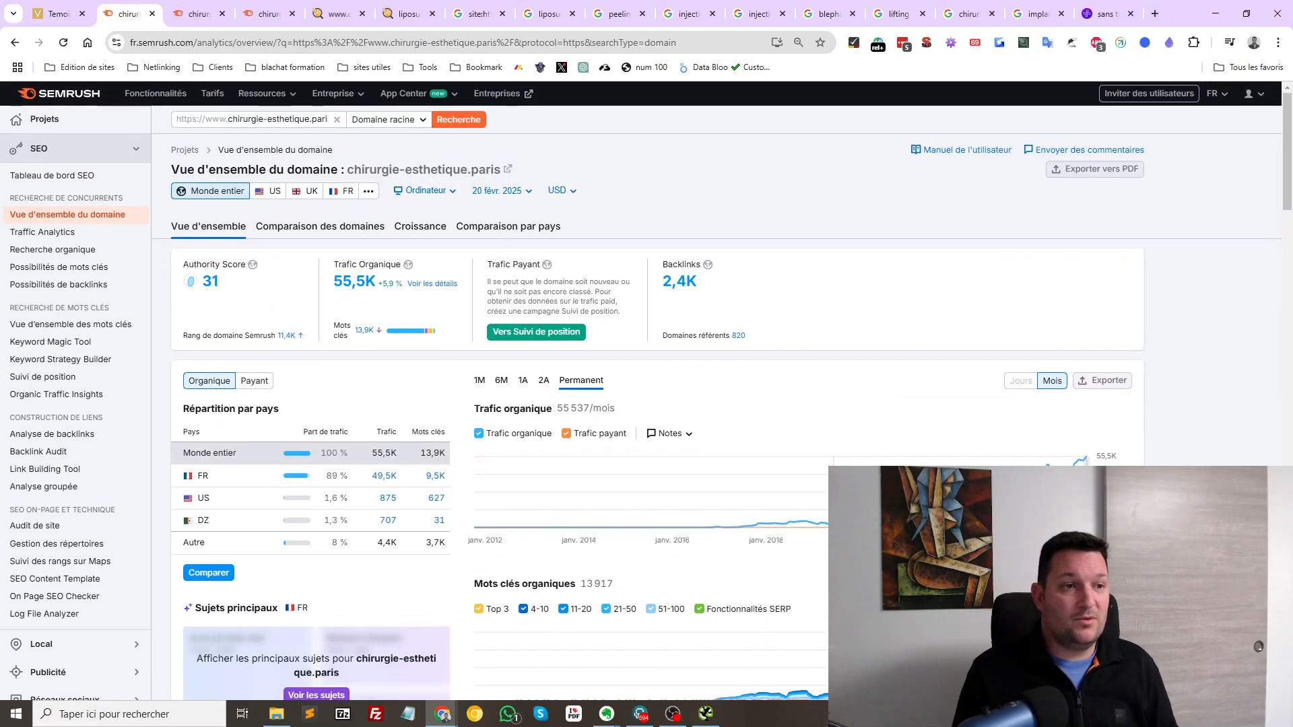
left_click_drag(200, 281, 463, 296)
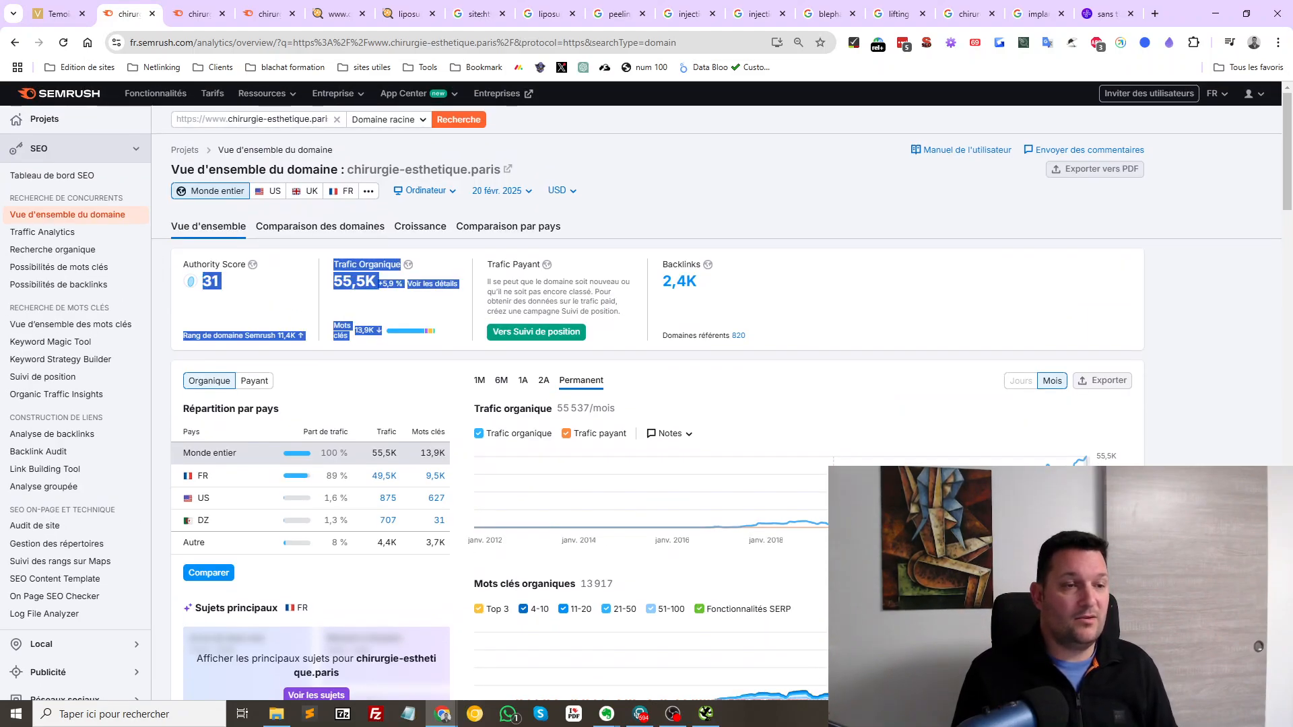
scroll(647, 391, "down", 5)
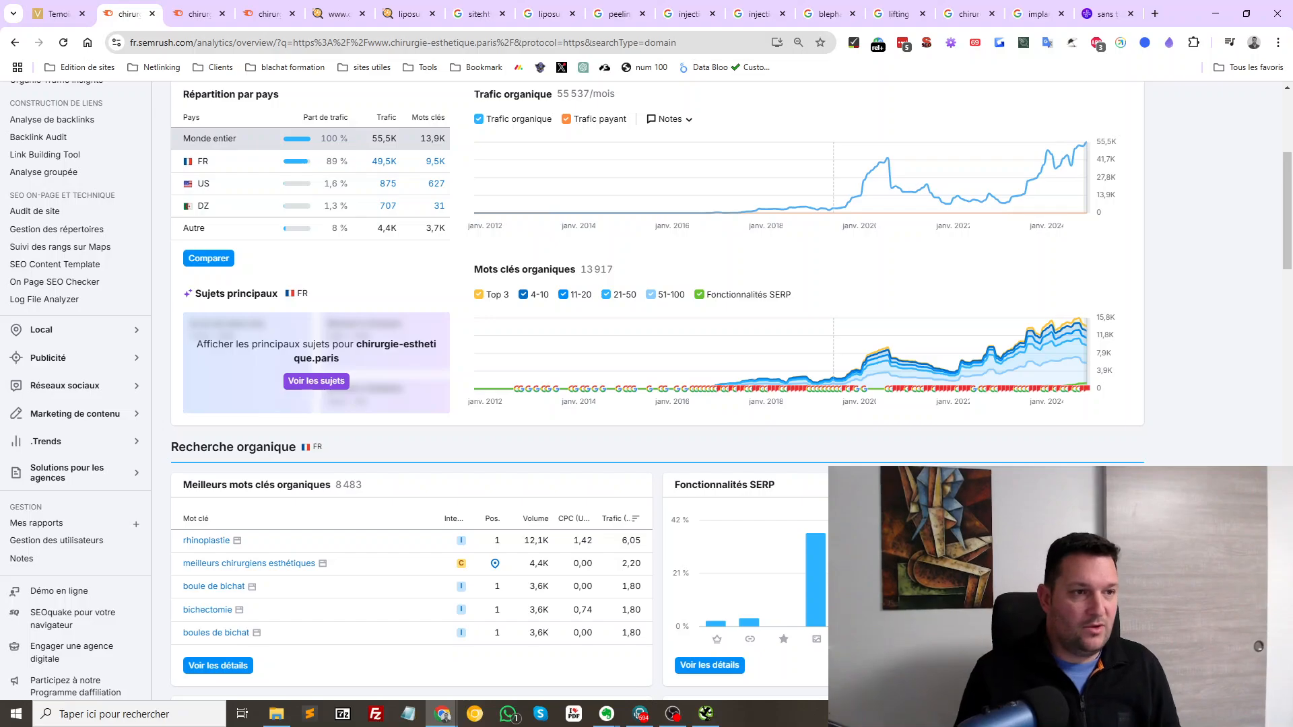
key("ctrl+Tab")
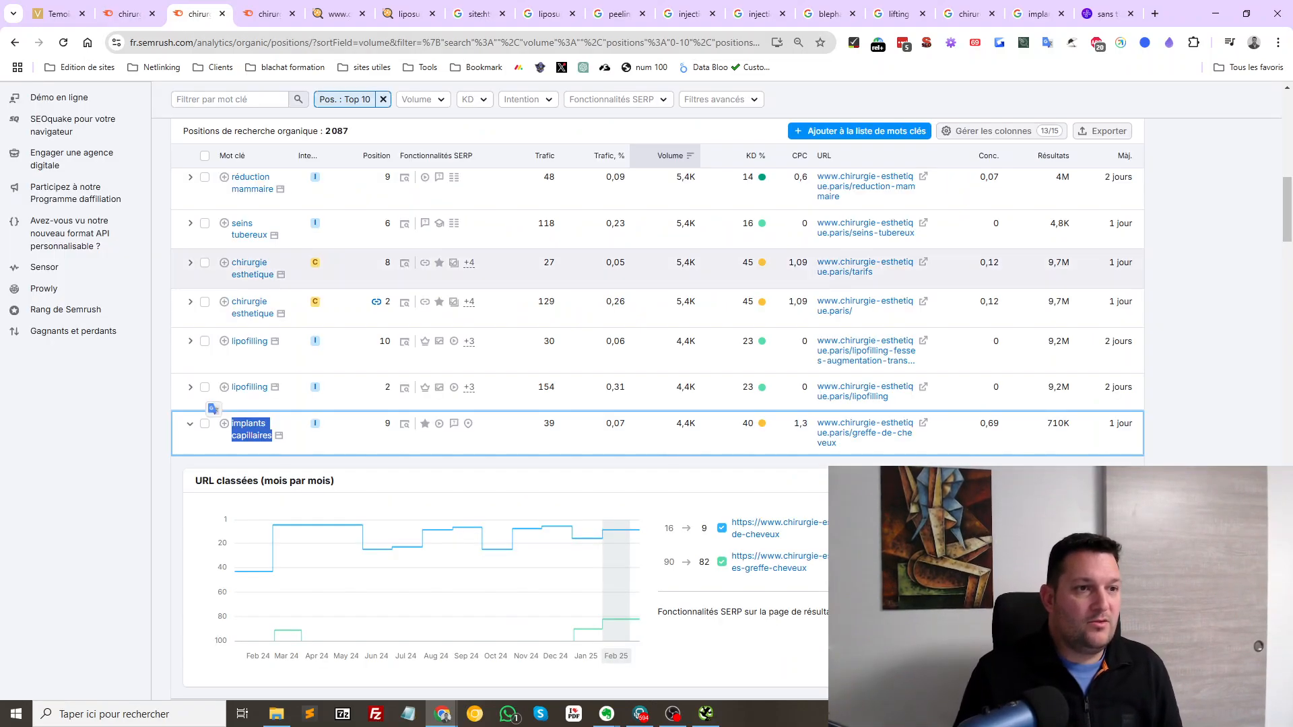
Scroll through the Top 10 keywords sorted by volume, then switch to Google's liposuccion results
scroll(498, 439, "up", 6)
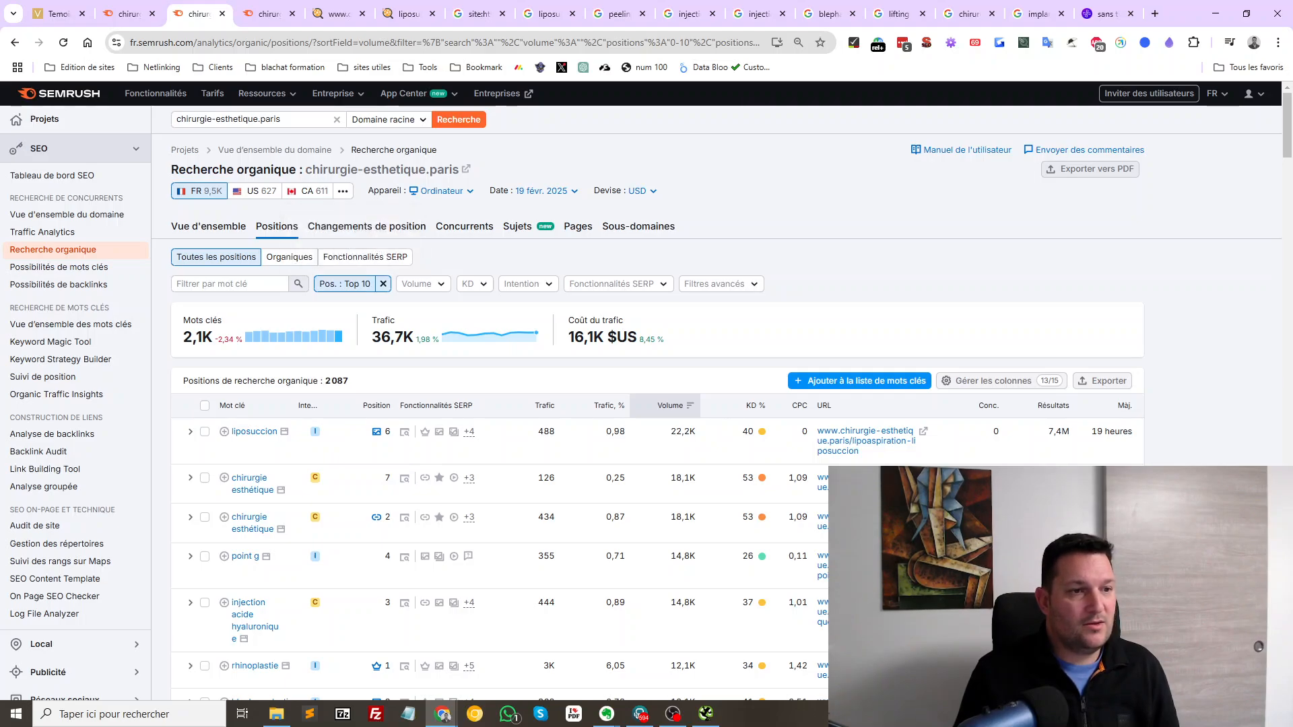
scroll(498, 435, "down", 1)
scroll(498, 435, "down", 4)
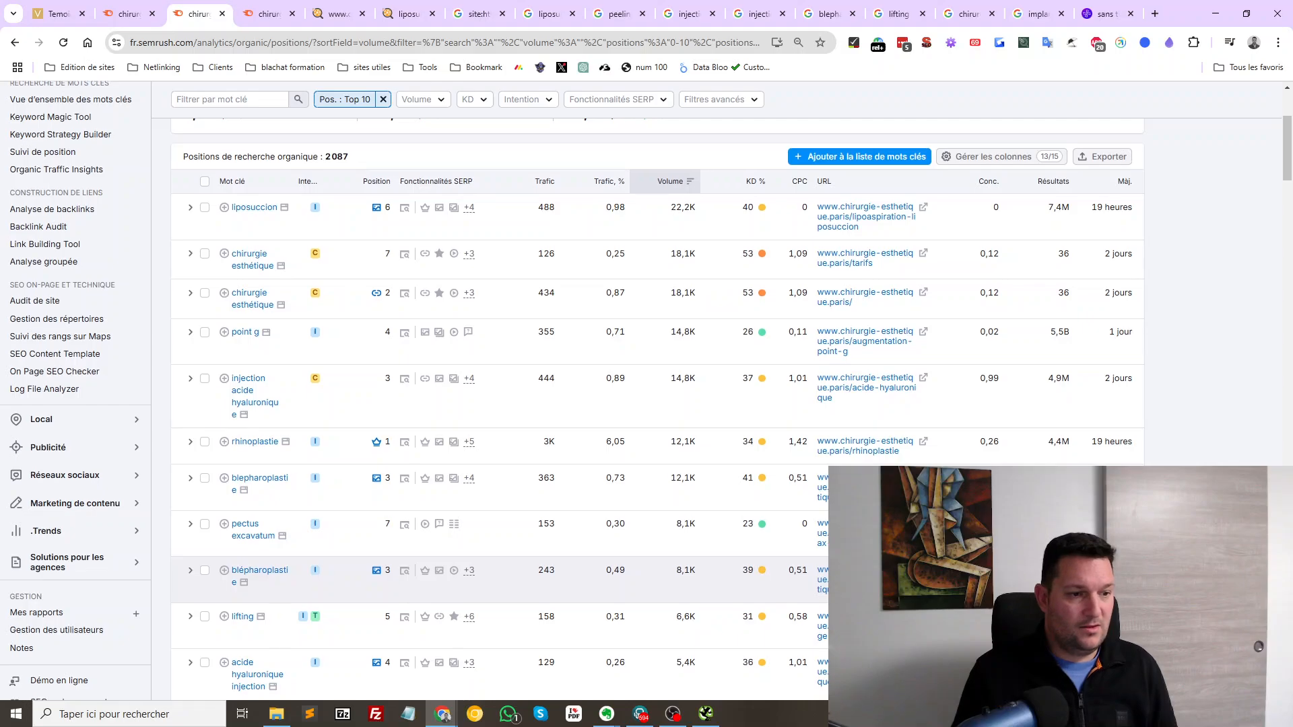
scroll(498, 404, "down", 1)
scroll(497, 579, "down", 1)
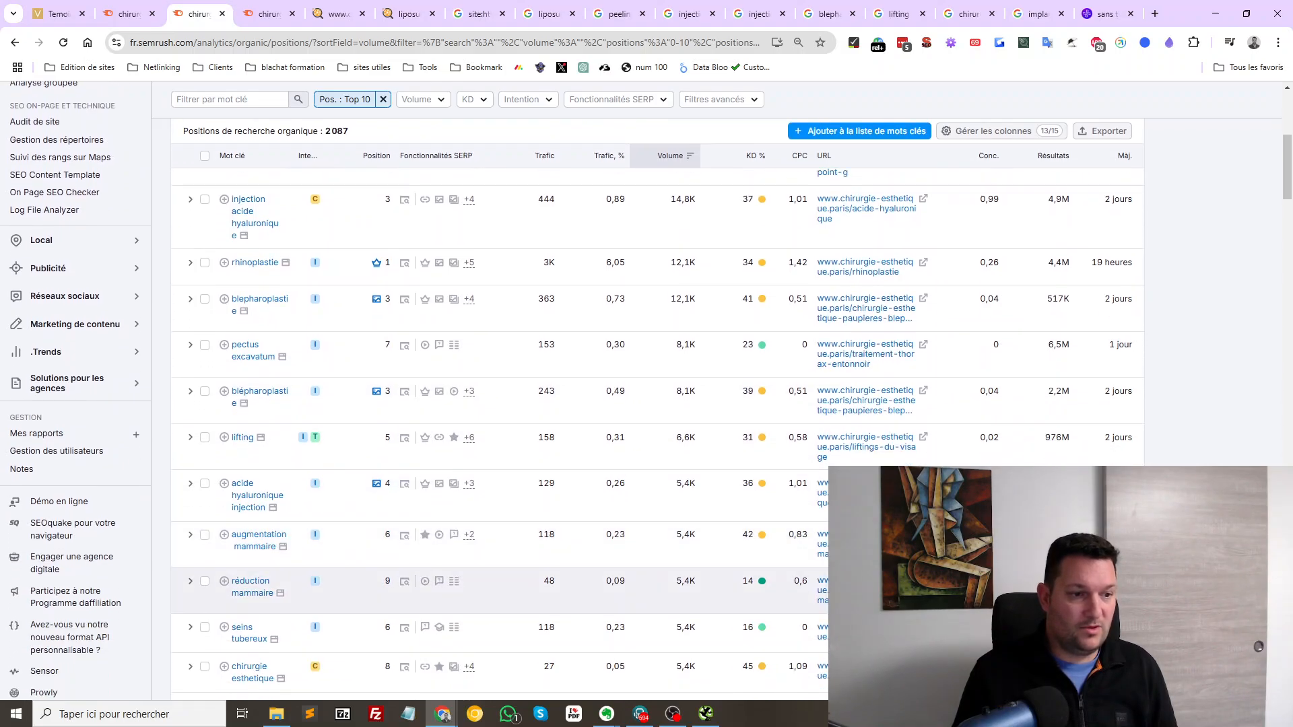
scroll(498, 626, "down", 3)
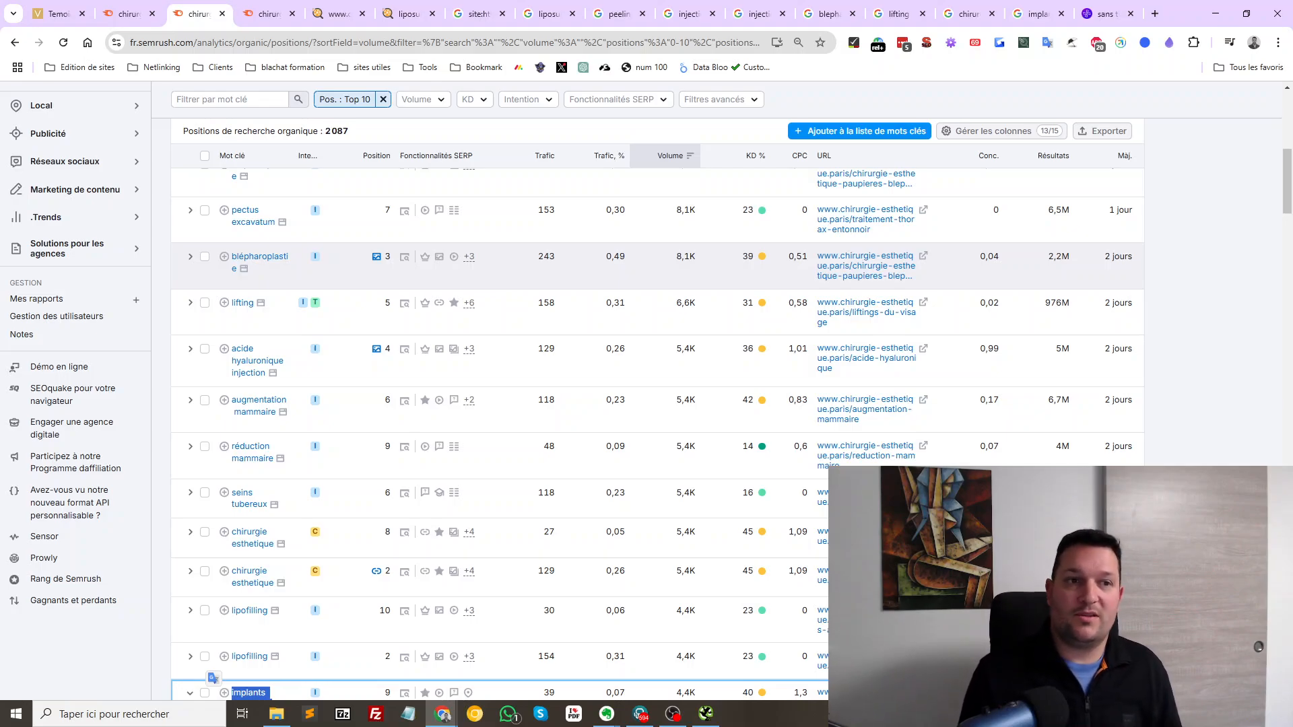
left_click(478, 13)
Skim the liposuccion results and Elsan snippet, then switch to SEObserver's chirurgie-esthetique.paris report
left_click(548, 14)
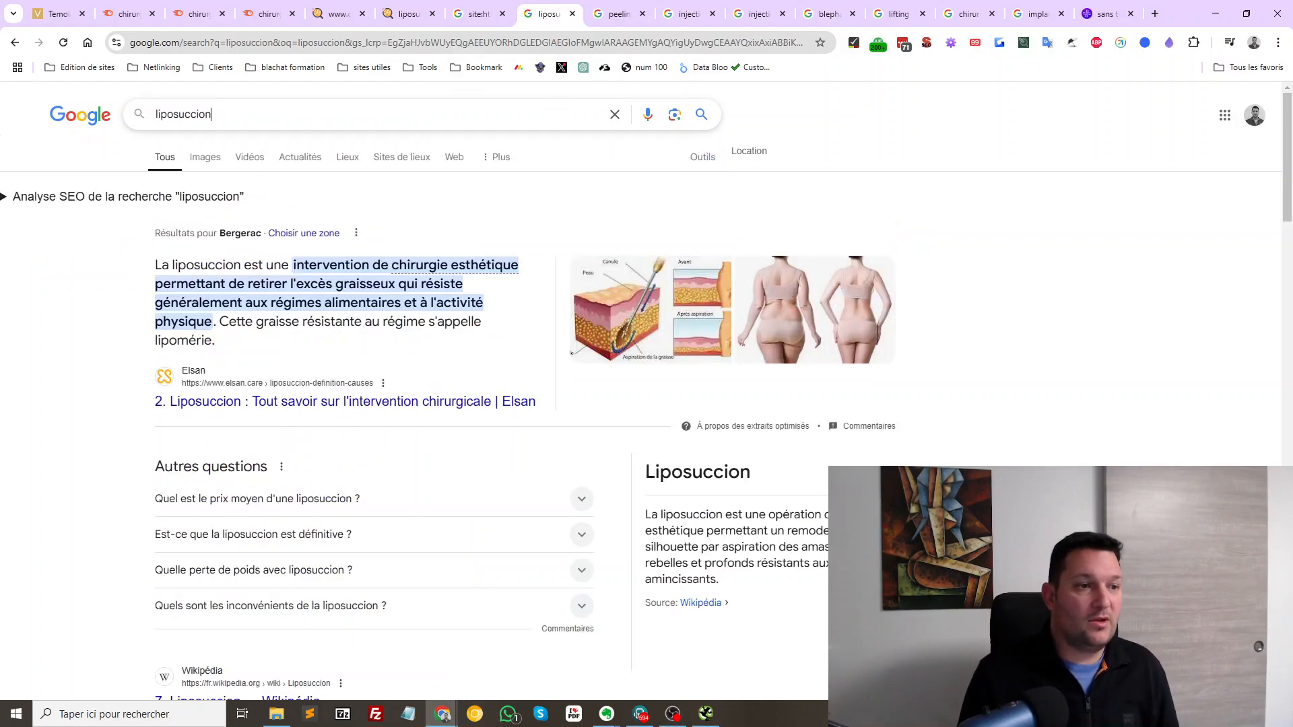
scroll(336, 405, "down", 4)
scroll(336, 404, "up", 4)
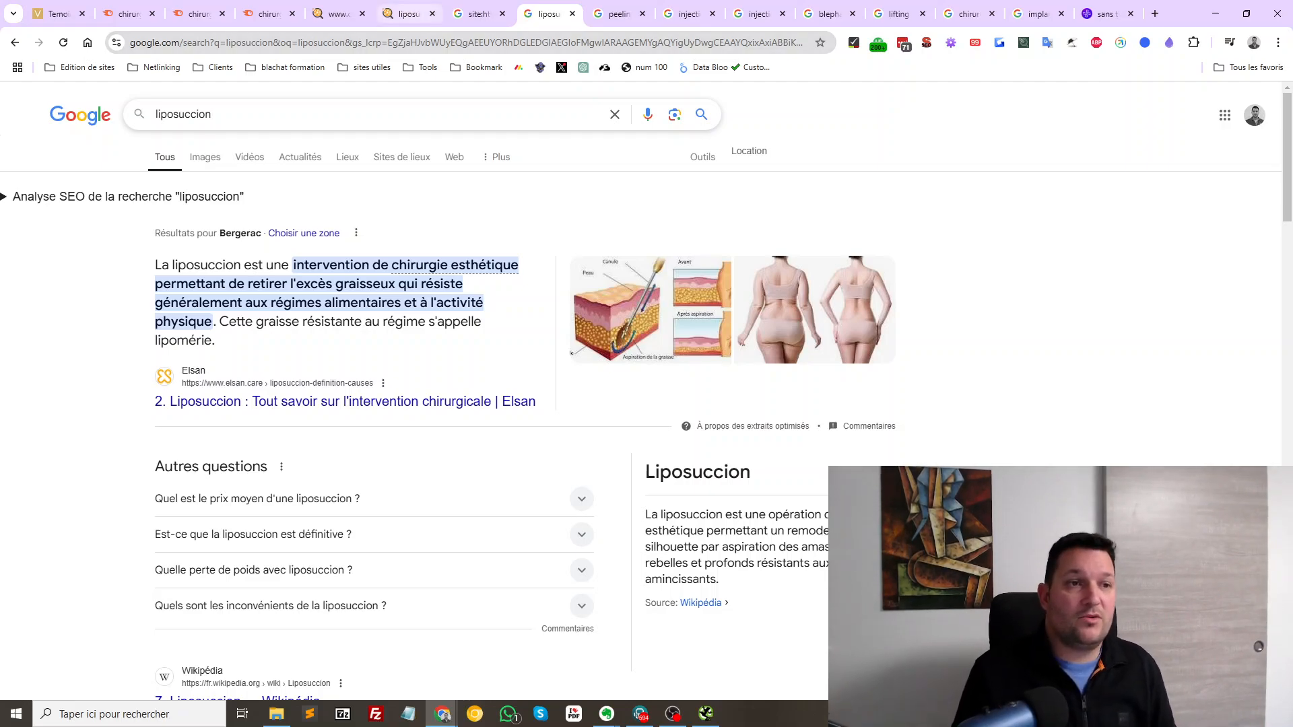
left_click(337, 14)
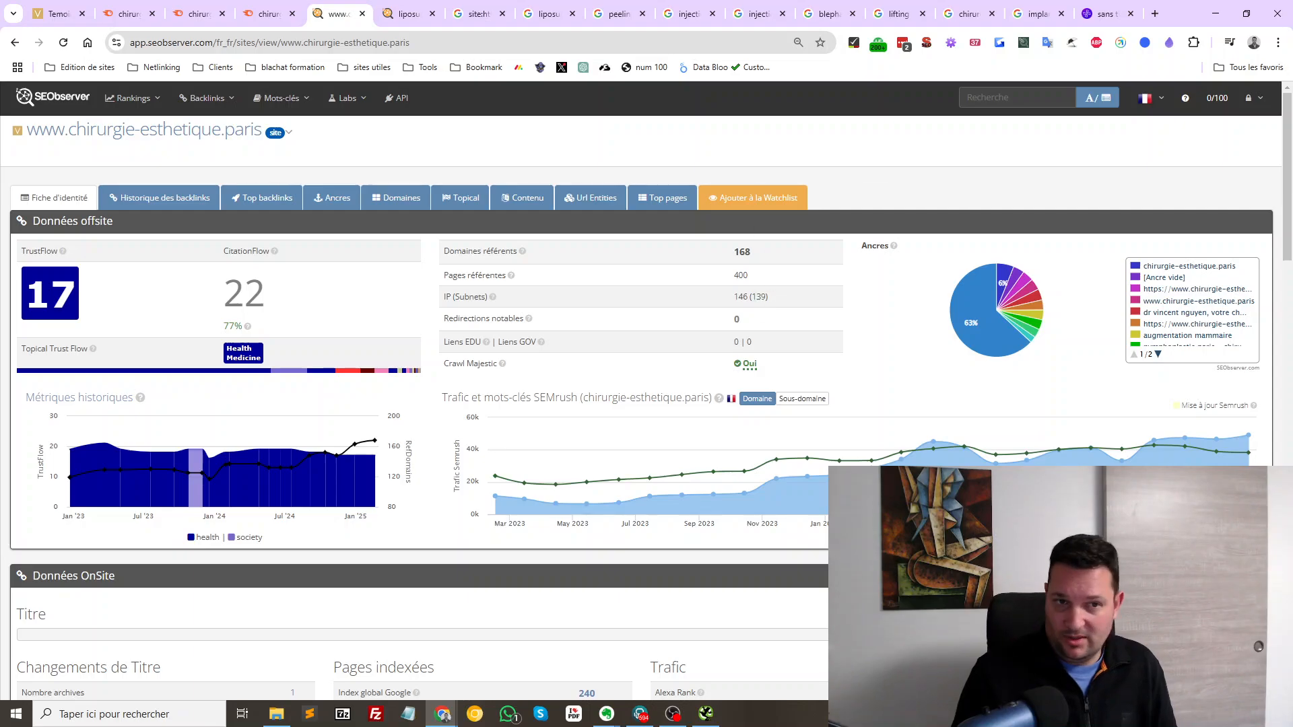
Open the full Top Backlinks list for chirurgie-esthetique.paris in a new tab and scroll through it
scroll(1169, 337, "down", 15)
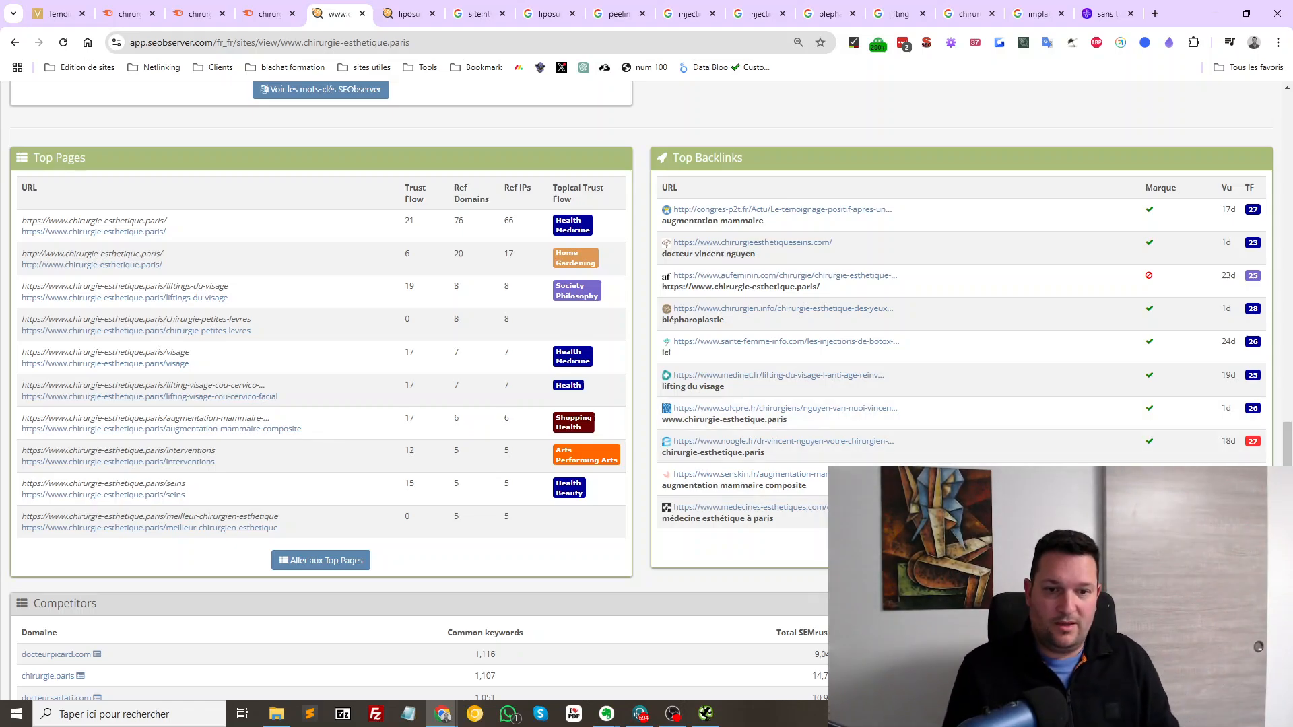
middle_click(320, 561)
left_click(387, 14)
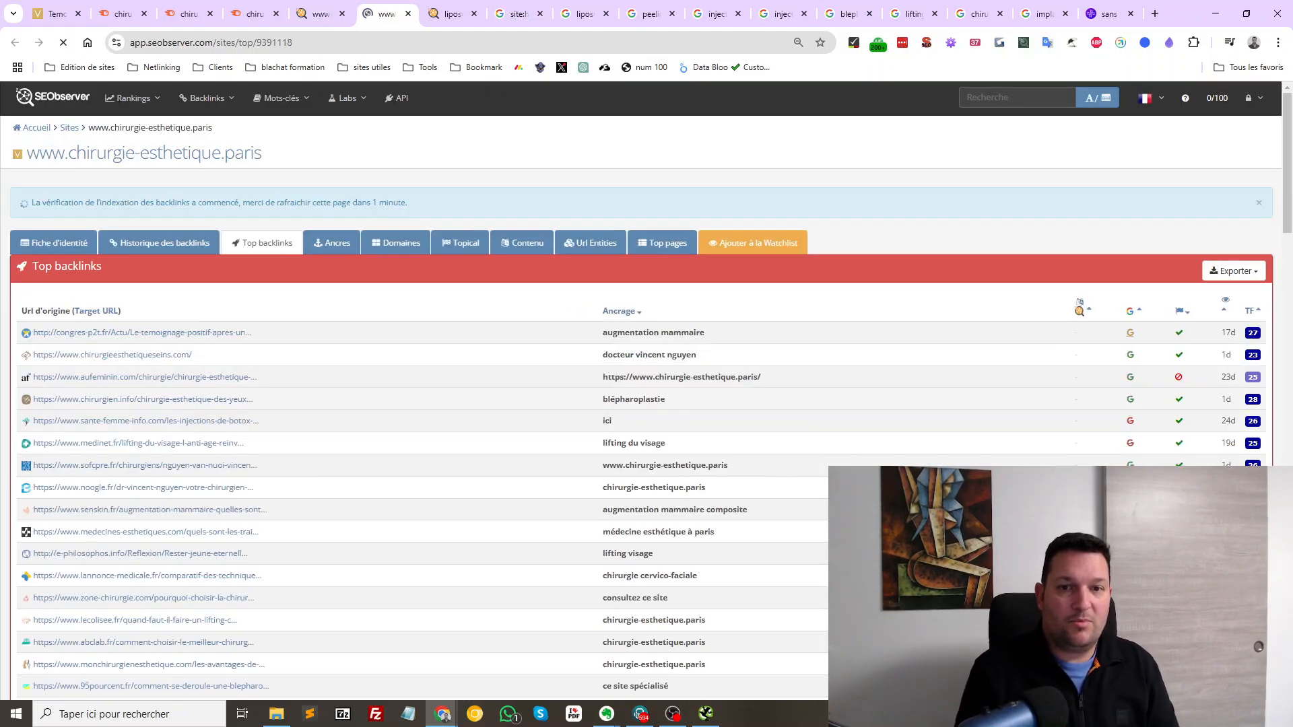
scroll(646, 404, "down", 10)
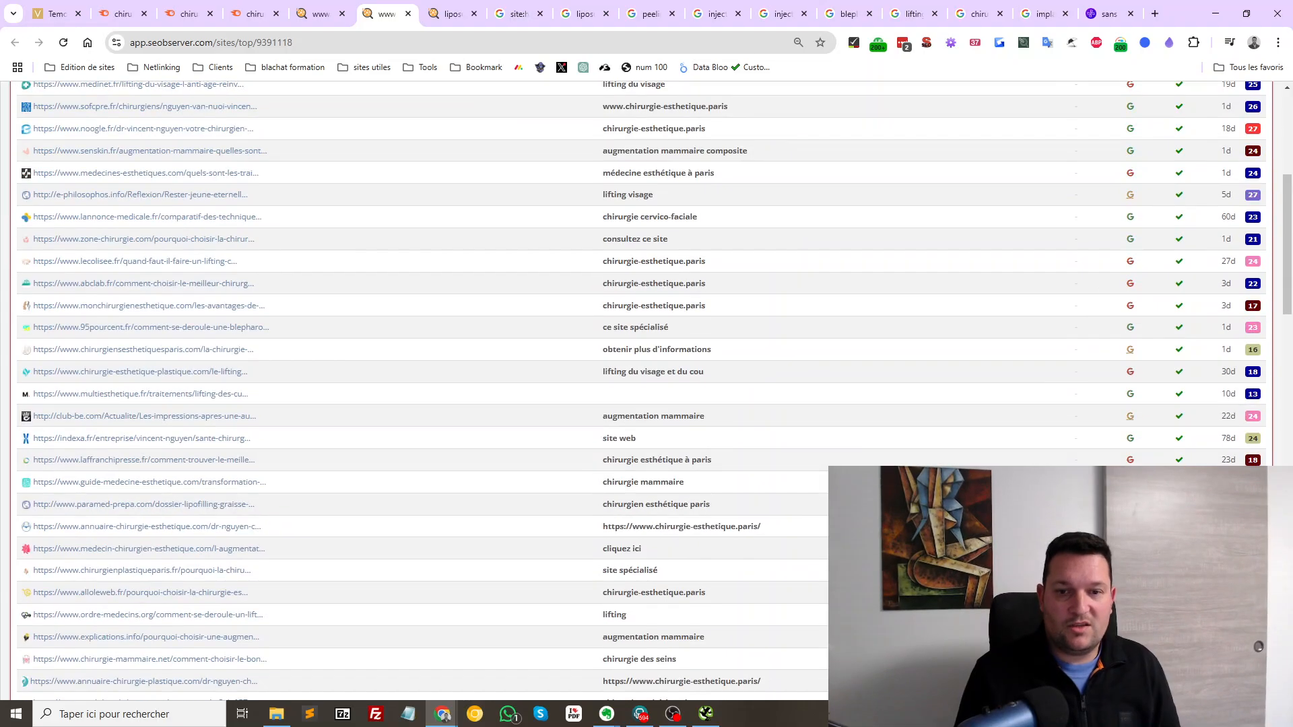
scroll(646, 405, "down", 7)
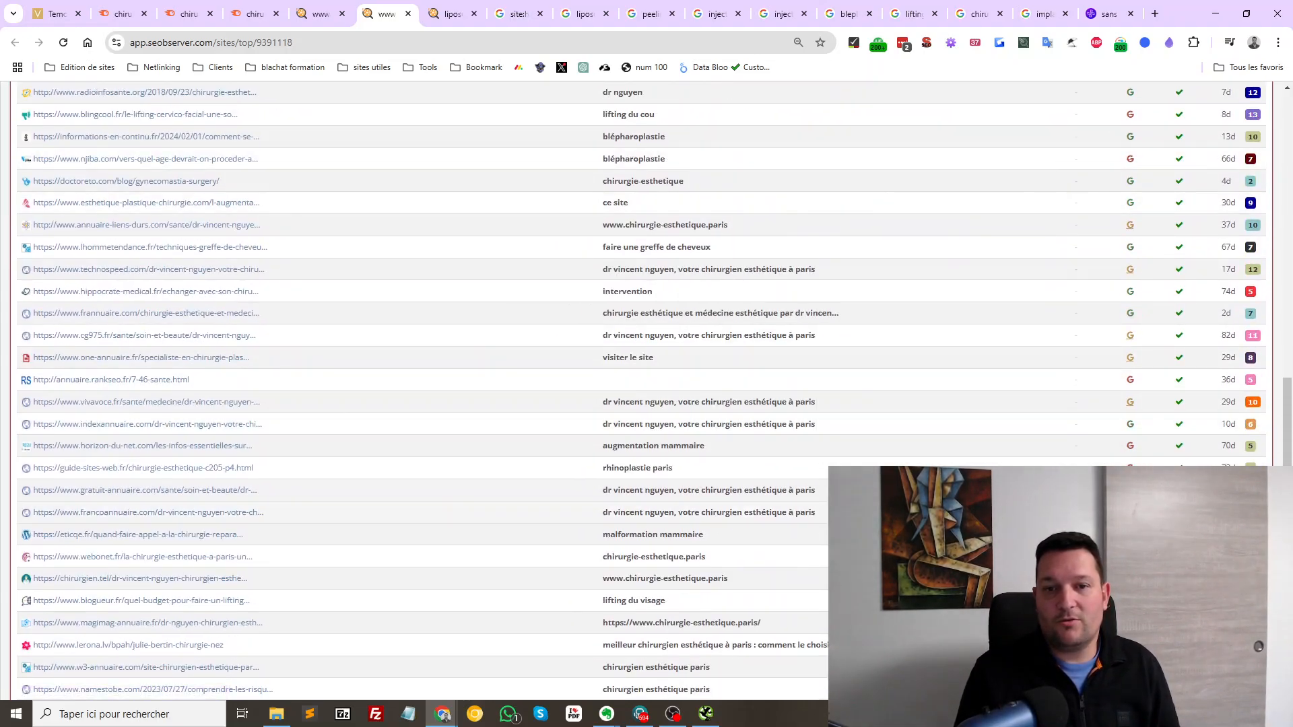
scroll(646, 404, "down", 2)
scroll(647, 404, "down", 4)
scroll(647, 404, "up", 10)
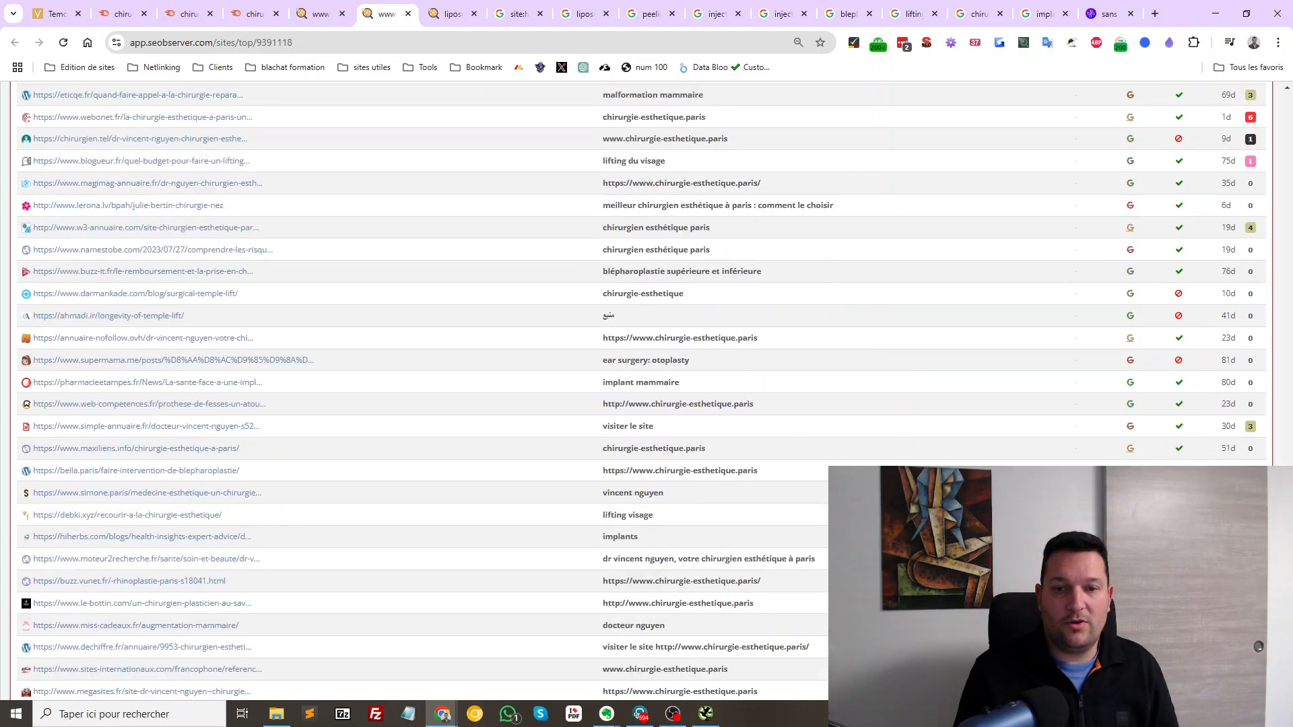
scroll(646, 405, "up", 10)
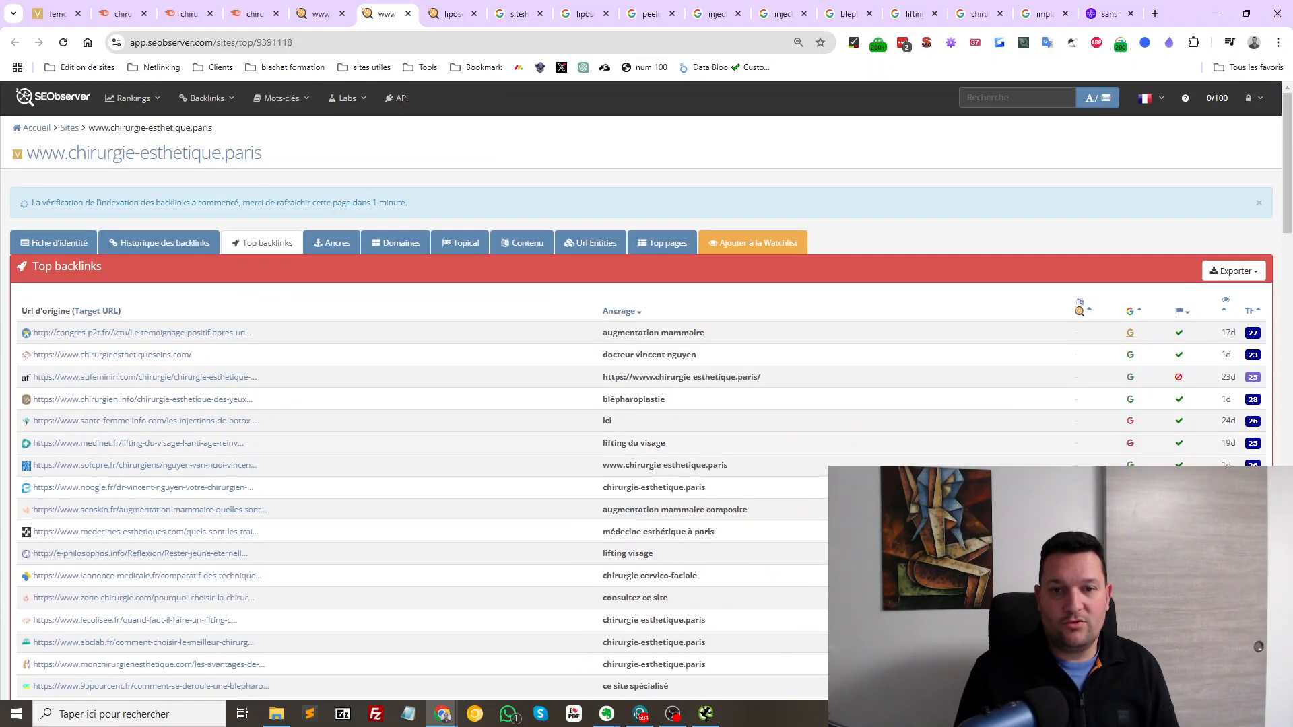
Filter backlinks to dofollow, Google-indexed links and highlight the 54-backlink total
left_click(1181, 312)
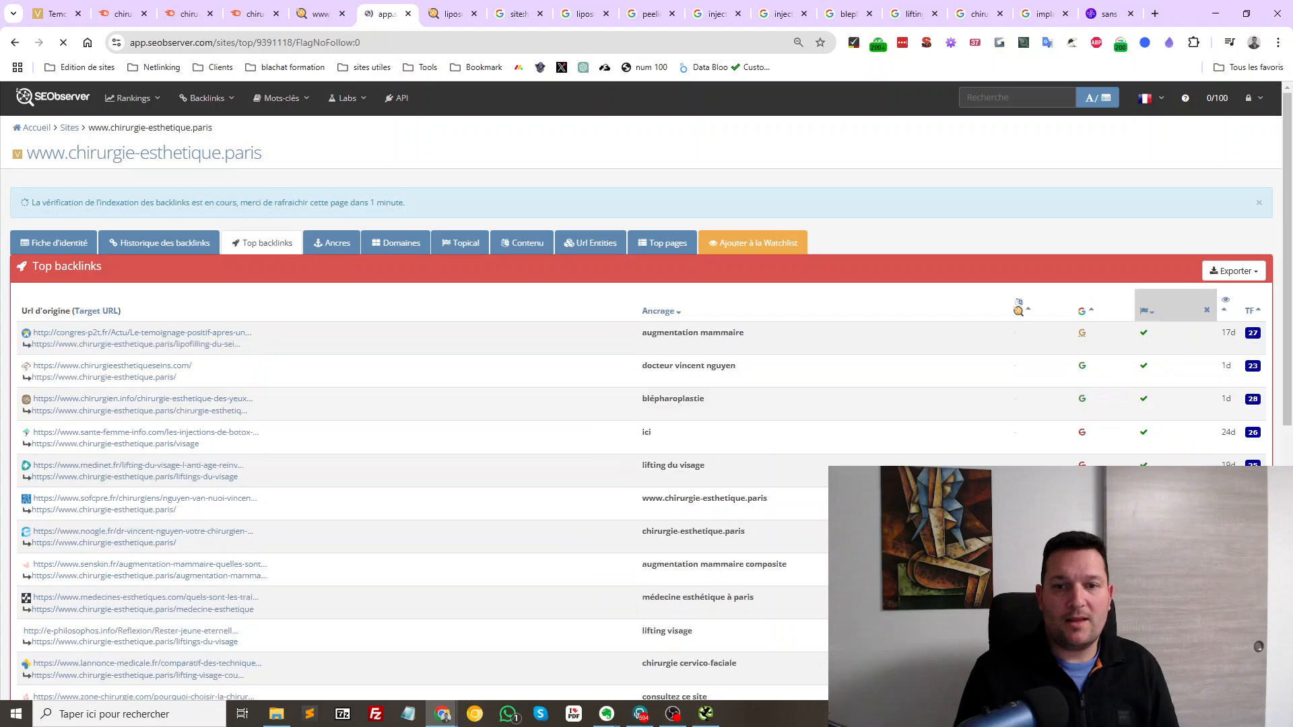
left_click(1107, 333)
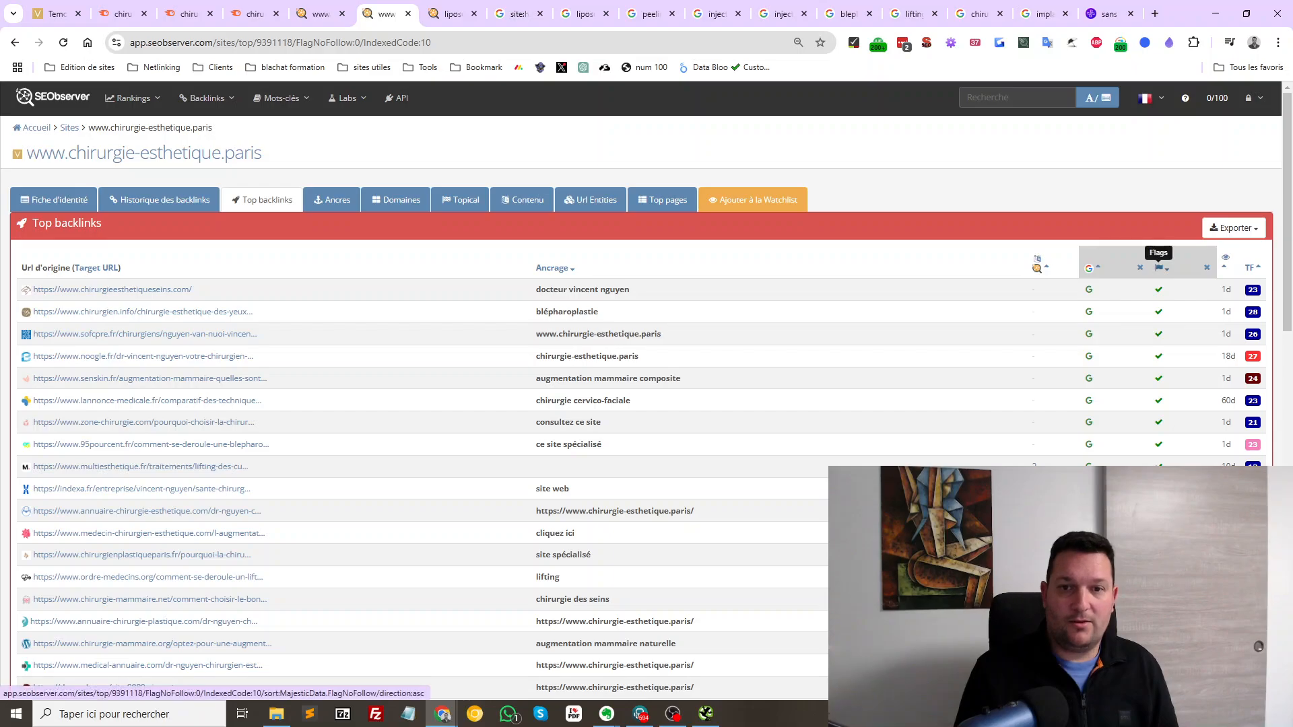
scroll(1159, 444, "down", 7)
scroll(646, 391, "down", 6)
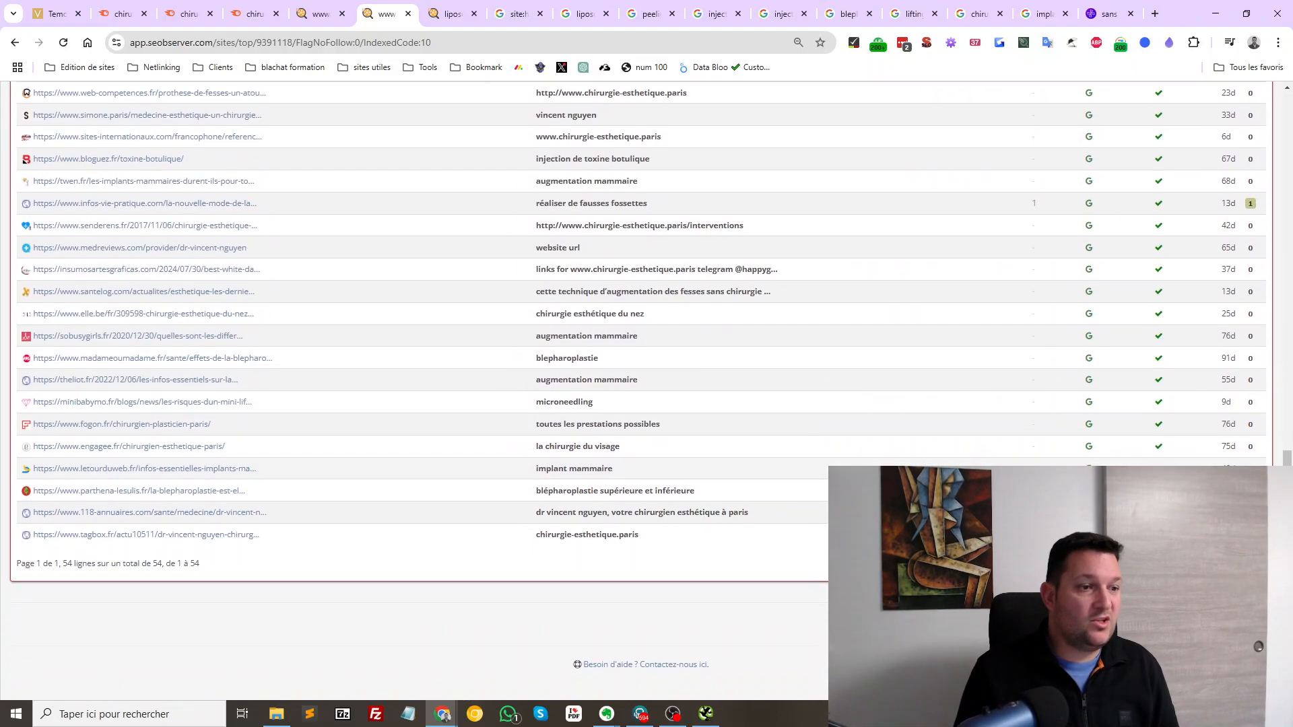
triple_click(109, 565)
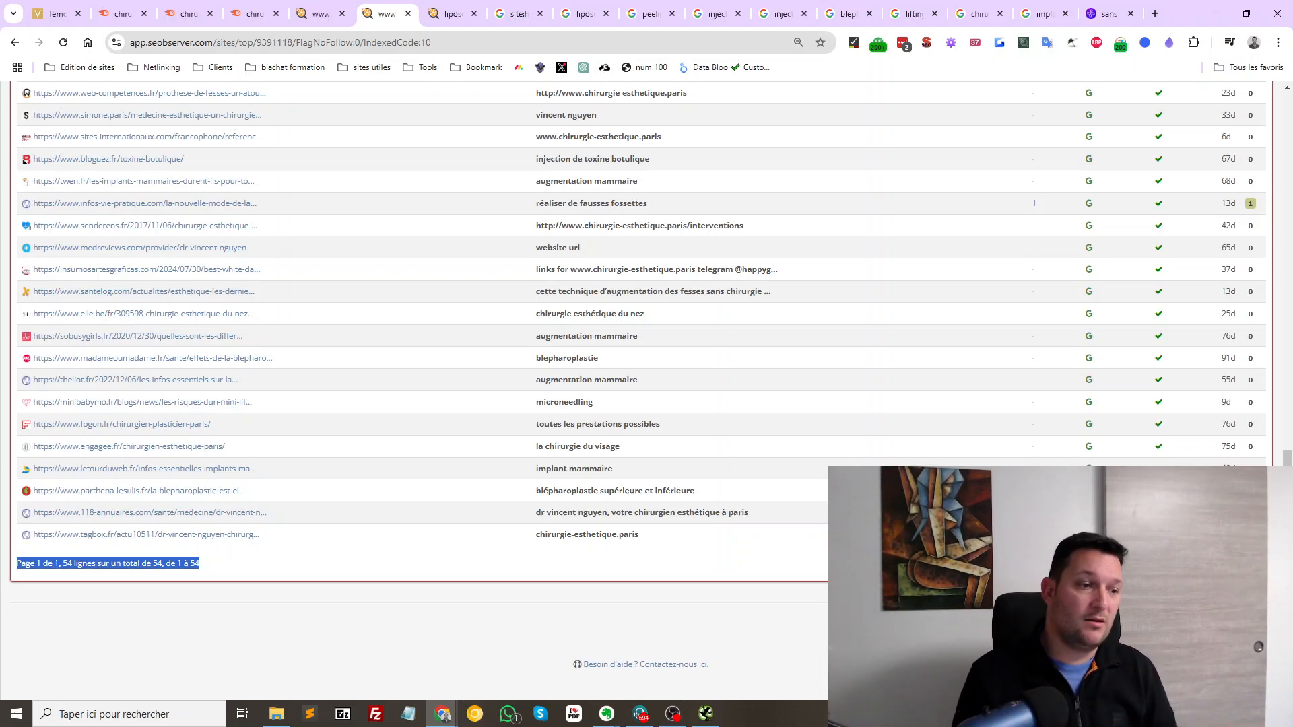
Reload the list and open the chirurgie-mammaire.net and radioinfosante.org backlinks in new tabs
key("F5")
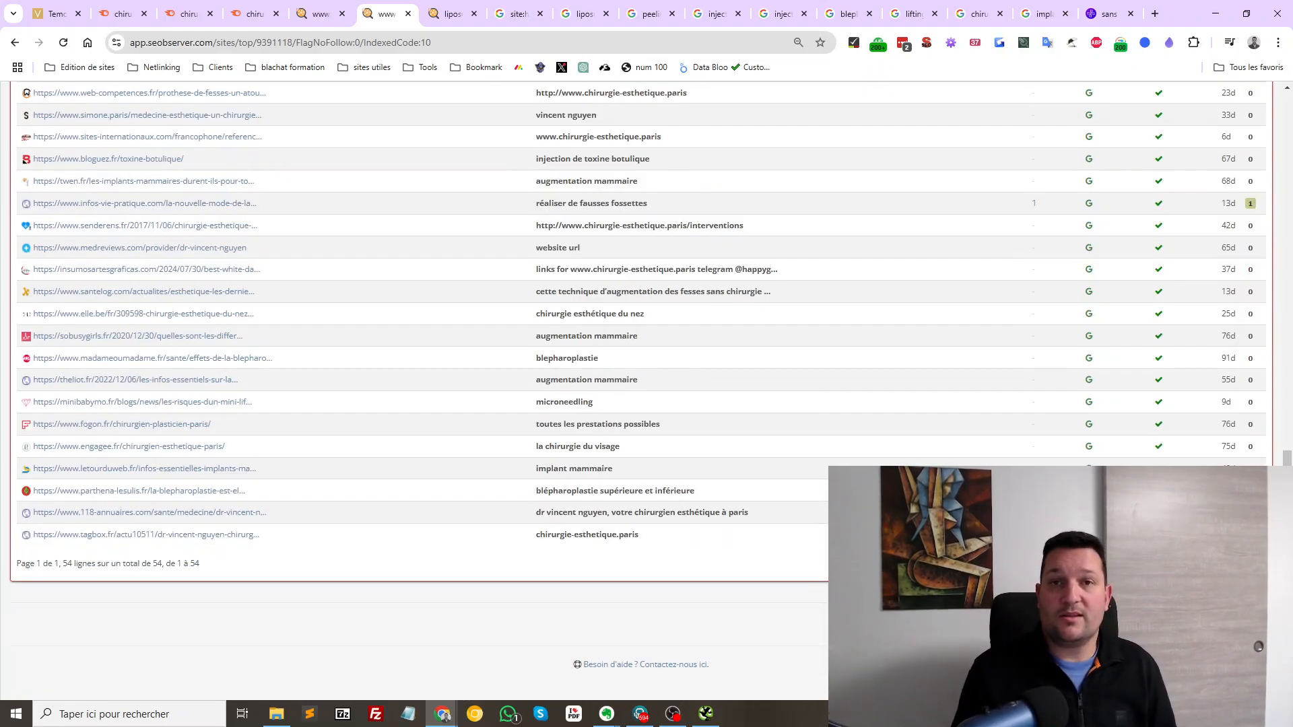
scroll(432, 391, "up", 6)
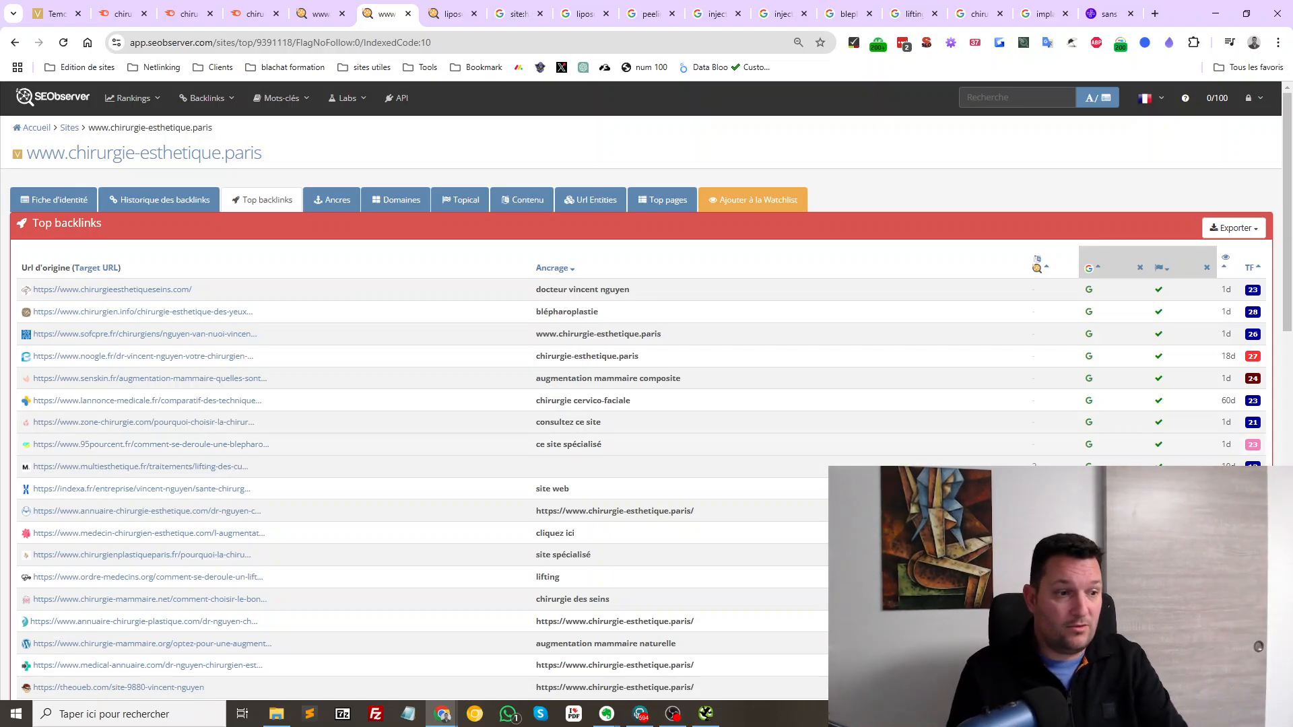
middle_click(150, 599)
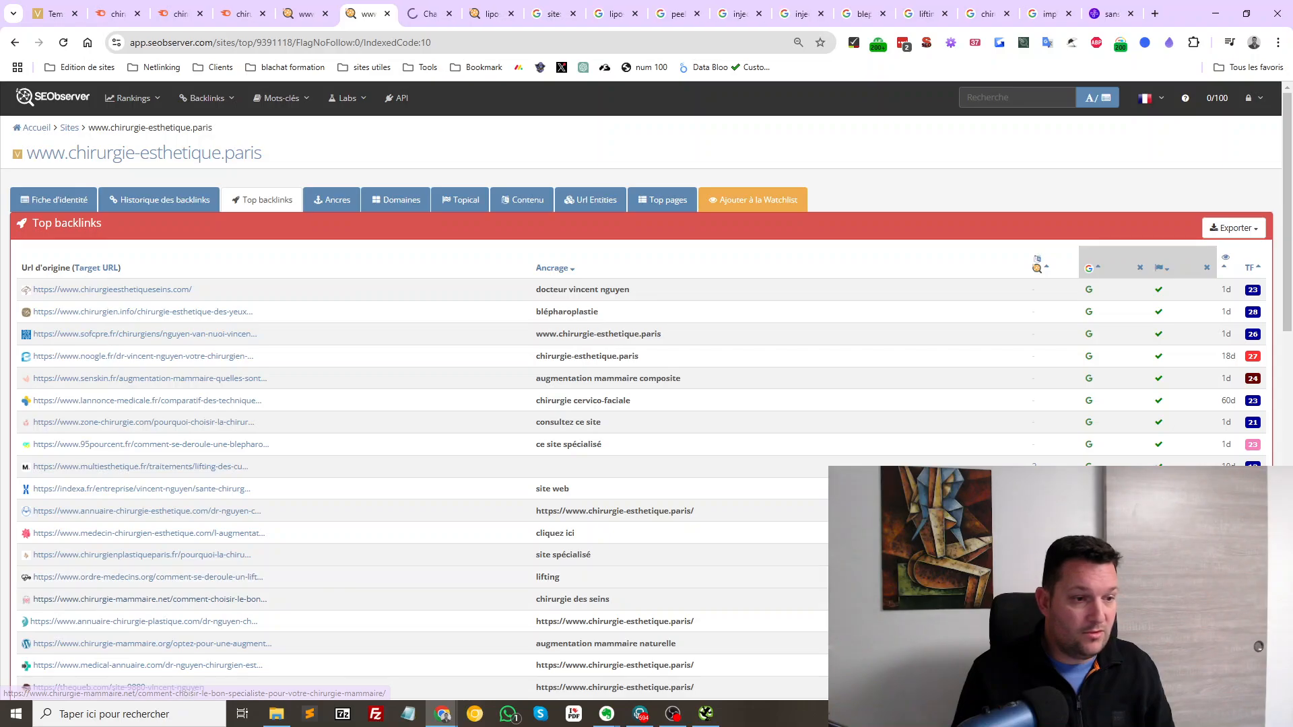
scroll(150, 599, "down", 2)
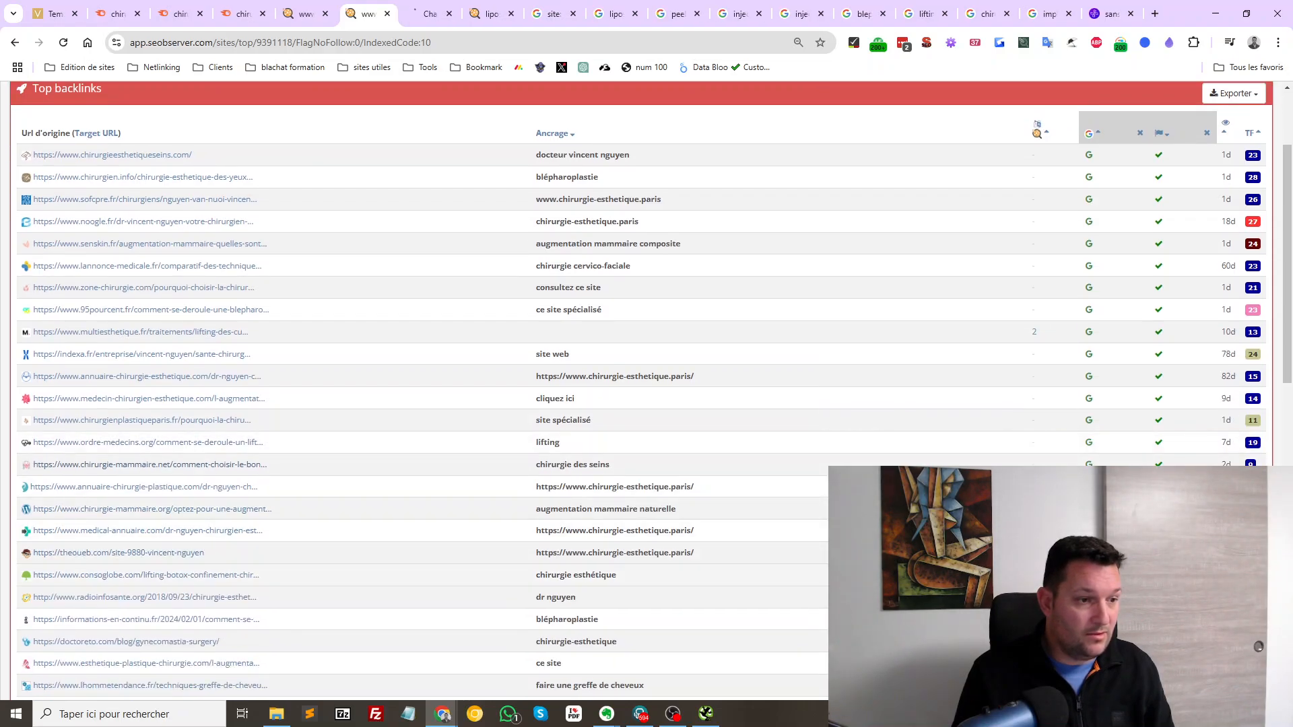
middle_click(150, 598)
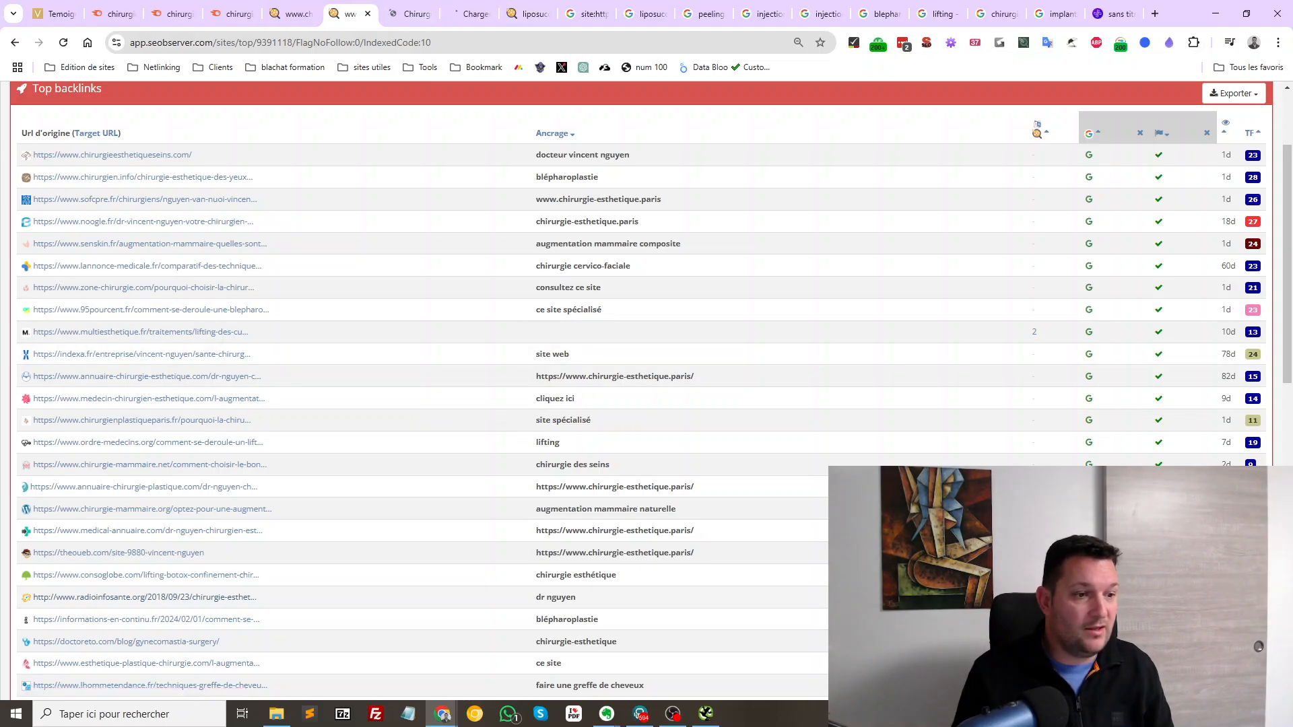
Read the chirurgie-mammaire.net and radioinfosante.org linking articles, then close them
left_click(411, 13)
scroll(606, 391, "down", 20)
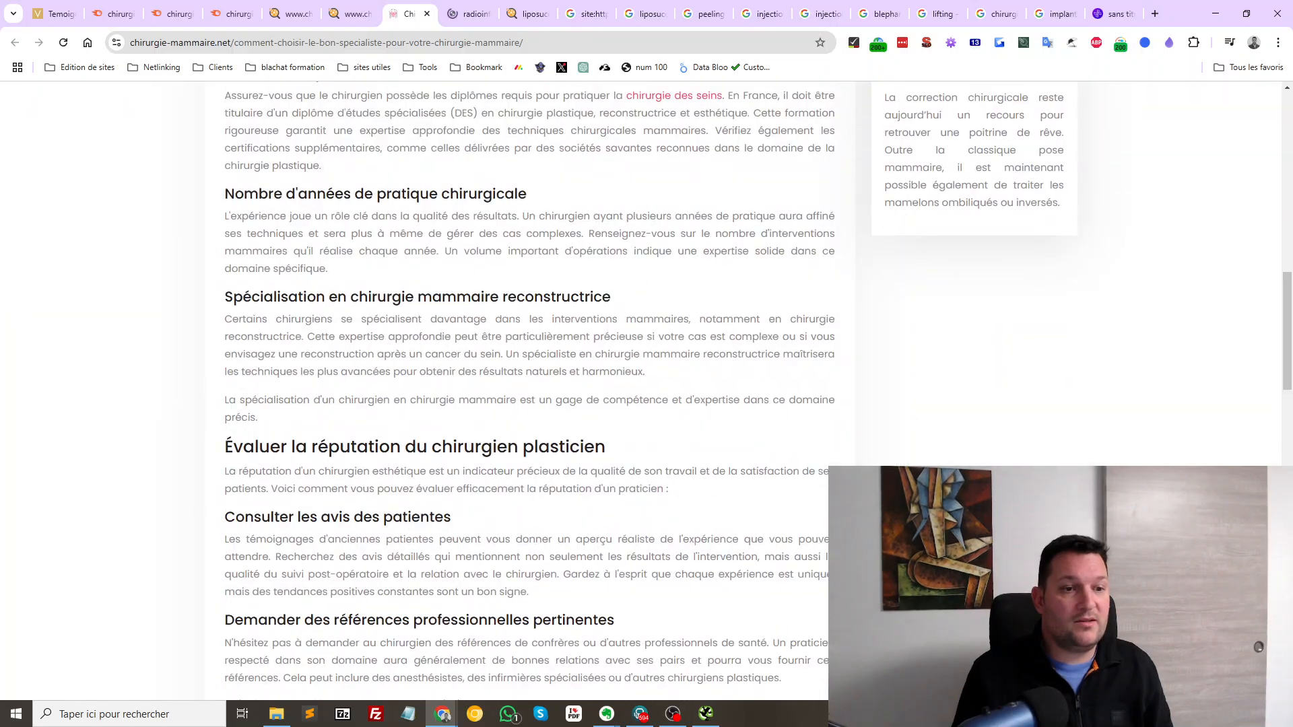
scroll(525, 404, "down", 5)
scroll(525, 404, "up", 20)
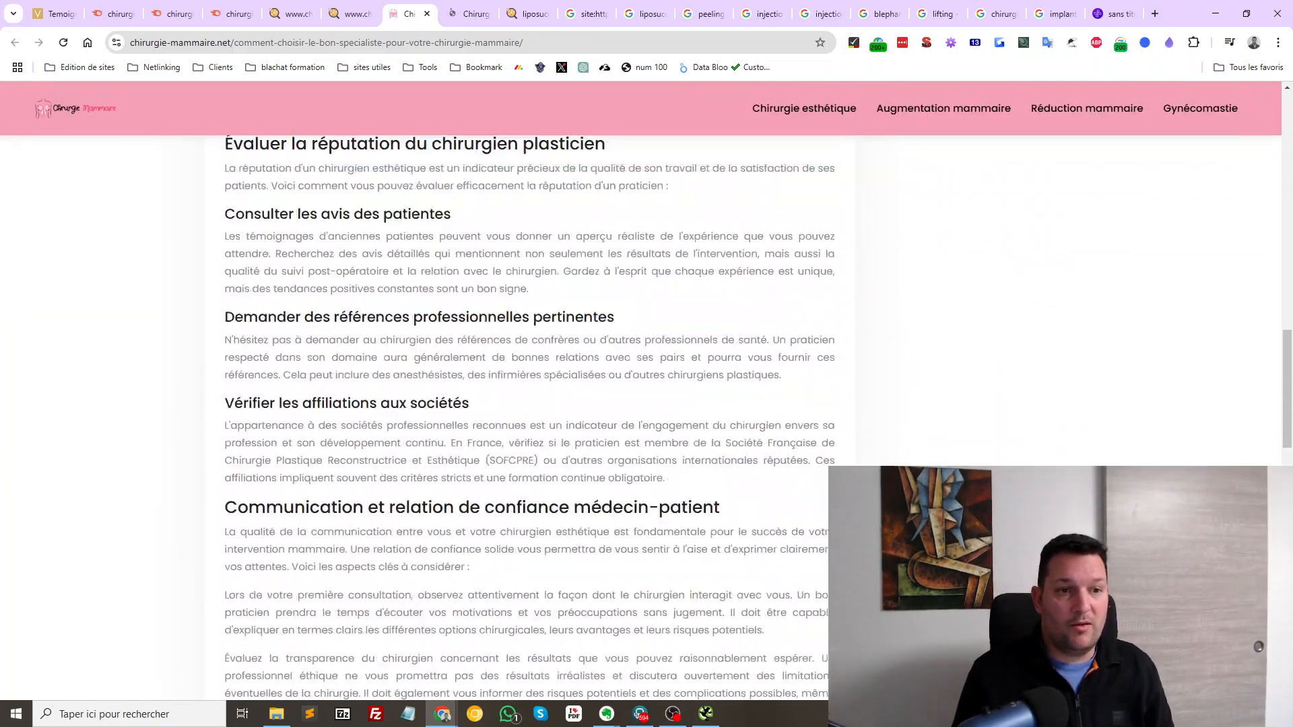
scroll(526, 404, "up", 5)
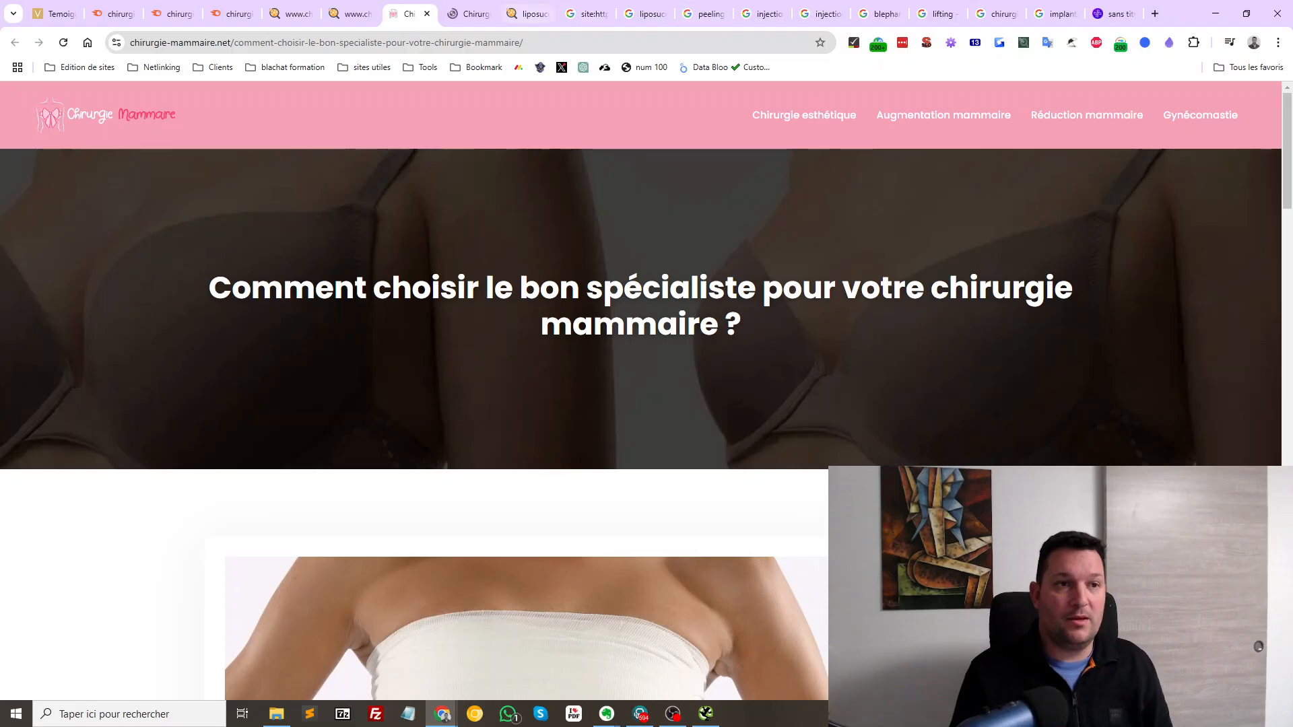
key("ctrl+Tab")
scroll(639, 391, "down", 15)
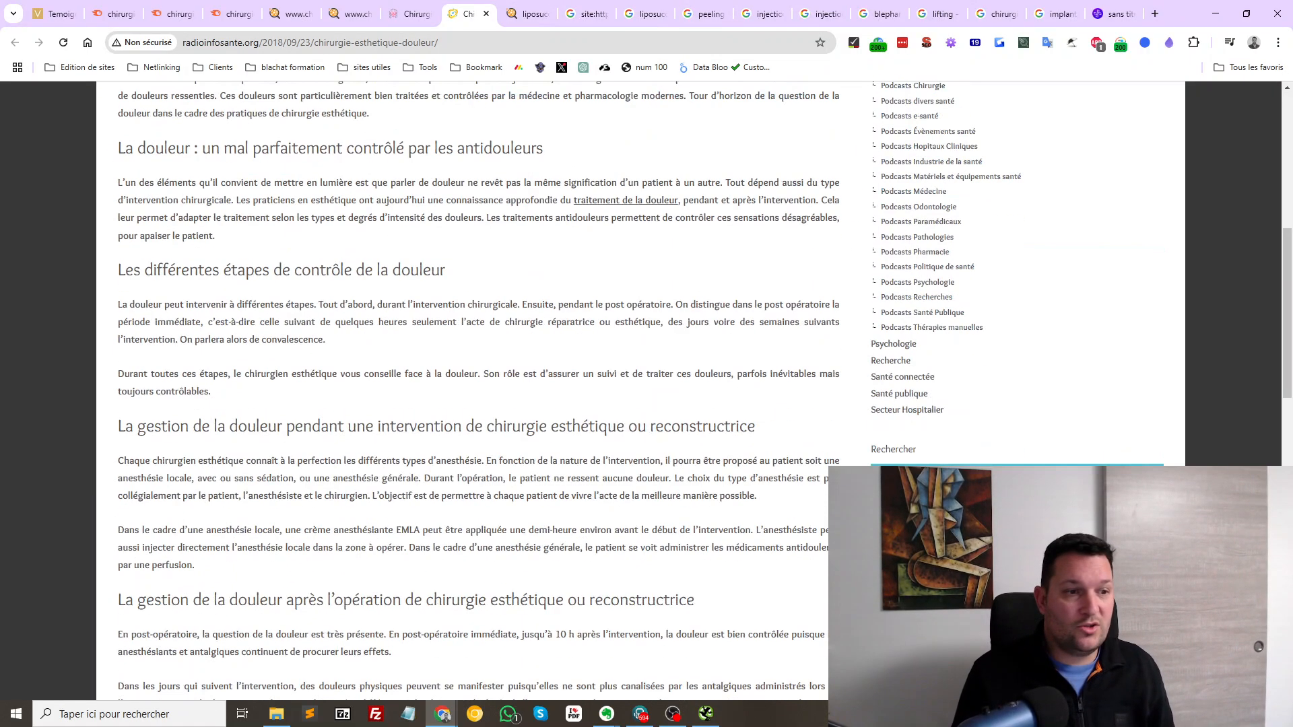
scroll(639, 391, "up", 15)
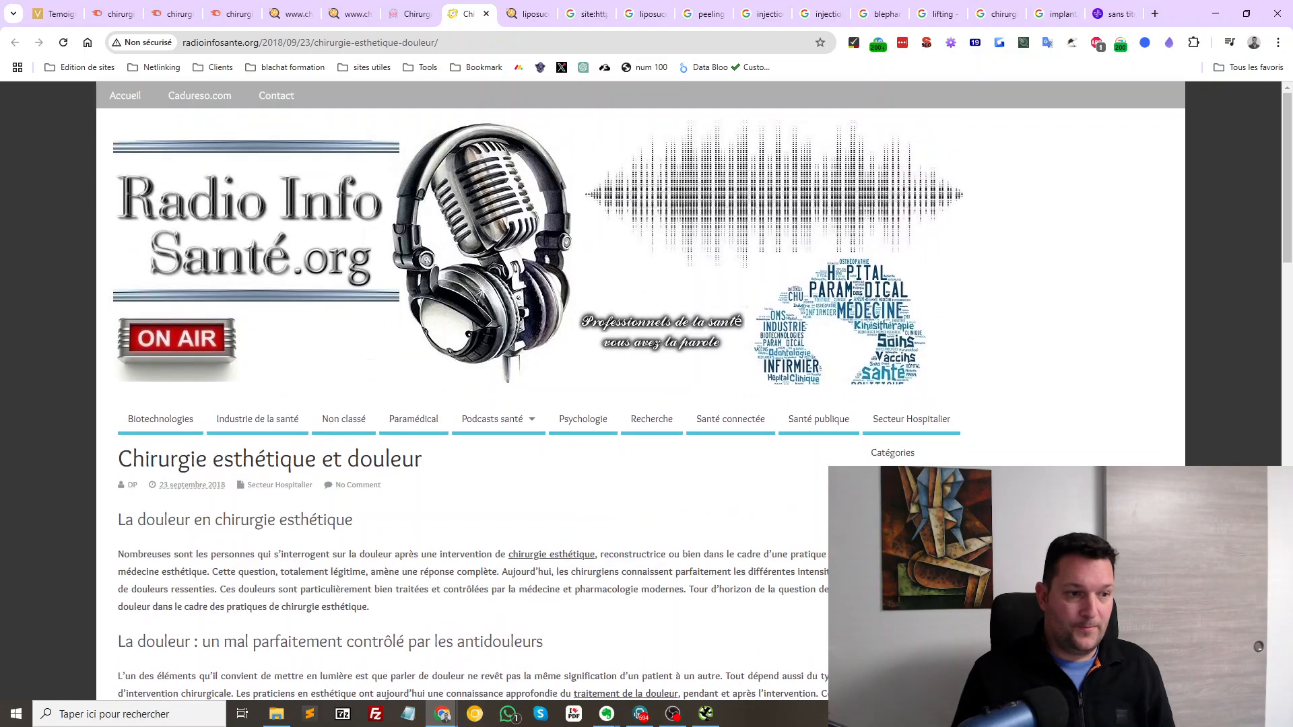
key("ctrl+w")
key("ctrl+w")
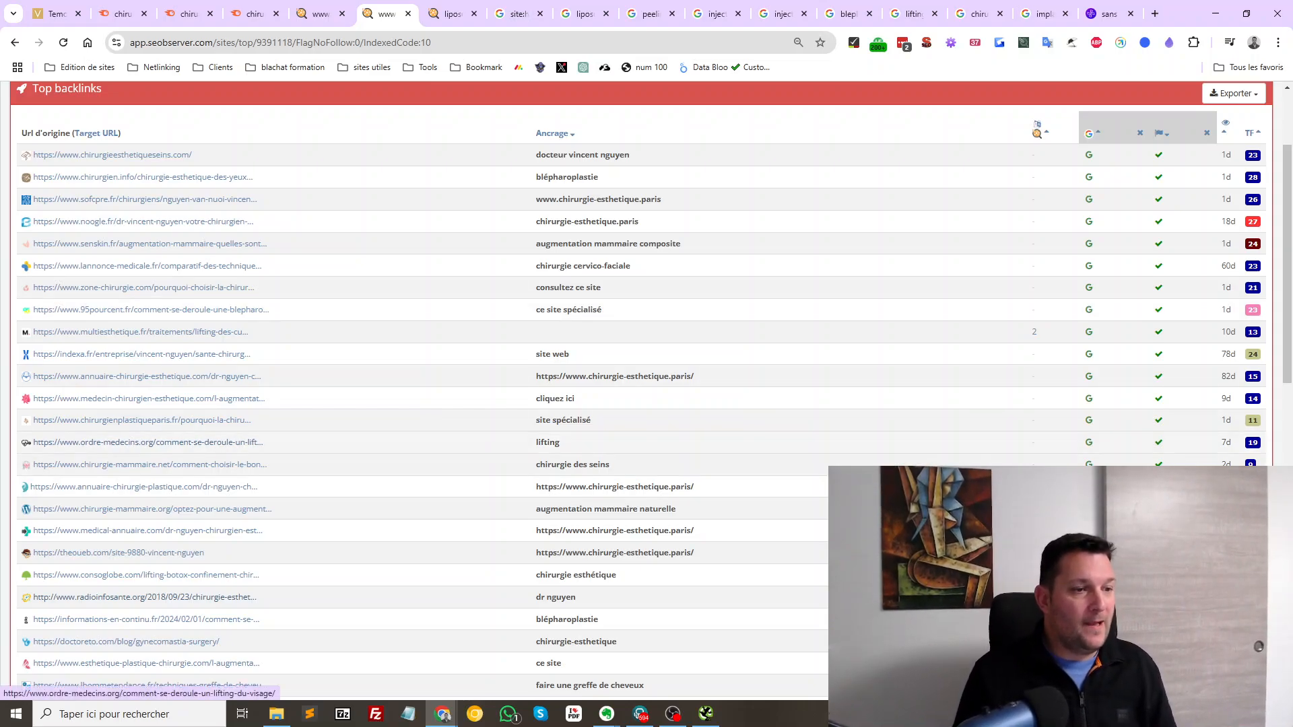
Open the ordre-medecins.org, theoueb.com and sofcpre.fr backlinks in tabs, then view the face-lift article
middle_click(169, 442)
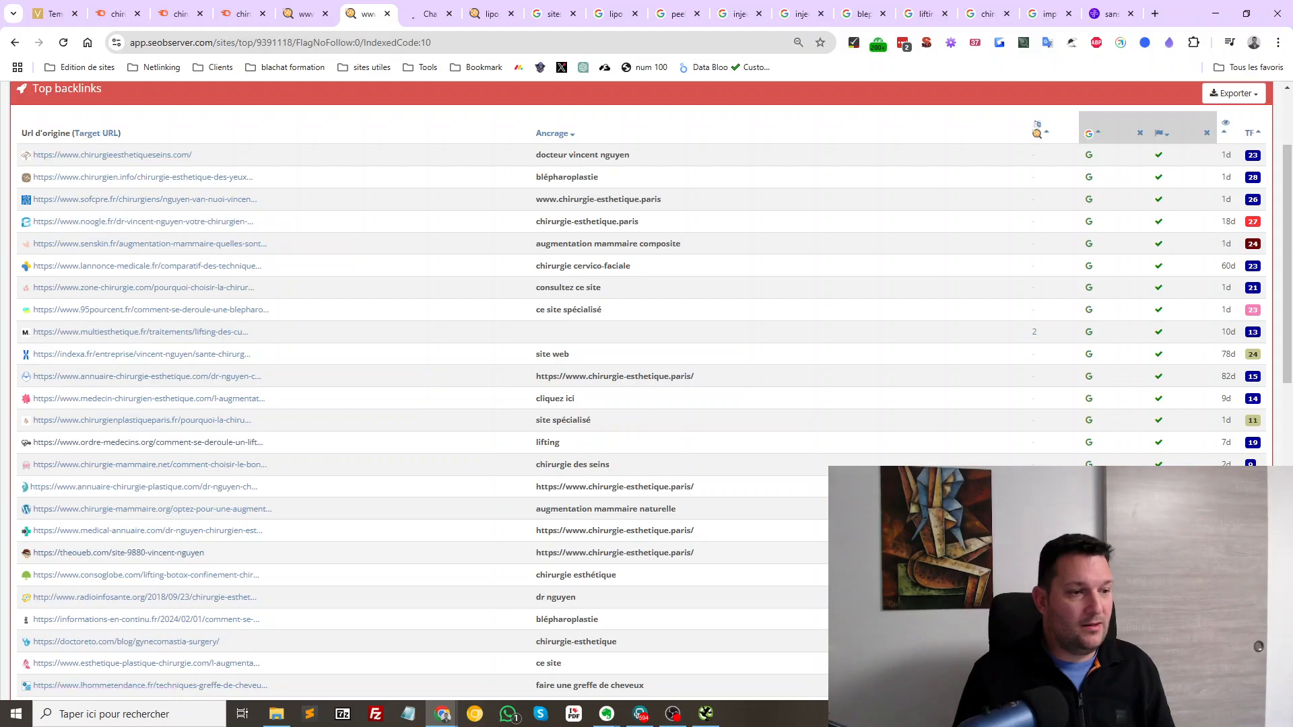
middle_click(152, 553)
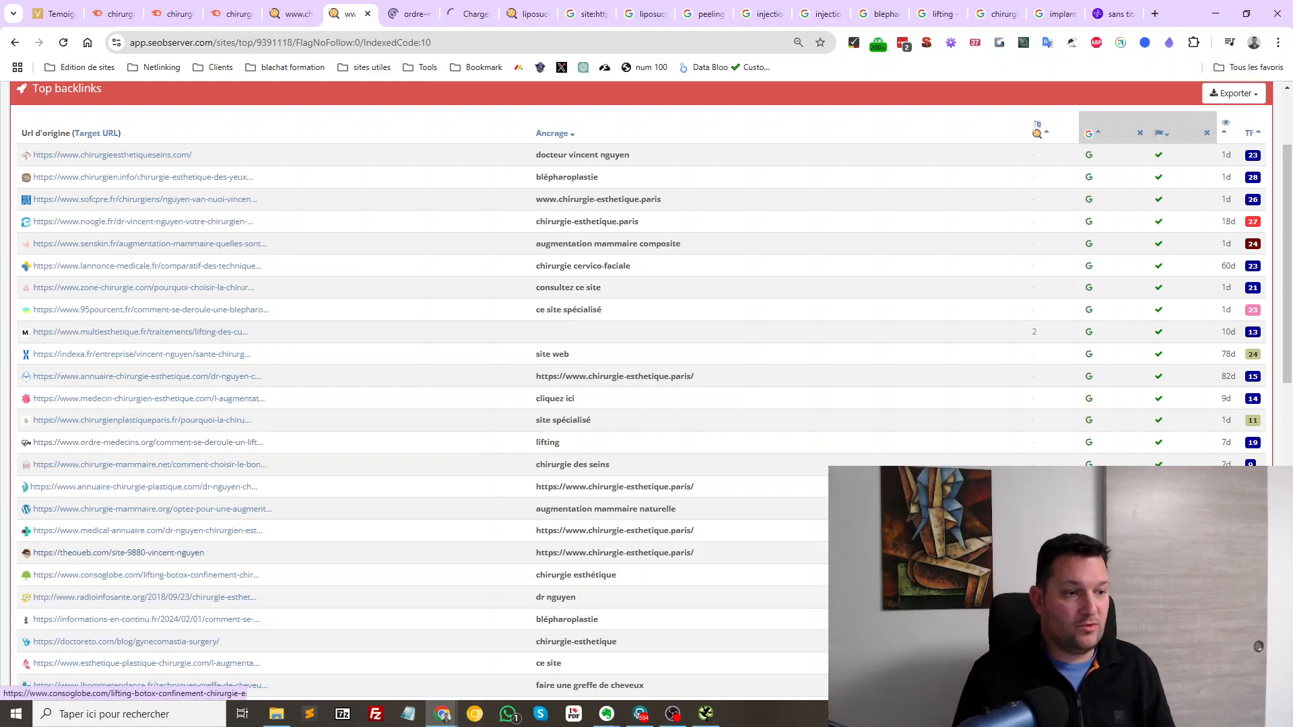
scroll(144, 575, "down", 4)
scroll(145, 288, "up", 5)
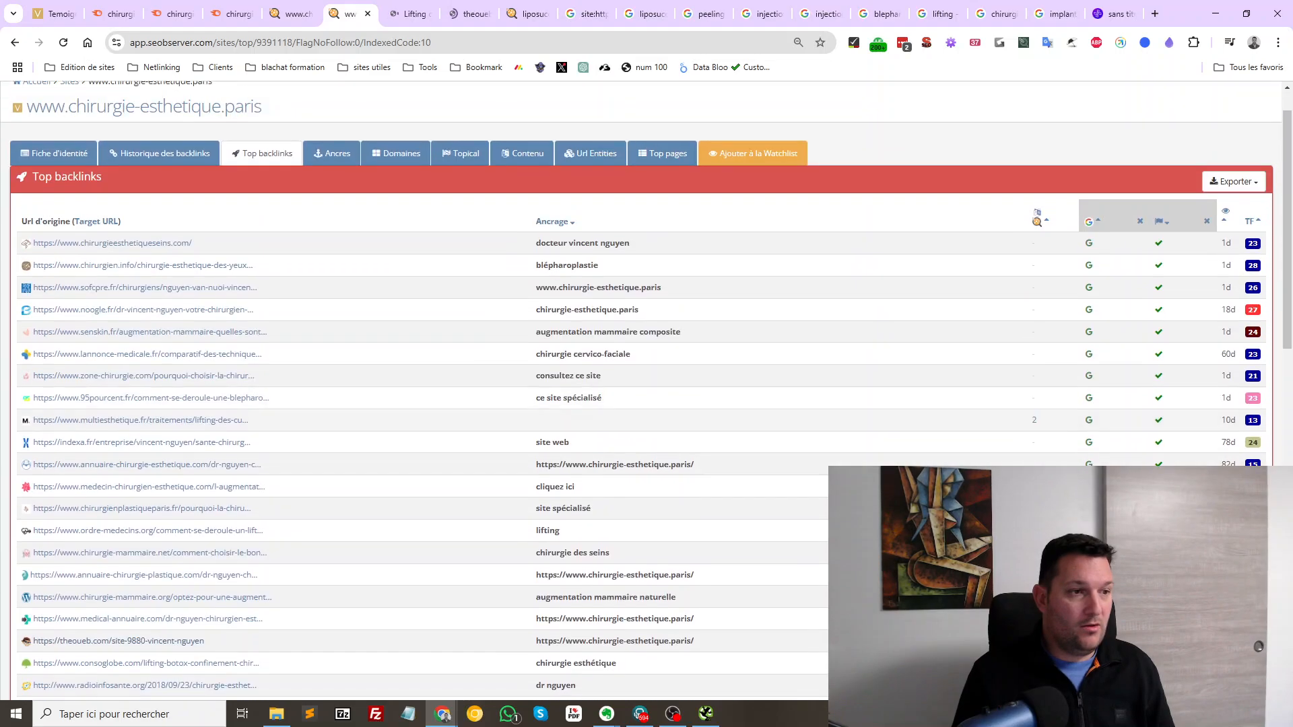
middle_click(144, 287)
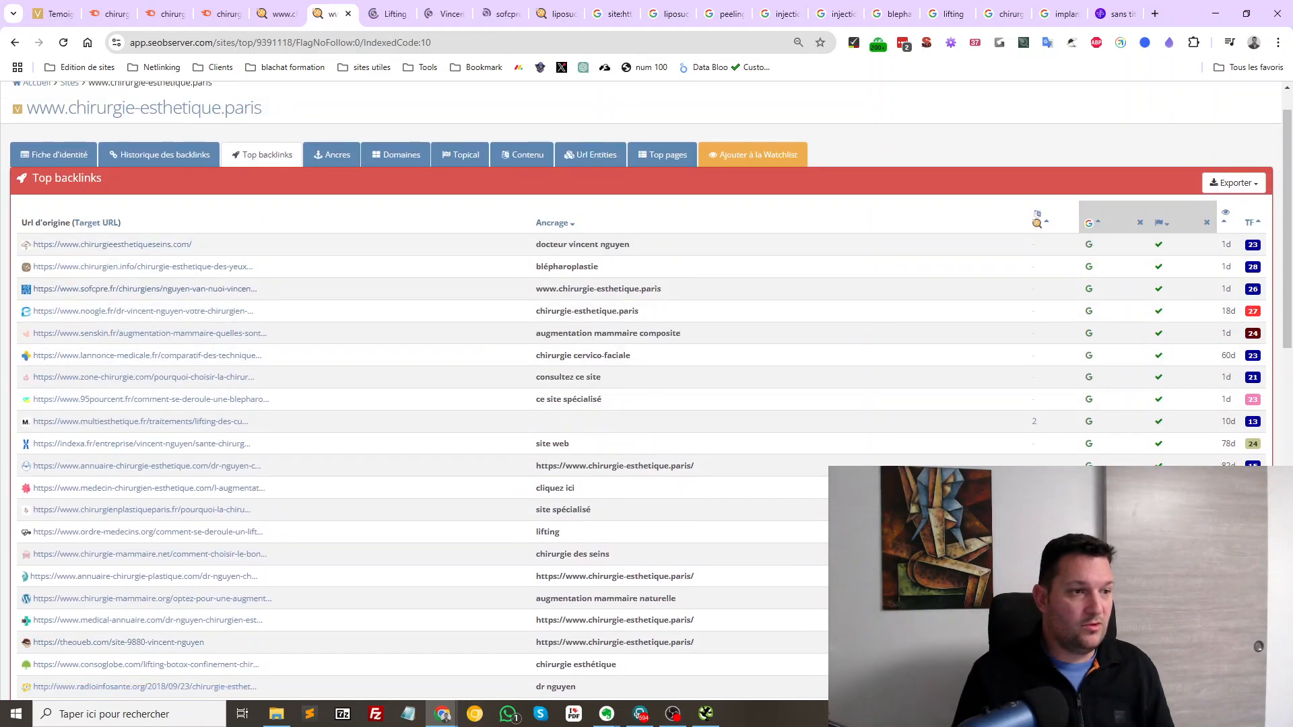
scroll(145, 288, "down", 12)
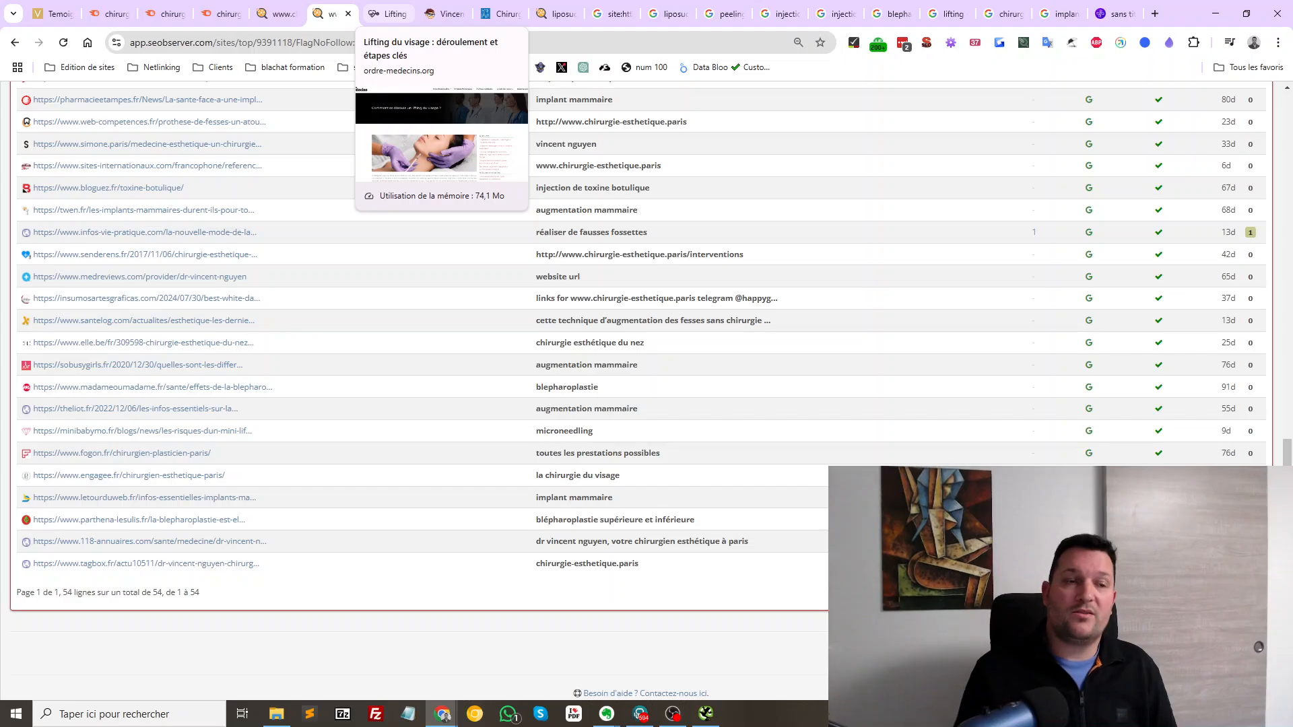
left_click(388, 14)
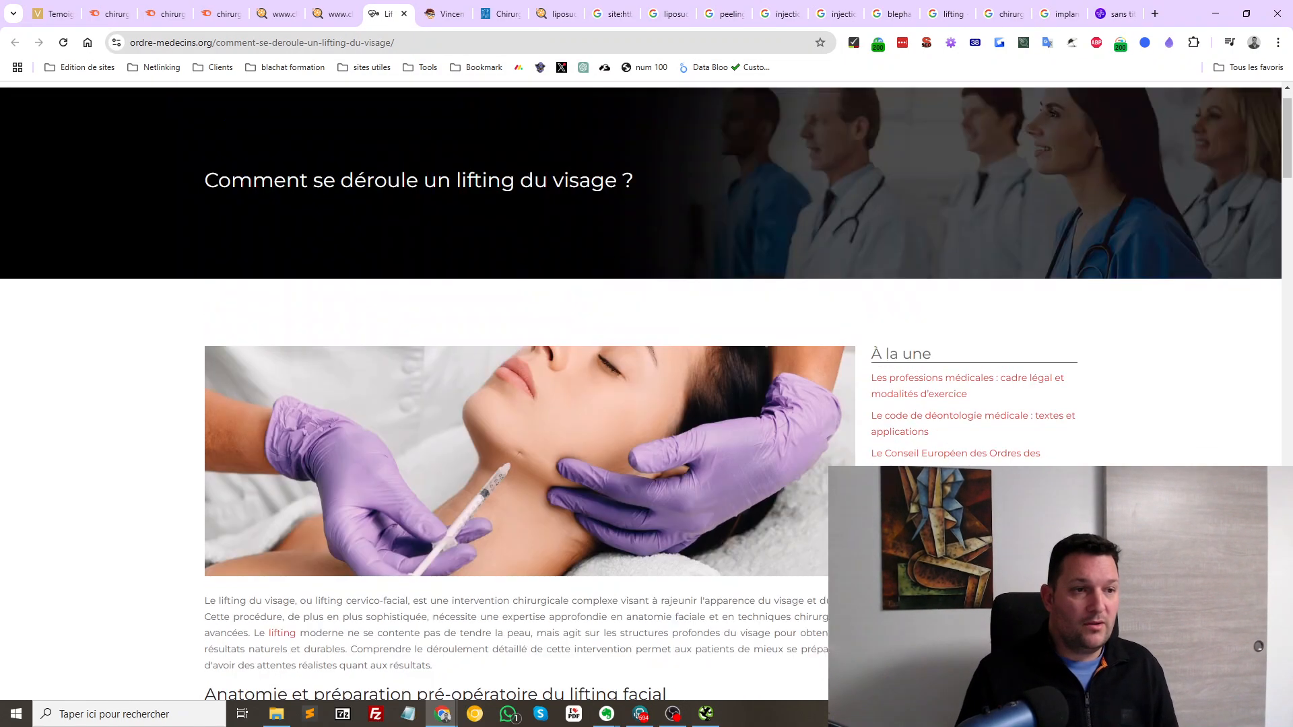
Skim the ordre-medecins.org face-lift article, theoueb.com page and sofcpre.fr profile, closing each tab
scroll(642, 390, "up", 1)
scroll(641, 392, "down", 20)
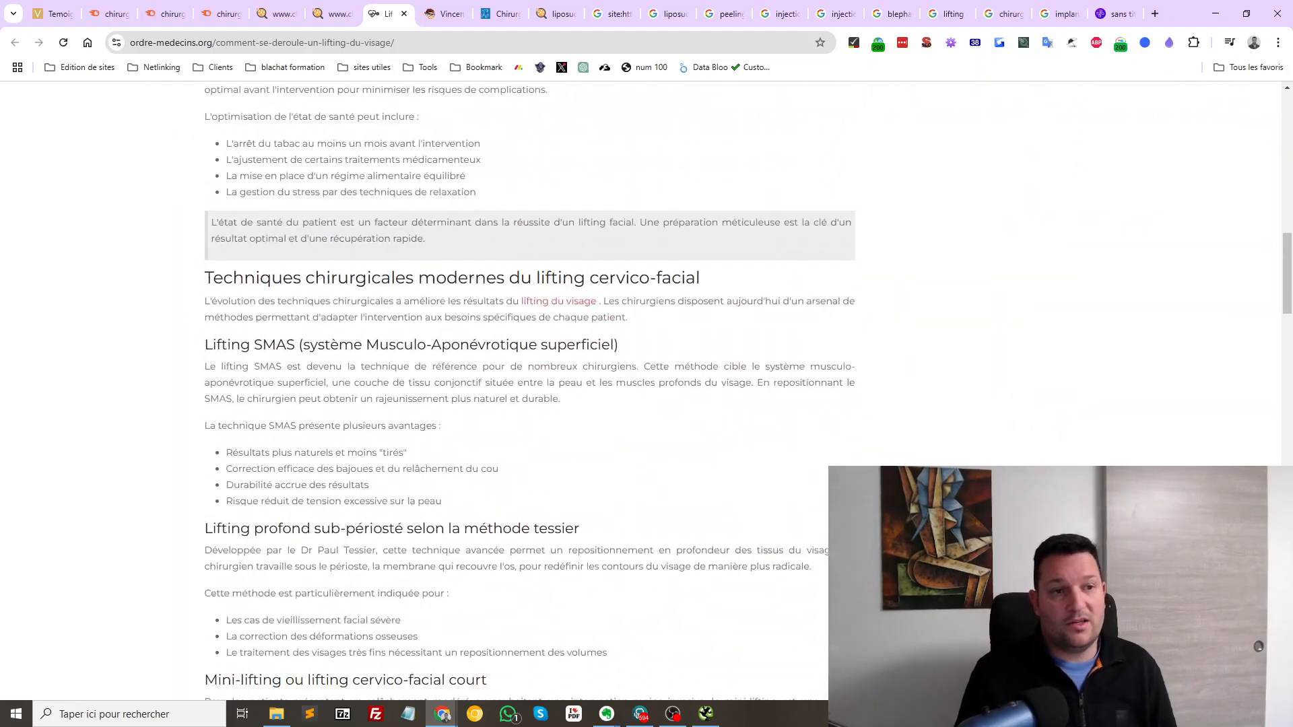
key("ctrl+w")
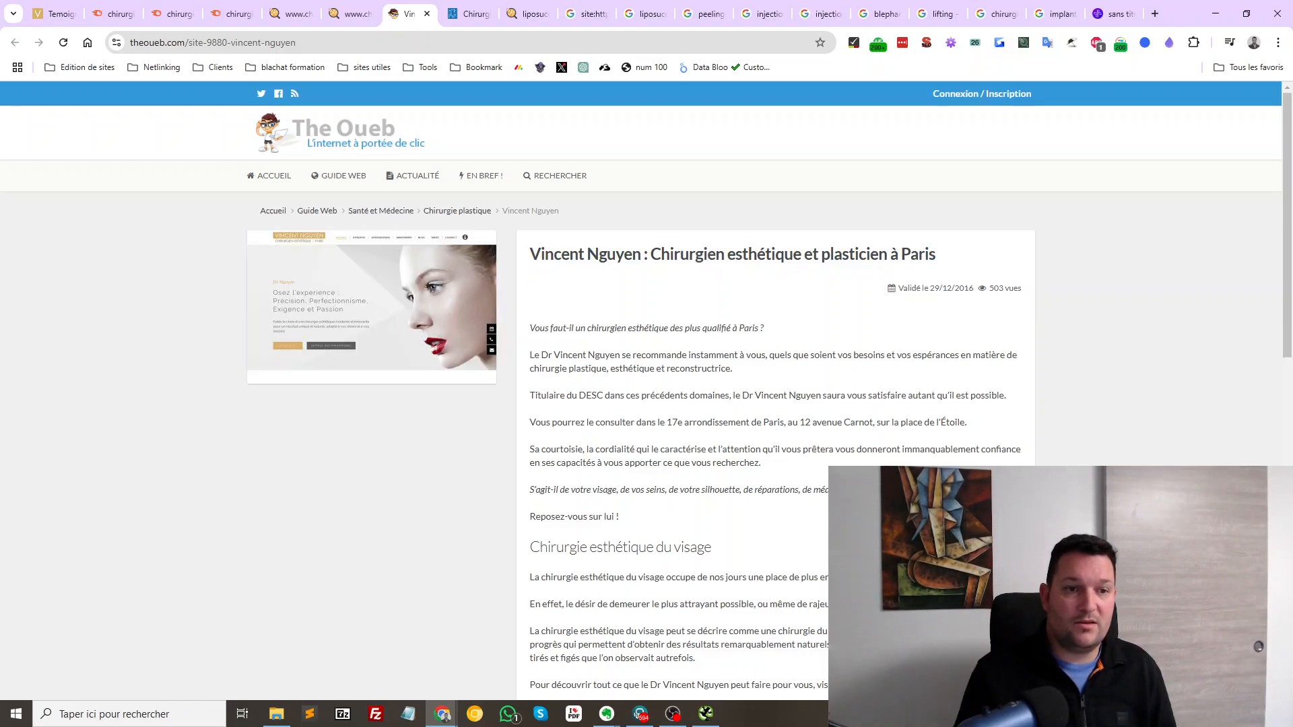
scroll(646, 391, "down", 15)
scroll(930, 337, "up", 12)
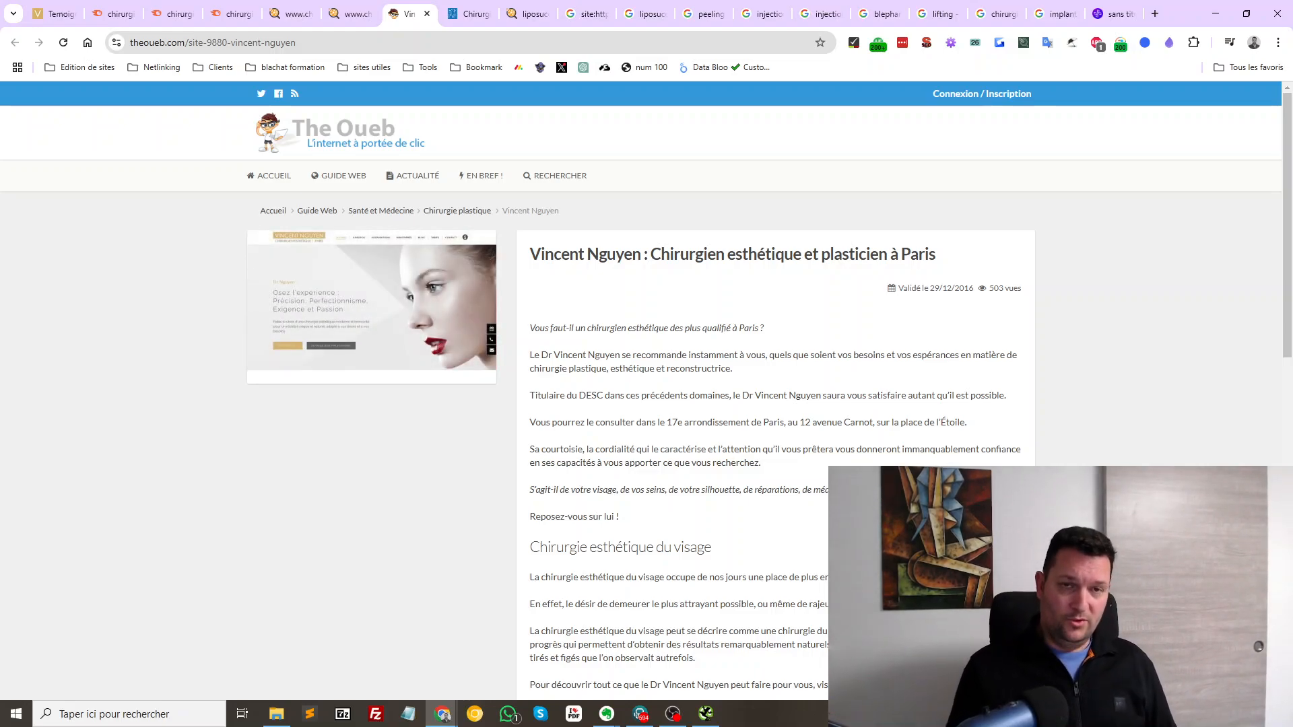
key("ctrl+w")
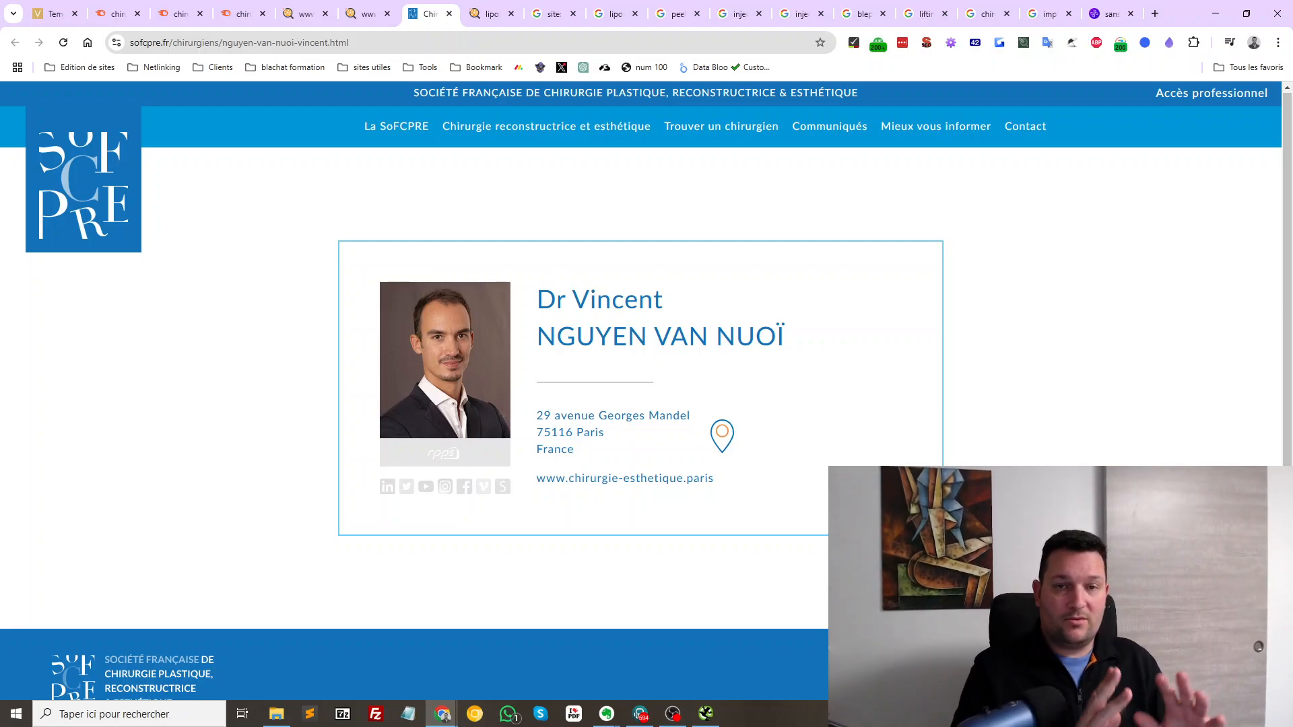
key("ctrl+w")
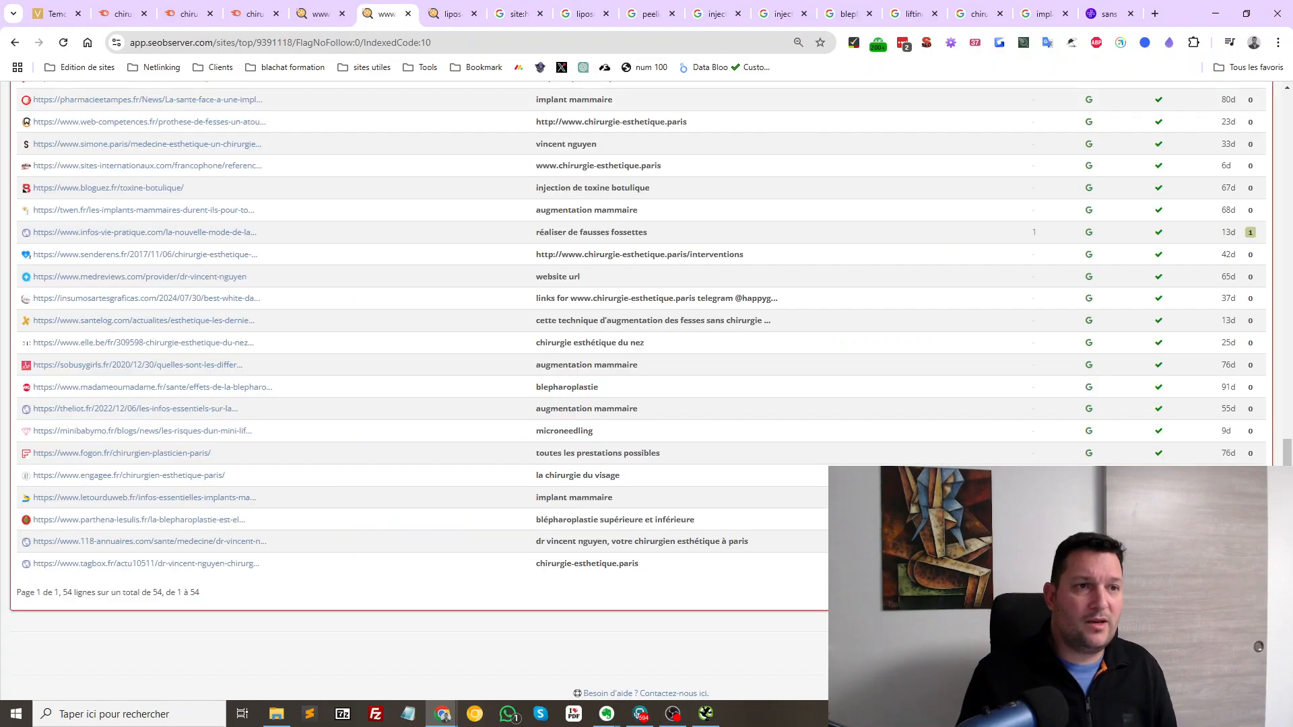
scroll(647, 391, "up", 10)
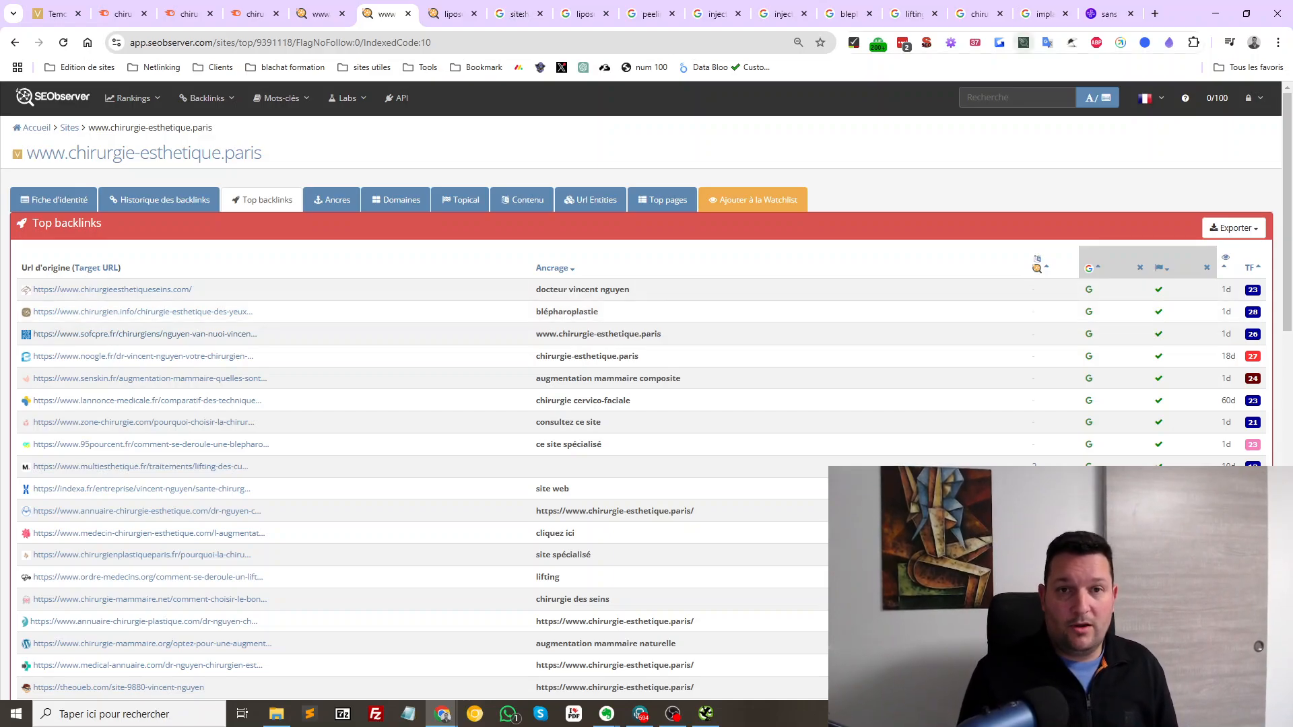
Go from the Link Finder extension's store listing to app.link-finder.fr's Analyse des concurrents page
right_click(1024, 43)
left_click(1045, 72)
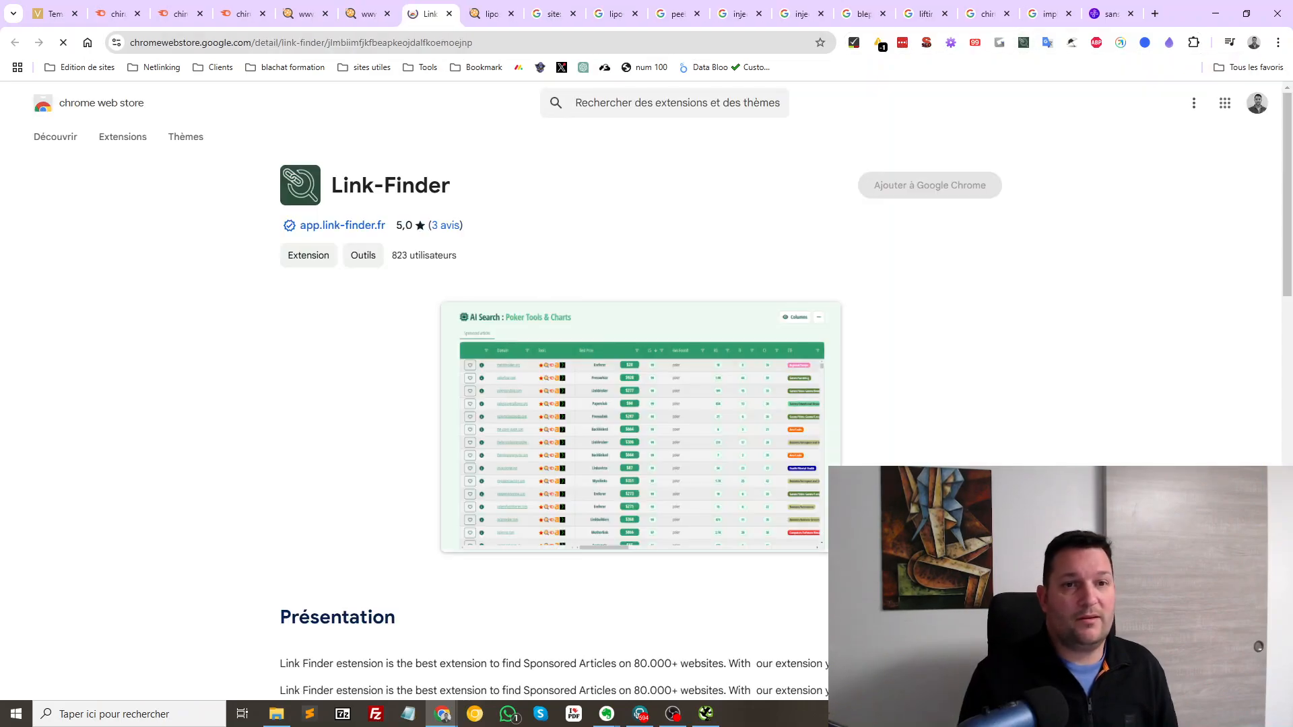
left_click(343, 225)
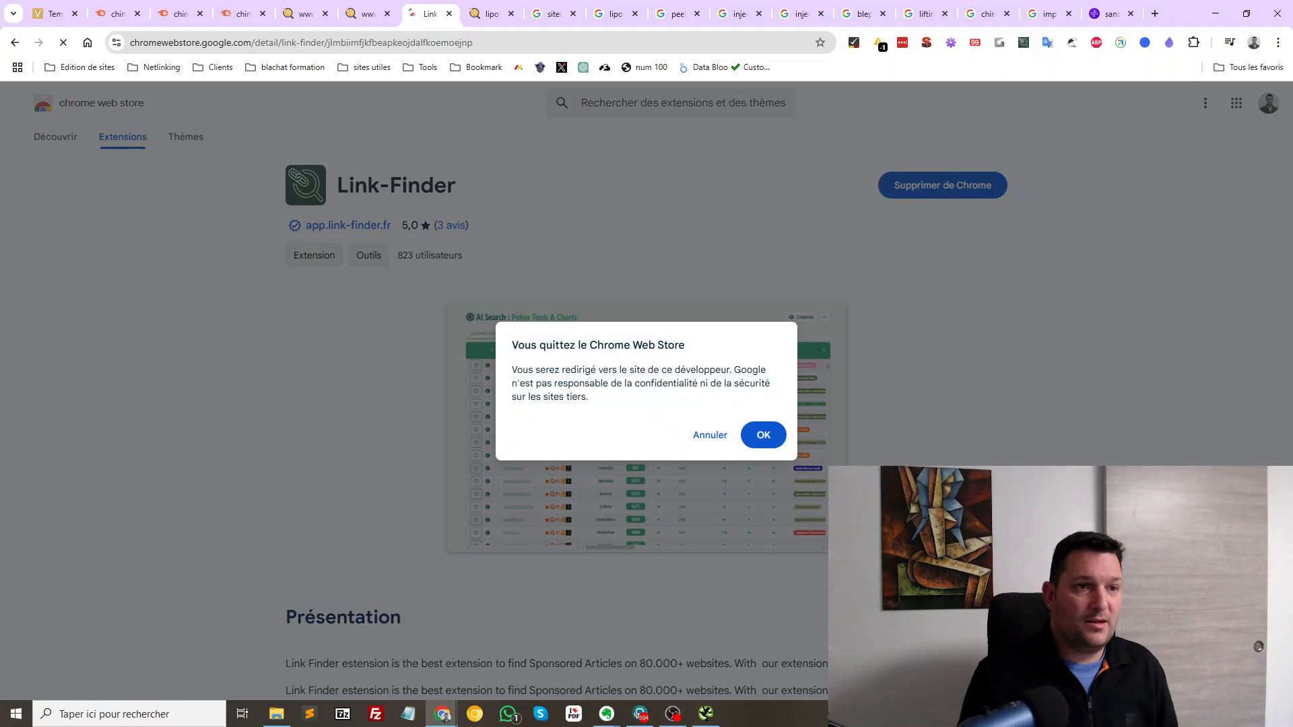
left_click(708, 435)
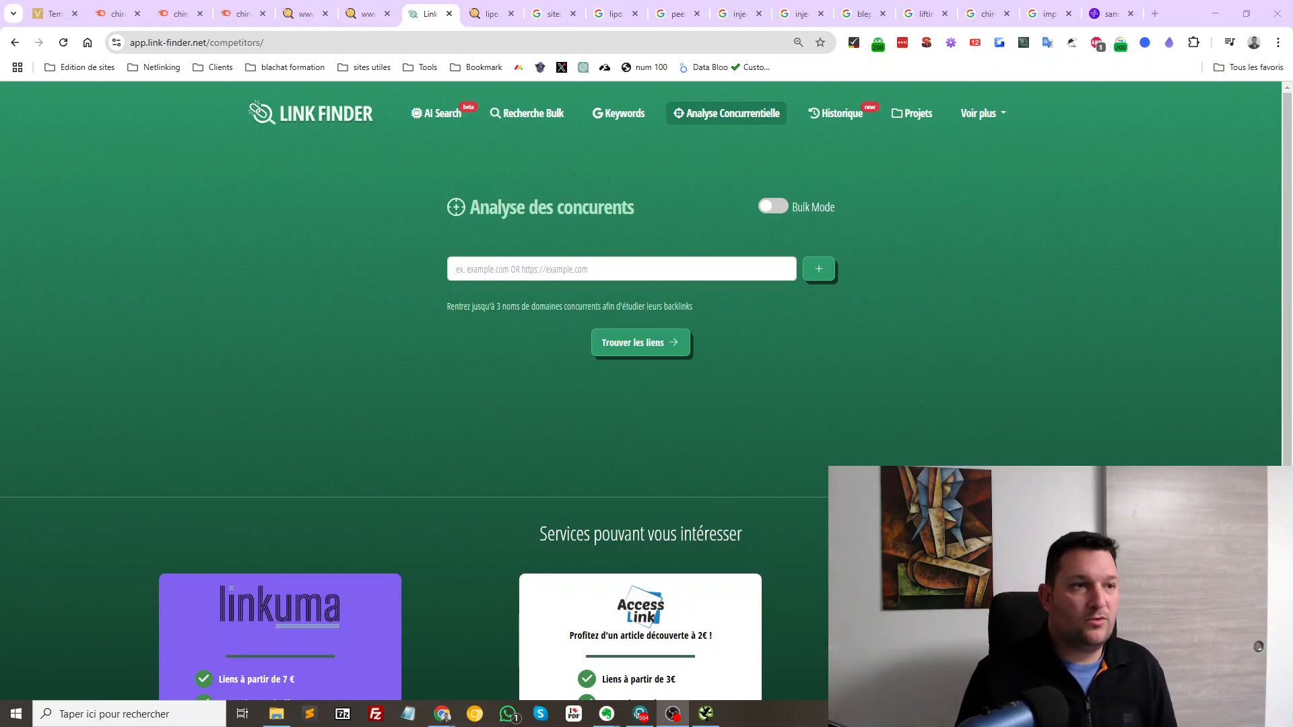
left_click(53, 14)
left_click(203, 43)
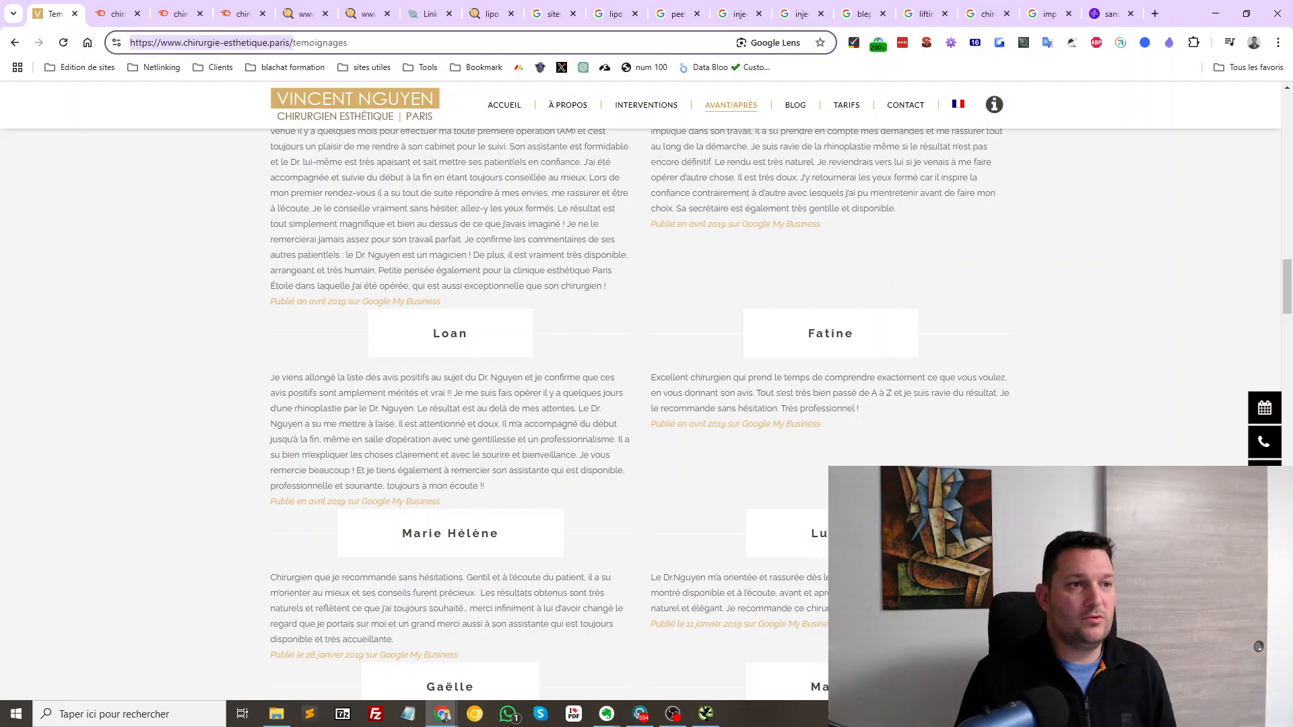
left_click(429, 13)
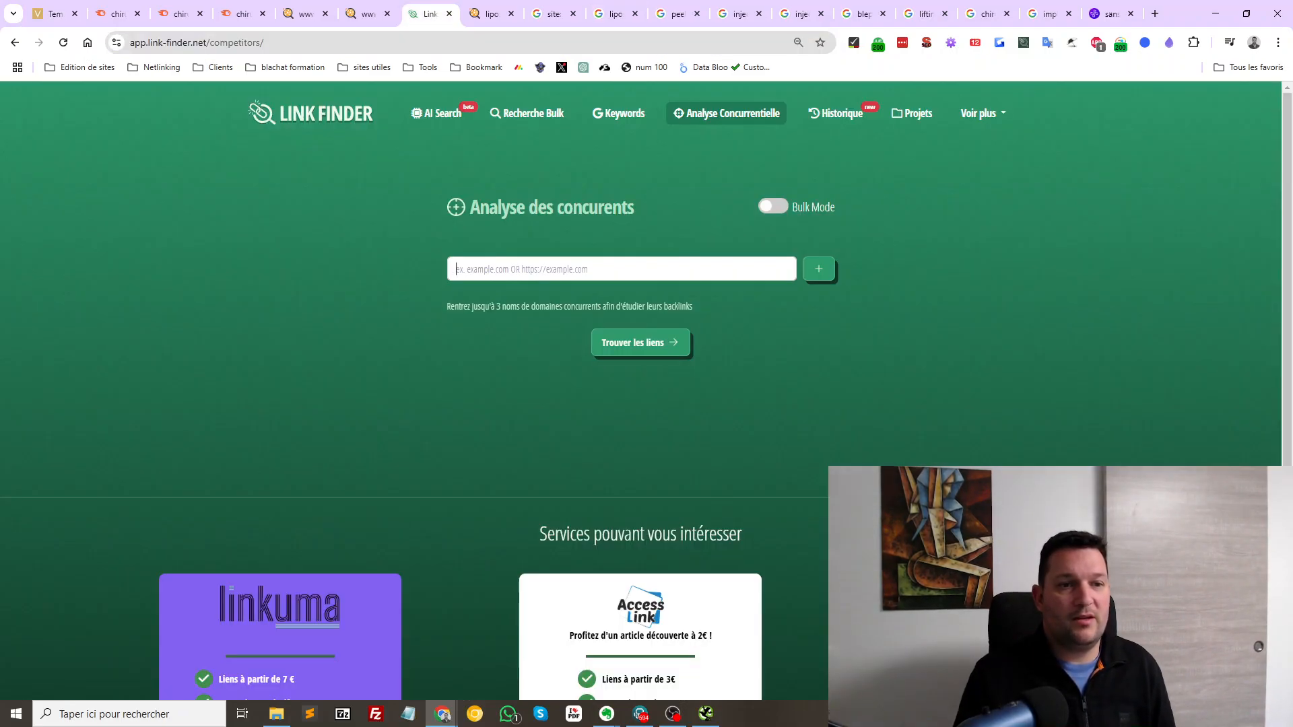
type("https://www.chirurgie-esthetique.paris/")
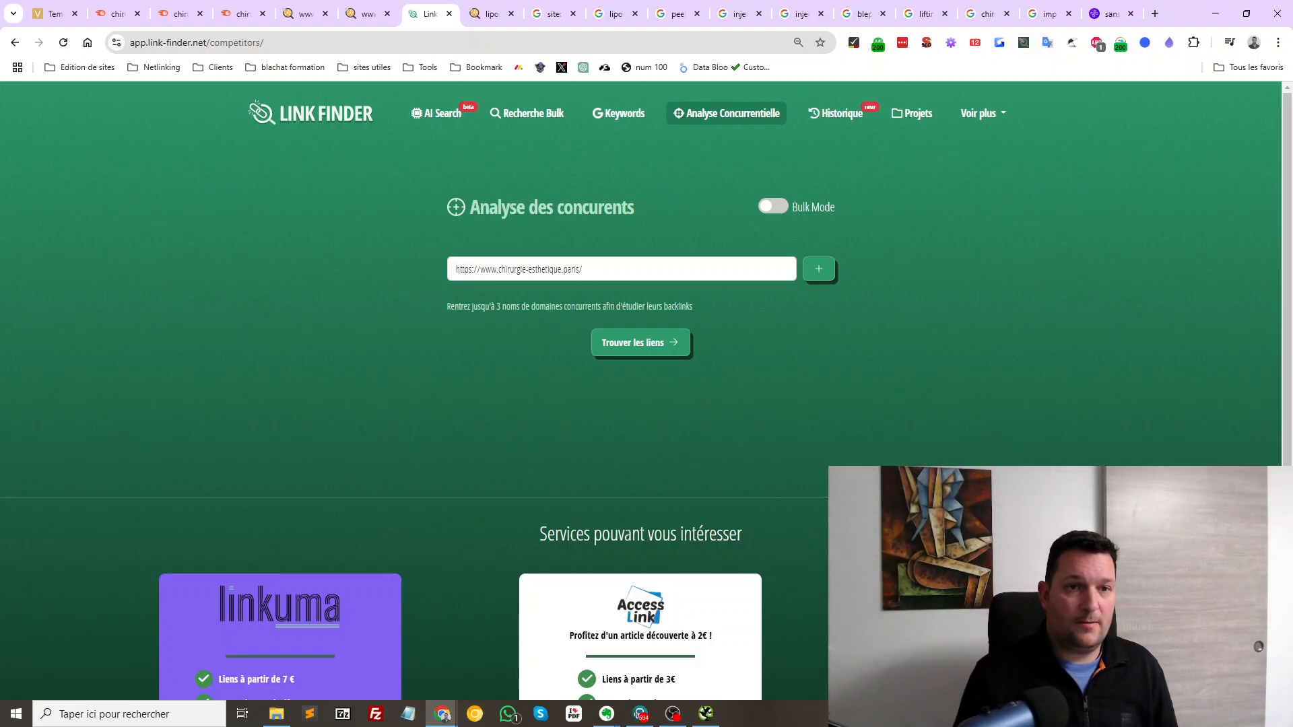
left_click(819, 269)
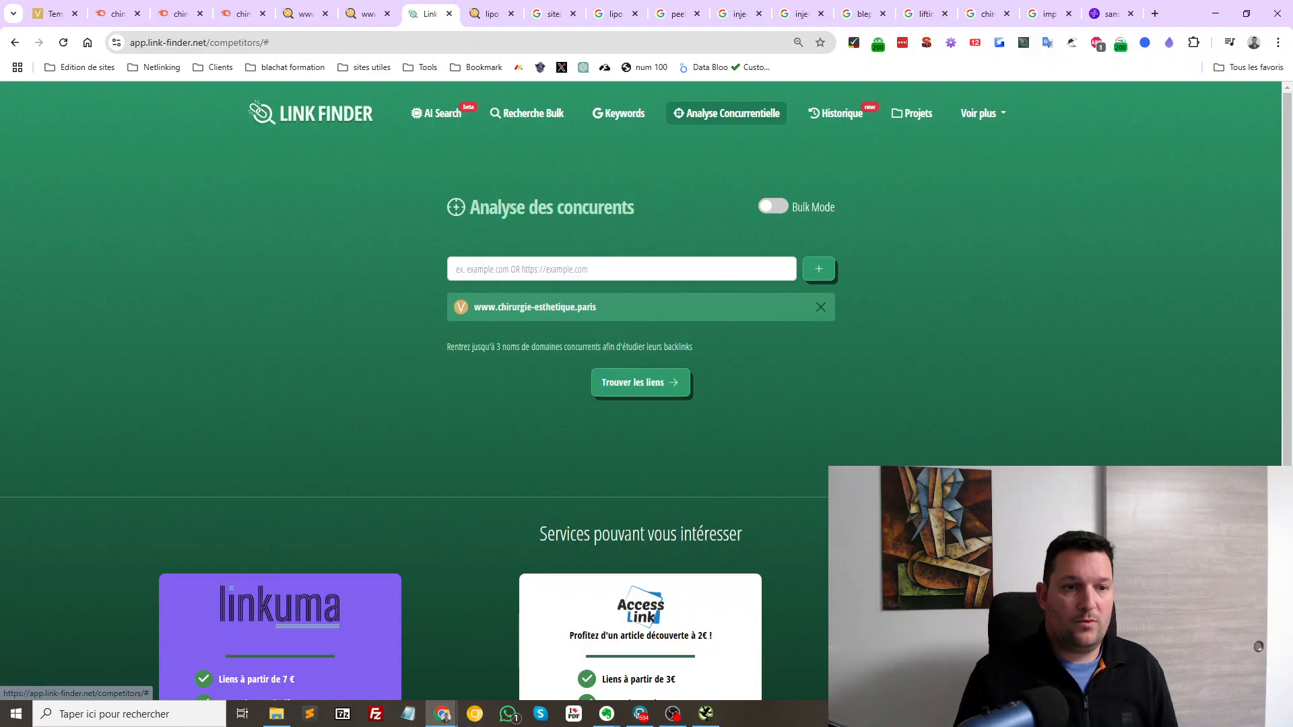
left_click(640, 383)
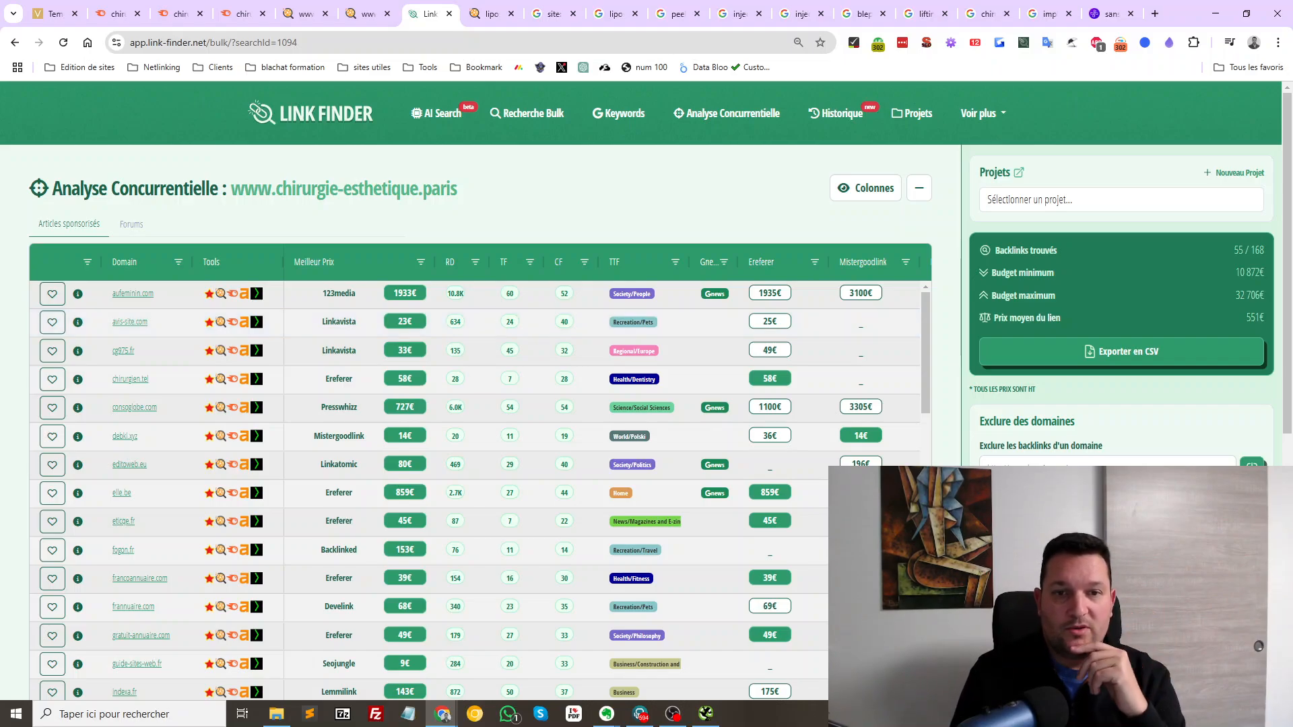
Highlight the budget range of 10 872€ to 32 706€ for the 55 backlinks found
left_click_drag(1236, 296, 1264, 296)
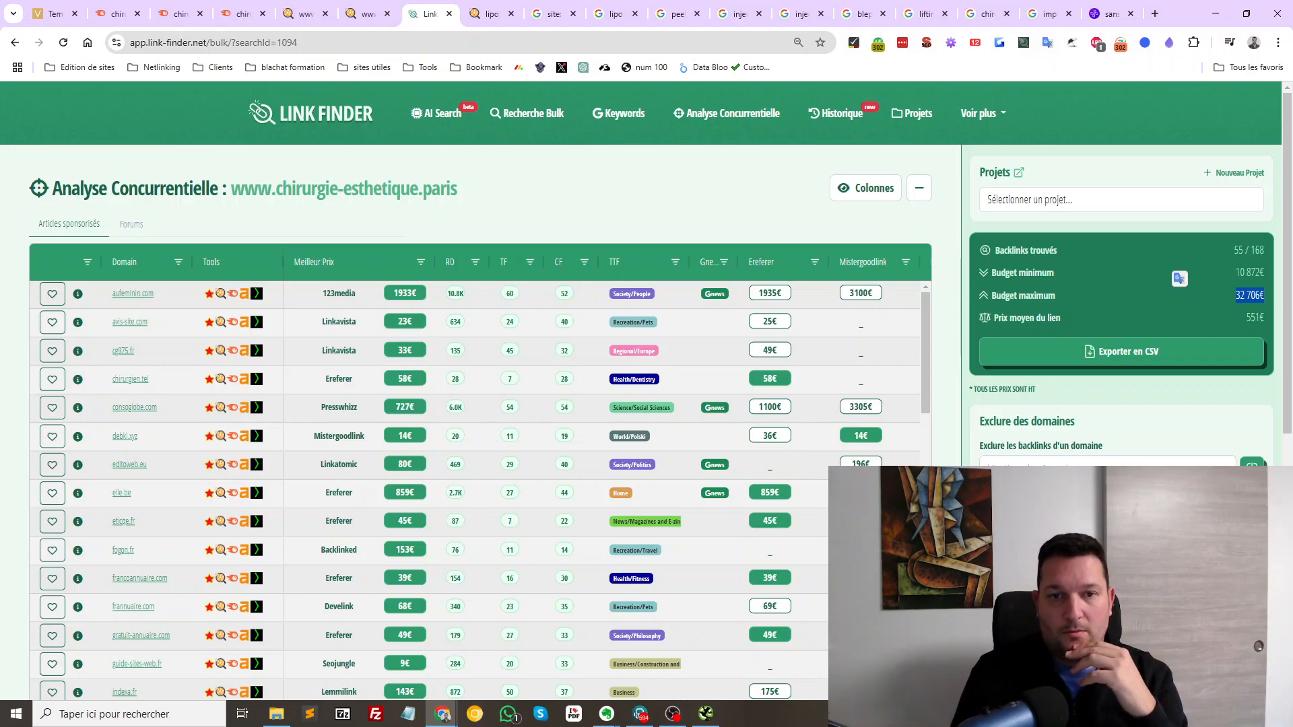
left_click_drag(1265, 273, 1235, 273)
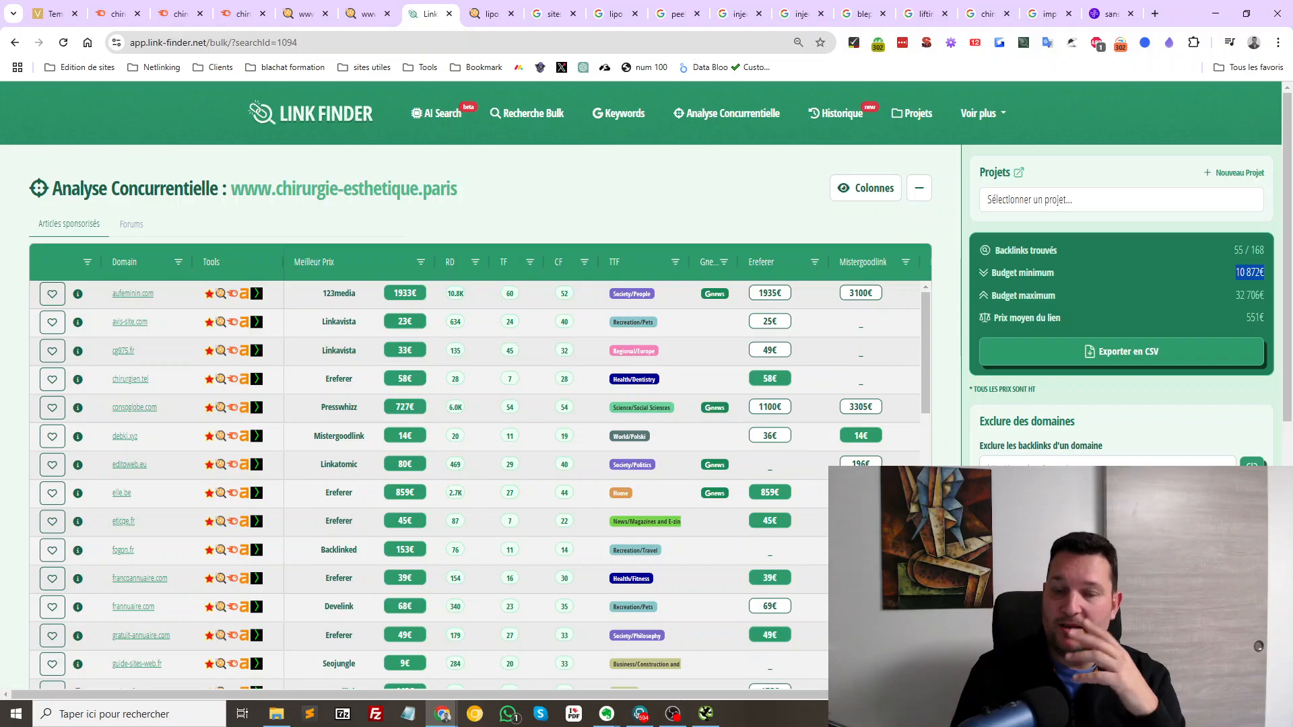
left_click_drag(1245, 319, 1256, 319)
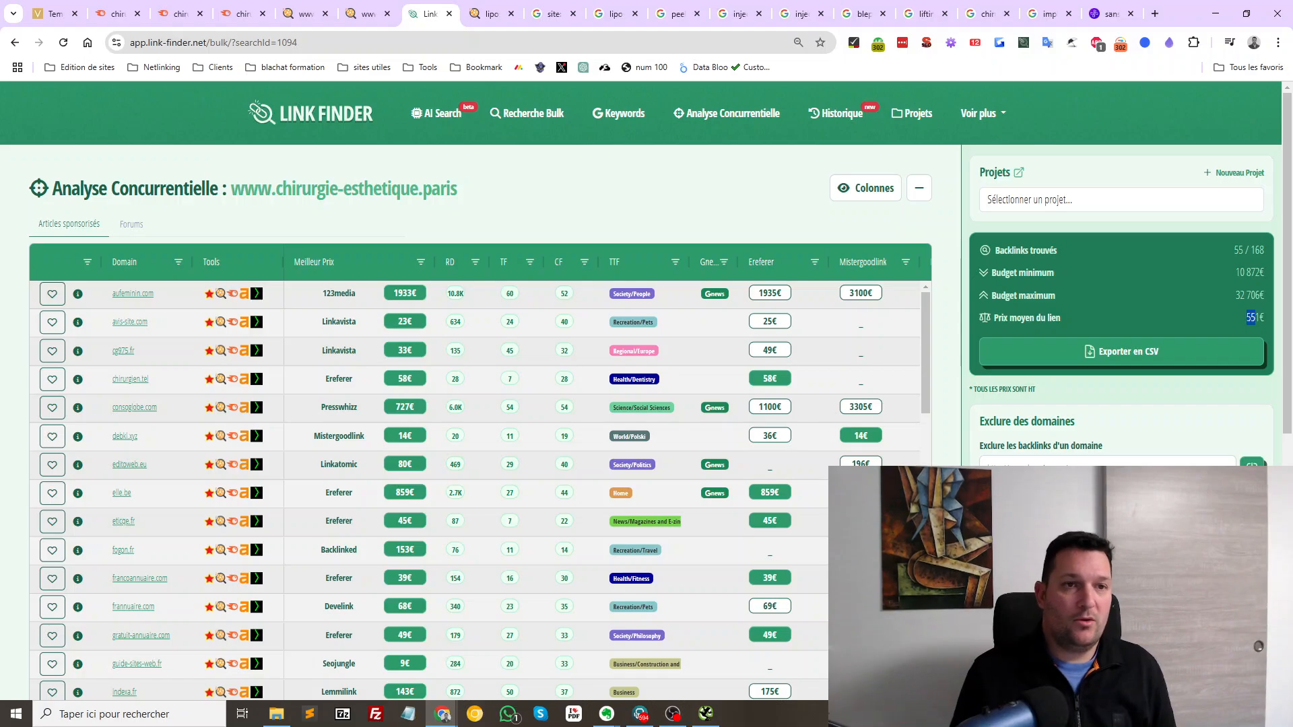
Open crpce.com in a new tab
key("ctrl+t")
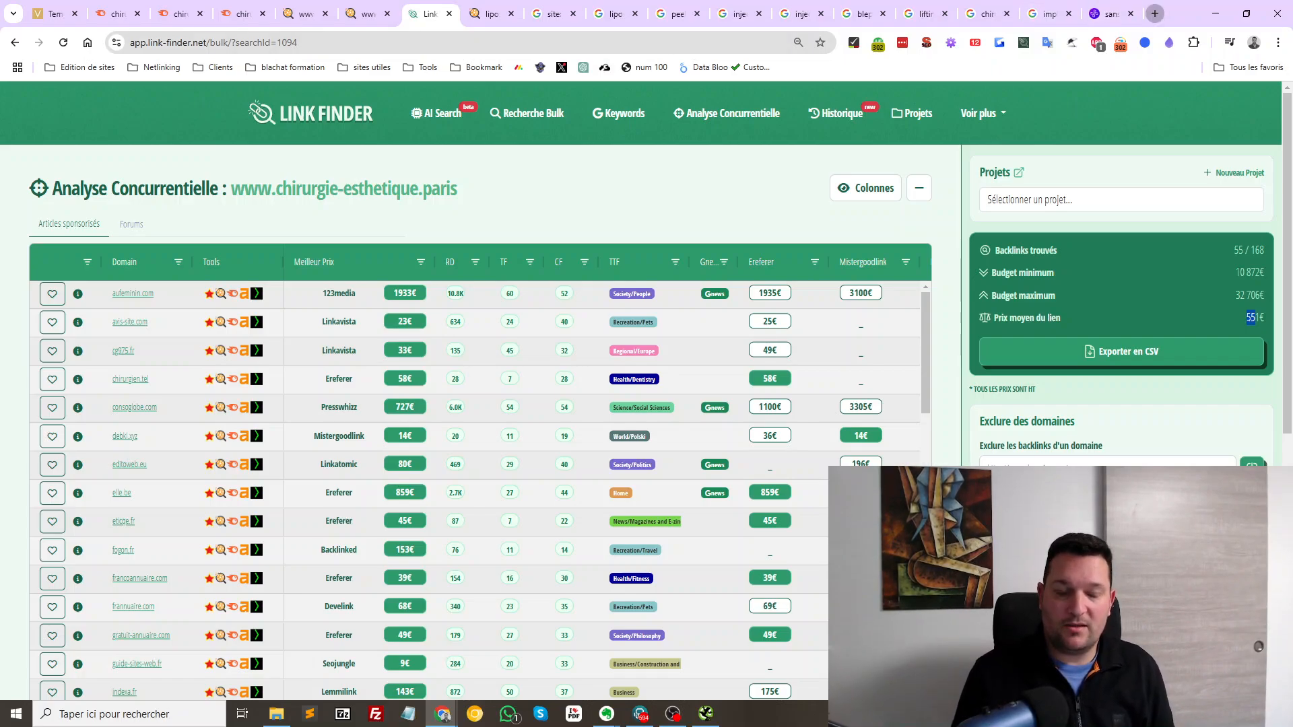
type("crpce.com")
key("Return")
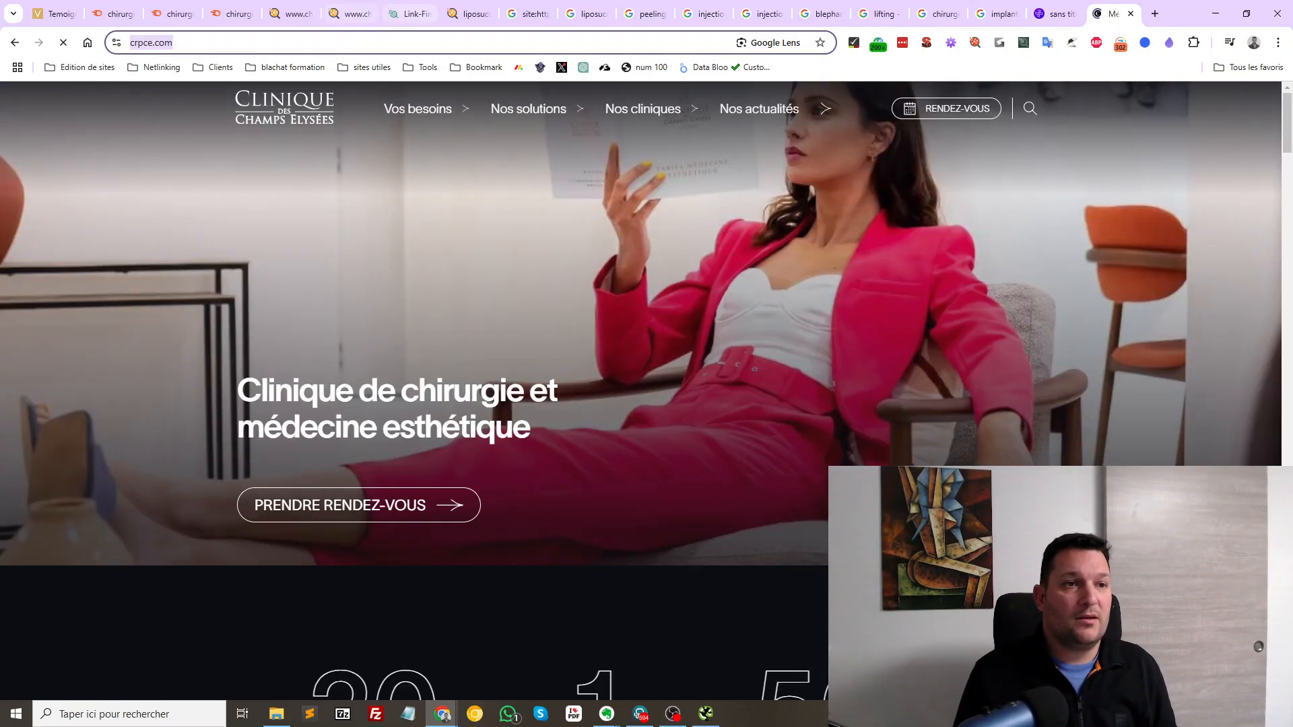
left_click(411, 14)
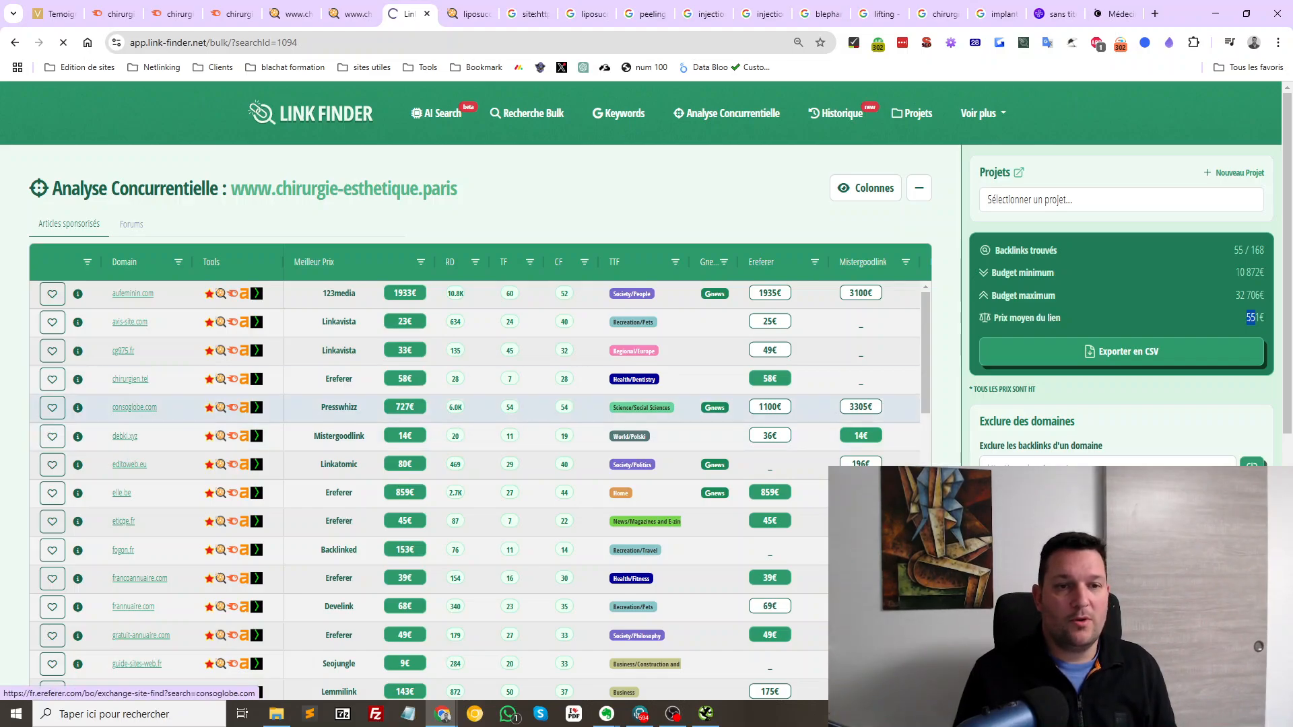
left_click(727, 113)
type("www.crpce.com")
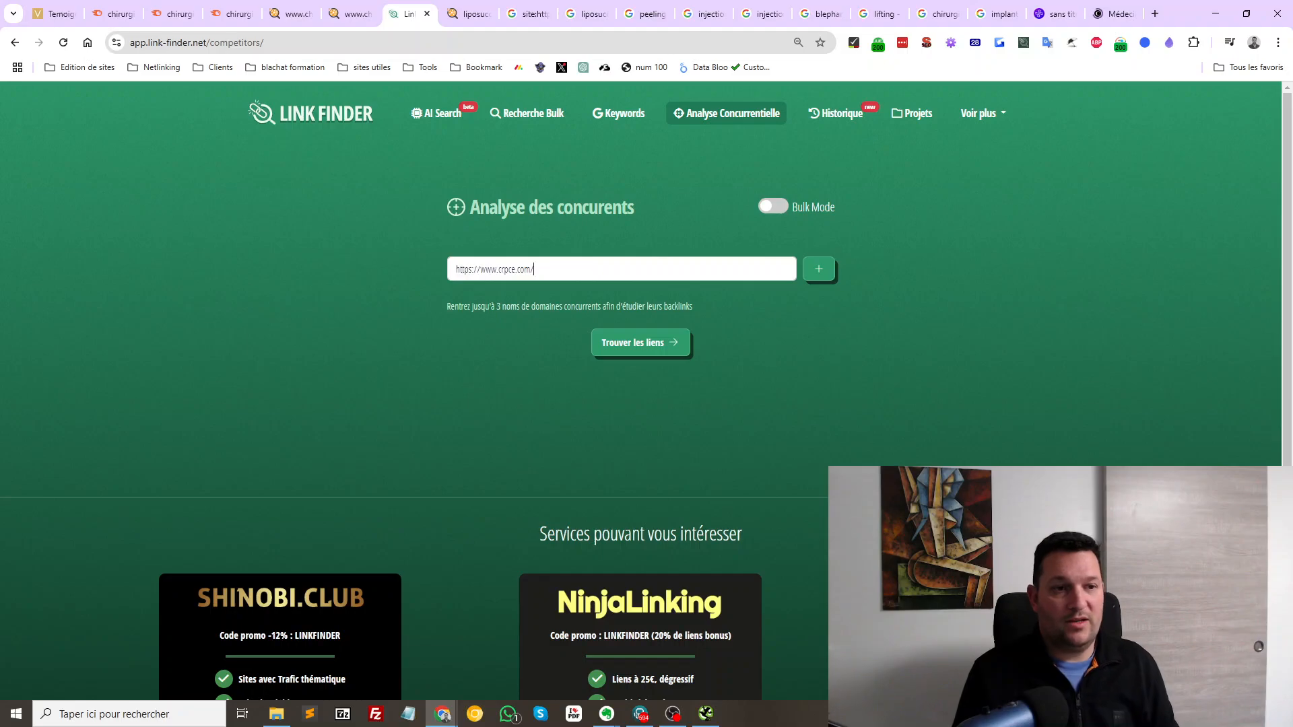
key("Return")
key("Return")
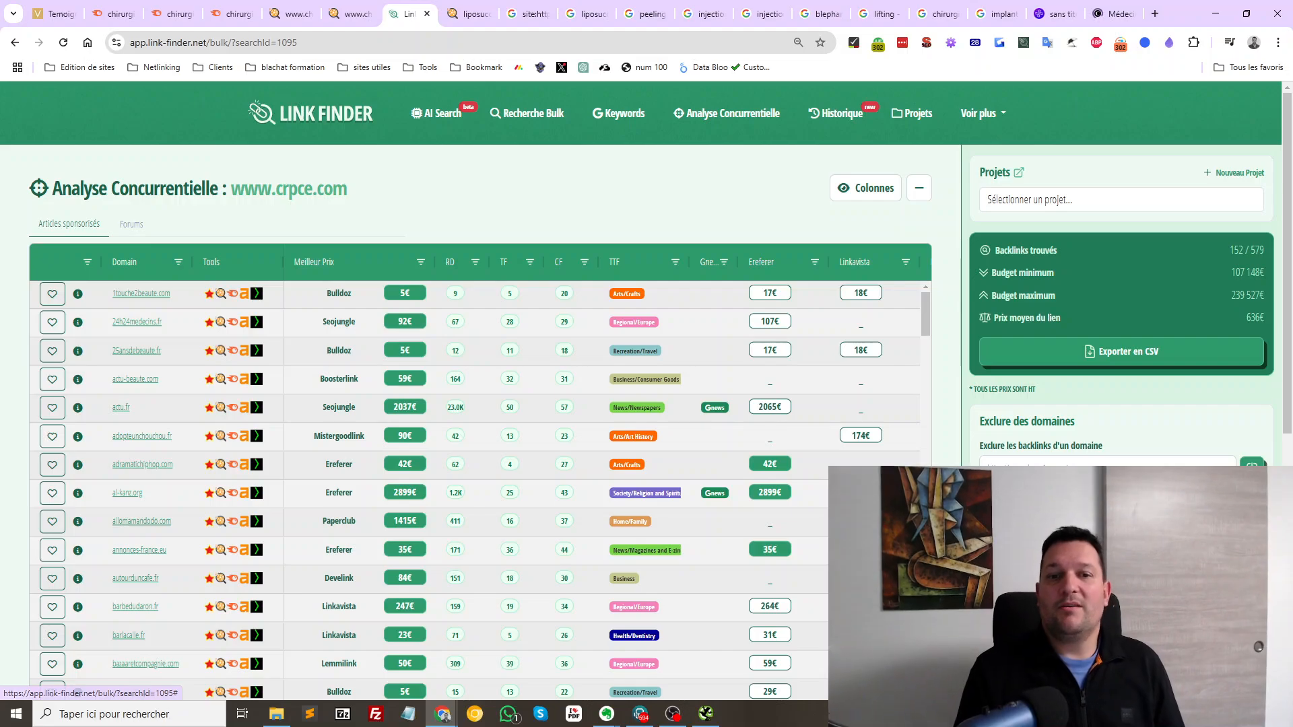
Review crpce.com's minimum and maximum budget figures, then go to the liposuccion results
left_click_drag(1008, 272, 1263, 296)
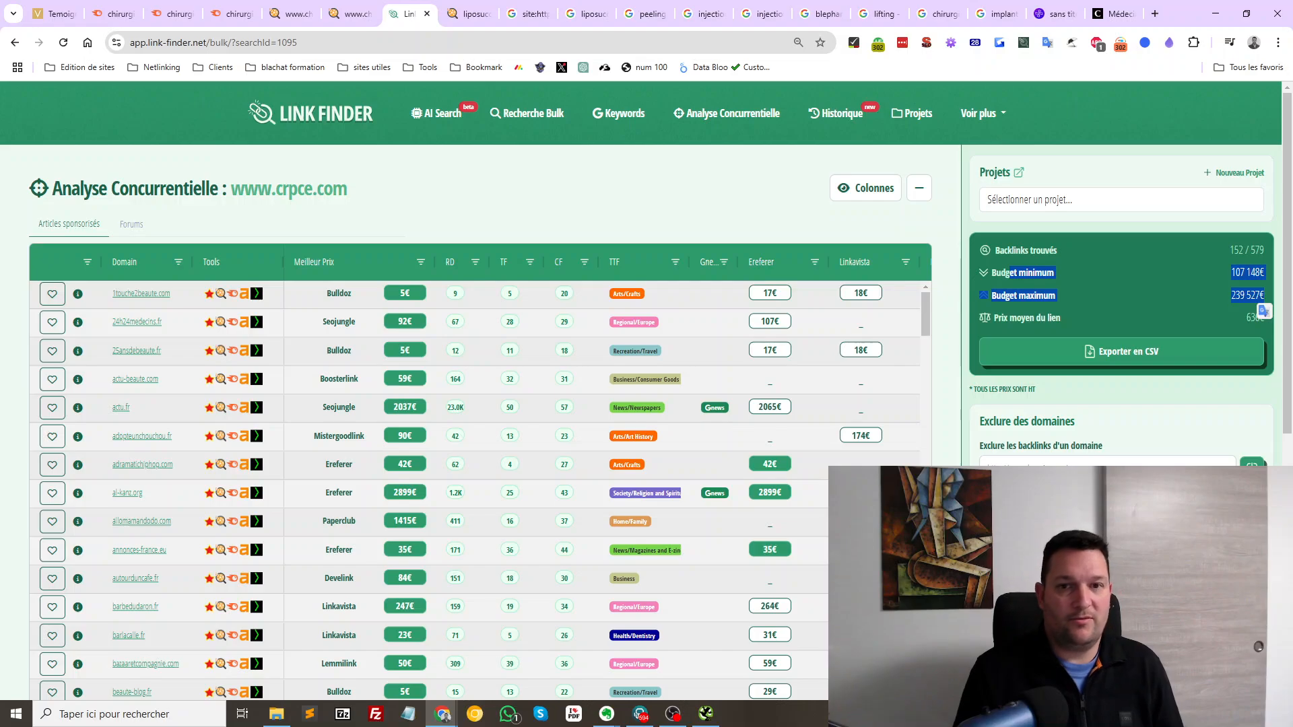
left_click(1258, 297)
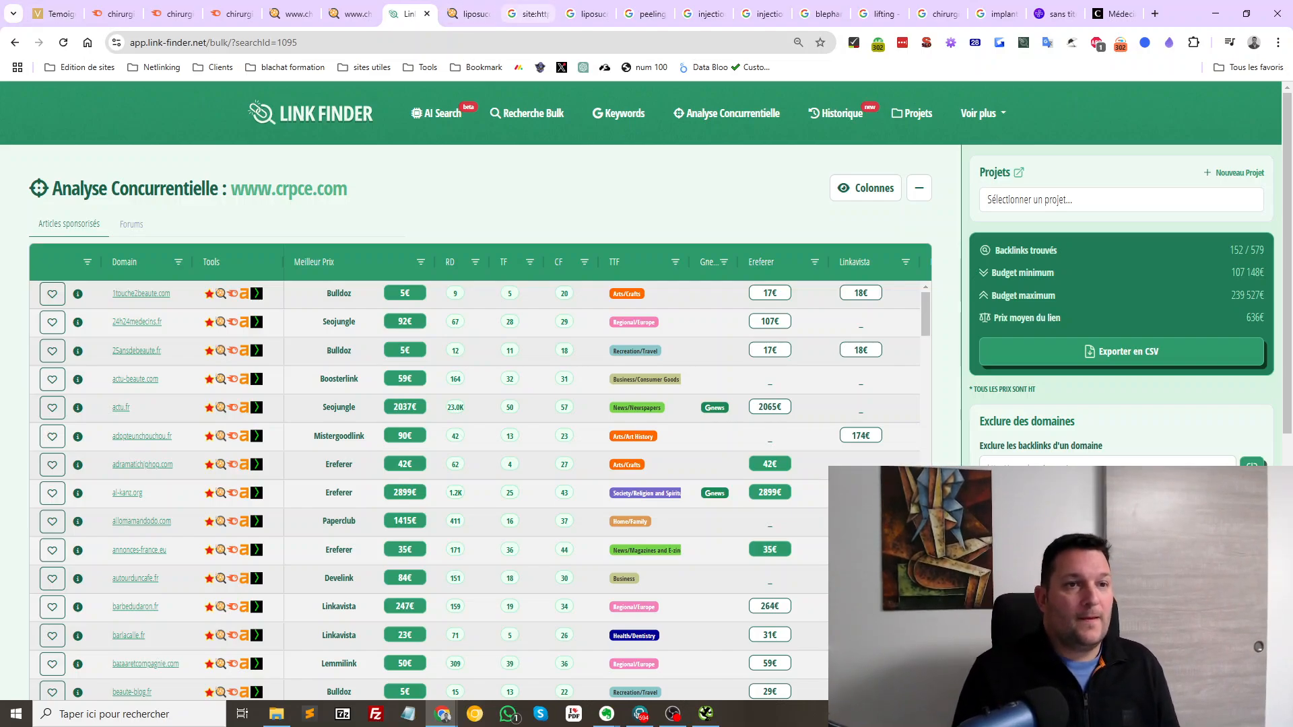
left_click(584, 14)
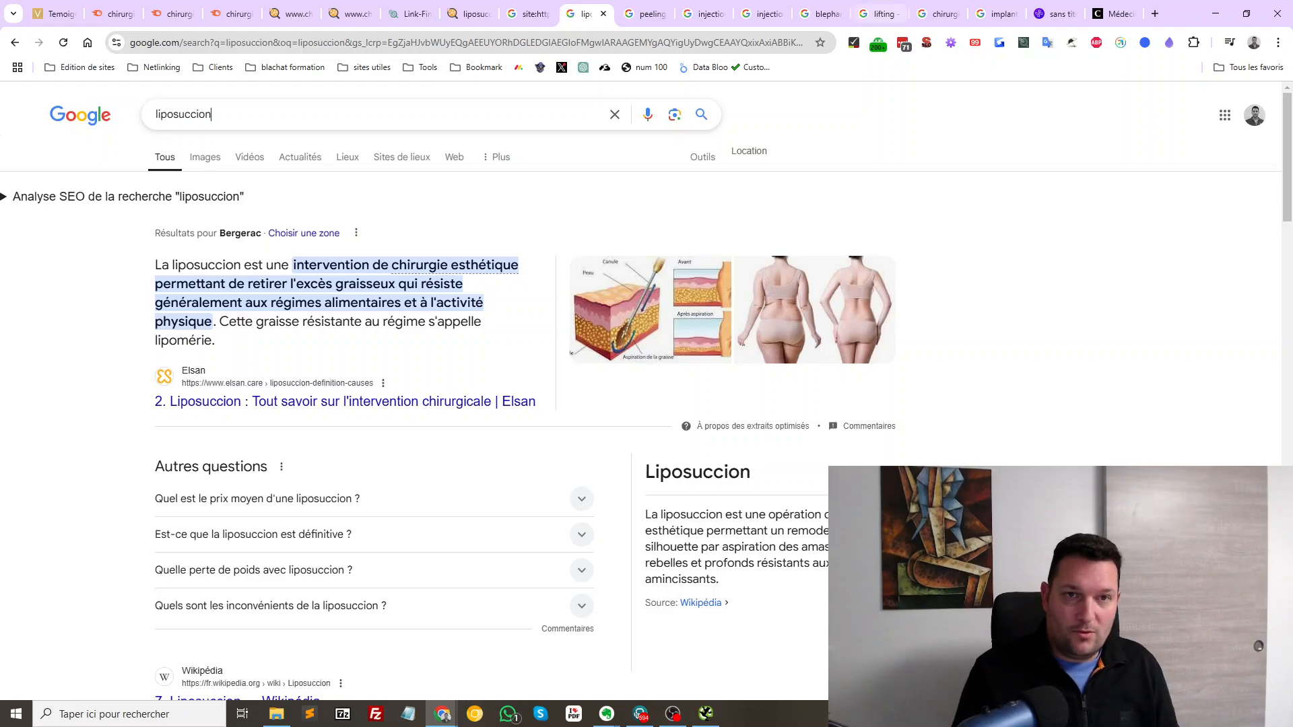
Go from the peeling visage results to the injection acide hyaluronique results and scan down the rankings
left_click(646, 13)
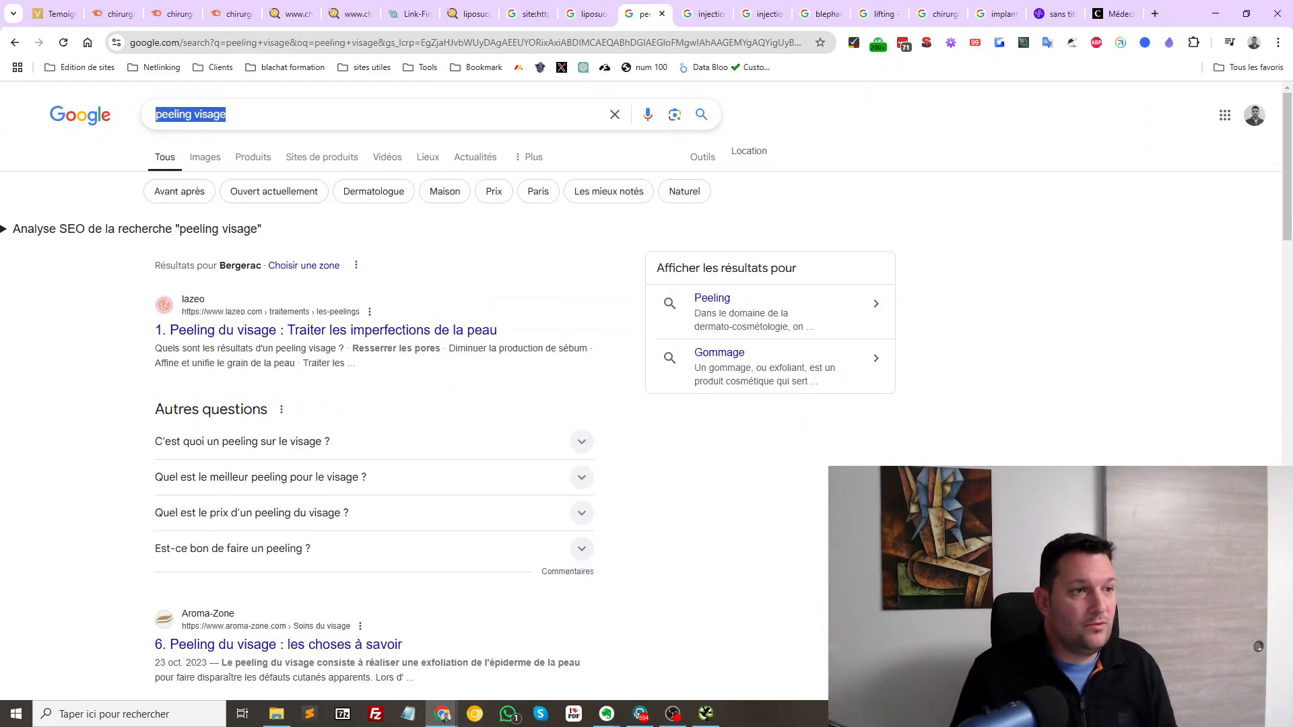
left_click(270, 114)
left_click(704, 13)
scroll(405, 404, "up", 20)
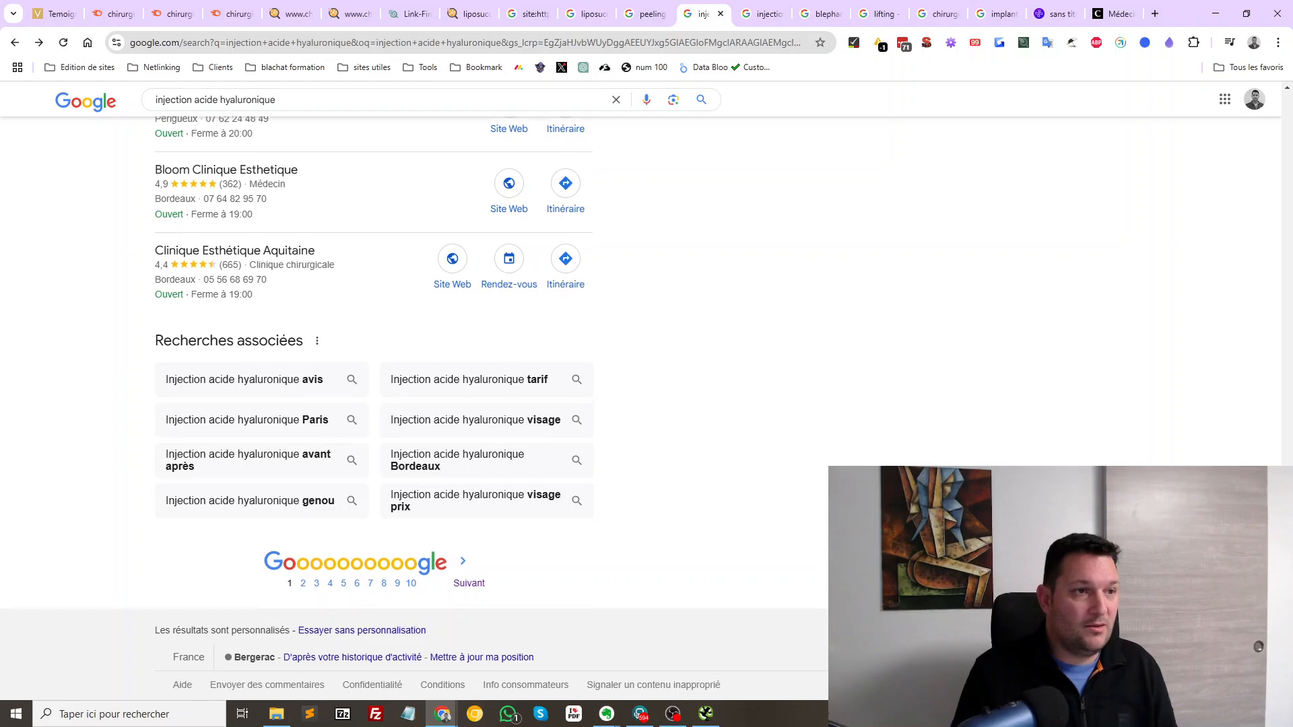
scroll(373, 405, "up", 5)
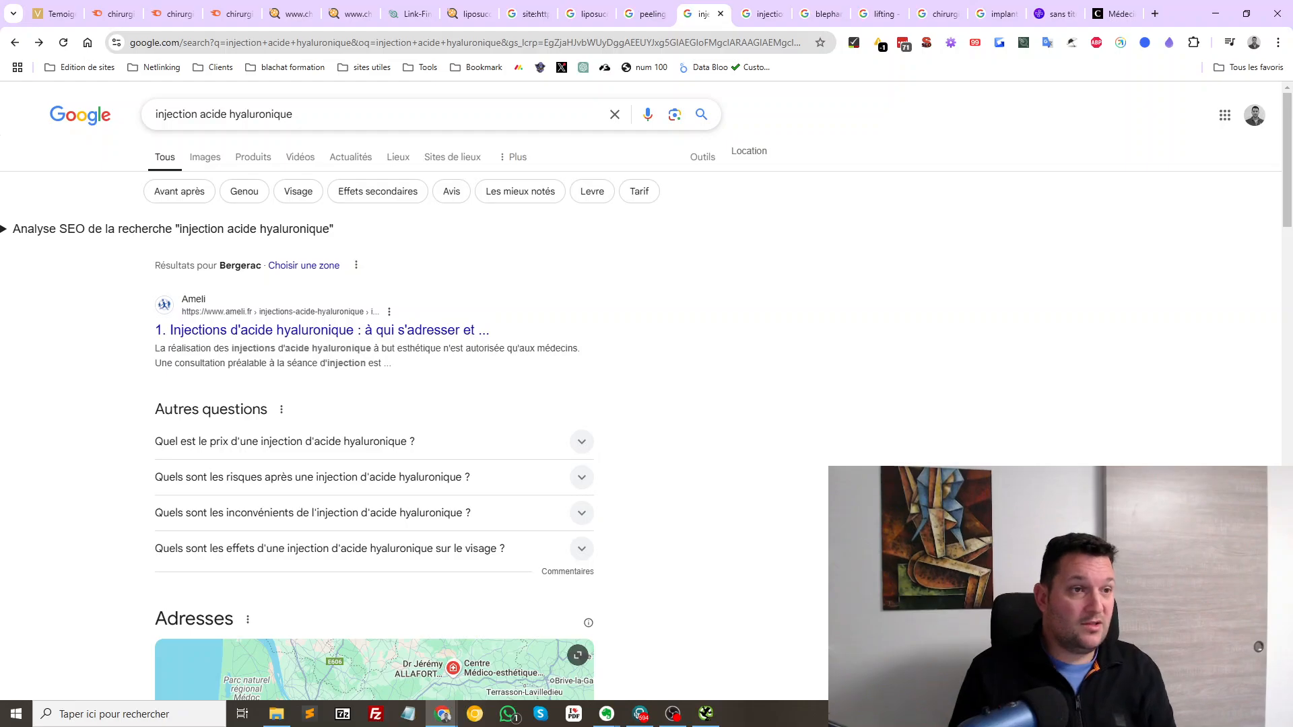
scroll(375, 405, "down", 13)
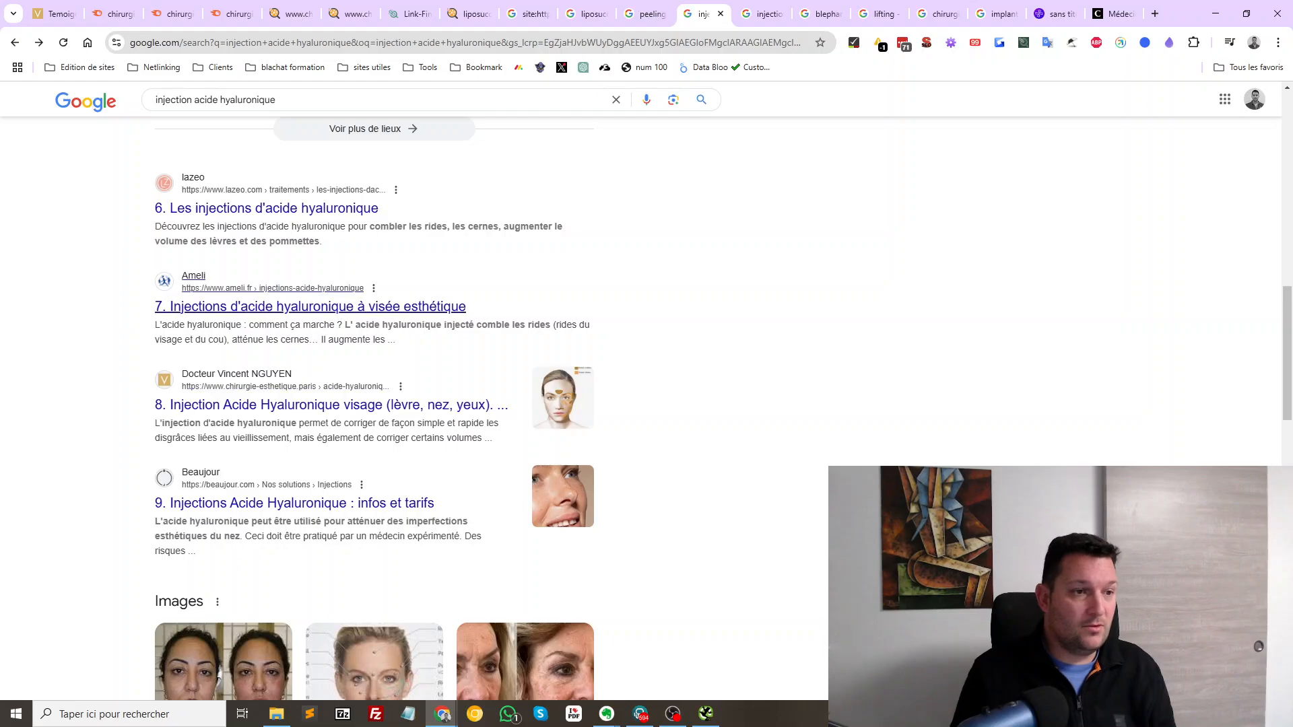
scroll(374, 404, "down", 5)
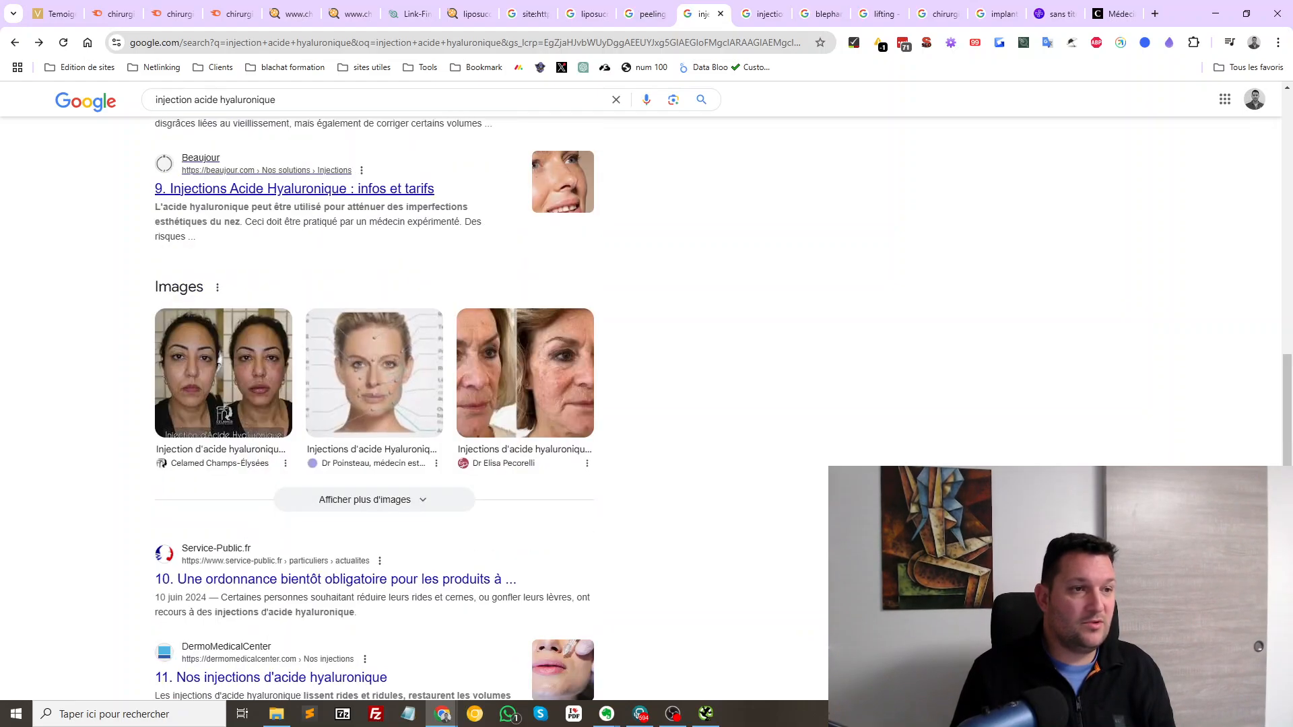
scroll(373, 404, "up", 2)
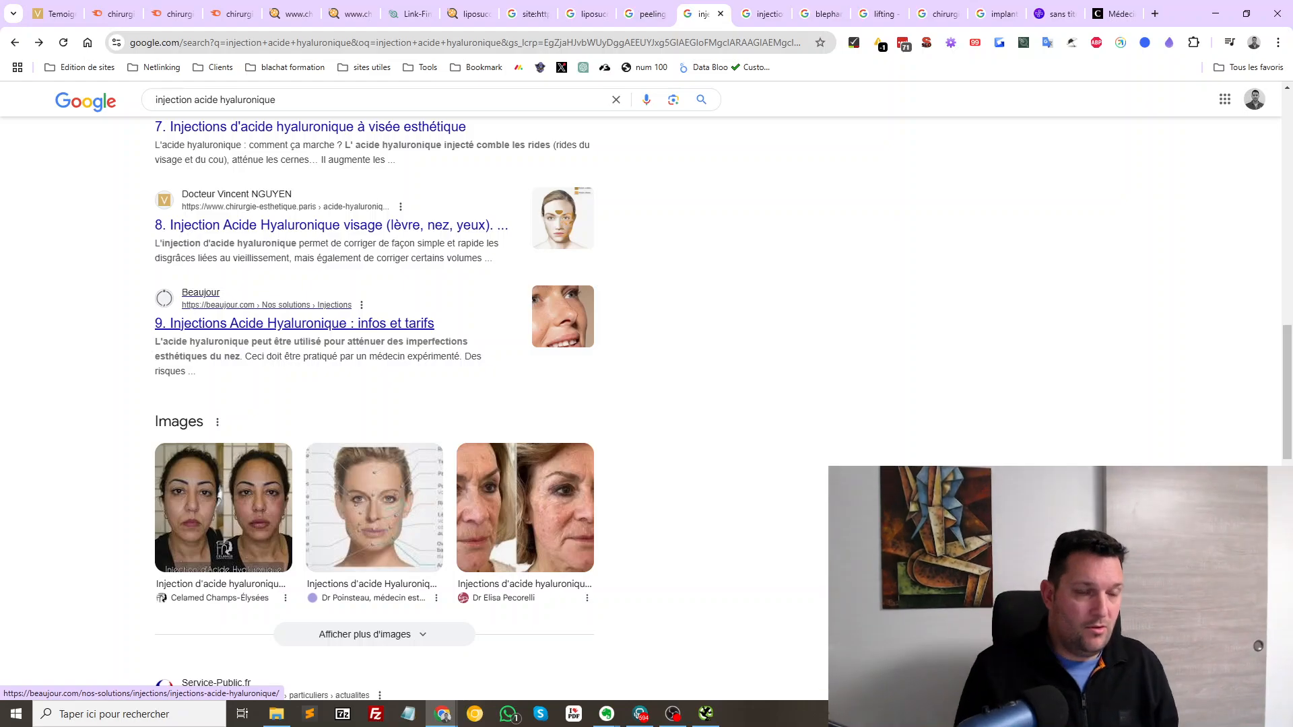
scroll(296, 321, "down", 6)
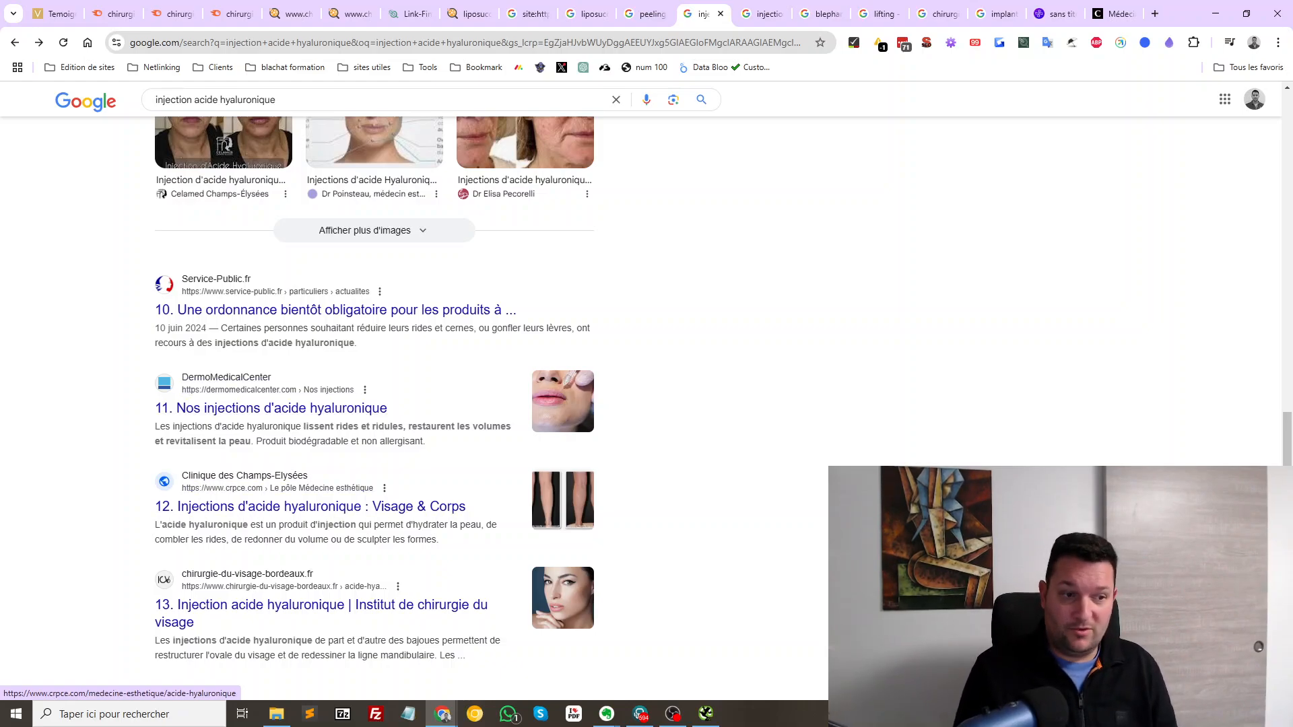
scroll(283, 404, "down", 3)
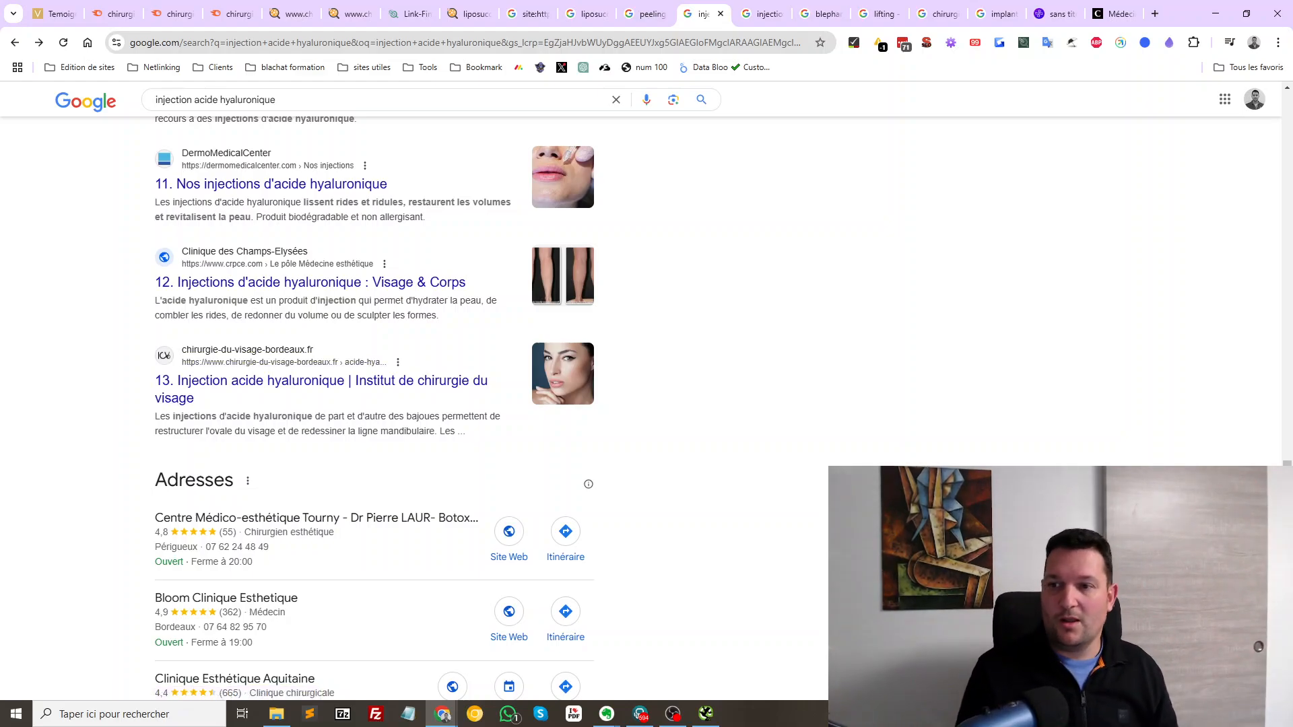
scroll(375, 404, "down", 1)
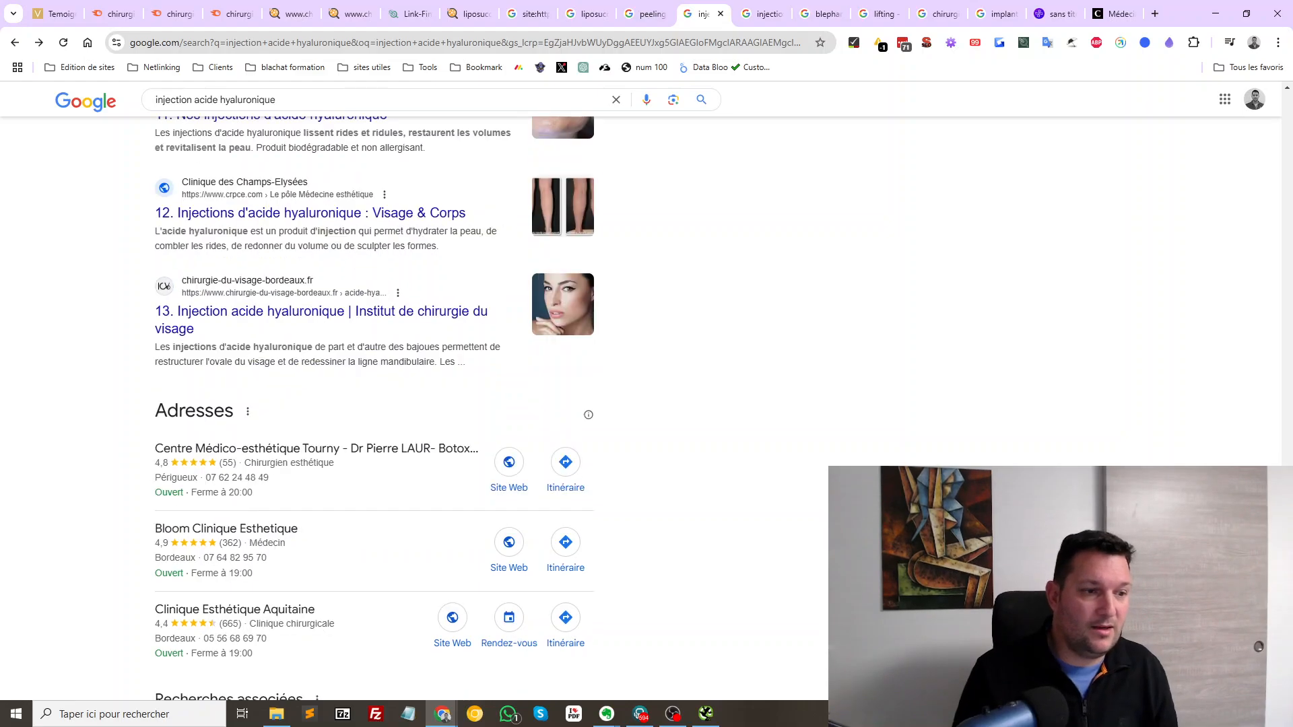
scroll(375, 405, "down", 5)
Scroll the results to spot crpce.com at 12th, ending at the top with Ameli first
scroll(374, 404, "up", 7)
scroll(374, 404, "down", 7)
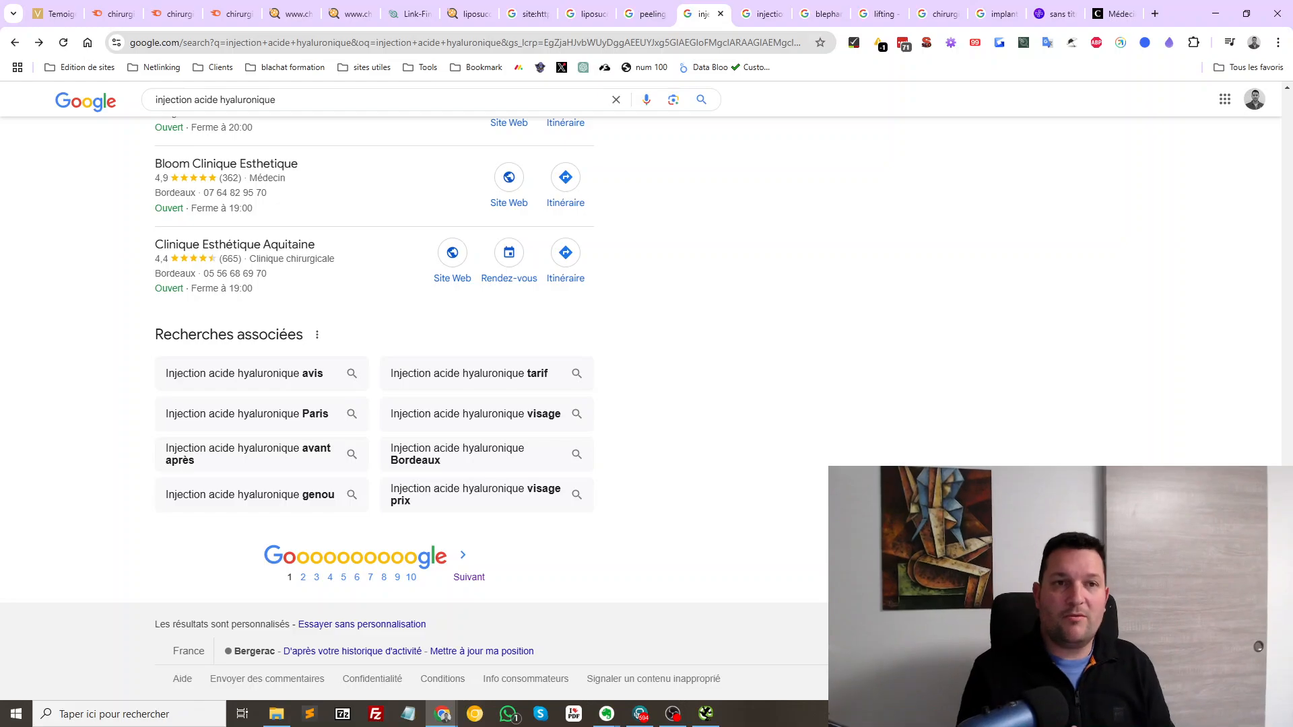
scroll(375, 404, "up", 20)
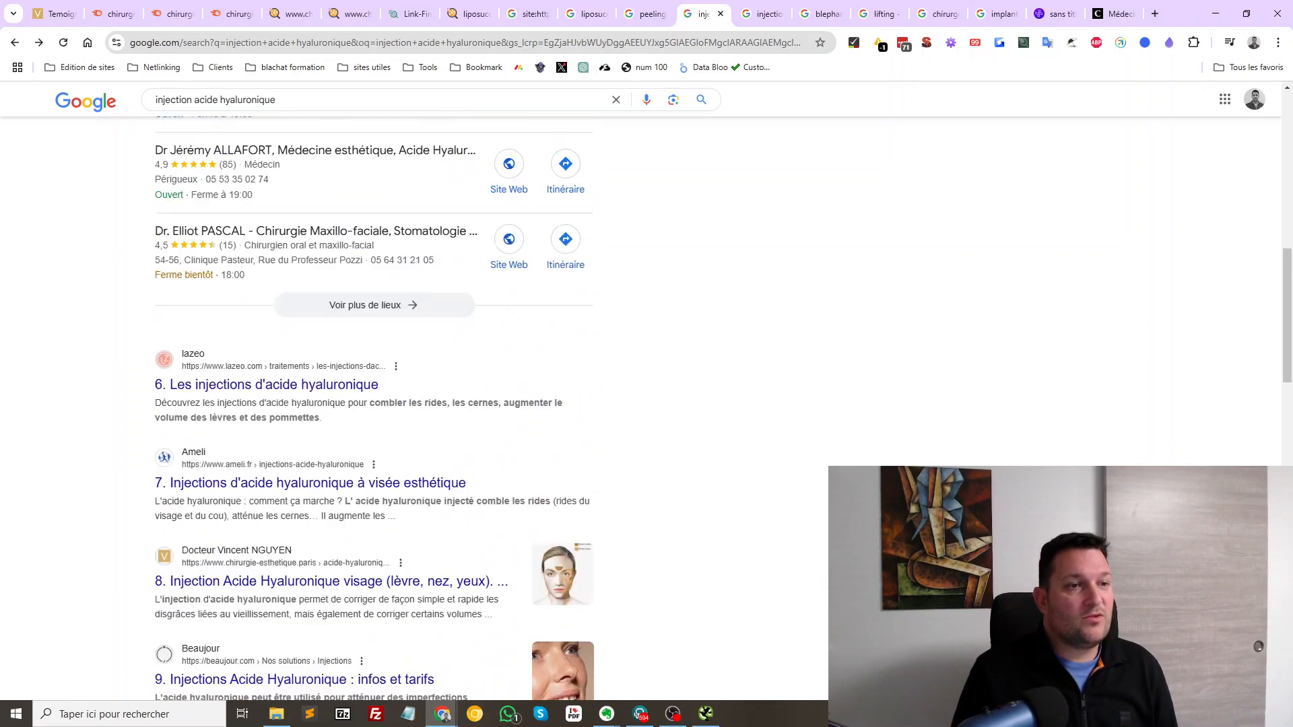
scroll(360, 330, "up", 1)
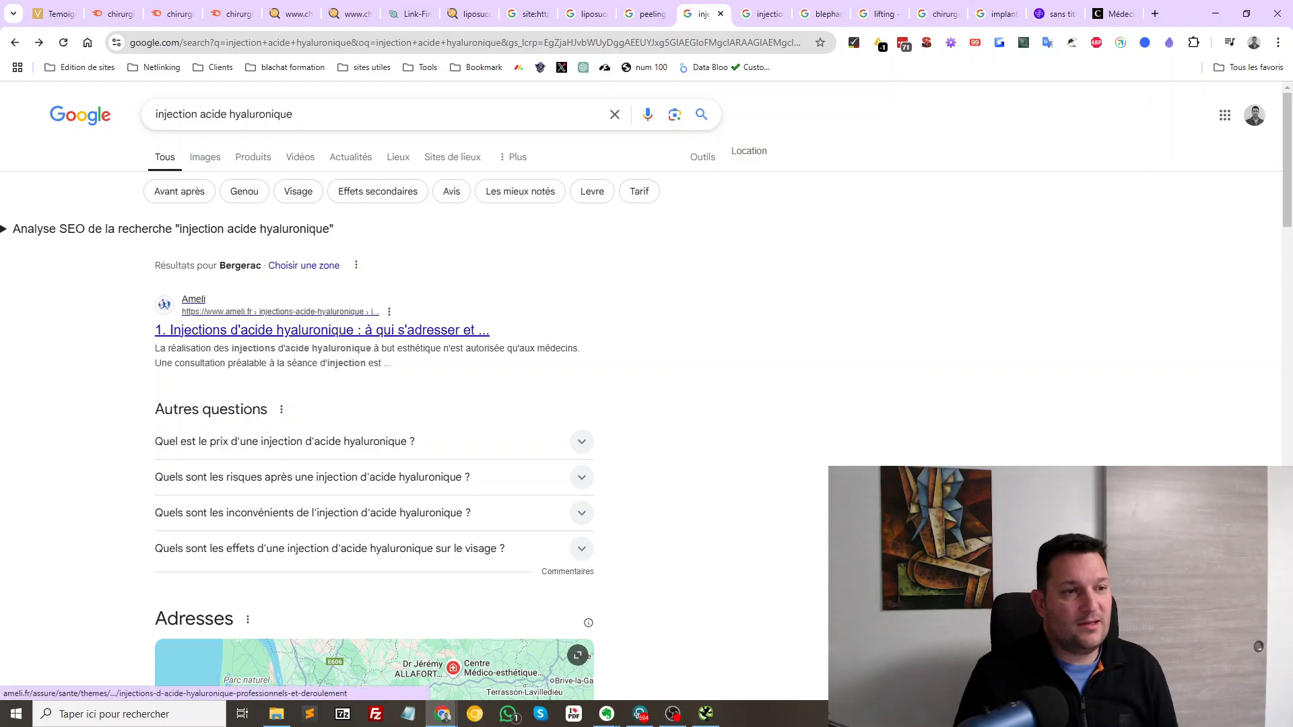
scroll(359, 331, "down", 7)
scroll(310, 413, "down", 7)
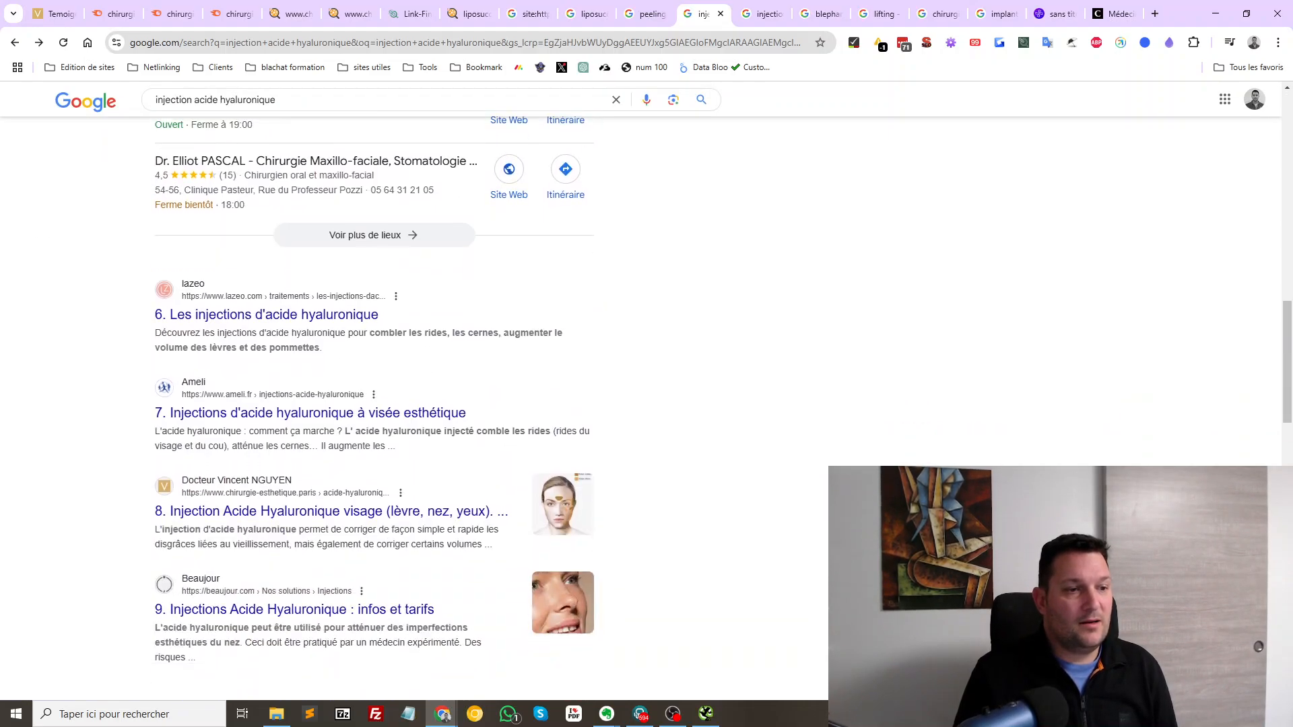
scroll(310, 432, "down", 8)
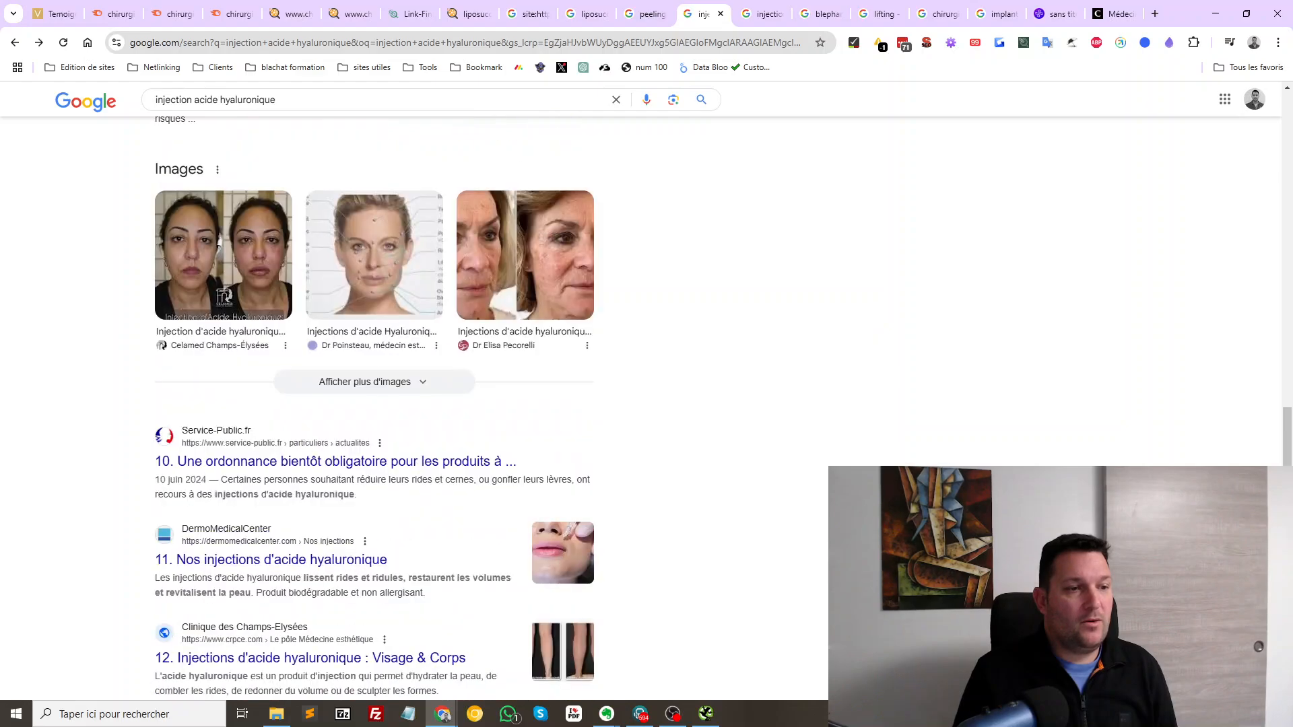
scroll(310, 432, "down", 5)
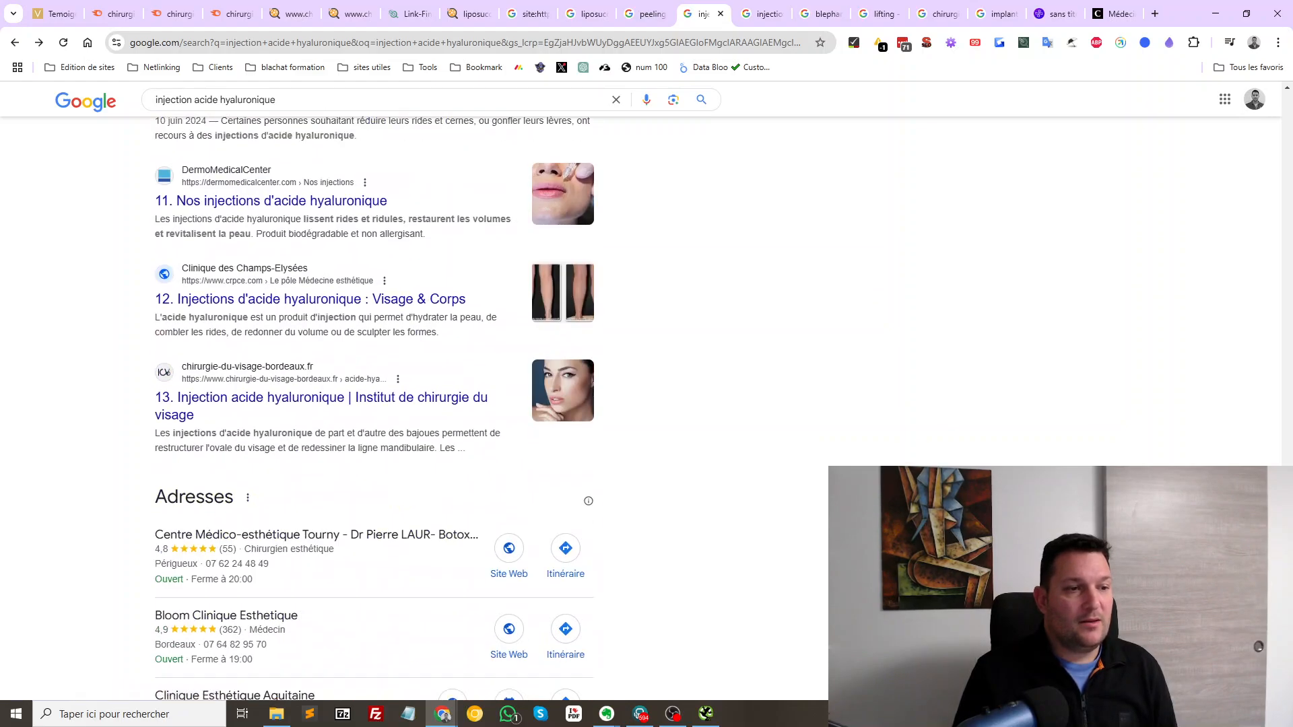
scroll(374, 404, "up", 3)
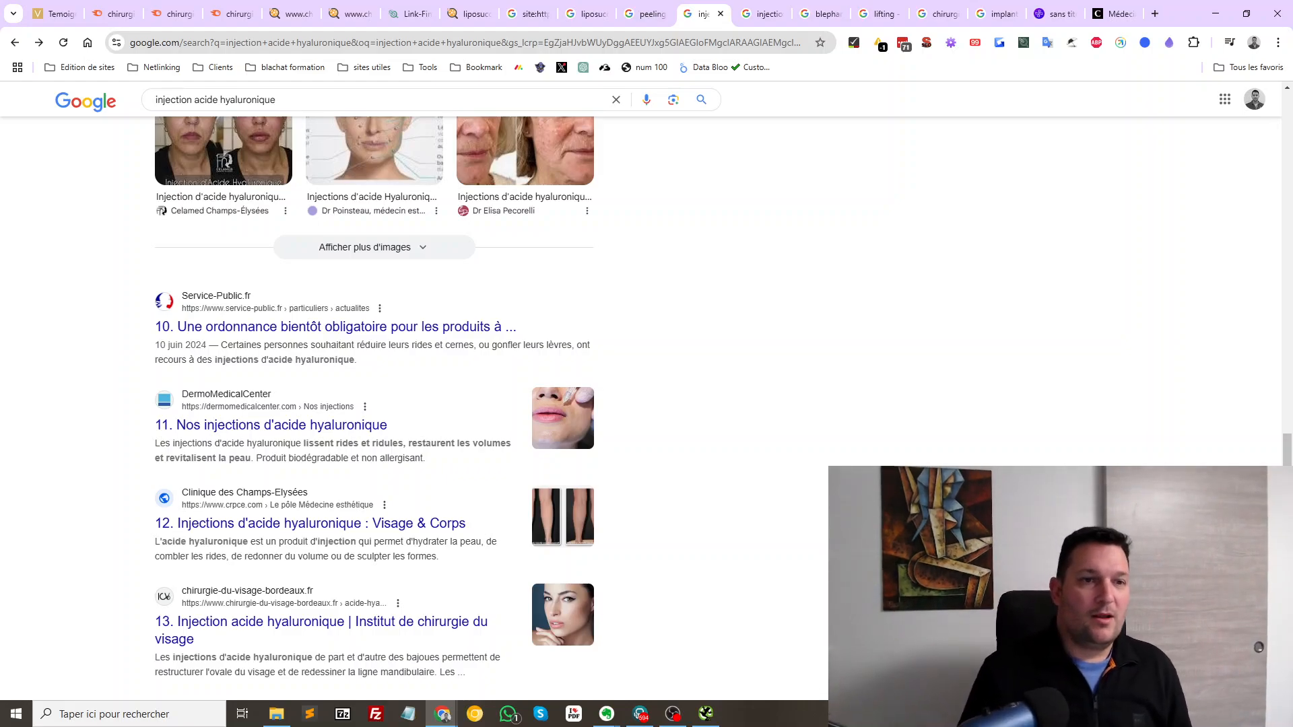
scroll(374, 404, "up", 10)
scroll(374, 405, "up", 6)
scroll(375, 404, "down", 5)
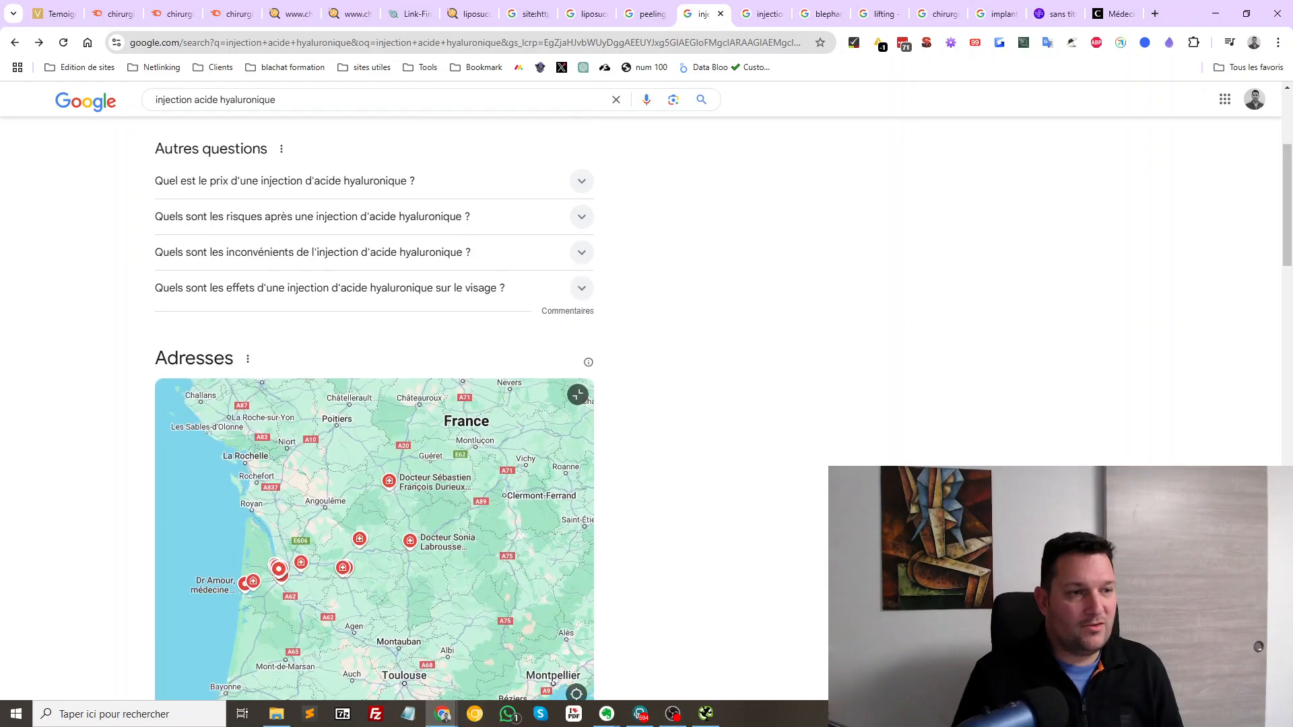
scroll(375, 255, "down", 9)
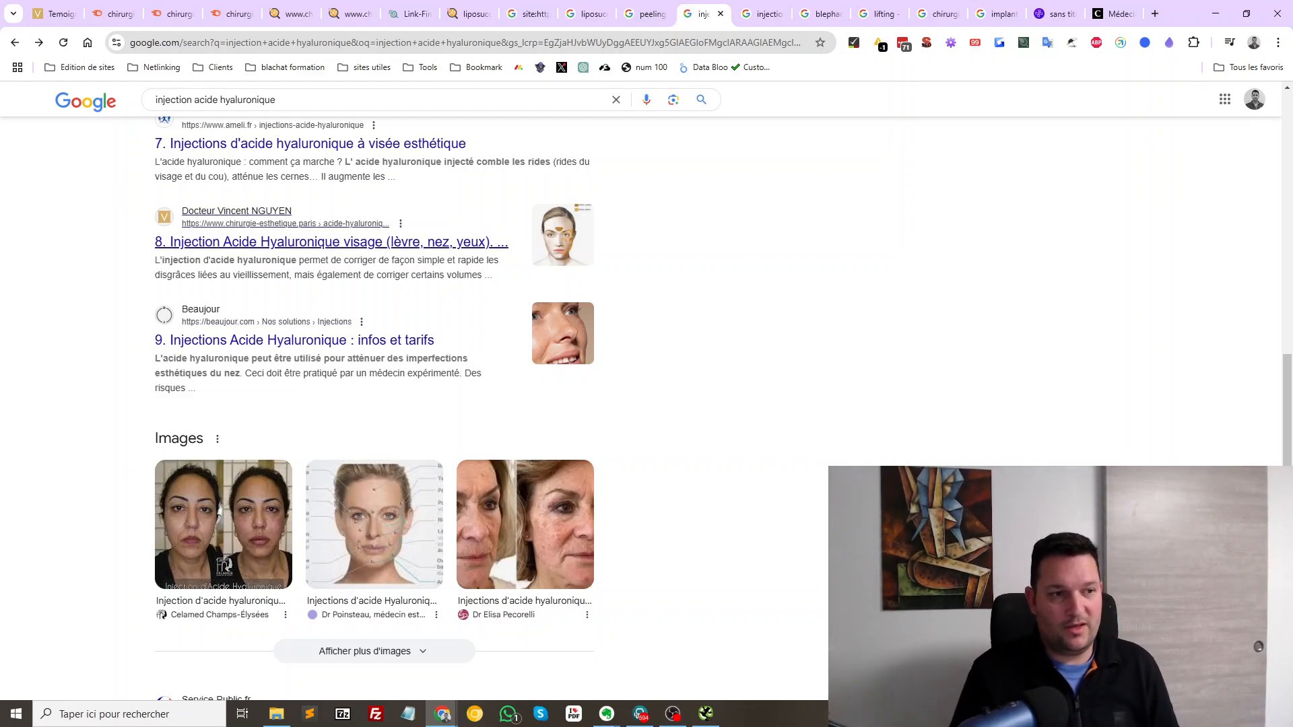
scroll(297, 341, "down", 6)
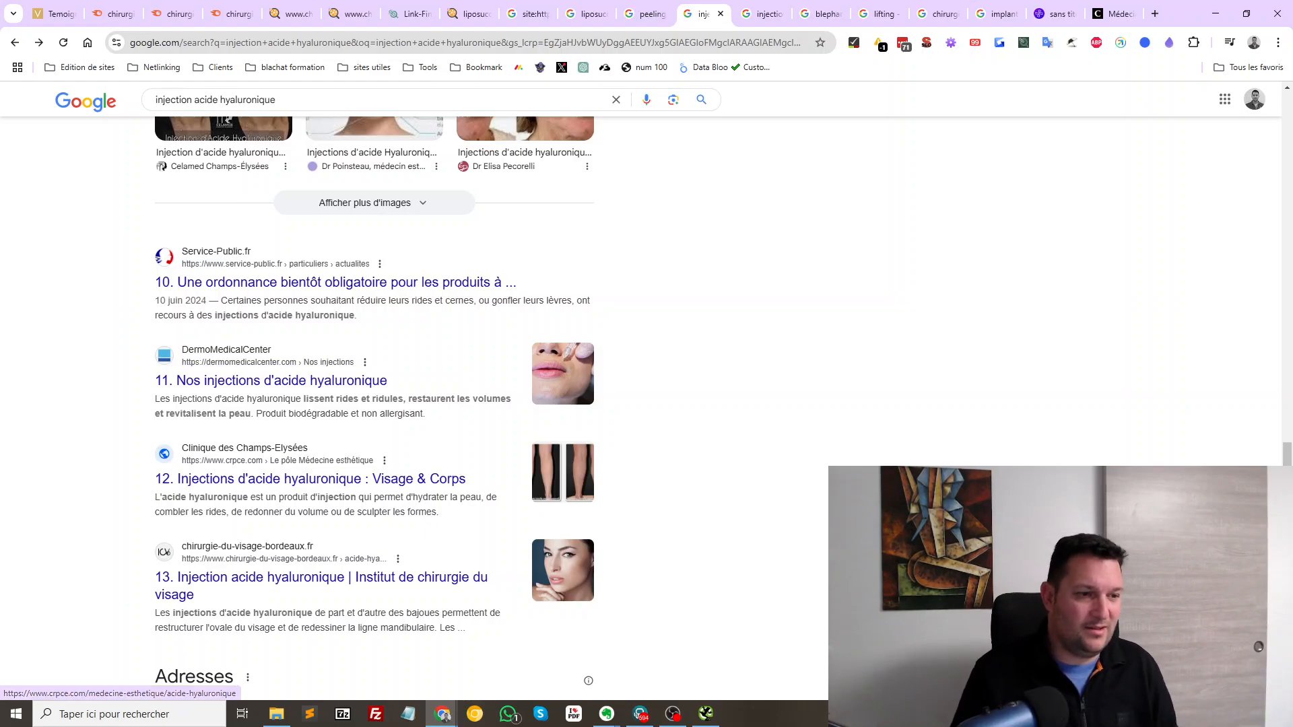
scroll(303, 404, "up", 12)
scroll(375, 404, "up", 10)
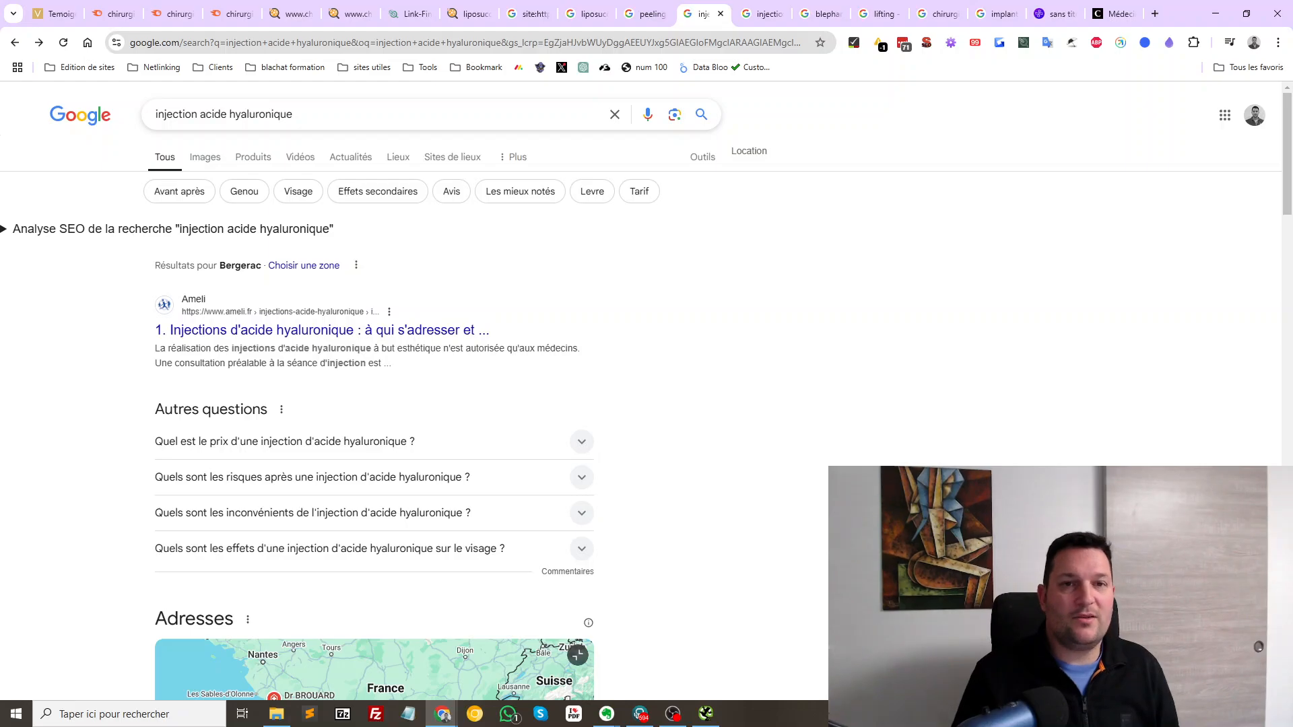
Open the 7th-ranked medecine-esthetique-amiens.com peeling result in a new tab and switch to it
left_click(645, 13)
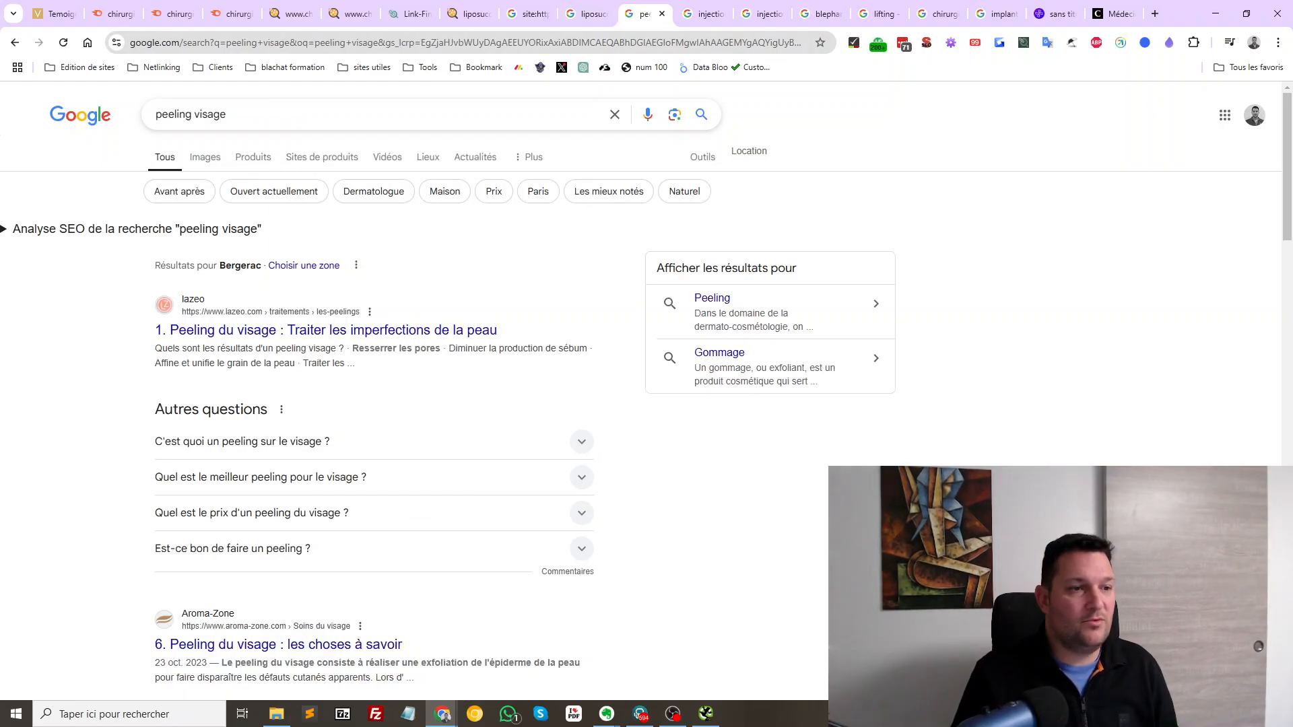
scroll(375, 404, "down", 5)
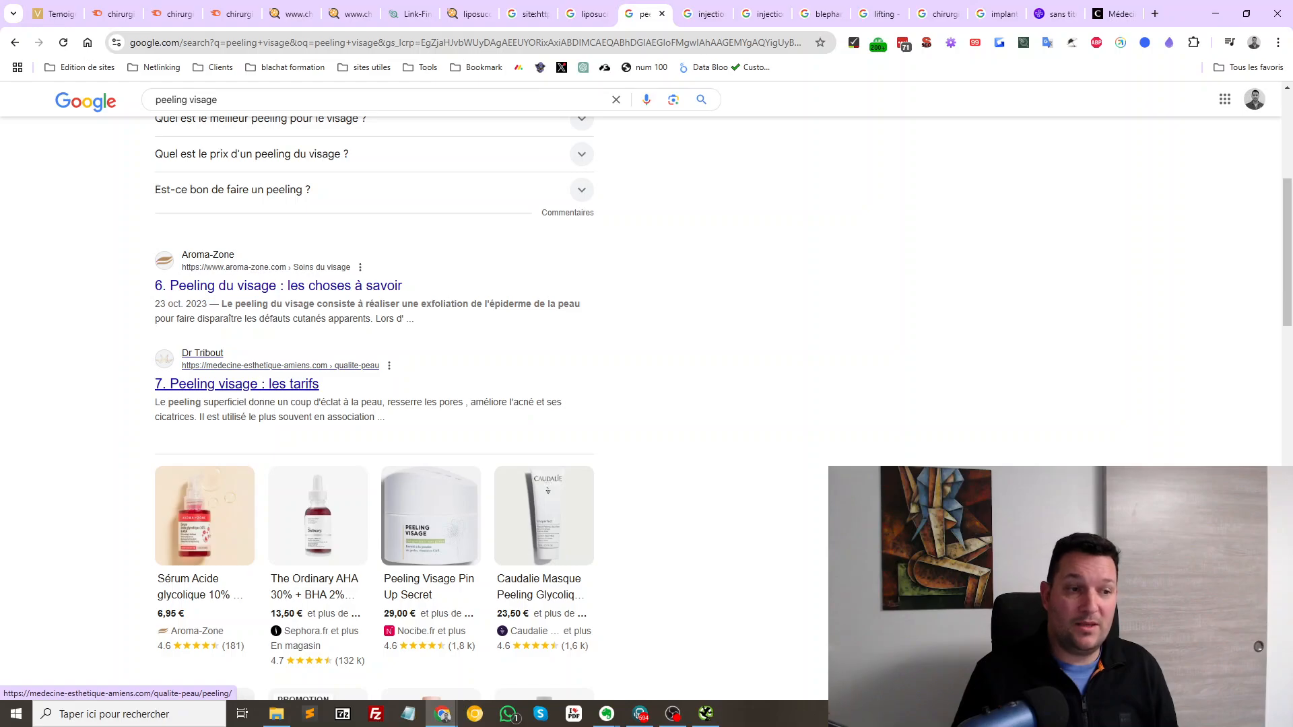
left_click_drag(395, 419, 166, 386)
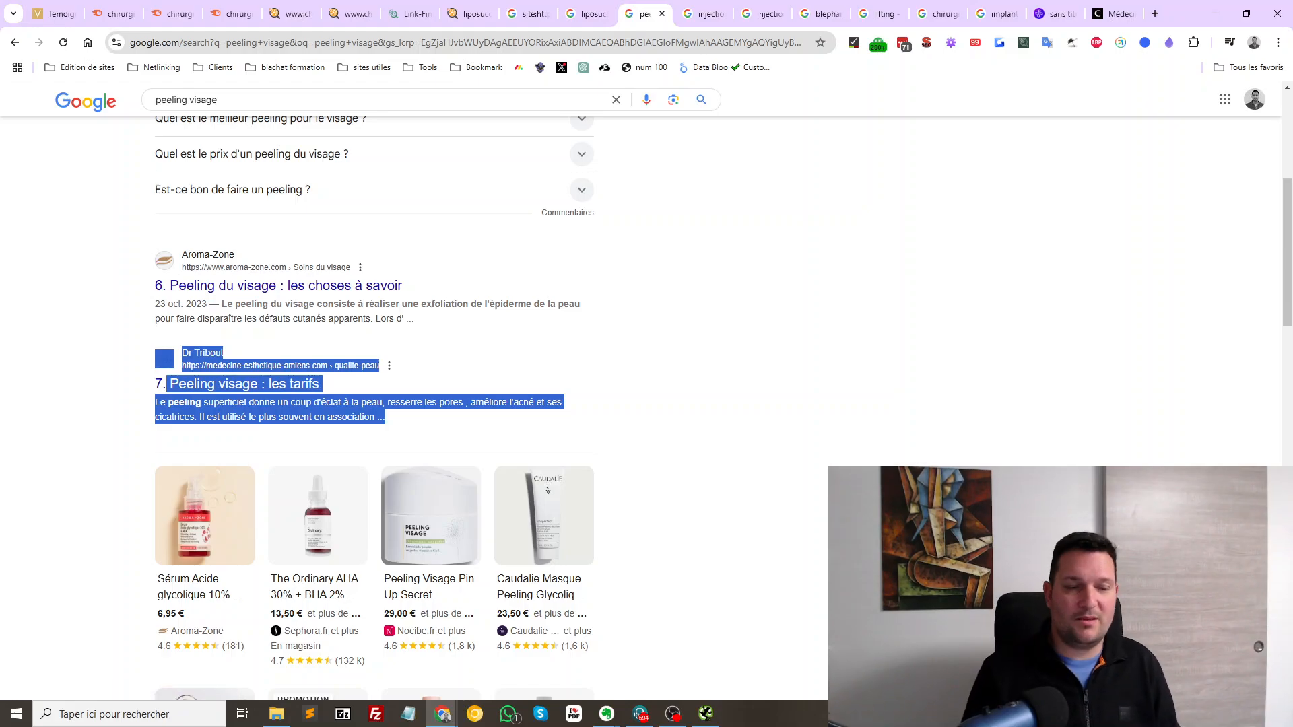
middle_click(236, 385)
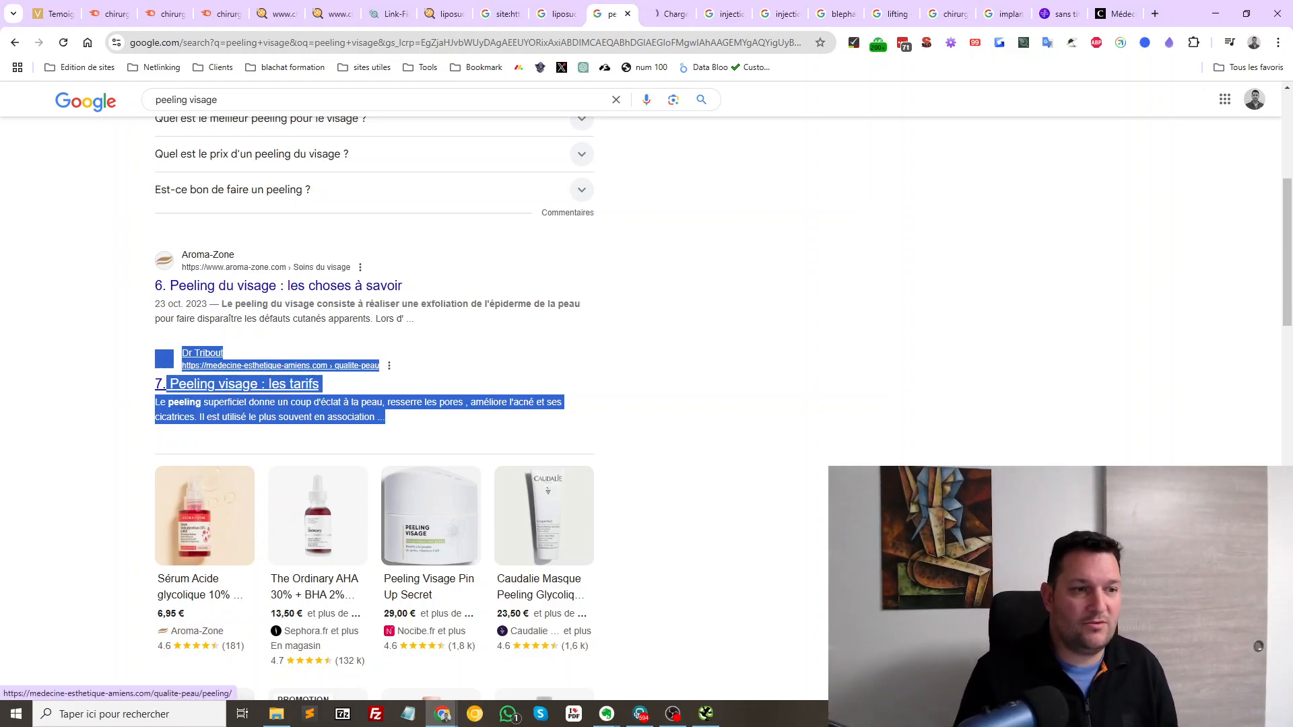
key("ctrl+Tab")
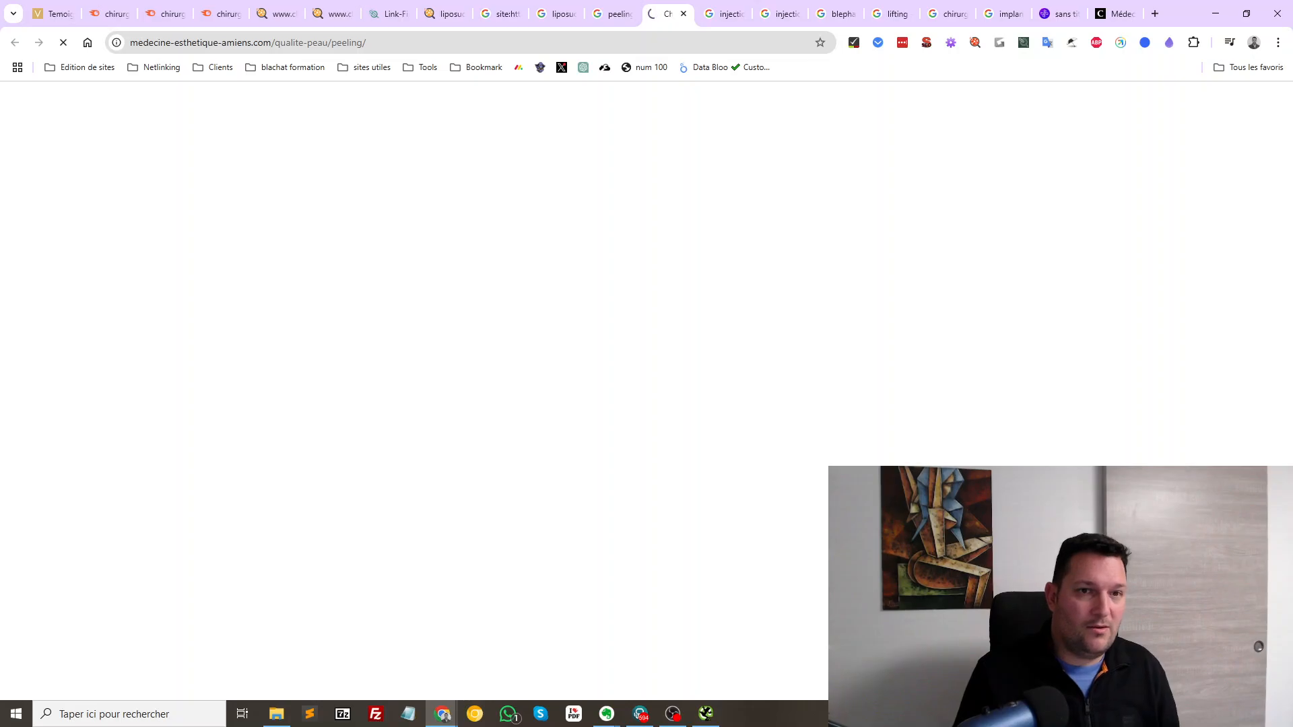
Skim the competitor peeling page, check its SEObserver link metrics and dismiss the cookie notice
scroll(647, 404, "down", 15)
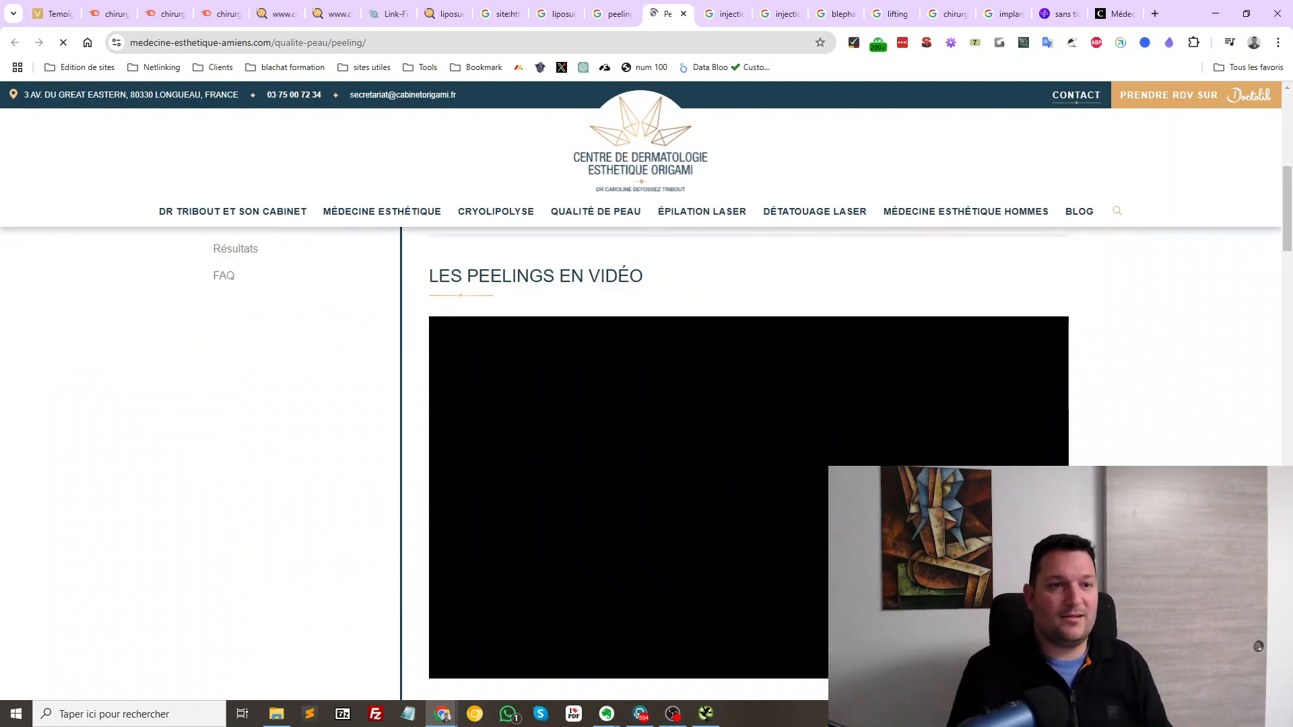
scroll(646, 404, "down", 3)
scroll(646, 405, "up", 10)
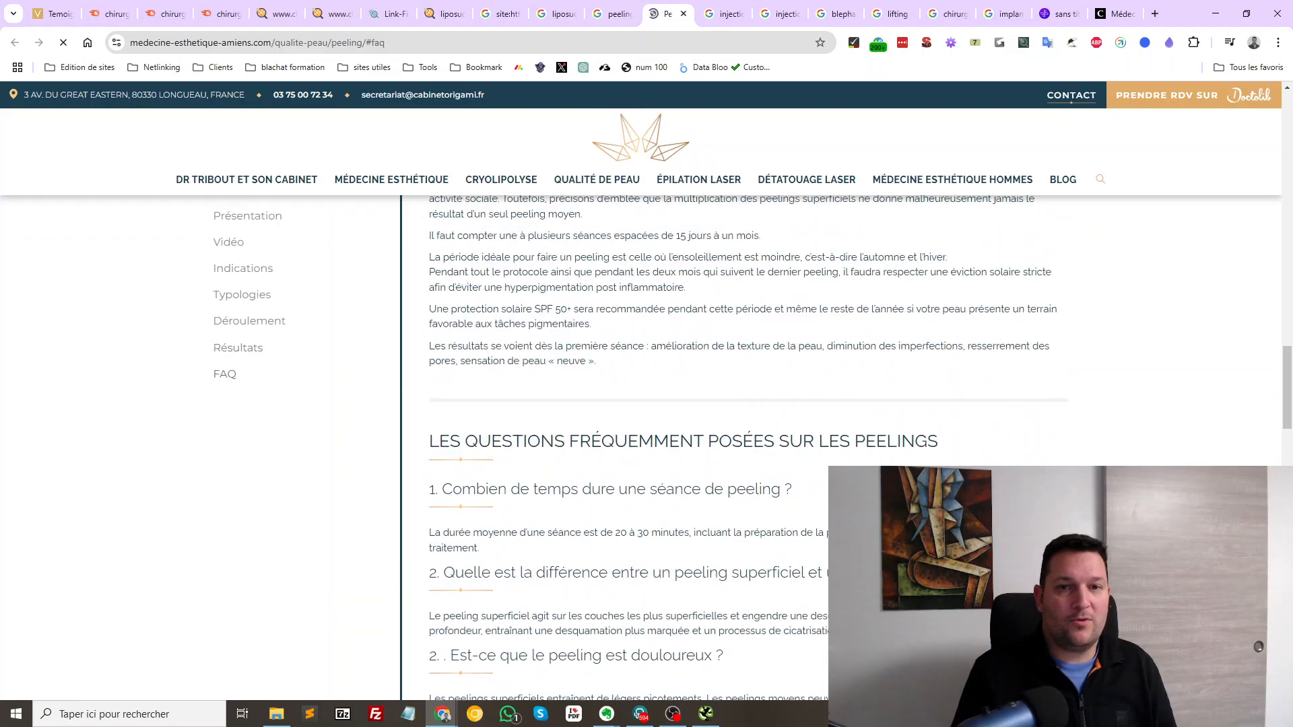
left_click(974, 44)
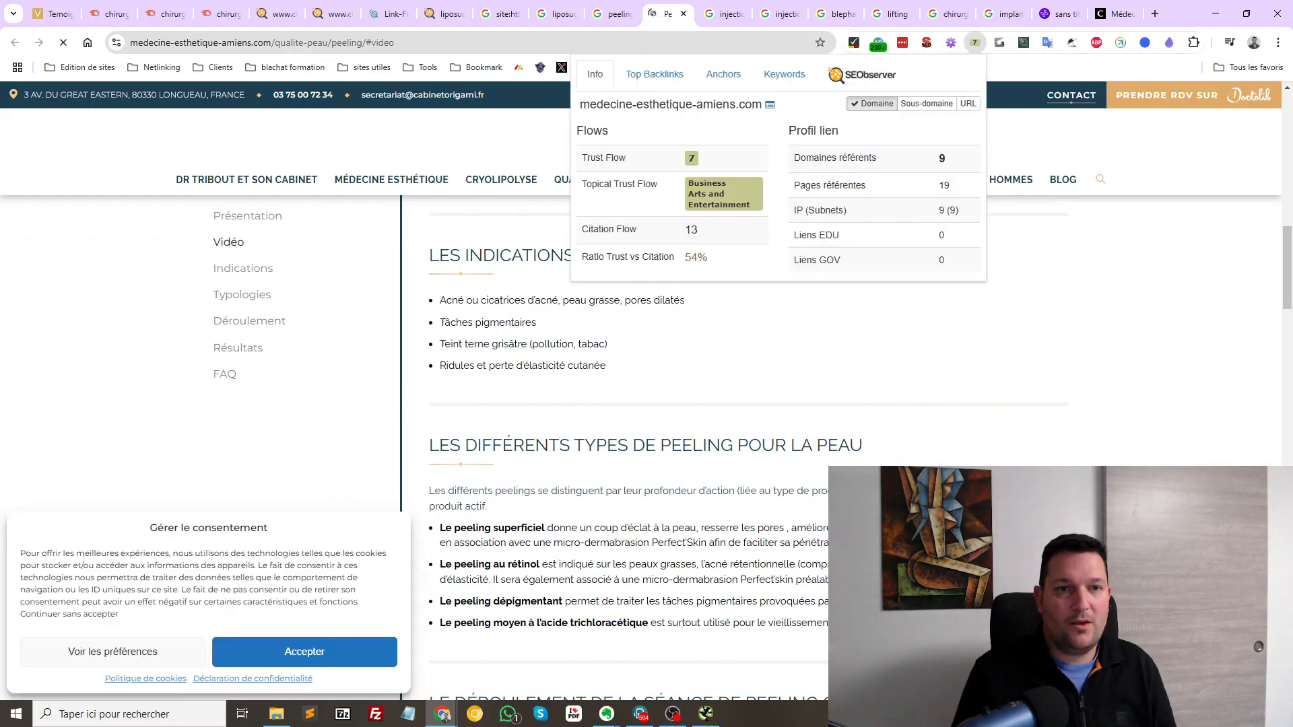
left_click(975, 42)
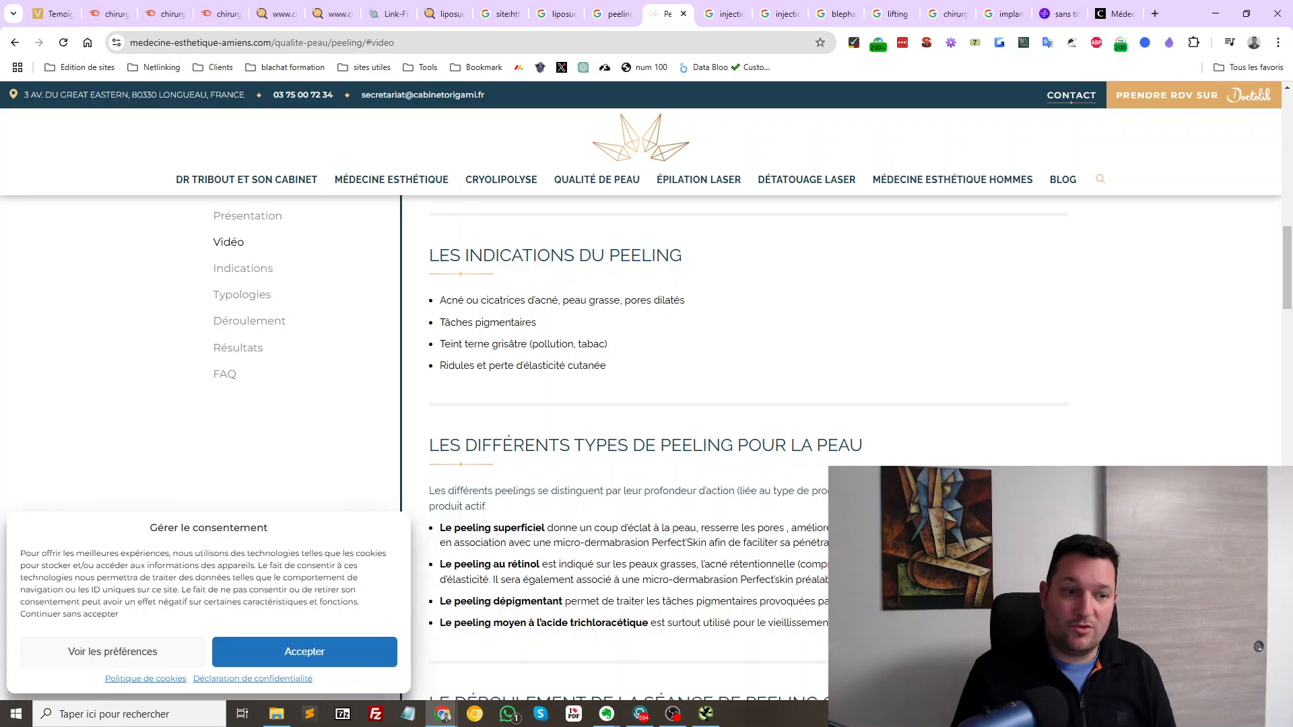
left_click(304, 651)
Highlight the footer's agency credit, then close the page to return to peeling visage results
scroll(647, 404, "down", 20)
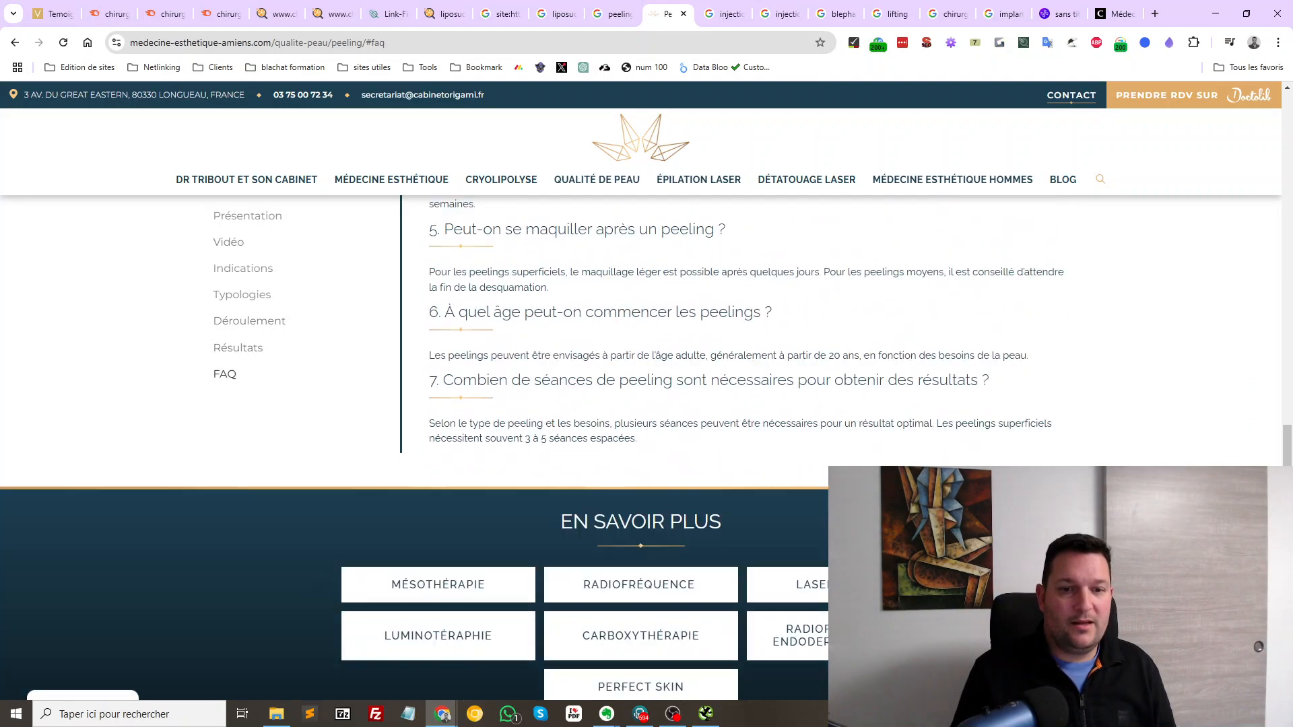
scroll(647, 405, "down", 4)
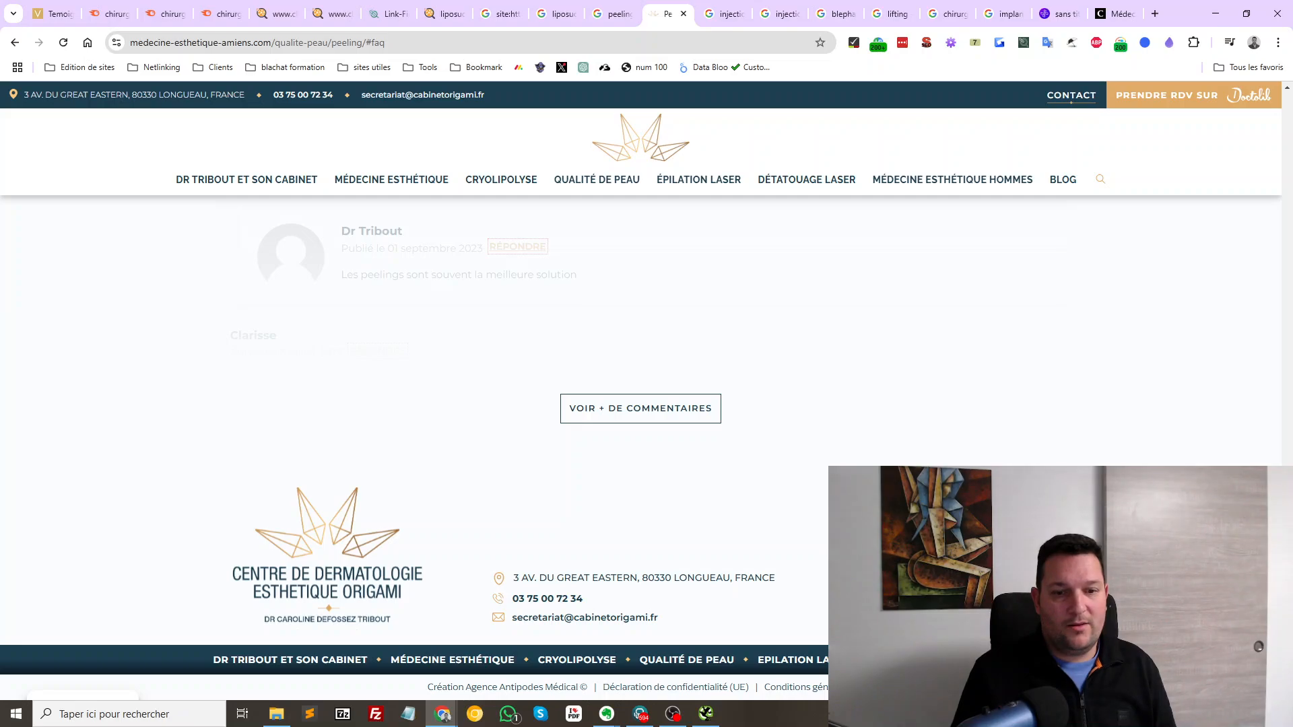
left_click_drag(427, 687, 590, 687)
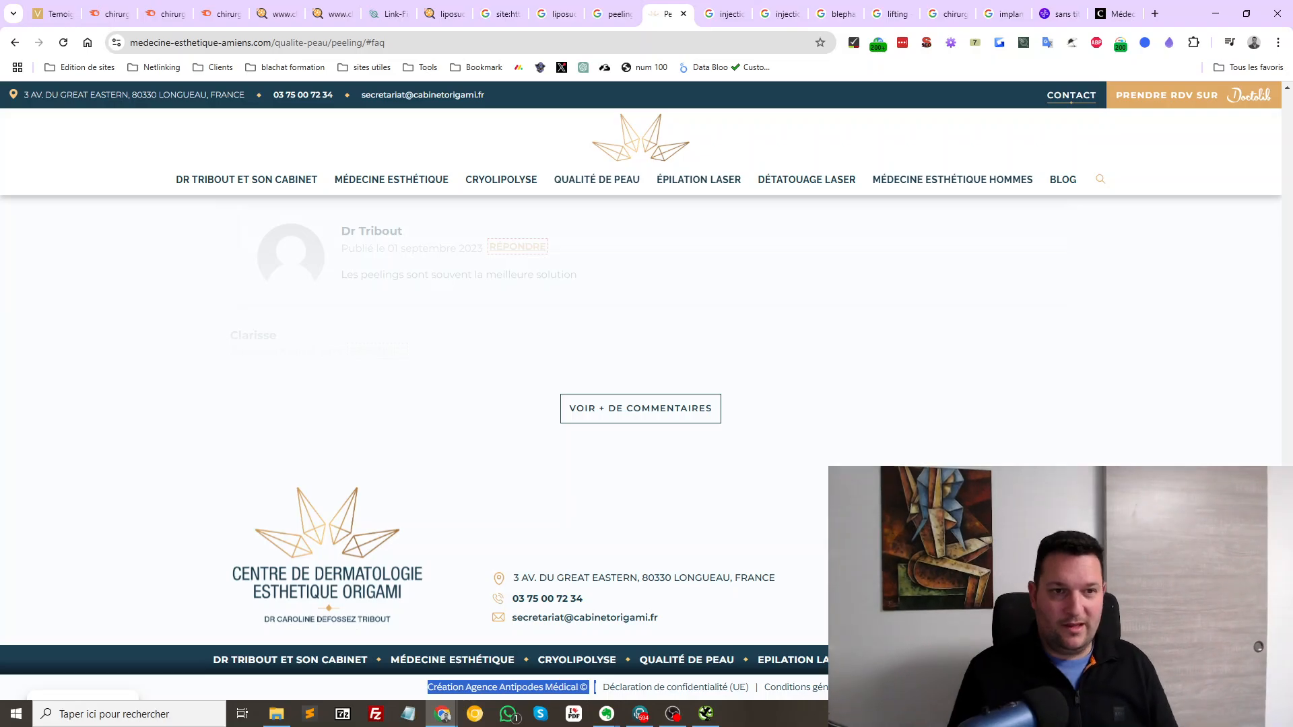
scroll(646, 437, "up", 15)
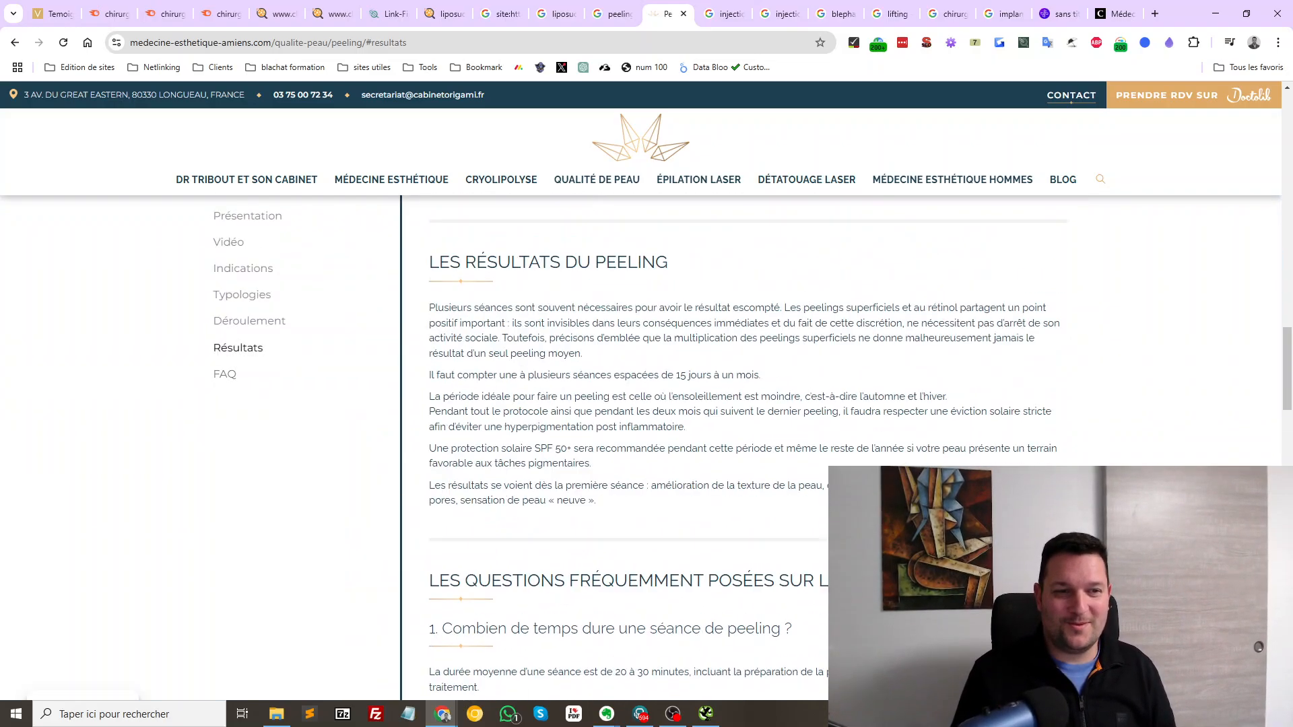
scroll(647, 437, "up", 8)
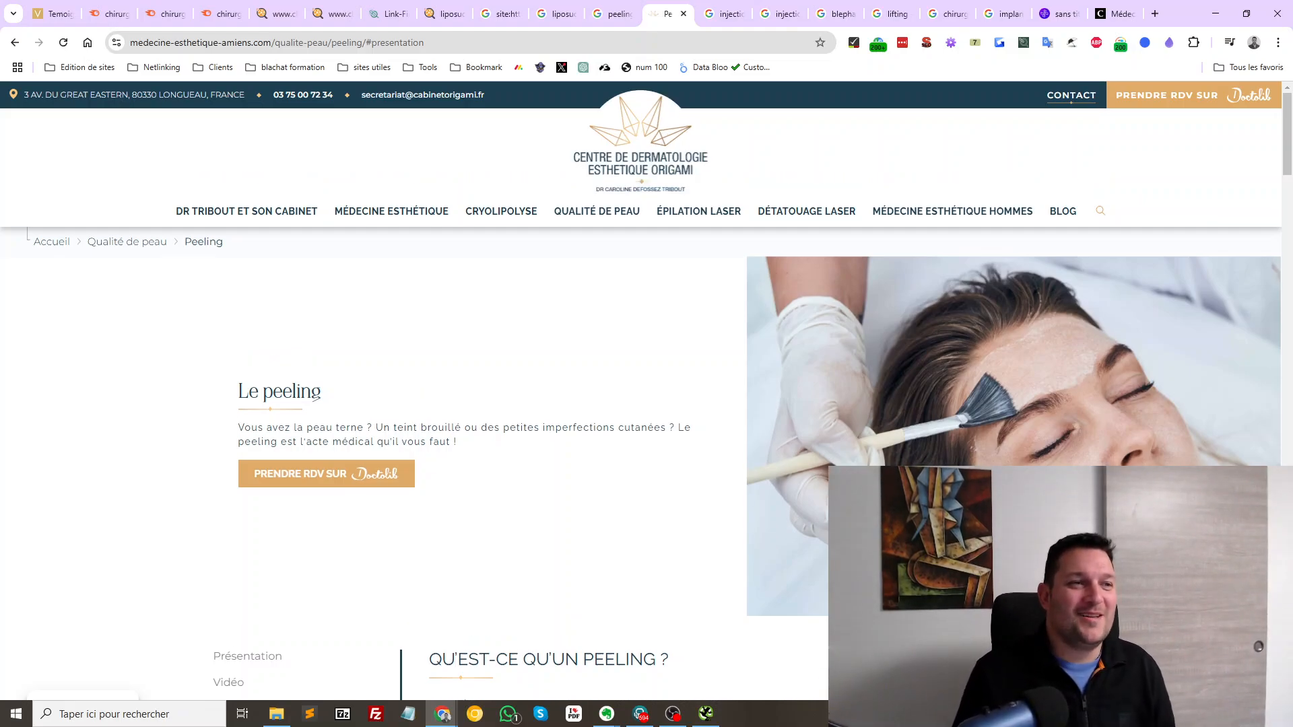
scroll(646, 438, "down", 5)
key("ctrl+w")
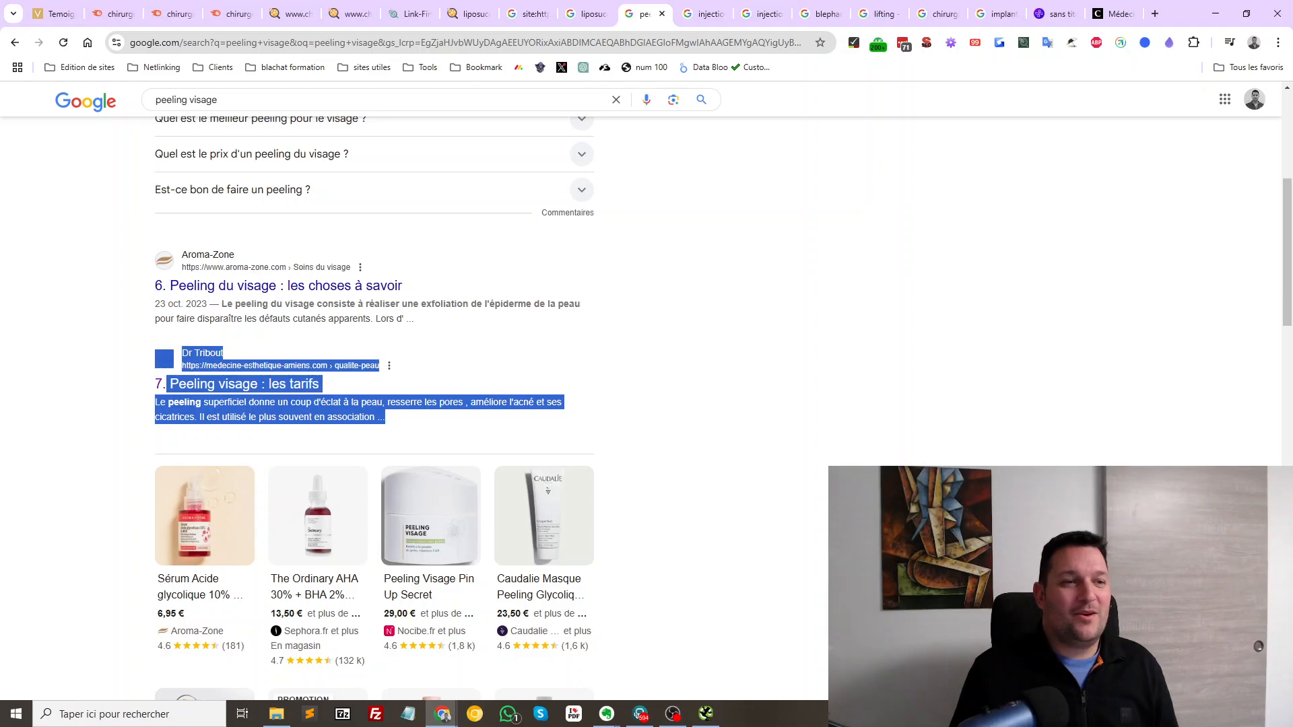
scroll(647, 404, "down", 5)
scroll(647, 405, "down", 6)
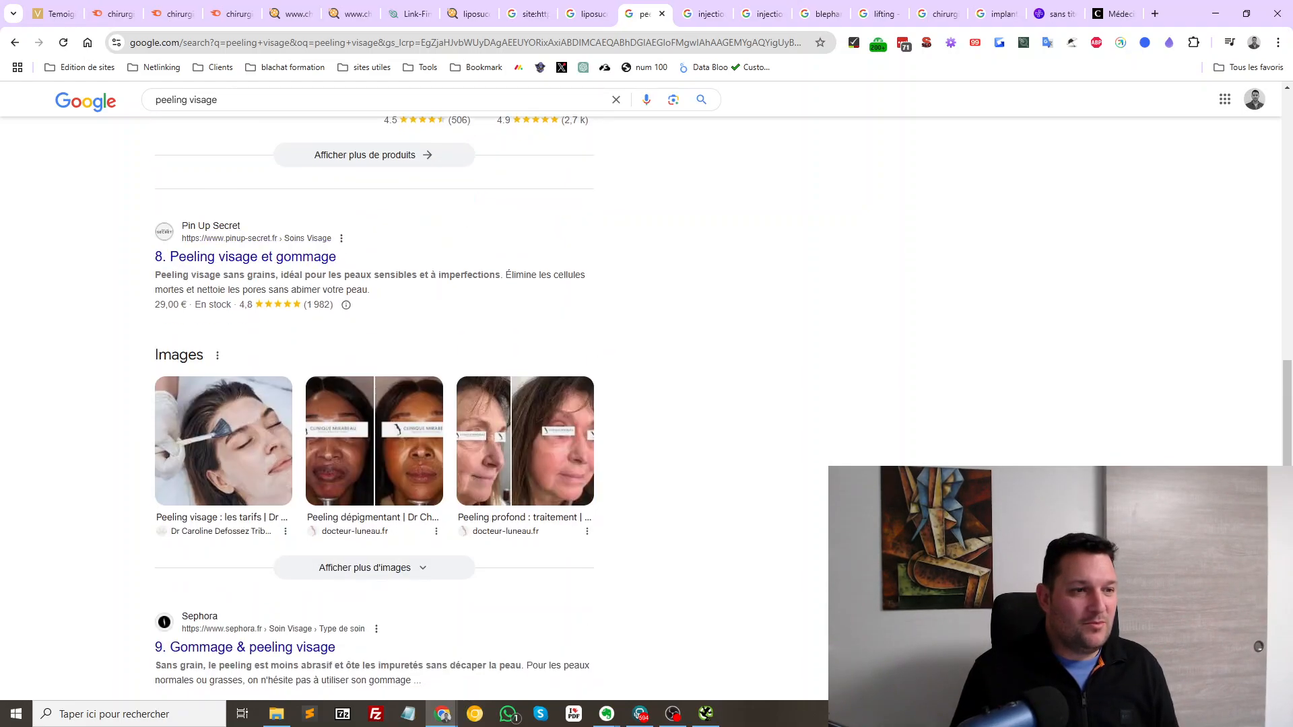
Scan the peeling visage results, noting Clinique des Champs-Elysées at 12th, then switch to liposuccion
scroll(269, 377, "down", 4)
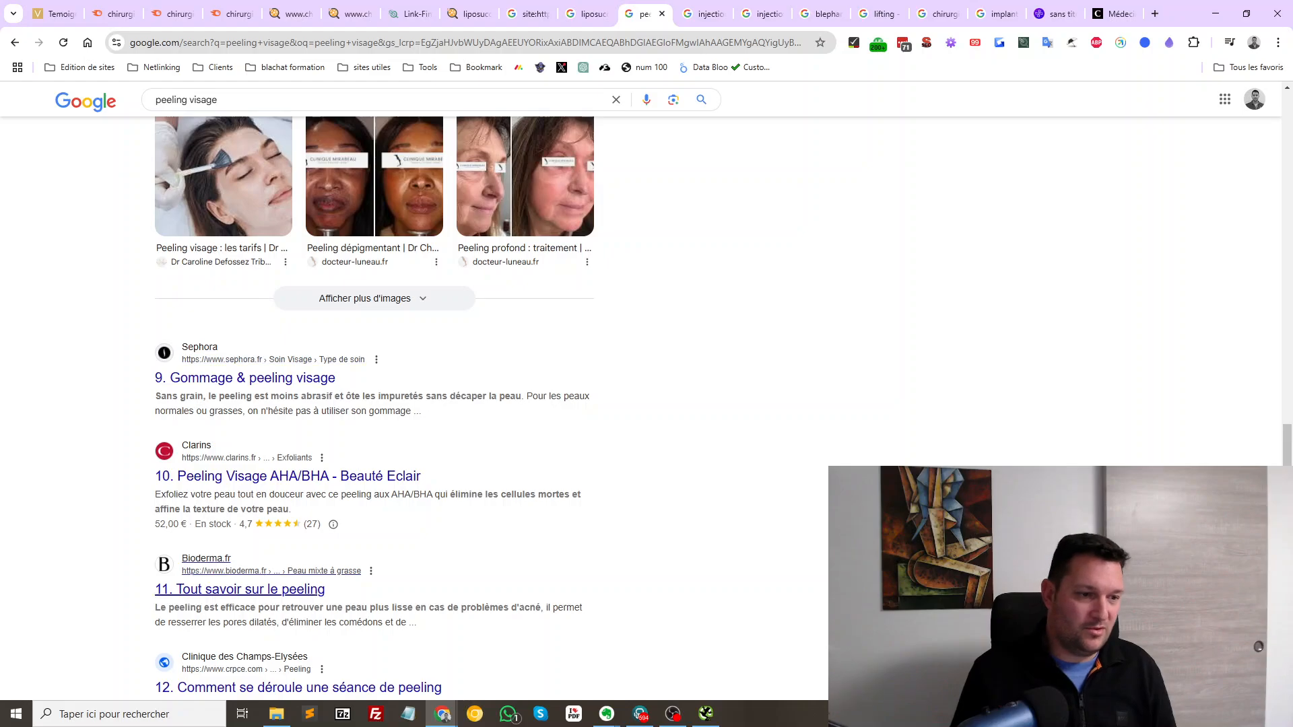
scroll(446, 547, "down", 5)
left_click_drag(181, 301, 431, 363)
left_click(482, 332)
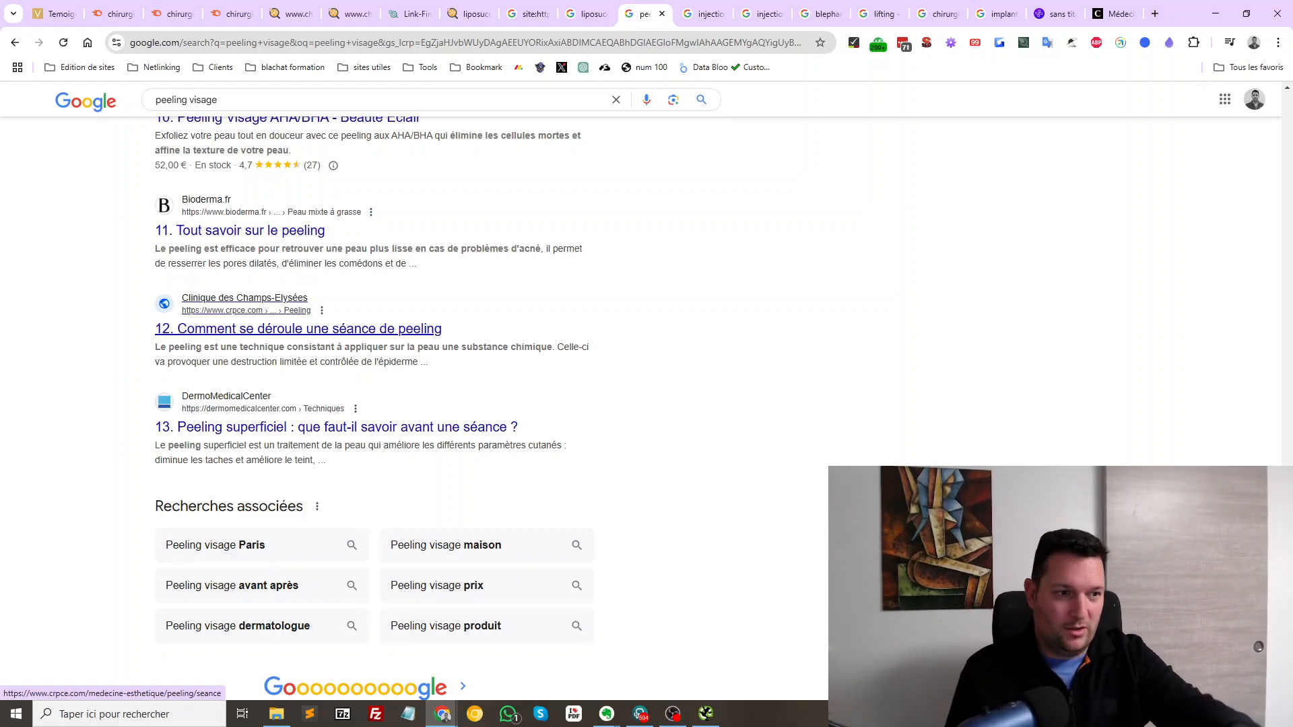
scroll(373, 404, "up", 20)
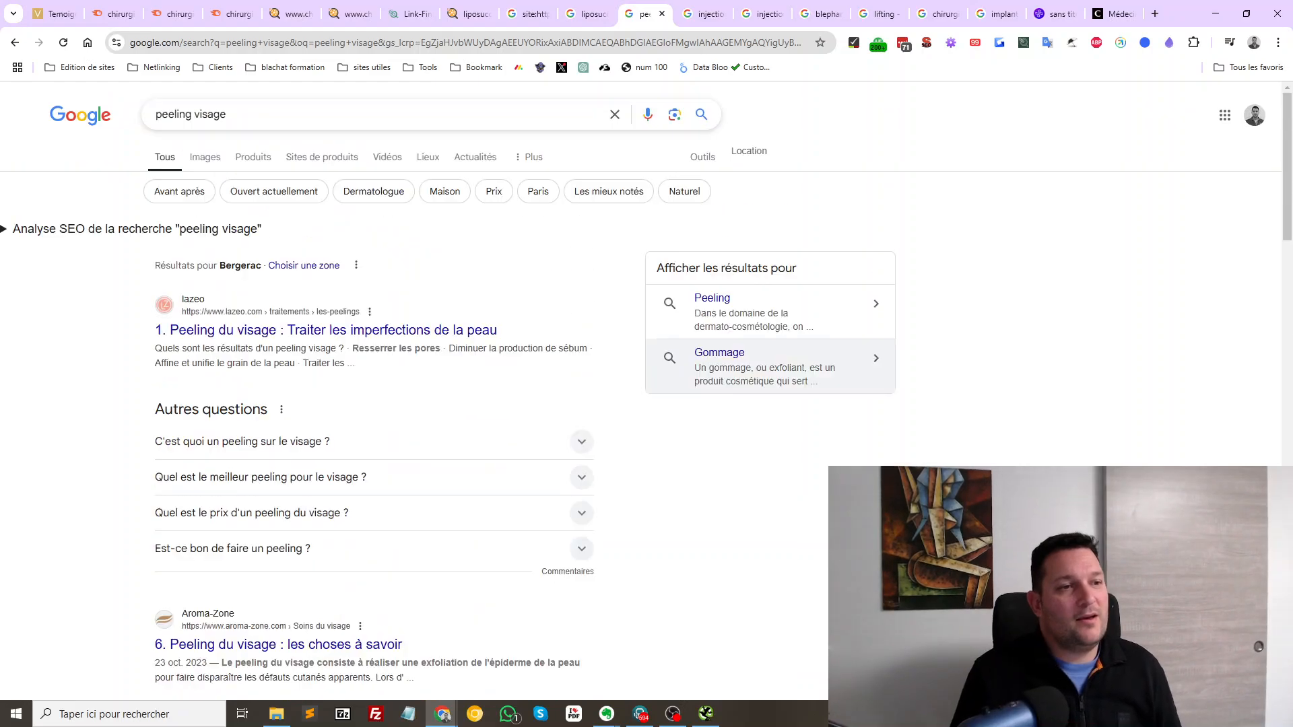
scroll(373, 404, "down", 18)
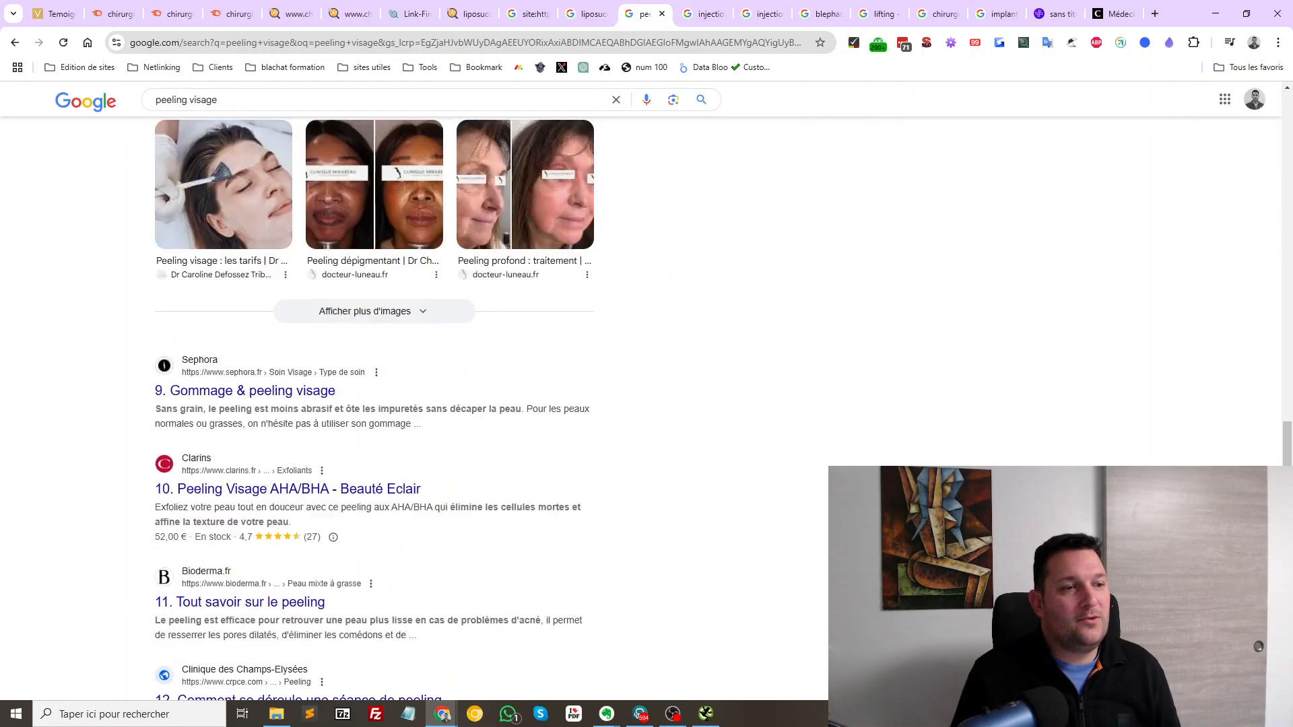
scroll(373, 404, "down", 7)
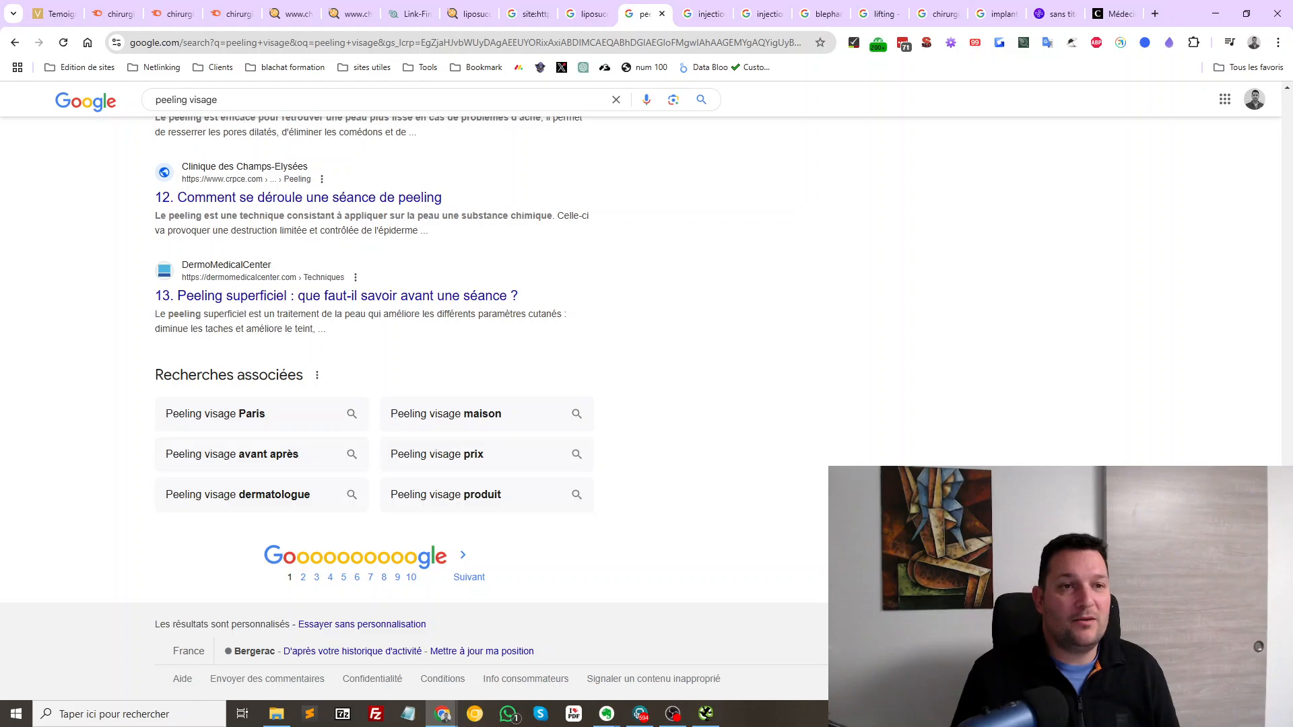
scroll(547, 269, "up", 12)
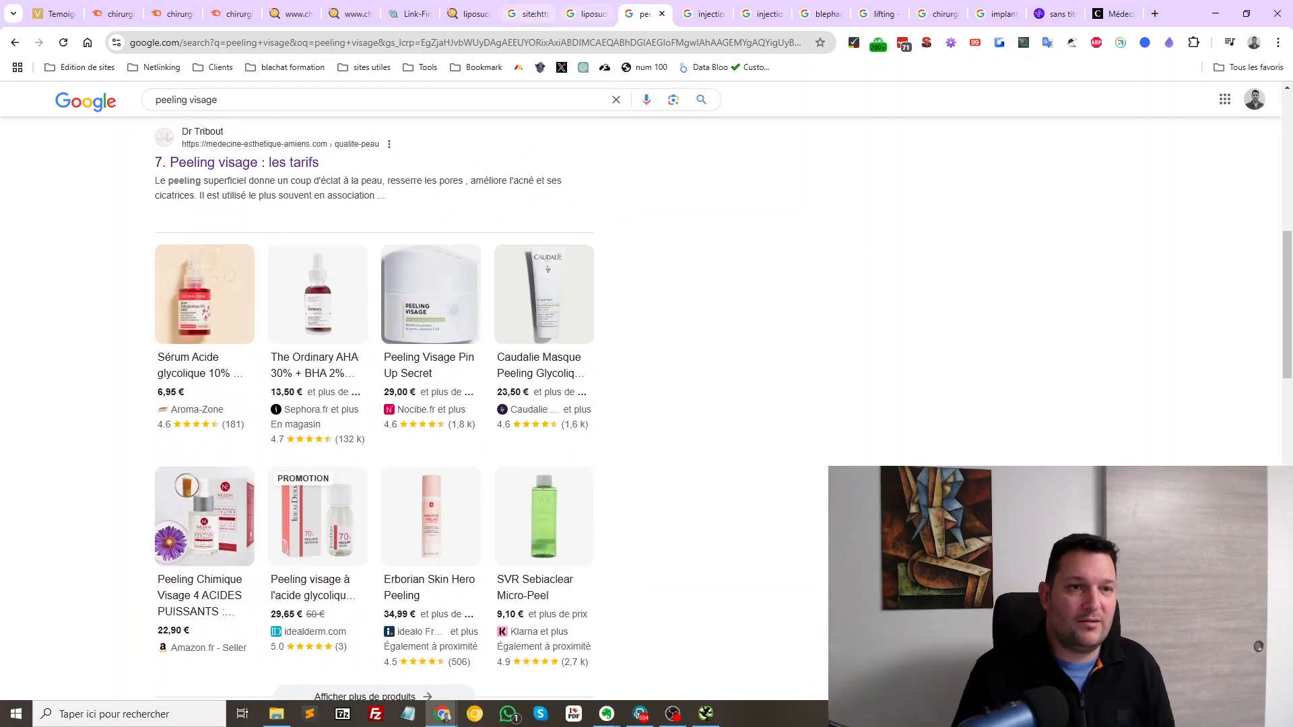
key("ctrl+Page_Up")
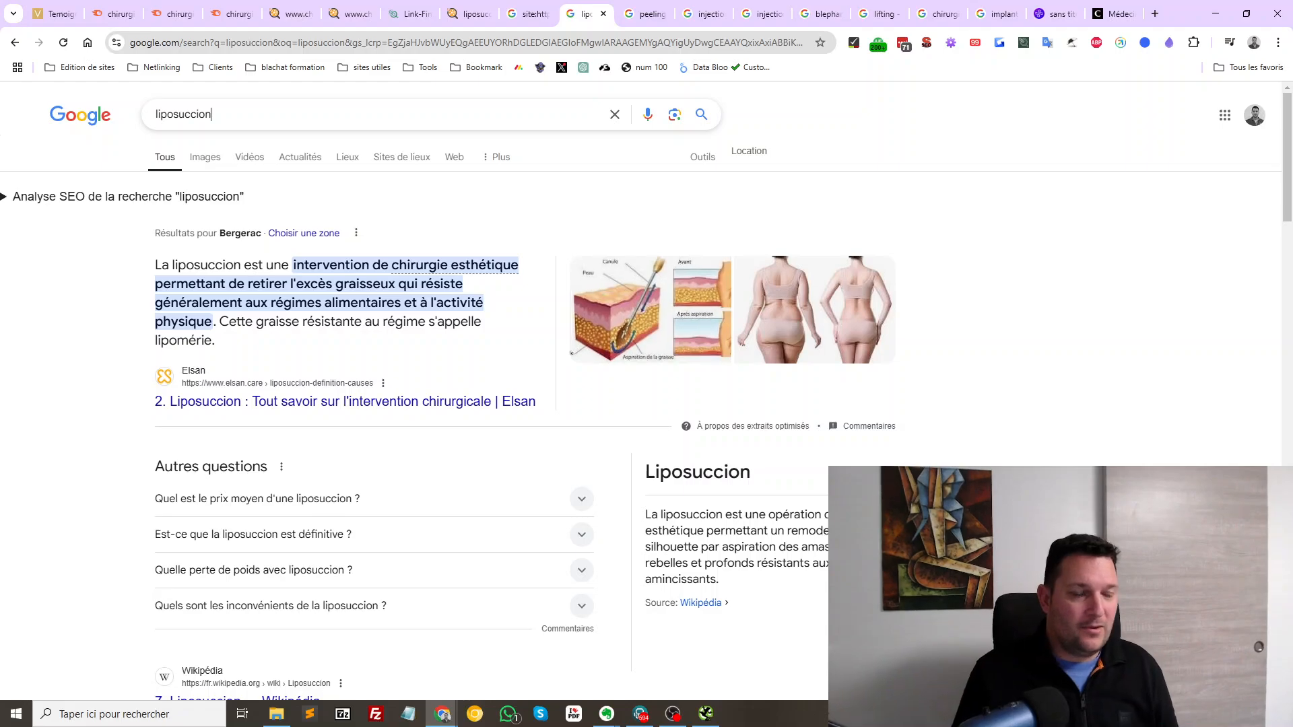
Highlight the eighth and ninth liposuccion results' sites, titles and snippets
scroll(547, 404, "down", 4)
scroll(548, 405, "up", 4)
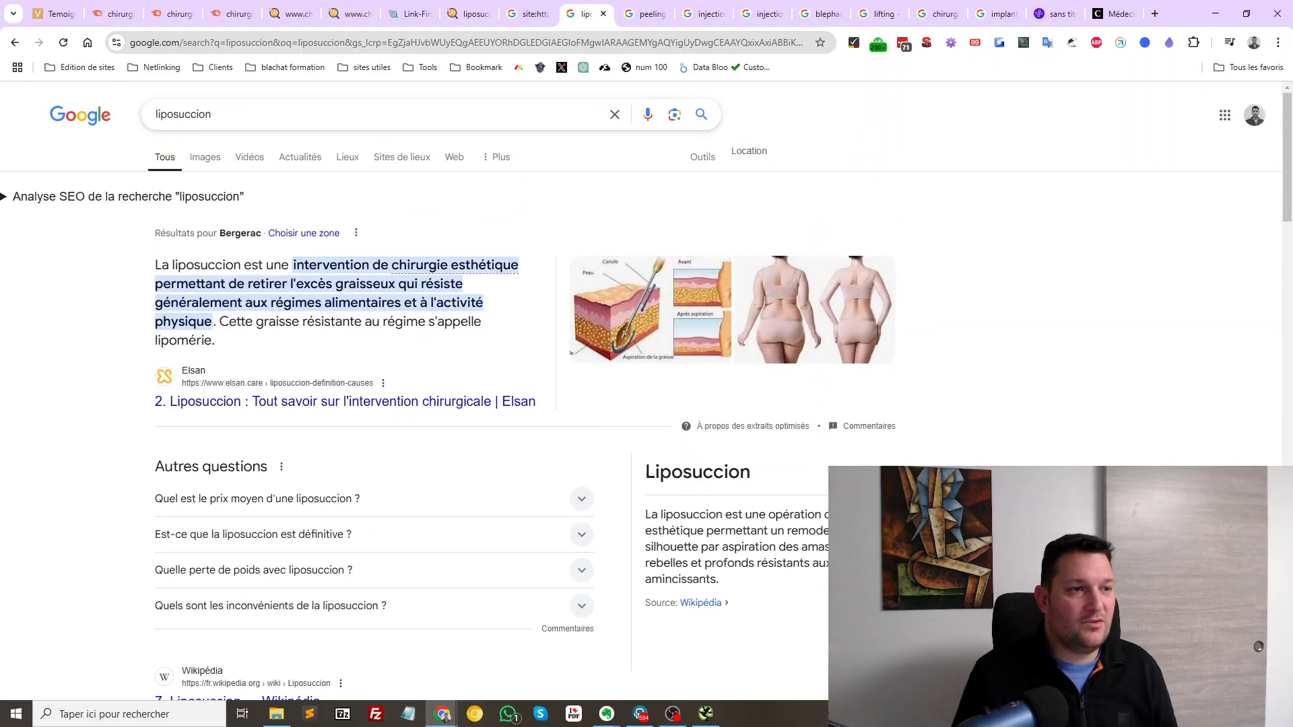
scroll(547, 404, "down", 8)
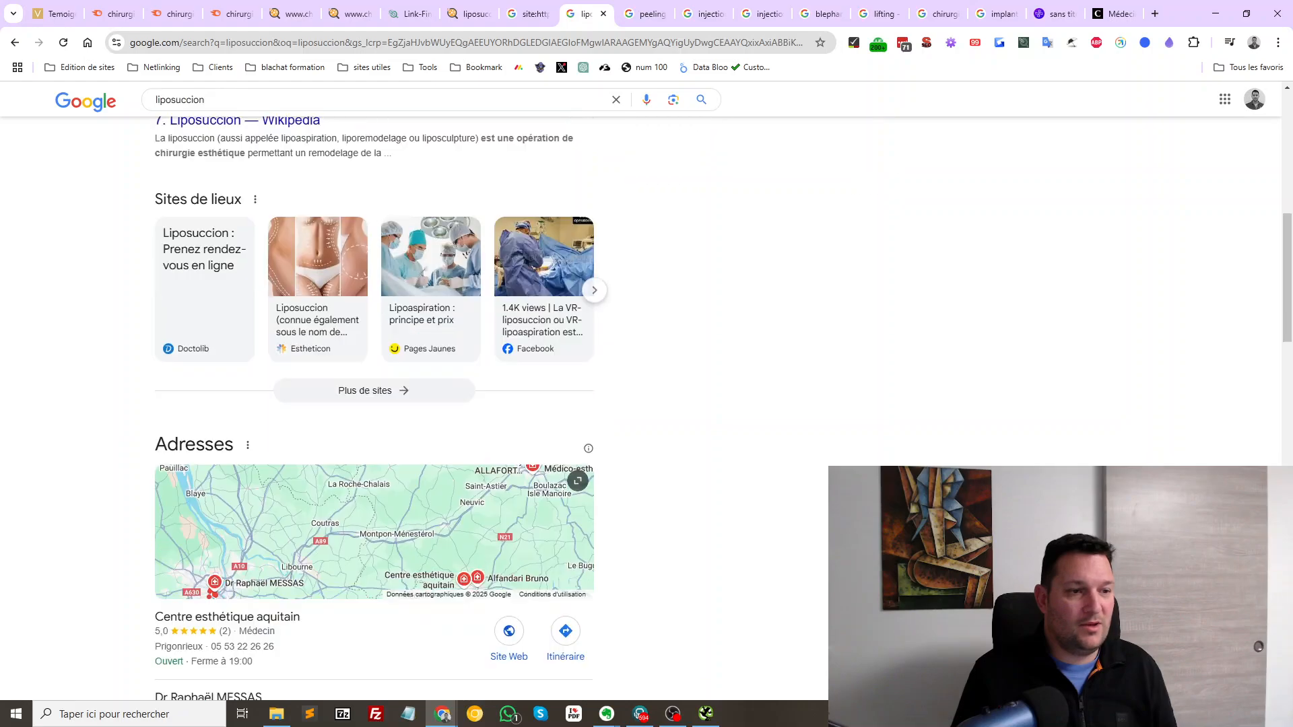
scroll(374, 404, "down", 10)
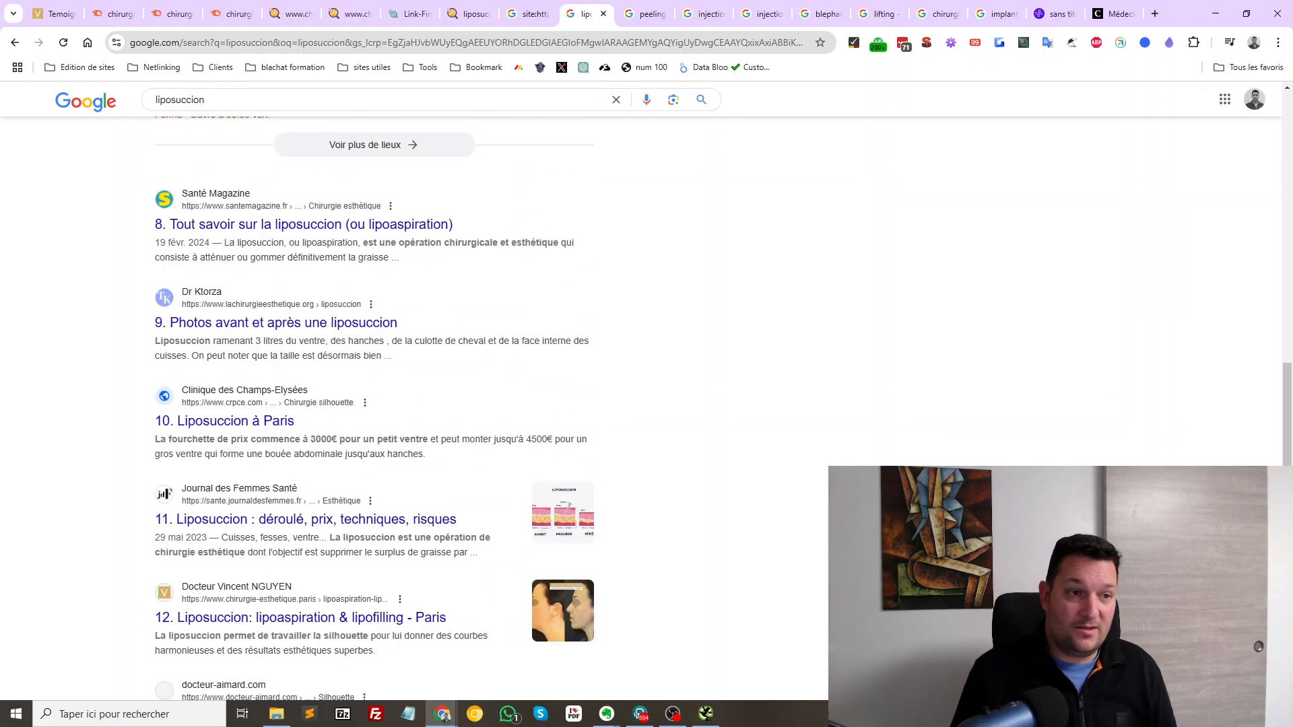
key("ctrl+a")
left_click_drag(485, 276, 442, 243)
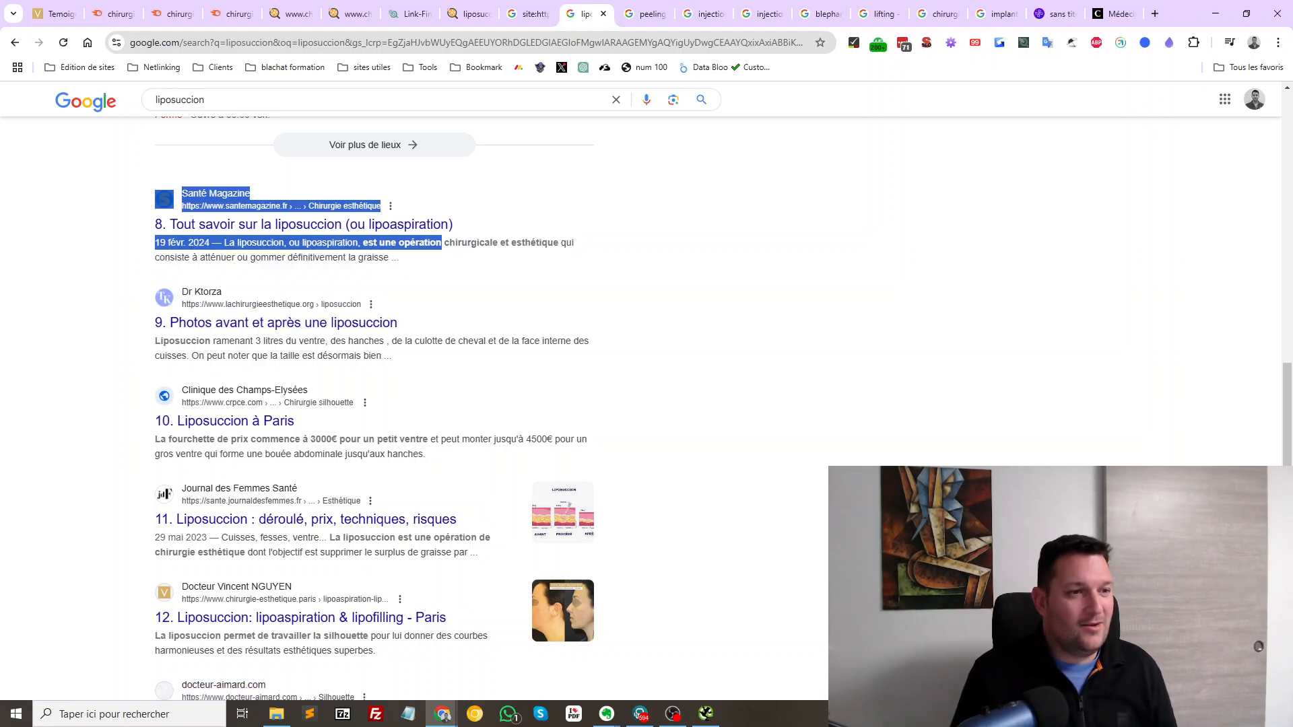
left_click_drag(159, 283, 392, 356)
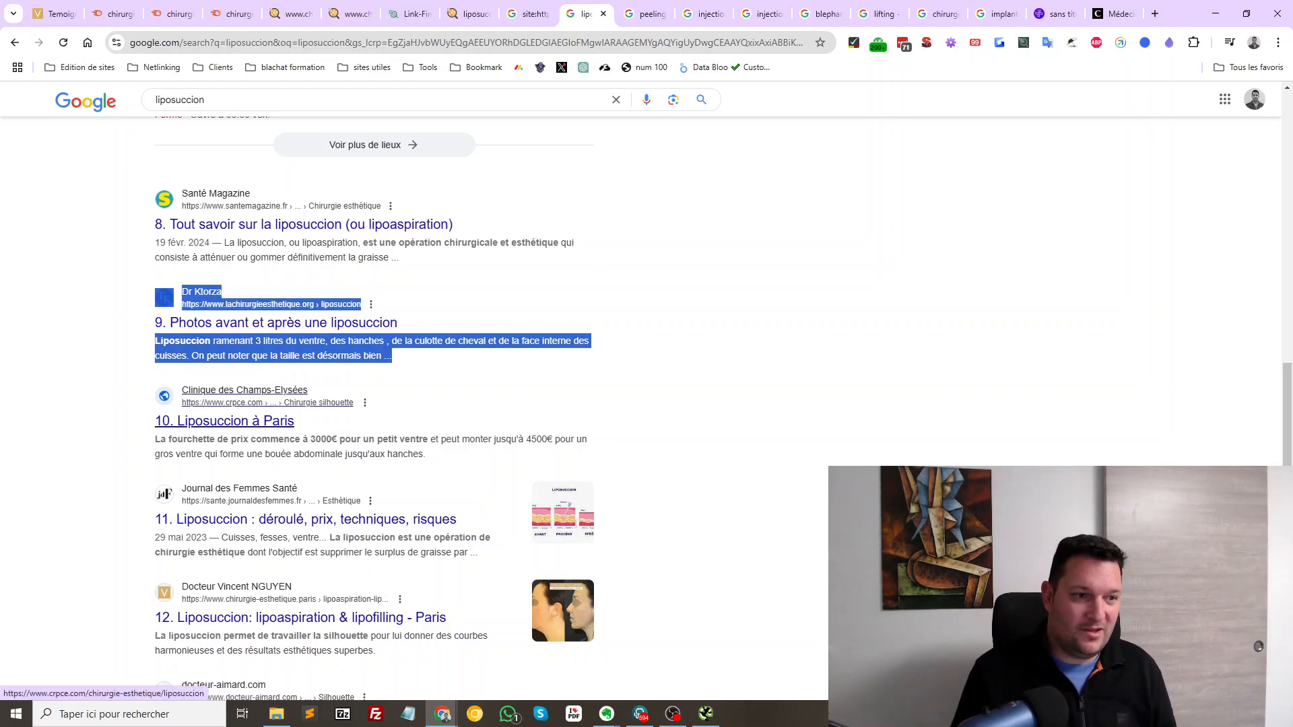
Scroll back to the top and highlight Elsan's featured snippet and result
scroll(224, 421, "down", 1)
scroll(269, 385, "down", 2)
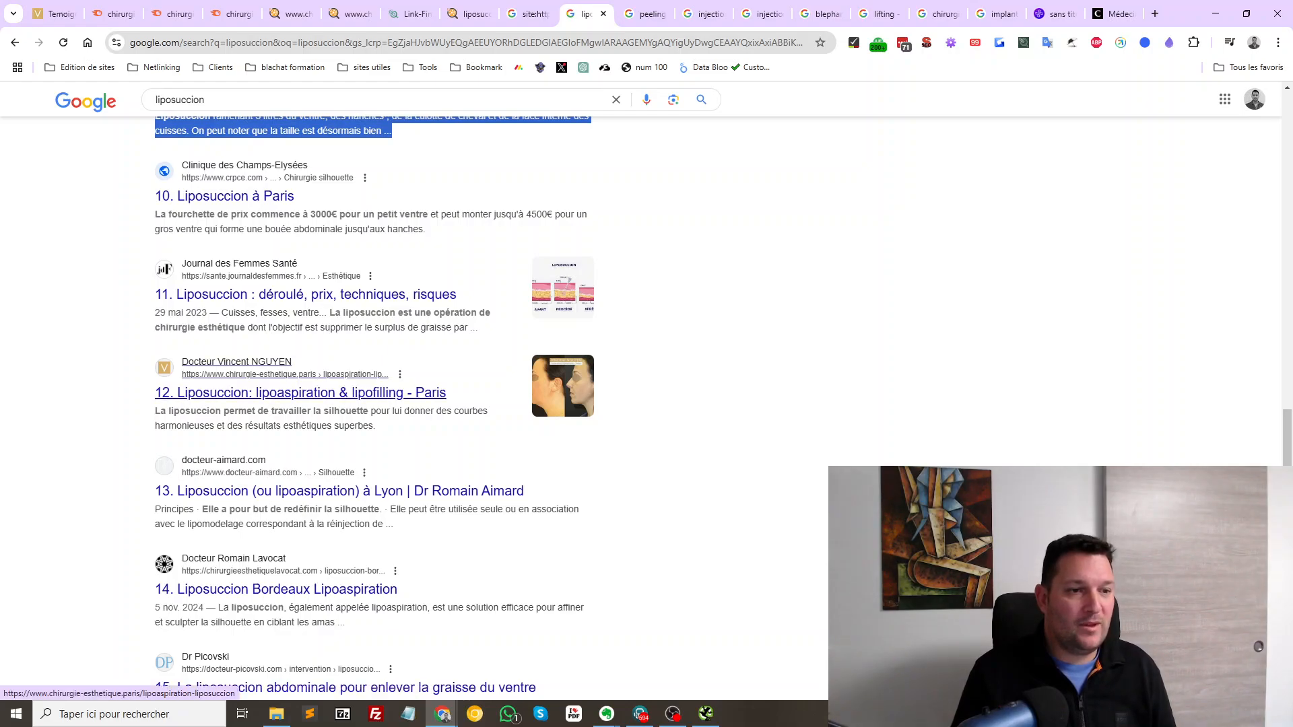
scroll(303, 393, "up", 4)
scroll(303, 393, "up", 12)
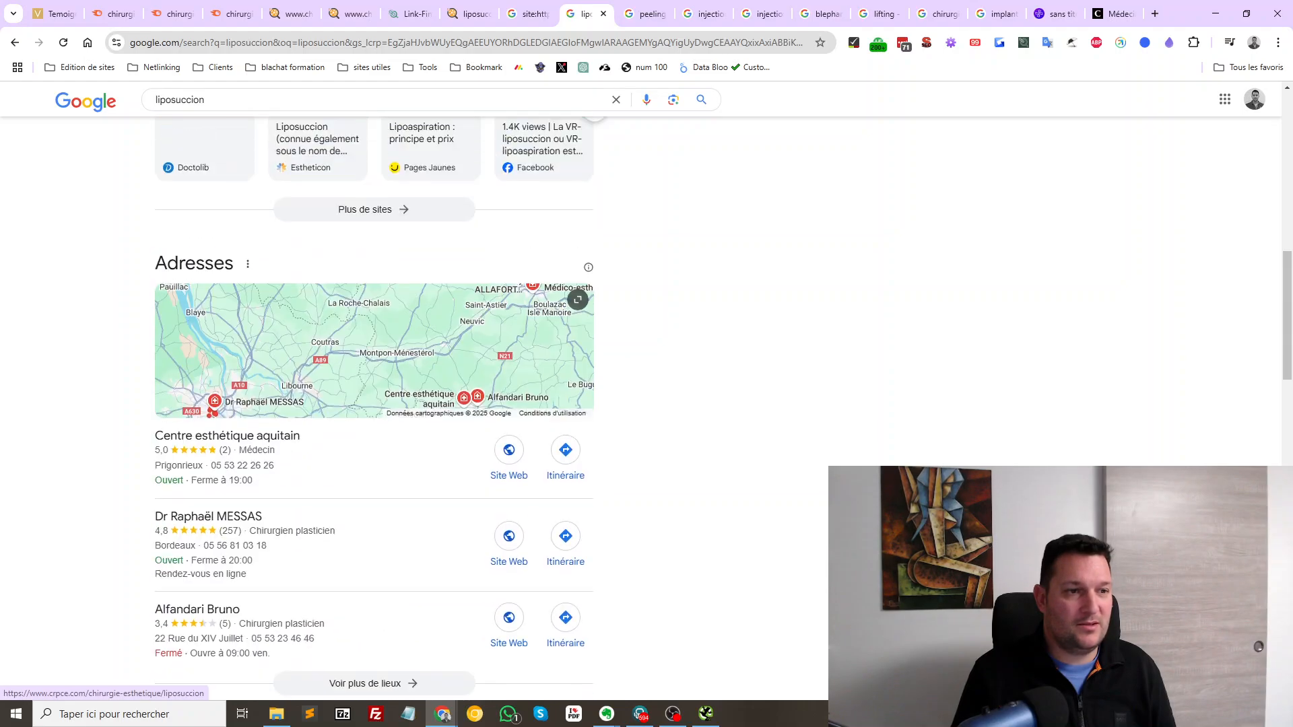
scroll(377, 404, "up", 5)
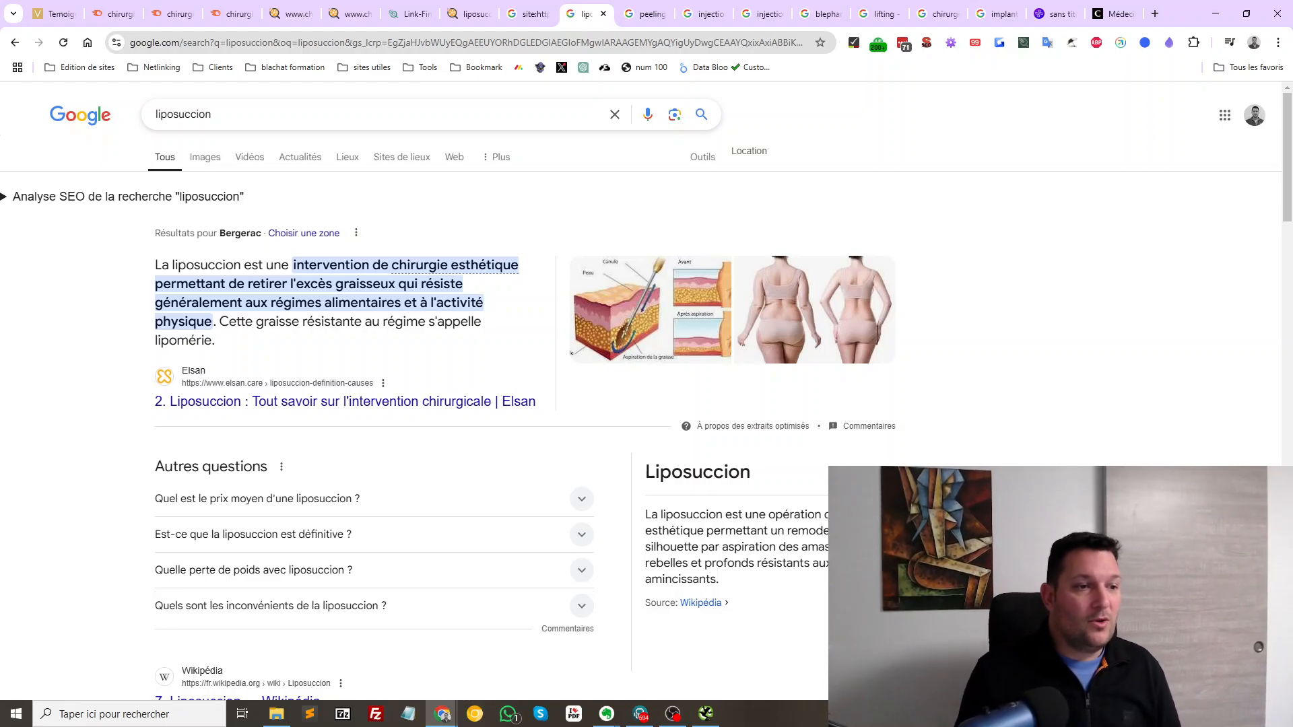
left_click_drag(155, 264, 331, 382)
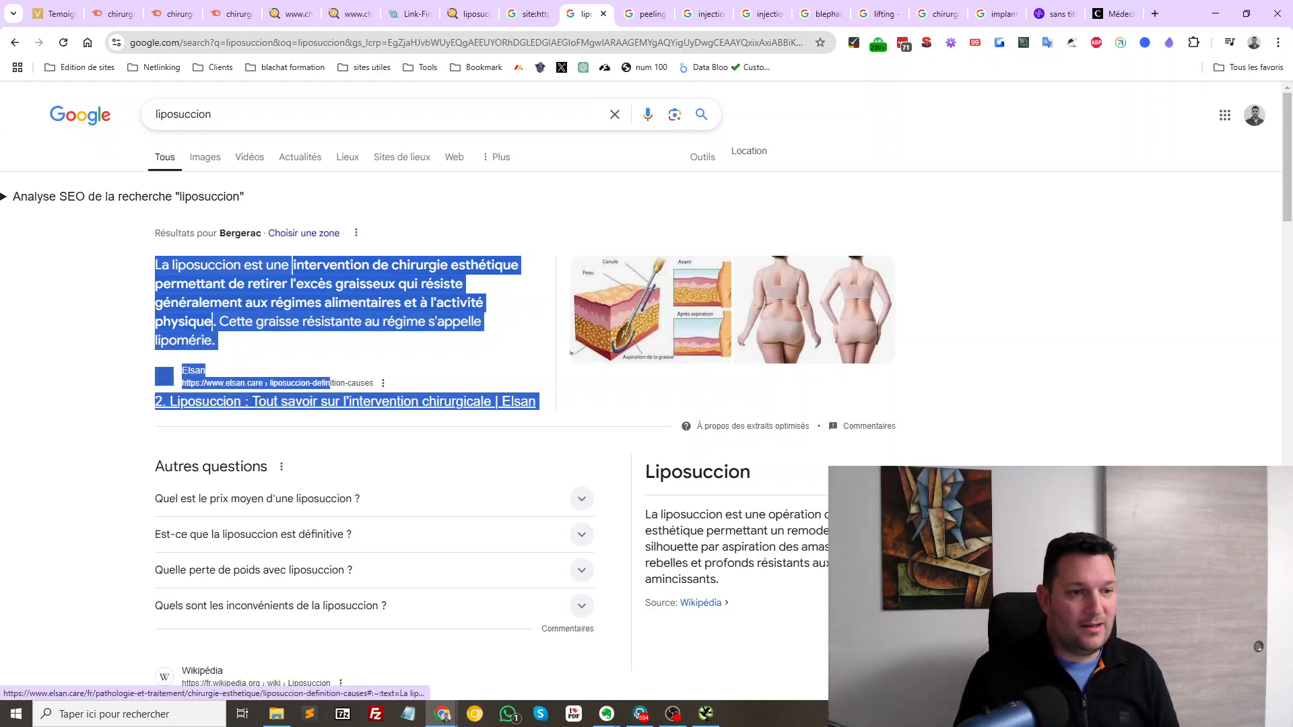
Open Elsan's liposuccion article, skim its sections including the results heading, then close its tab
left_click(331, 385)
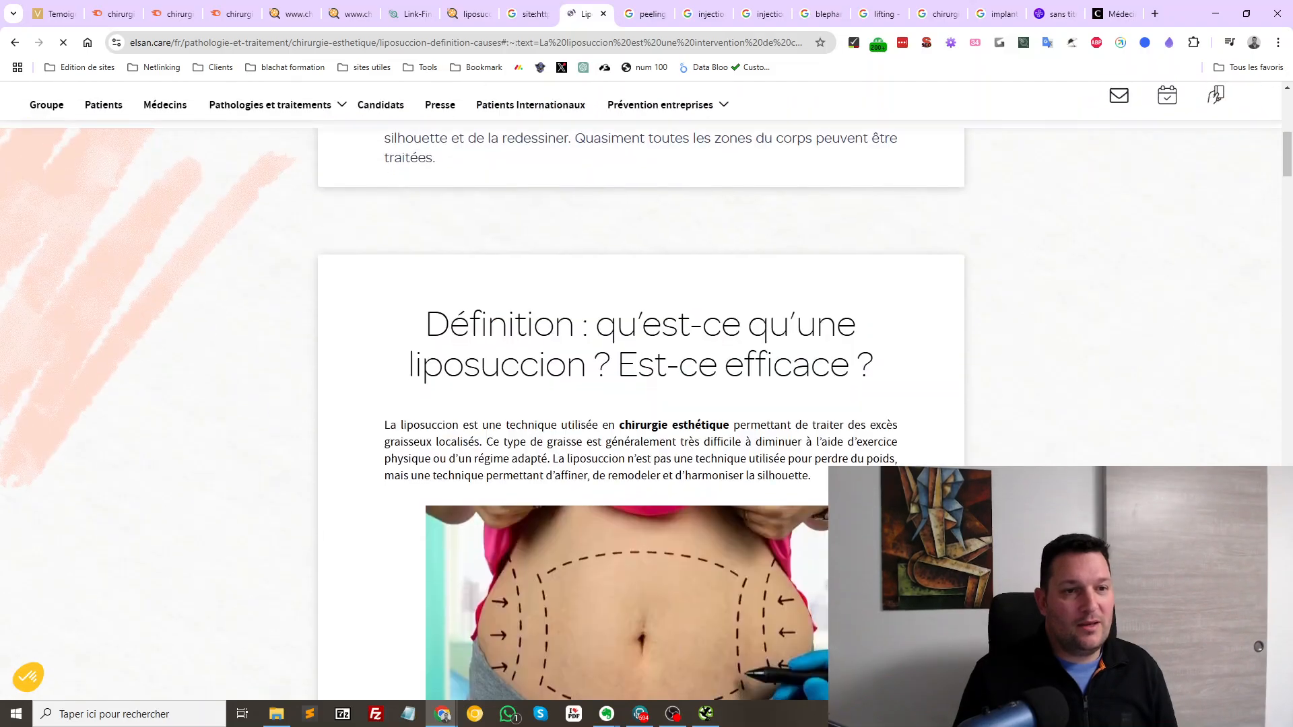
scroll(471, 404, "down", 20)
left_click_drag(475, 389, 743, 472)
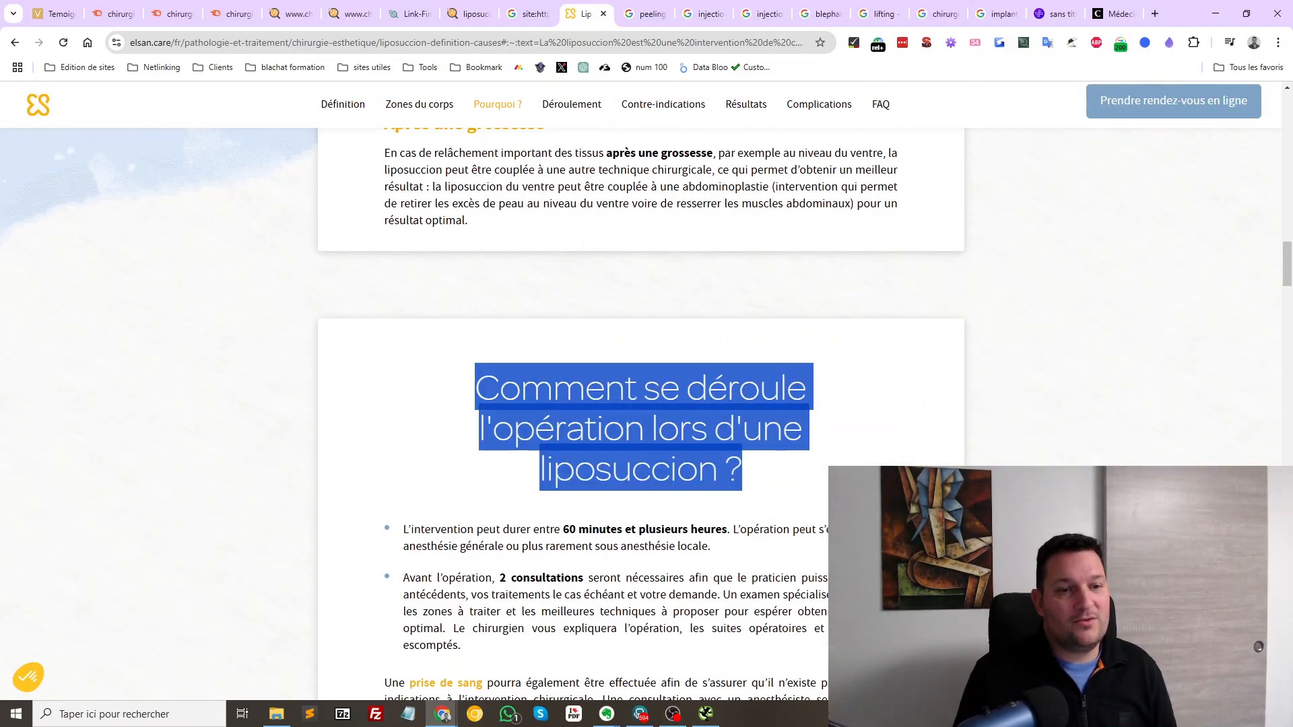
scroll(640, 404, "down", 20)
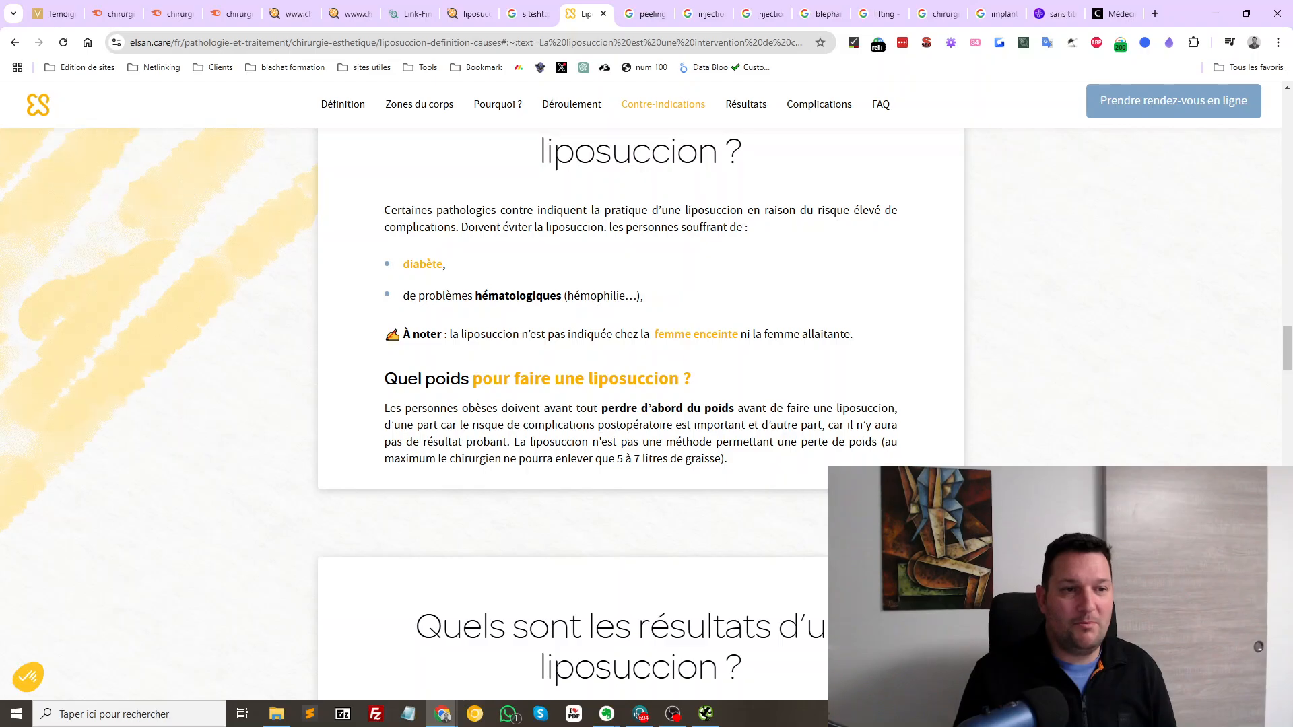
scroll(639, 404, "down", 7)
left_click_drag(413, 177, 838, 276)
scroll(839, 275, "down", 7)
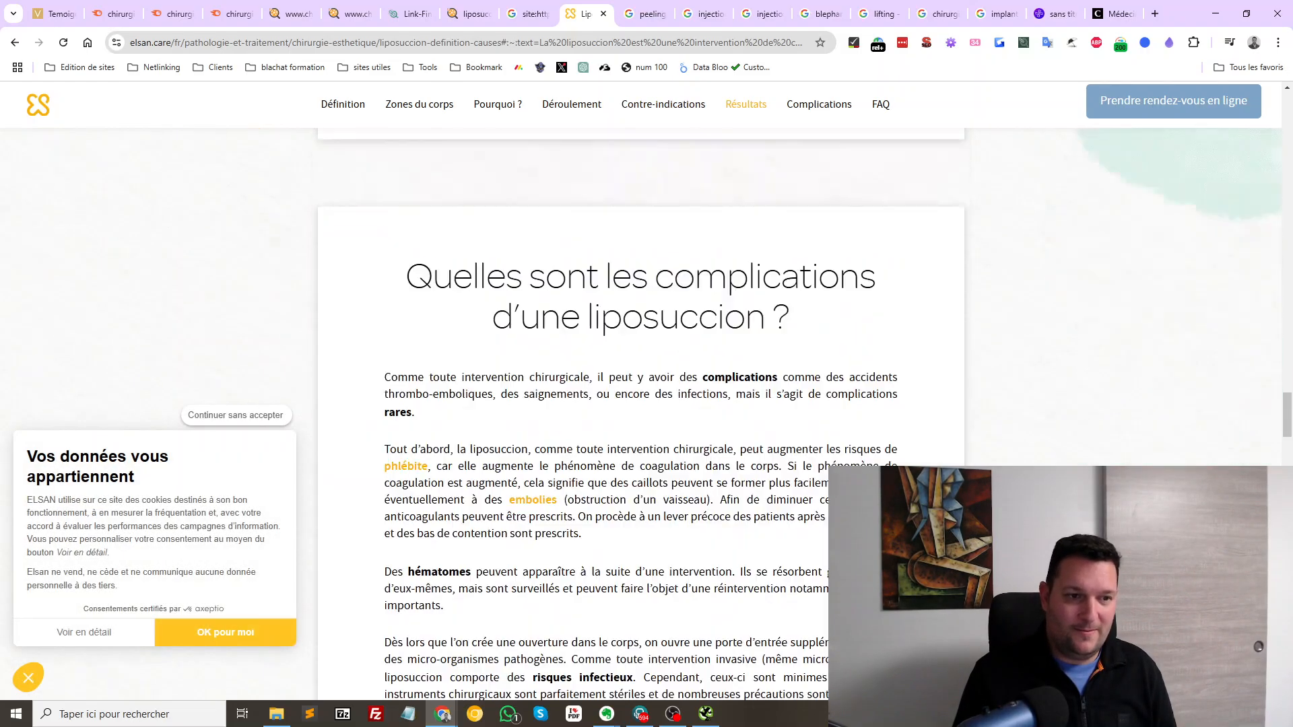
scroll(640, 405, "down", 15)
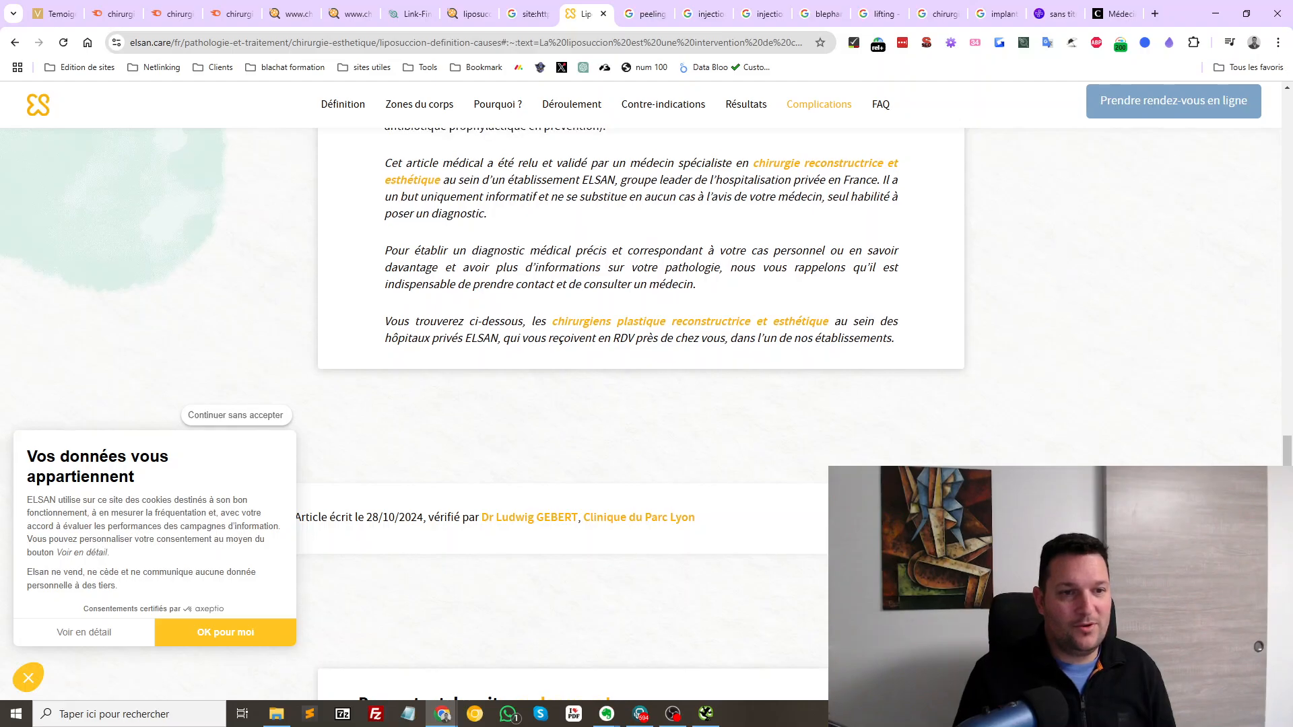
scroll(639, 404, "up", 20)
scroll(639, 404, "up", 15)
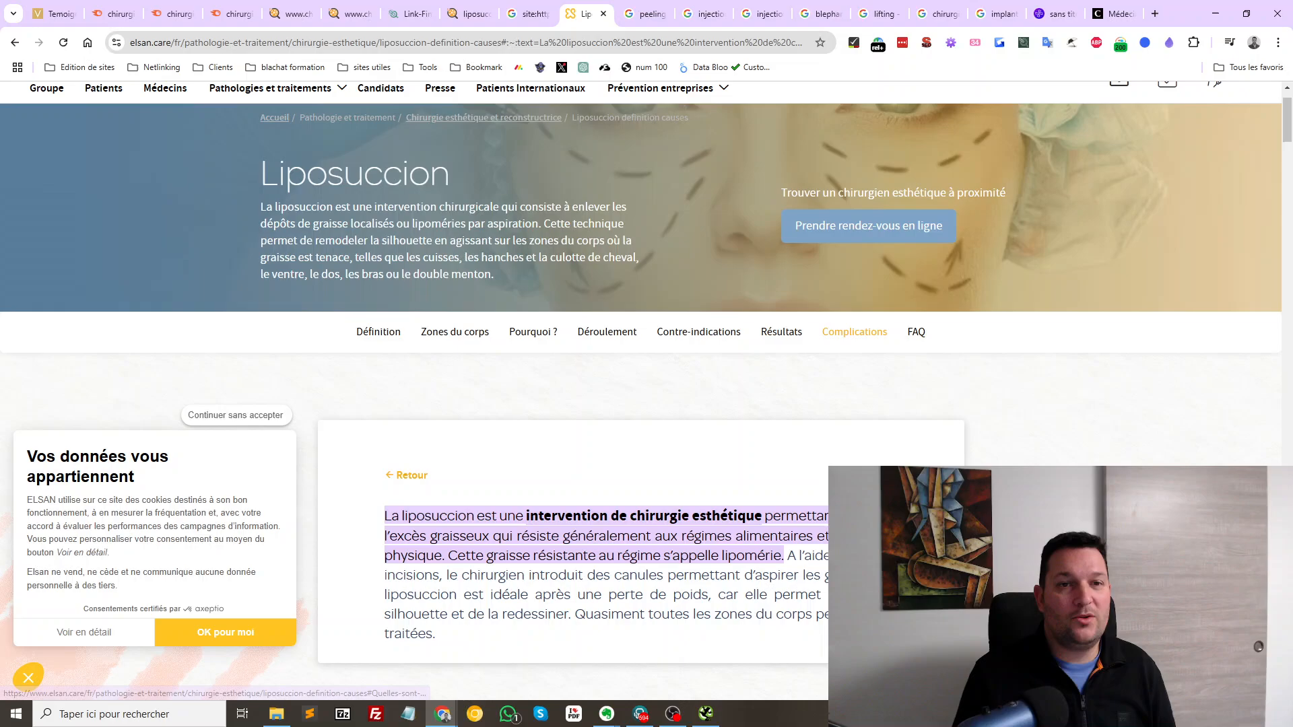
left_click(603, 14)
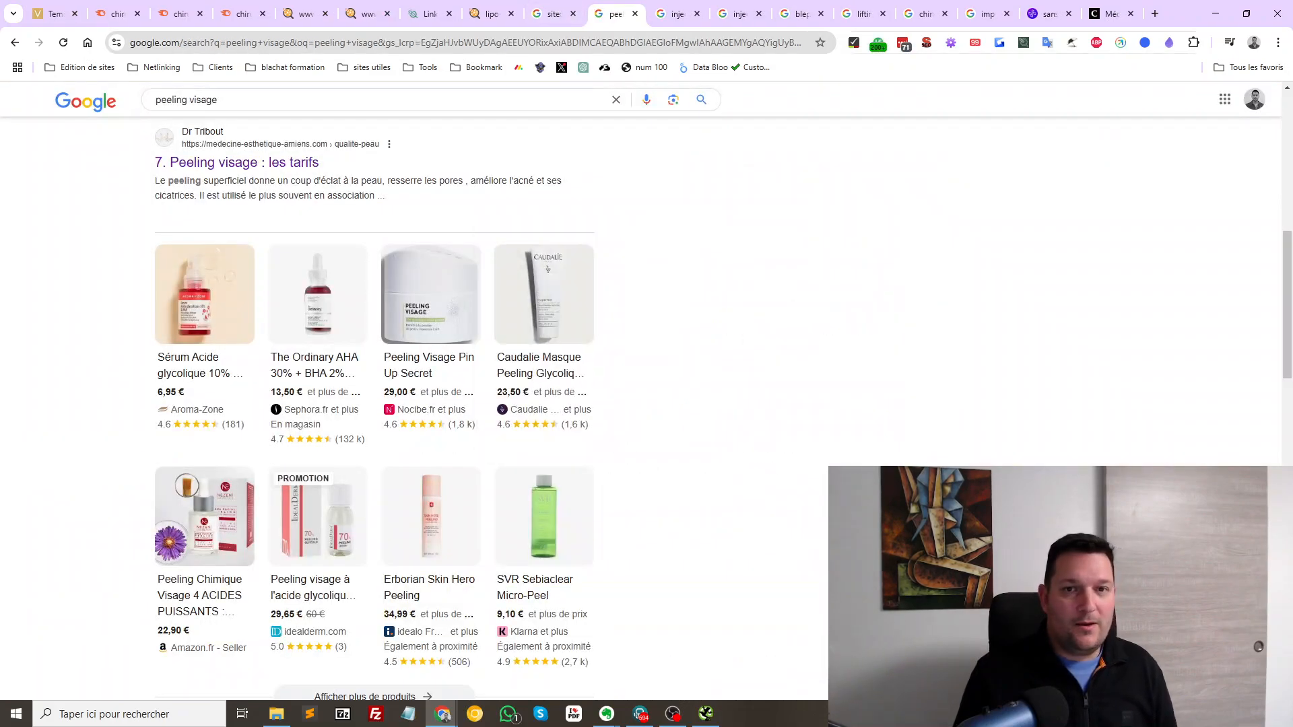
Reopen the closed Elsan page from Chrome's history and navigate to the liposuccion results
left_click(1278, 43)
mouse_move(1086, 189)
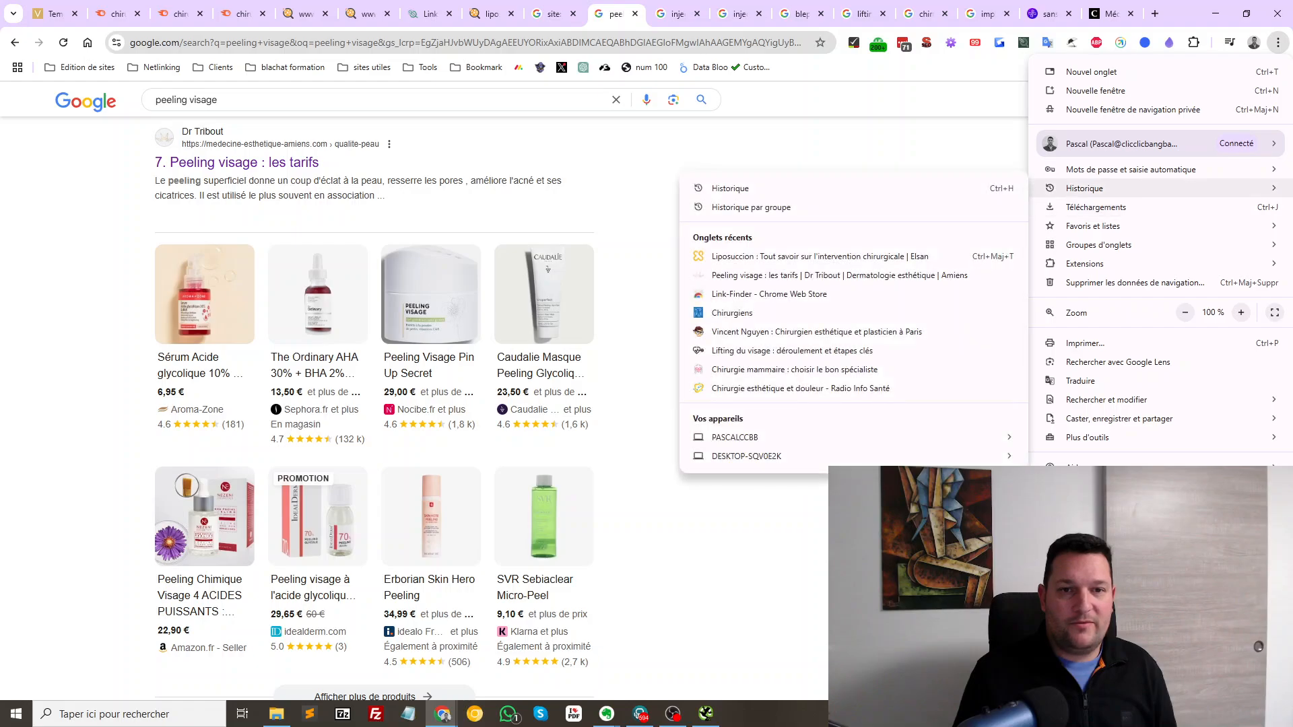
left_click(896, 256)
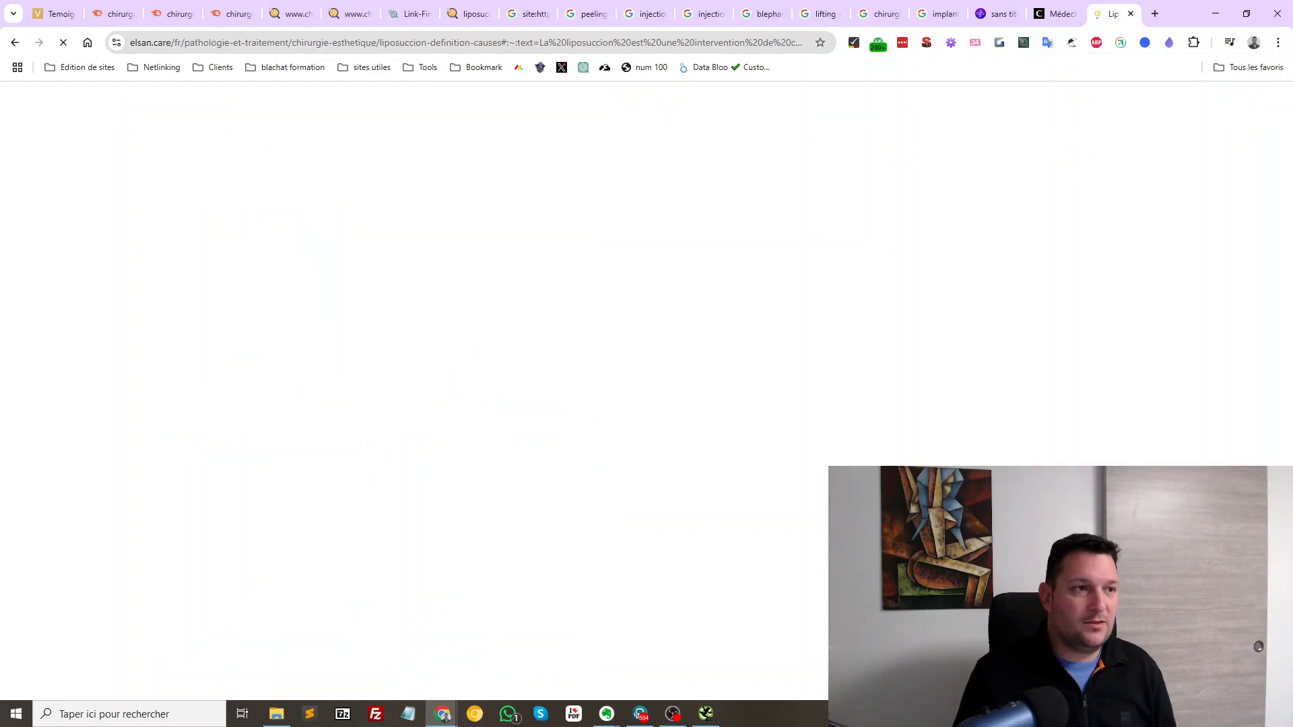
left_click(15, 42)
left_click(15, 42)
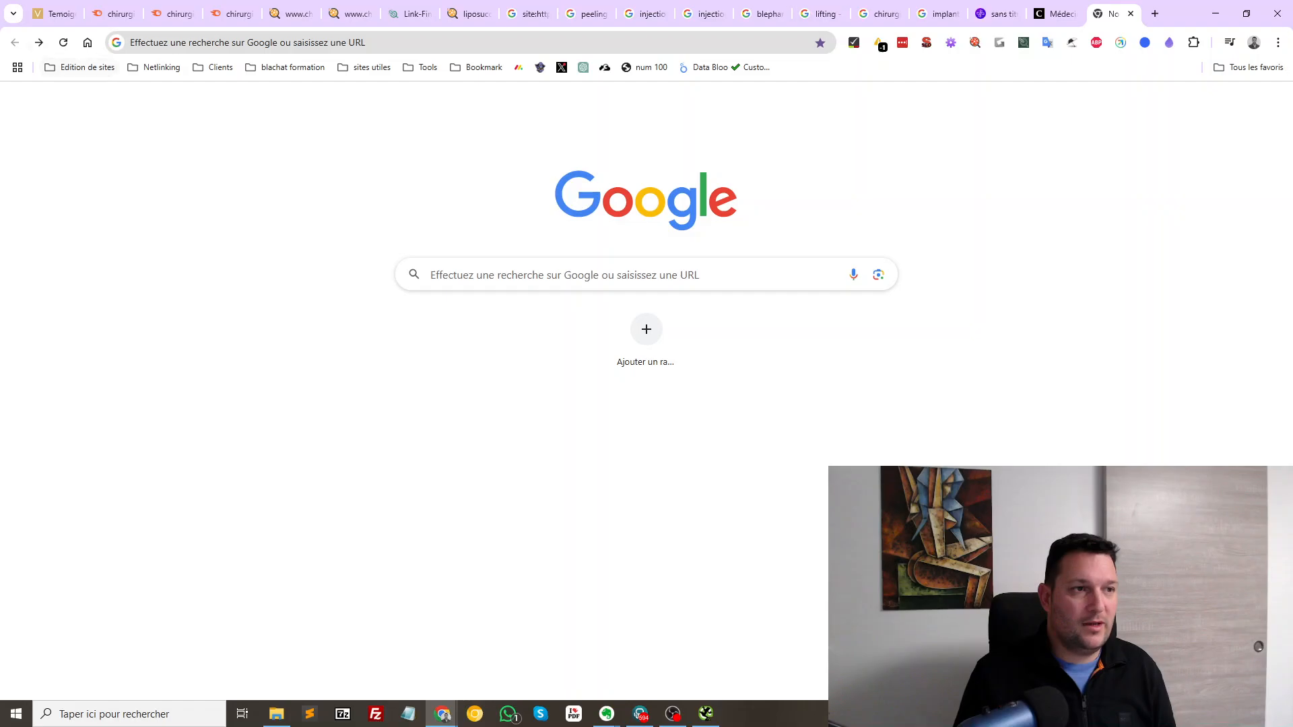
left_click(39, 42)
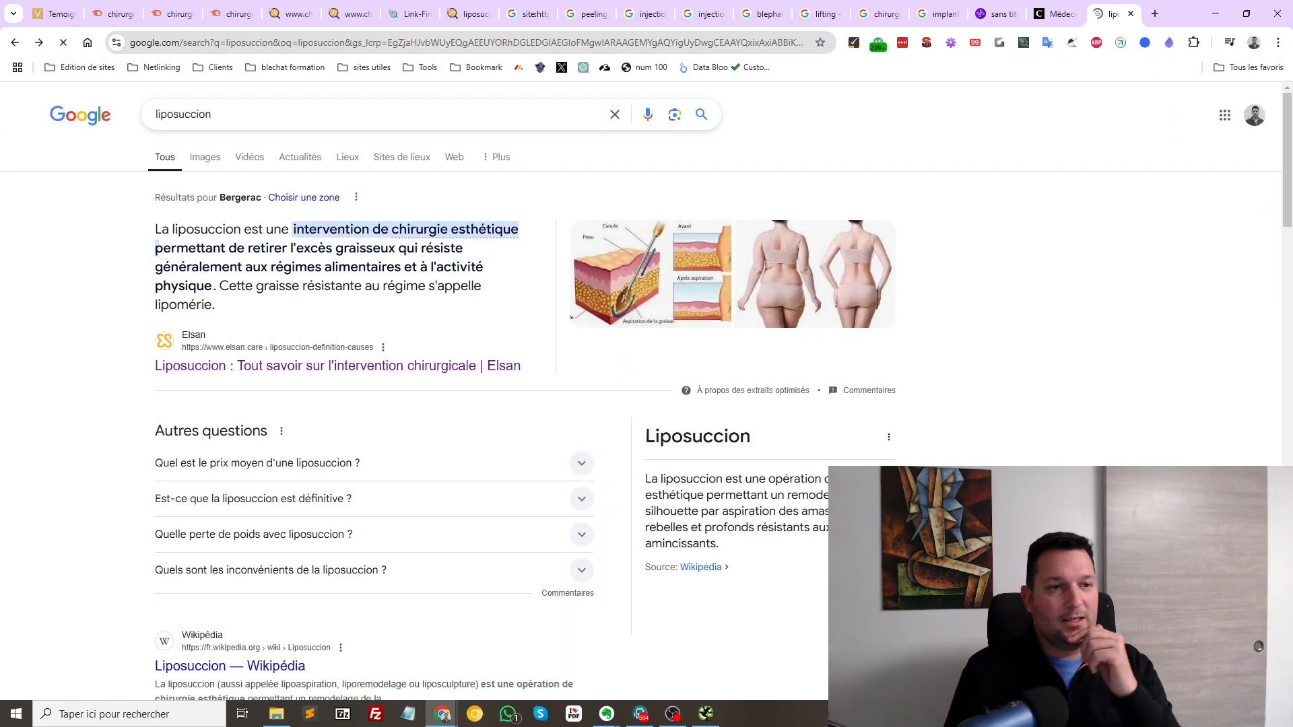
Scroll down the liposuccion results, selecting result 12's listing and result 10's price snippet
scroll(377, 404, "down", 8)
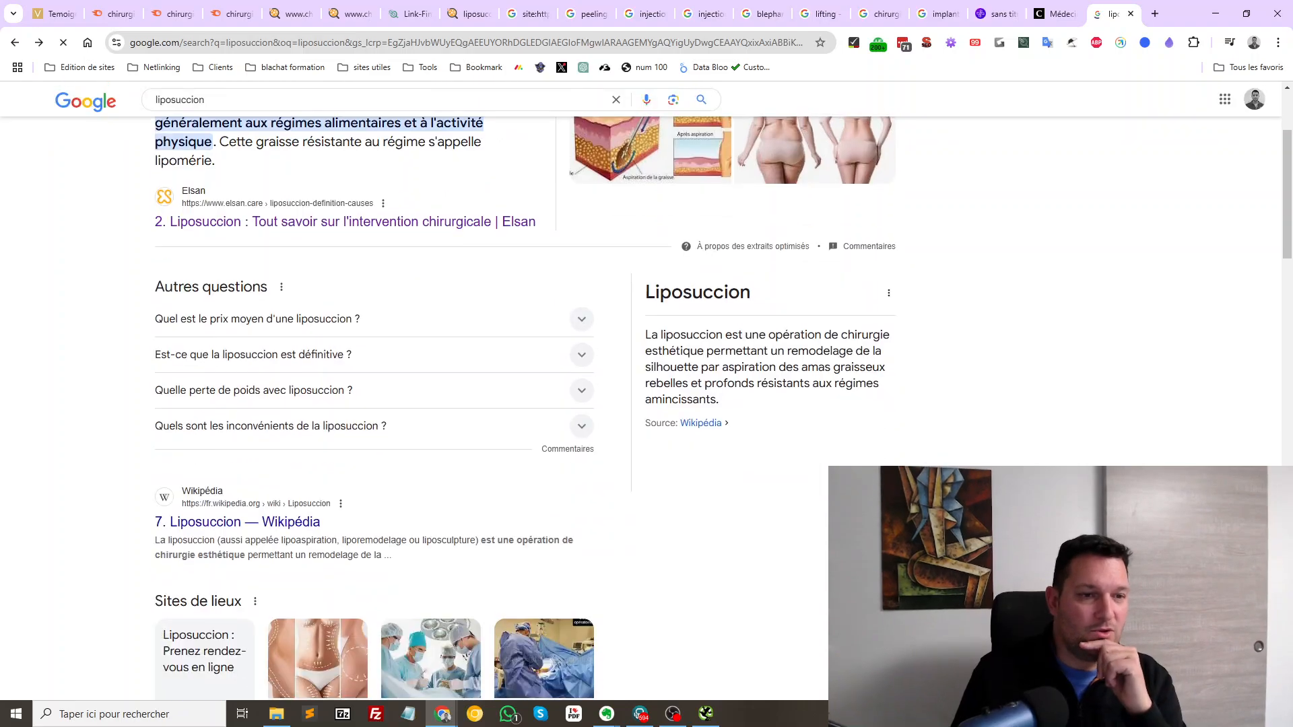
scroll(377, 405, "up", 8)
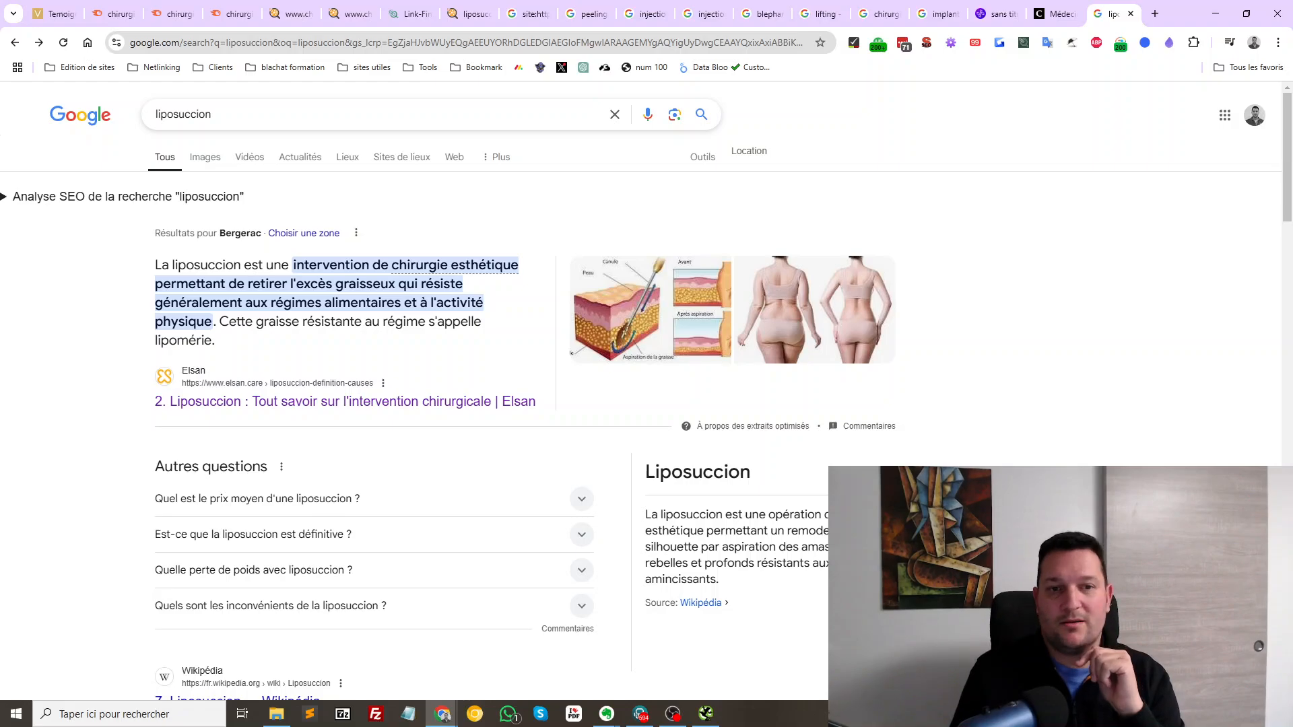
scroll(421, 353, "down", 8)
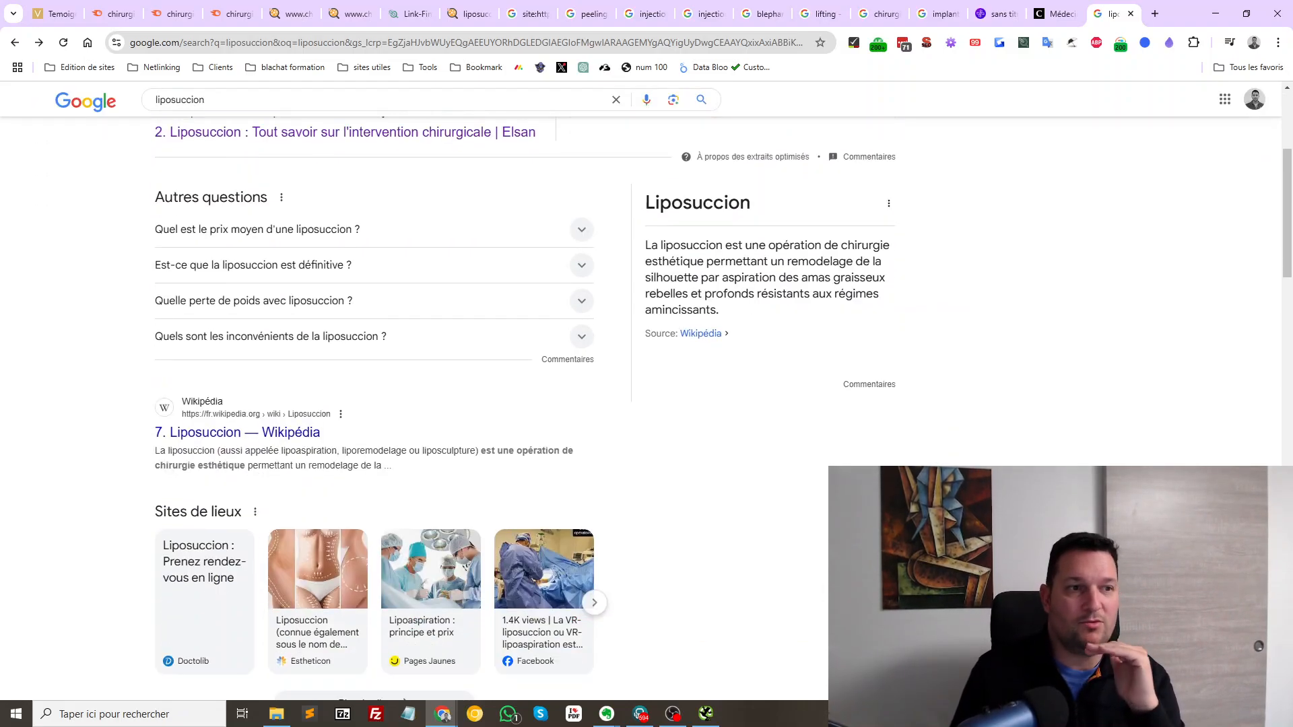
scroll(421, 353, "down", 10)
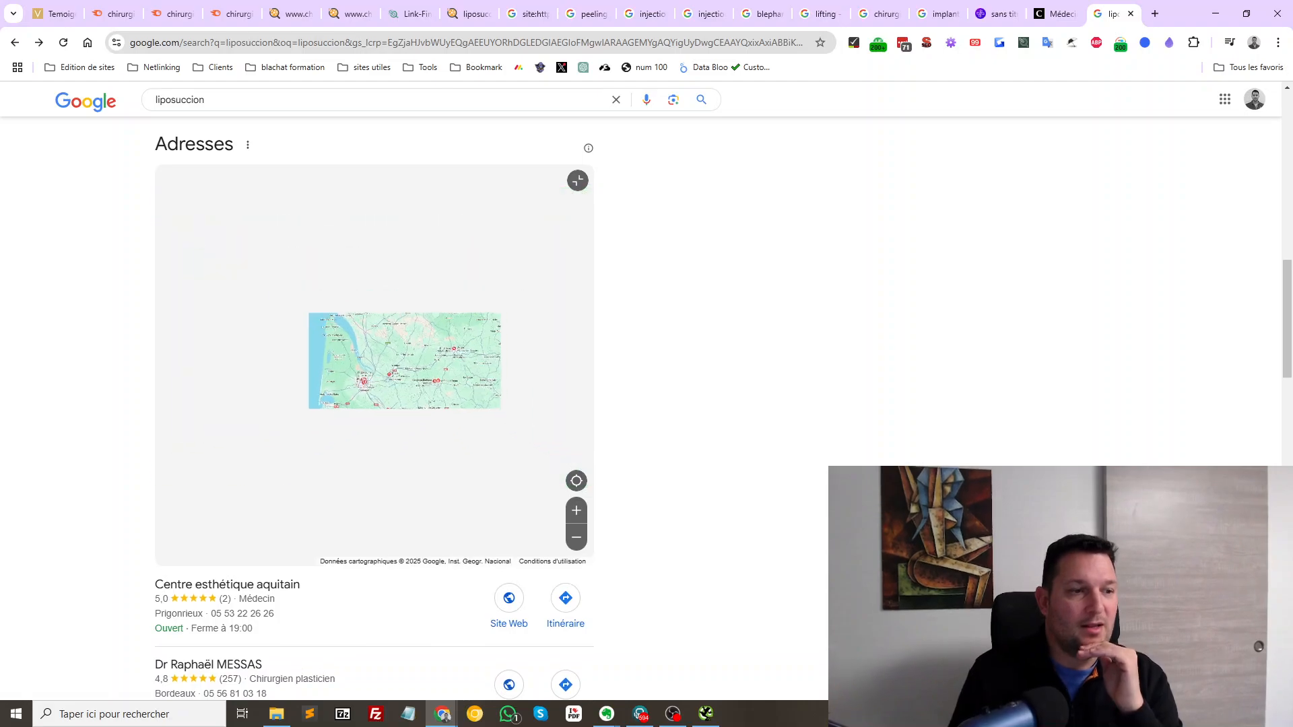
scroll(377, 404, "down", 4)
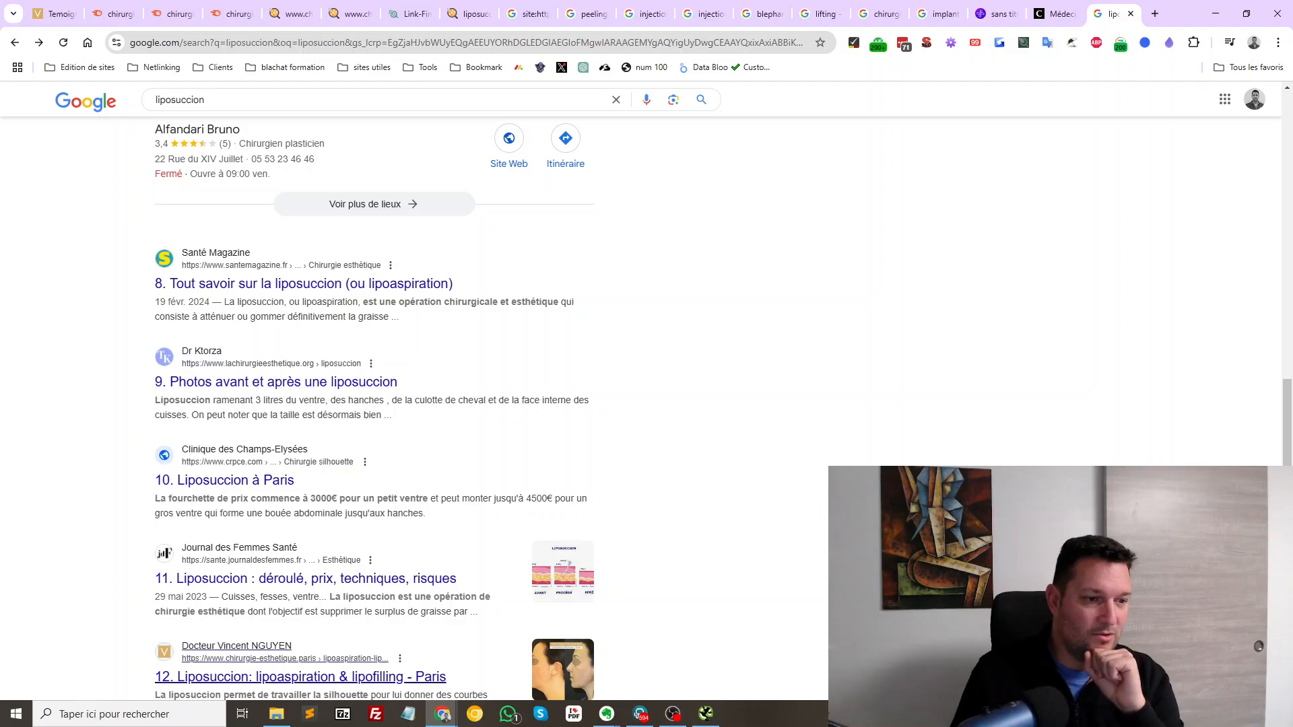
scroll(377, 404, "down", 3)
left_click_drag(380, 531, 176, 466)
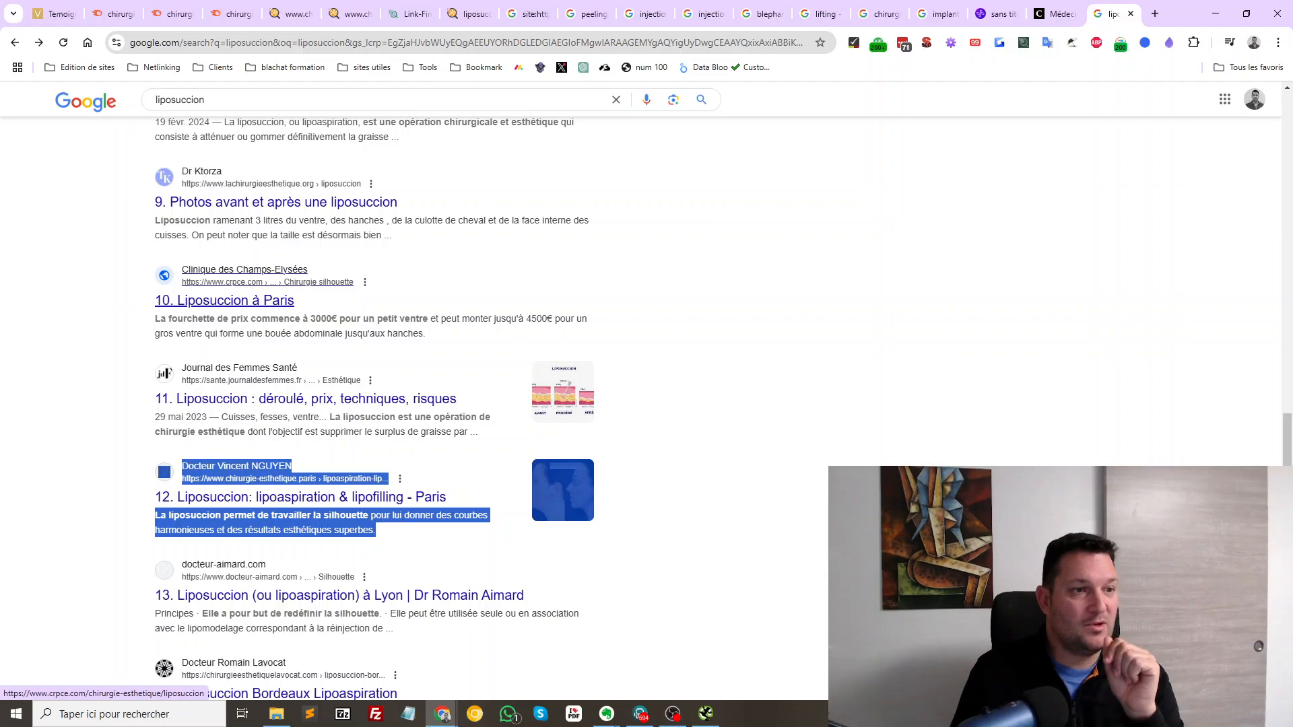
left_click_drag(385, 333, 205, 269)
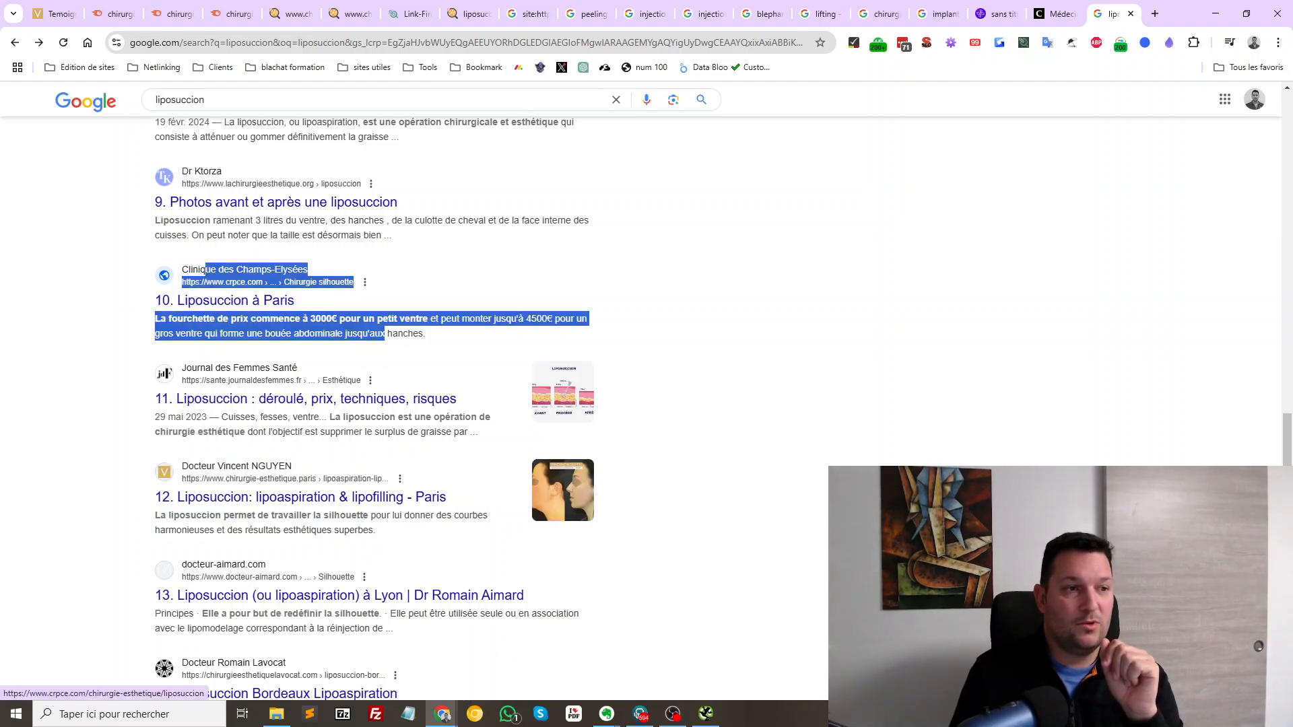
Continue to the local Adresses map of surgeons and select result 15's listing
scroll(373, 404, "up", 5)
scroll(206, 358, "down", 3)
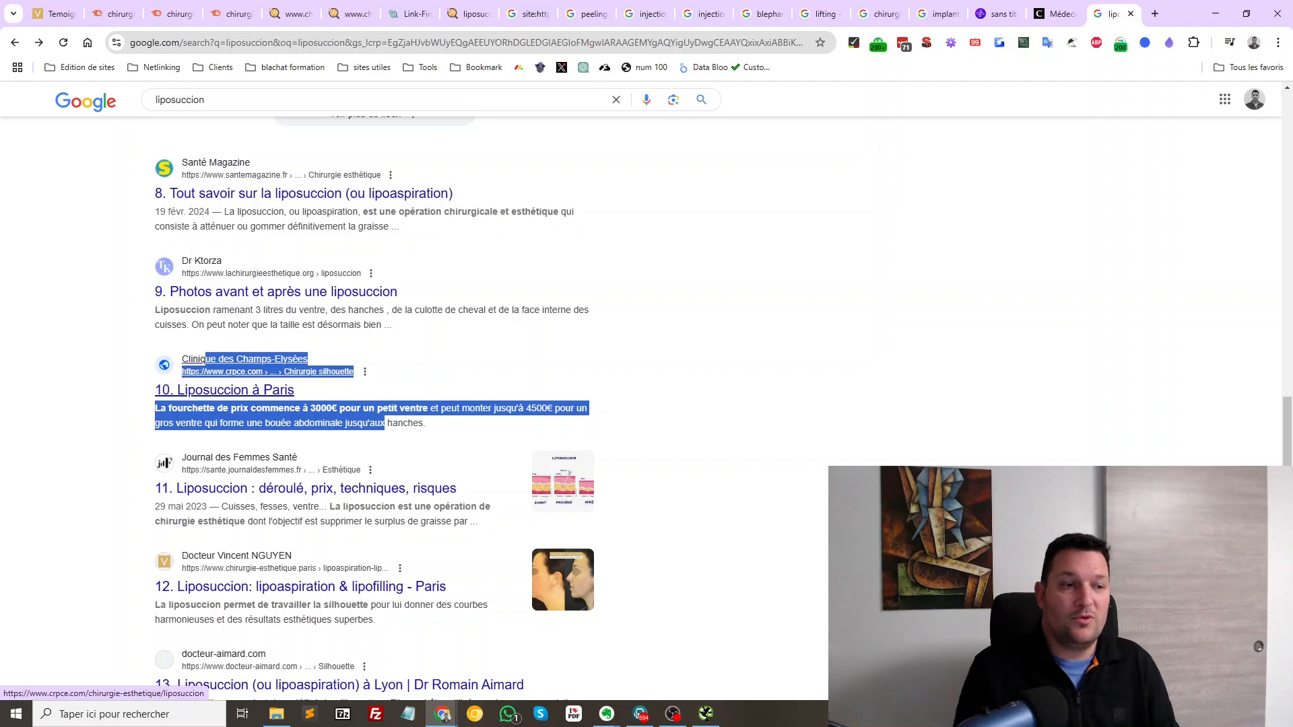
left_click_drag(466, 490, 404, 523)
scroll(402, 533, "down", 6)
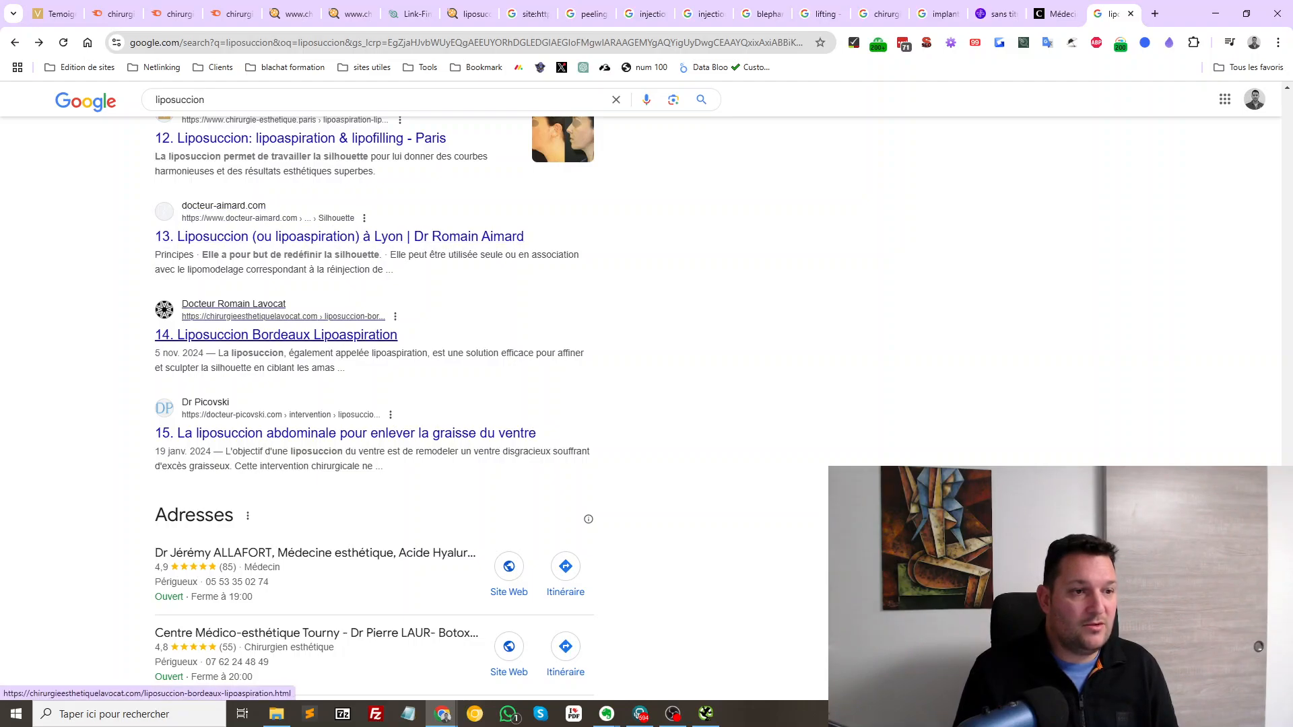
left_click_drag(404, 468, 183, 433)
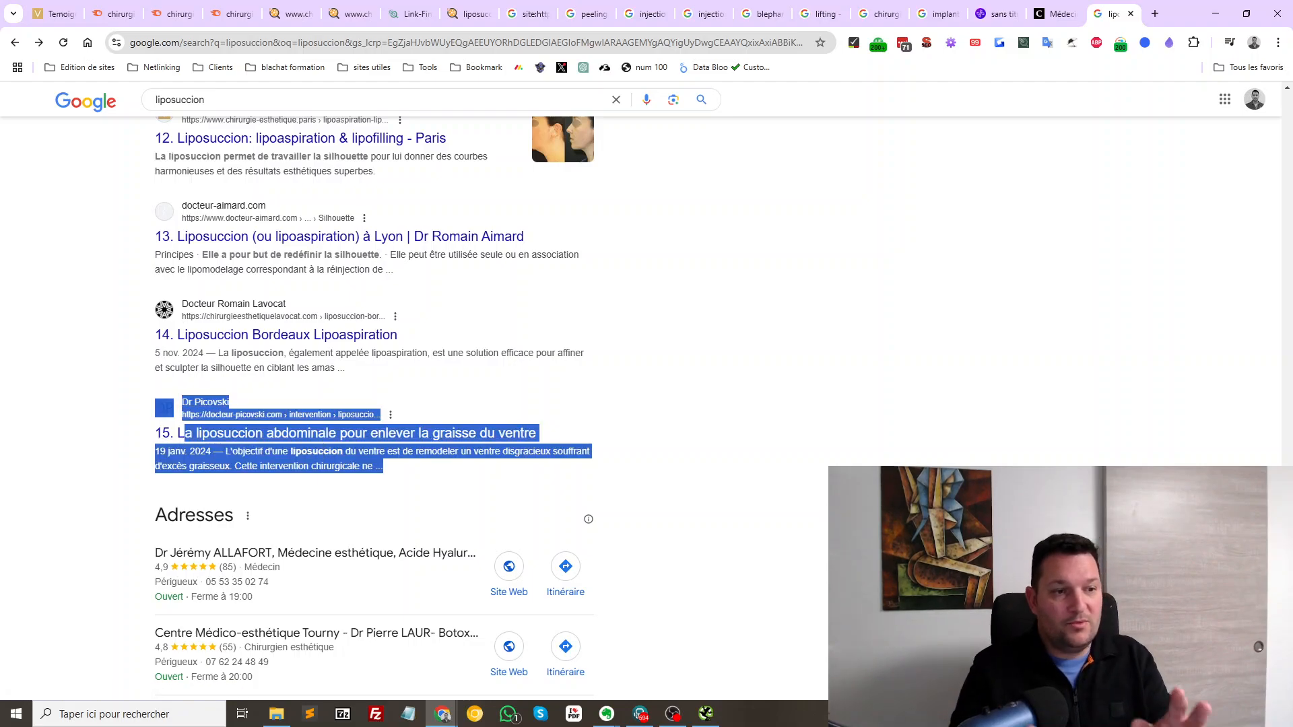
scroll(374, 404, "up", 15)
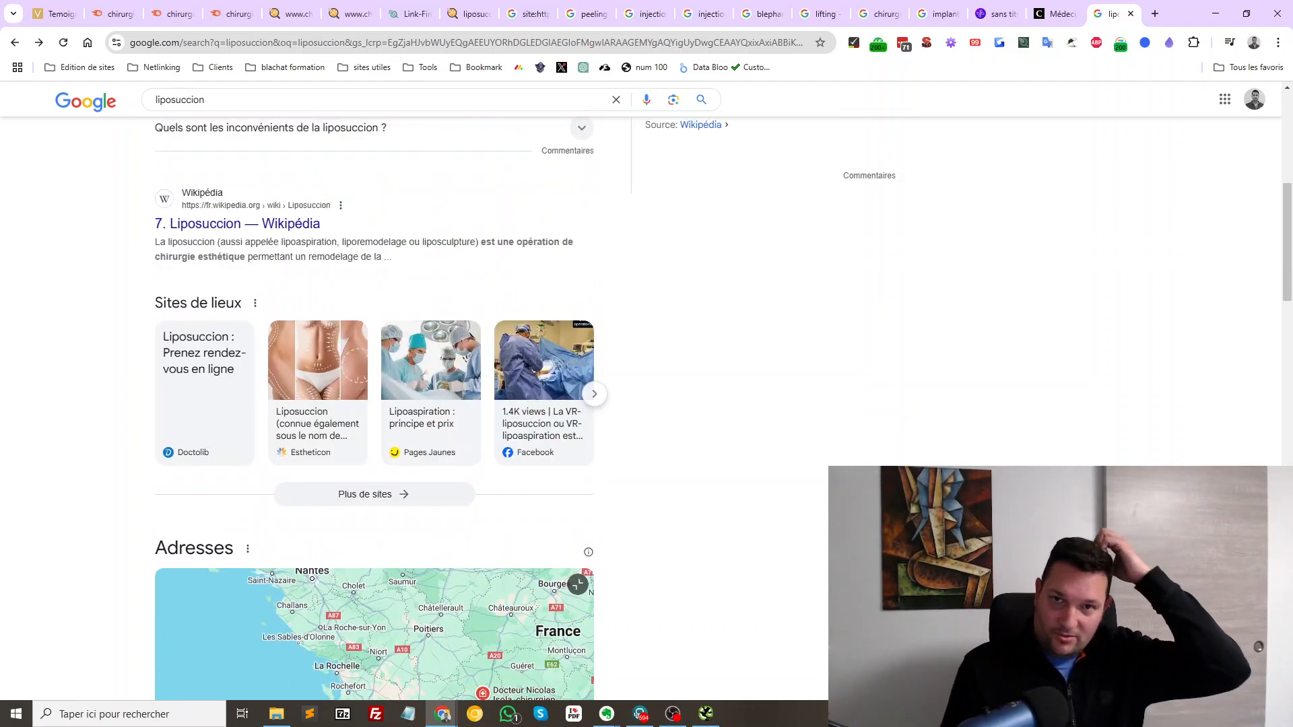
scroll(374, 404, "down", 4)
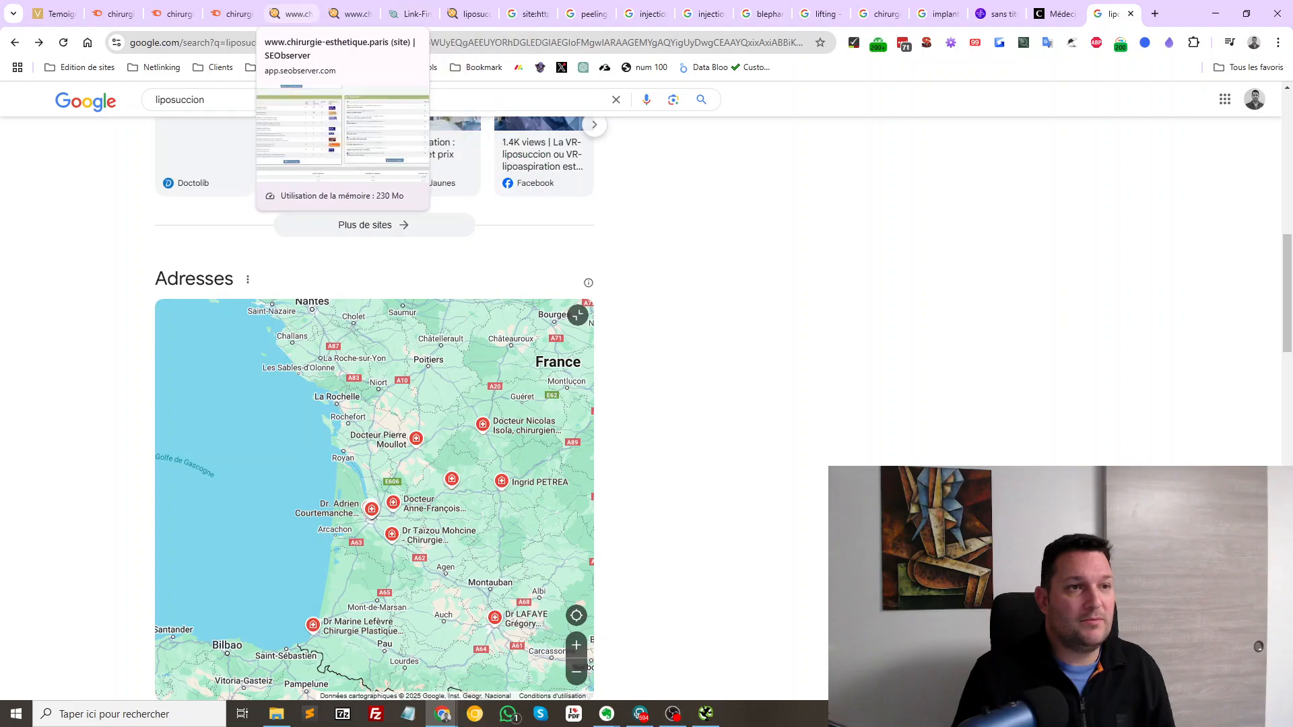
Look over the site overview and top backlinks, then bring up the year-apart liposuccion ranking comparison
left_click(291, 13)
scroll(957, 346, "up", 15)
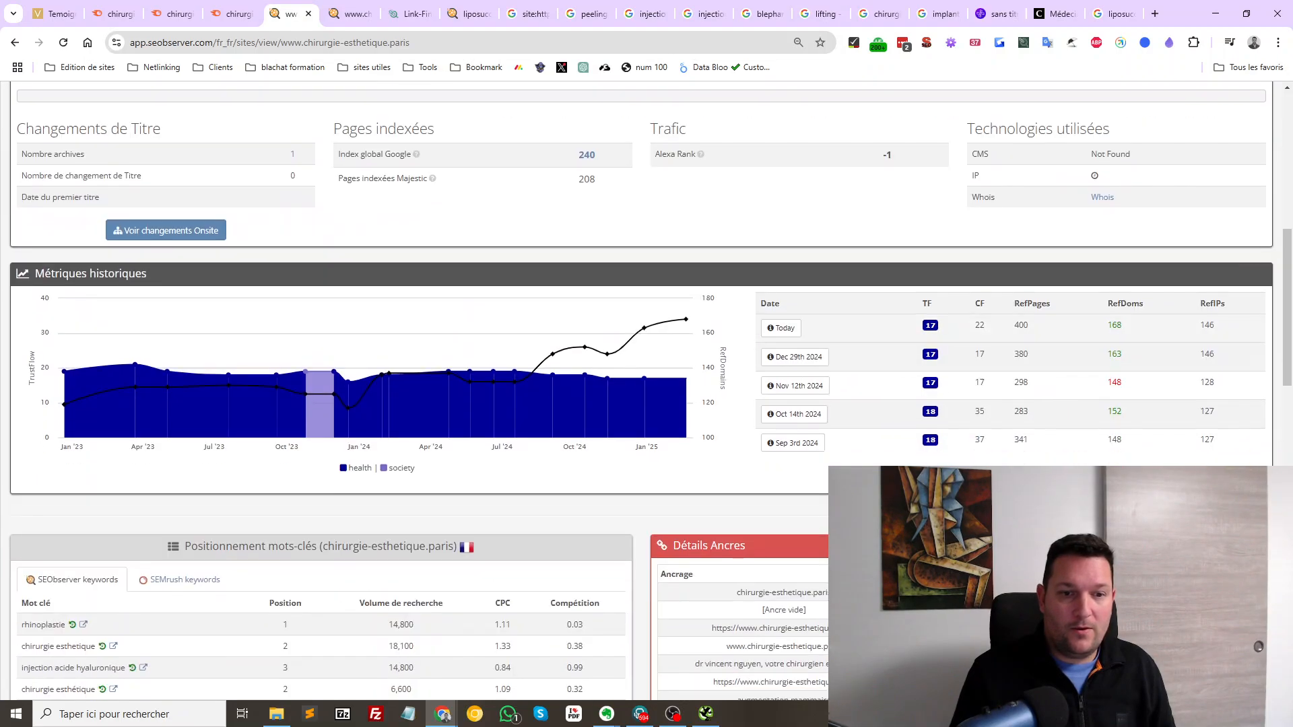
scroll(646, 337, "down", 8)
left_click(350, 13)
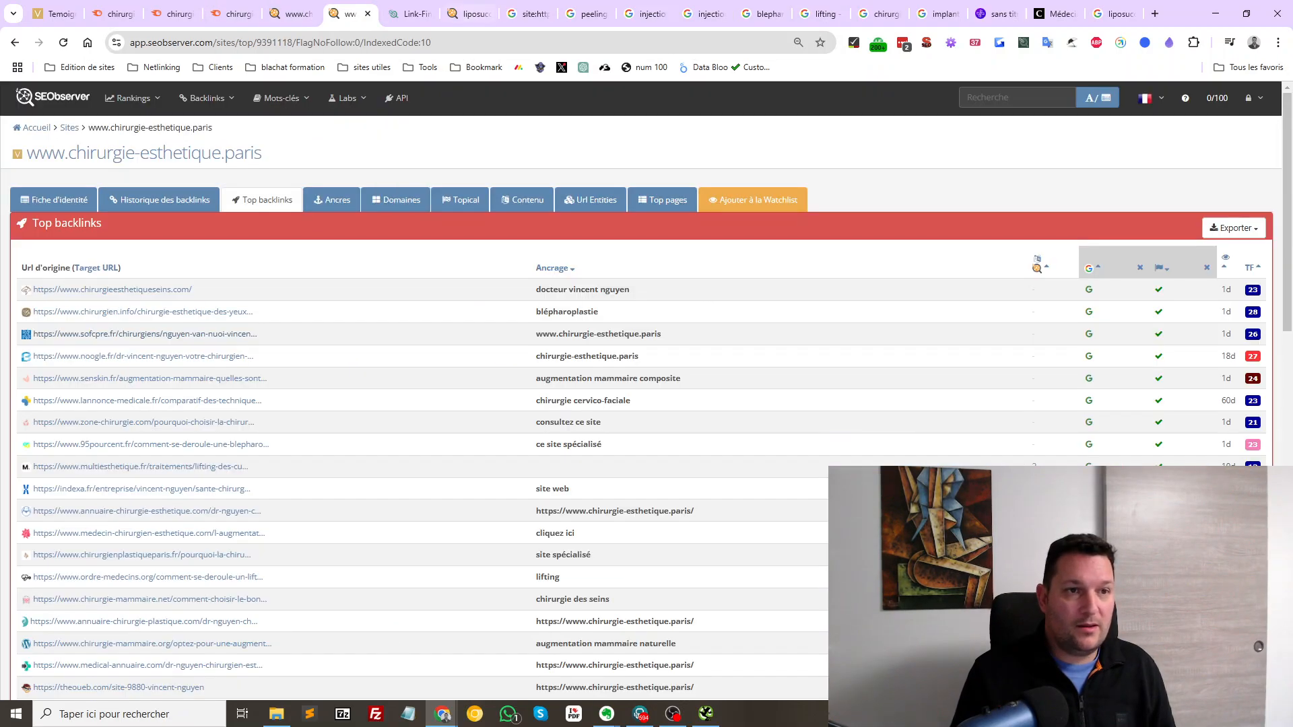
left_click(470, 13)
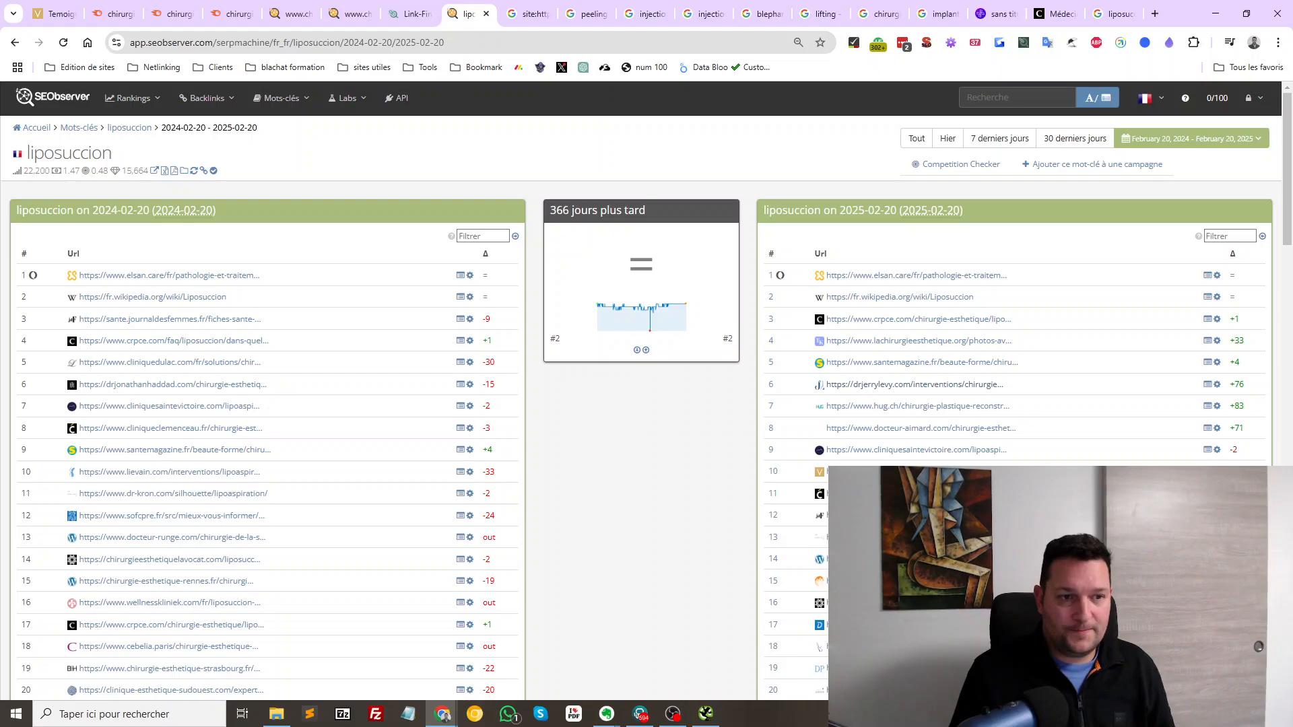
scroll(270, 337, "down", 2)
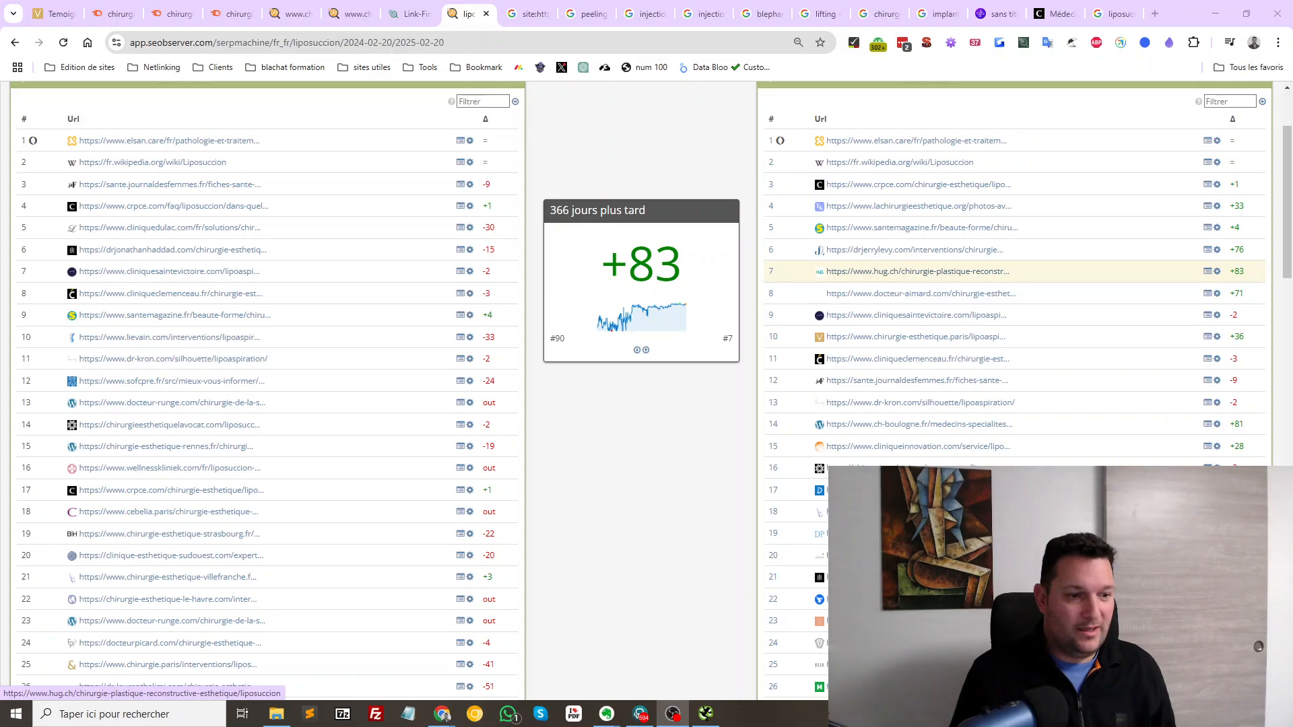
Open five rising competitor pages, including hug.ch and drjerrylevy.com, in background tabs and view the HUG page
middle_click(917, 272)
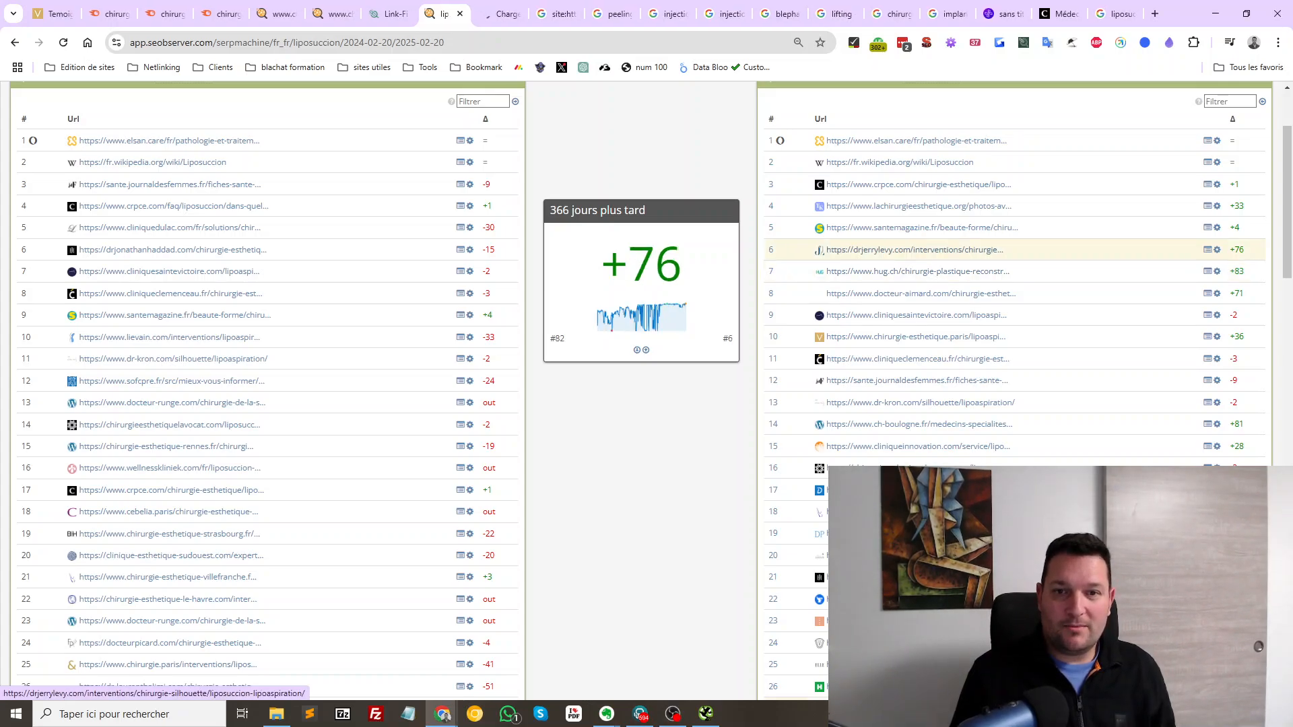
middle_click(916, 250)
middle_click(917, 207)
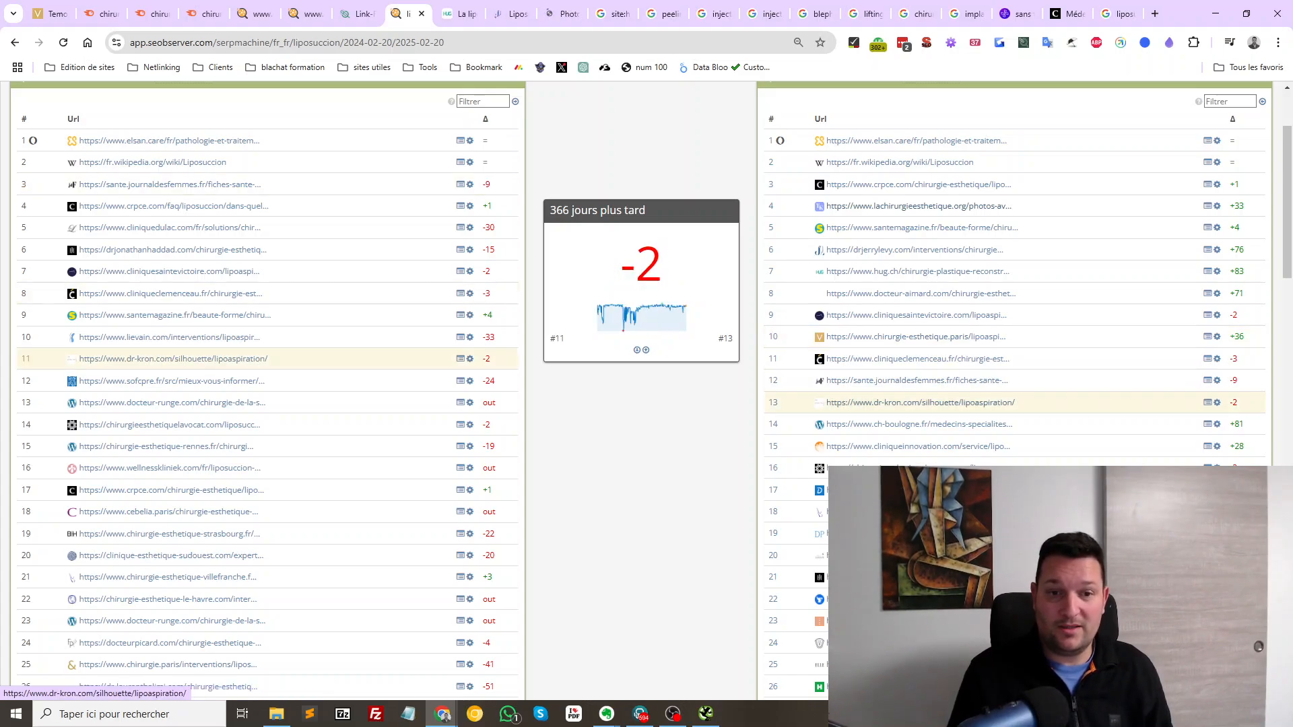
middle_click(918, 425)
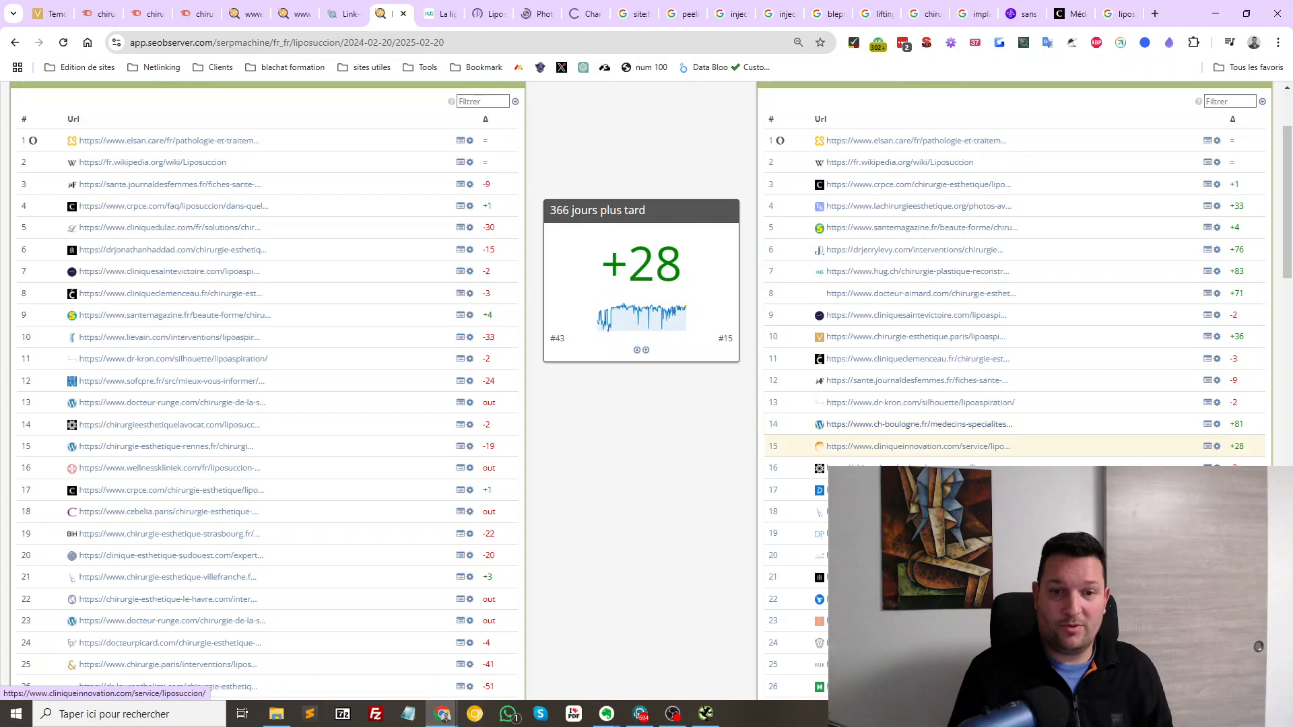
middle_click(917, 447)
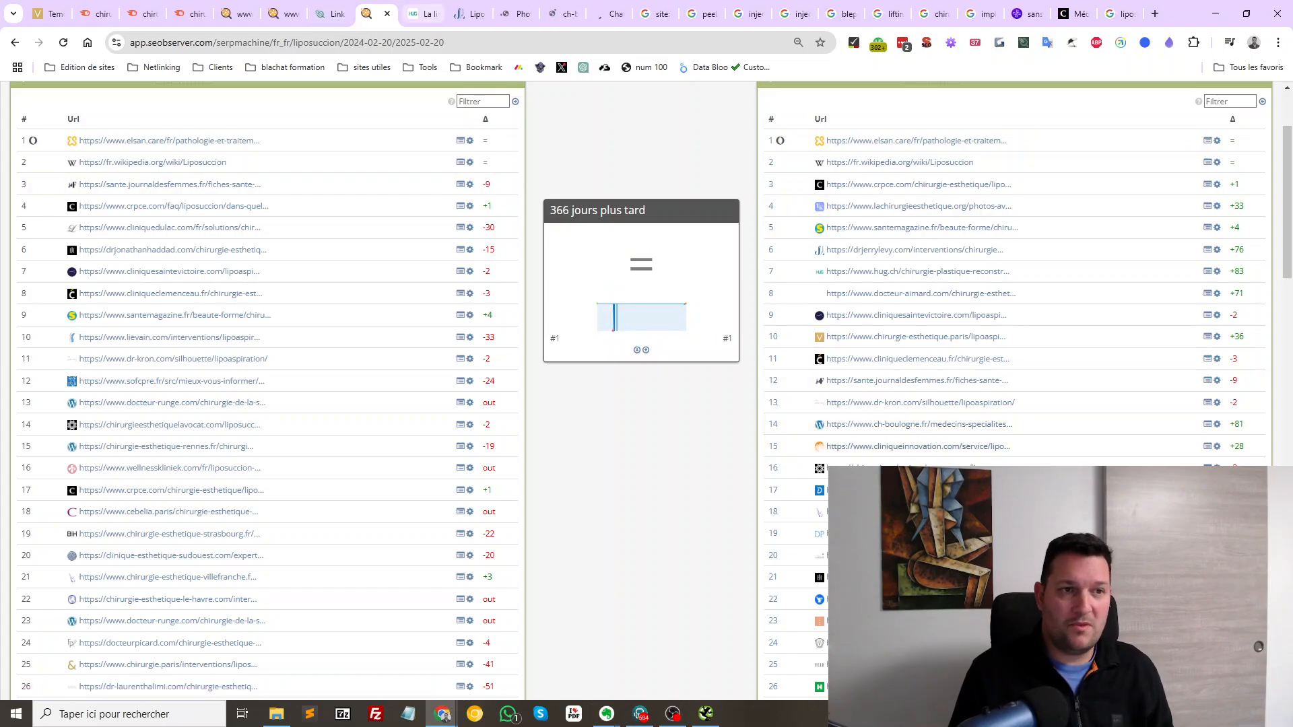
key("ctrl+Tab")
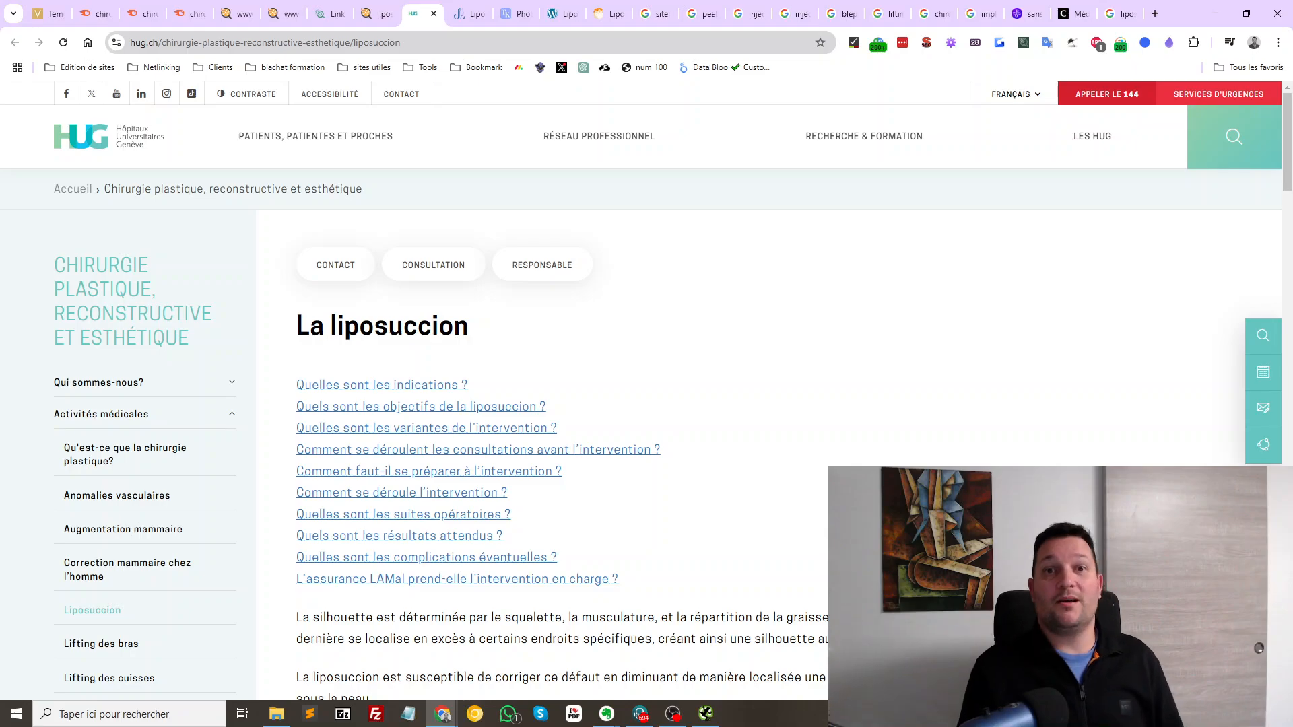
Select the 'La liposuccion' H1 heading on the hug.ch page to check its title
scroll(646, 434, "down", 3)
scroll(646, 434, "up", 3)
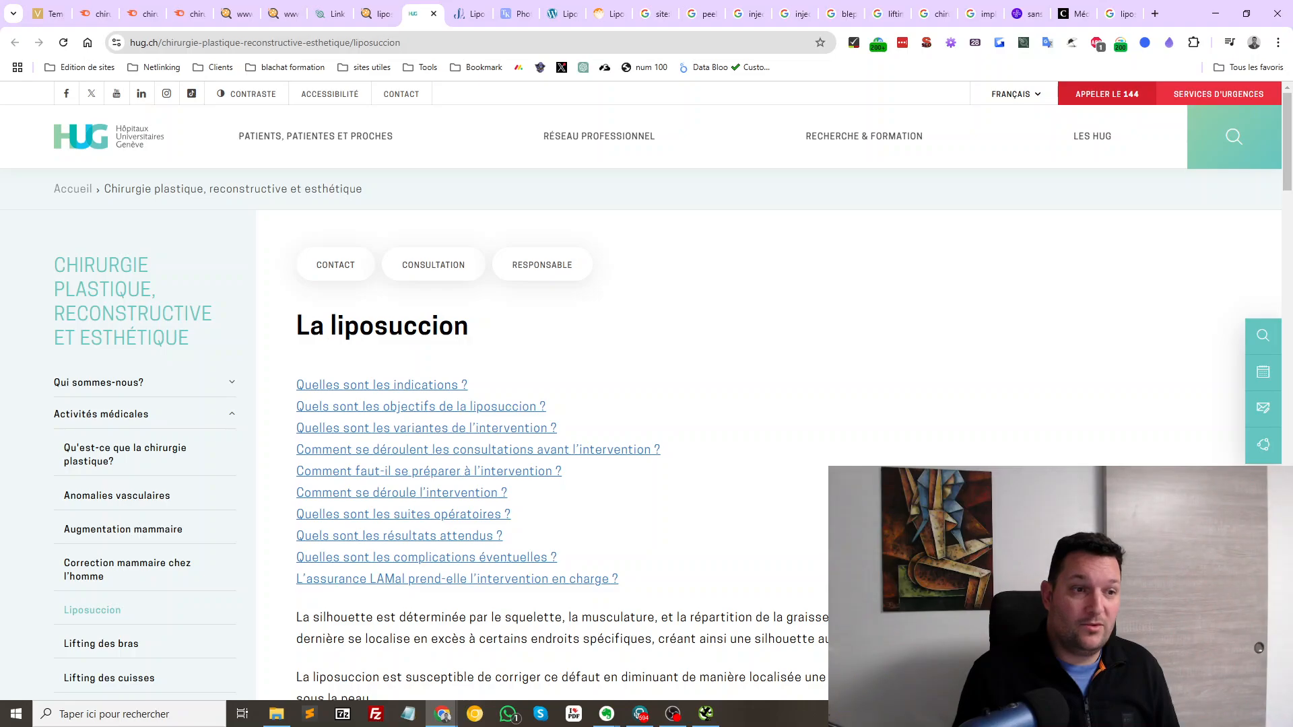
left_click_drag(297, 326, 470, 332)
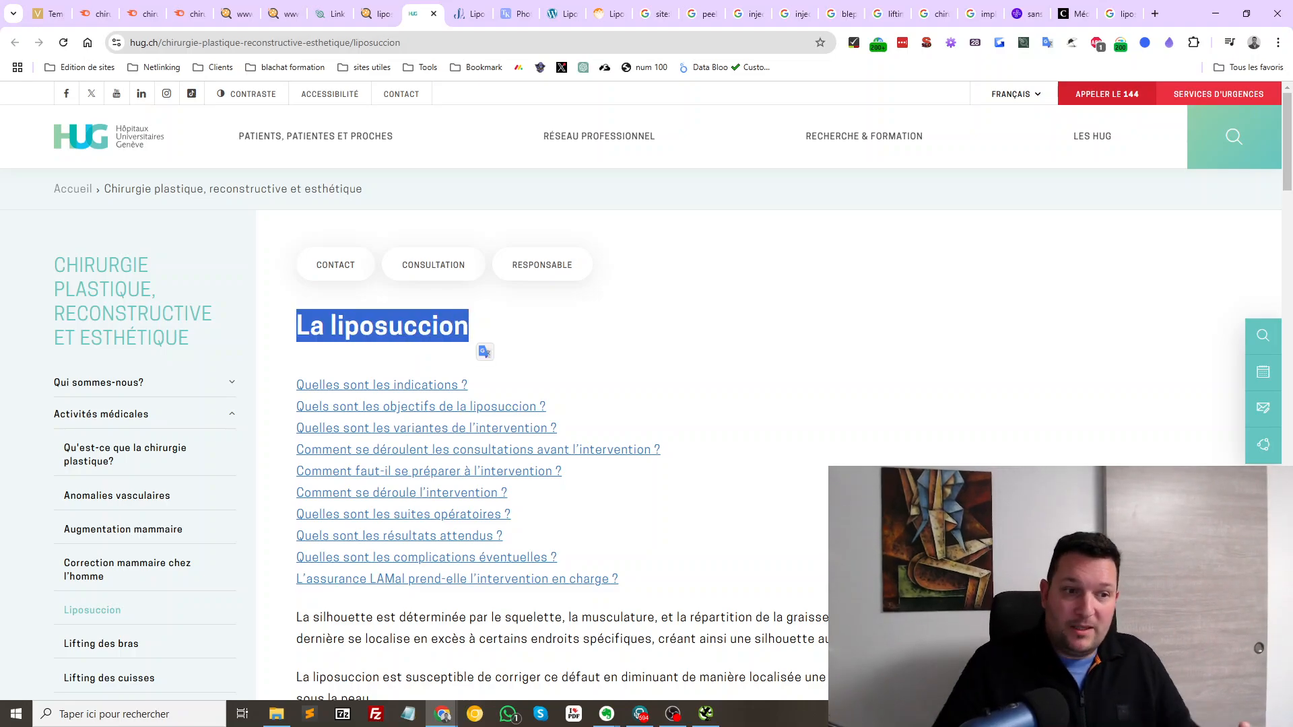
scroll(646, 404, "down", 3)
scroll(647, 404, "up", 3)
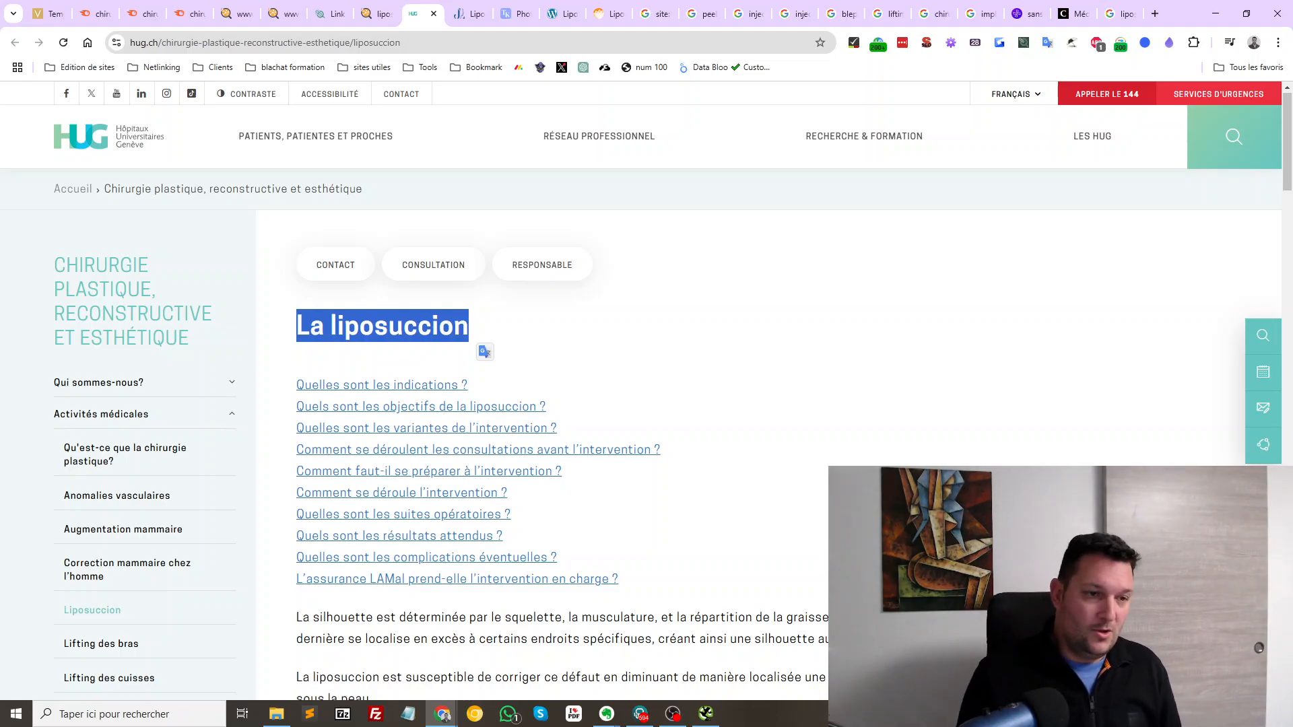
Read the HUG liposuccion article through its insurance section to the footer, then close the tab
scroll(606, 431, "down", 5)
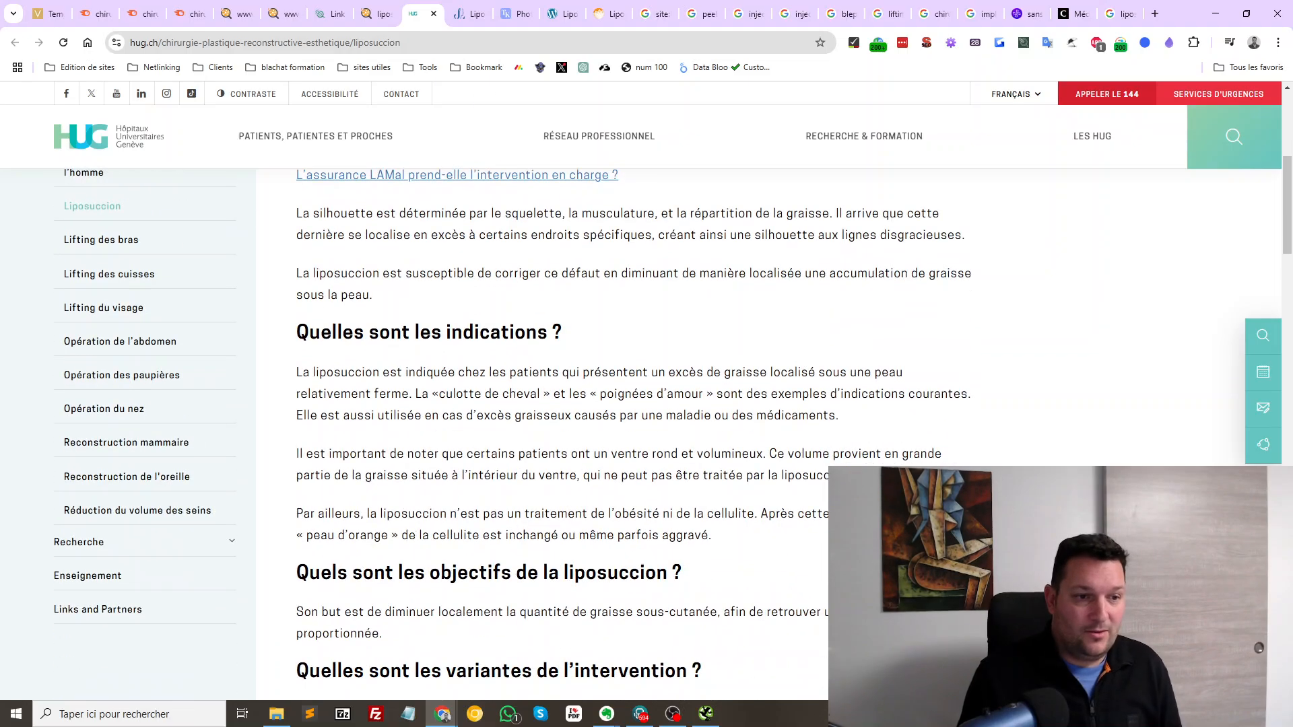
scroll(607, 430, "down", 4)
scroll(606, 432, "down", 12)
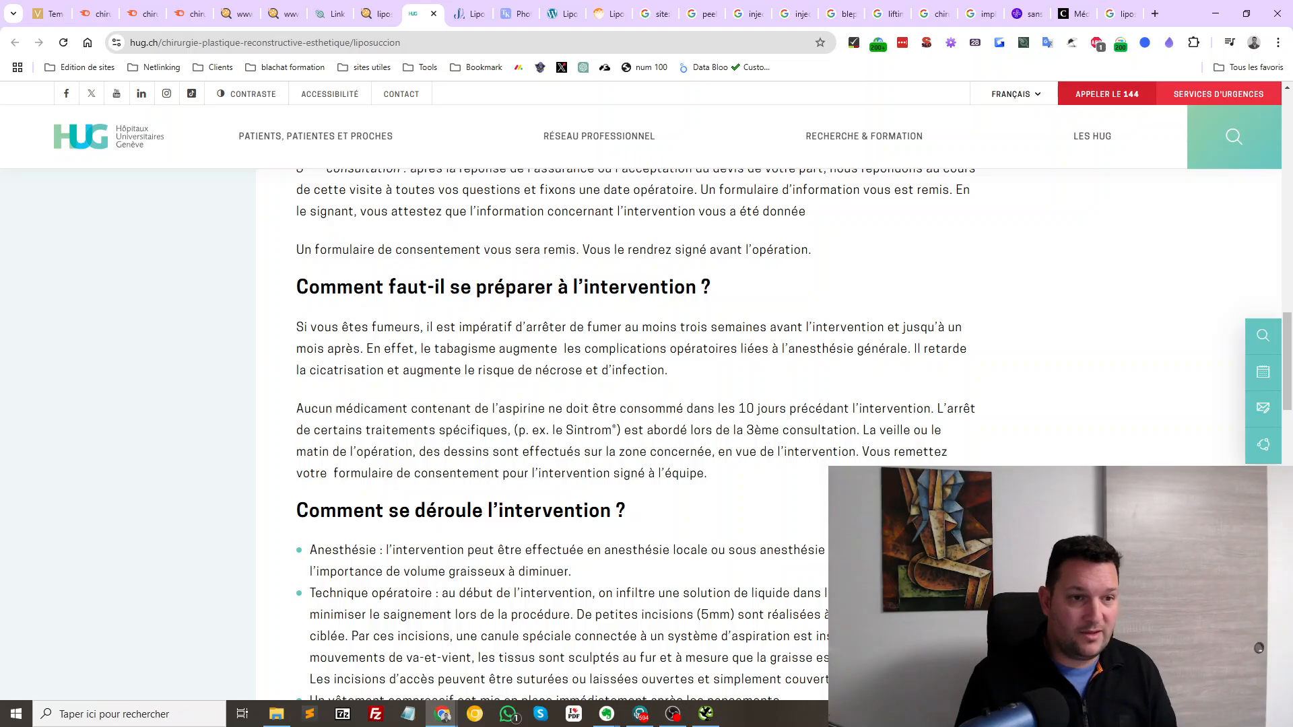
scroll(606, 431, "down", 15)
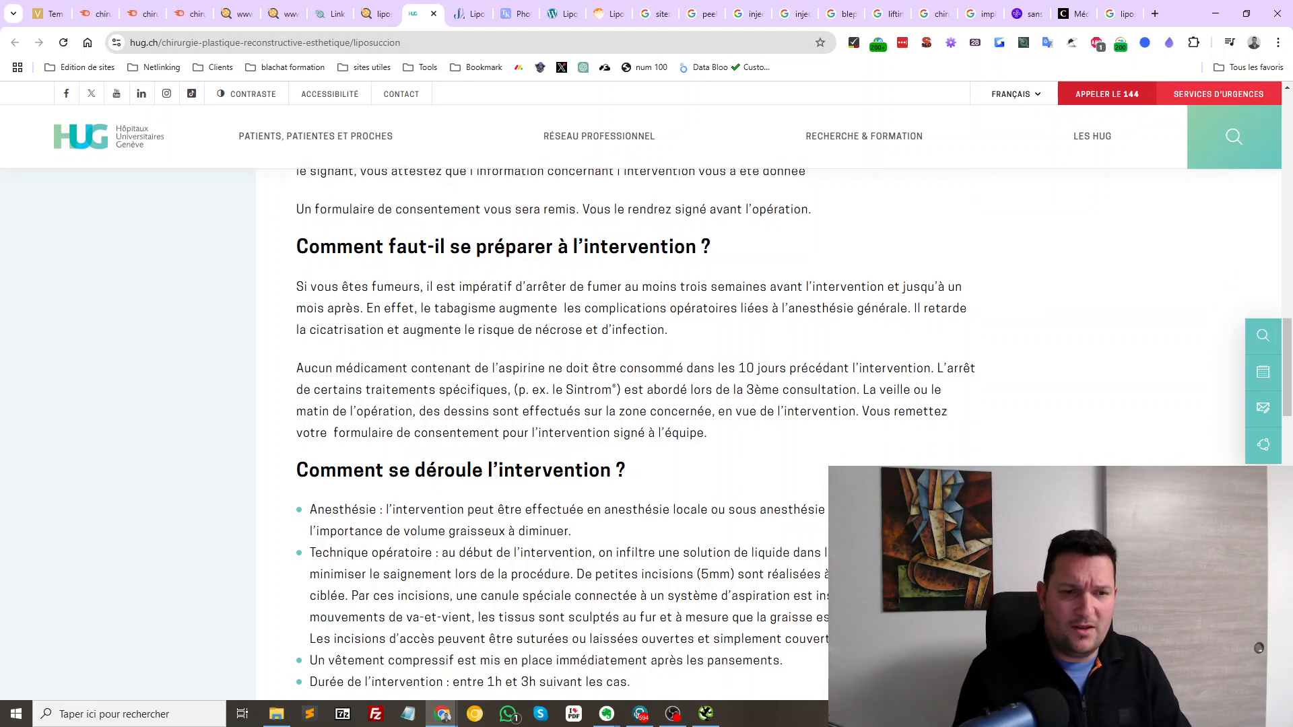
scroll(606, 432, "down", 5)
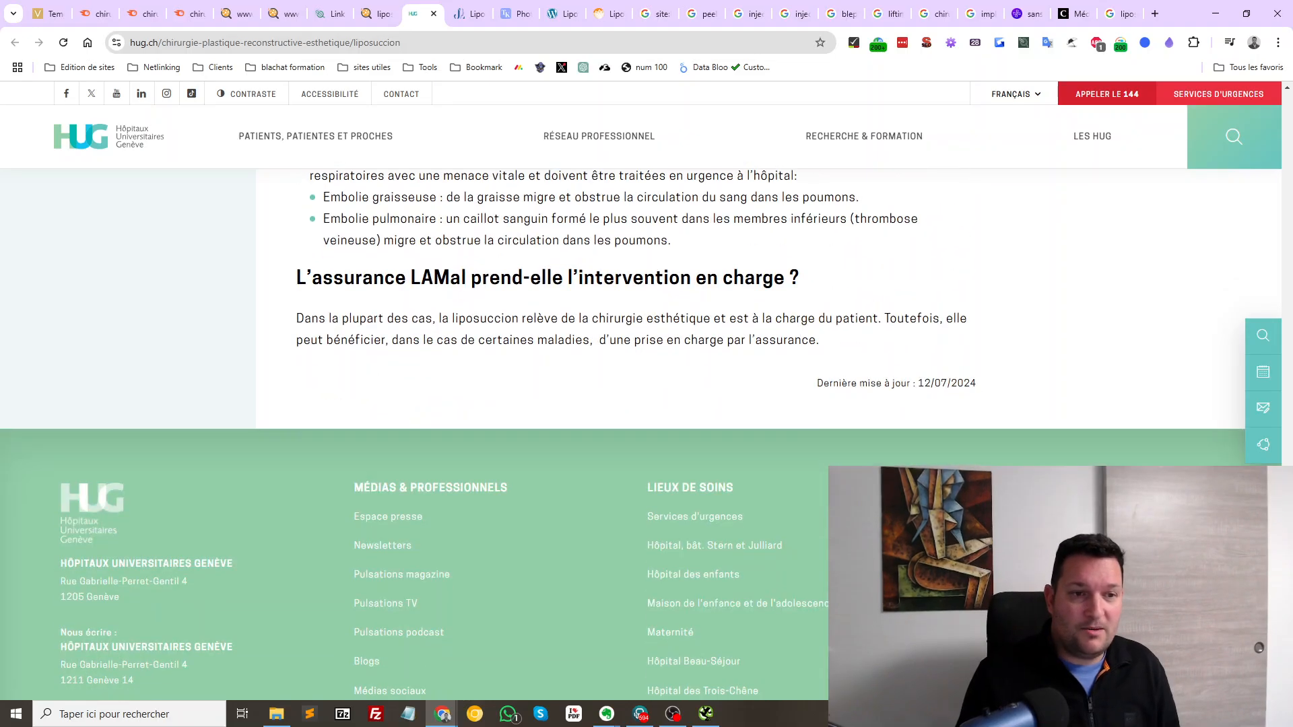
scroll(606, 431, "up", 12)
scroll(606, 432, "up", 5)
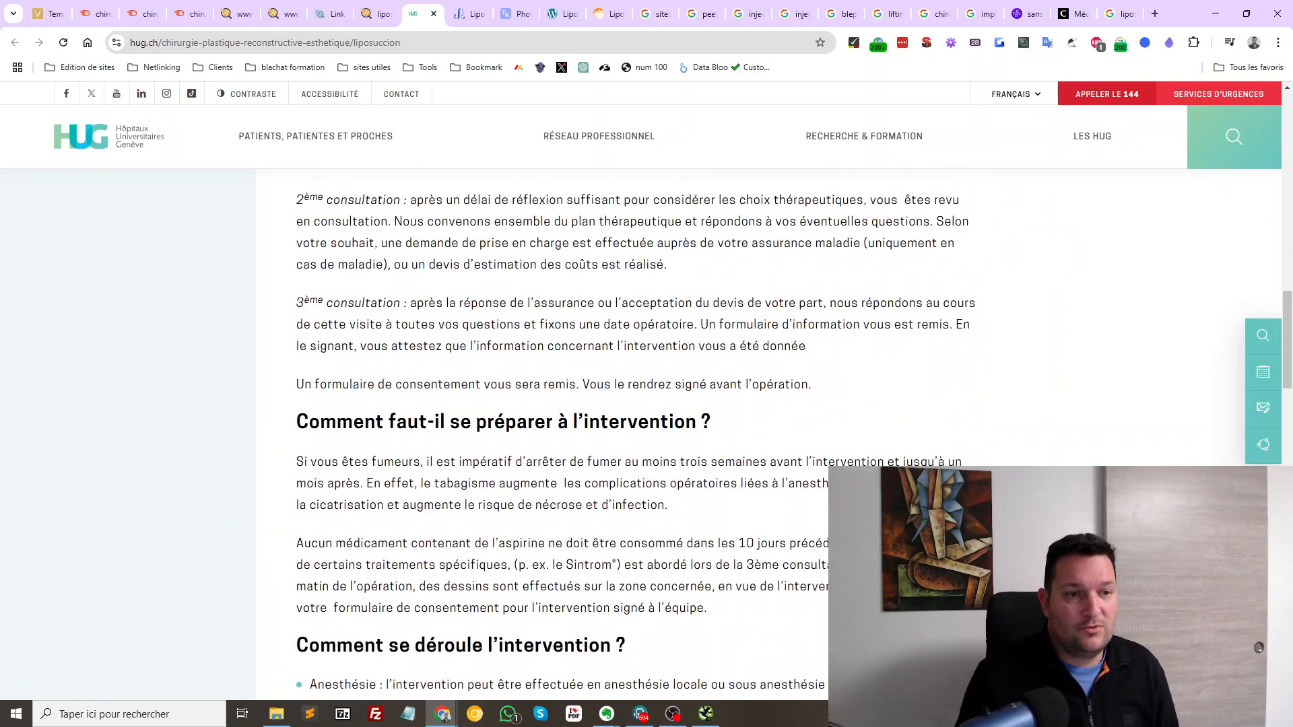
scroll(607, 431, "up", 7)
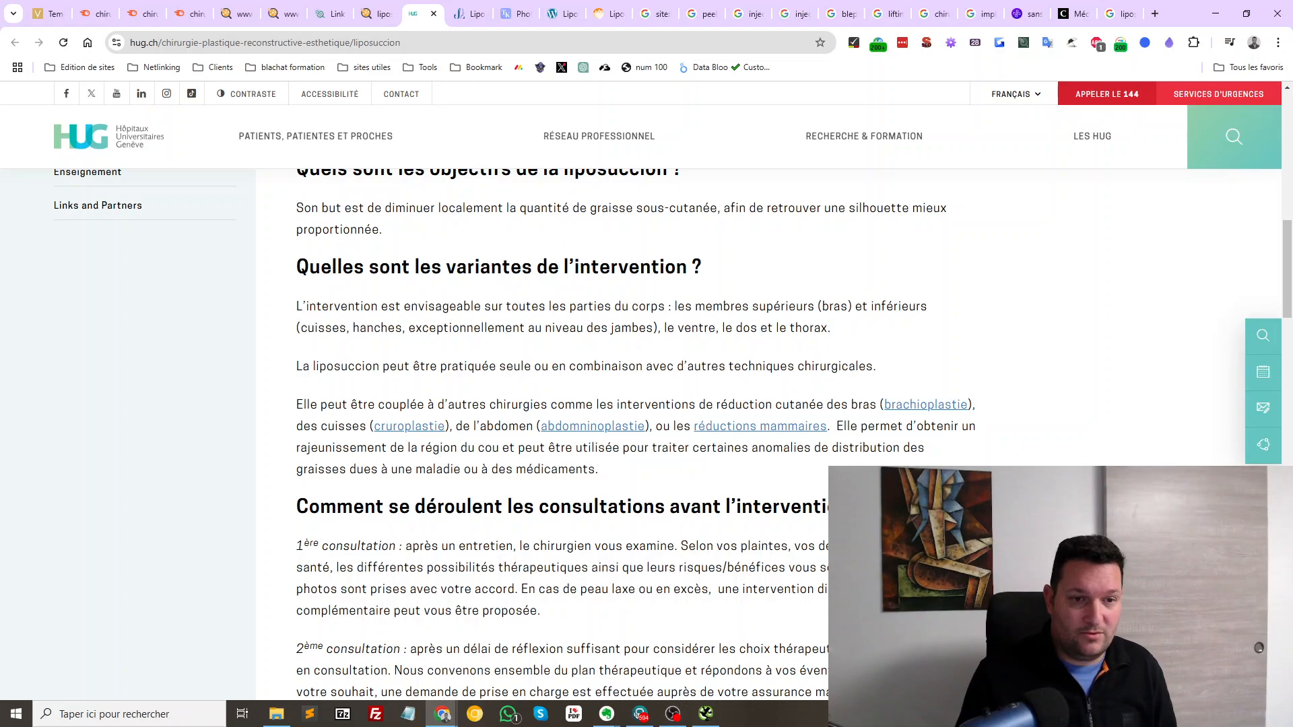
scroll(606, 431, "up", 1)
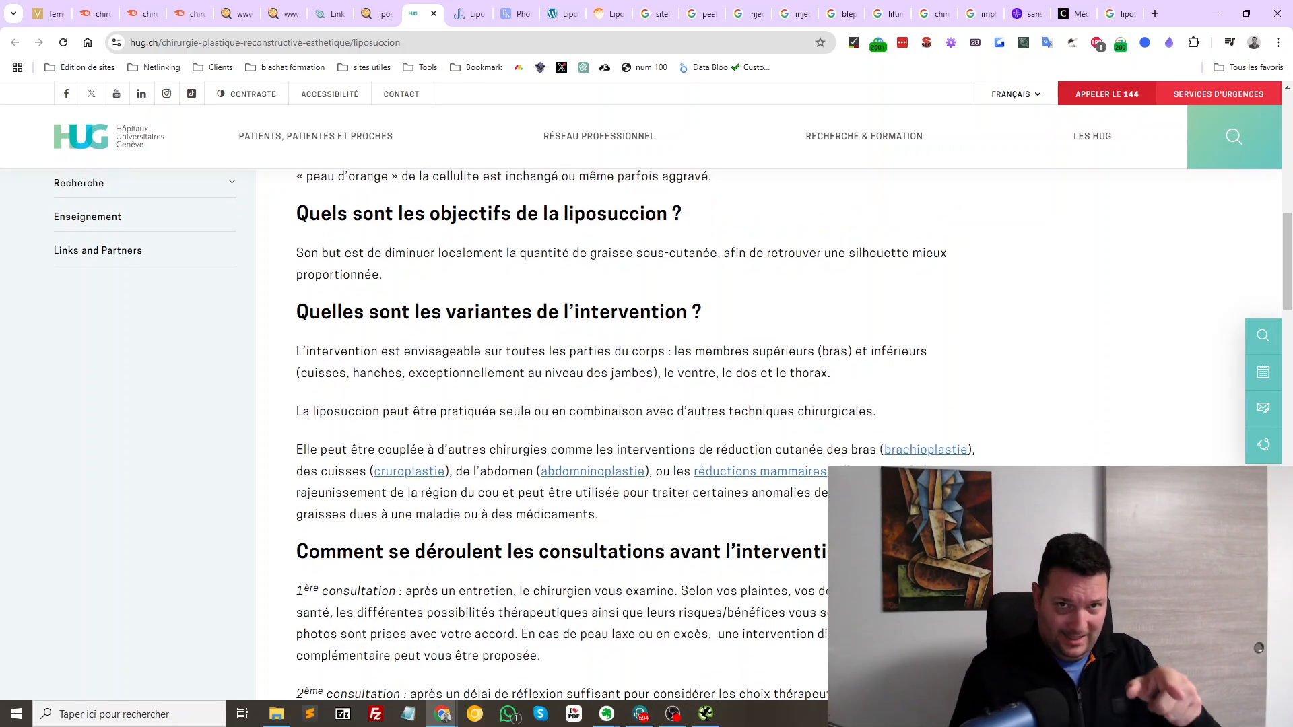
scroll(606, 431, "up", 4)
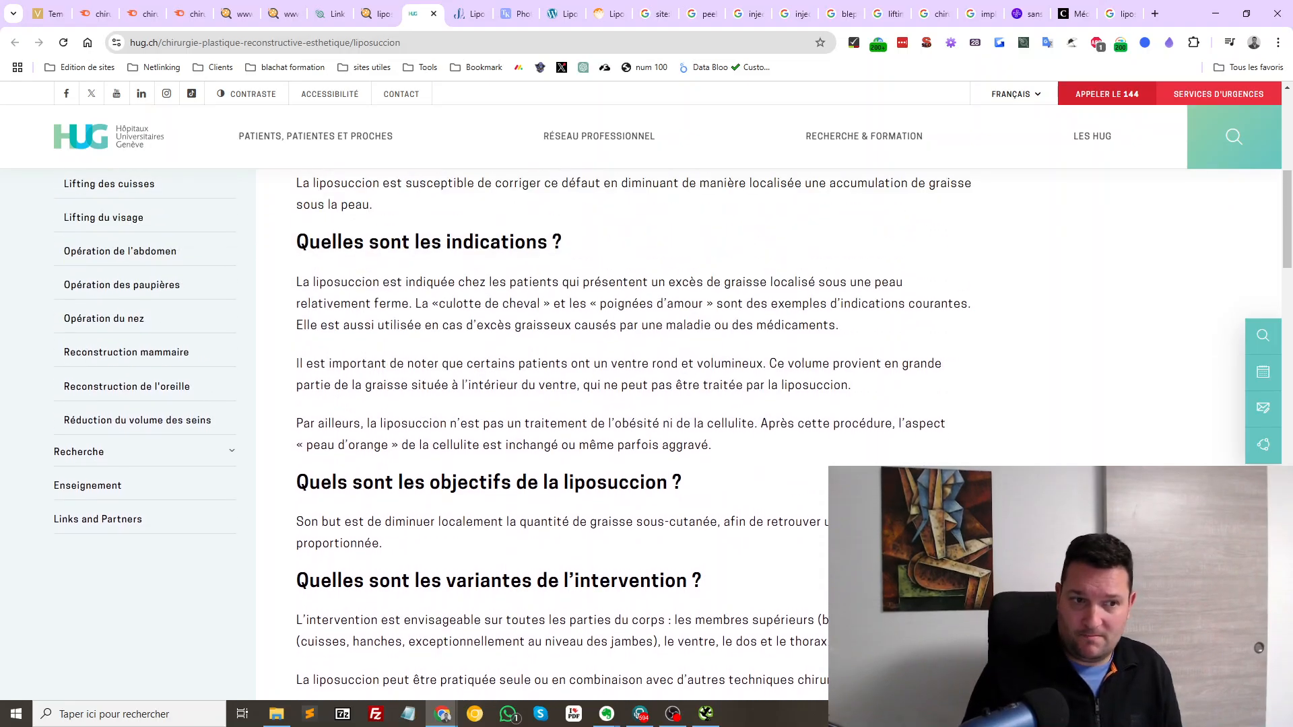
scroll(606, 432, "up", 6)
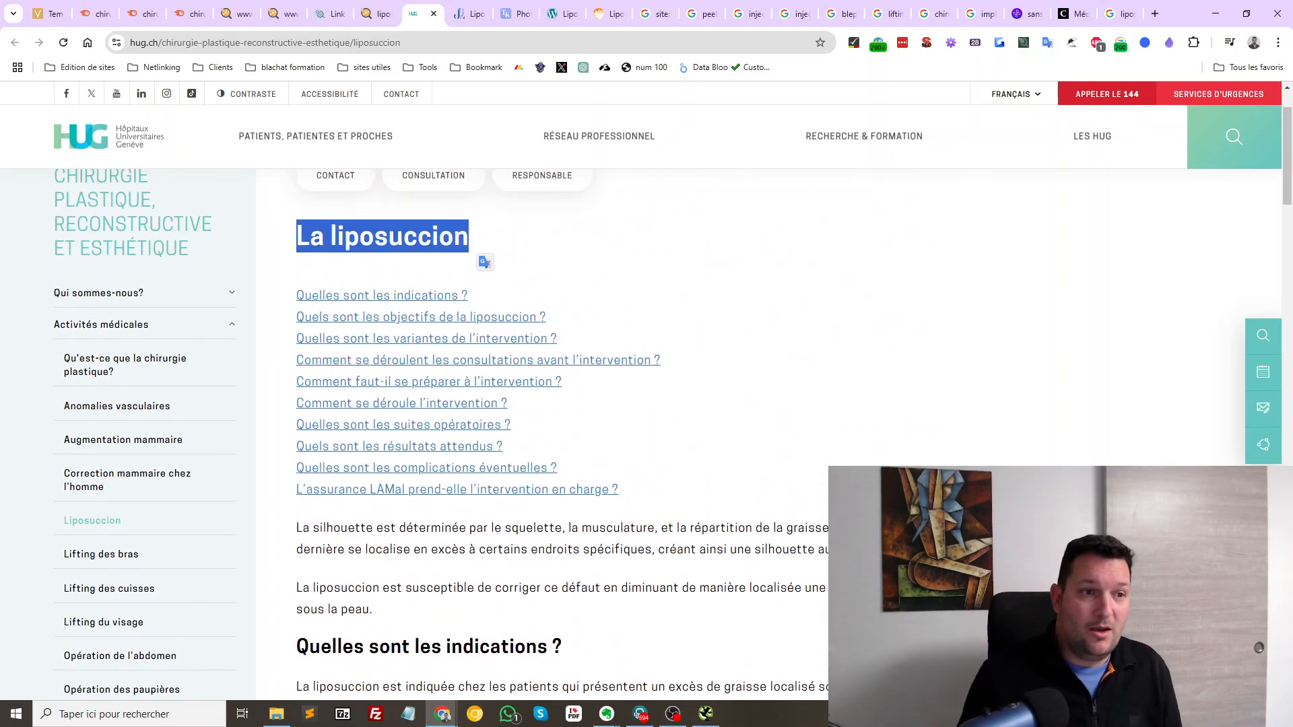
scroll(607, 432, "down", 14)
scroll(607, 432, "up", 14)
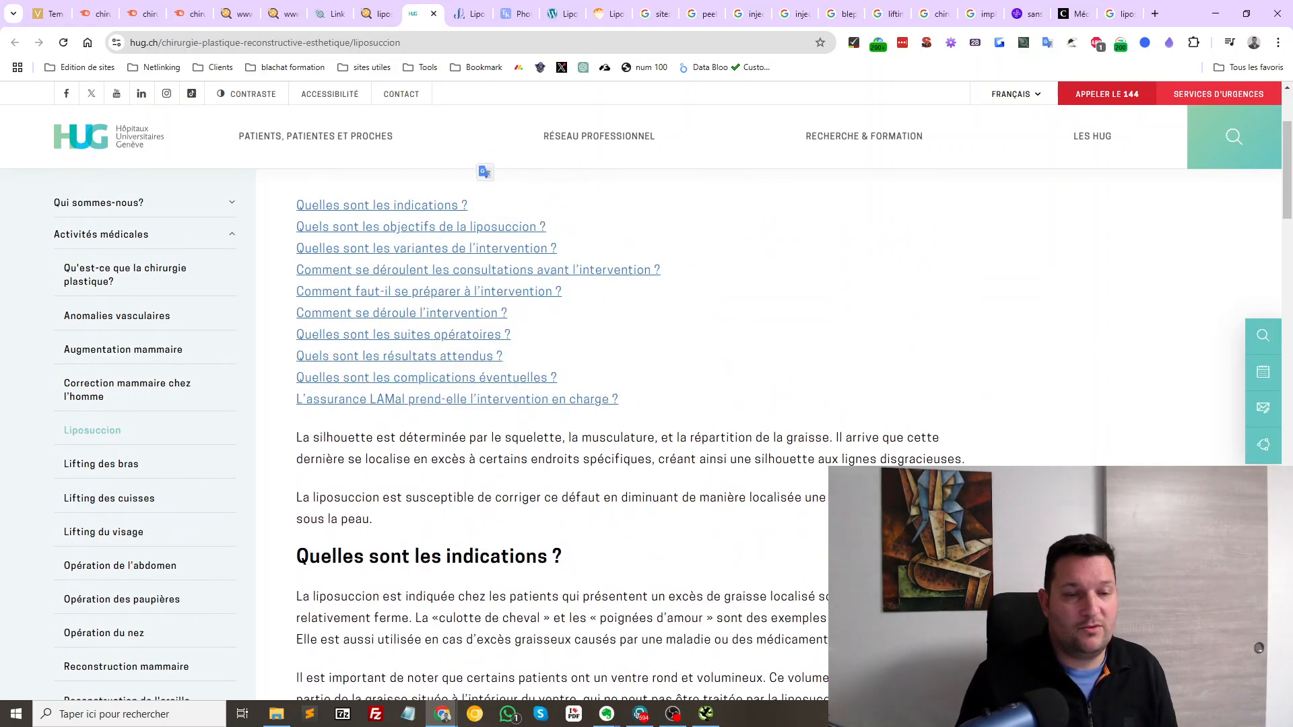
scroll(606, 431, "down", 5)
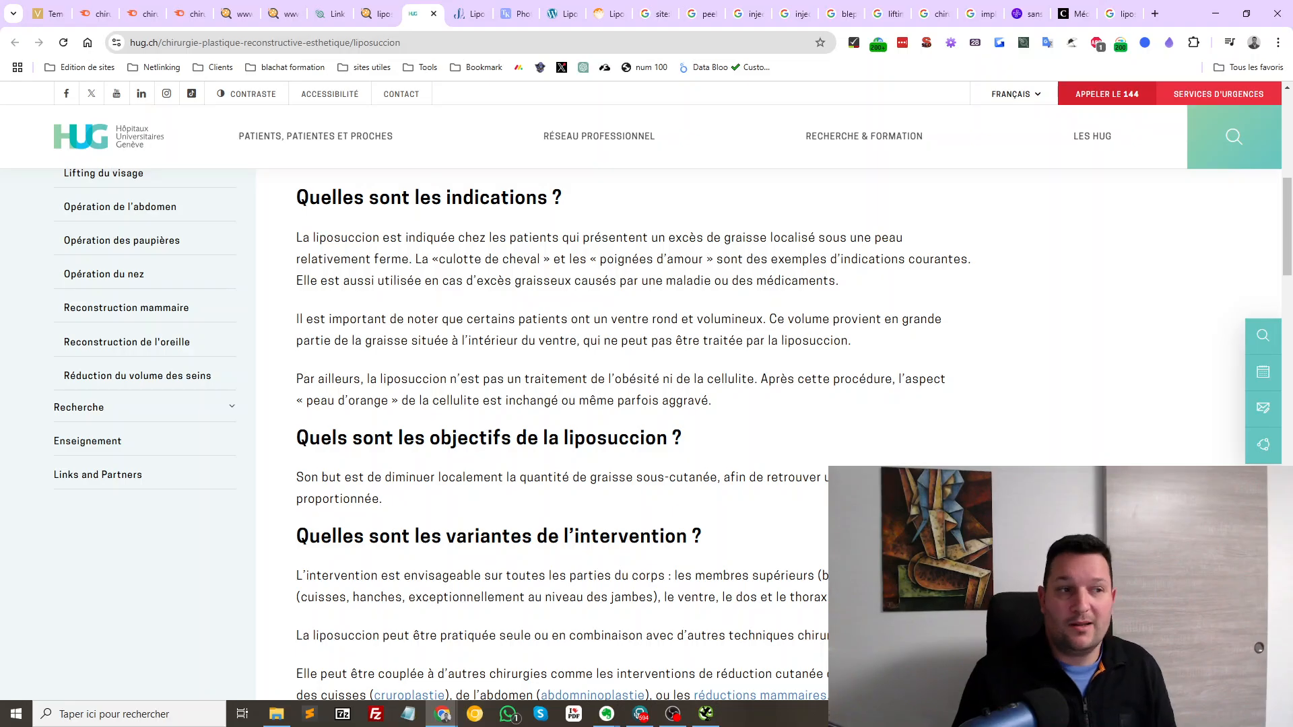
scroll(606, 431, "down", 16)
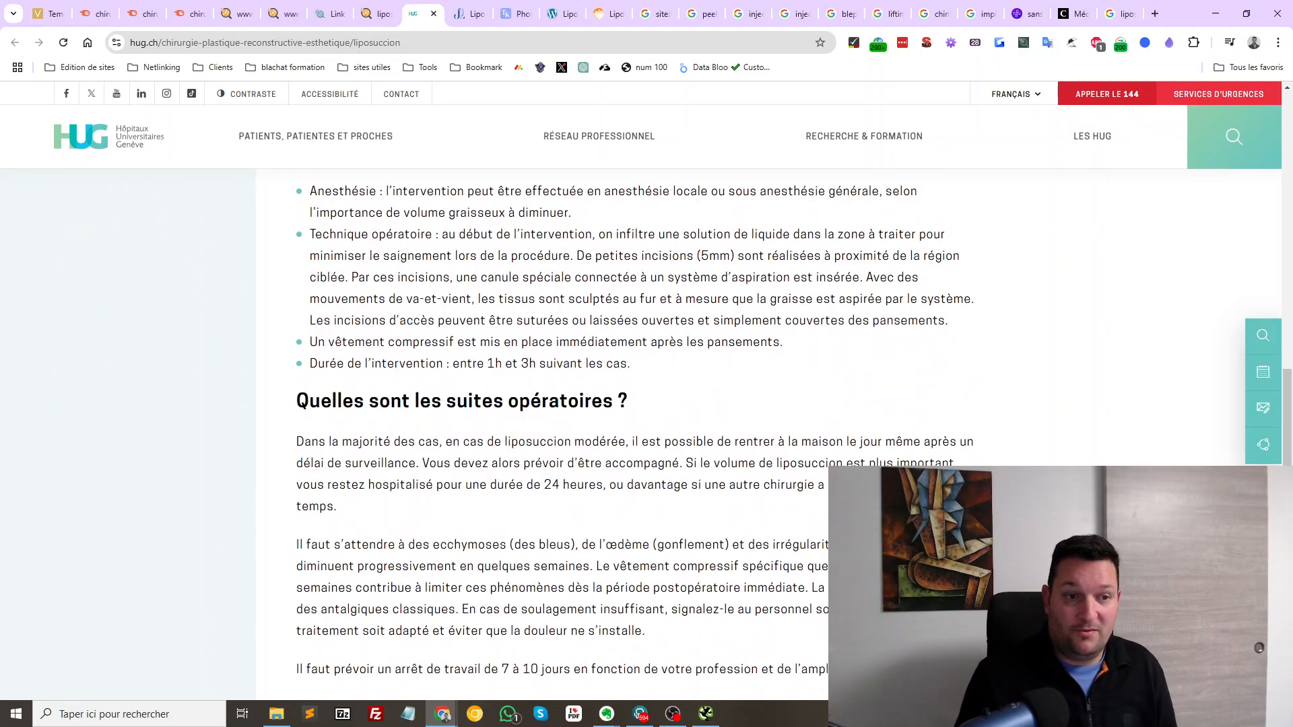
scroll(607, 432, "down", 18)
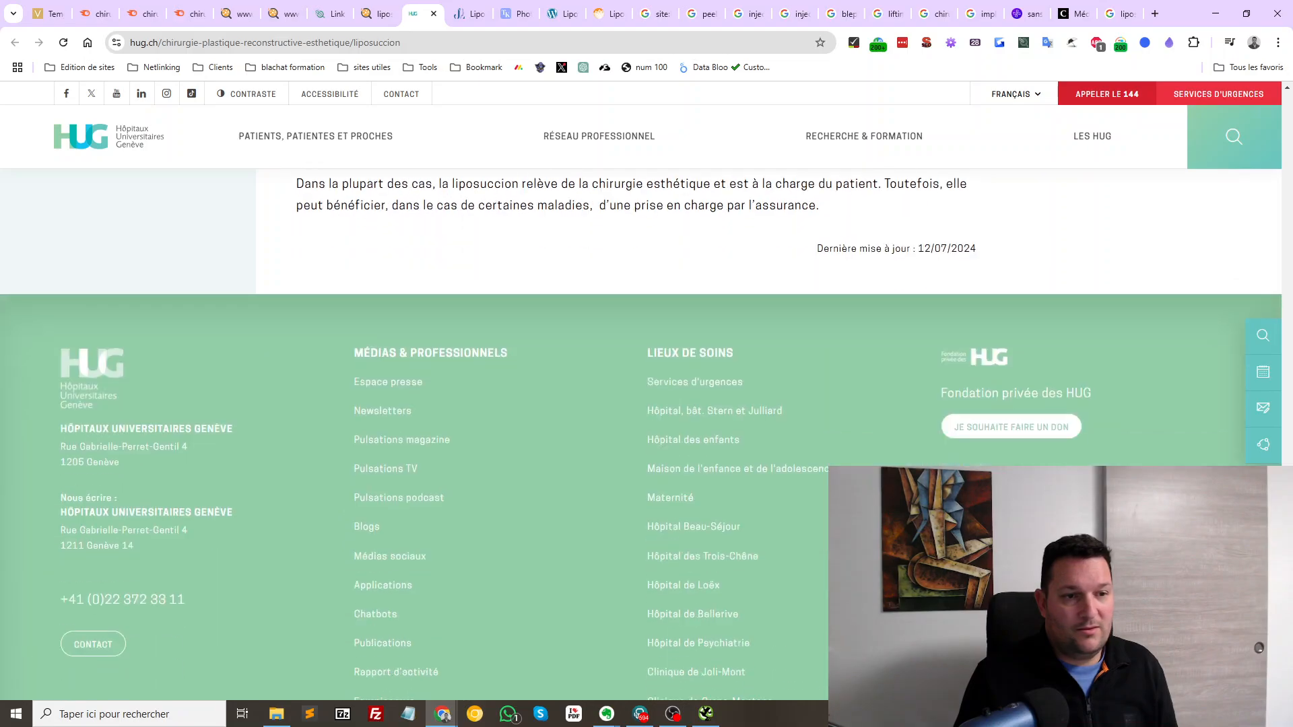
scroll(606, 431, "up", 5)
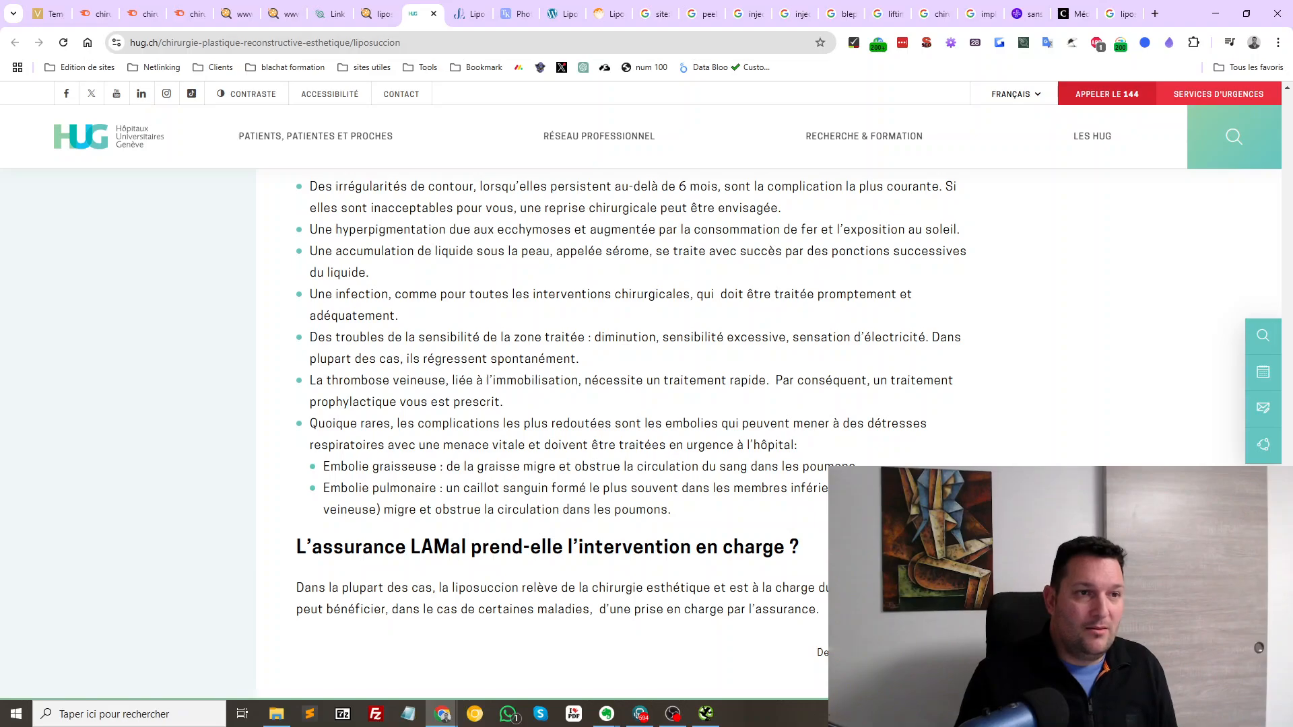
key("ctrl+w")
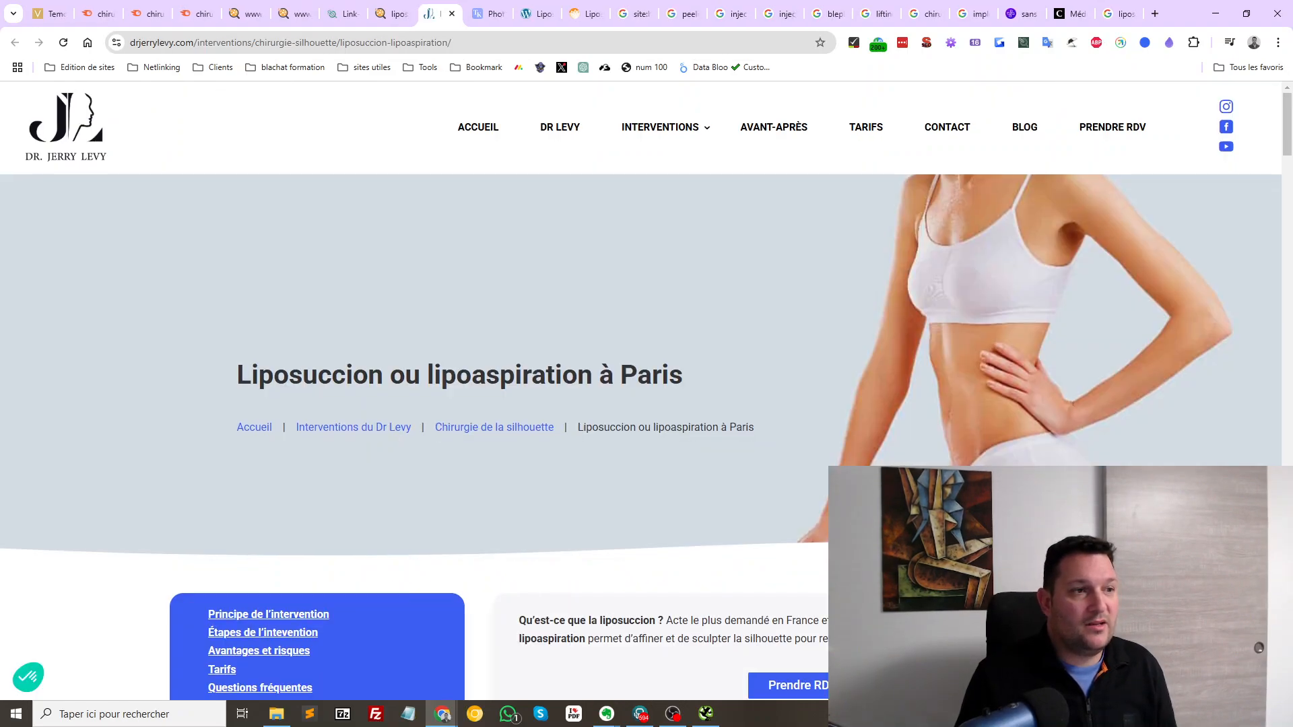
Skim Dr Jerry Levy's 'Liposuccion ou lipoaspiration à Paris' page, selecting its title, then close it
scroll(605, 432, "down", 2)
left_click_drag(238, 241, 686, 244)
scroll(768, 264, "down", 20)
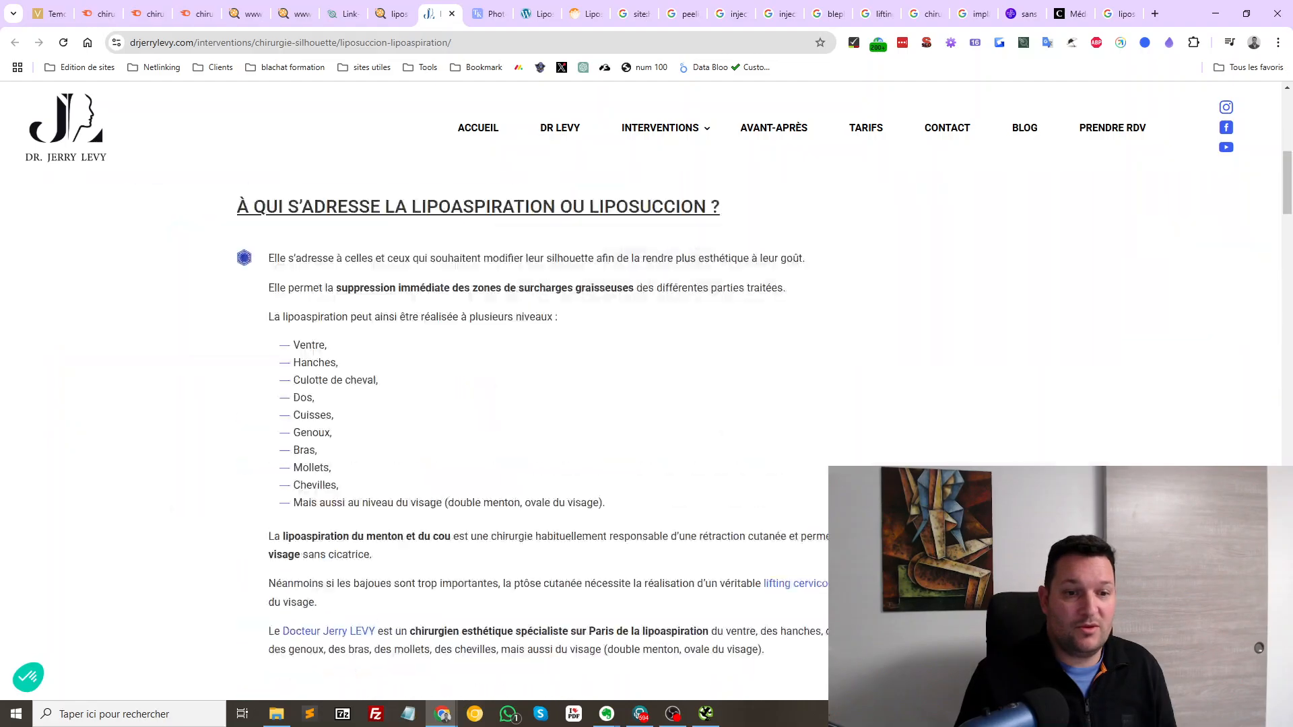
scroll(646, 404, "down", 15)
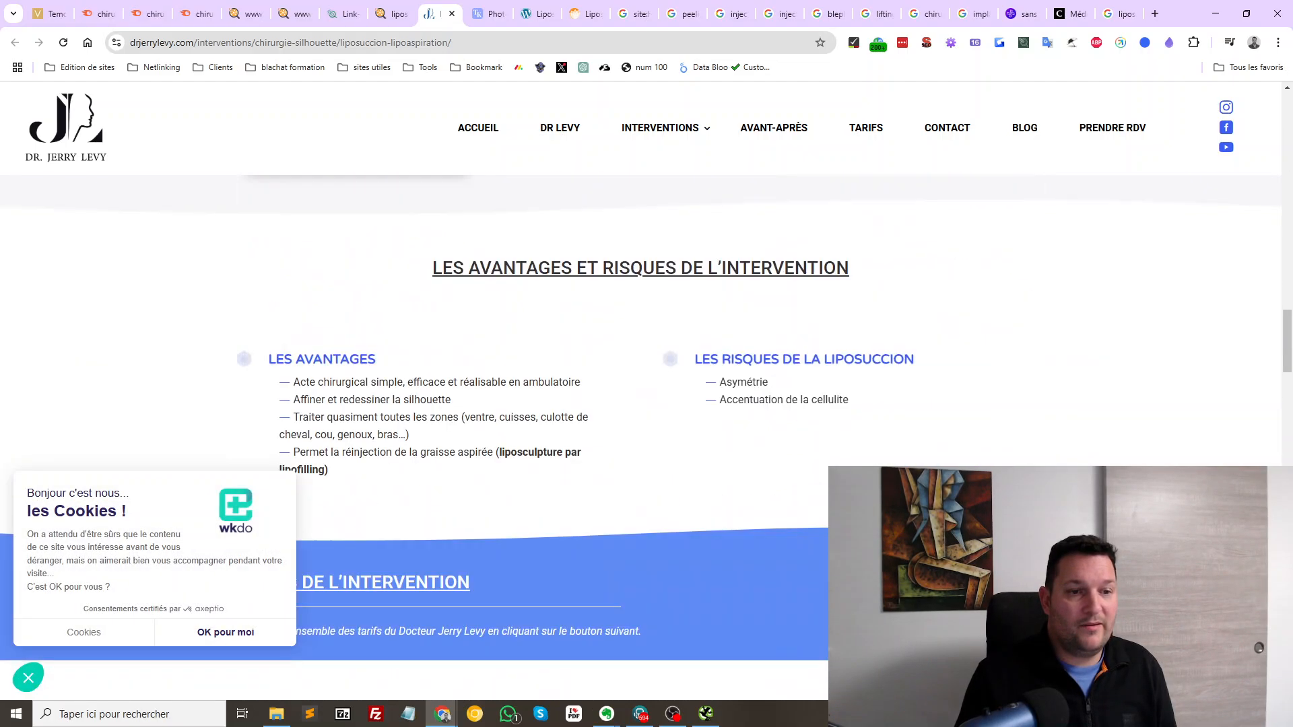
scroll(647, 438, "down", 15)
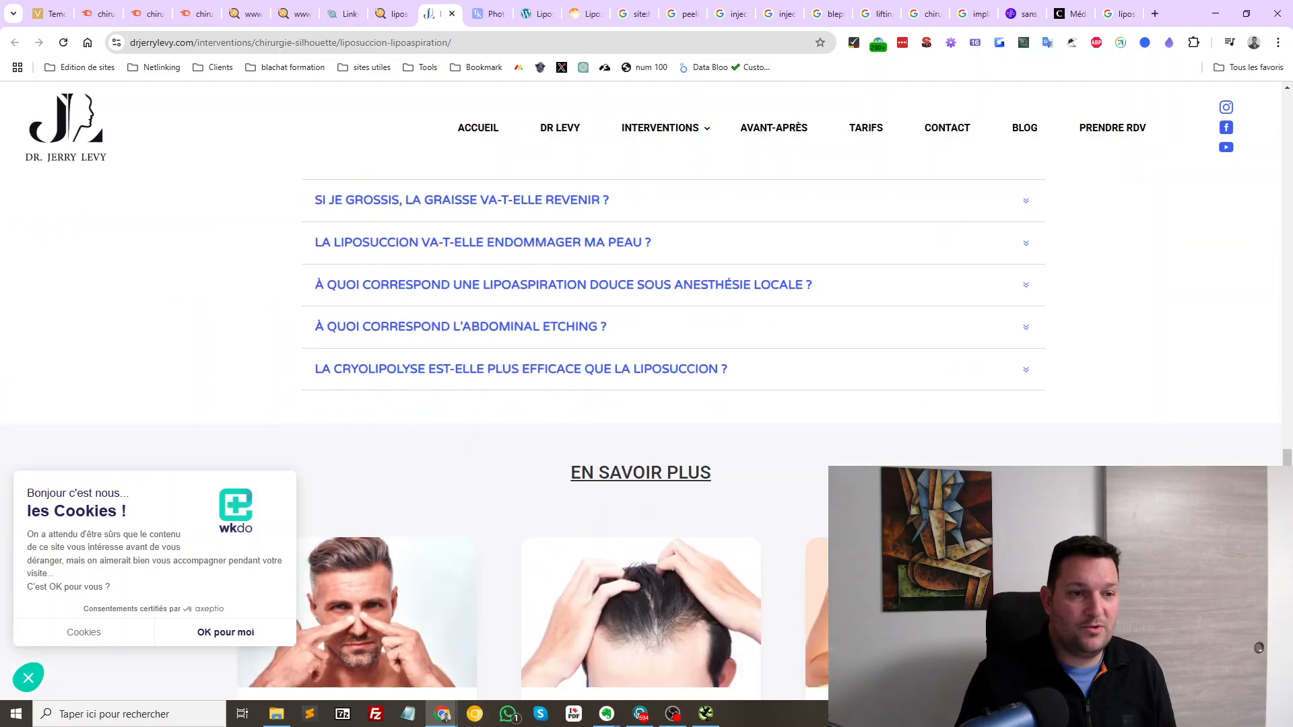
scroll(647, 437, "up", 20)
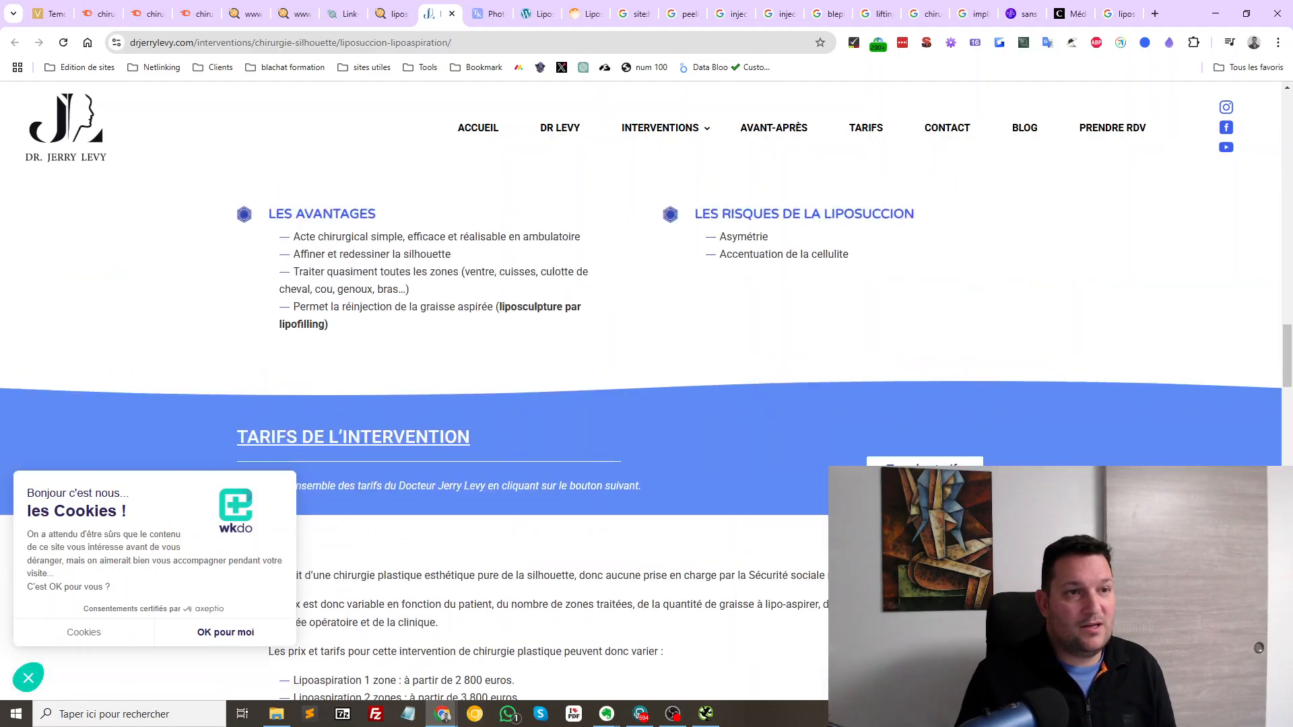
scroll(647, 437, "up", 12)
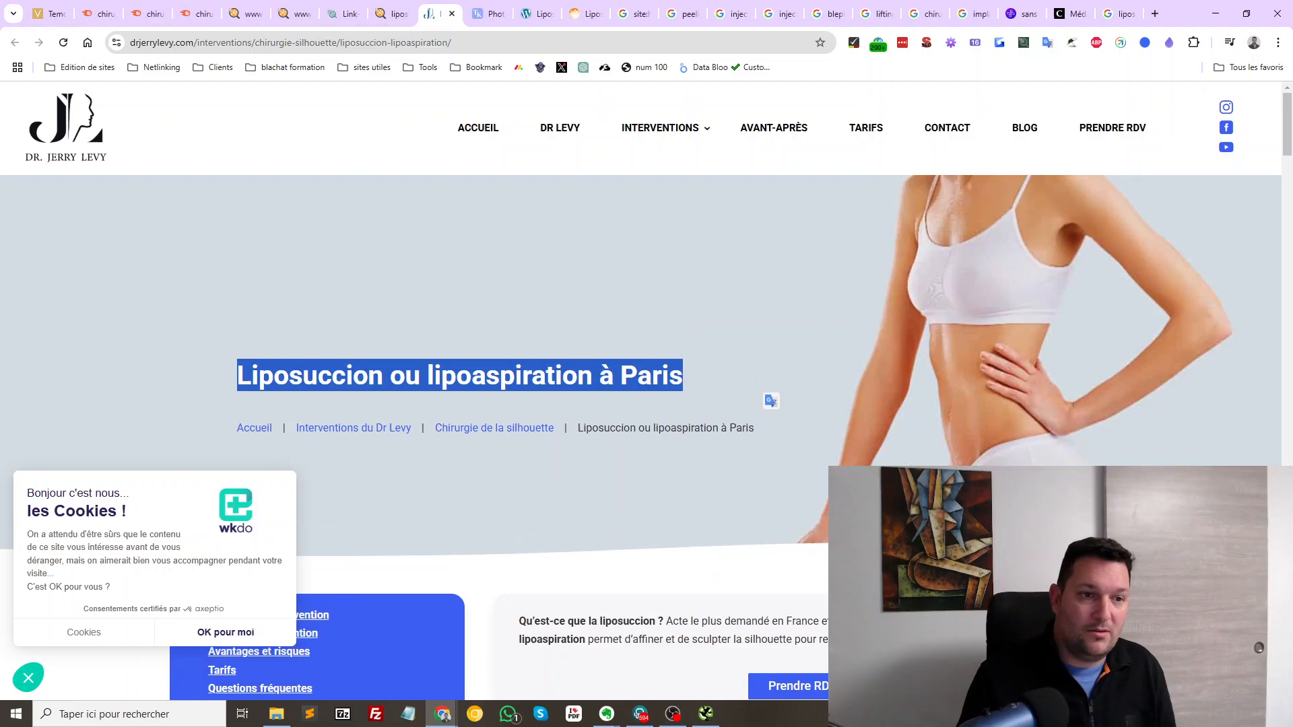
left_click(459, 374)
key("ctrl+w")
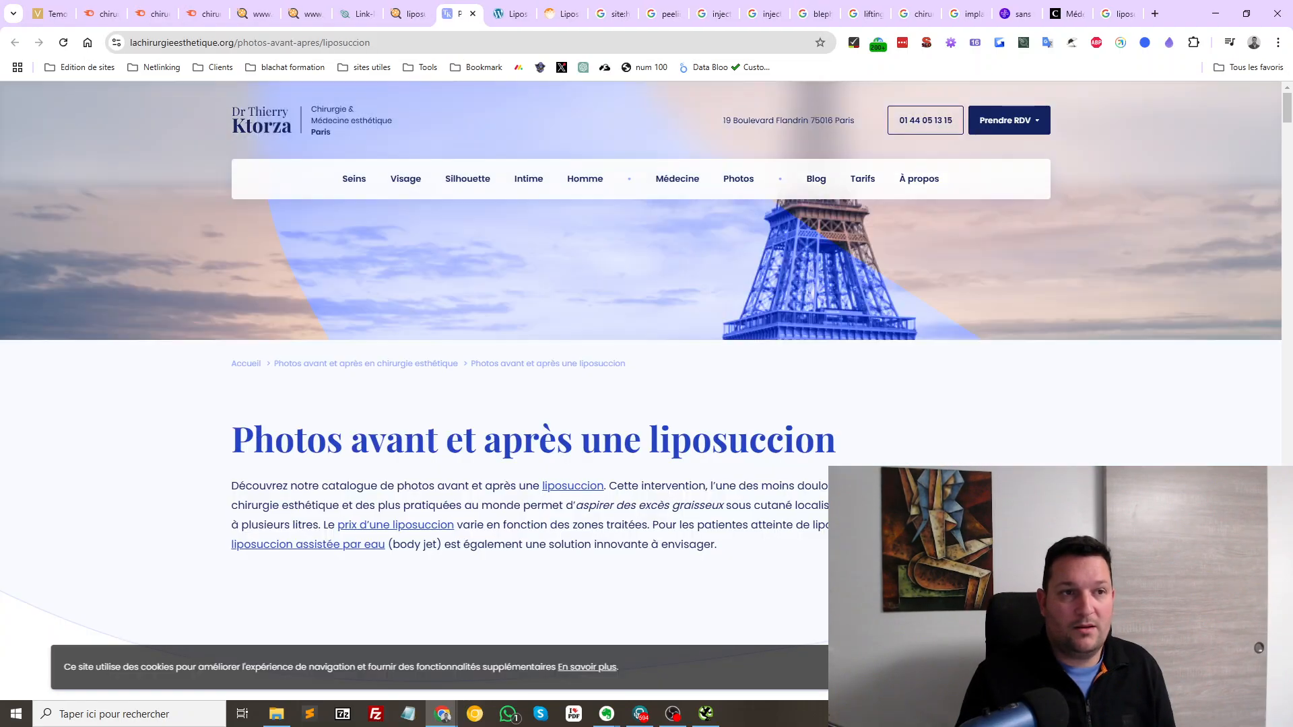
Select the 'Photos avant et après une liposuccion' heading on lachirurgieesthetique.org
scroll(646, 405, "down", 5)
scroll(646, 404, "up", 5)
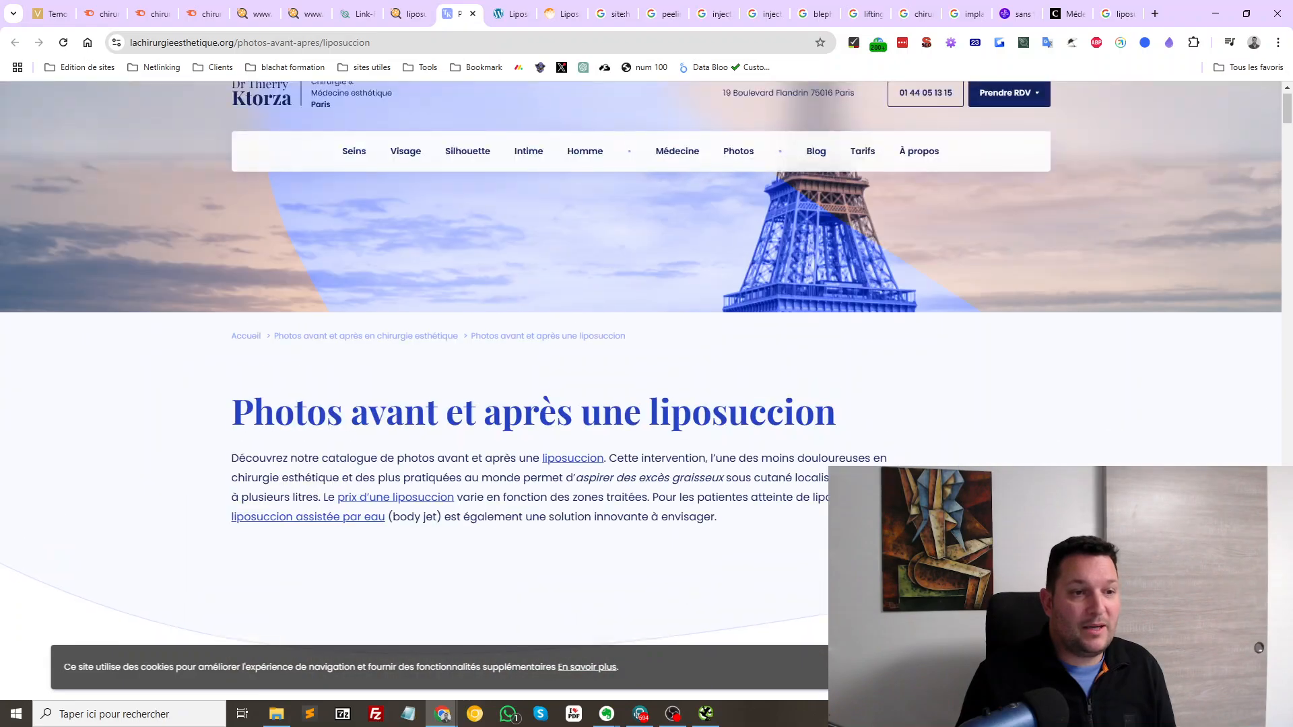
left_click_drag(232, 440, 835, 441)
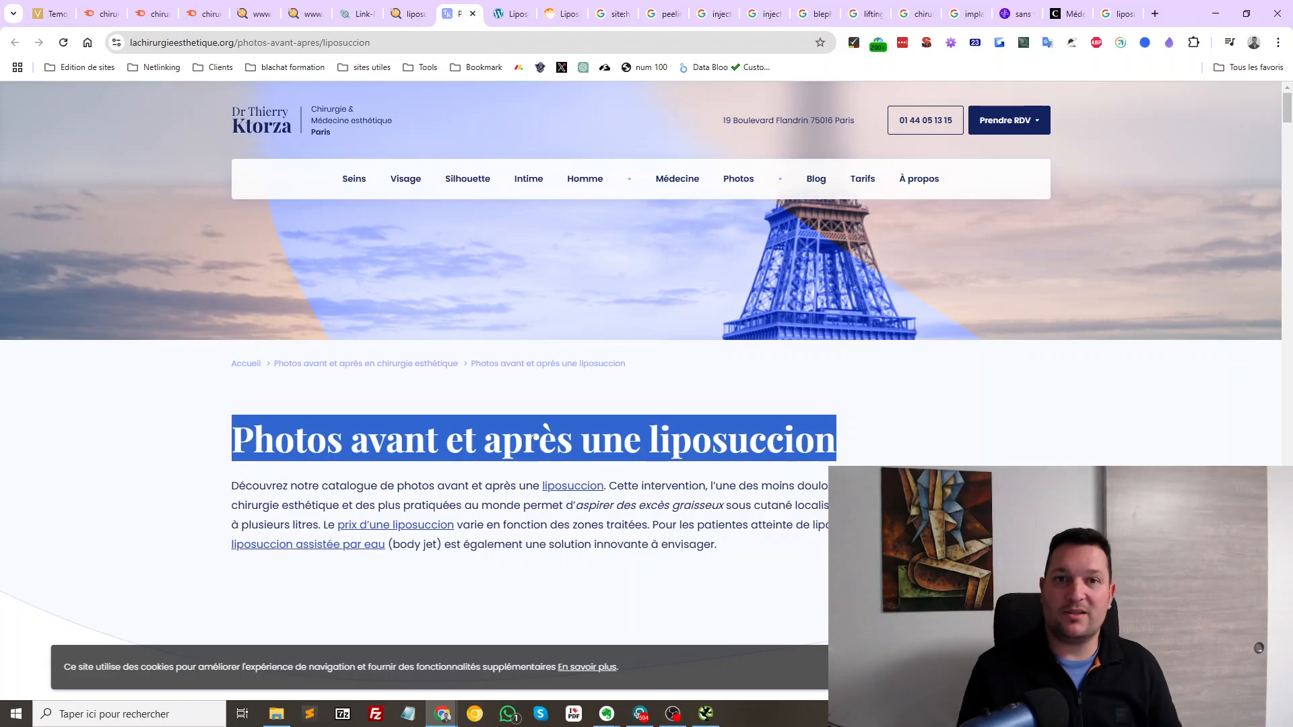
Search Google for 'facettes dentaires' in a new tab
key("ctrl+t")
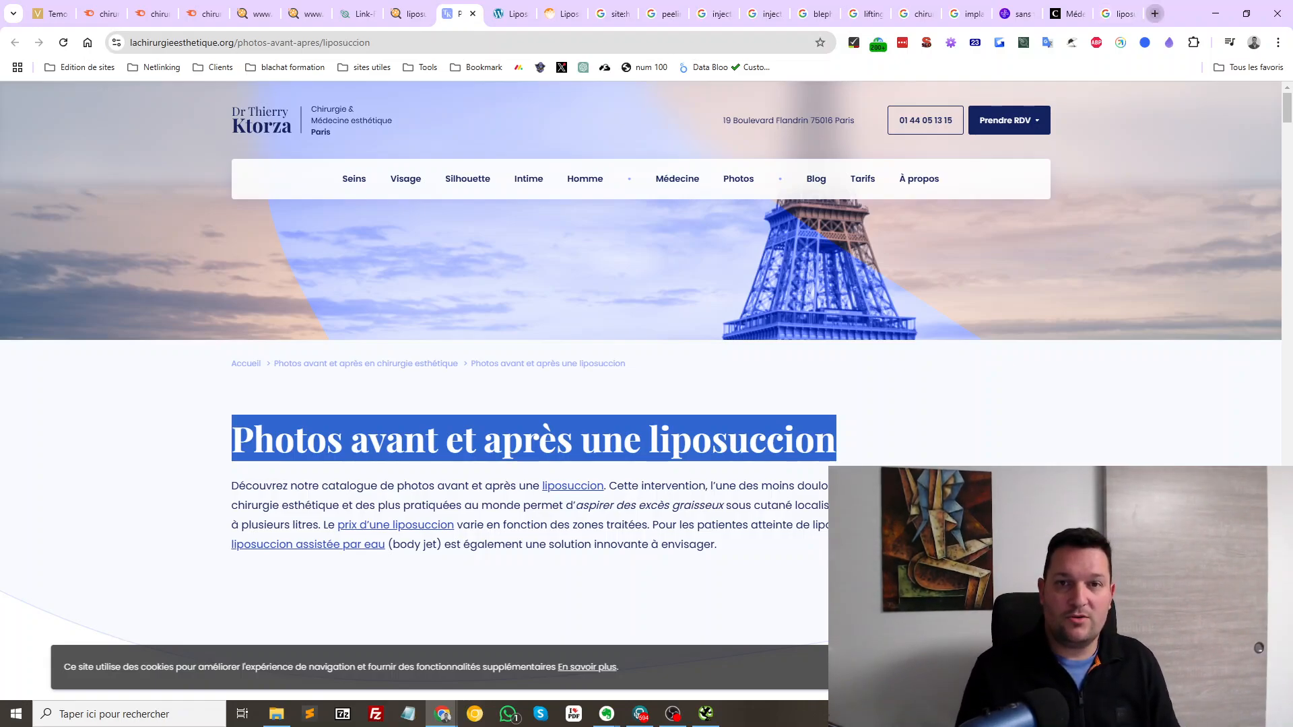
type("facet")
type("te")
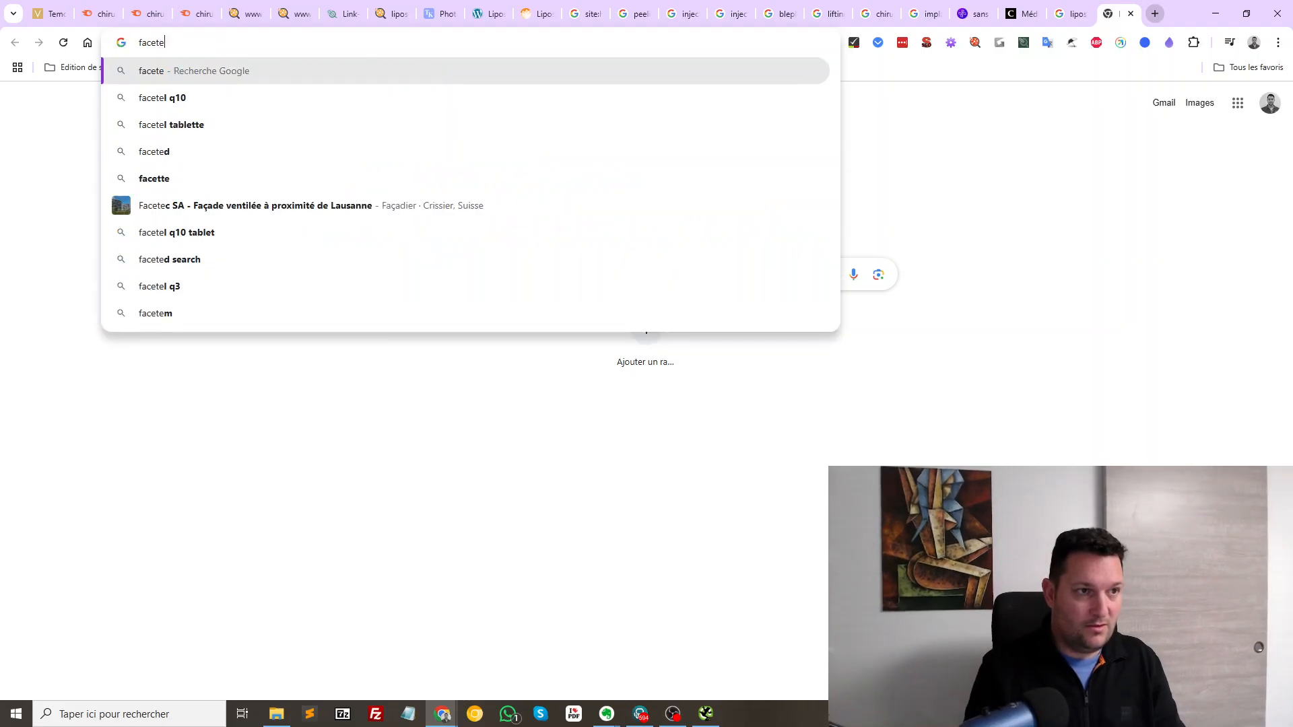
key("BackSpace")
type("tes dentaires")
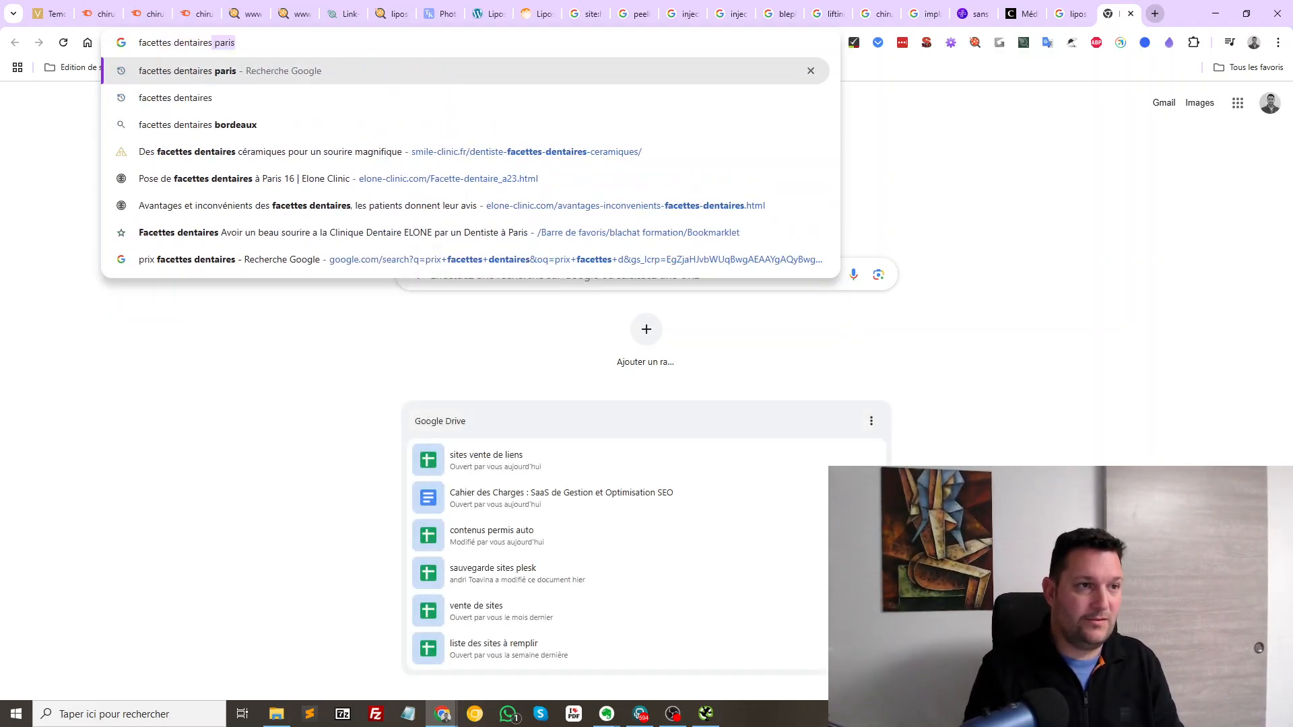
key("Delete")
key("Return")
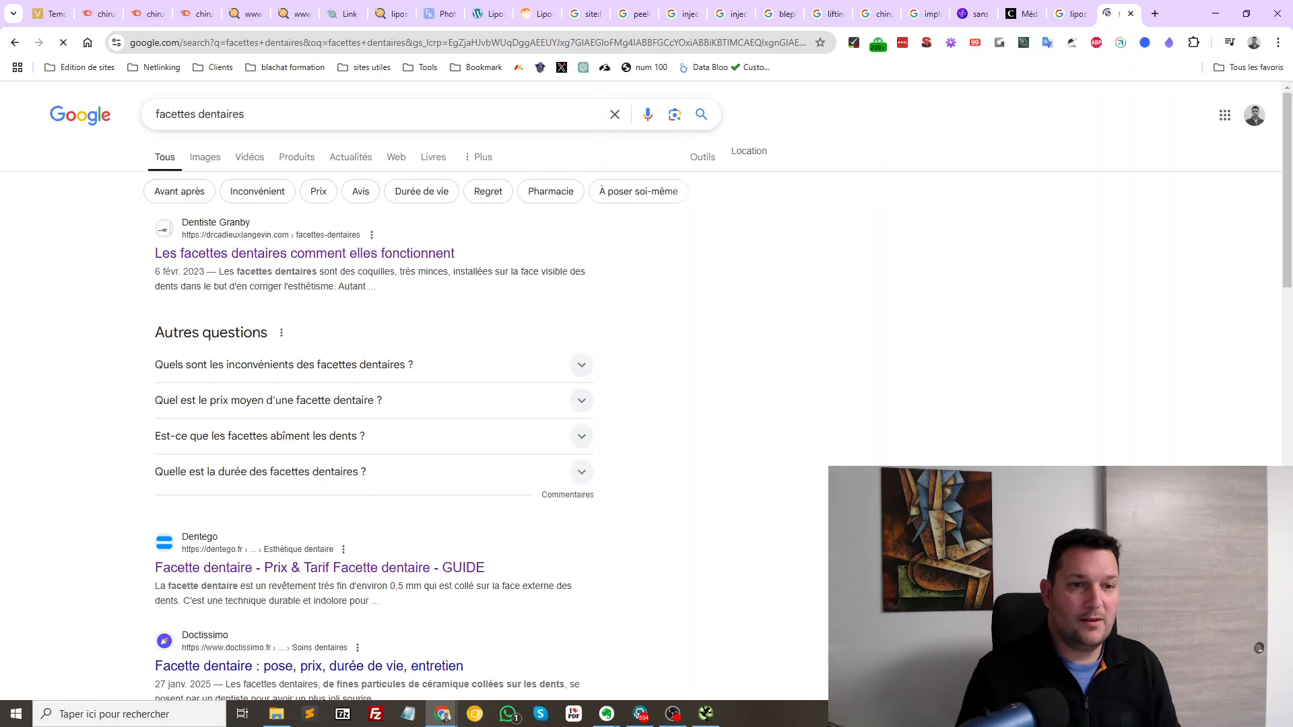
Scan the results, highlighting the Elone Clinic snippet and the first-ranked drcadieuxlangevin.com result
scroll(431, 405, "down", 5)
scroll(431, 404, "down", 1)
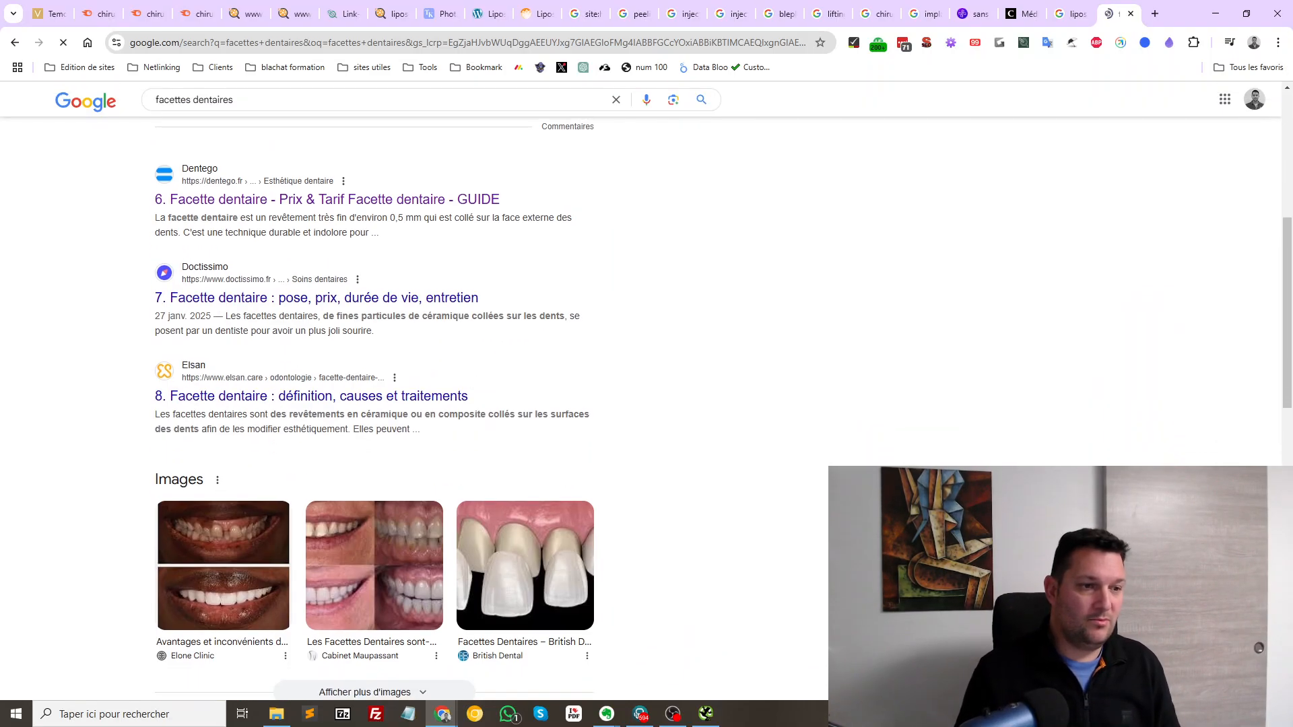
scroll(431, 404, "up", 6)
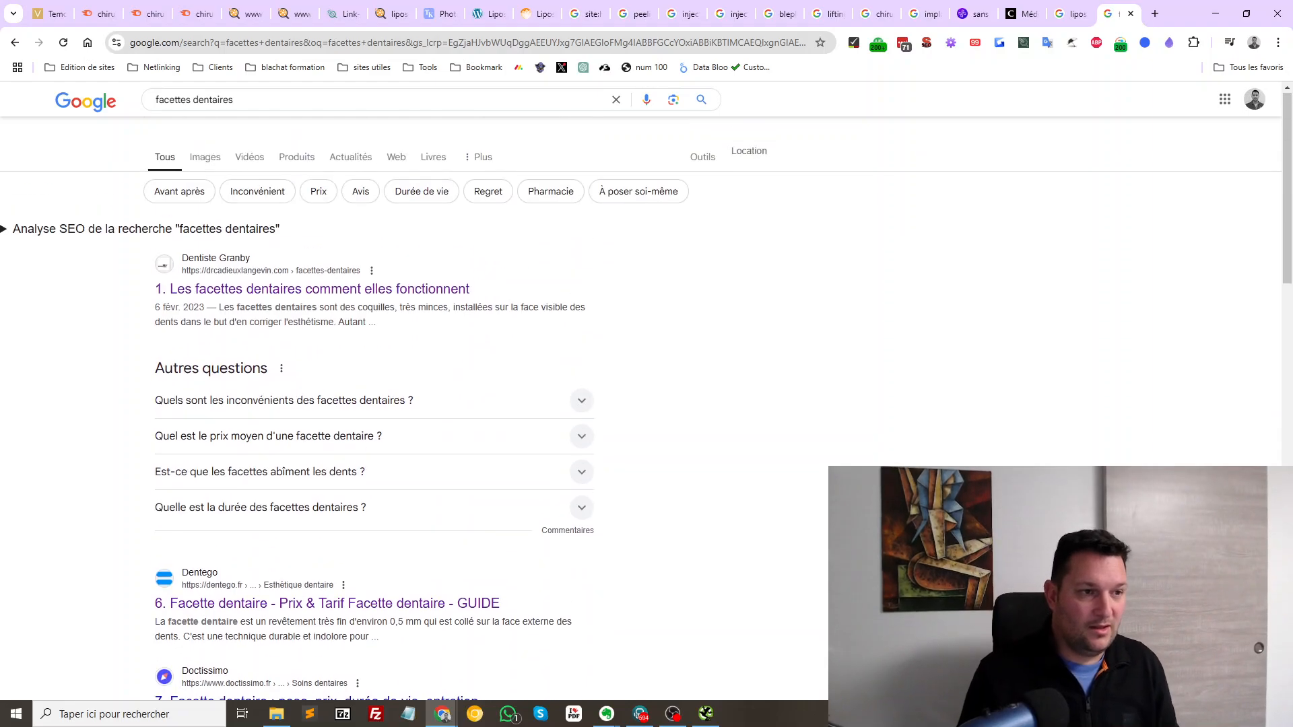
scroll(432, 404, "down", 14)
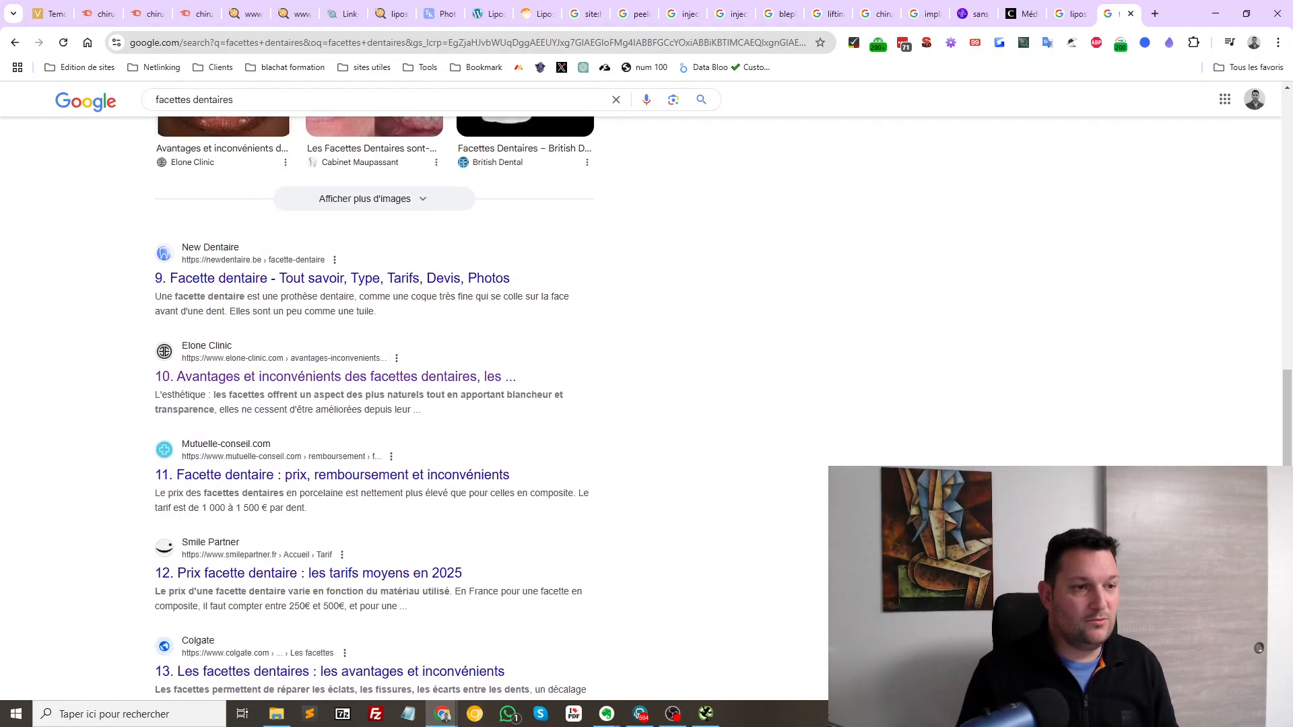
left_click_drag(432, 449, 422, 410)
left_click(121, 405)
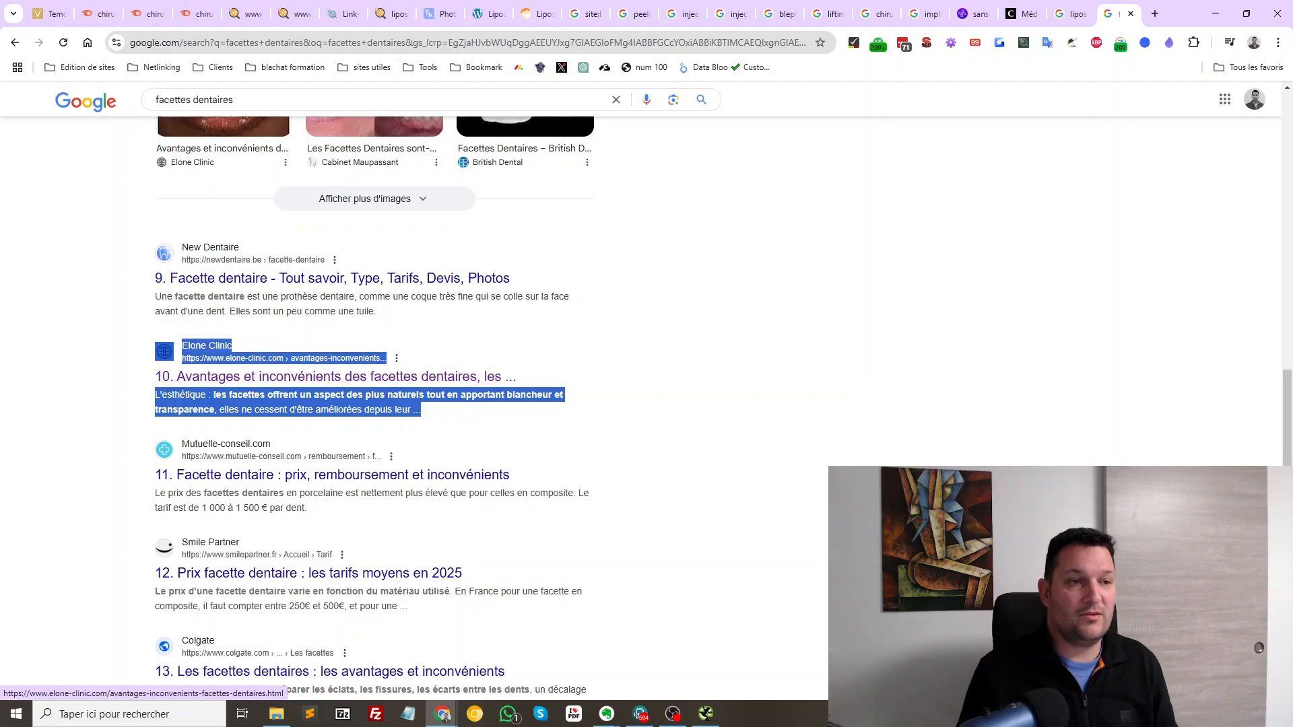
scroll(336, 376, "up", 11)
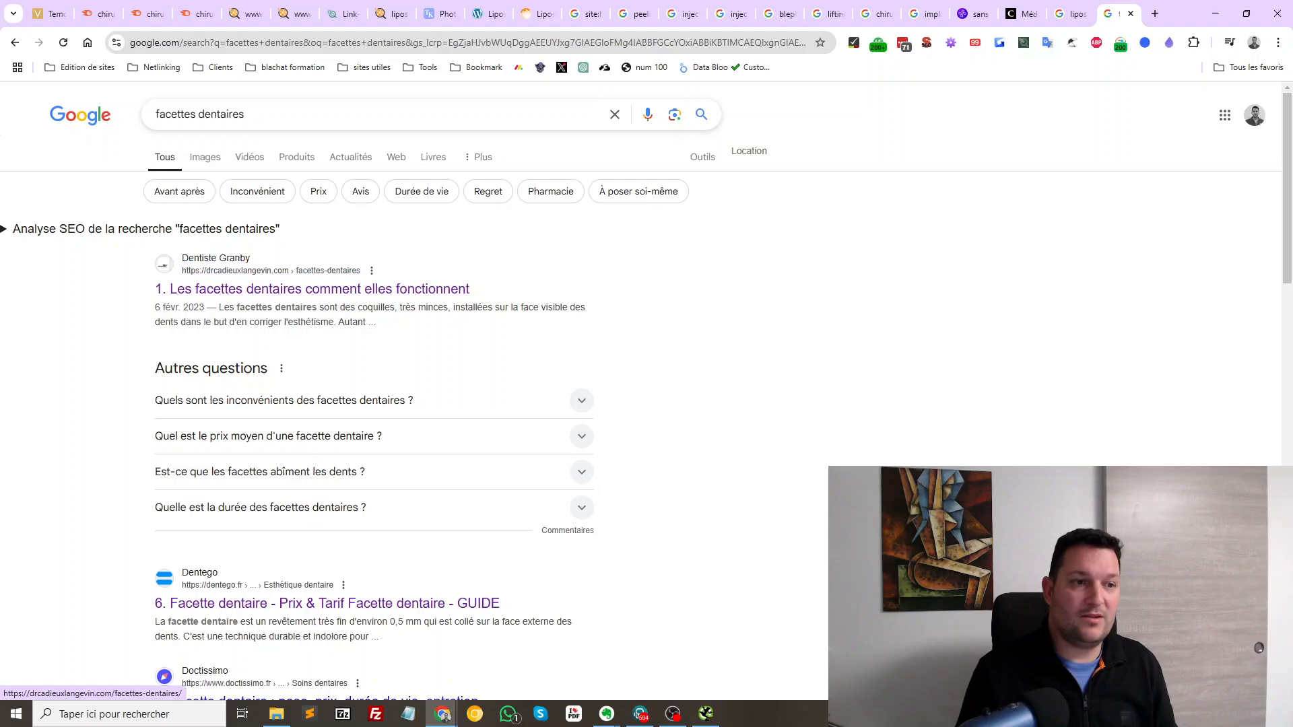
left_click_drag(377, 323, 211, 270)
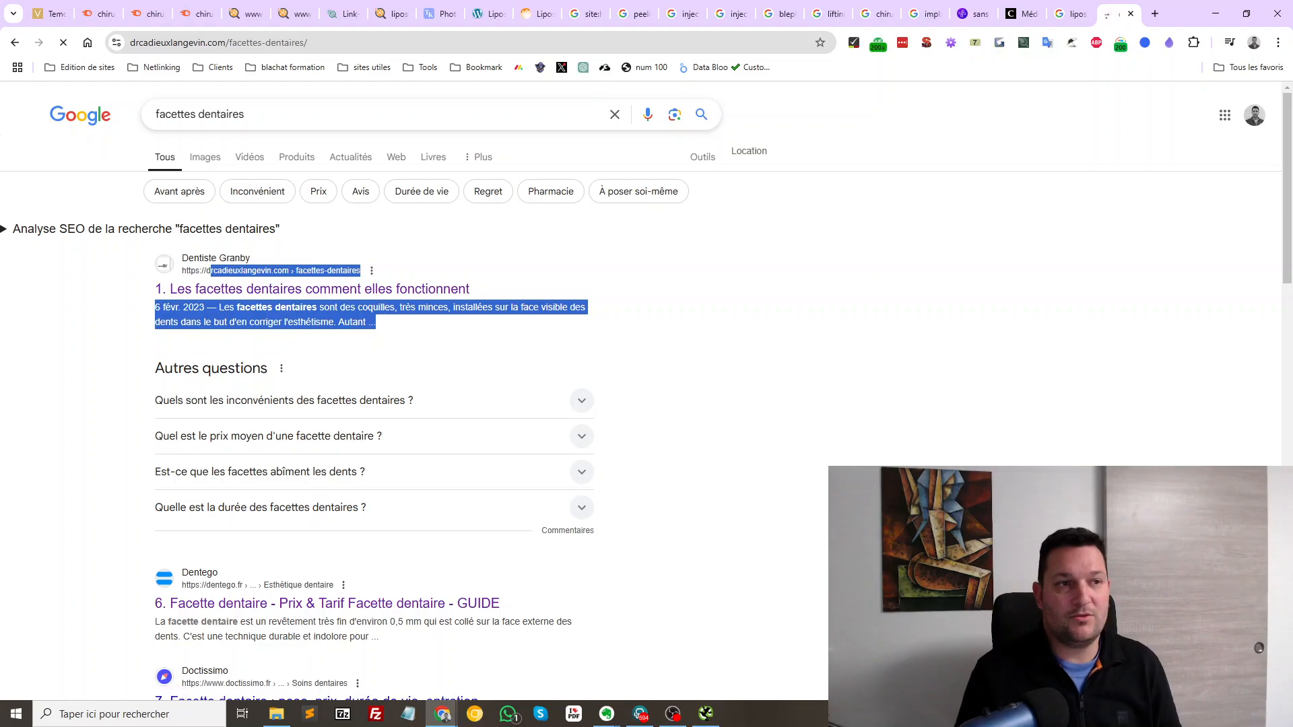
Skim the dental veneer article, return to the facettes dentaires results, then close that tab
scroll(639, 390, "down", 15)
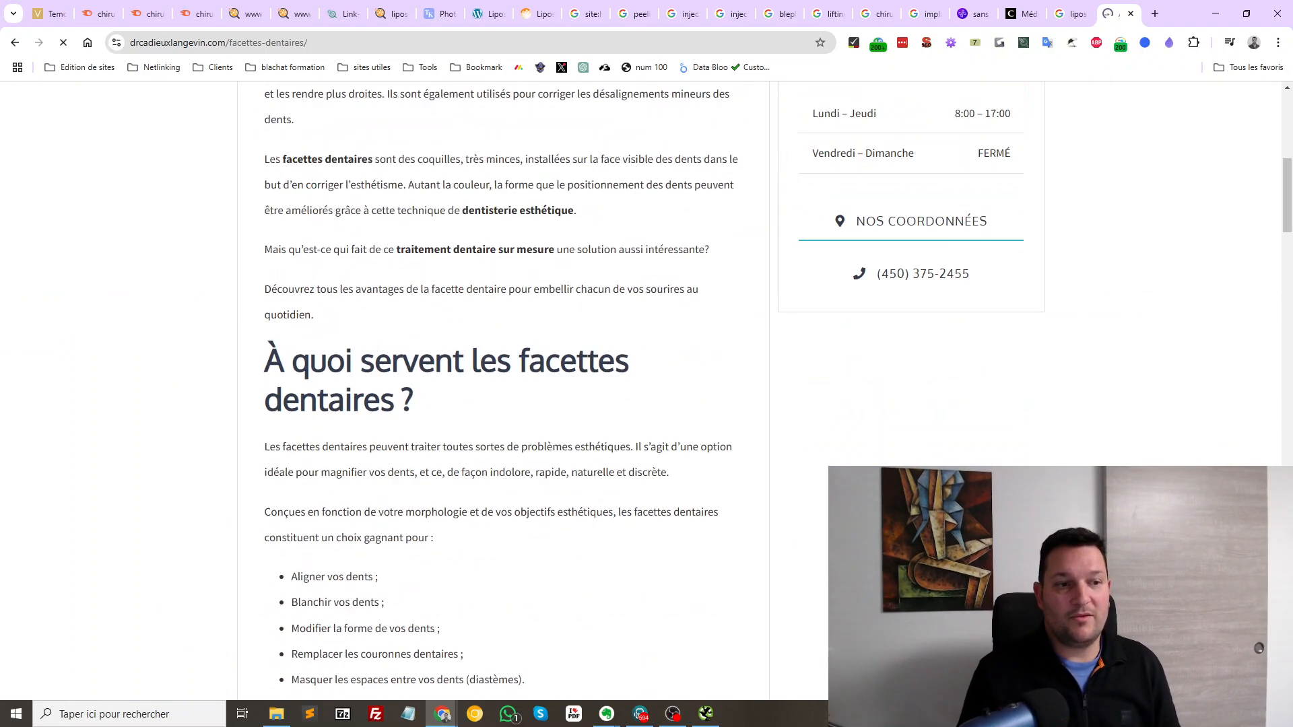
scroll(639, 390, "down", 12)
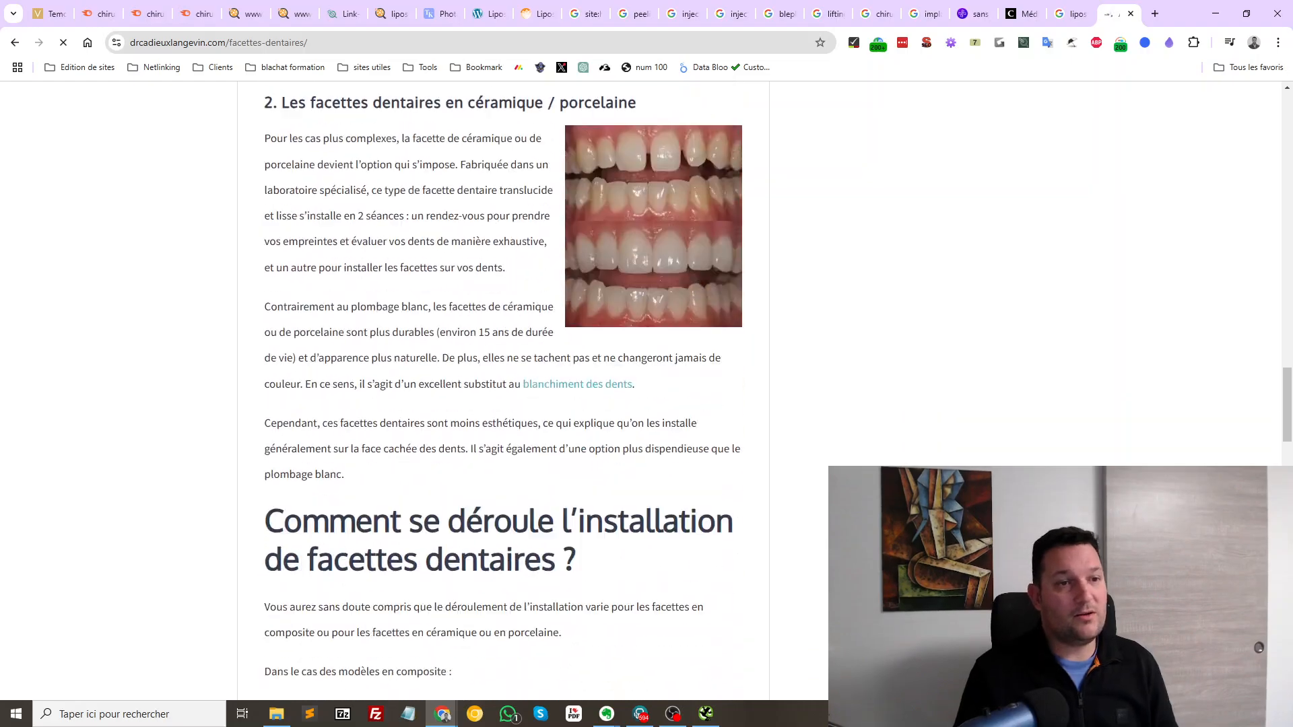
scroll(505, 404, "down", 12)
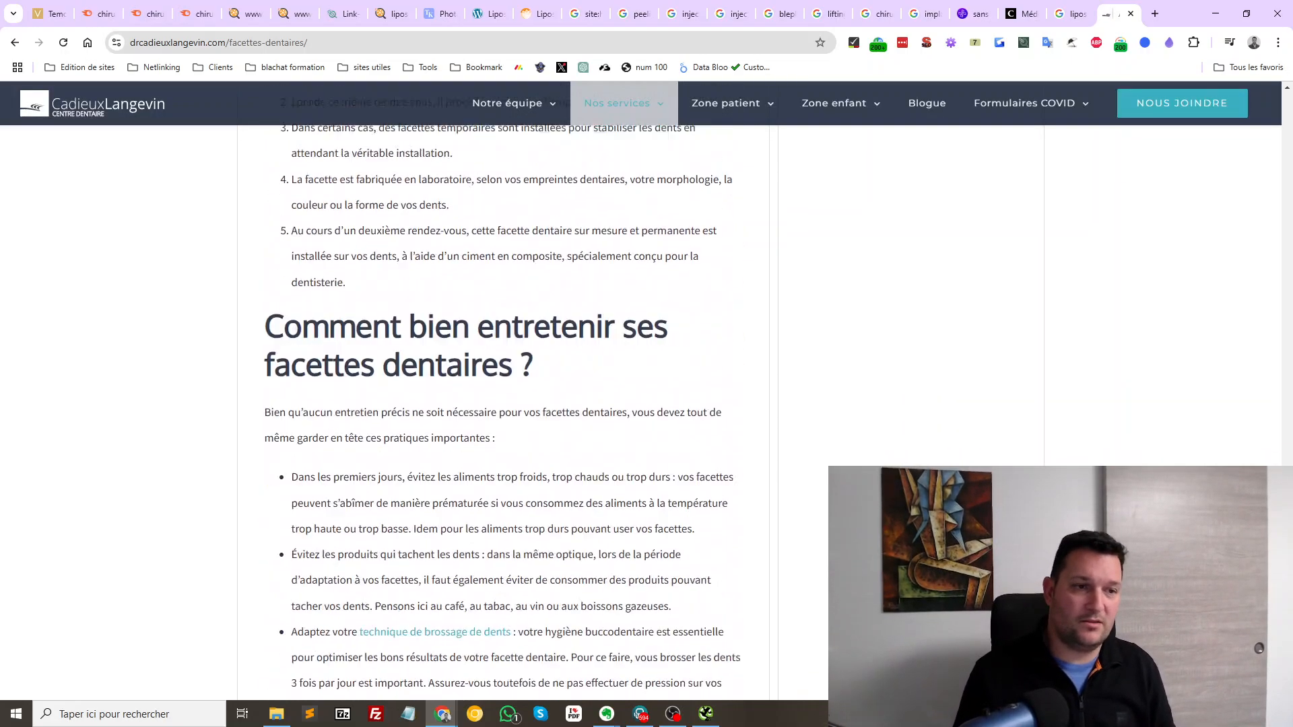
scroll(505, 404, "down", 5)
key("alt+Left")
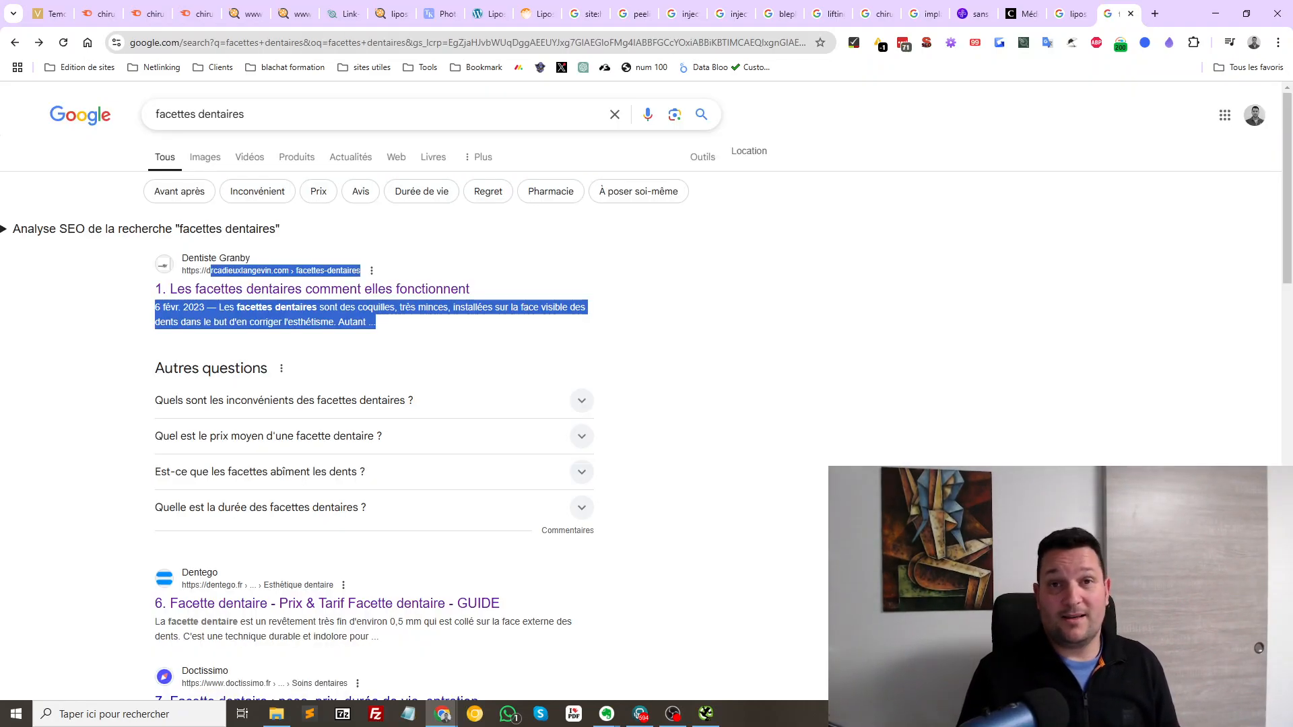
left_click(674, 317)
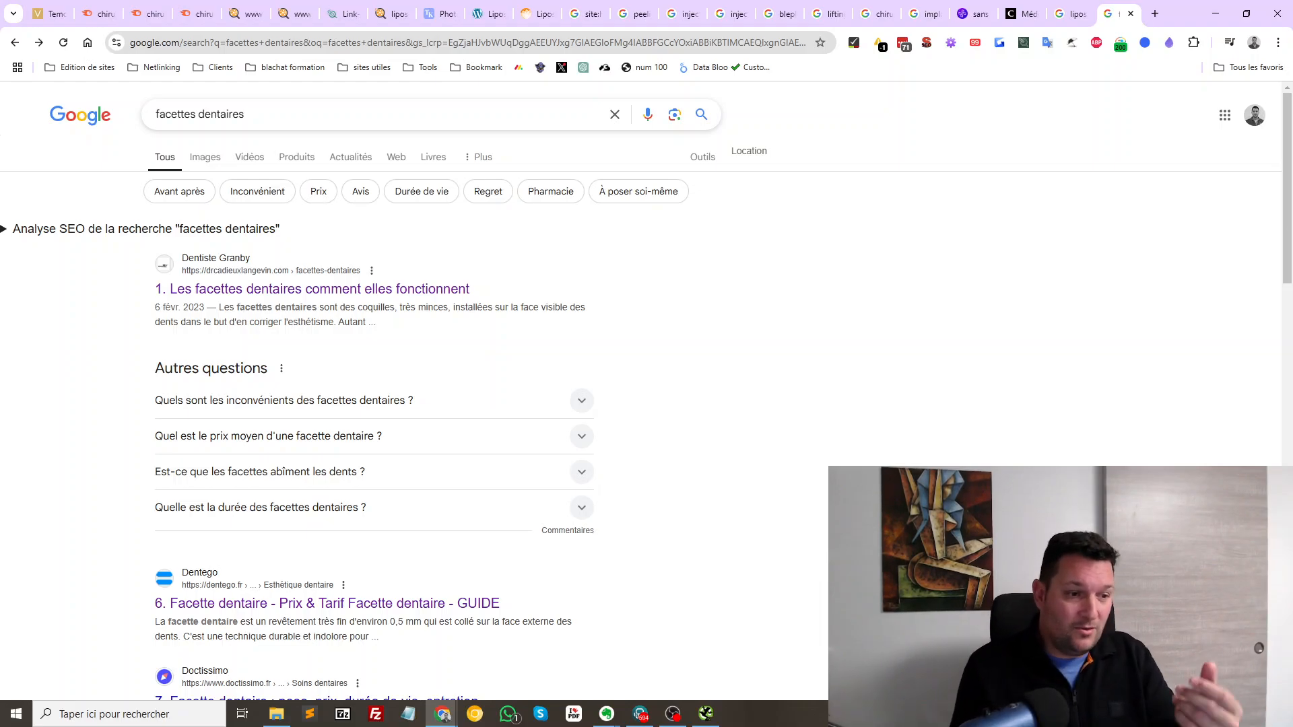
scroll(646, 405, "down", 3)
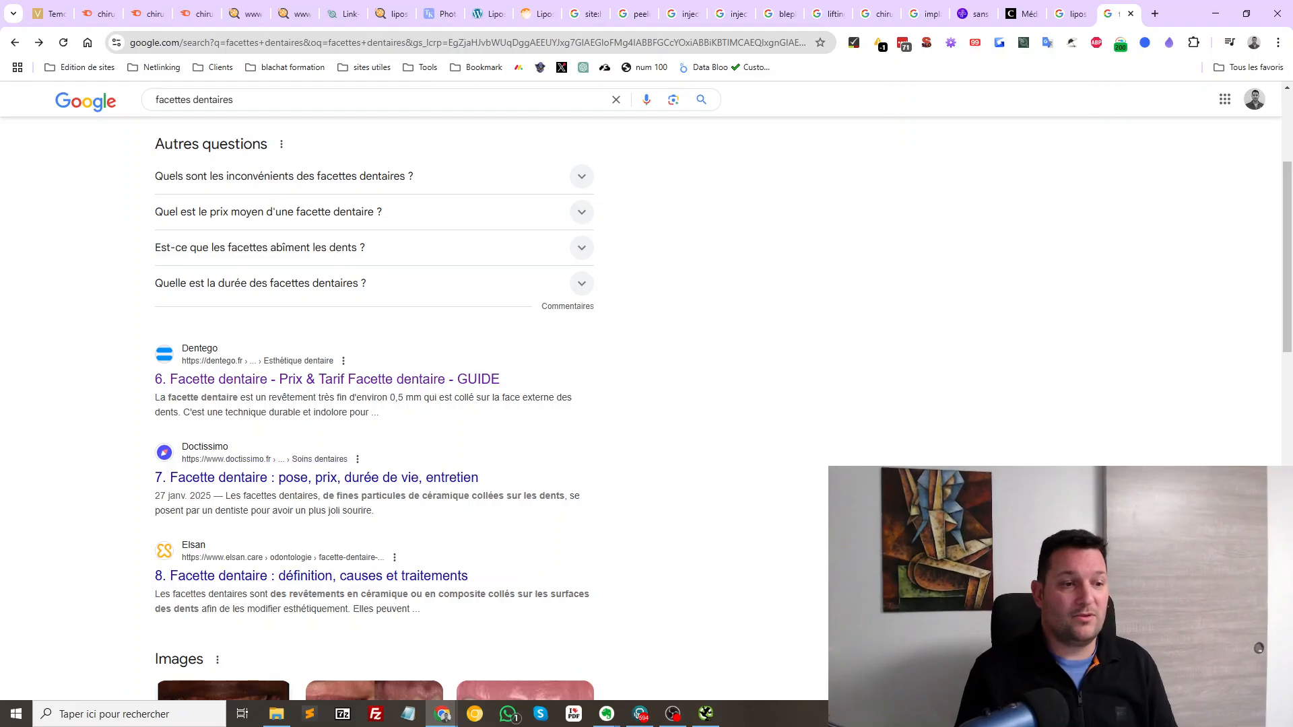
scroll(303, 458, "down", 2)
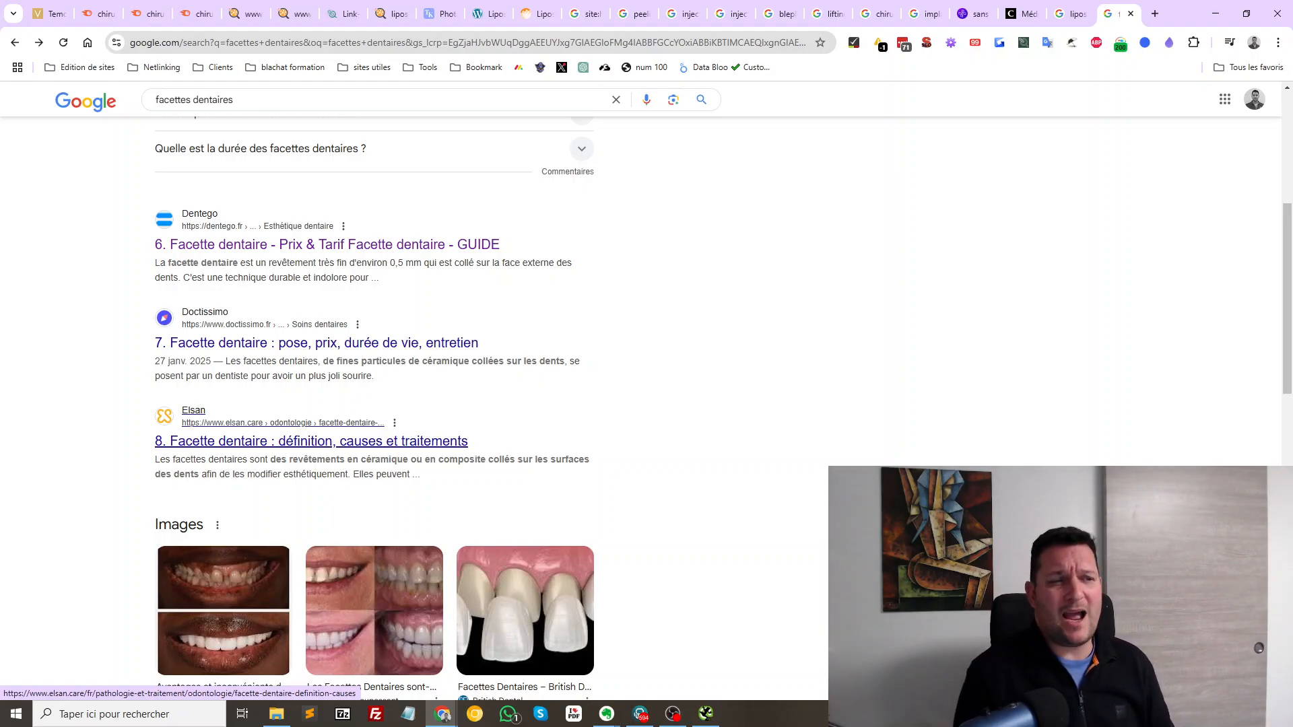
scroll(337, 437, "down", 5)
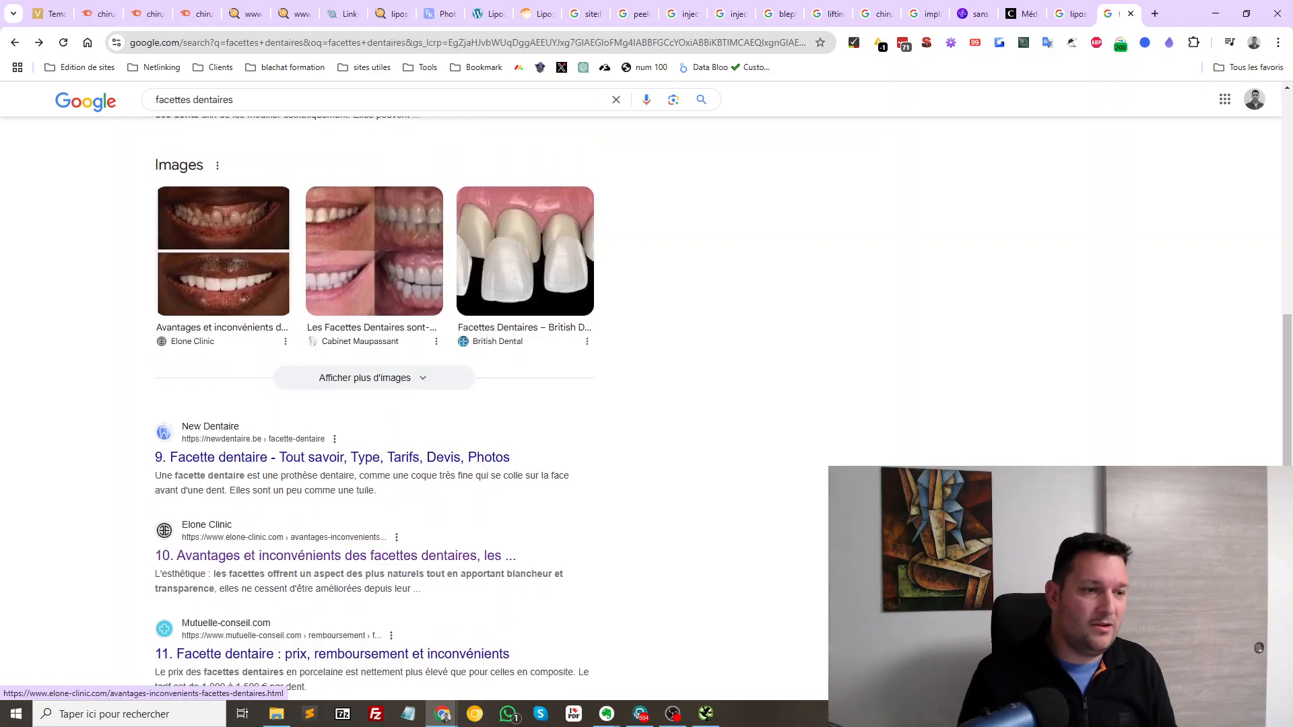
key("ctrl+w")
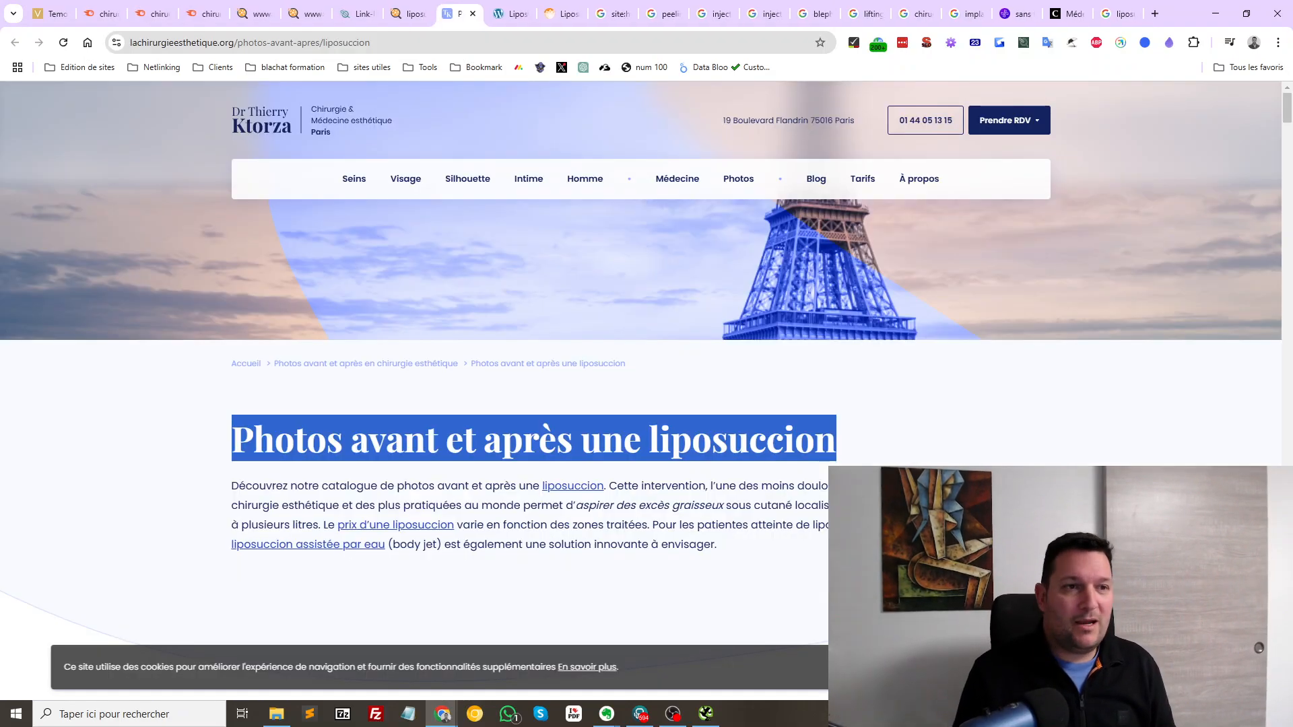
Scroll the liposuccion before-and-after photo page and close it
scroll(647, 404, "down", 9)
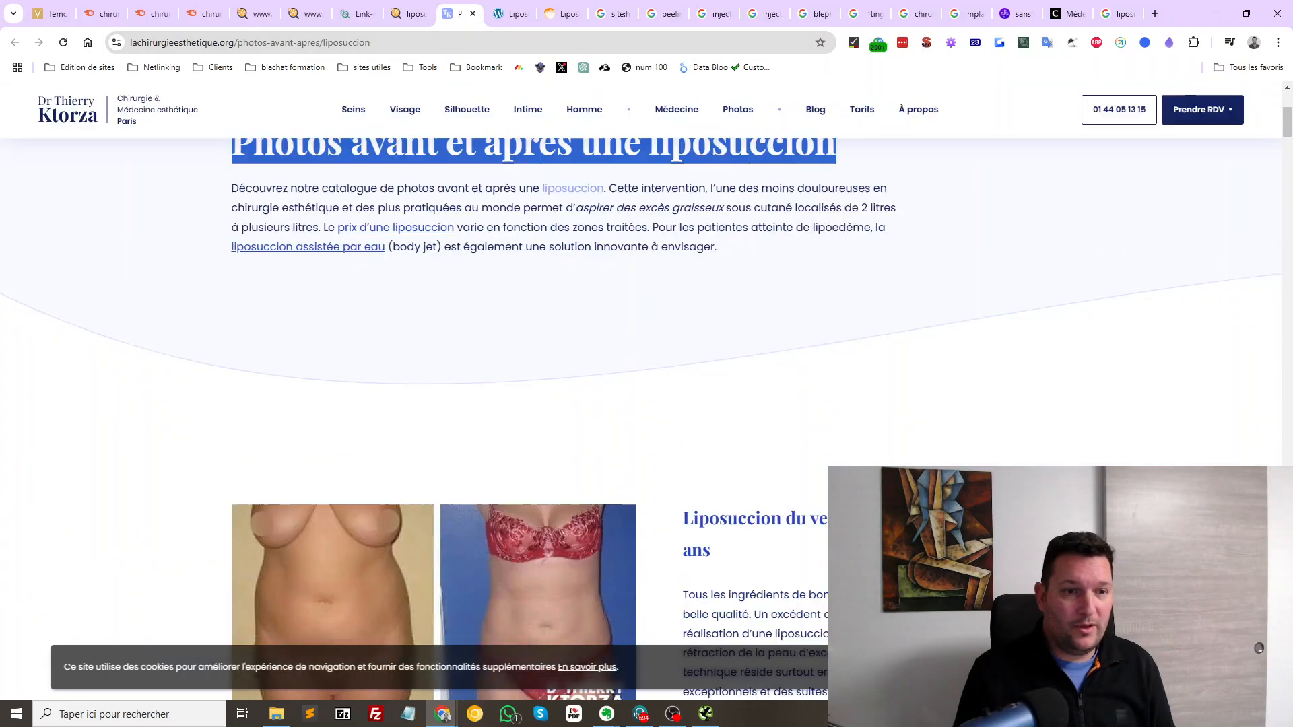
scroll(647, 404, "down", 20)
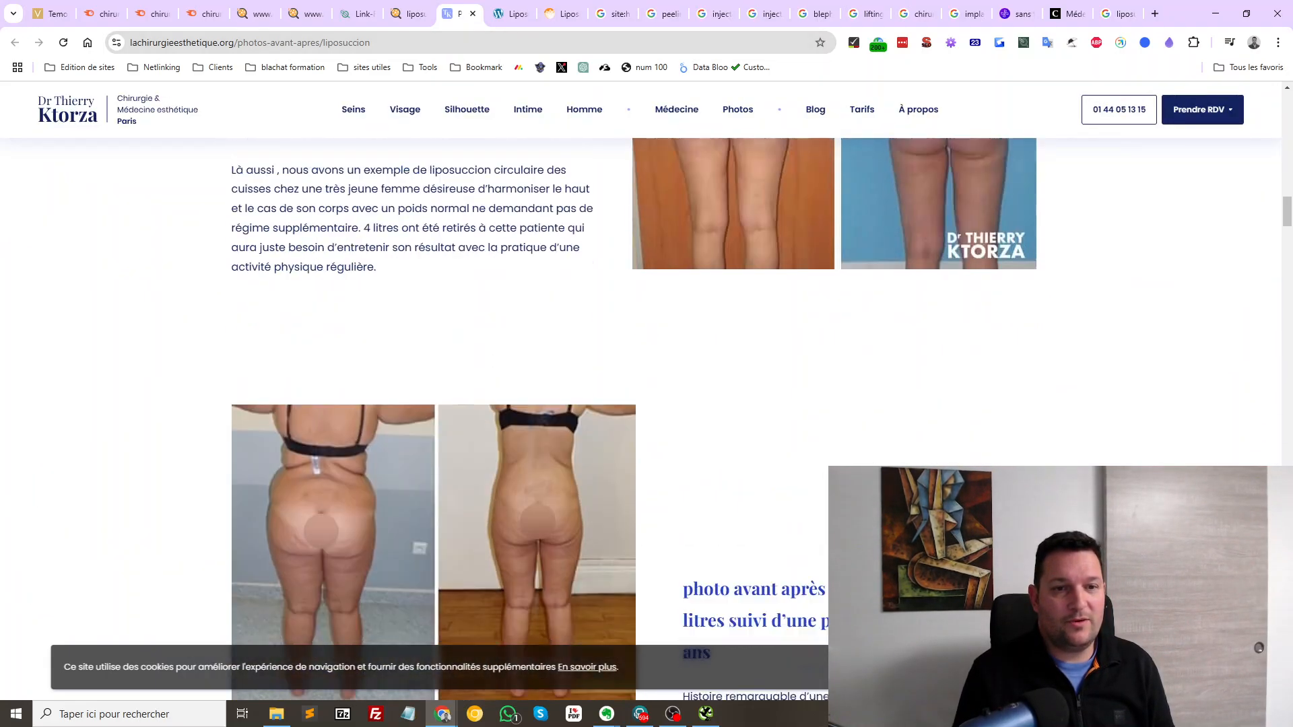
key("ctrl+w")
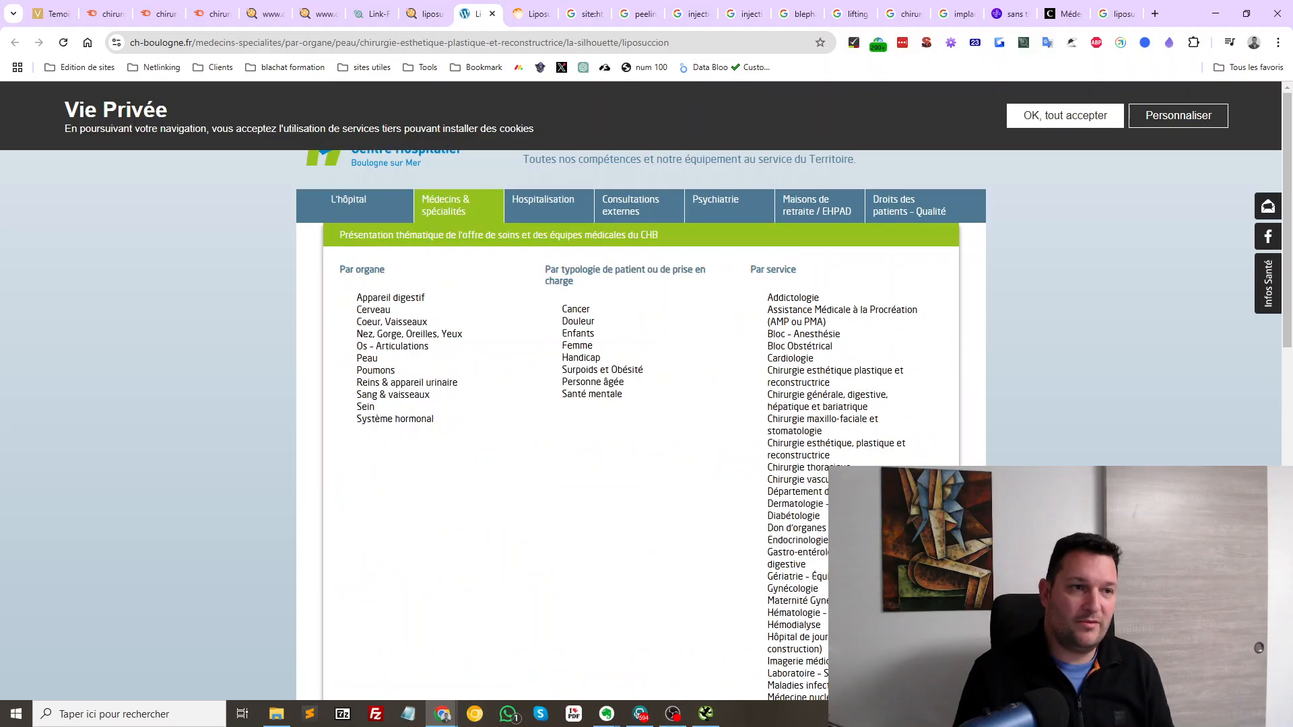
Show ch-boulogne.fr's SEObserver link metrics: Trust Flow 37 and 135 referring domains
scroll(641, 405, "down", 12)
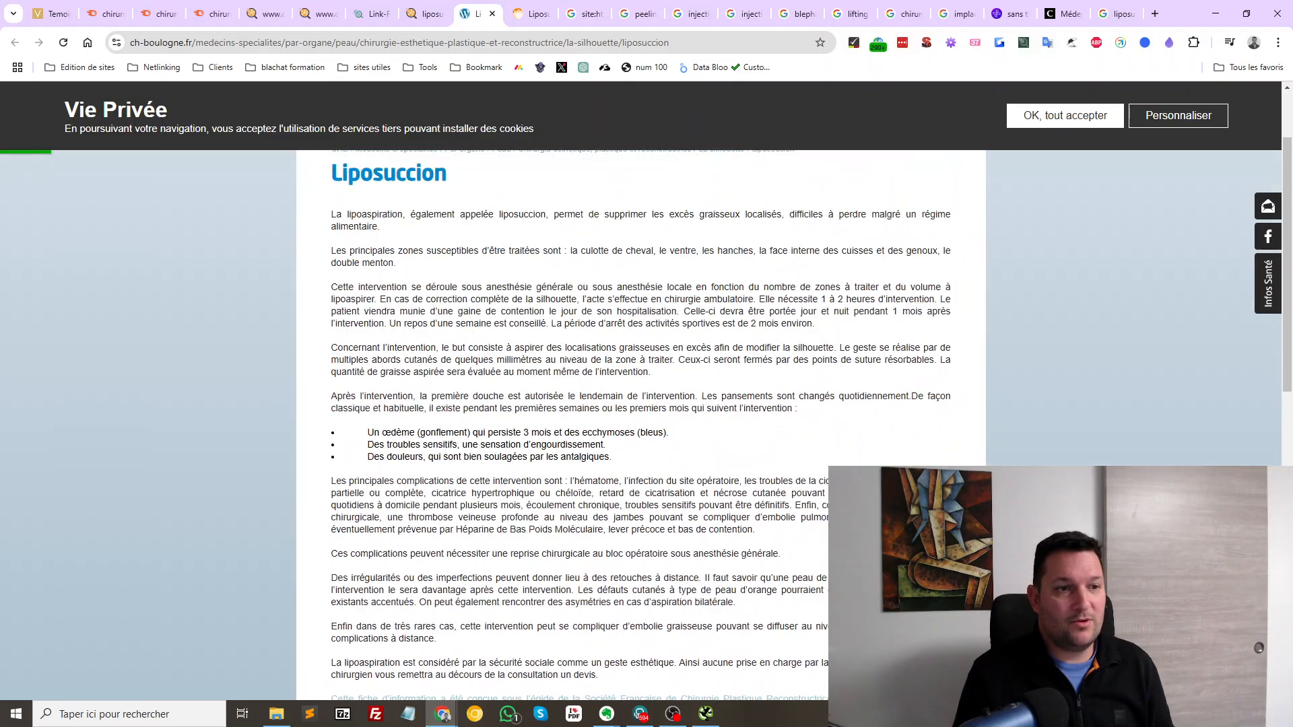
scroll(641, 404, "up", 10)
scroll(641, 404, "up", 2)
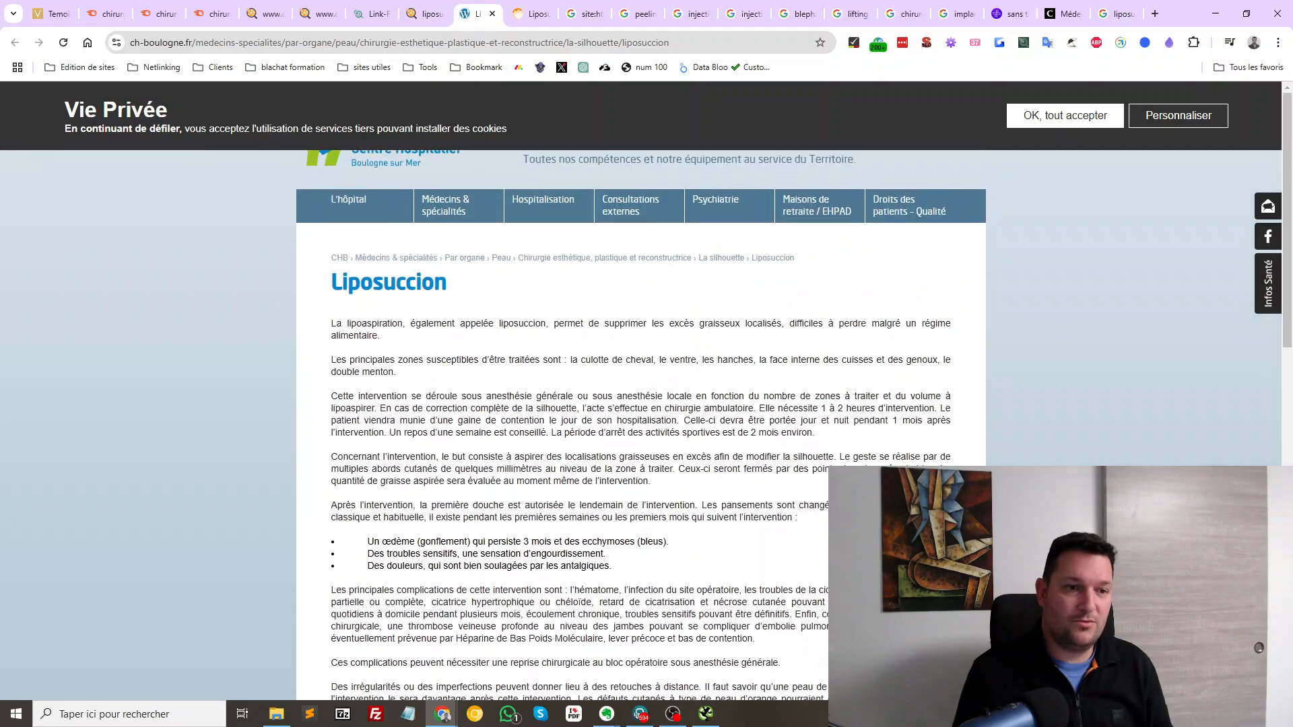
left_click(975, 43)
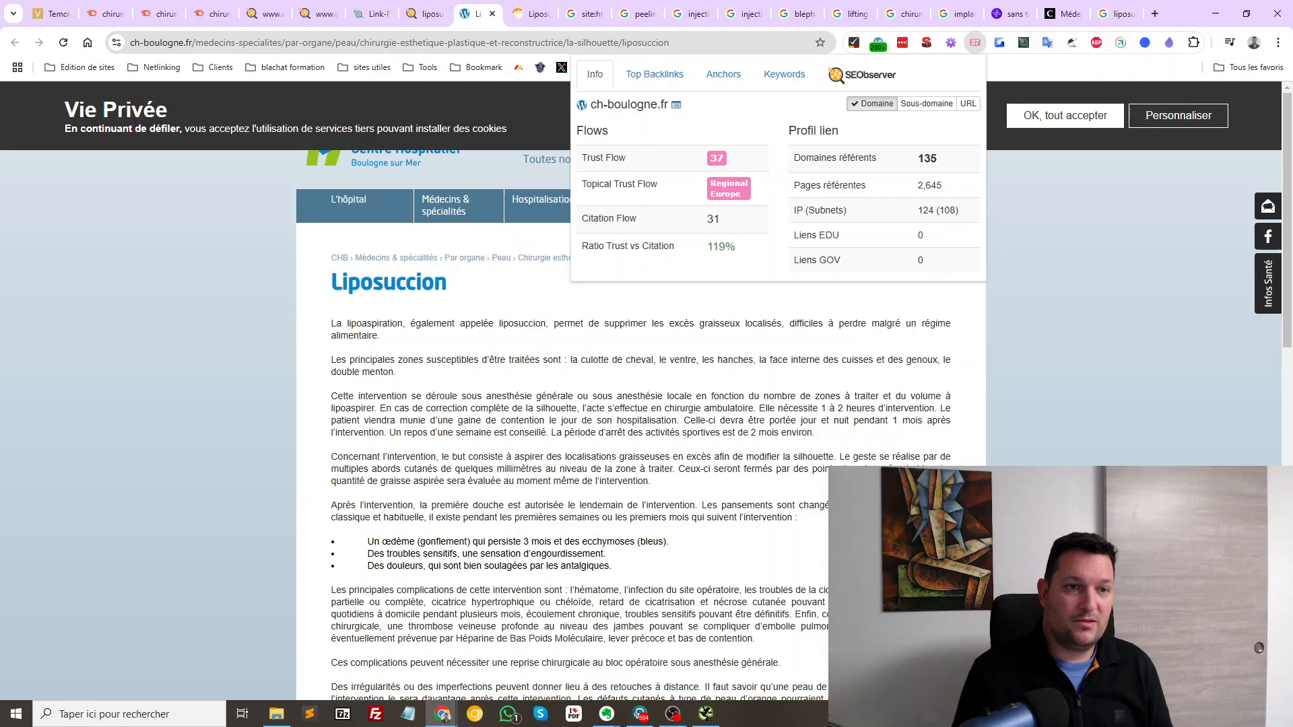
Open the hospitalisation fees page, highlight the treated-zones paragraphs, and close the tab
mouse_move(542, 206)
left_click(442, 322)
left_click_drag(500, 360, 602, 481)
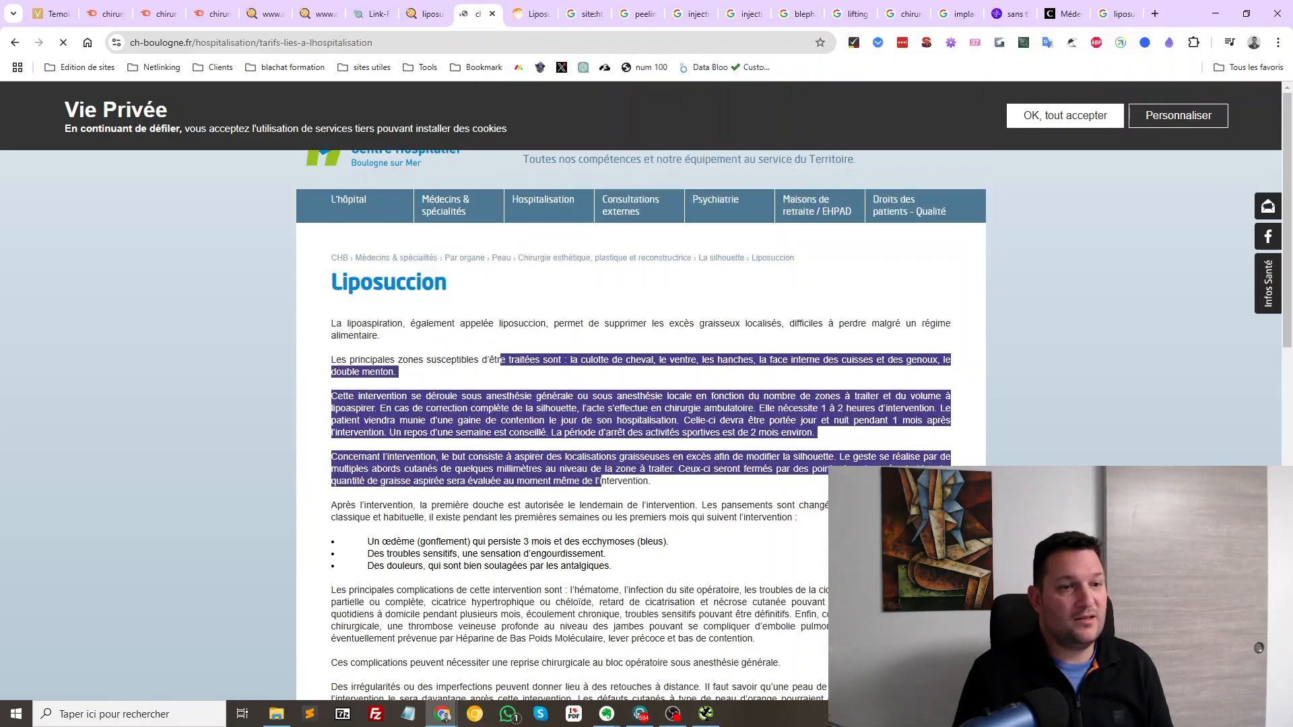
key("ctrl+w")
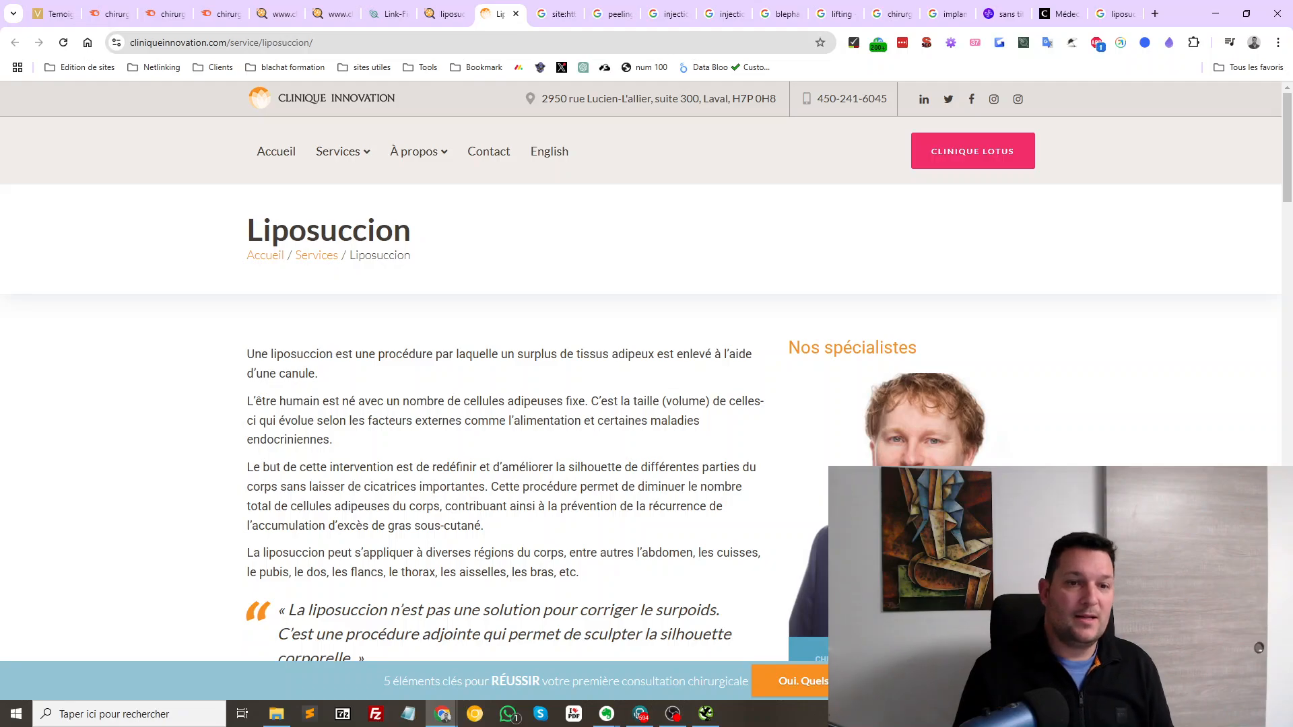
Highlight cliniqueinnovation.com's link figures: Trust Flow 4, Citation Flow 16, 23 referring domains from 19 subnets
scroll(438, 340, "down", 18)
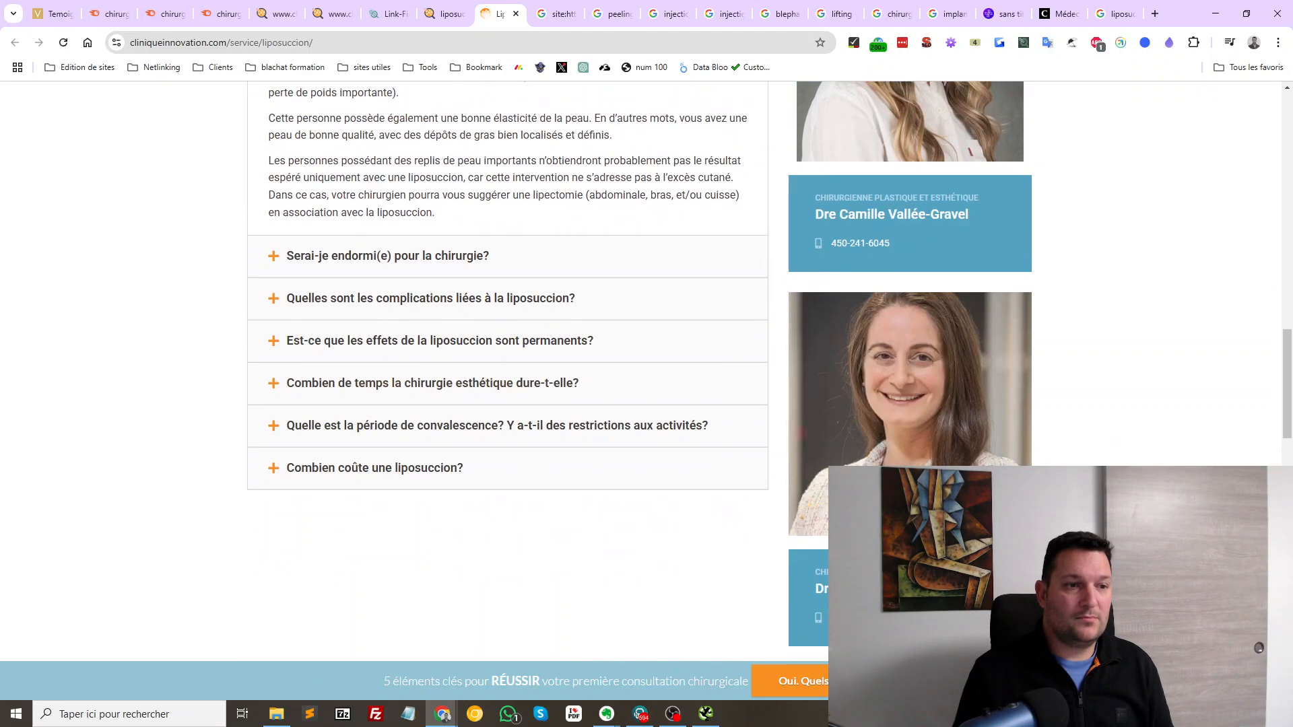
scroll(438, 340, "up", 18)
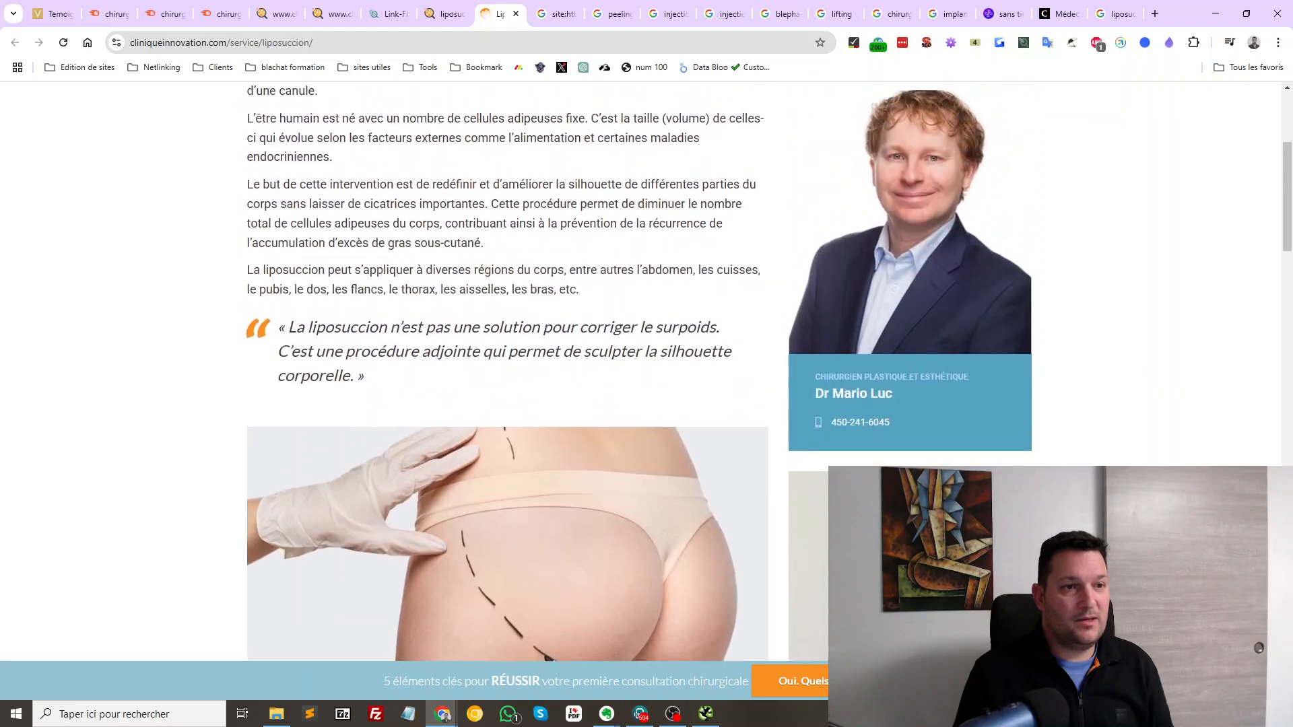
scroll(438, 340, "down", 20)
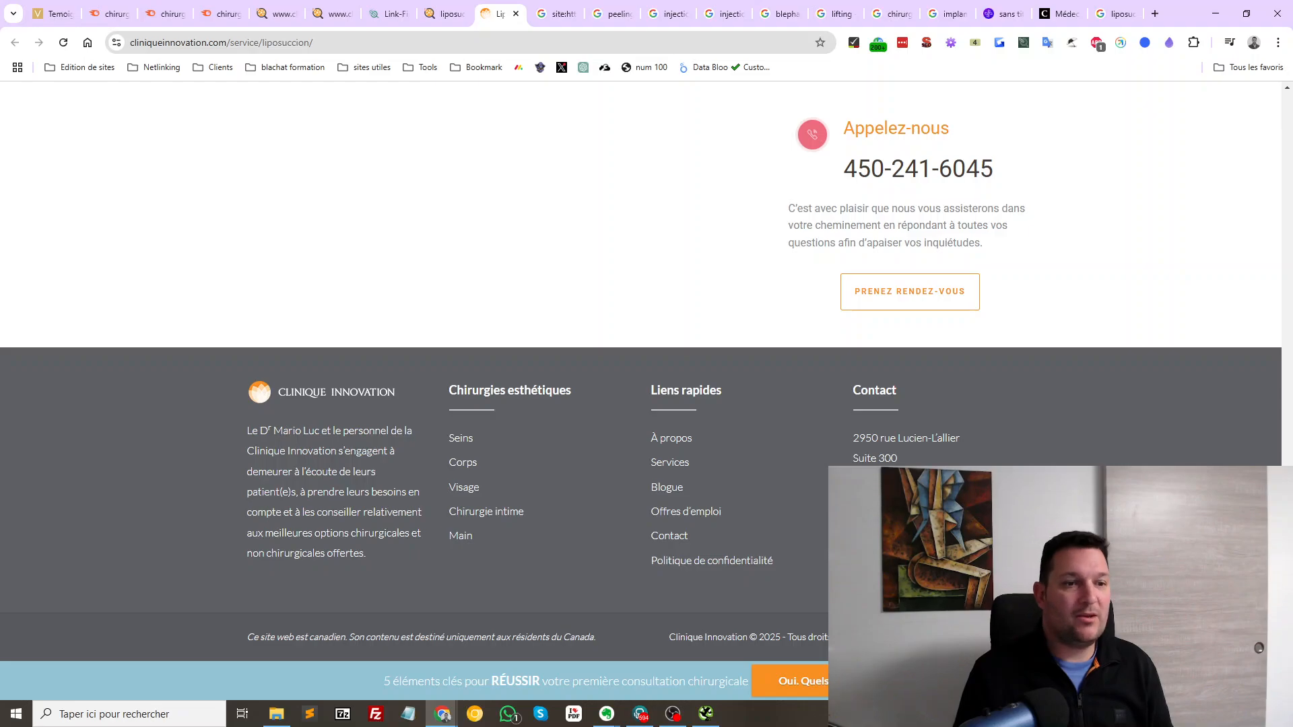
scroll(639, 371, "up", 6)
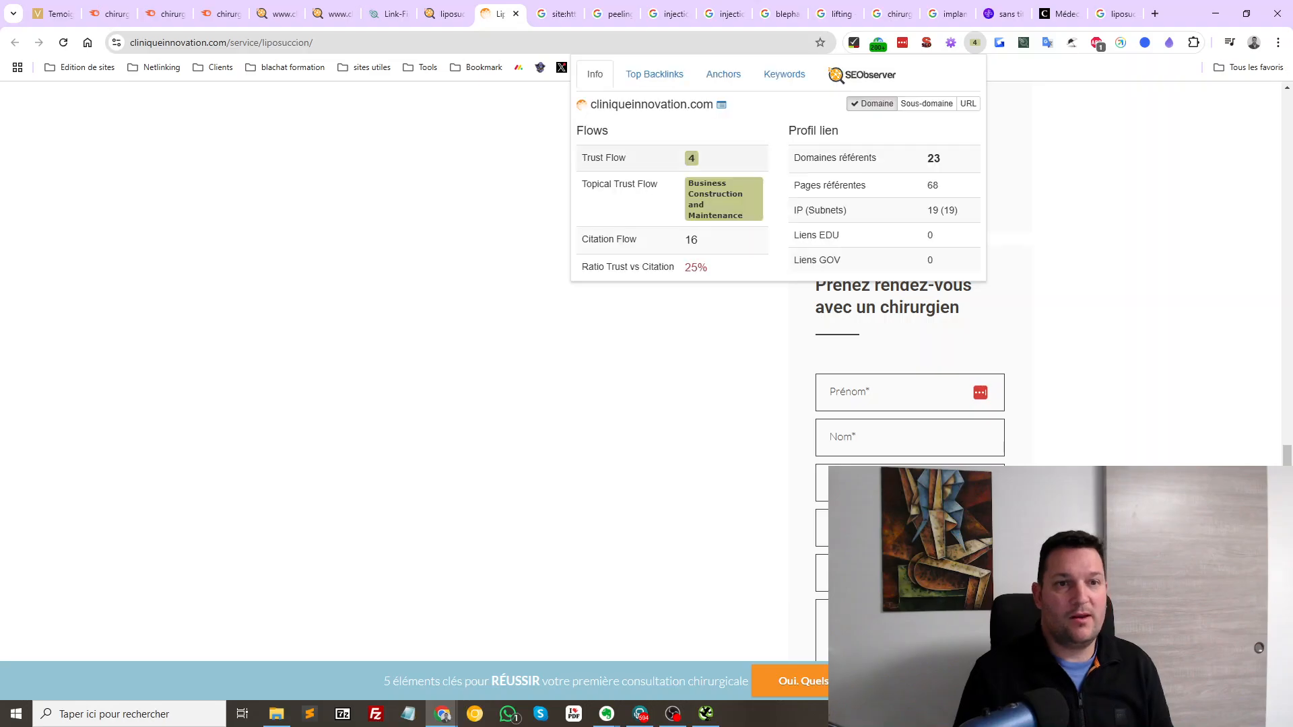
left_click_drag(807, 131, 961, 211)
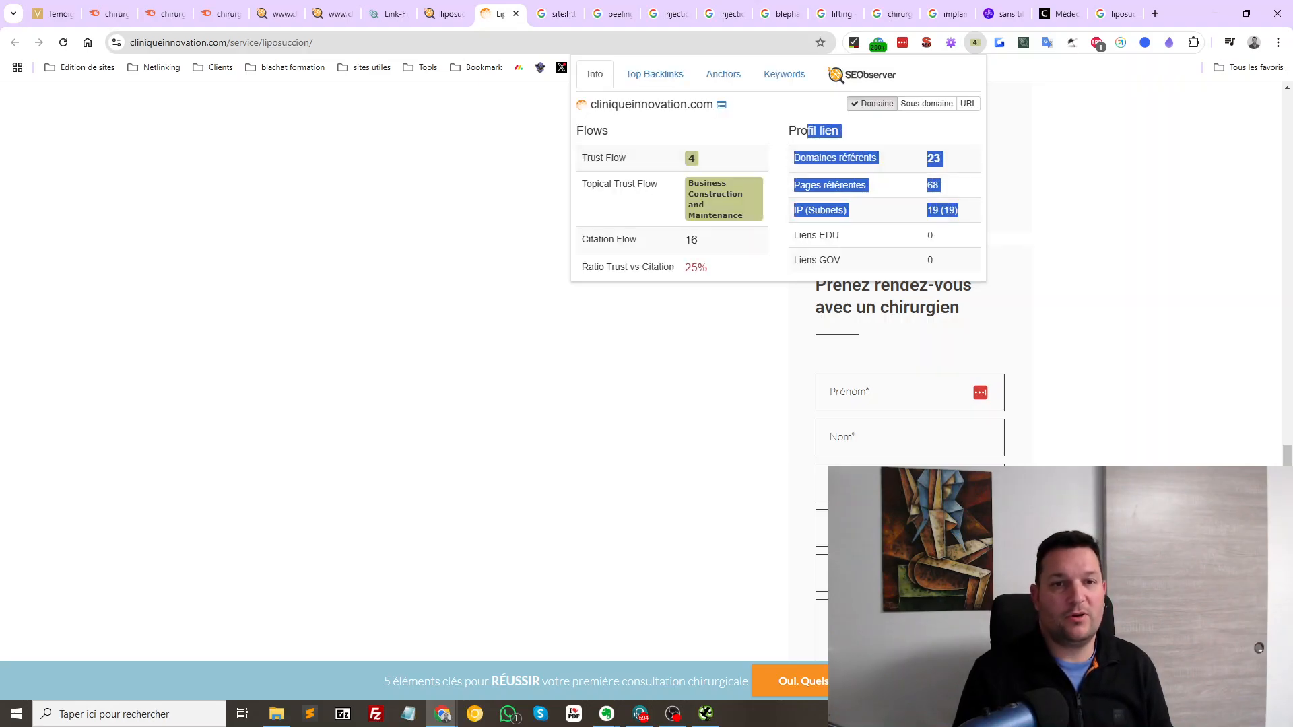
left_click(906, 161)
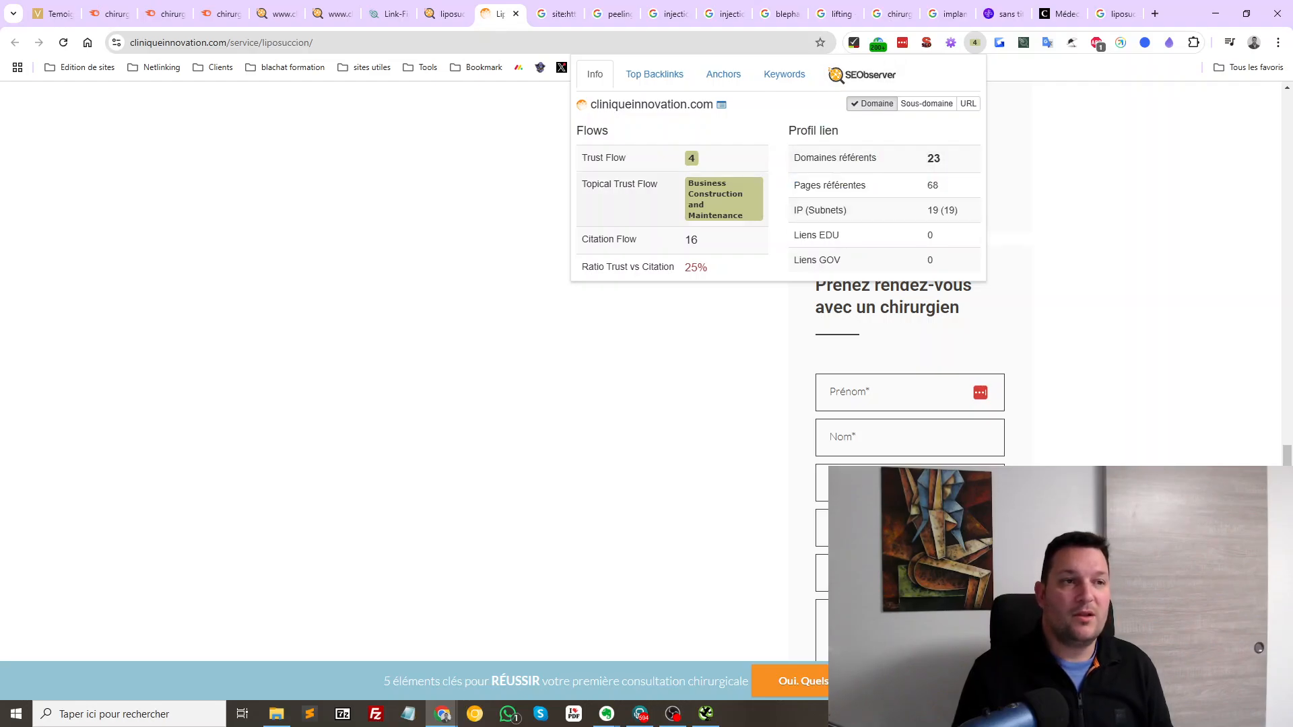
scroll(505, 370, "up", 10)
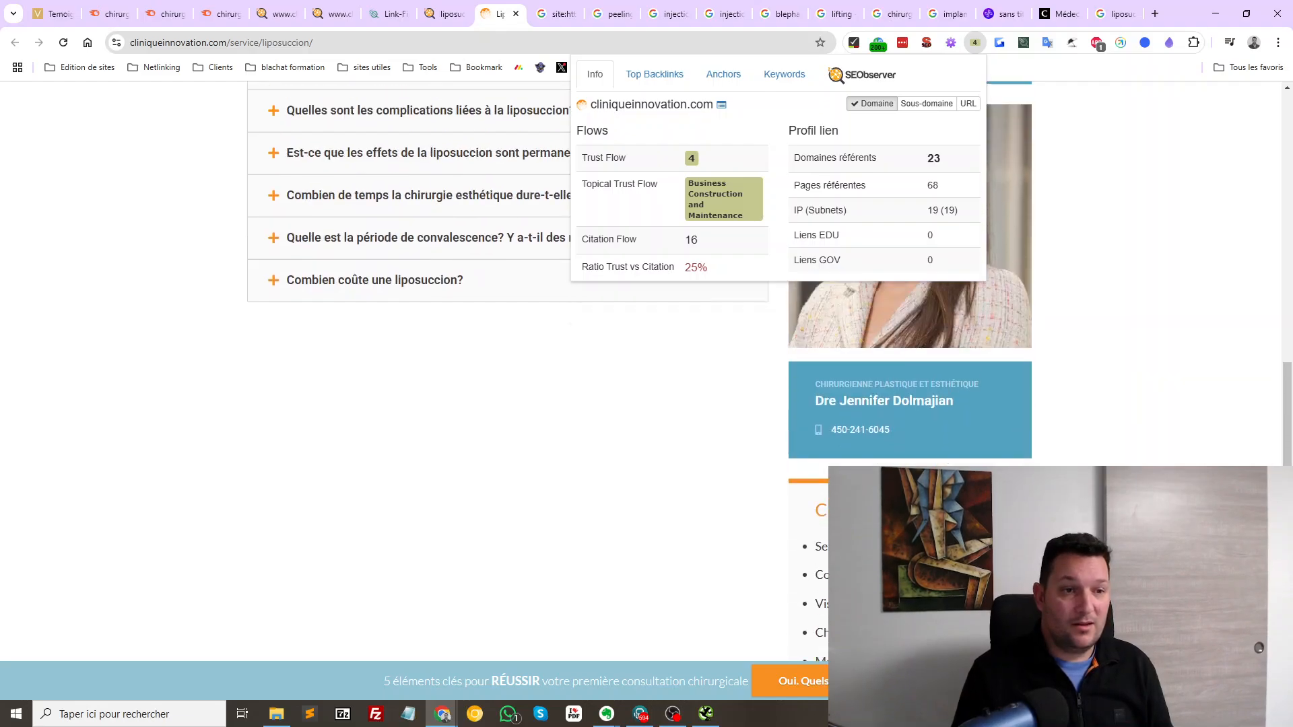
scroll(505, 371, "up", 8)
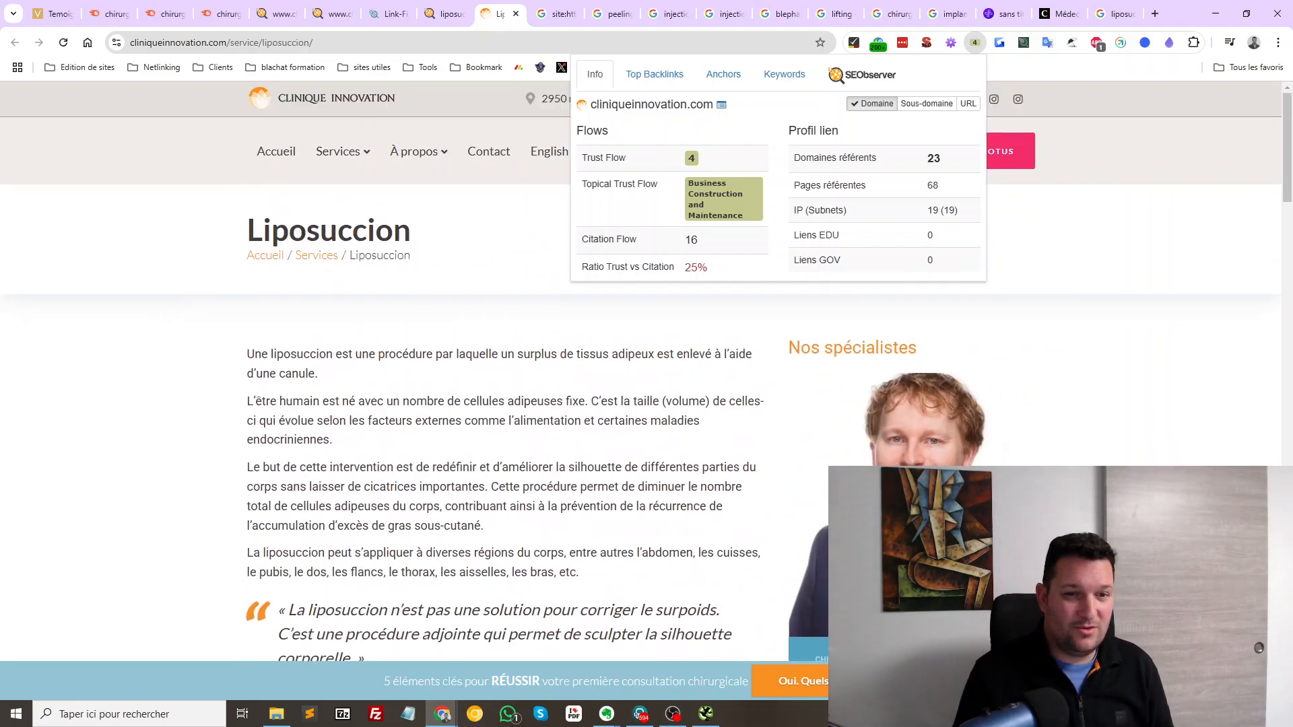
scroll(505, 371, "down", 7)
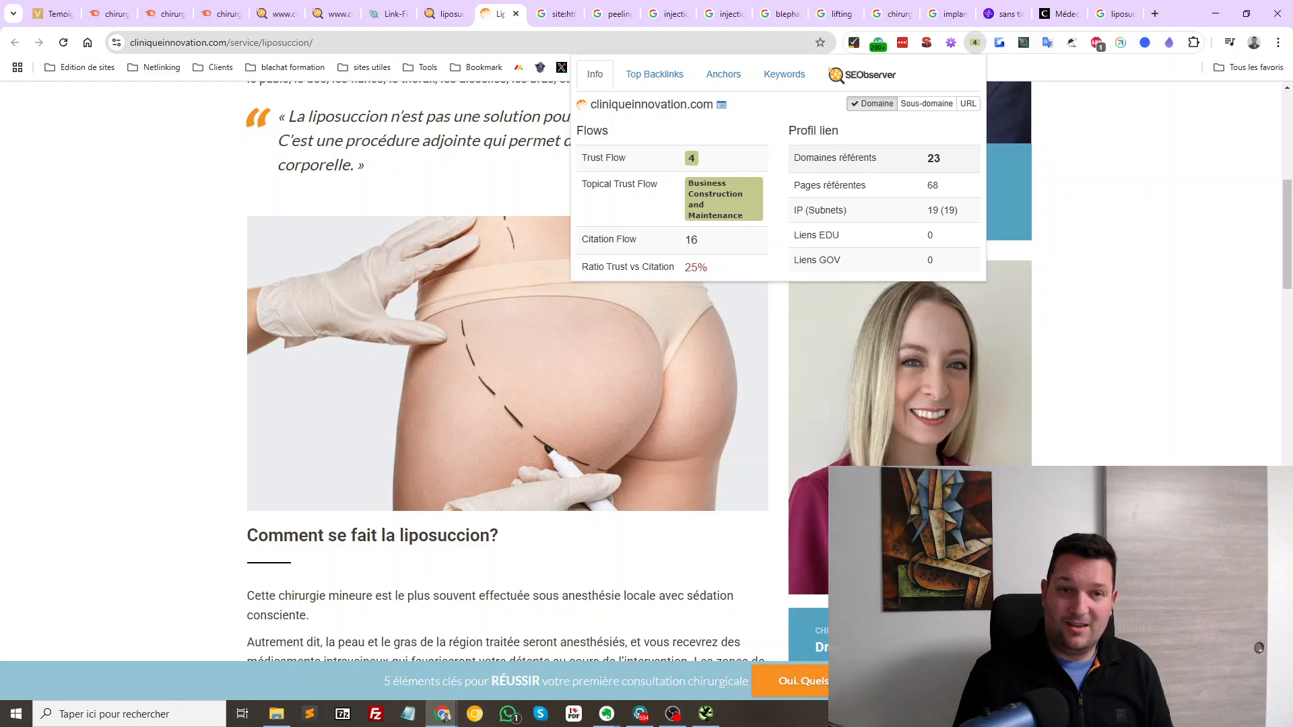
left_click_drag(831, 158, 957, 210)
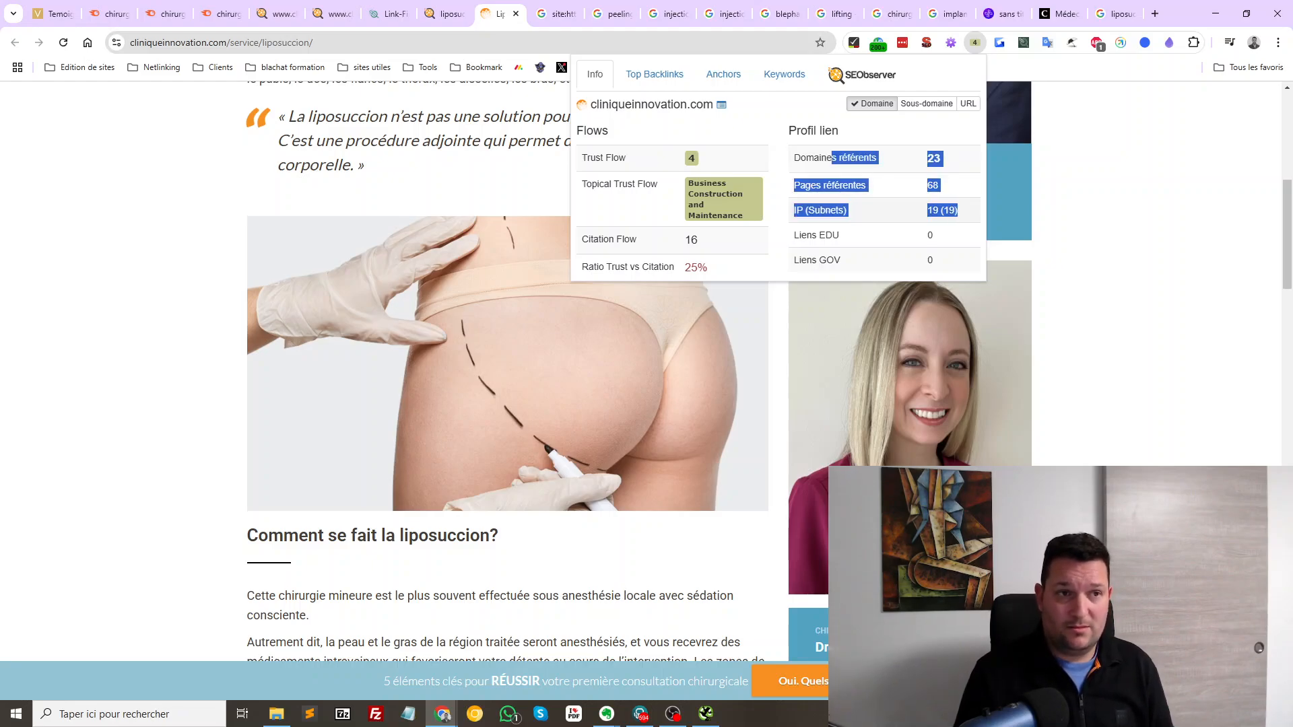
left_click(895, 234)
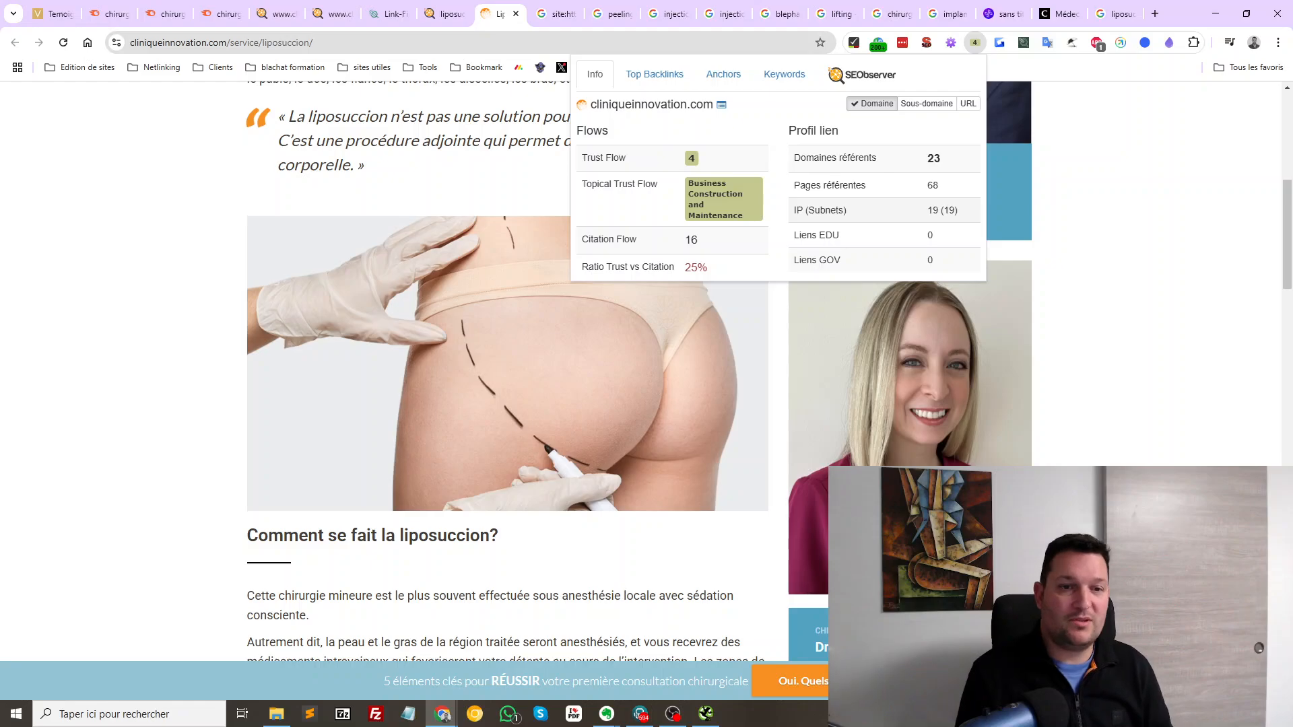
Dismiss the SEObserver popup and expand the 'Serai-je endormi(e)' FAQ answer on Clinique Innovation's page
scroll(506, 370, "down", 5)
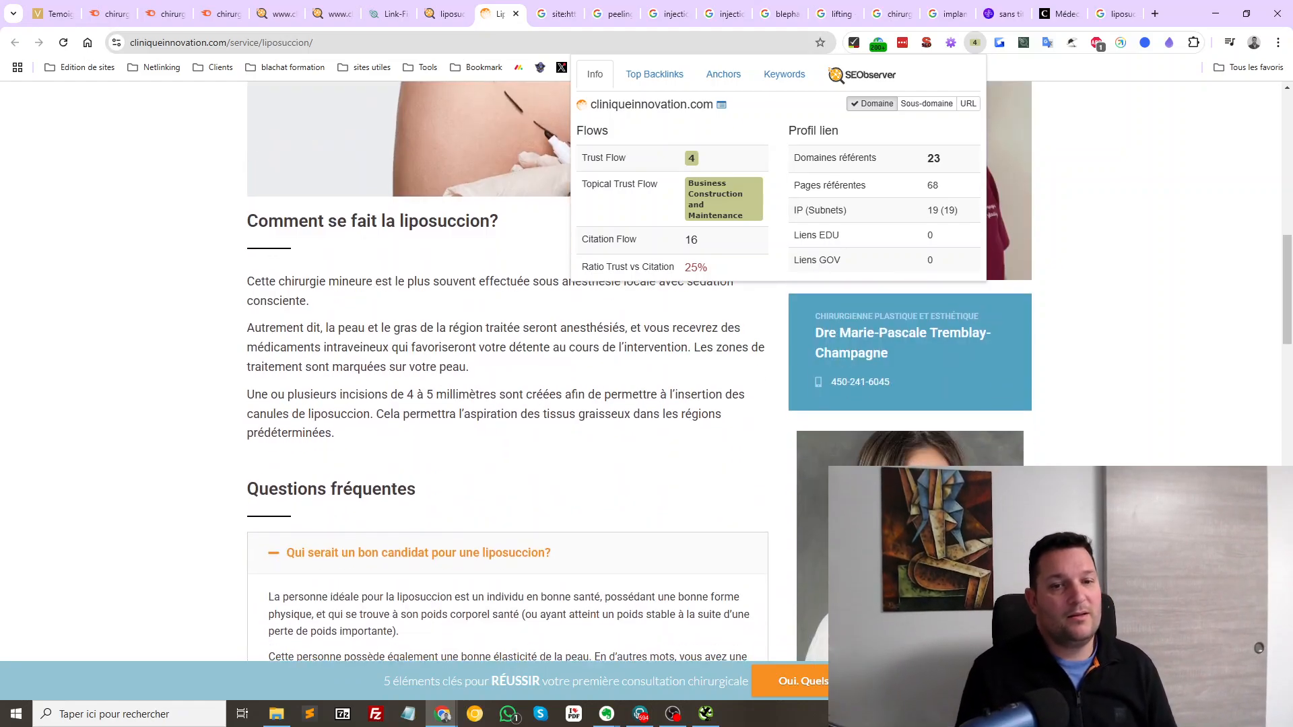
key("Escape")
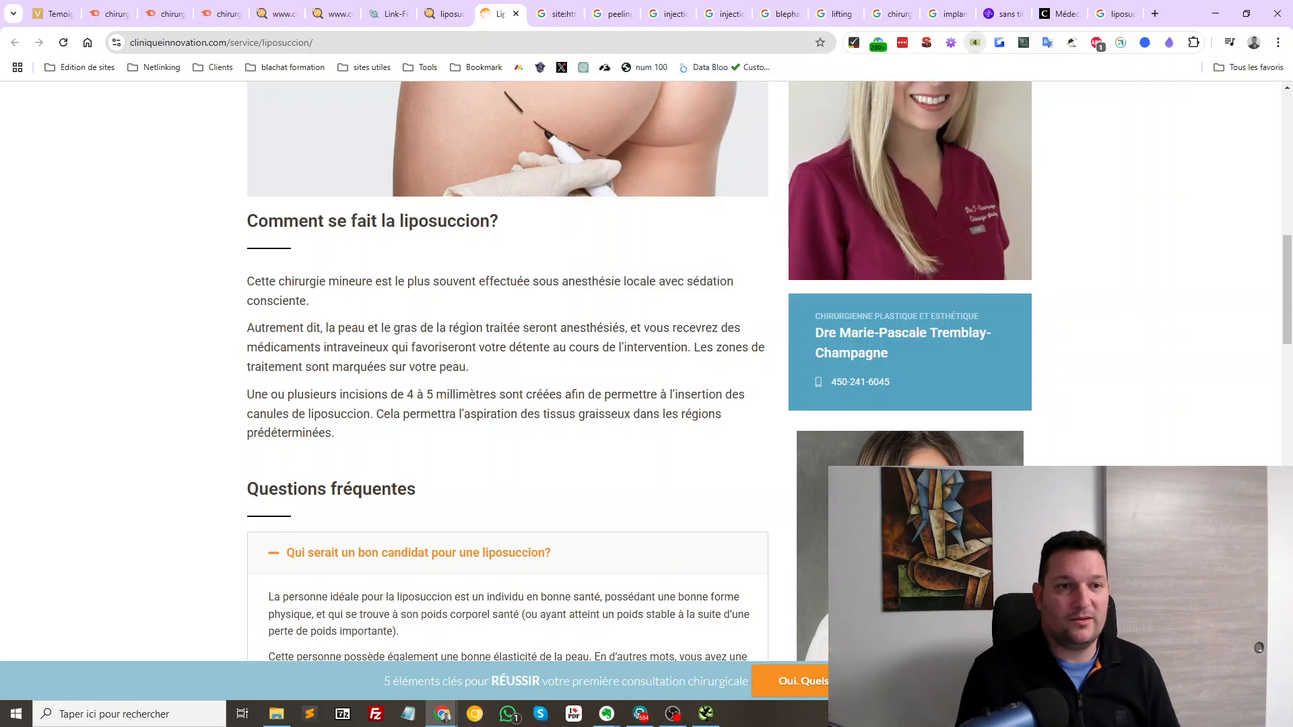
scroll(506, 370, "down", 7)
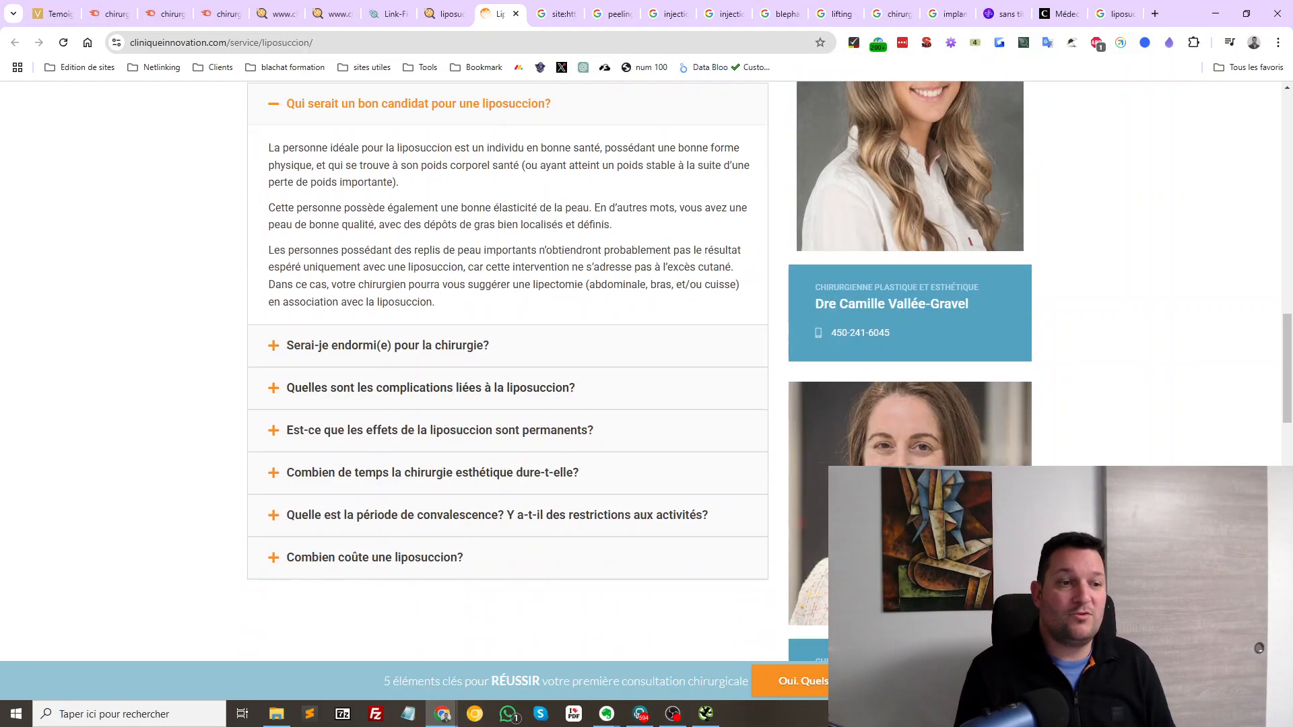
left_click(387, 344)
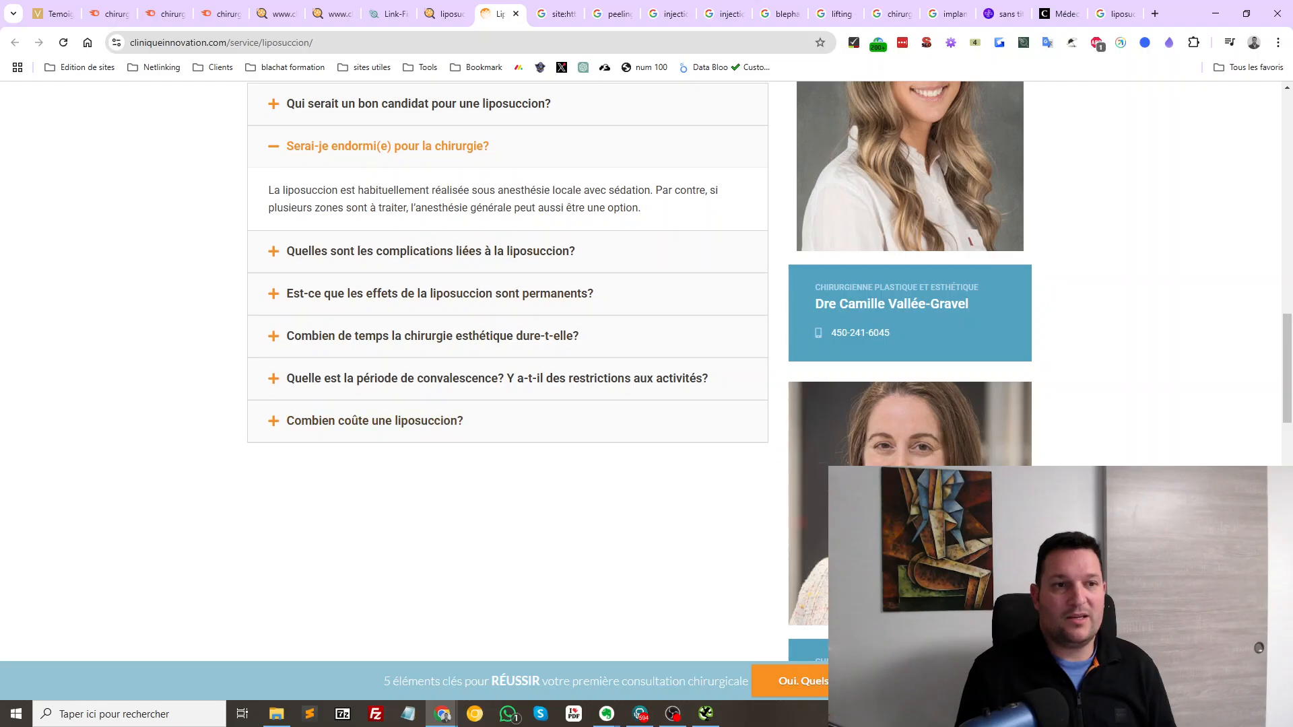
scroll(505, 370, "up", 15)
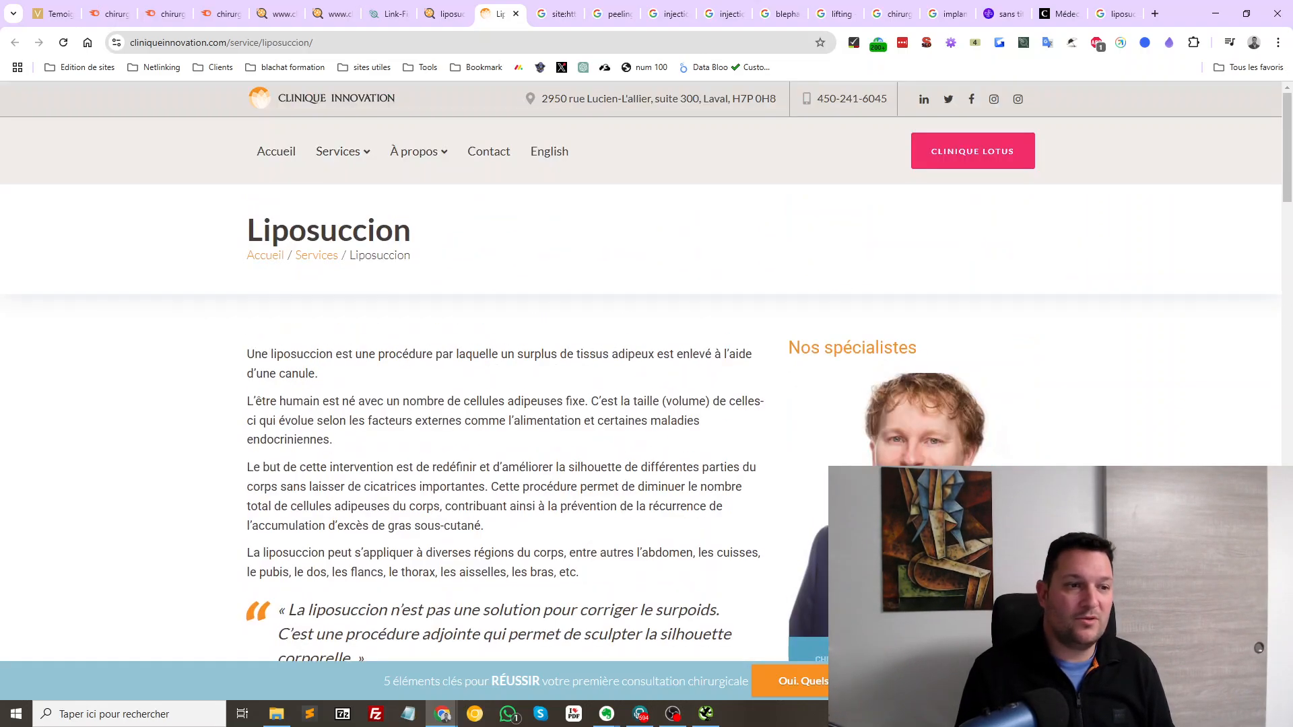
scroll(505, 371, "down", 12)
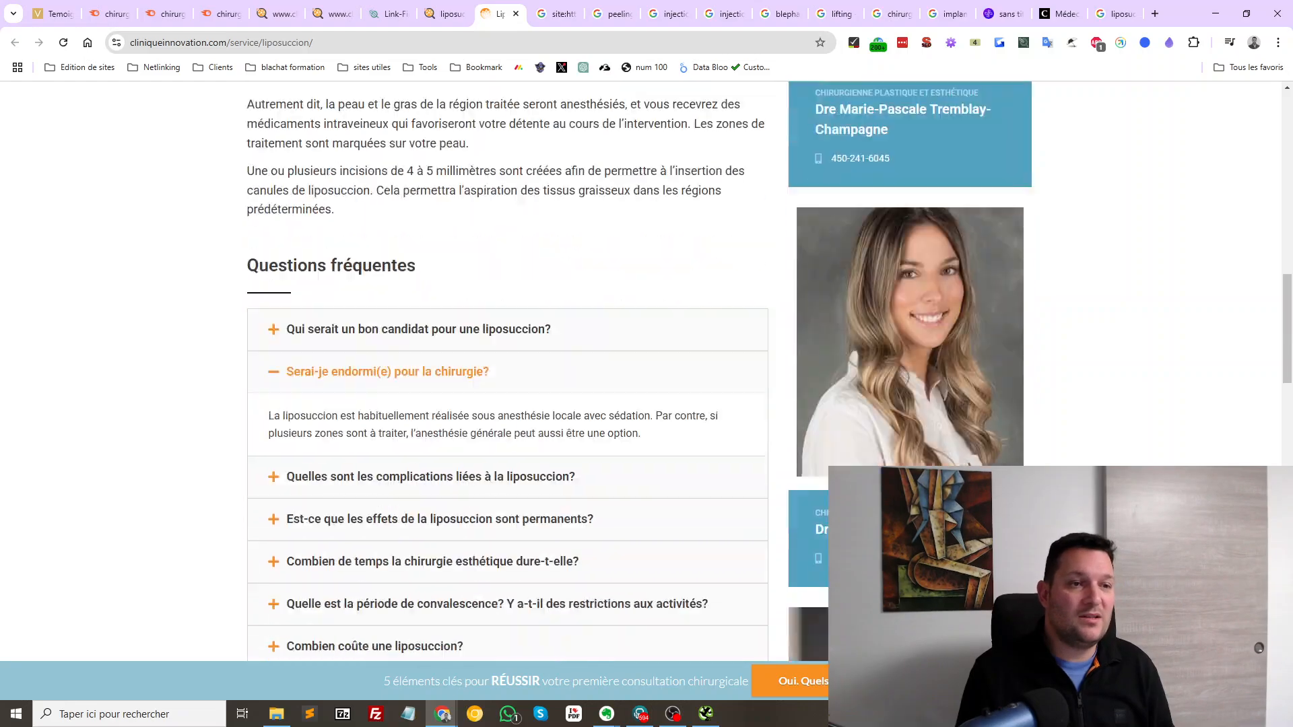
scroll(505, 370, "down", 3)
scroll(505, 371, "up", 8)
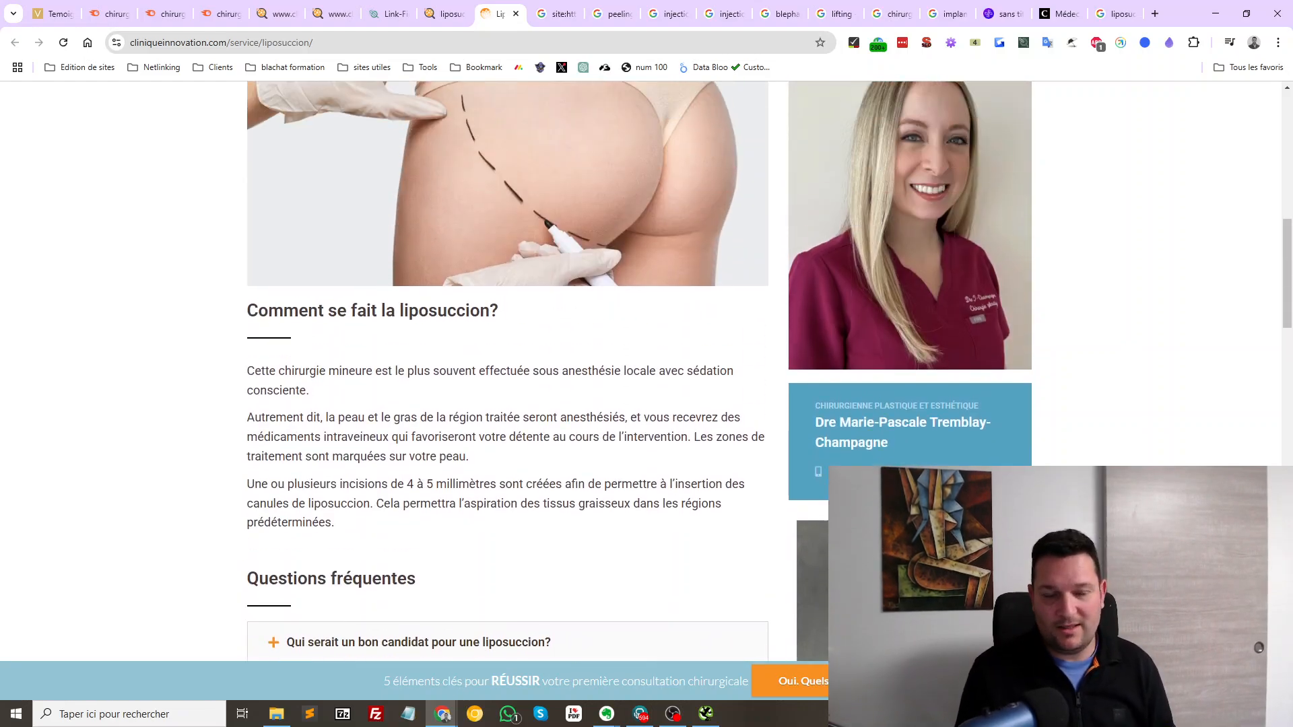
scroll(505, 371, "up", 10)
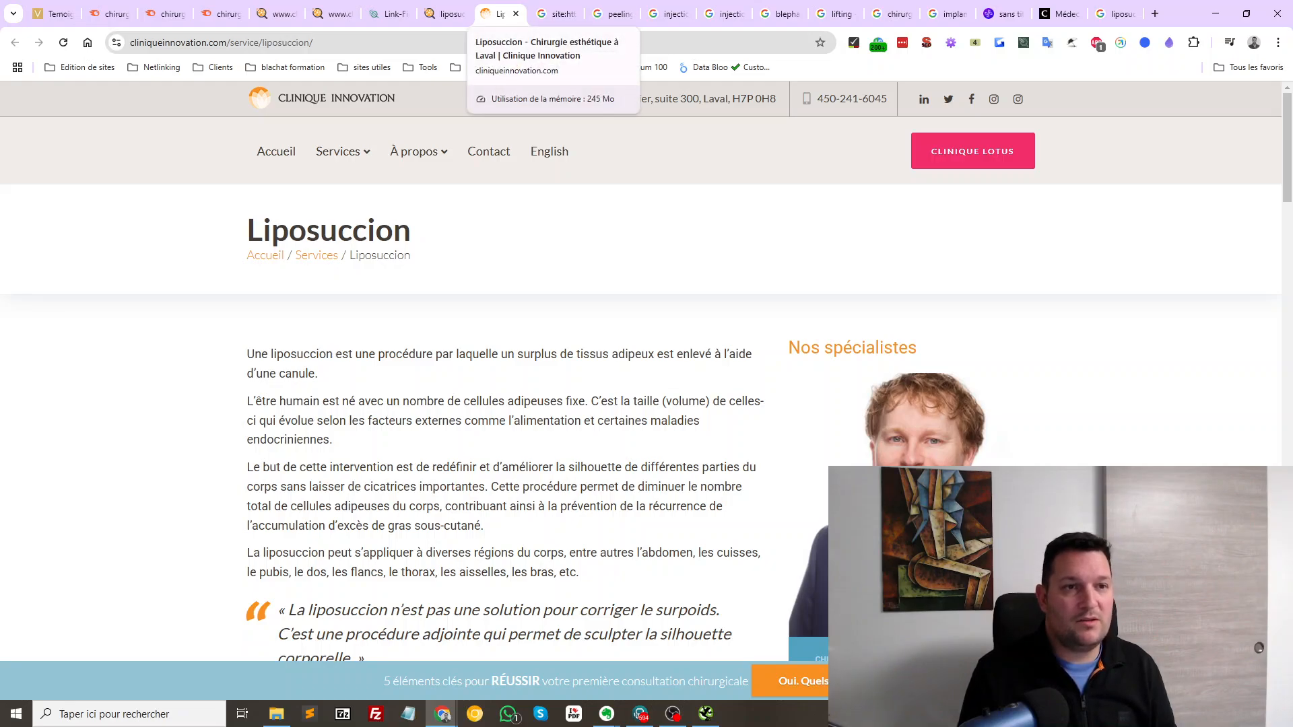
Select the Liposuccion page title, then close the Clinique Innovation tab
mouse_move(414, 151)
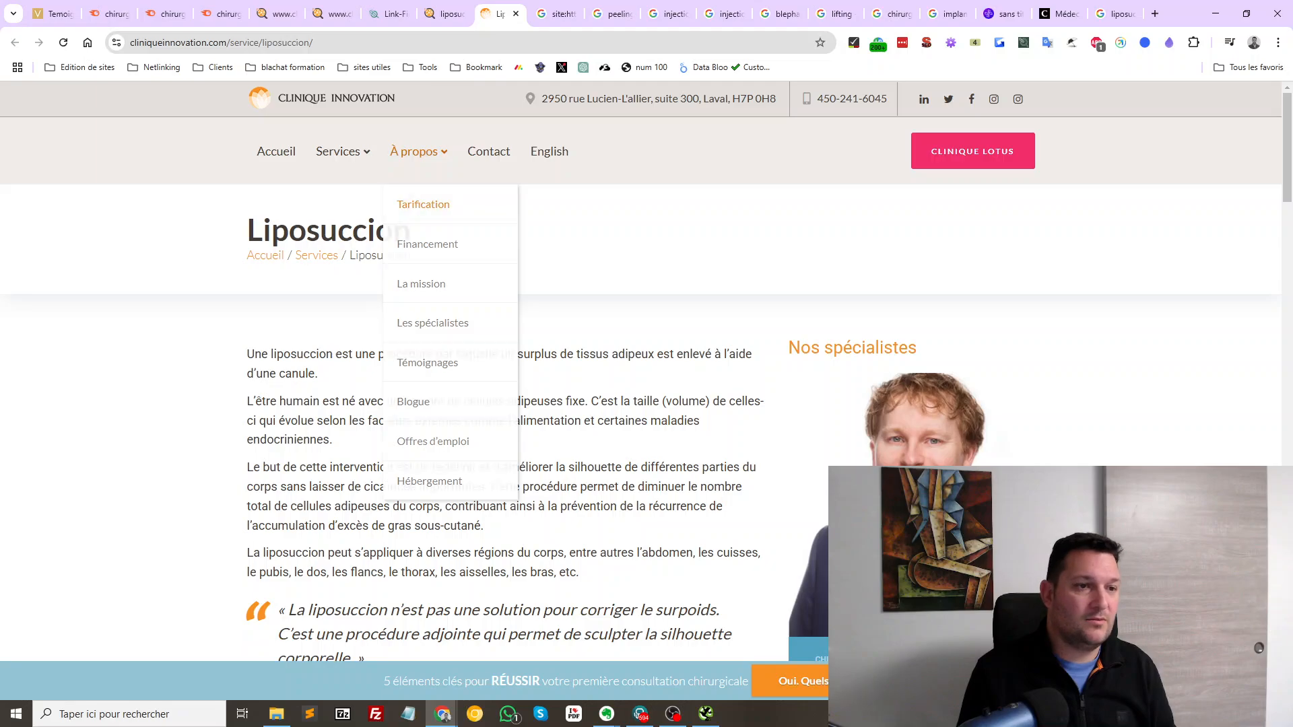
mouse_move(248, 230)
left_mouse_down()
mouse_move(431, 236)
mouse_move(250, 219)
left_mouse_up()
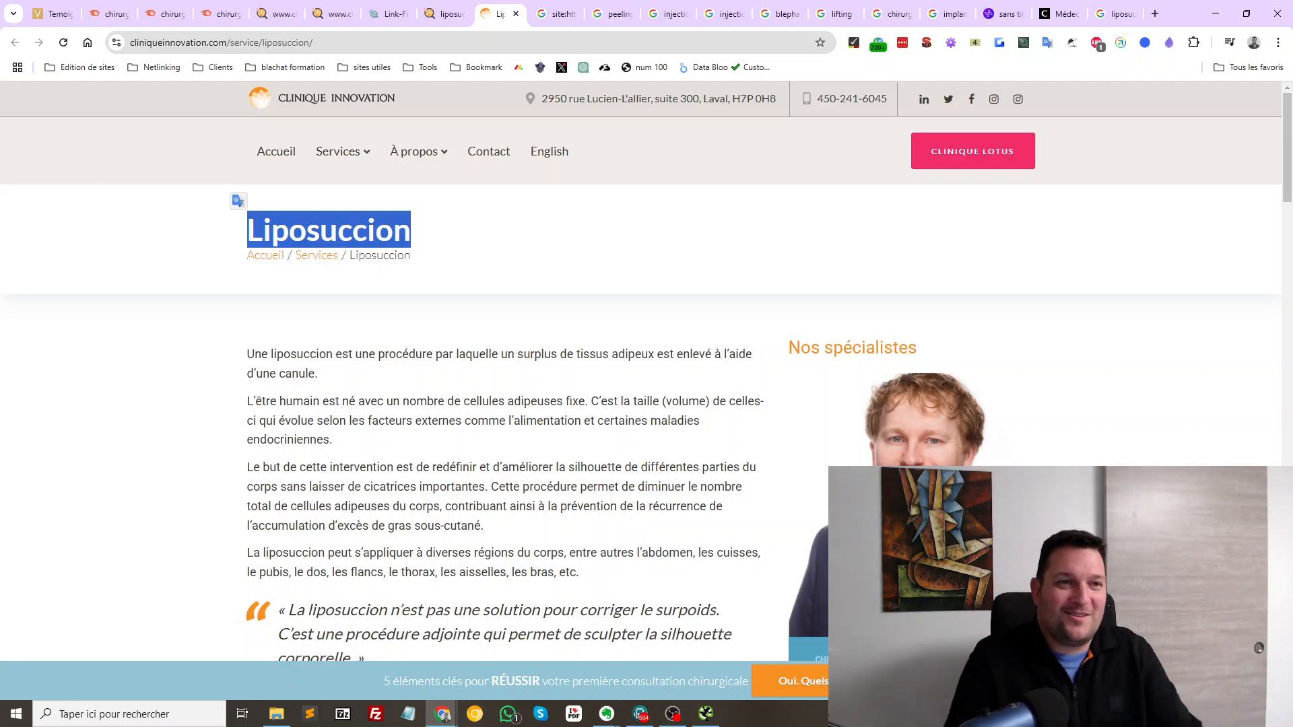
left_click(458, 232)
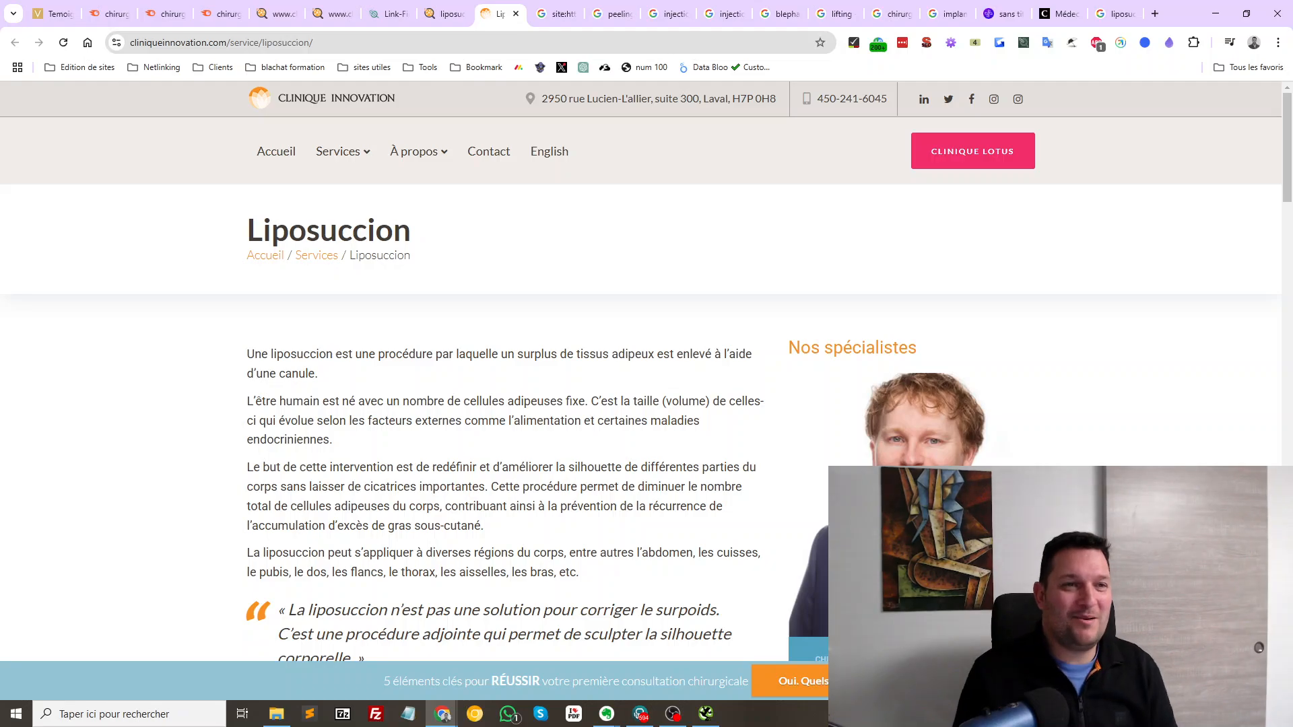
key("ctrl+w")
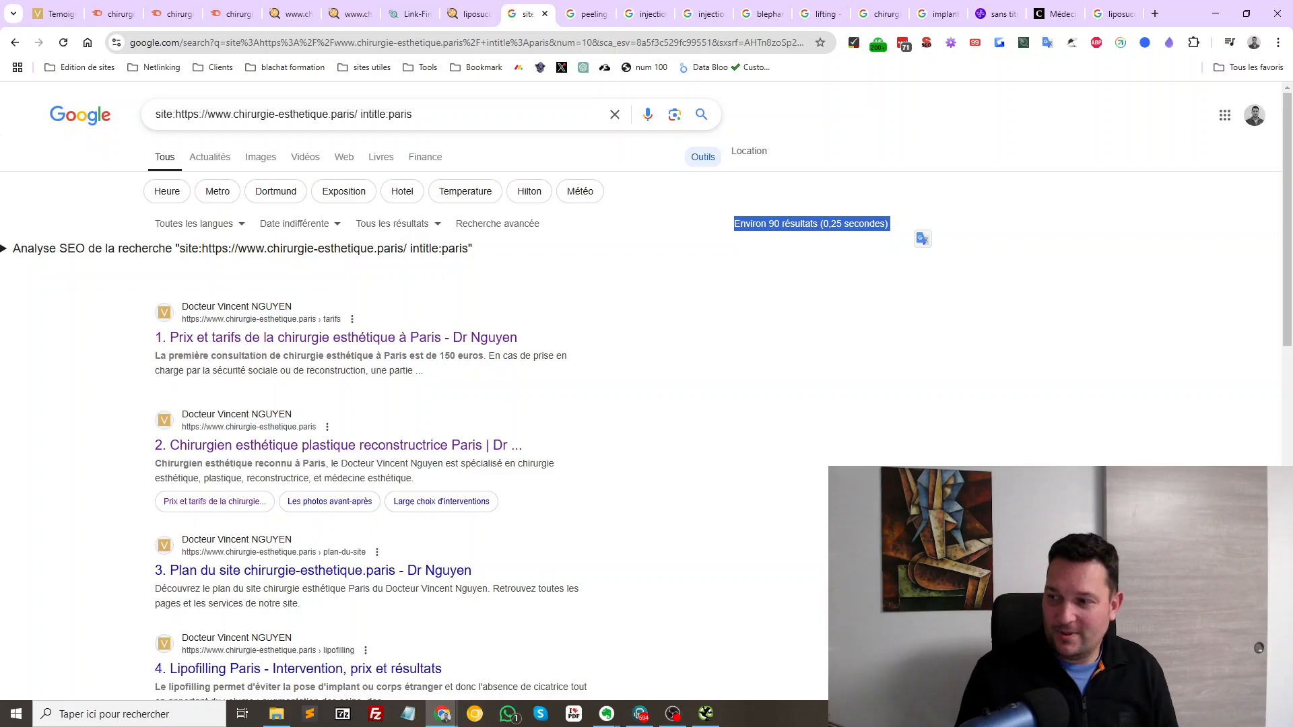
From the testimonials page, go to INTERVENTIONS > Silhouette > Lipoaspiration / Liposuccion on chirurgie-esthetique.paris
key("alt+Tab")
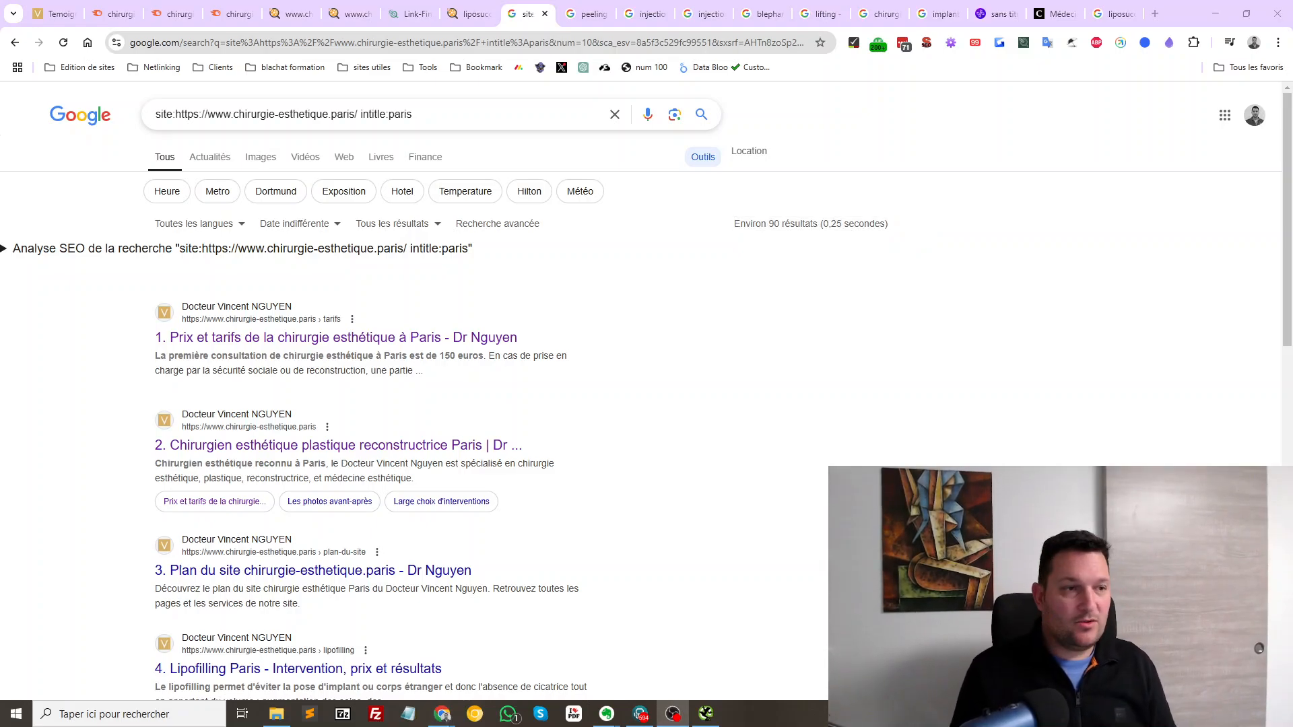
left_click(56, 13)
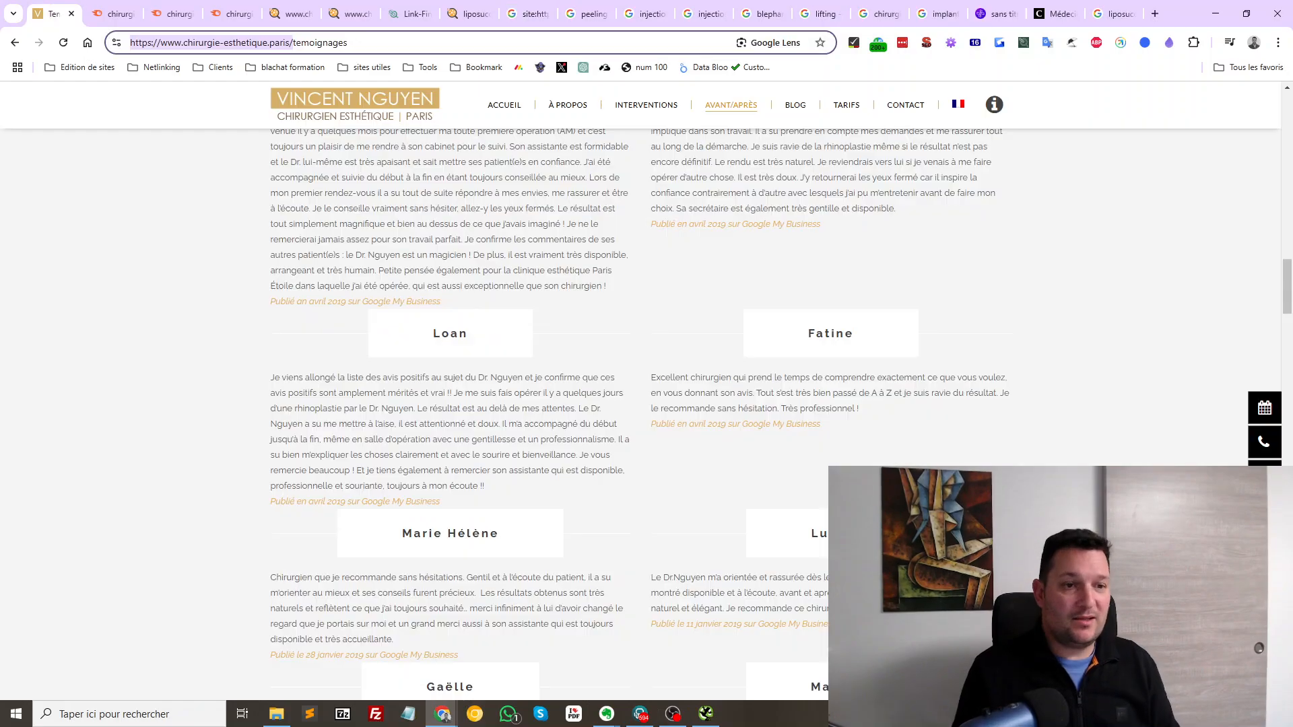
scroll(639, 414, "up", 20)
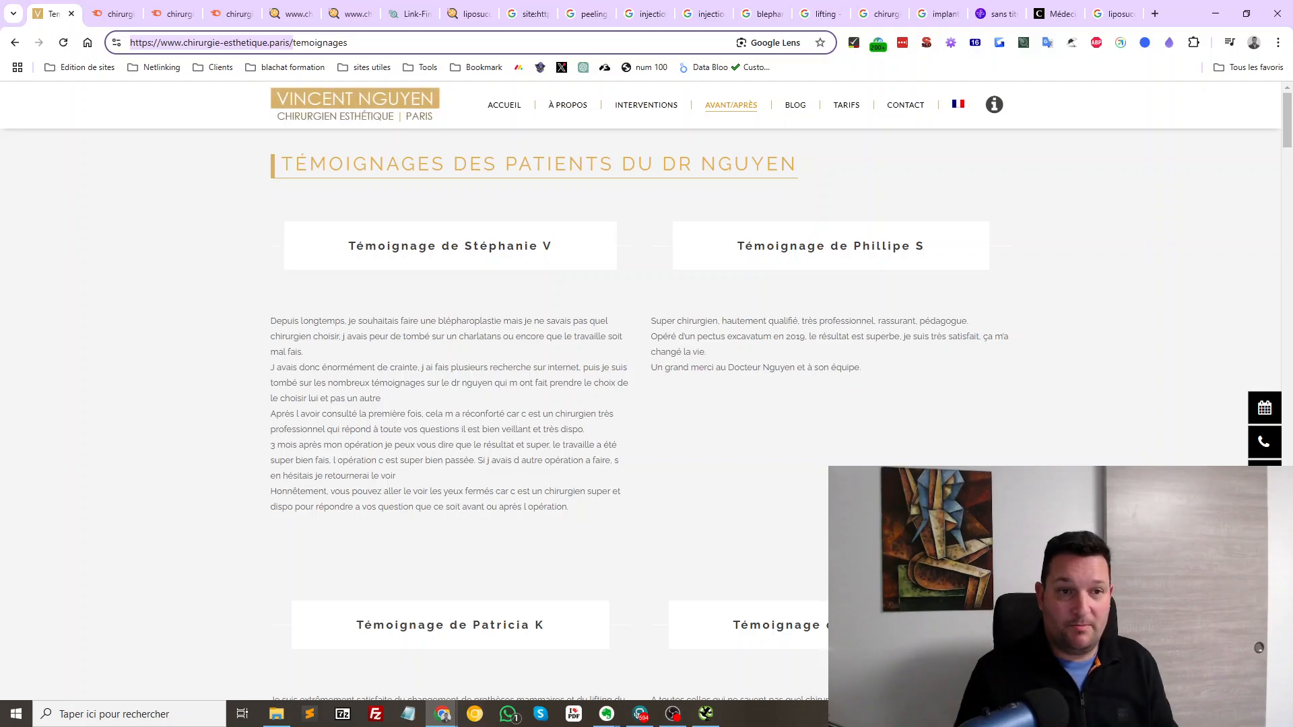
mouse_move(646, 105)
mouse_move(673, 147)
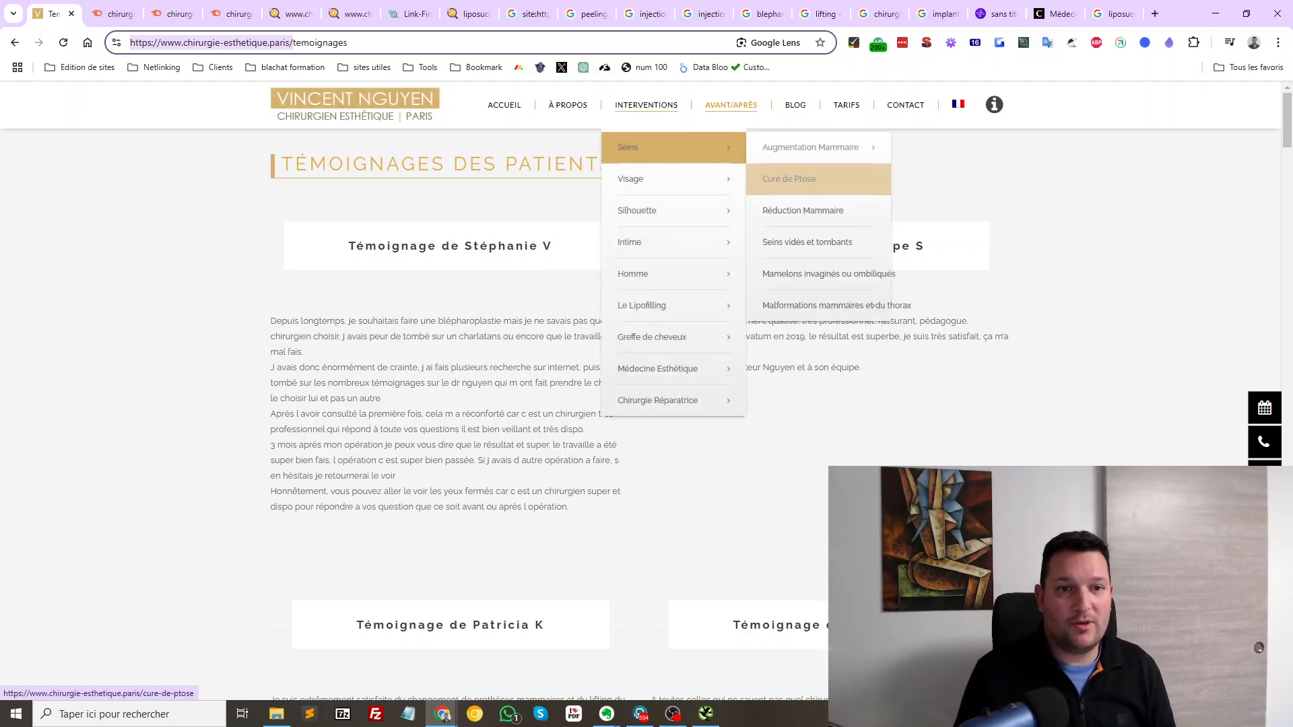
mouse_move(674, 210)
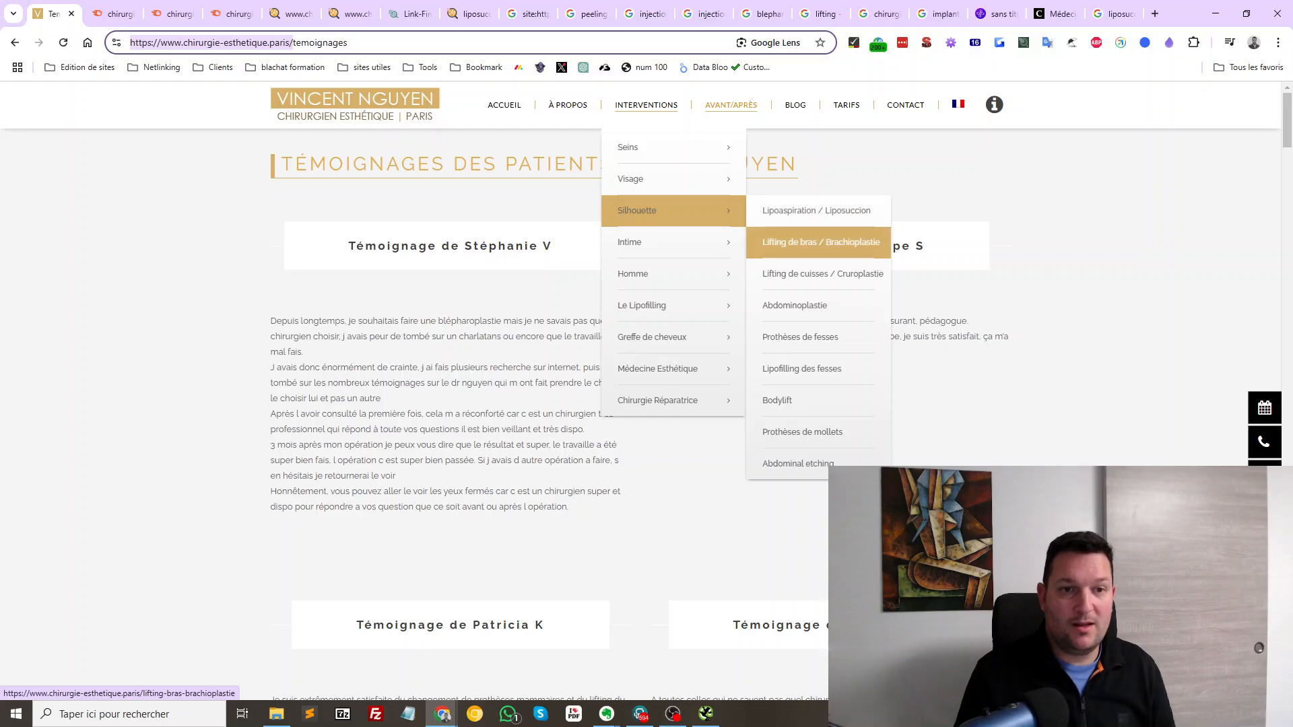
left_click(817, 211)
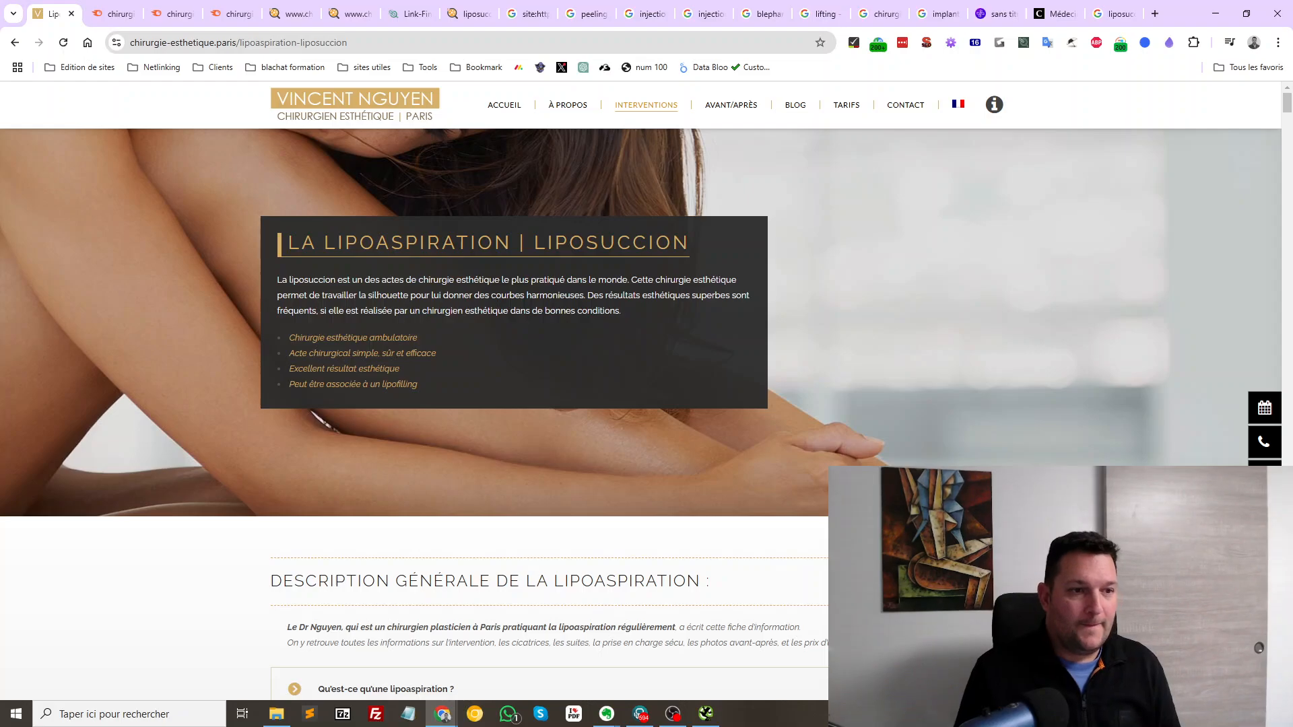
Highlight the first lipoaspiration FAQ answer and the following question on the surgeon's page
scroll(641, 414, "down", 5)
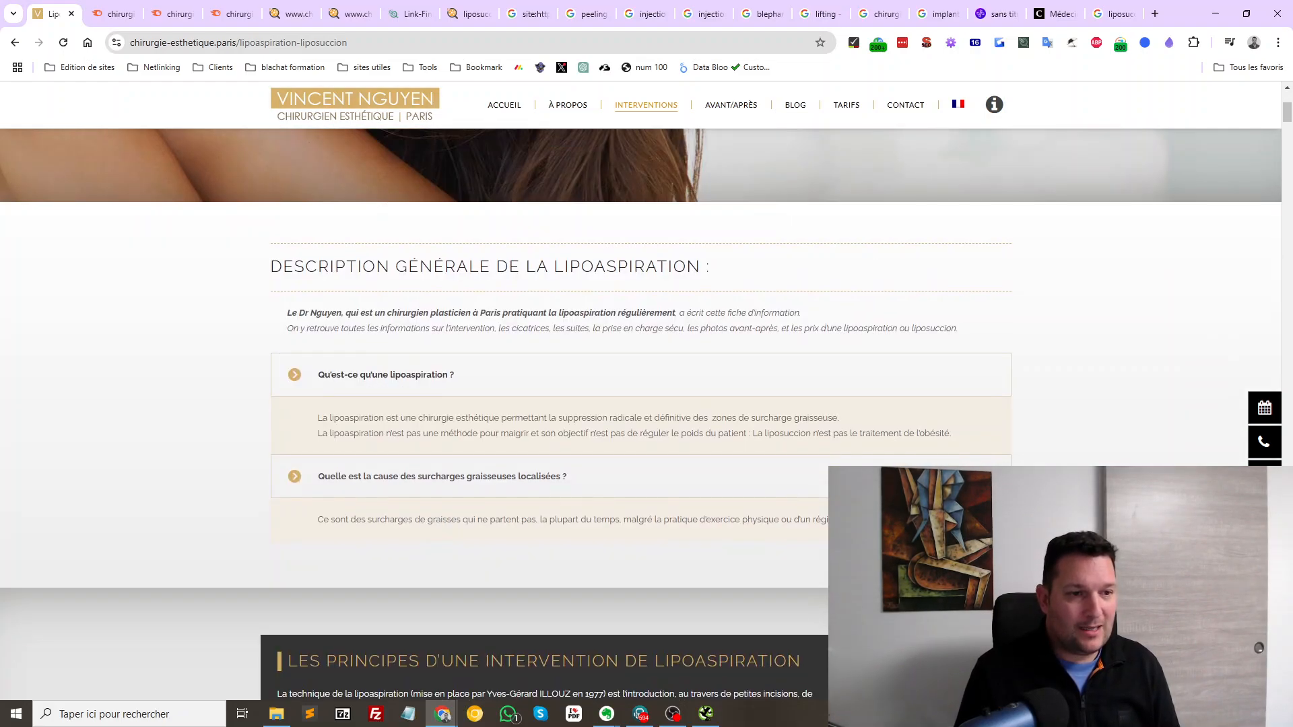
left_click_drag(318, 375, 591, 418)
left_click_drag(319, 419, 674, 476)
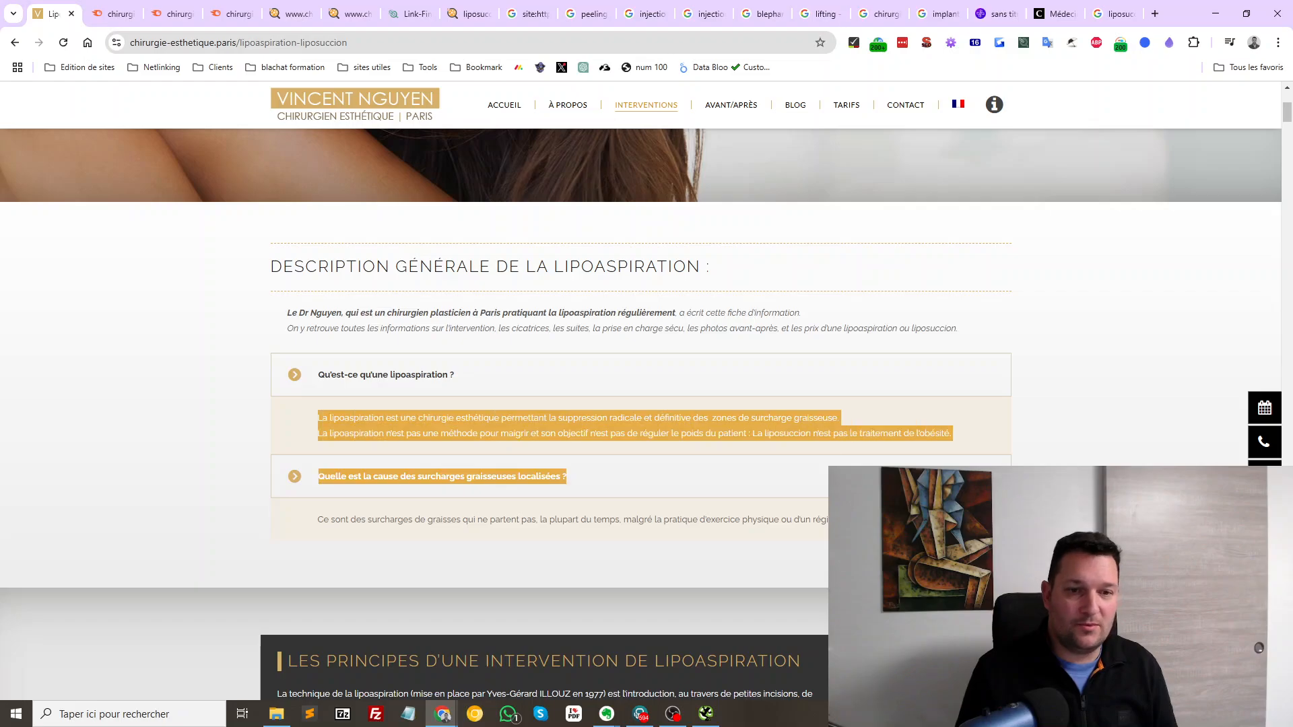
Read through the remaining FAQ and comments down to the 'Posez une question' form
scroll(641, 404, "down", 5)
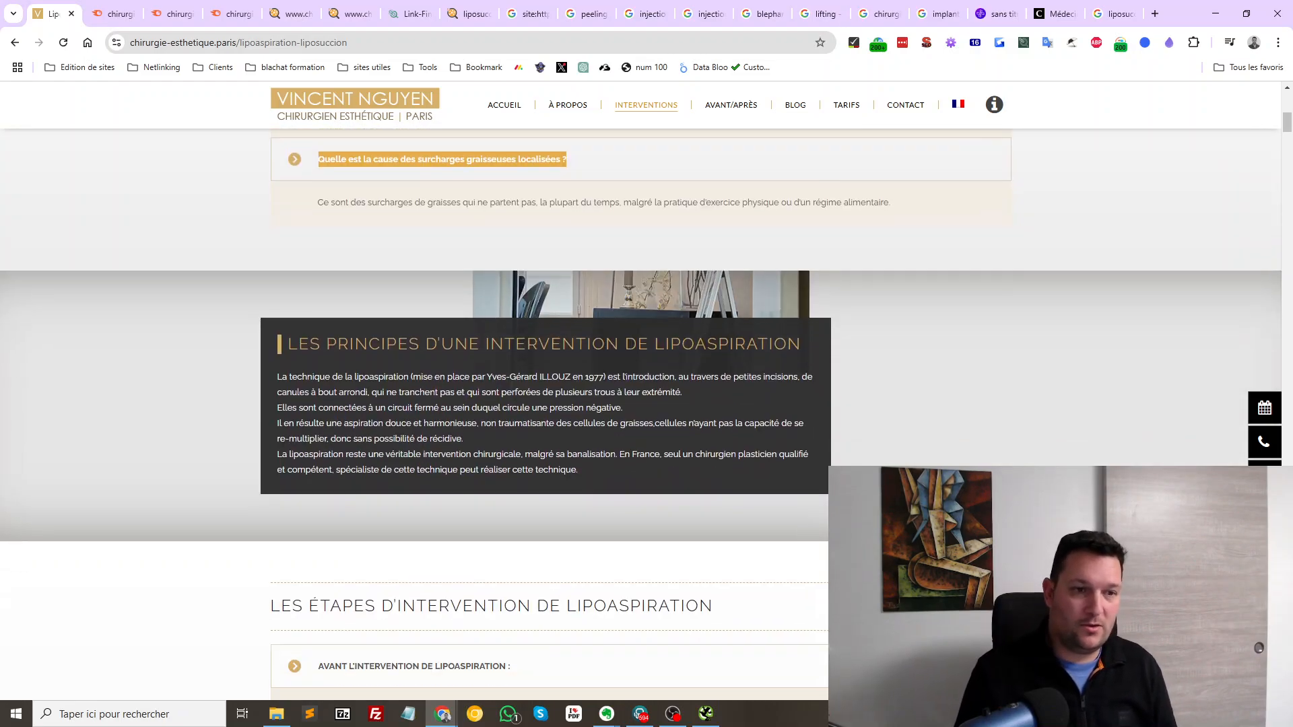
scroll(641, 404, "down", 5)
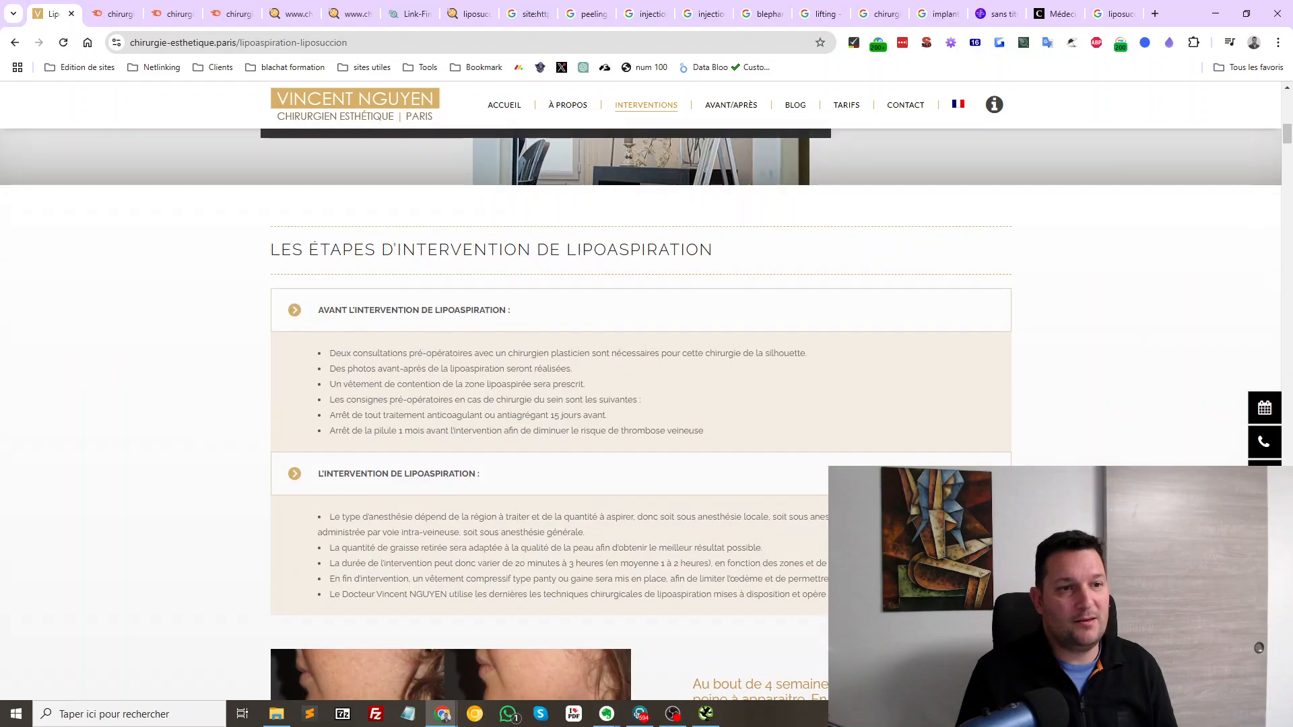
scroll(641, 404, "up", 10)
scroll(641, 404, "down", 12)
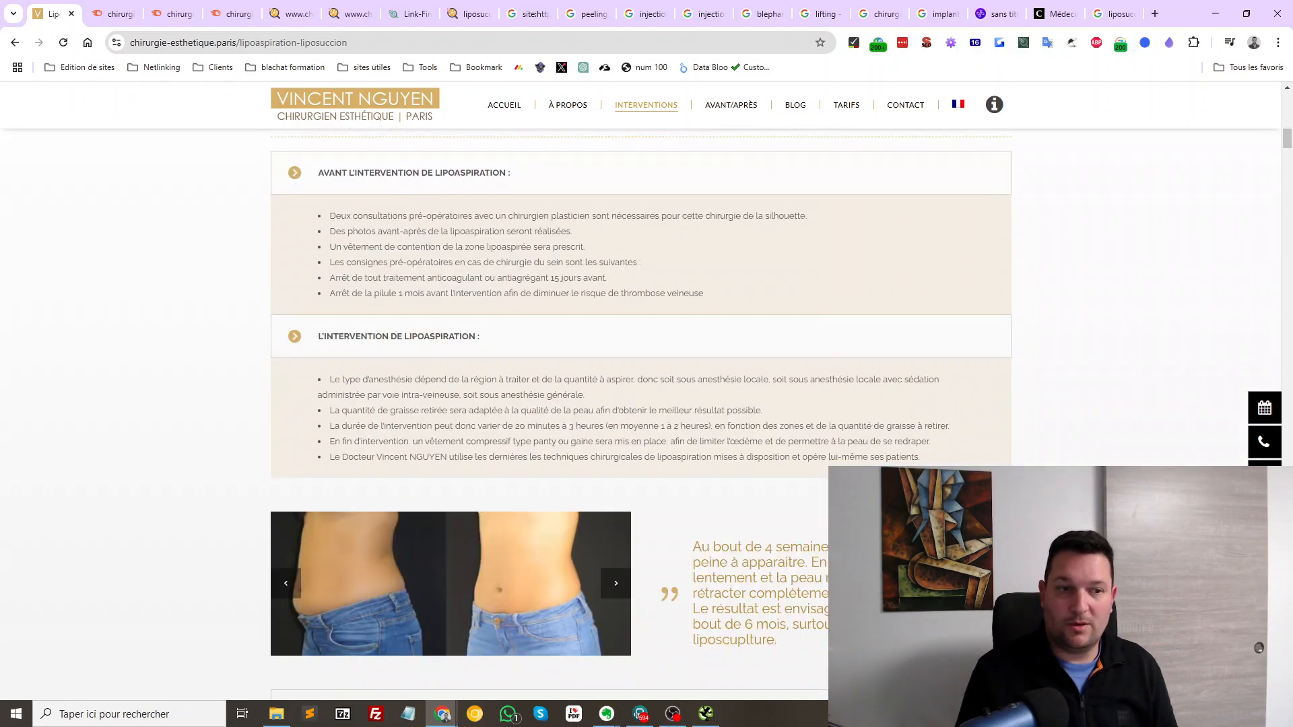
scroll(642, 404, "down", 5)
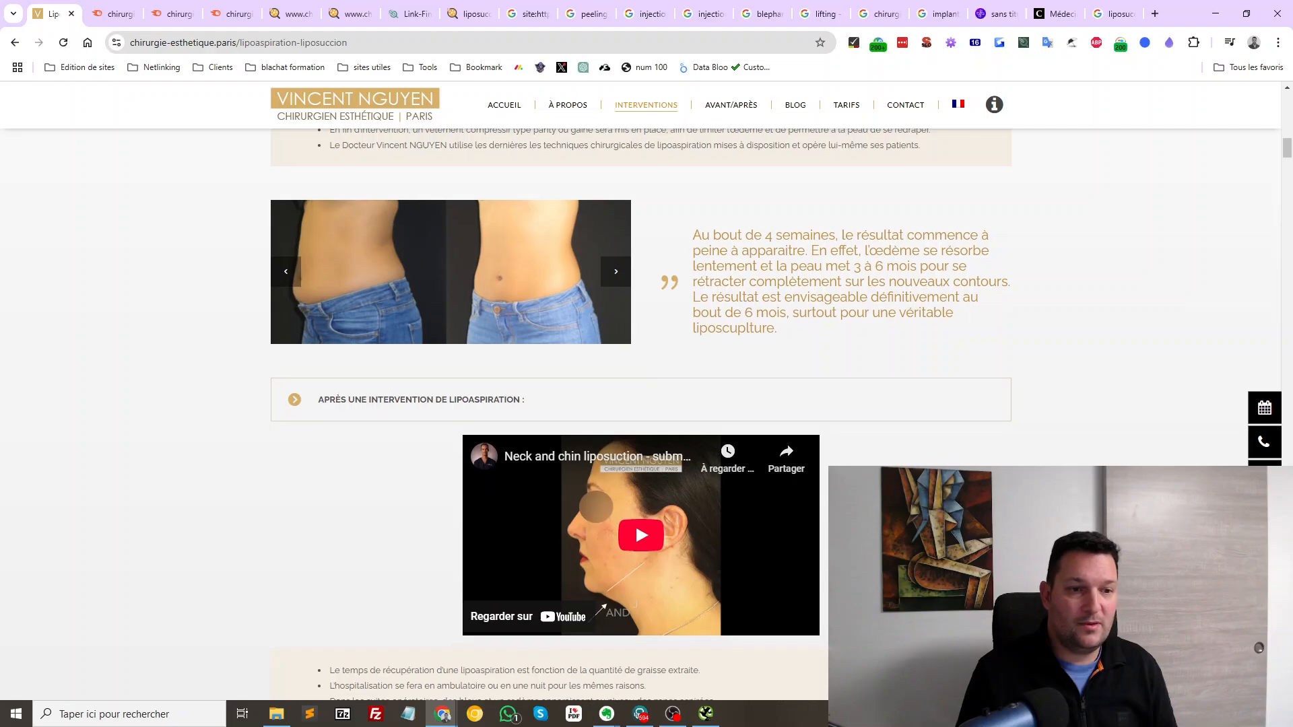
scroll(642, 404, "down", 5)
scroll(642, 404, "down", 6)
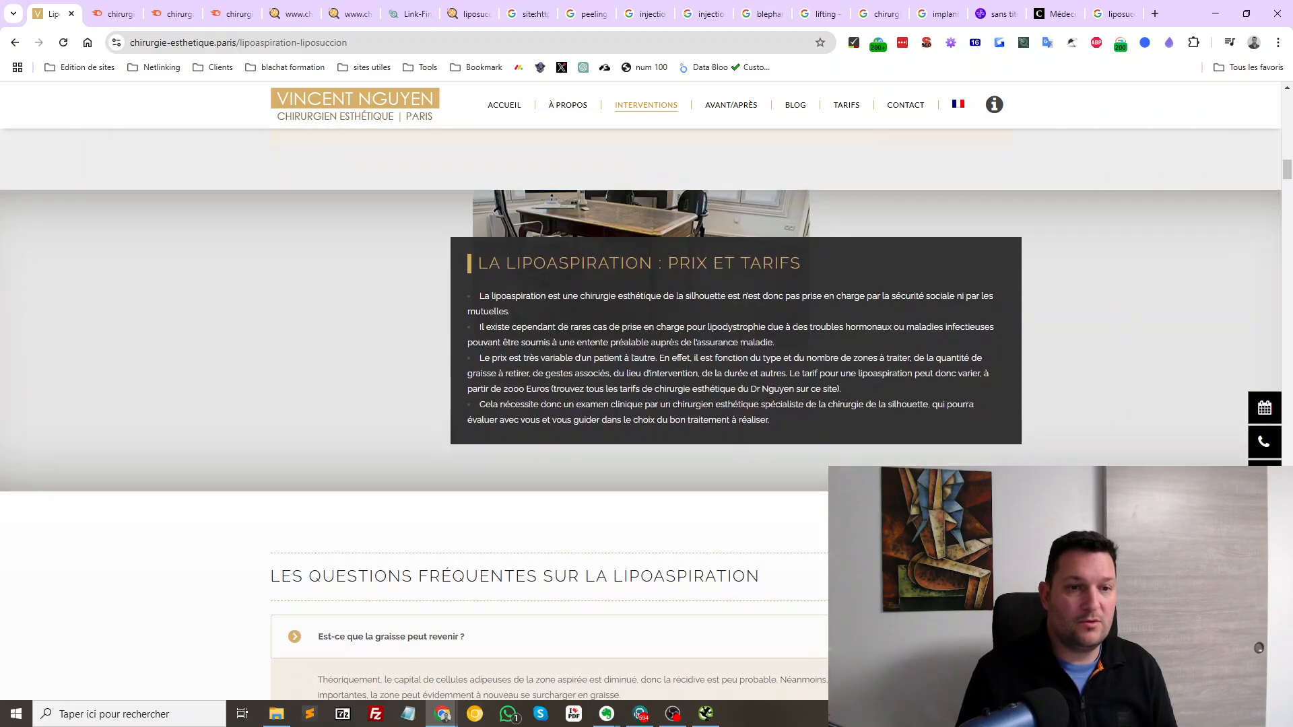
scroll(641, 404, "down", 6)
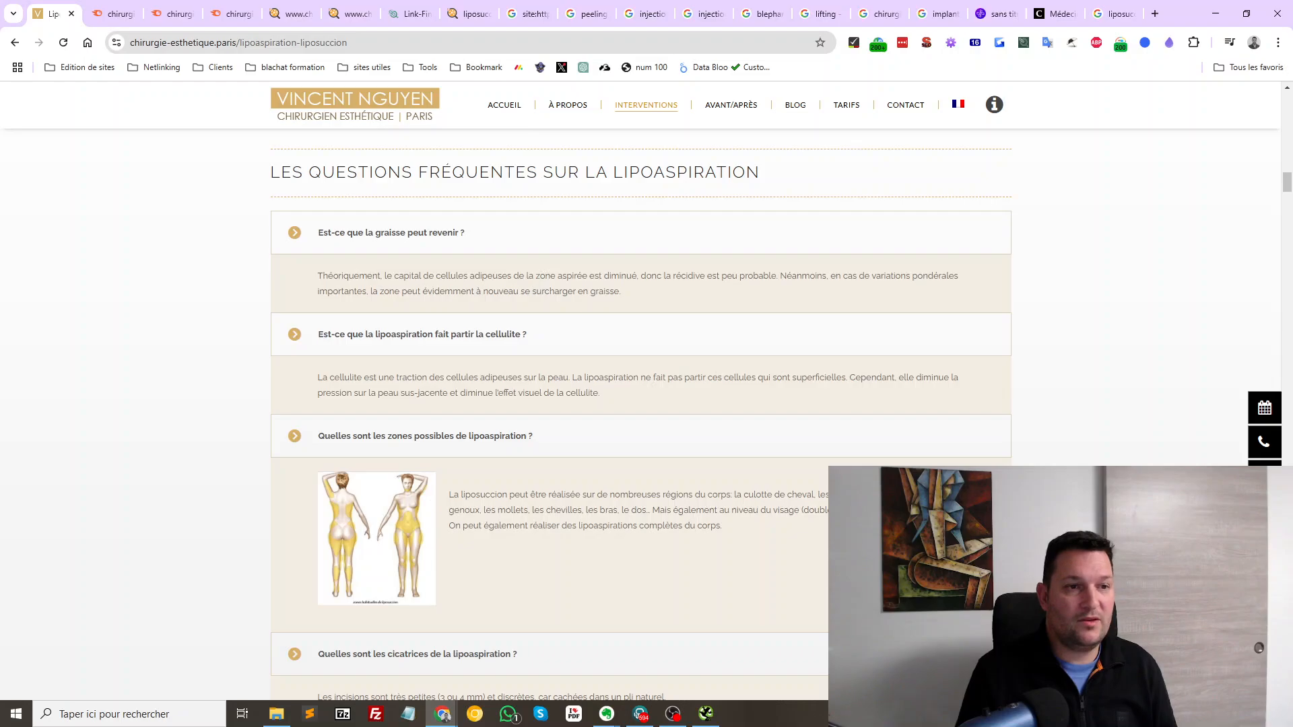
scroll(641, 404, "down", 16)
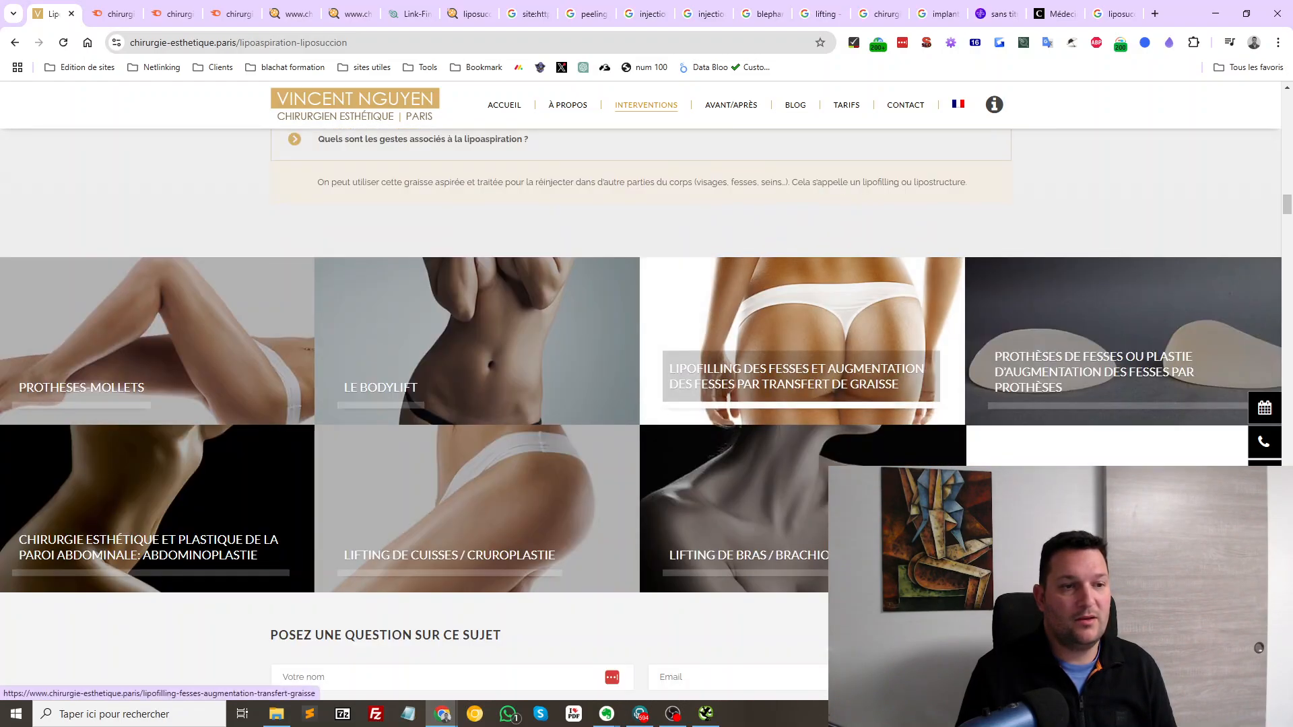
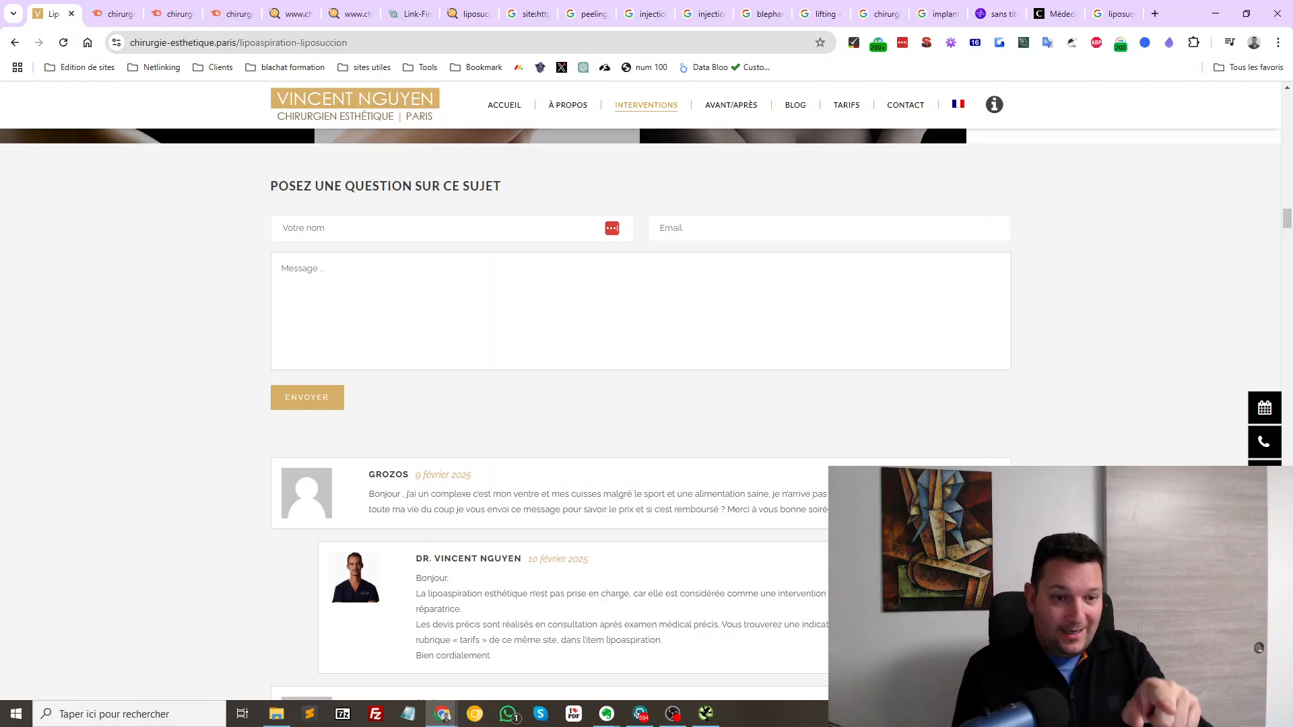
Enter the commenter's name and e-mail address in the liposuction page's 'Posez une question' form
scroll(640, 404, "down", 9)
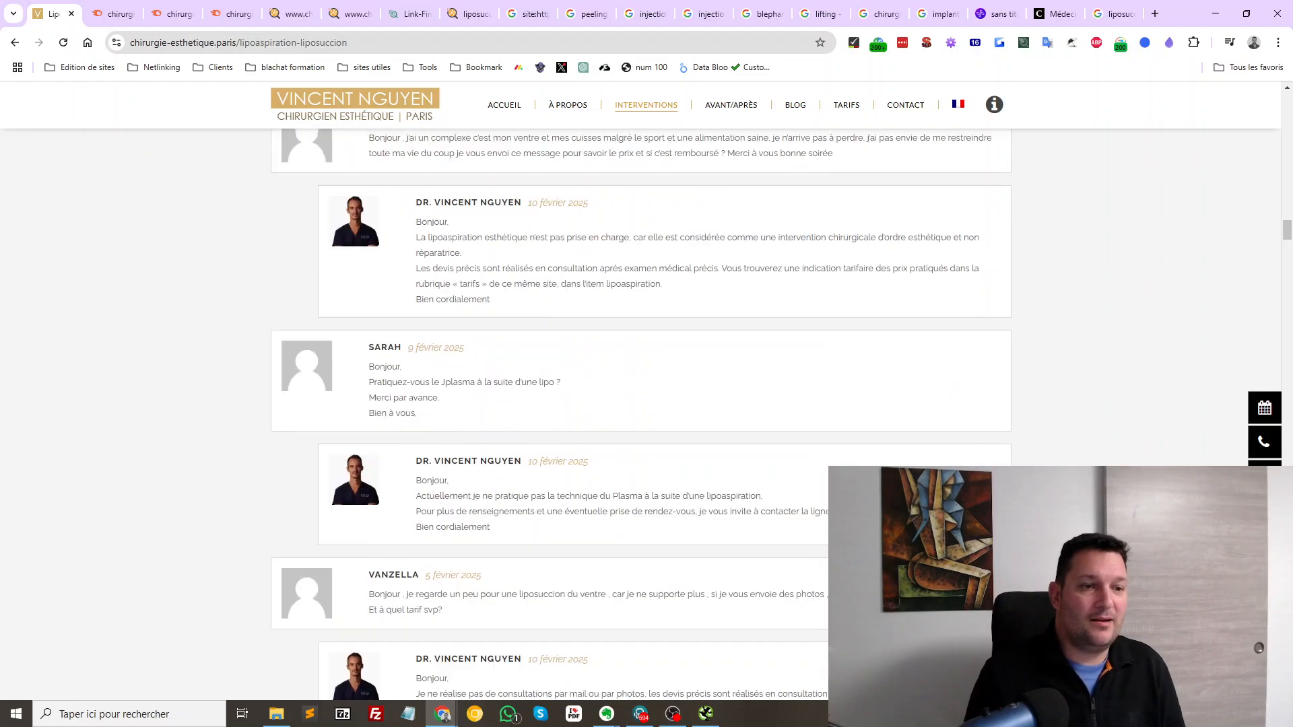
scroll(640, 404, "down", 10)
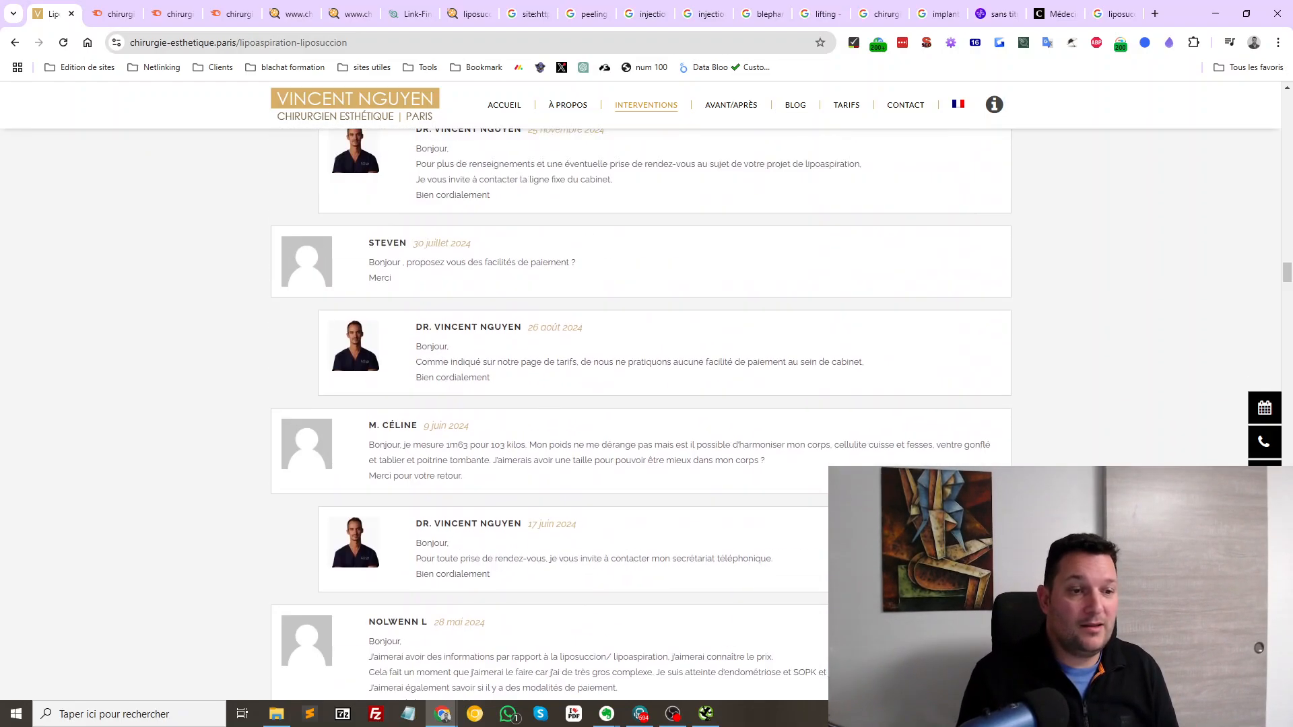
scroll(640, 404, "down", 18)
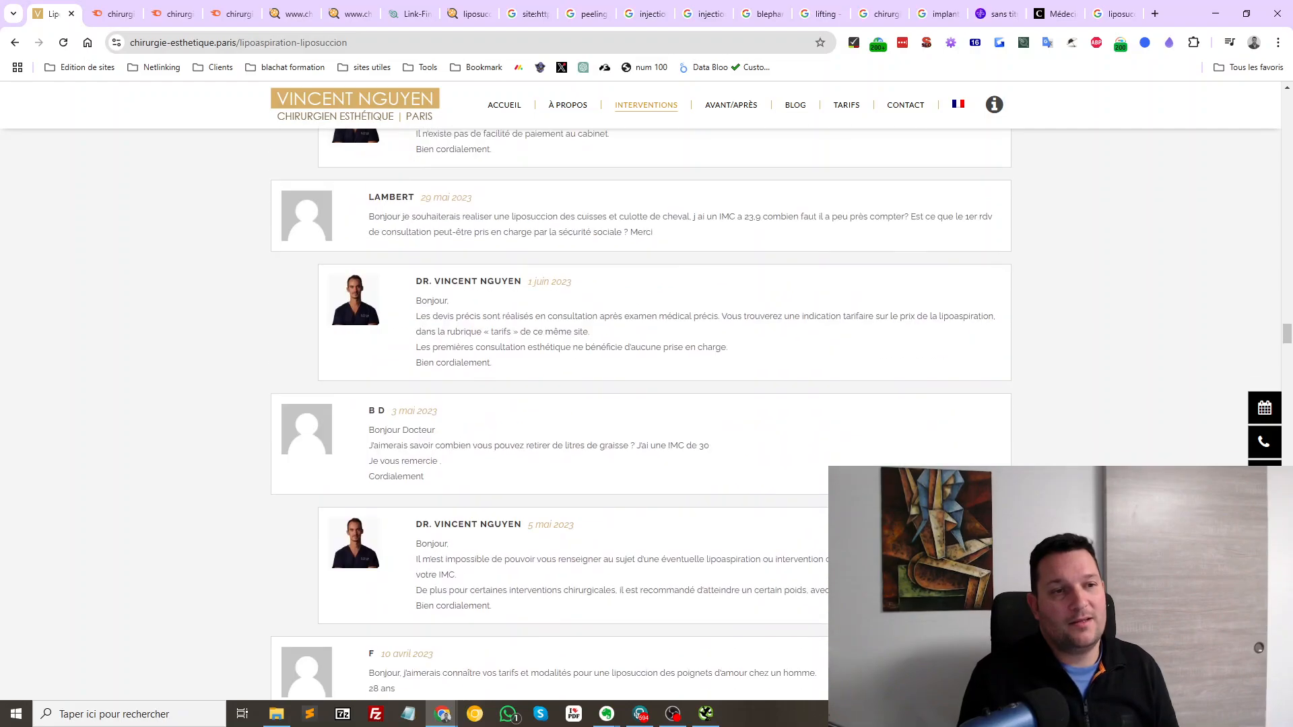
scroll(639, 404, "up", 14)
scroll(639, 404, "up", 6)
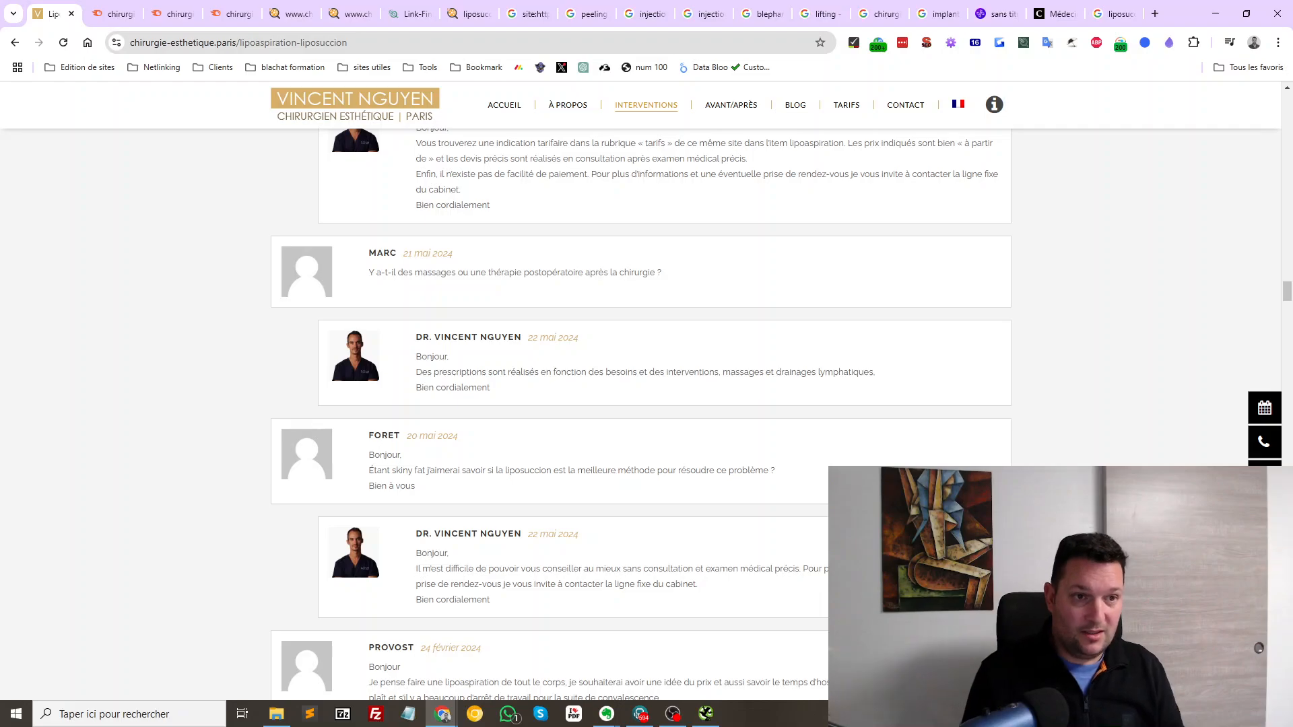
scroll(640, 404, "up", 12)
scroll(639, 404, "up", 15)
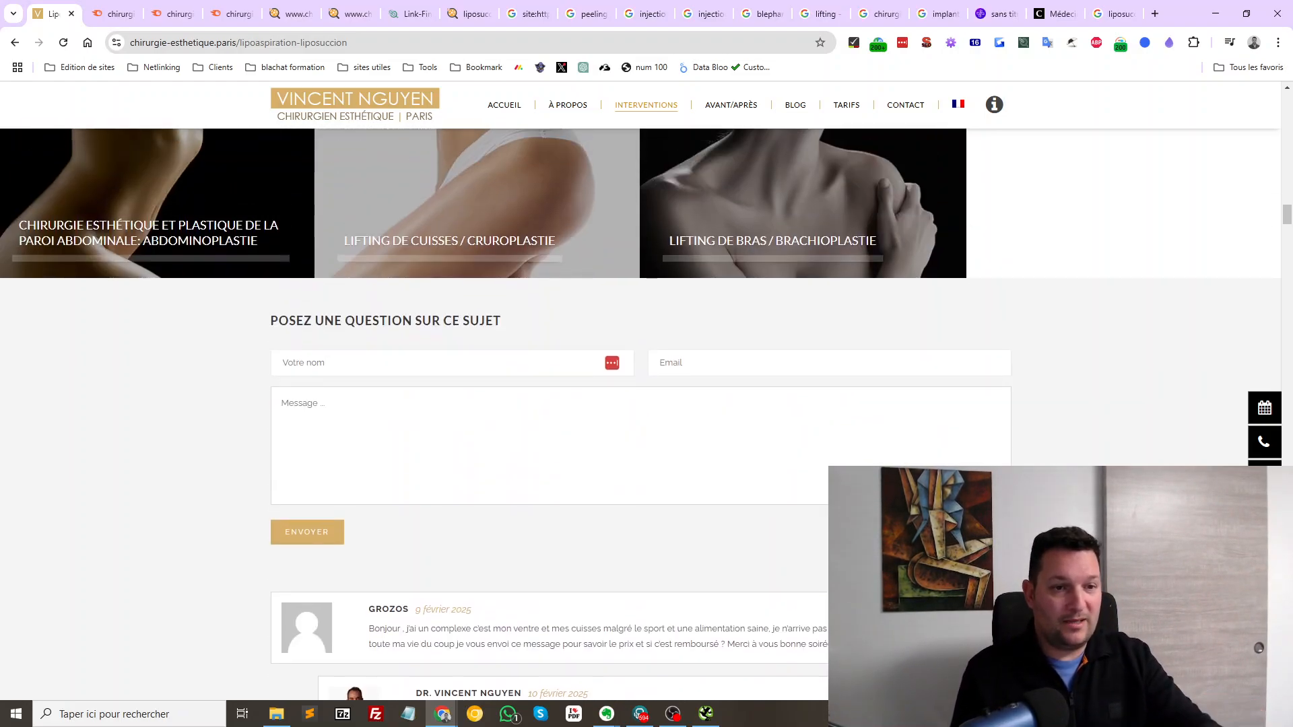
left_click(431, 363)
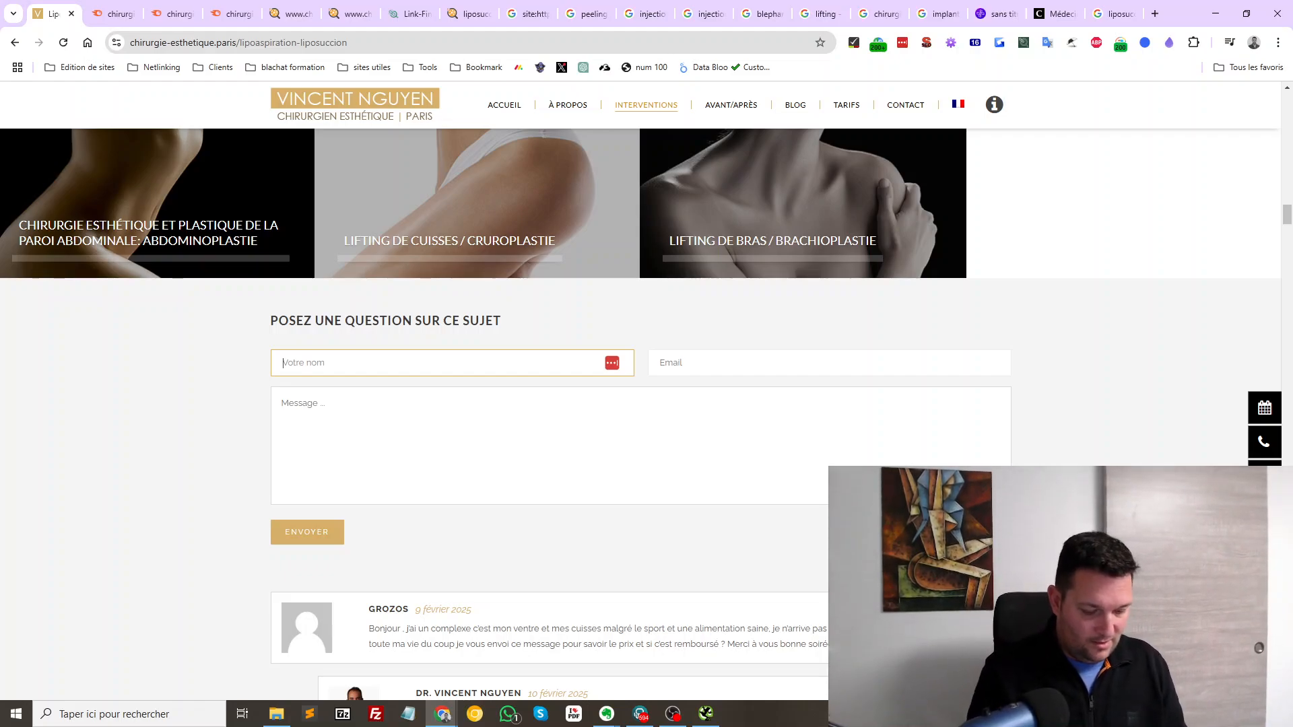
type("barriere")
key("Tab")
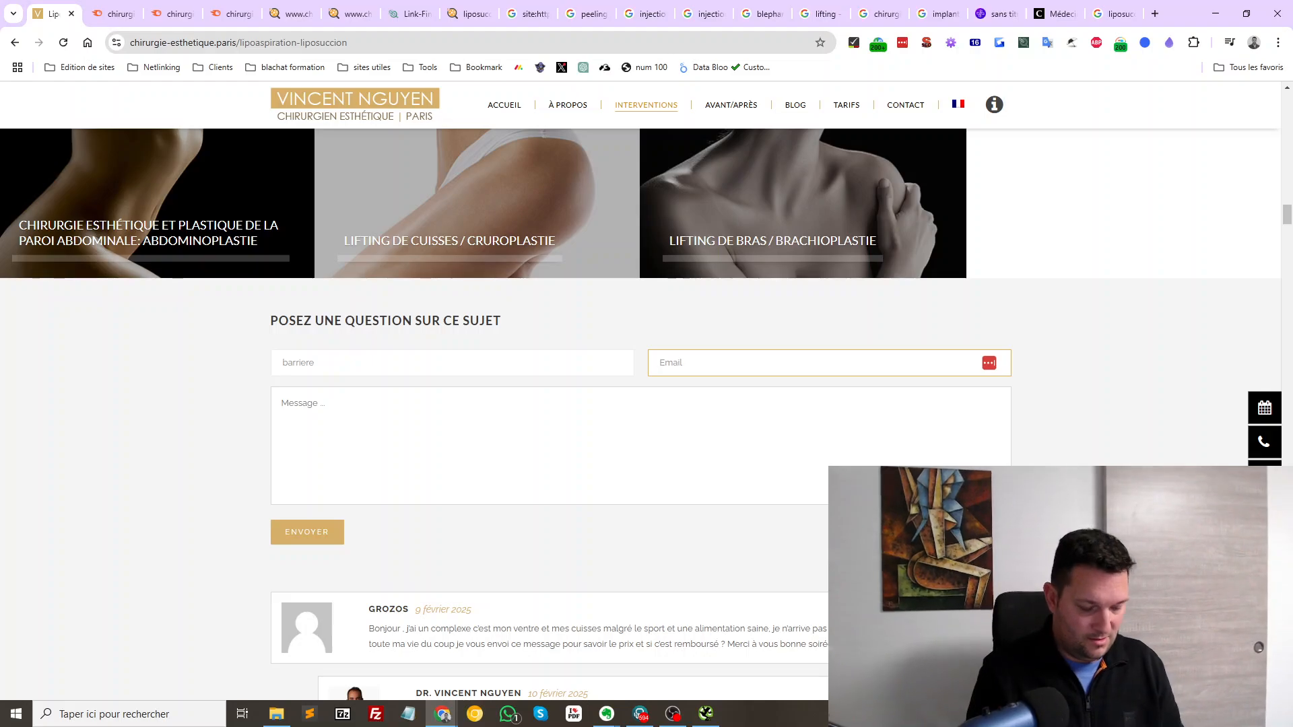
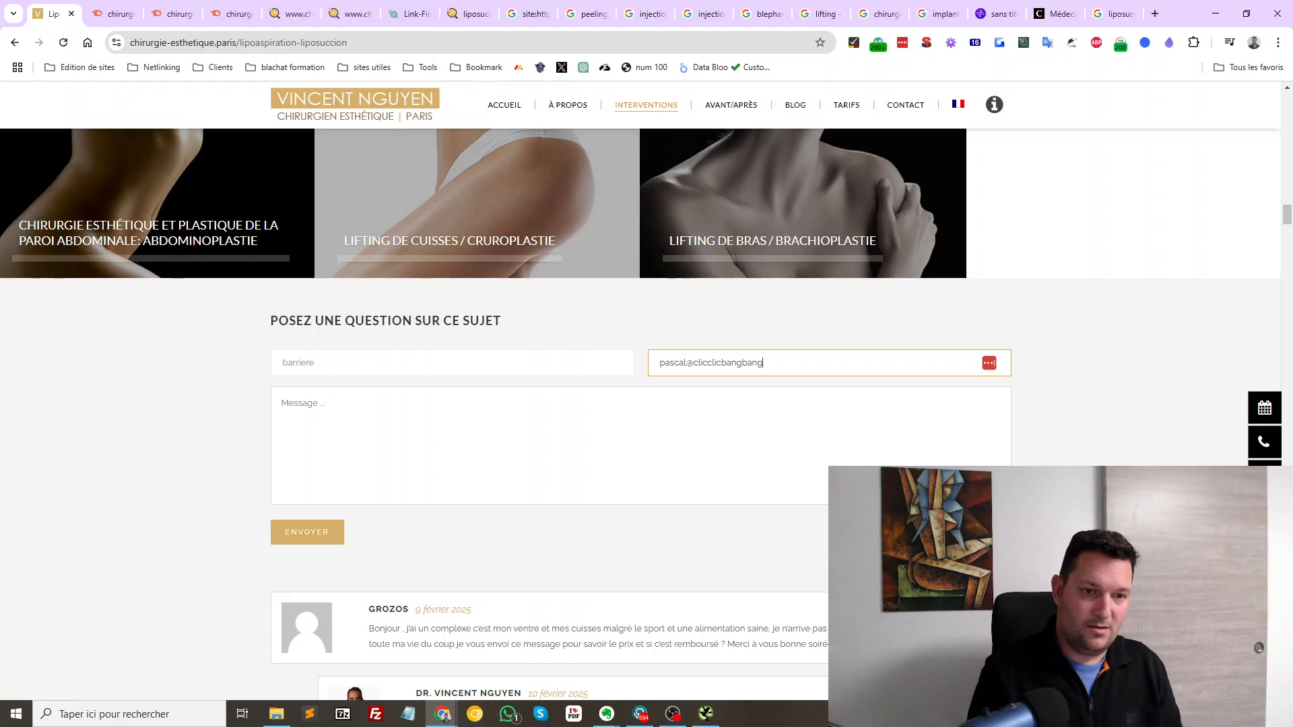
key("ctrl+a")
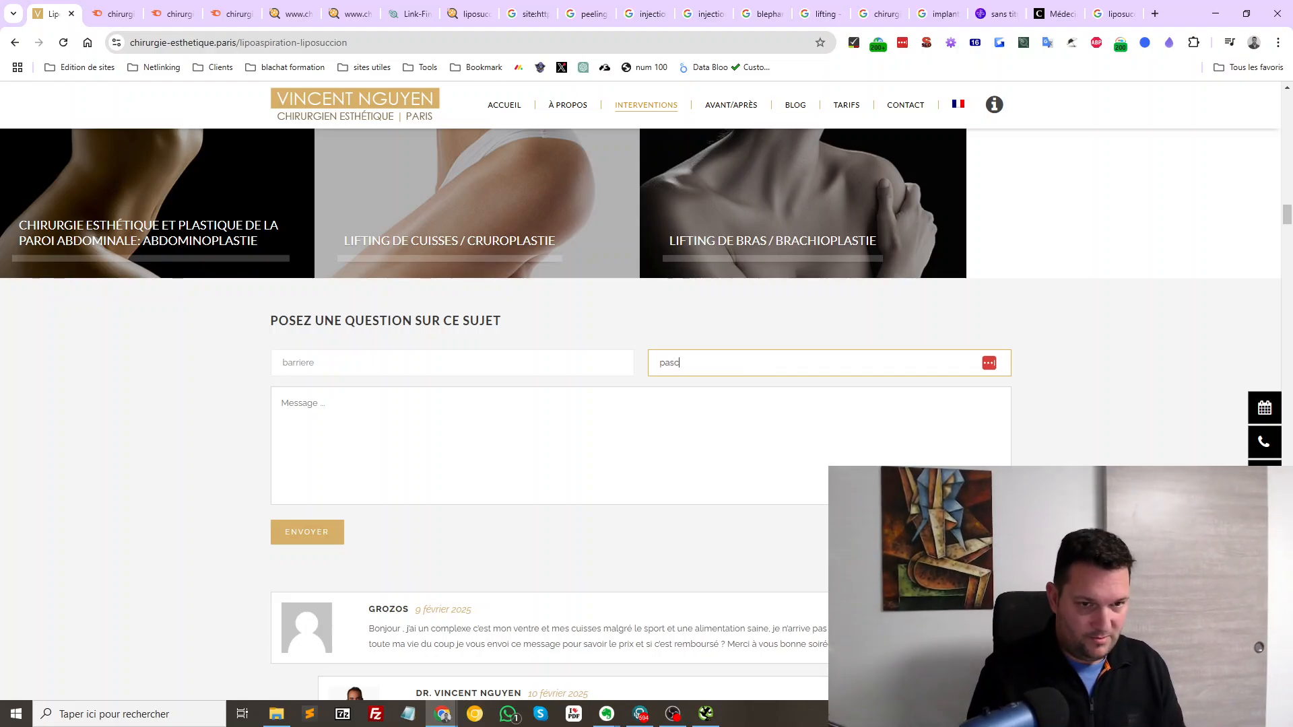
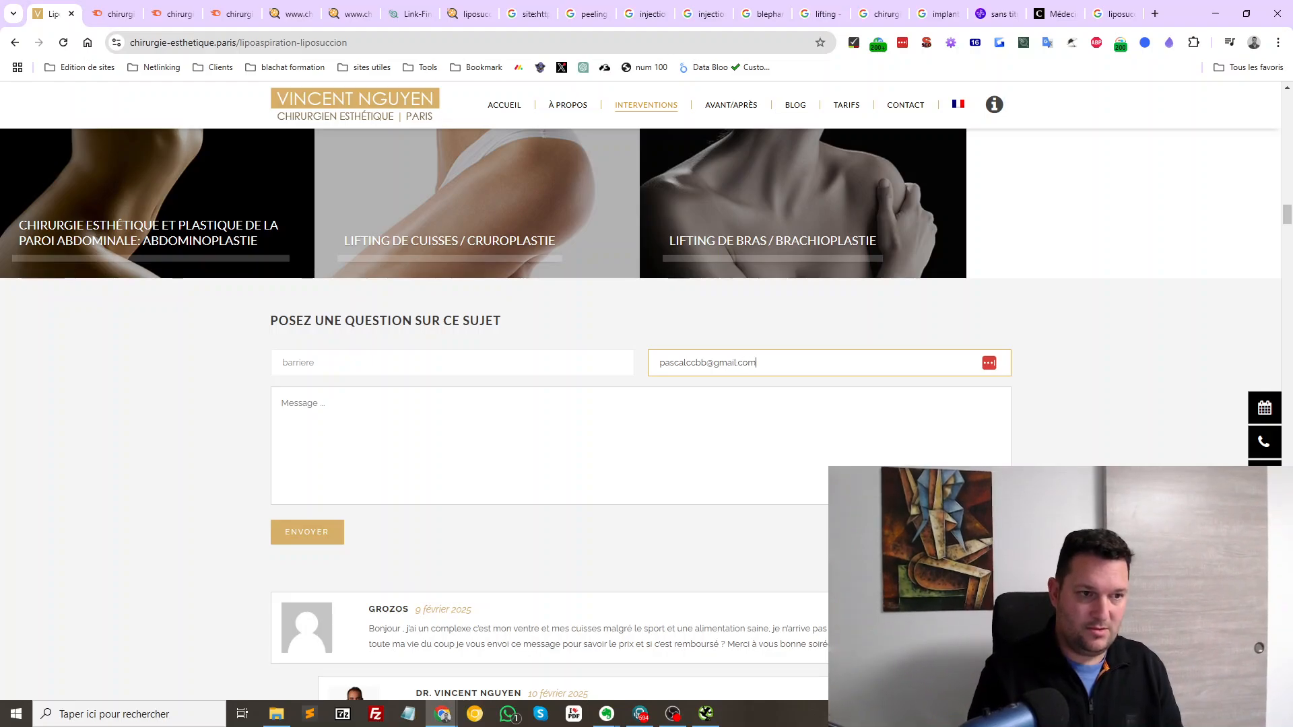
key("Tab")
Write and send a question about male belly liposuction, scars, sagging skin and price
scroll(640, 414, "down", 3)
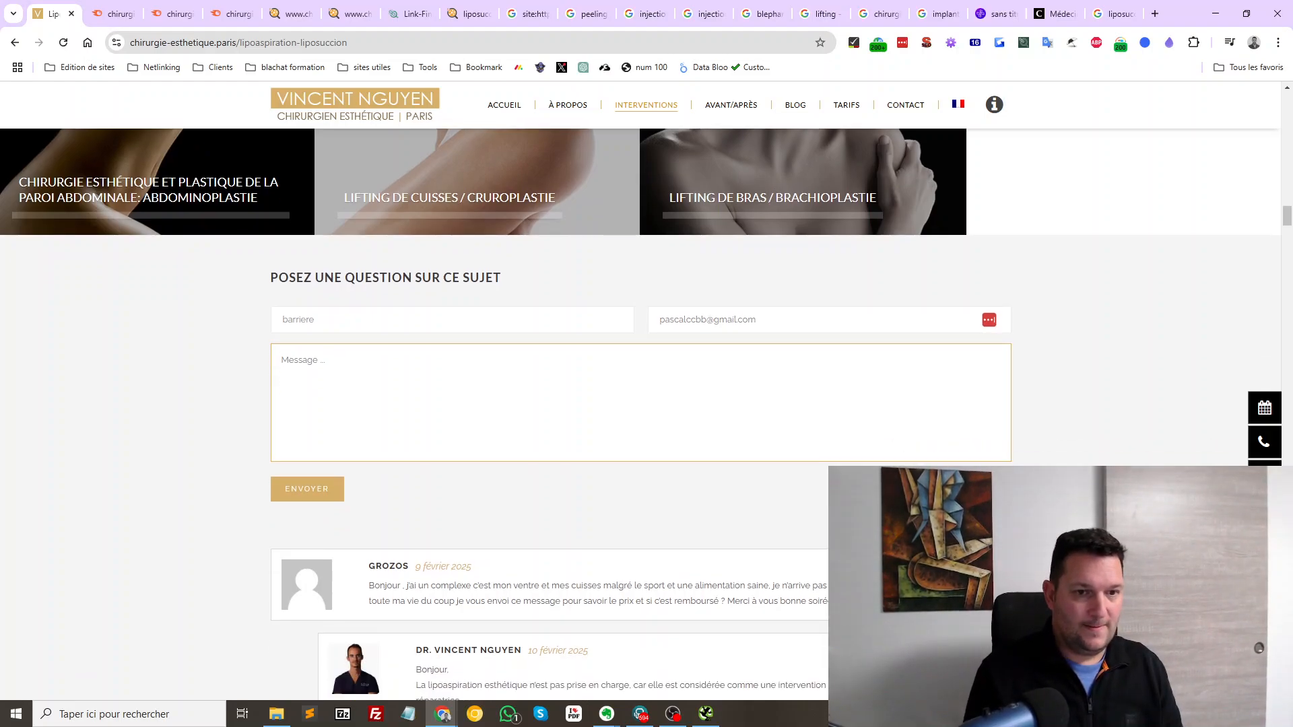
type("bon")
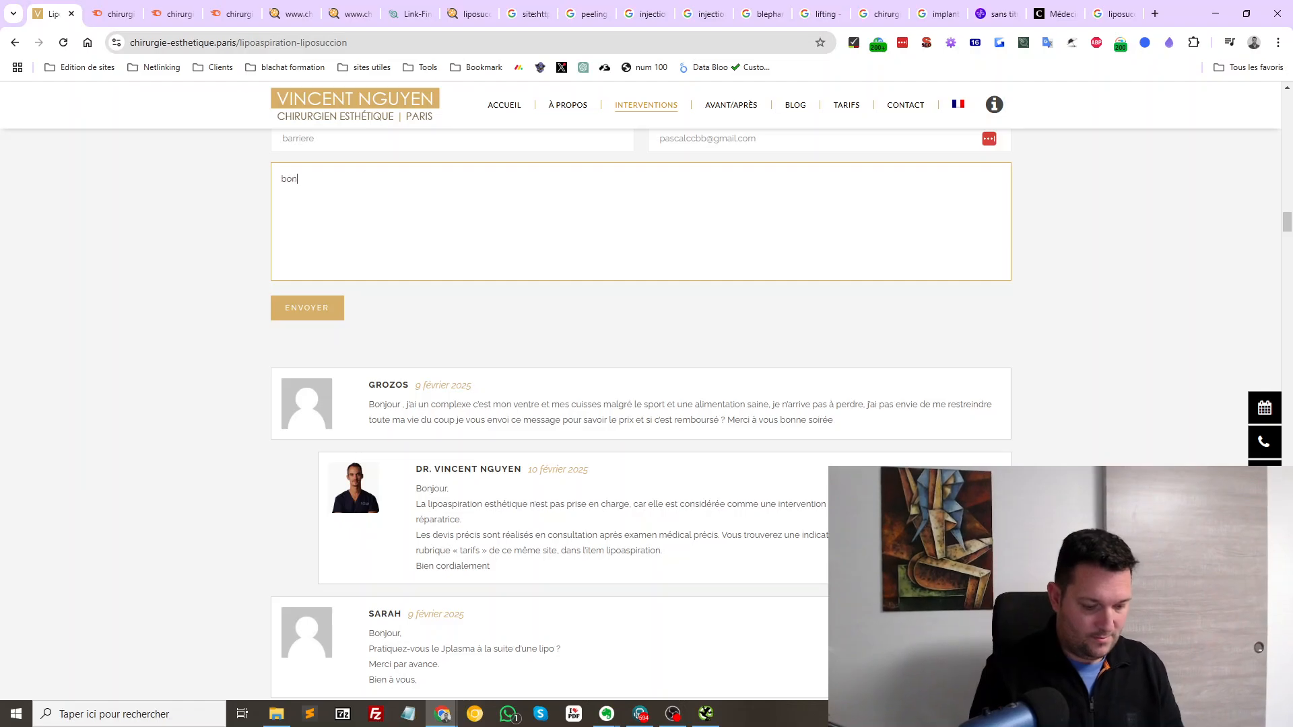
type("jour puis en ")
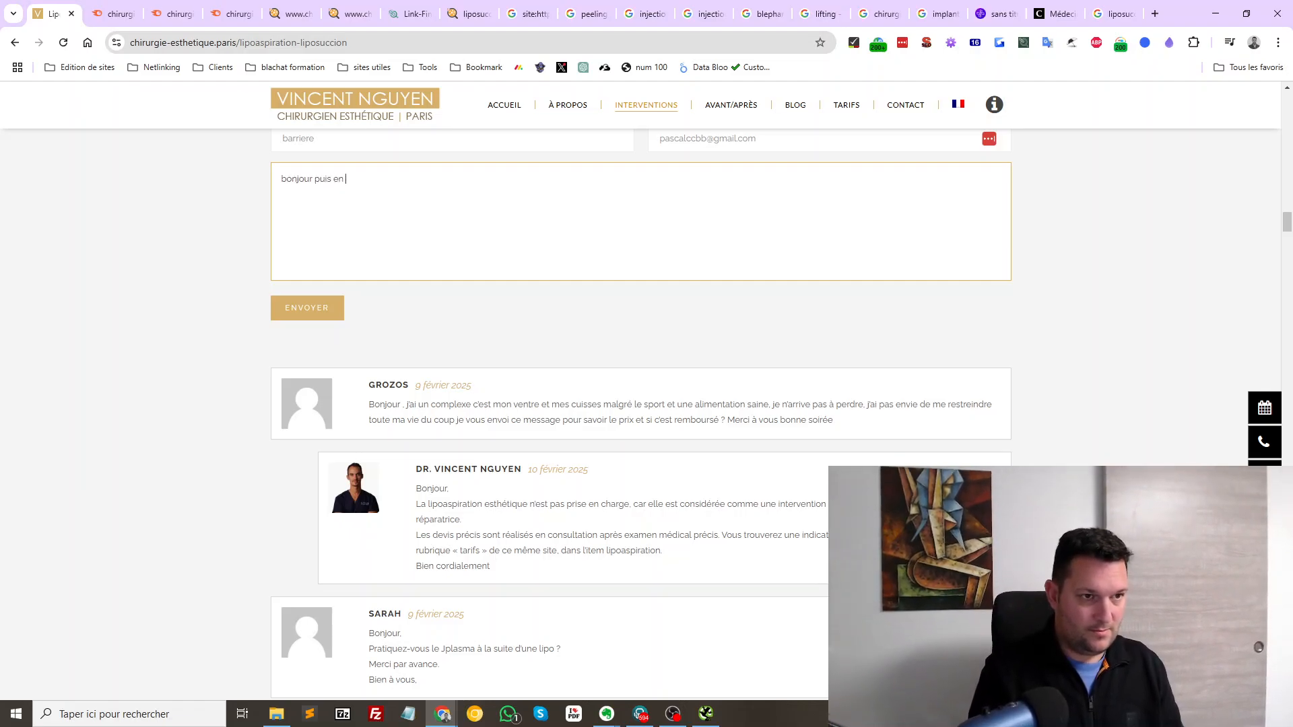
type("savoir plus sur la")
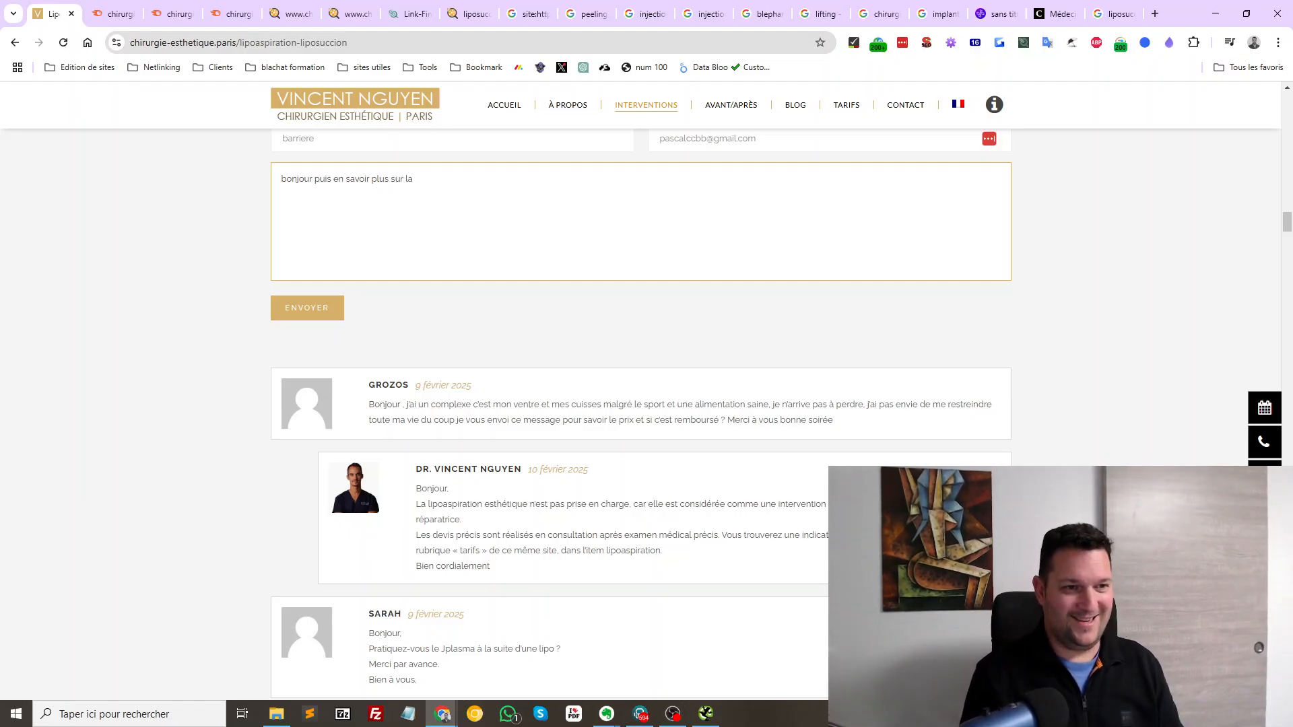
type(" perte de ventr")
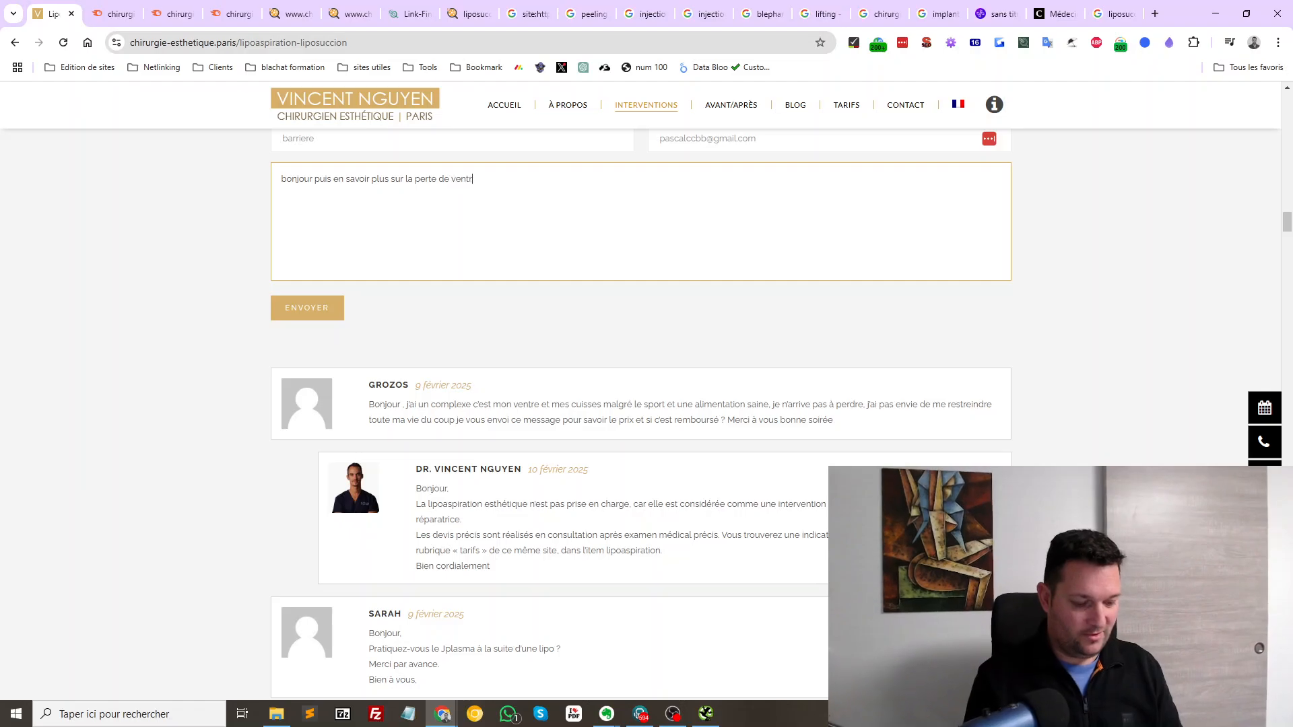
type("e chez l'")
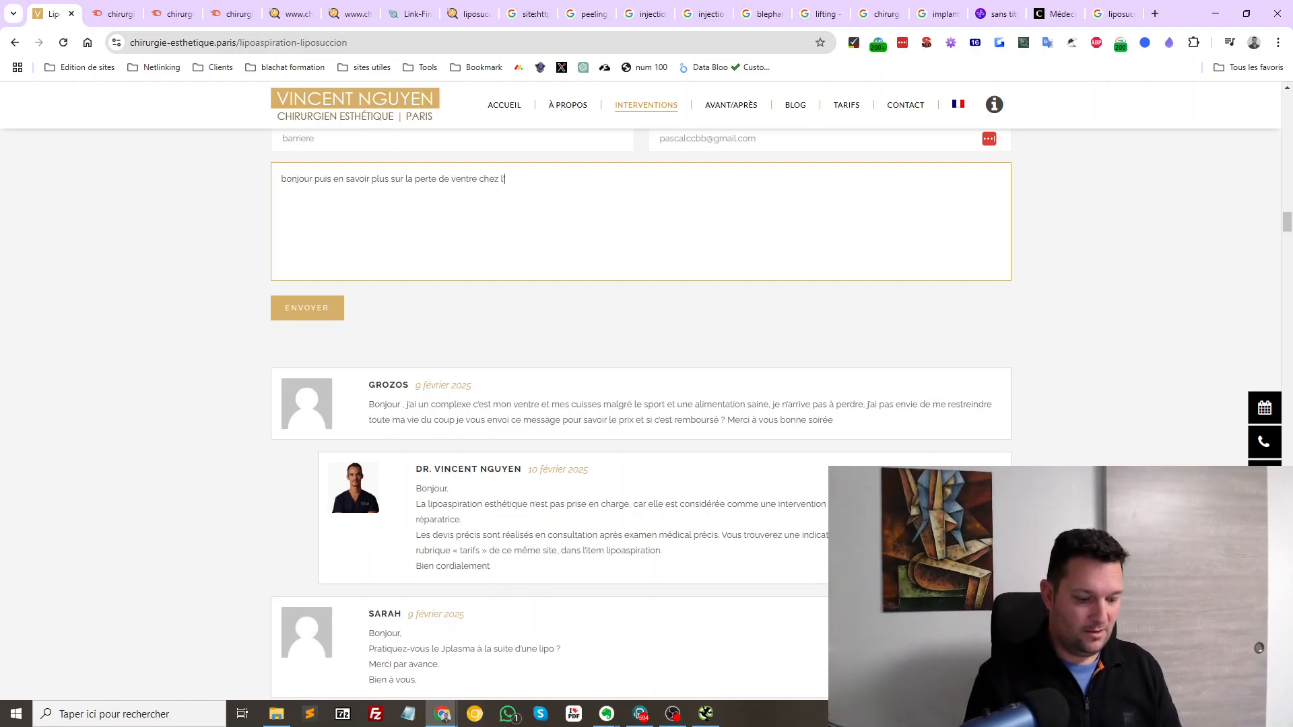
type("homme est ce que ")
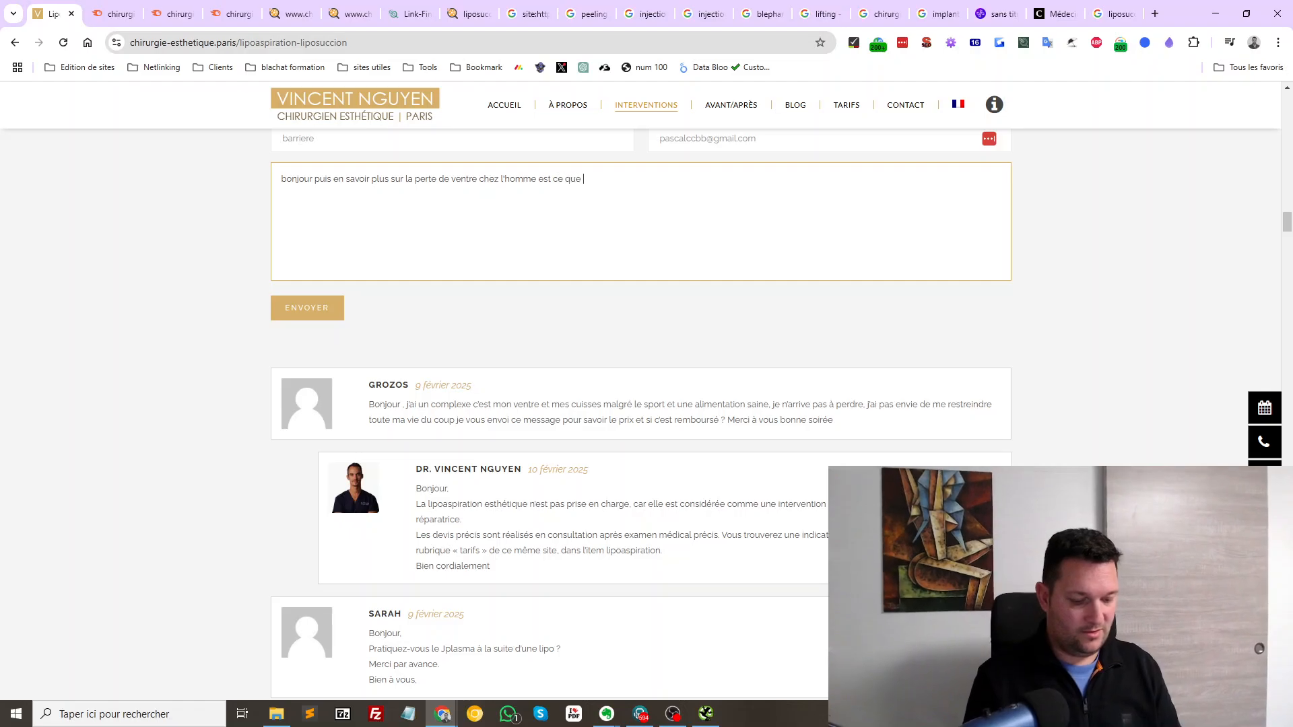
type("ca laisse de")
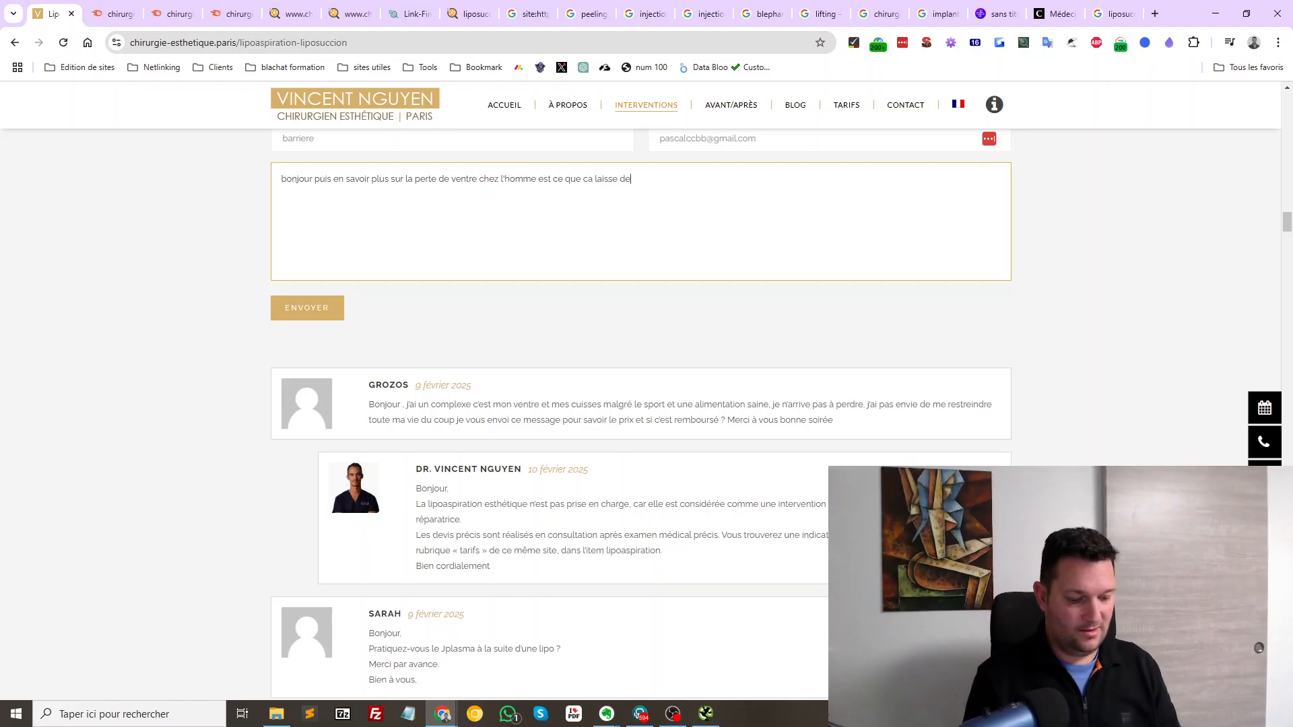
type("s traces.")
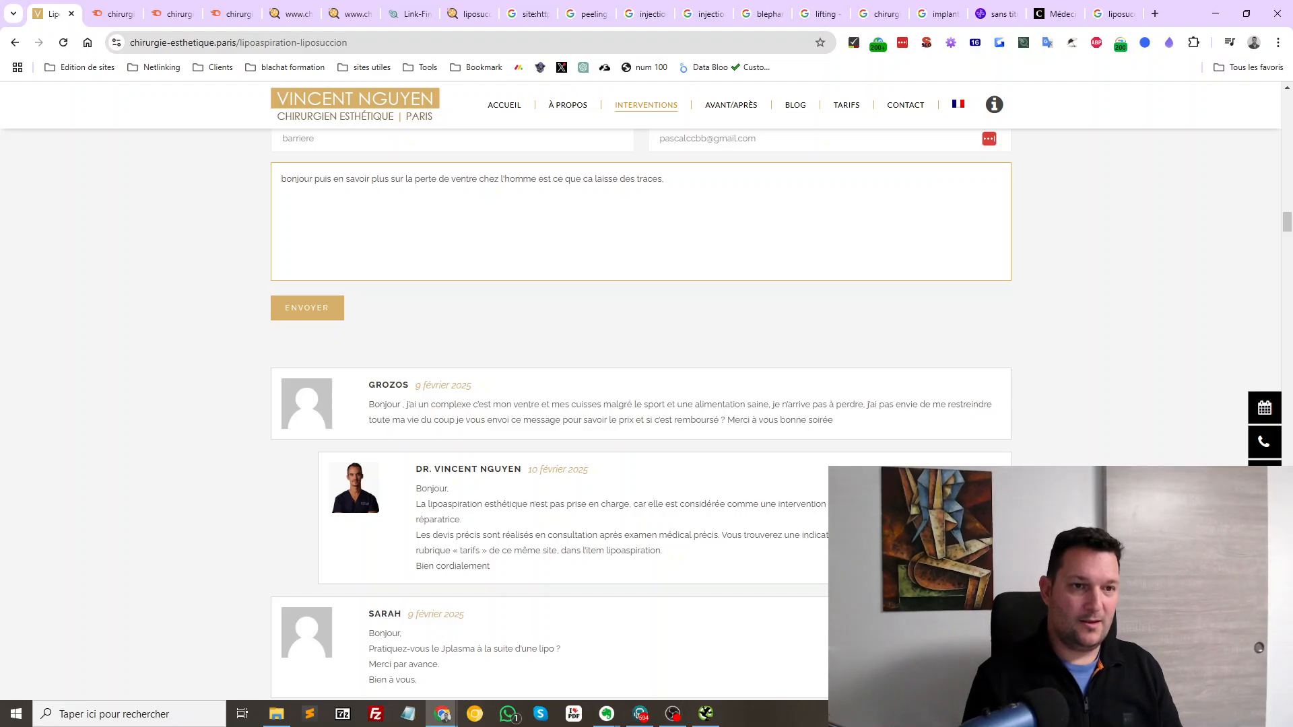
type(" la peau qui t")
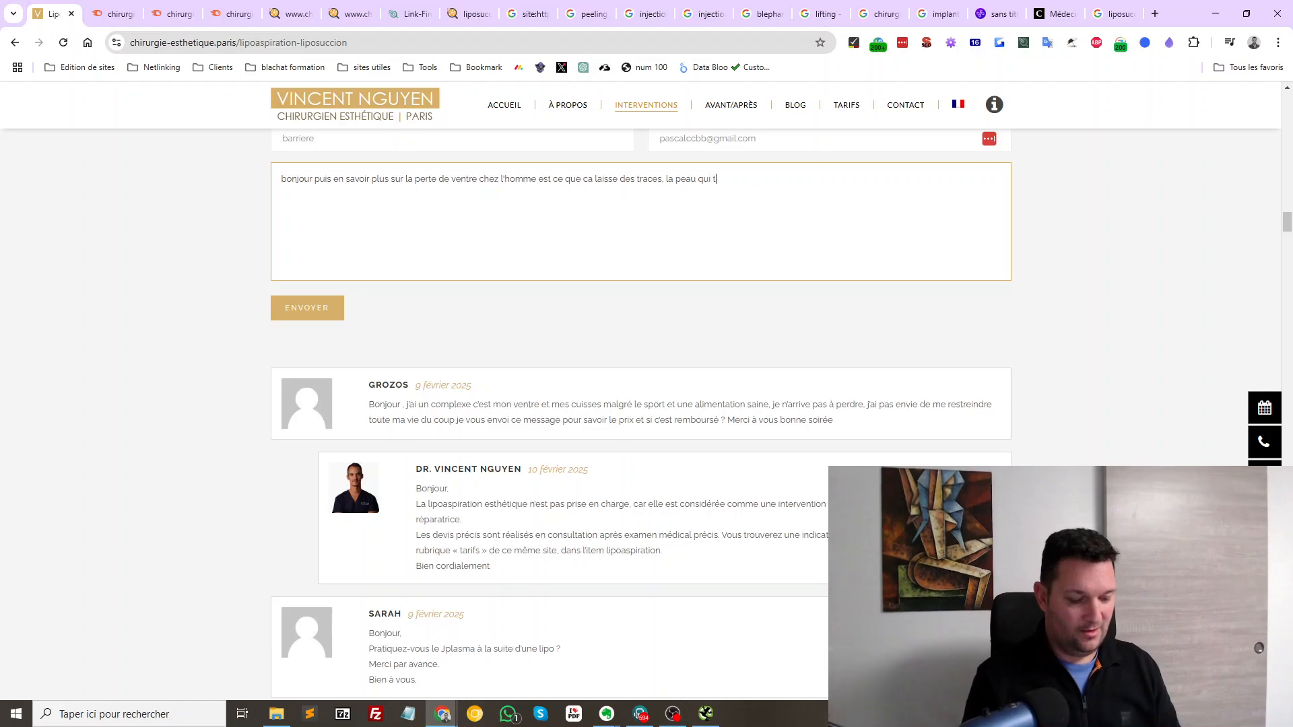
type("ombe ? et")
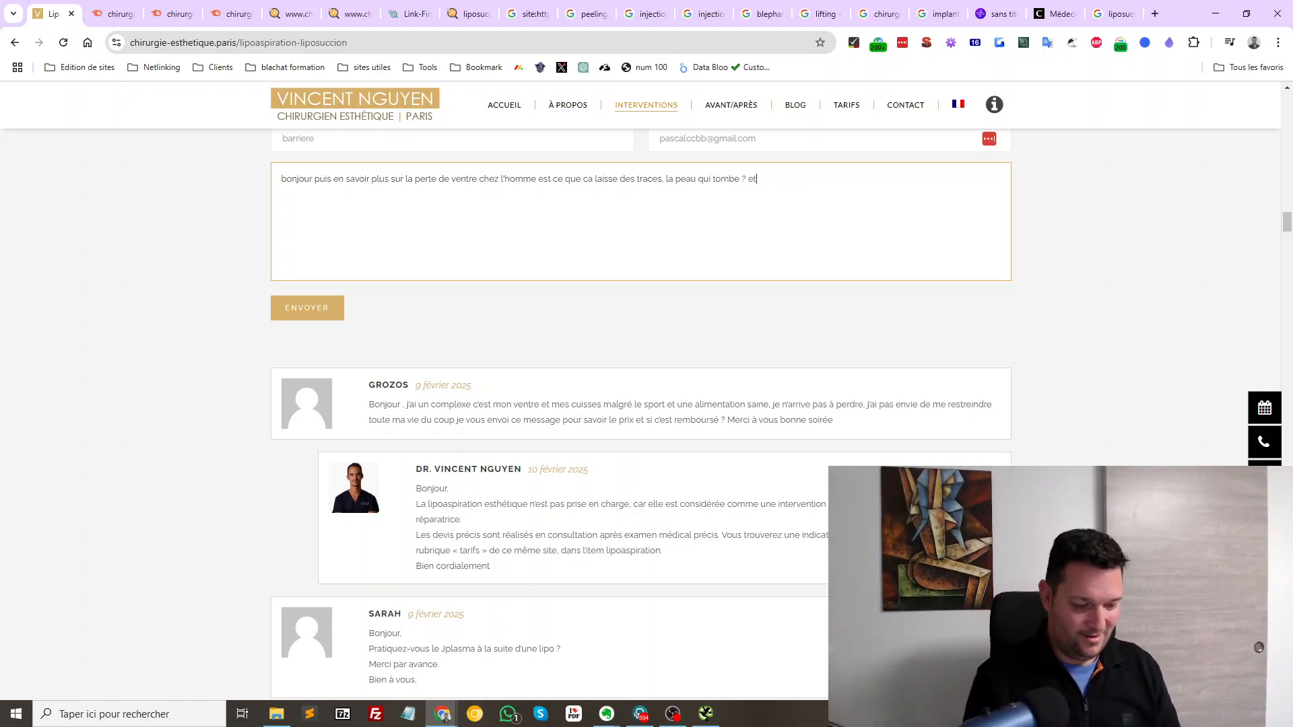
type(" surtout le prix ! merci")
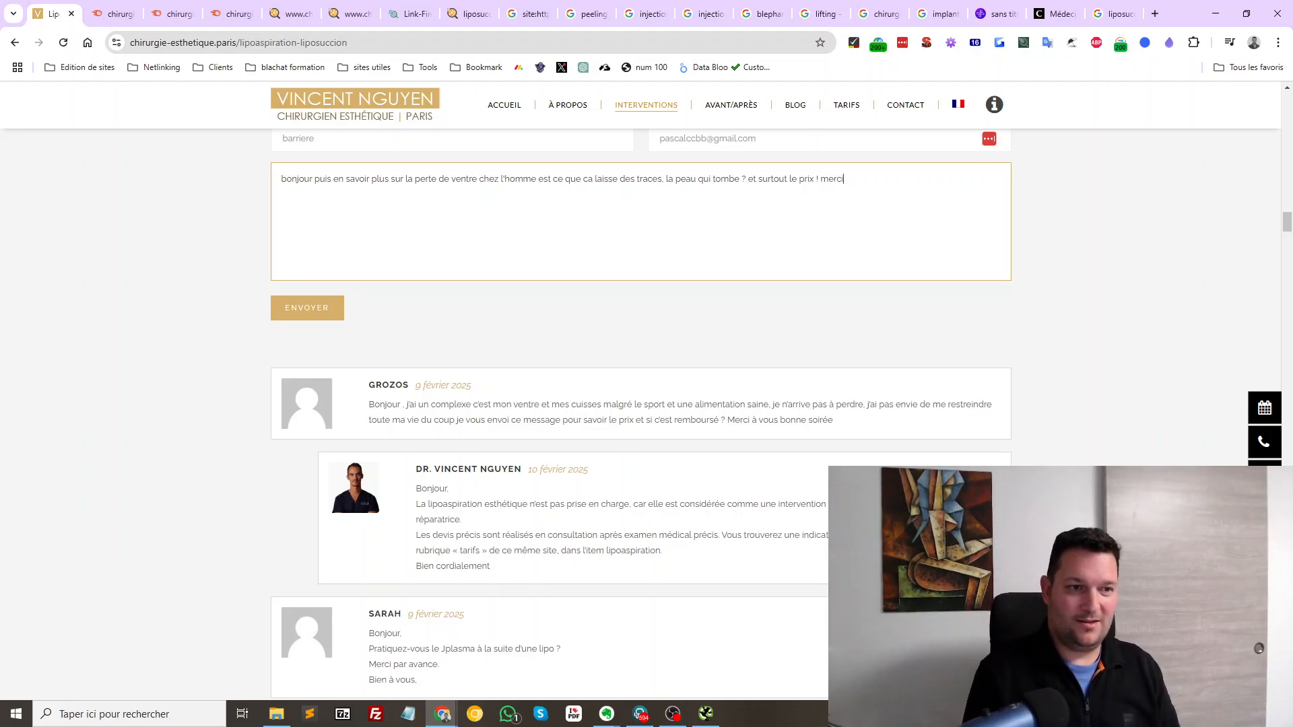
key("Tab")
key("Return")
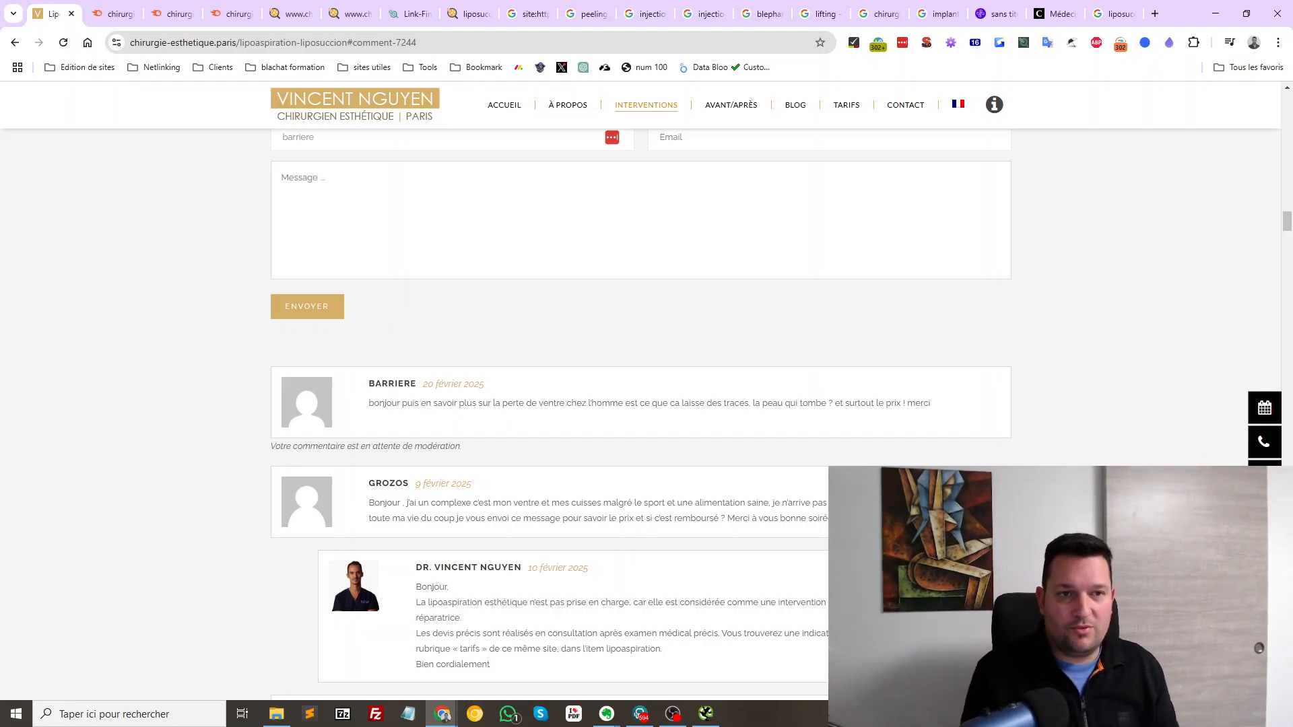
Return to the top of the liposuction page and open the SEO extension's overview
scroll(802, 404, "up", 13)
scroll(801, 404, "down", 4)
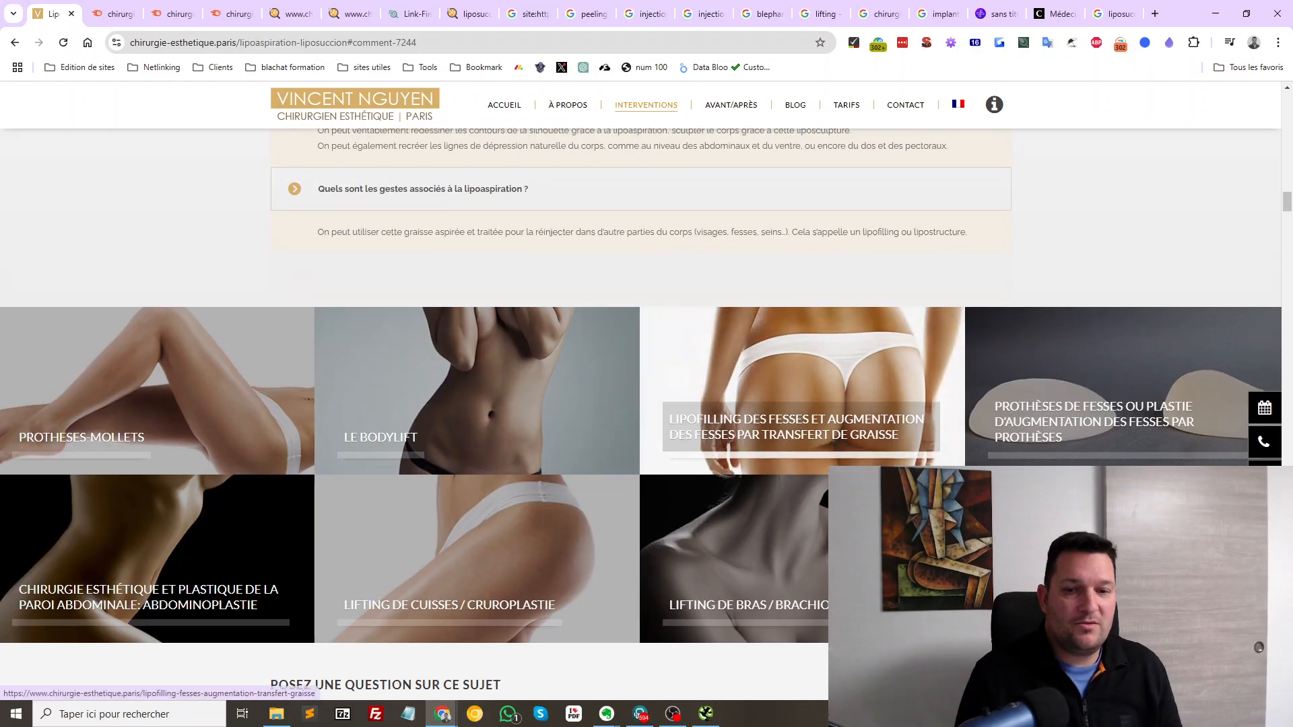
scroll(801, 404, "up", 20)
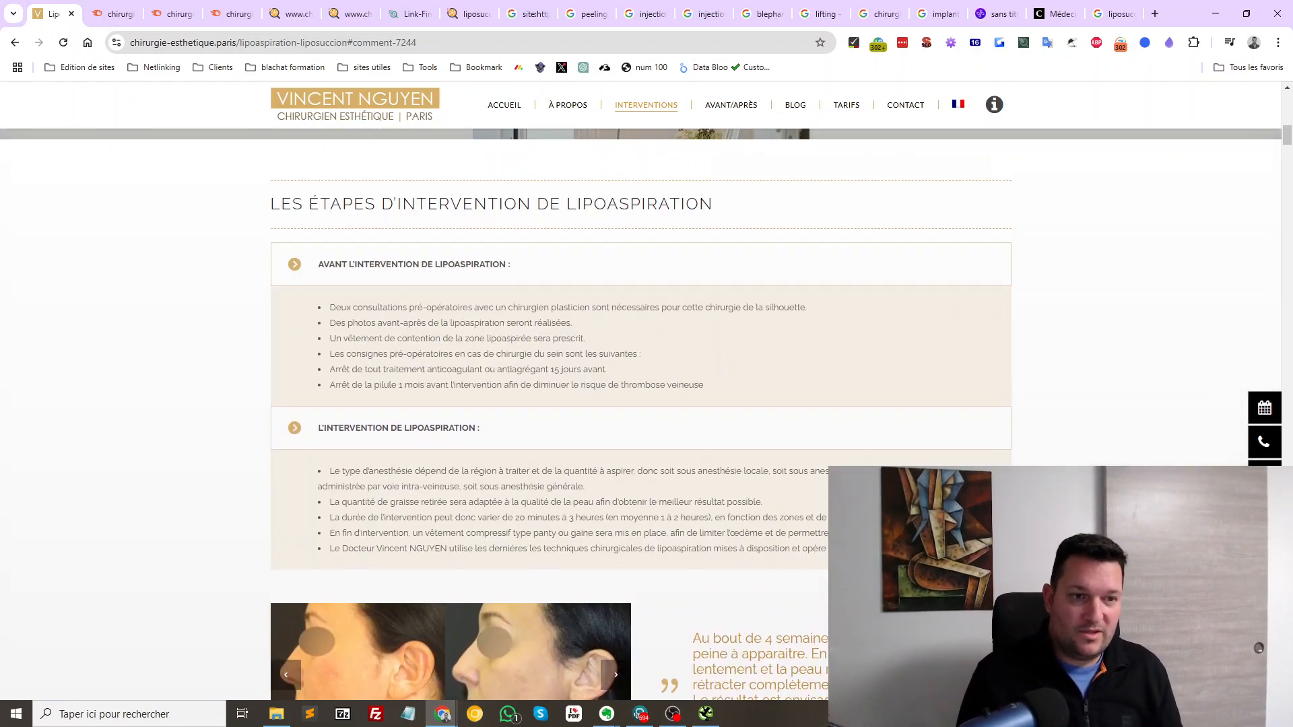
scroll(641, 415, "up", 15)
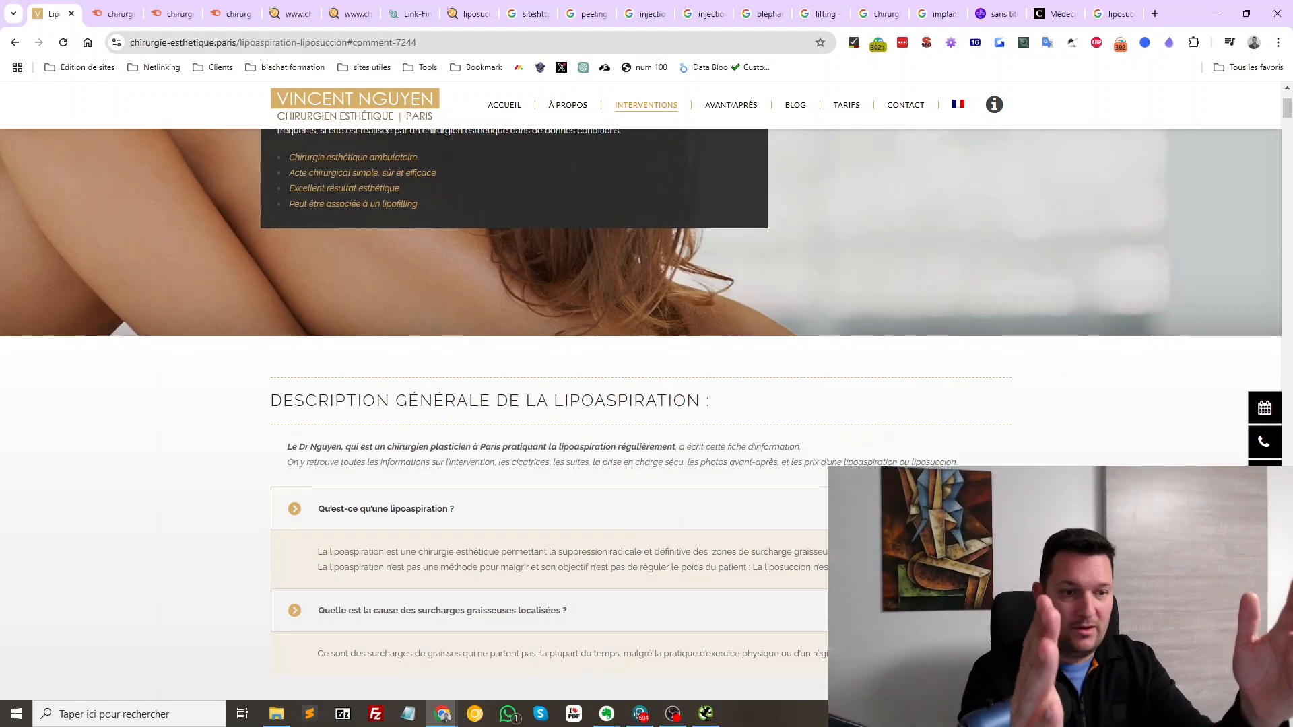
scroll(641, 415, "down", 5)
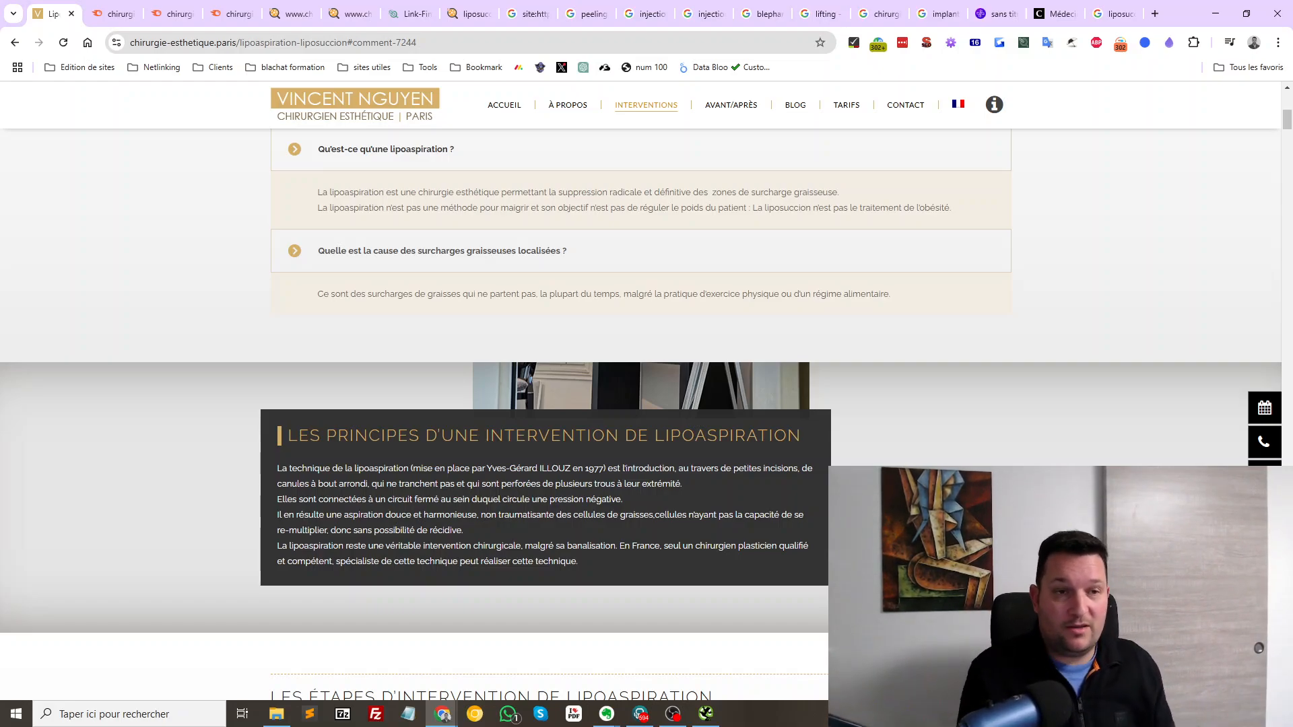
scroll(641, 414, "up", 8)
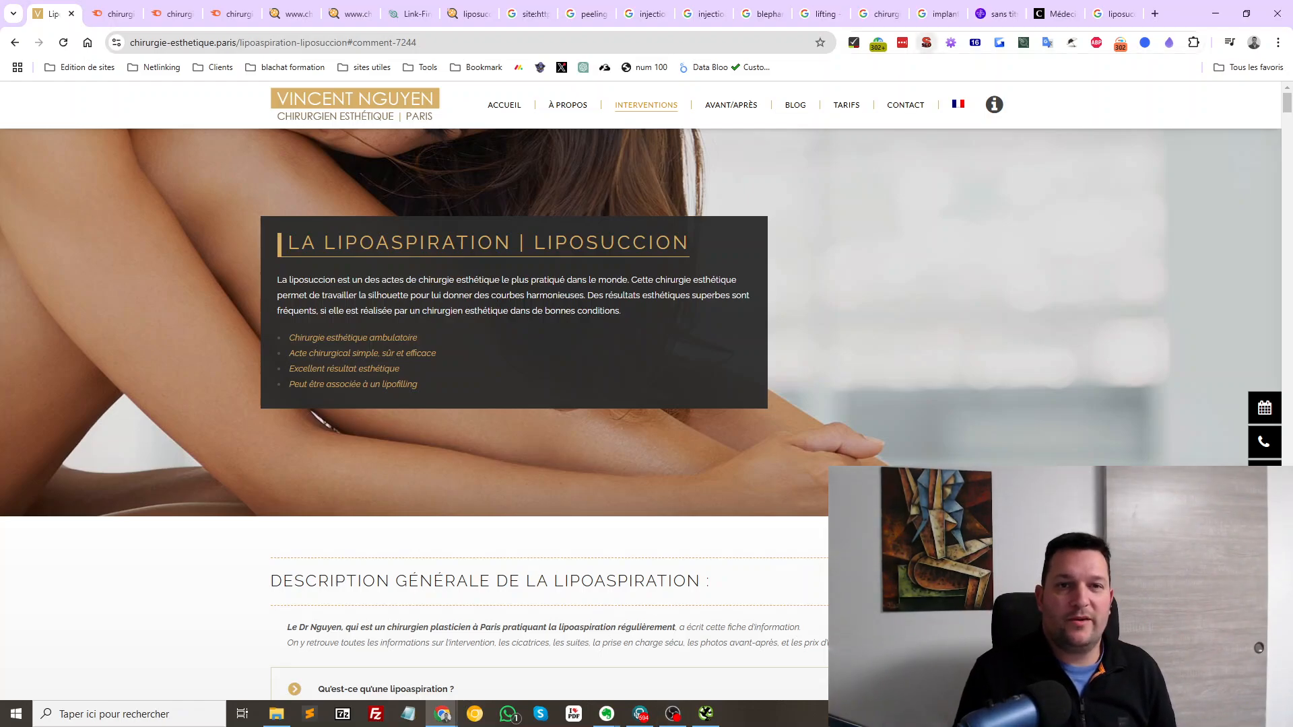
left_click(926, 43)
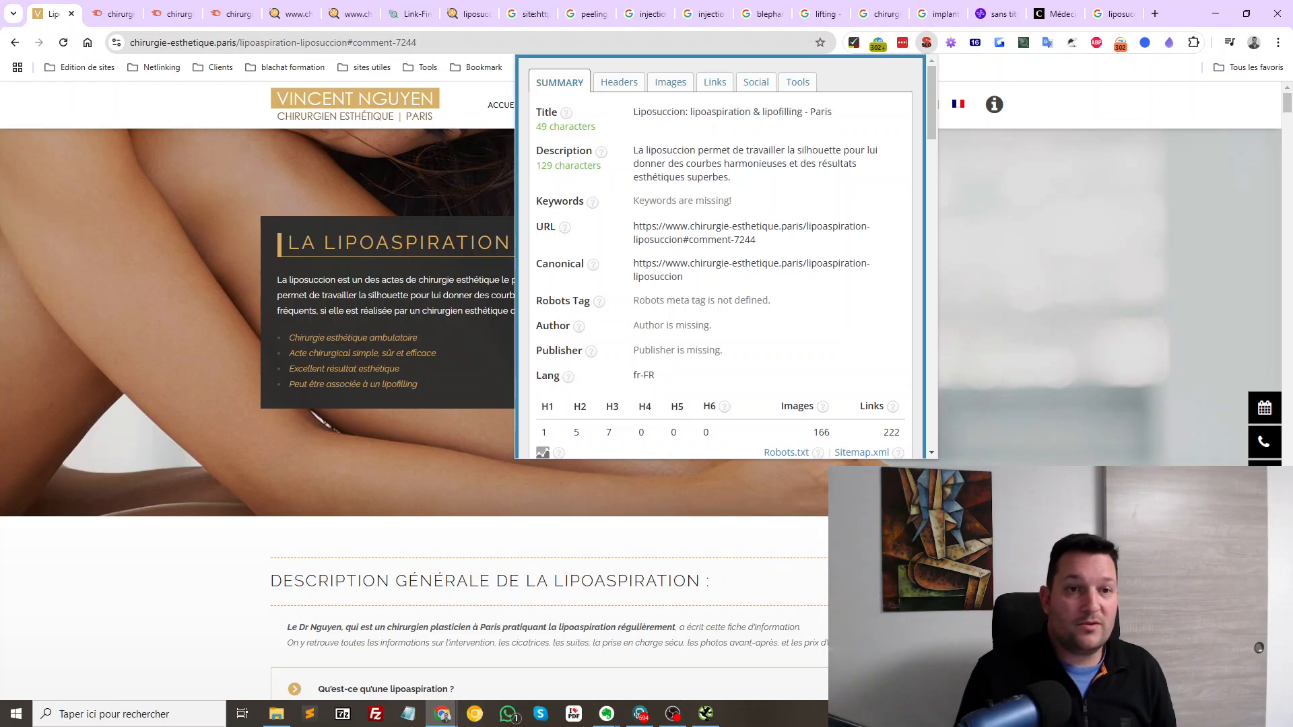
Check the meta title, review the headings (1 H1, 5 H2, 7 H3), then close the panel
left_click_drag(833, 112, 633, 112)
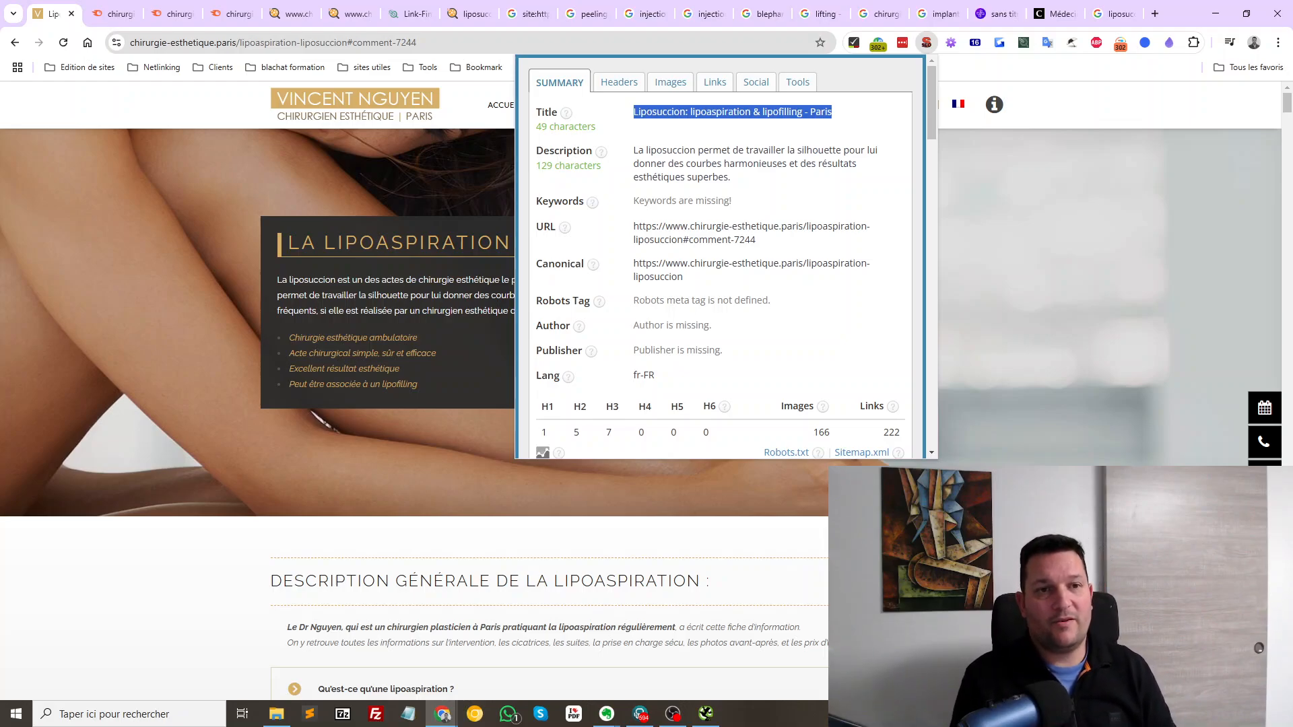
key("Escape")
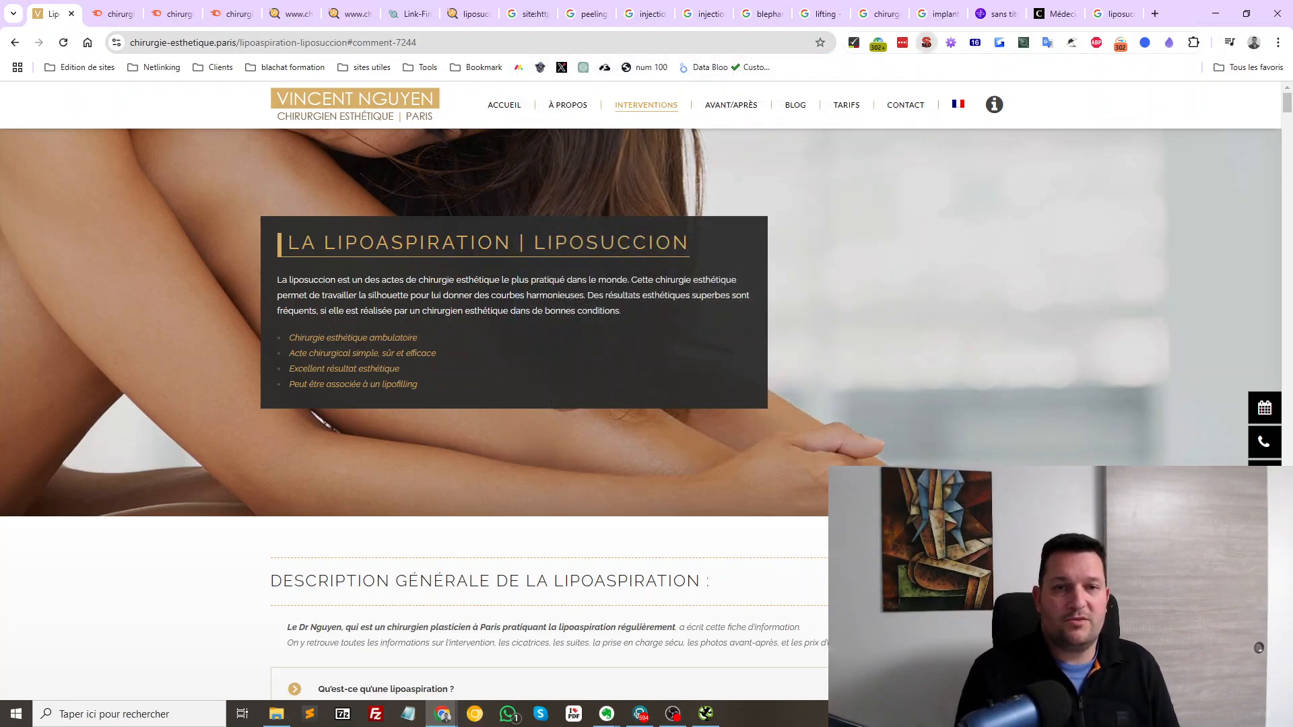
left_click(927, 42)
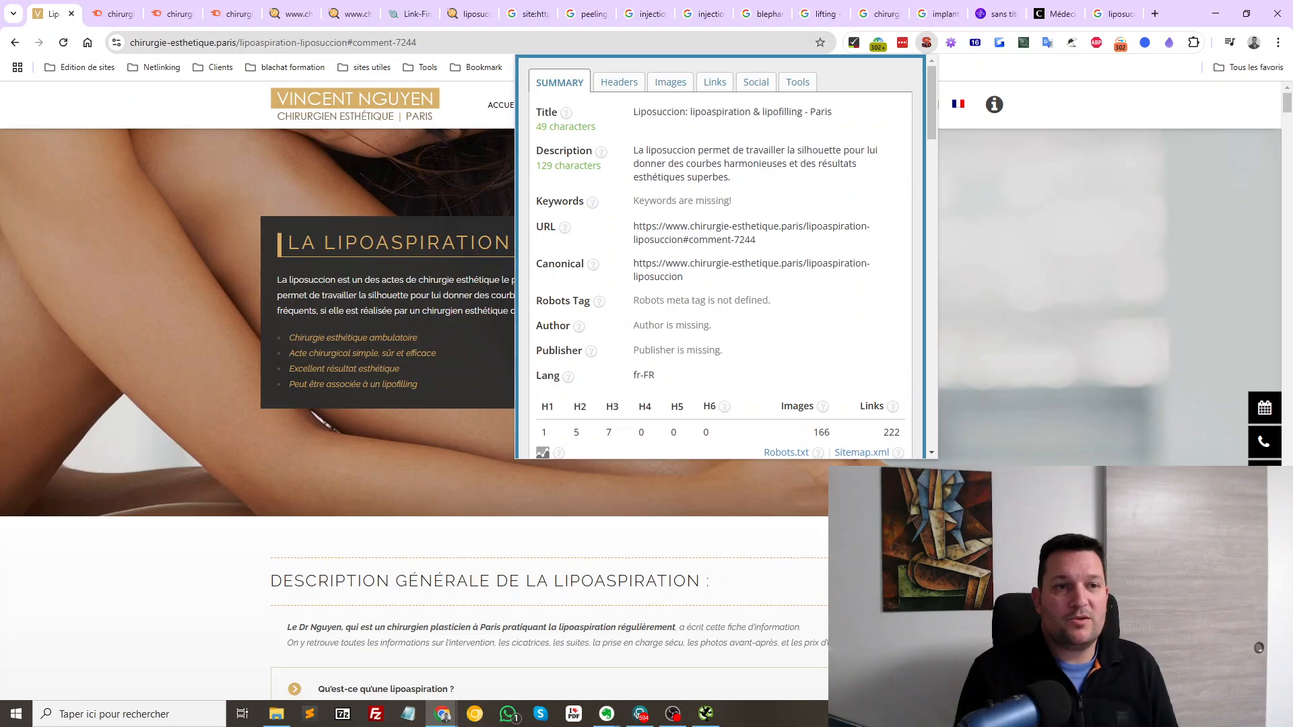
left_click(619, 81)
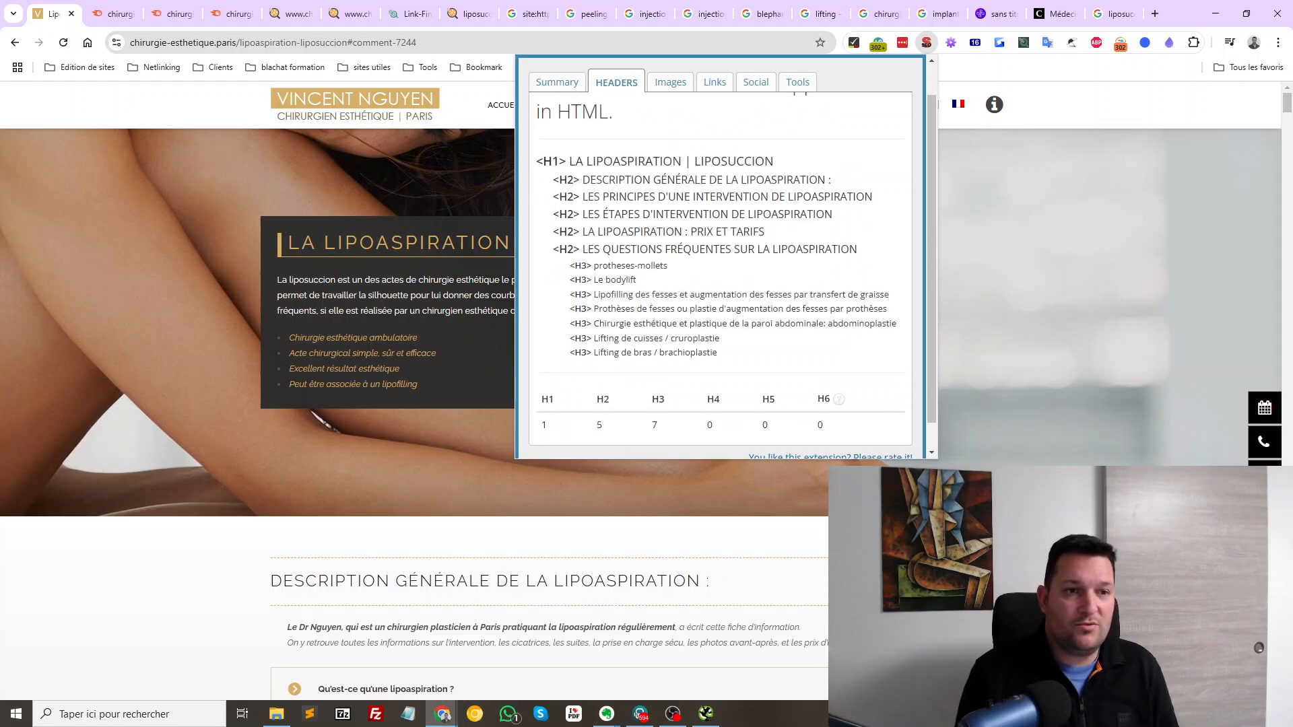
left_click_drag(553, 180, 569, 266)
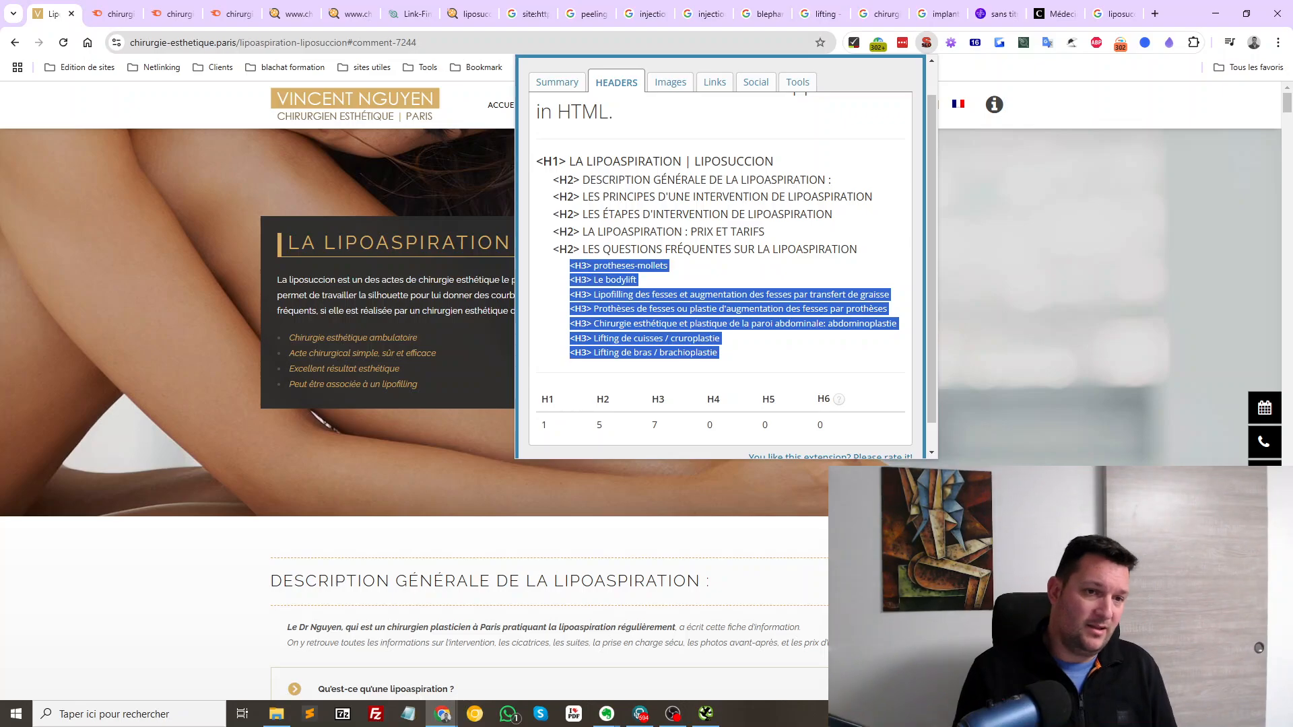
mouse_move(857, 249)
left_mouse_down()
mouse_move(655, 214)
mouse_move(553, 180)
mouse_move(673, 197)
mouse_move(768, 232)
mouse_move(671, 265)
mouse_move(857, 249)
left_mouse_up()
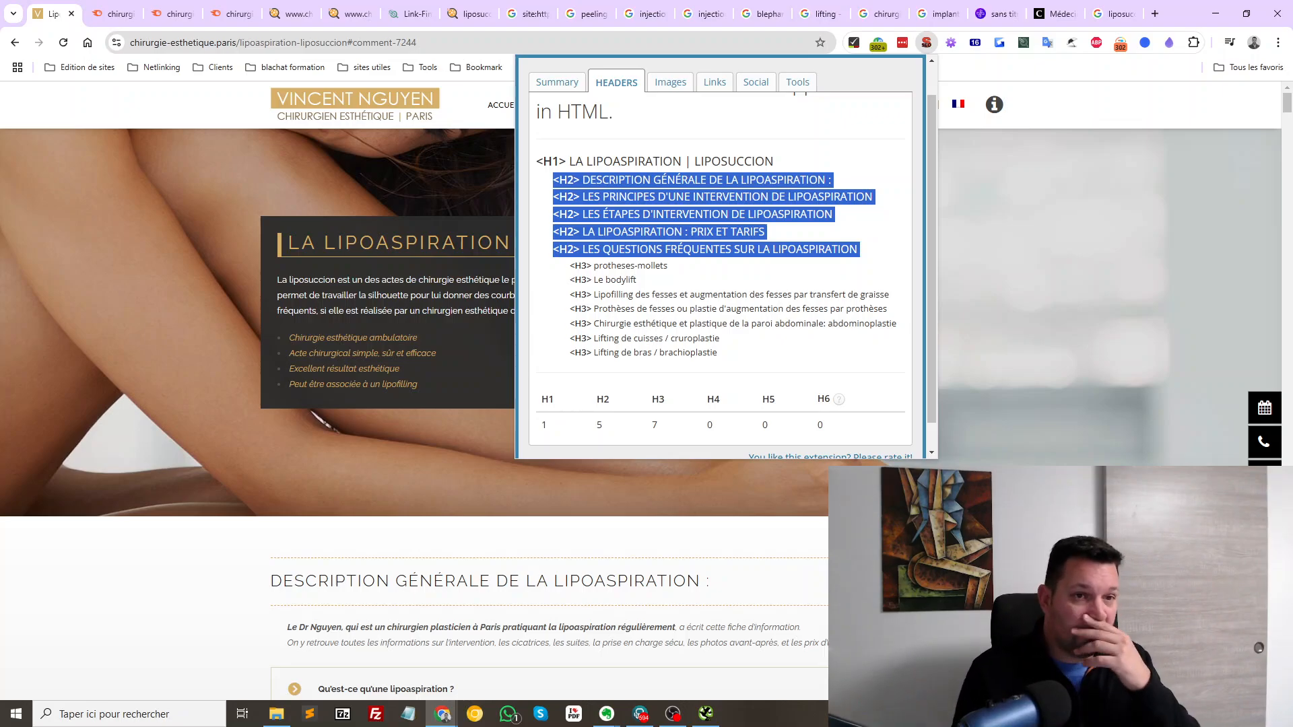
left_click(1024, 256)
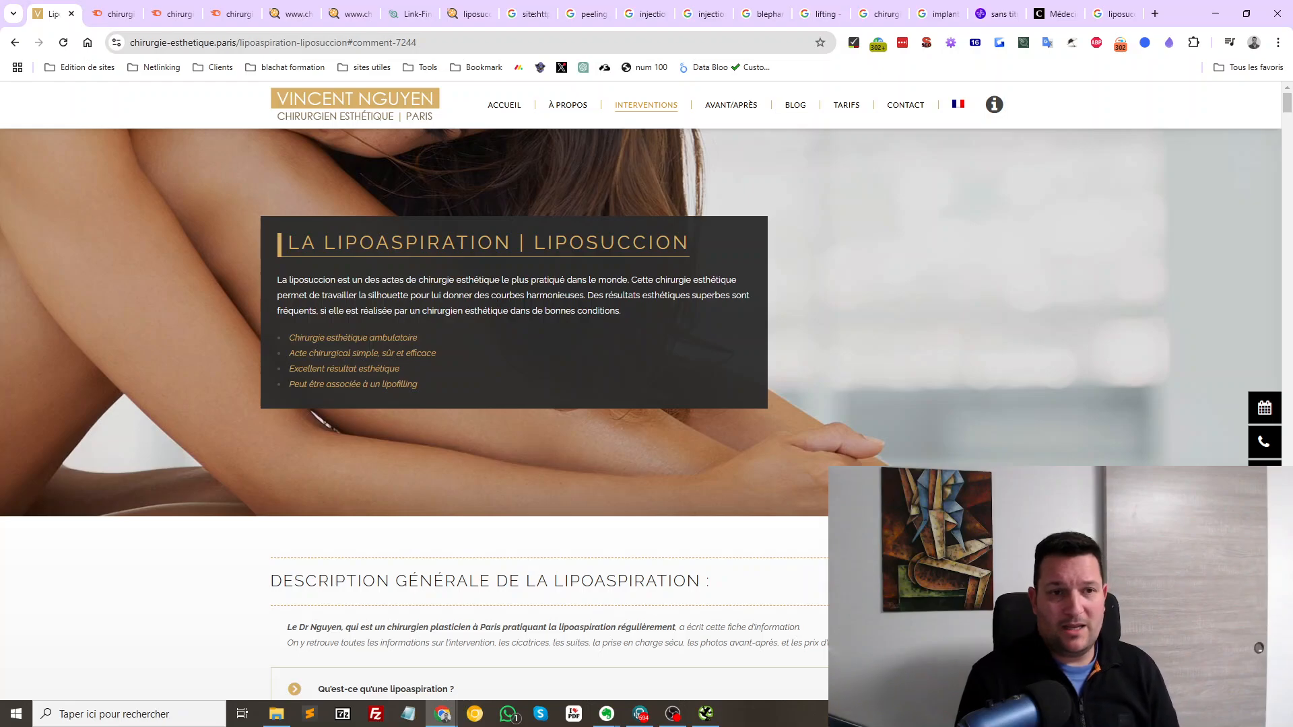
Go to La rhinoplastie through the INTERVENTIONS > Visage menu
mouse_move(646, 105)
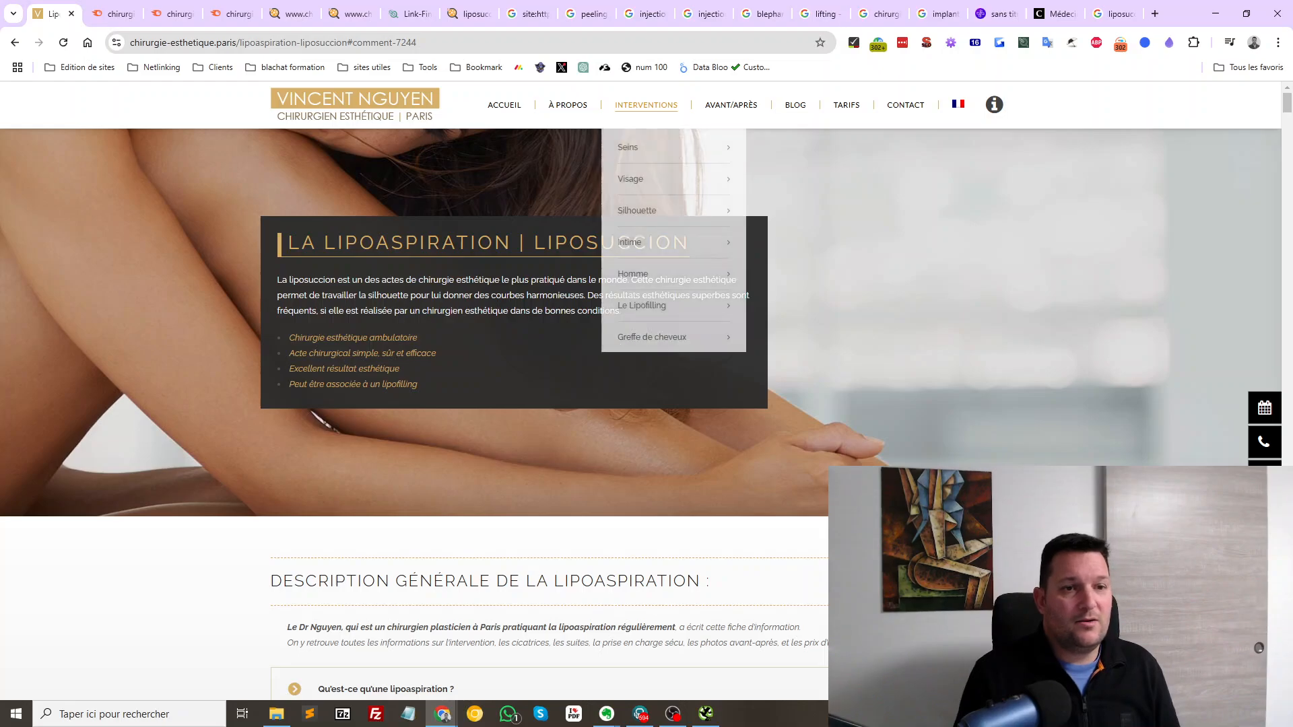
mouse_move(673, 242)
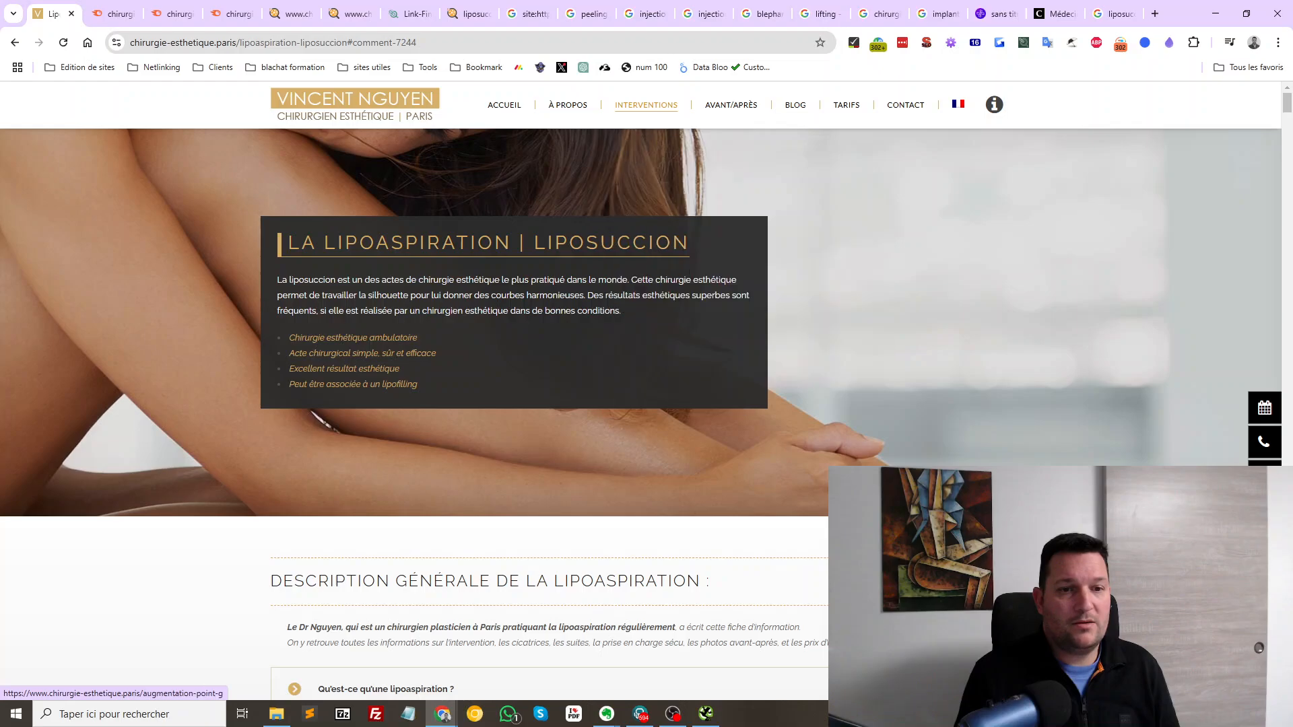
mouse_move(674, 178)
mouse_move(818, 178)
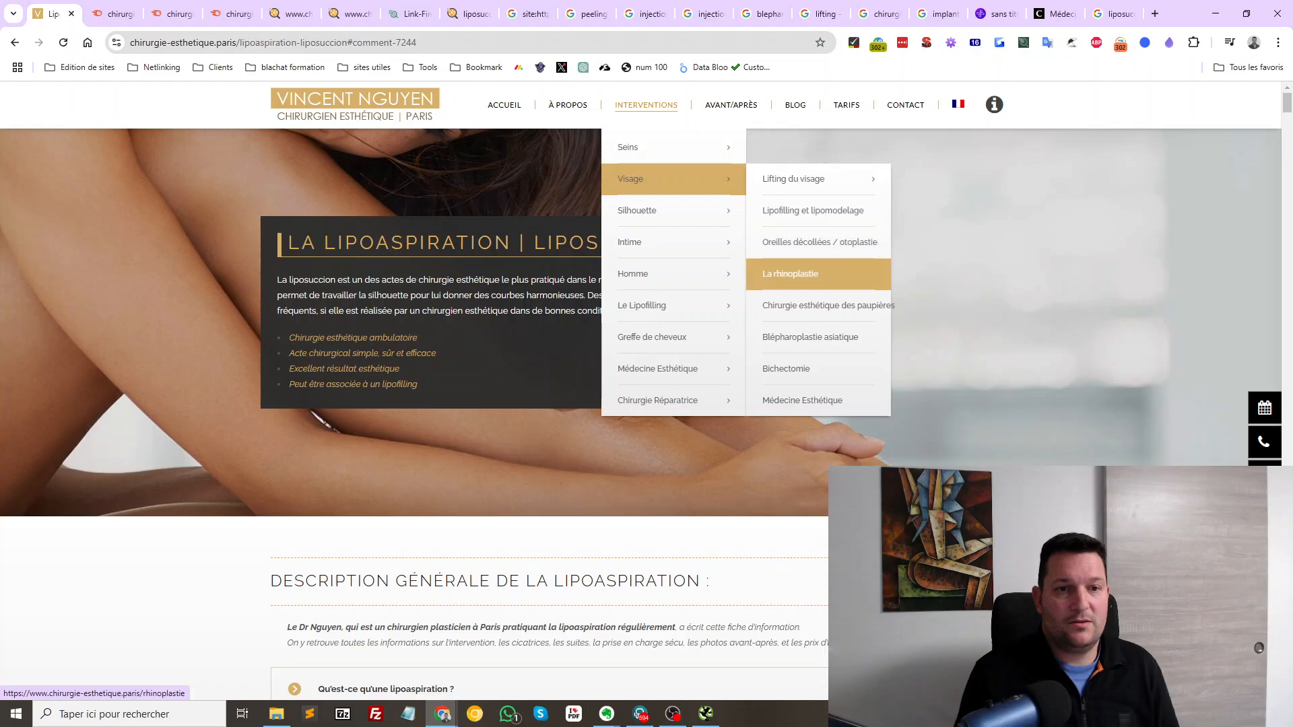
left_click(801, 273)
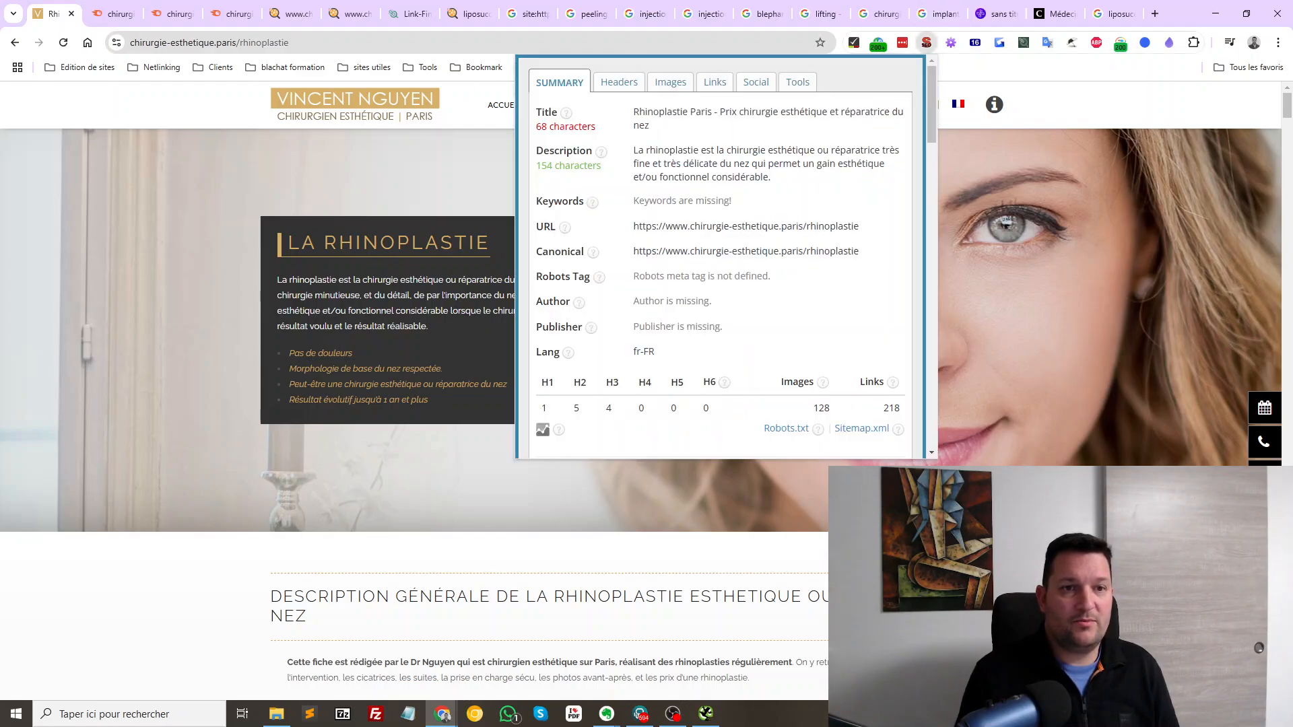
Copy 'Rhinoplastie' from the page's meta title and search Google for it in a new tab
mouse_move(639, 112)
left_mouse_down()
mouse_move(707, 112)
mouse_move(659, 112)
left_mouse_up()
left_click(707, 113)
double_click(660, 113)
key("ctrl+c")
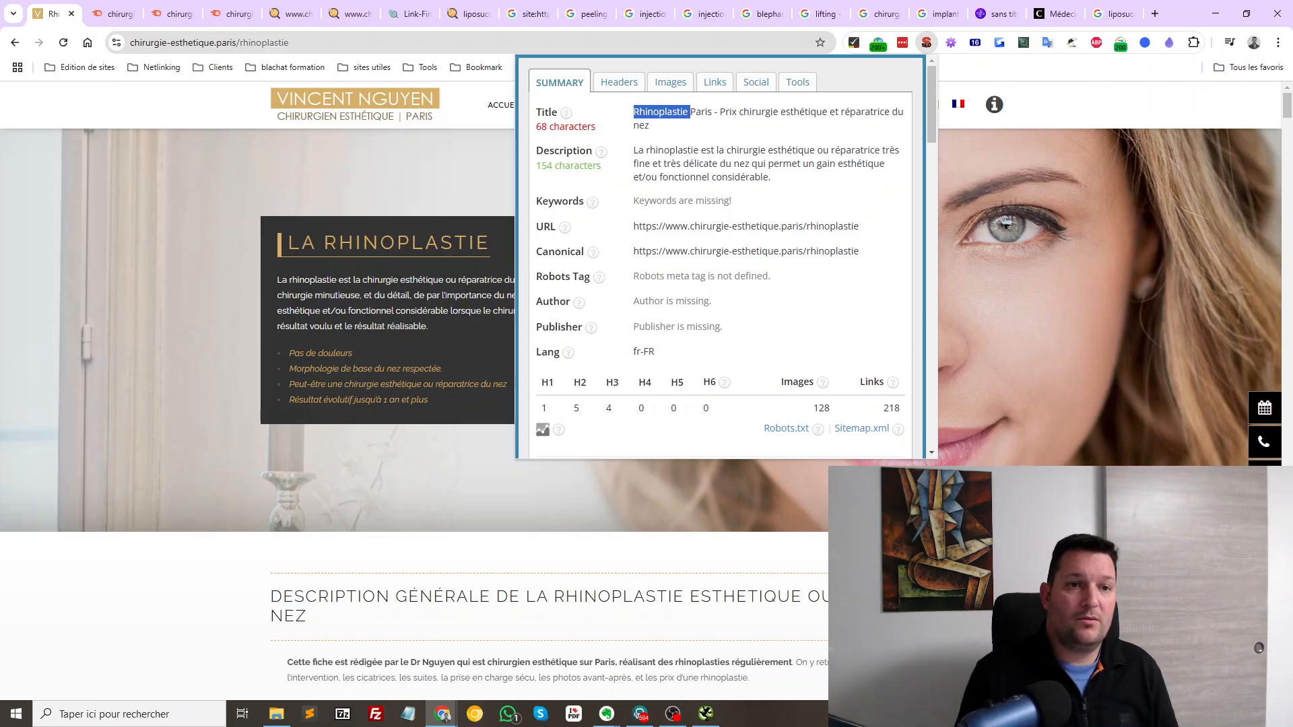
left_click(1154, 13)
key("ctrl+v")
key("Return")
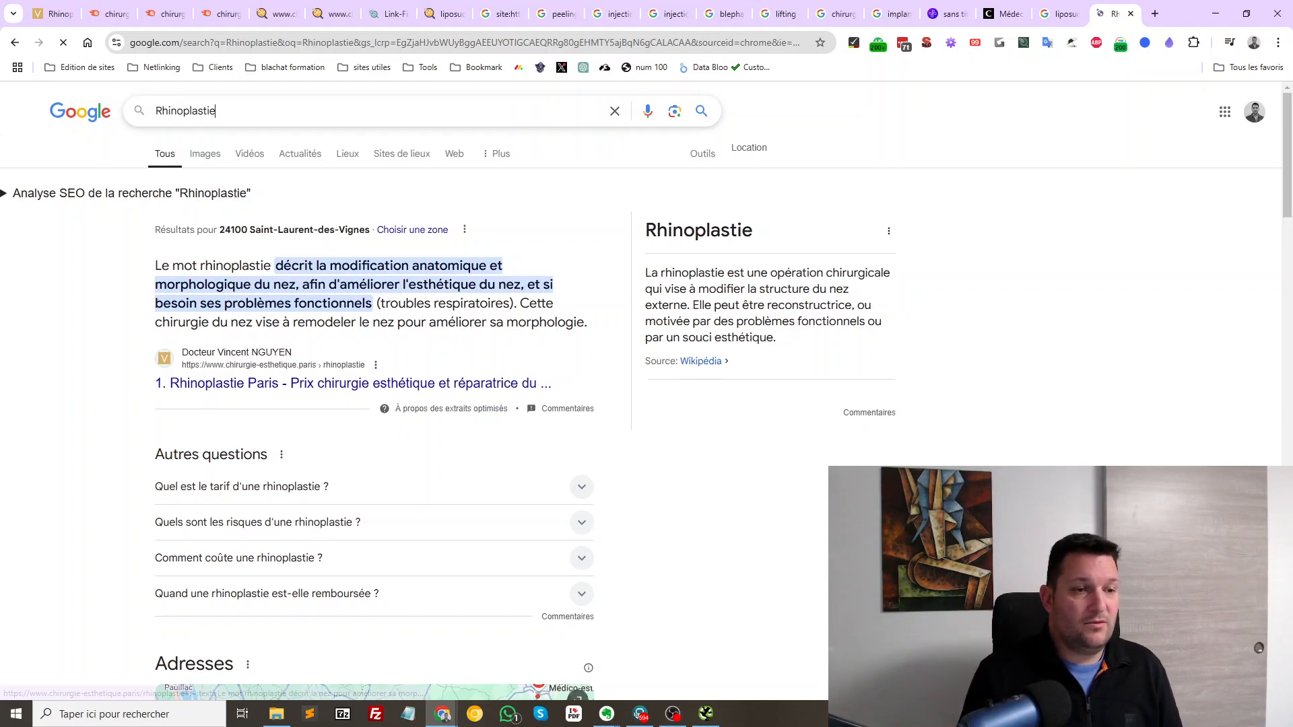
Scan the Rhinoplastie rankings and open the 'Comment se déroule une rhinoplastie' result in a background tab
scroll(374, 404, "down", 6)
scroll(375, 404, "down", 6)
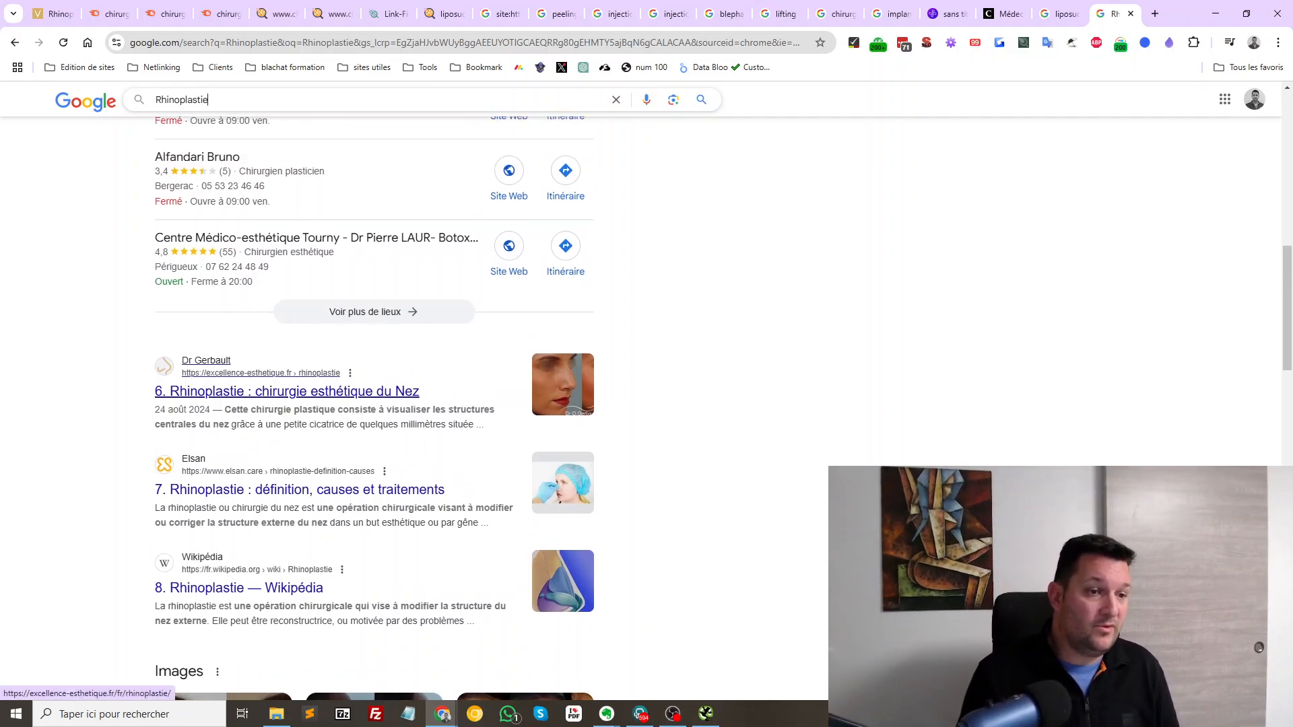
scroll(283, 588, "down", 13)
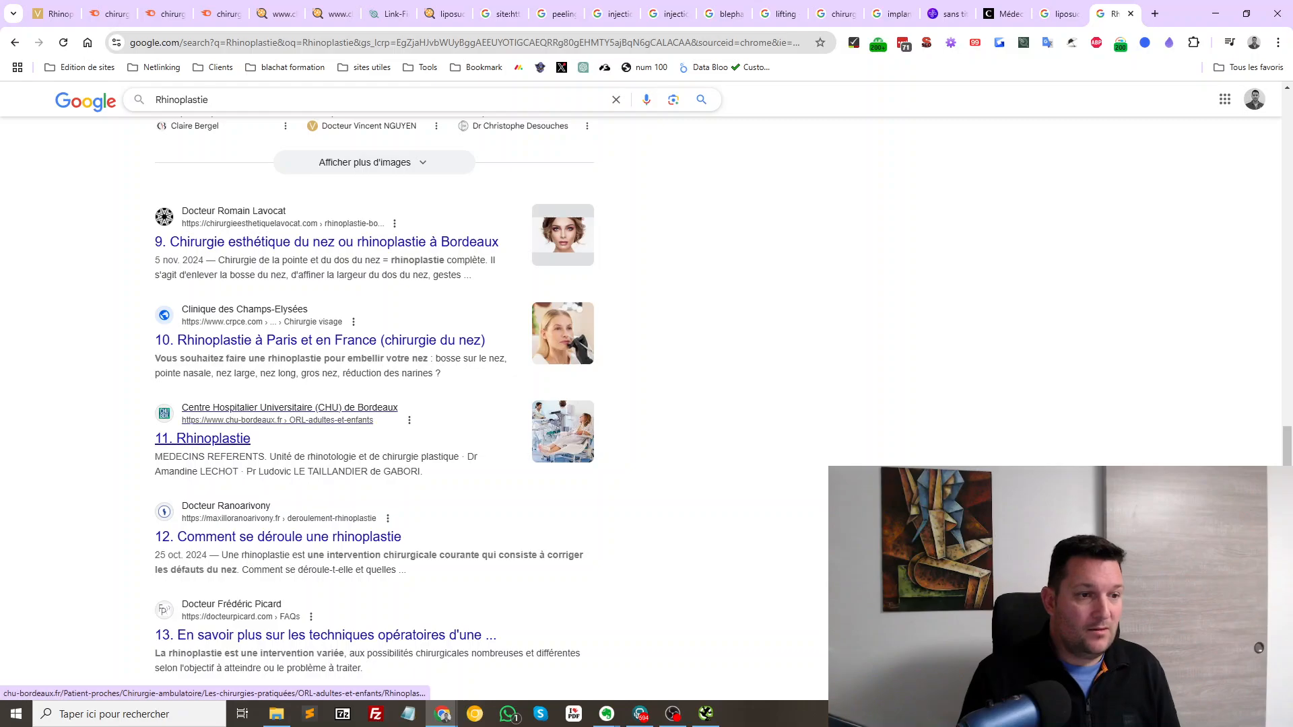
left_click_drag(180, 407, 423, 471)
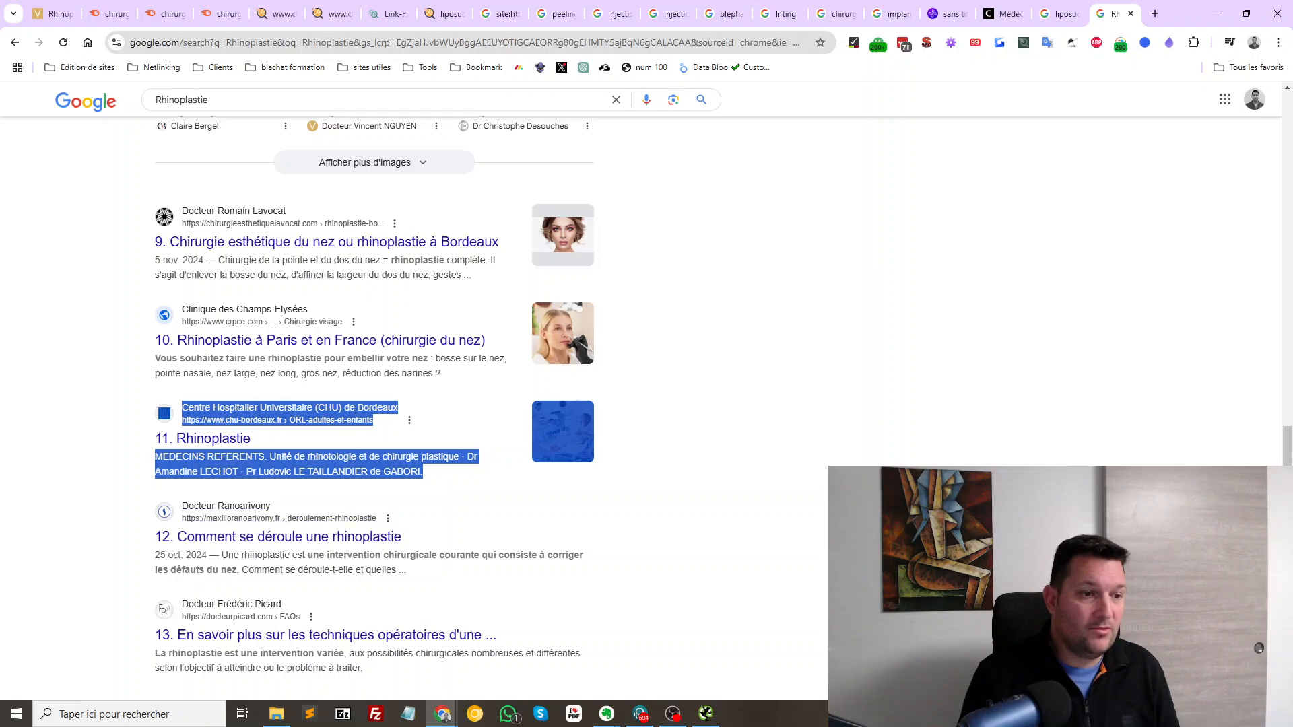
left_click_drag(180, 505, 500, 635)
left_click(552, 620)
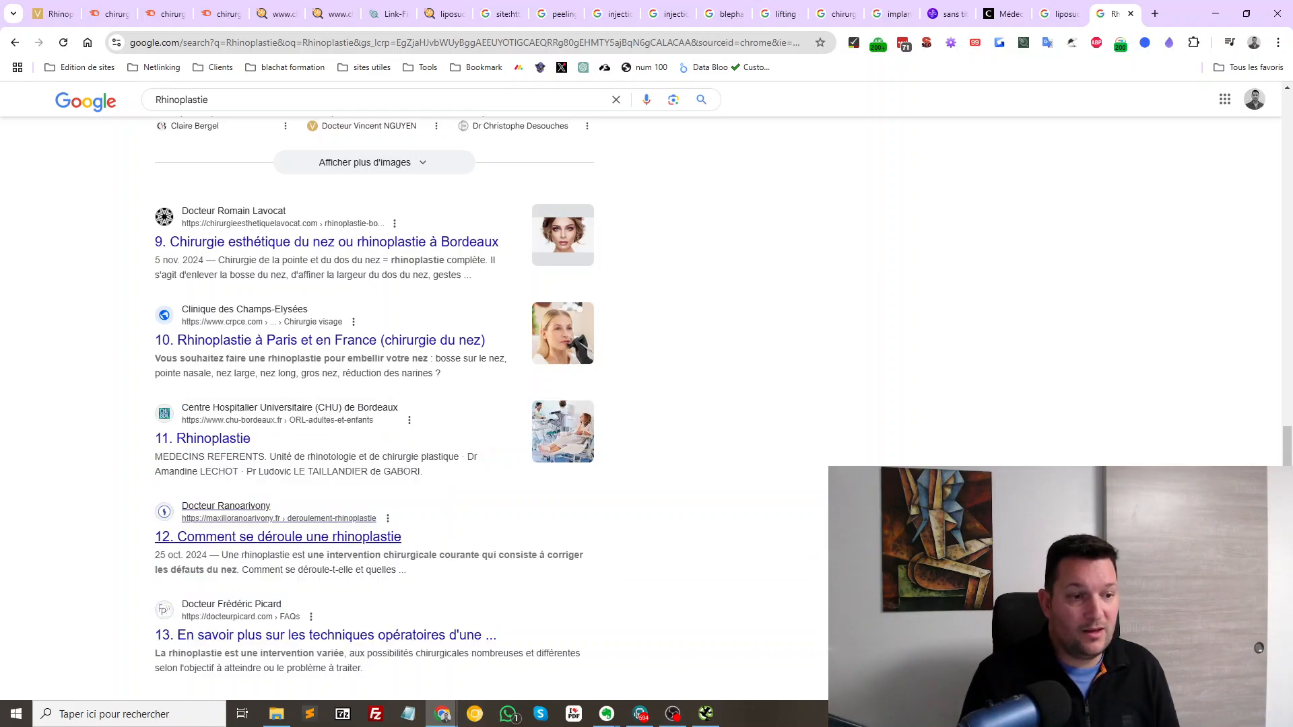
middle_click(283, 536)
scroll(283, 537, "down", 1)
scroll(283, 458, "down", 2)
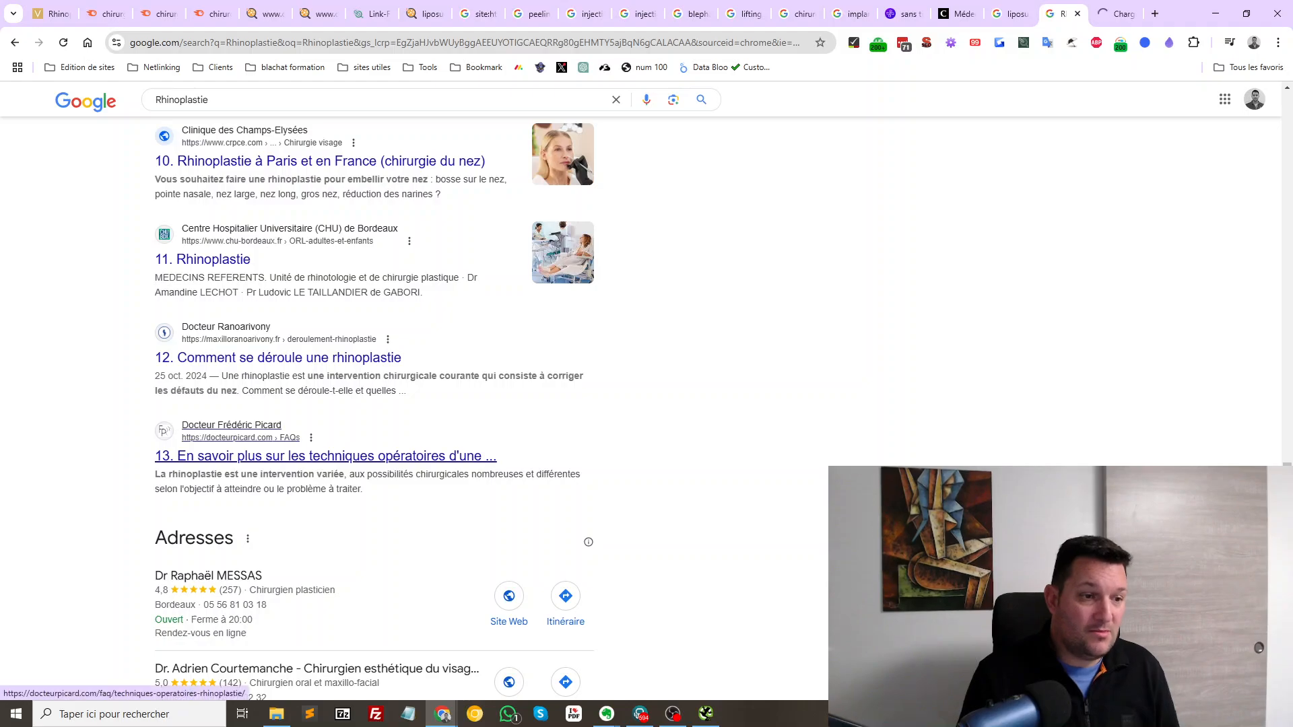
scroll(283, 458, "up", 5)
scroll(374, 404, "up", 5)
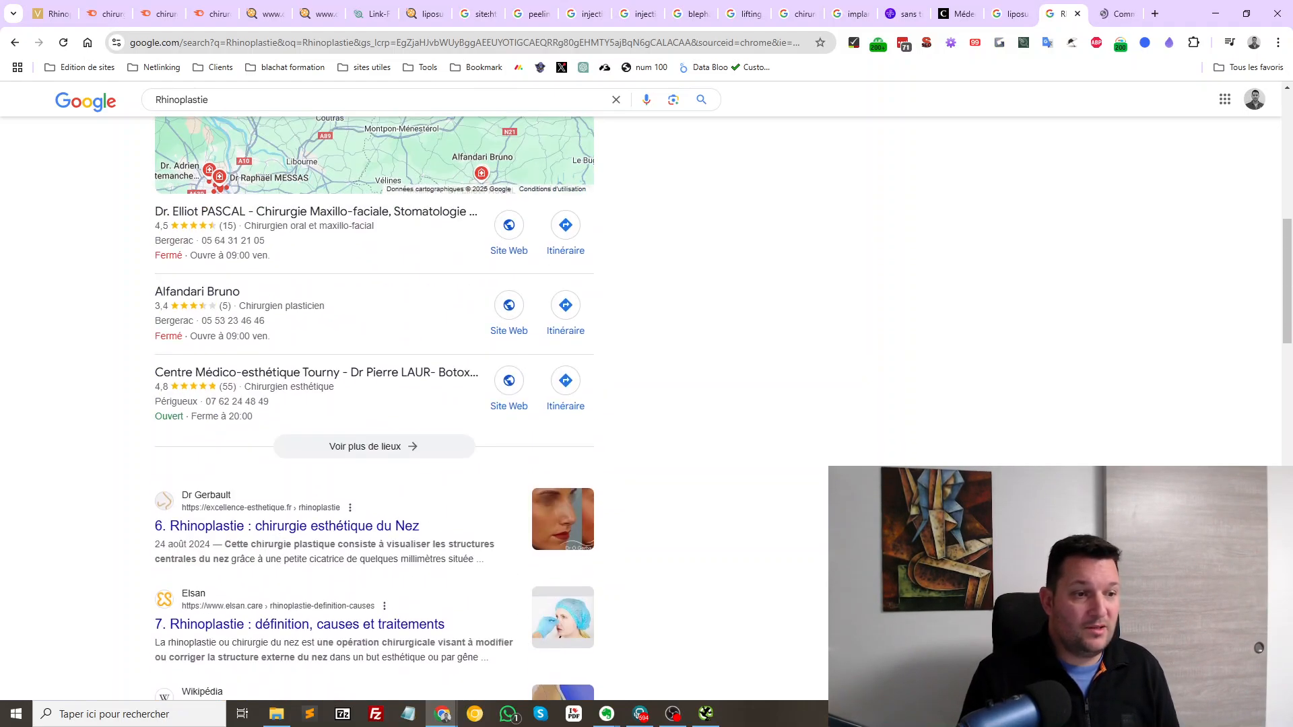
scroll(374, 404, "up", 6)
scroll(647, 377, "up", 8)
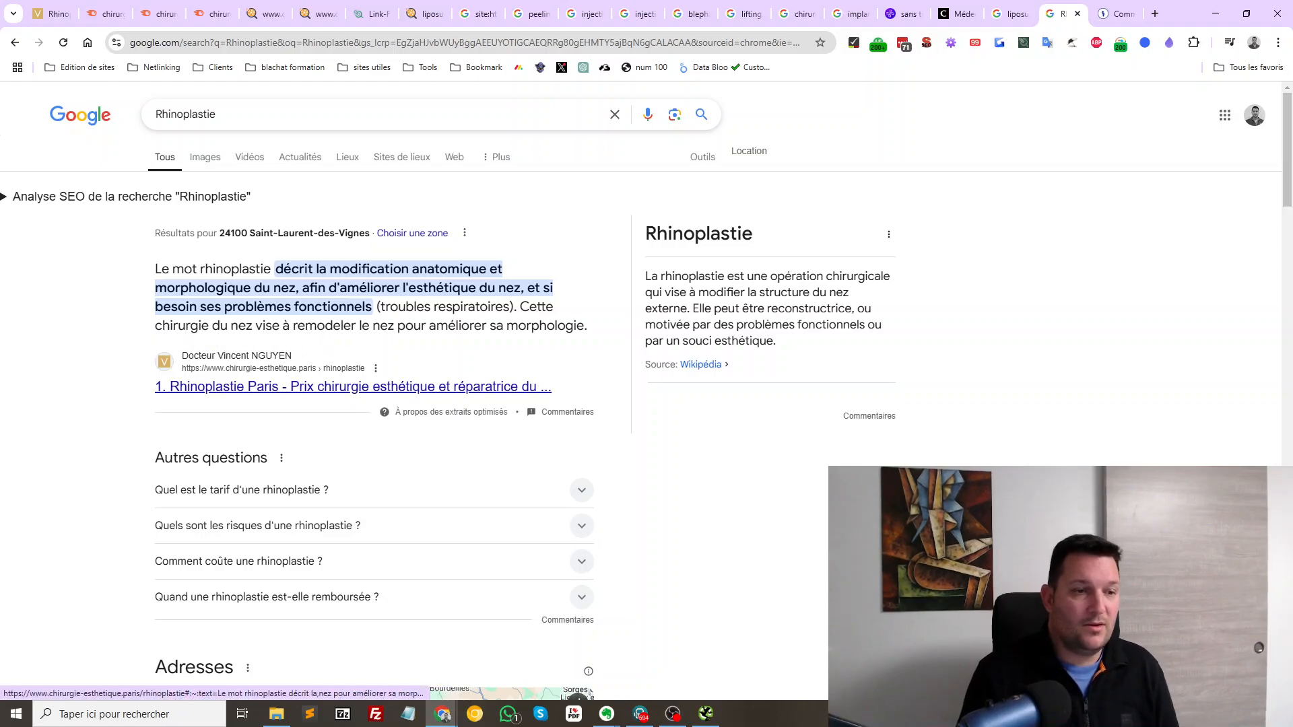
Open the clinic's rhinoplastie page from the featured snippet and read its description
left_click(351, 386)
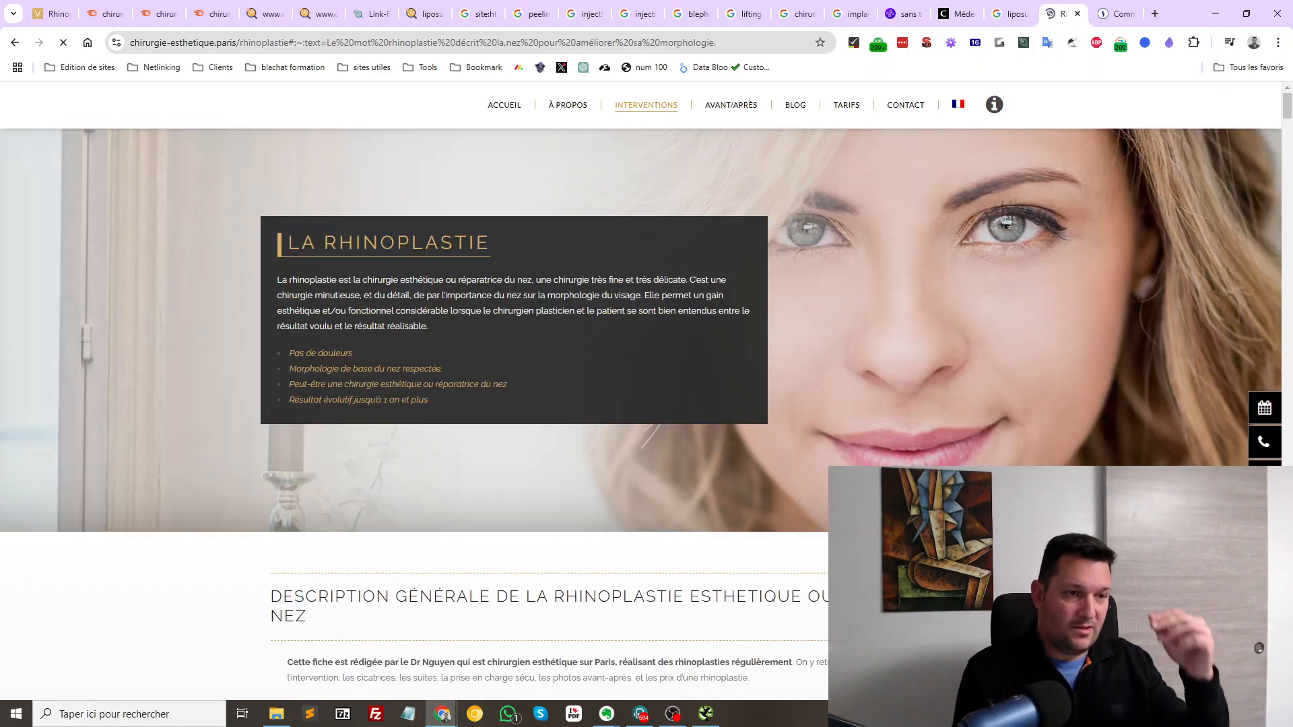
scroll(631, 390, "down", 6)
scroll(631, 390, "up", 5)
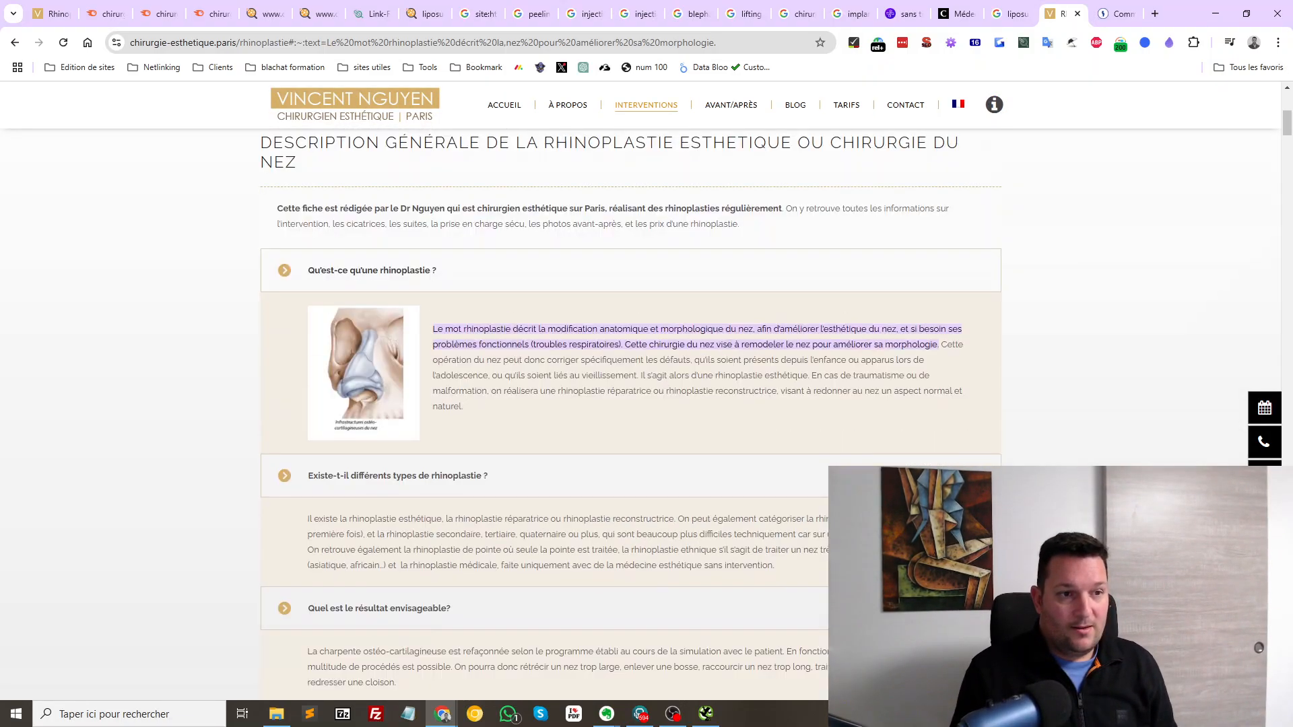
left_click_drag(321, 293, 592, 433)
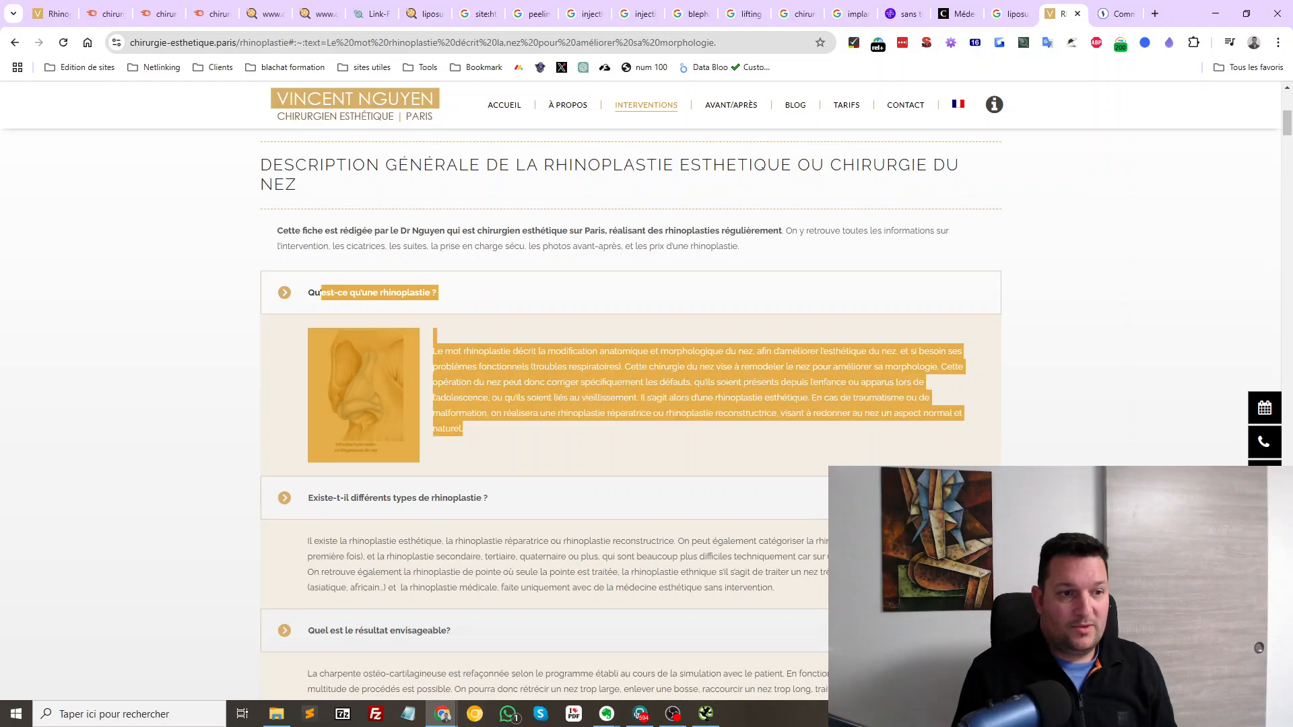
scroll(592, 432, "up", 6)
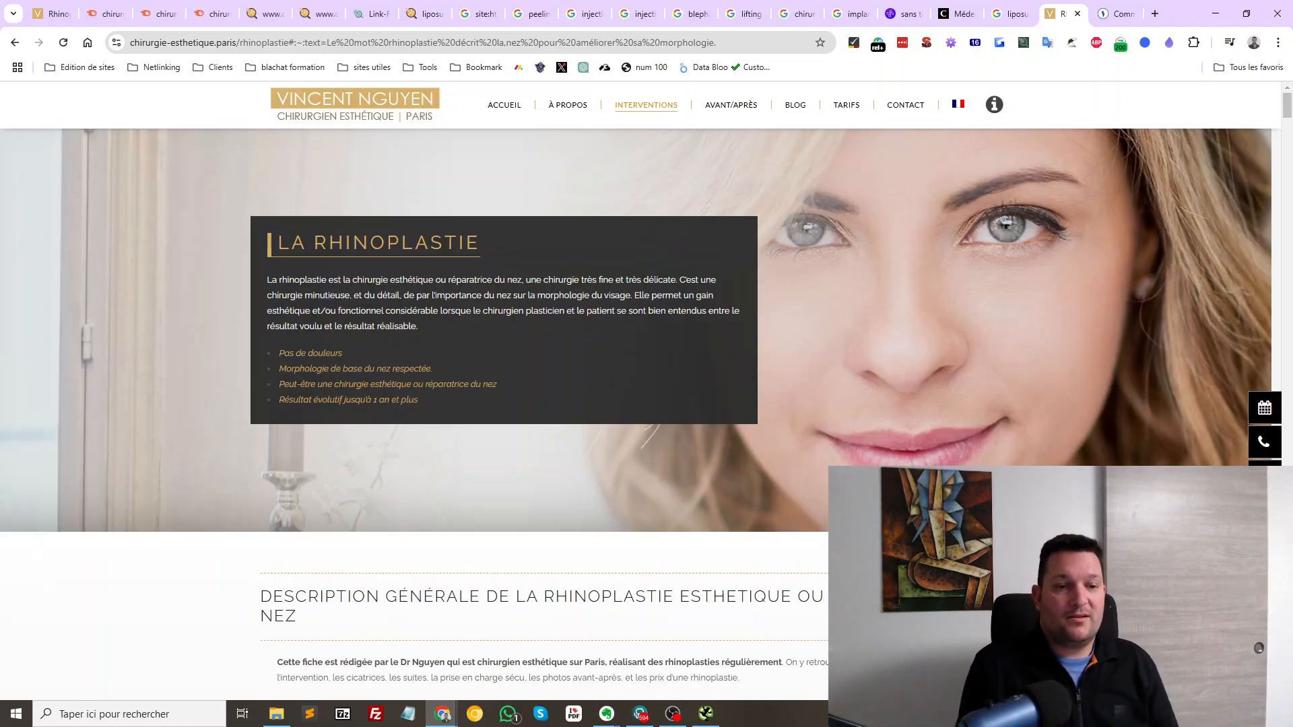
scroll(640, 414, "down", 6)
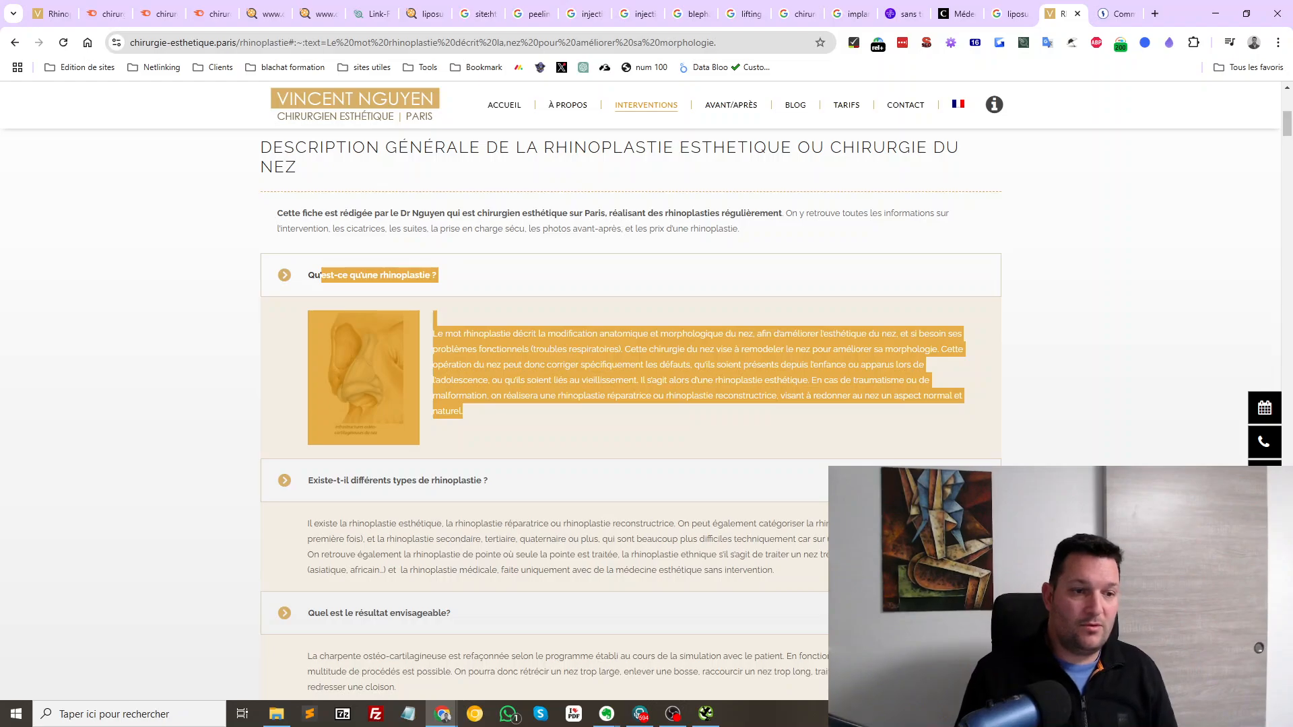
left_click(640, 414)
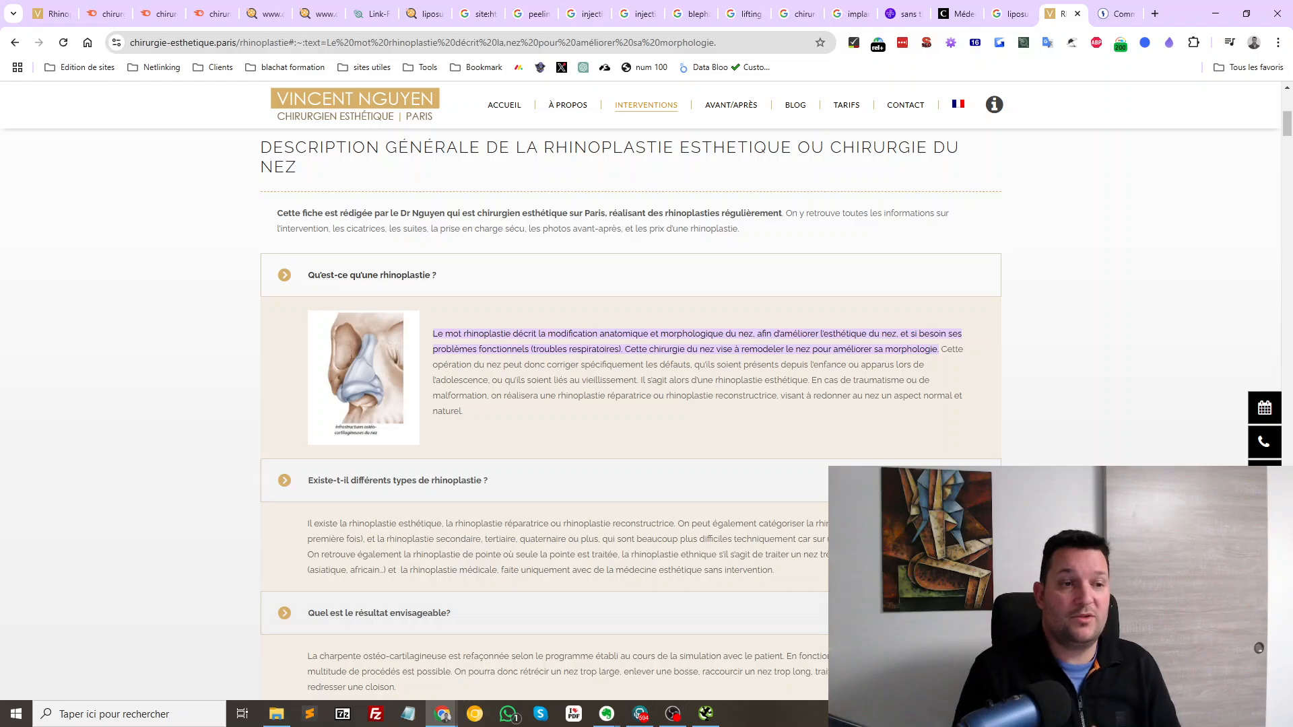
Scroll down to the patient questions and highlight the surgeon's replies
scroll(639, 404, "down", 15)
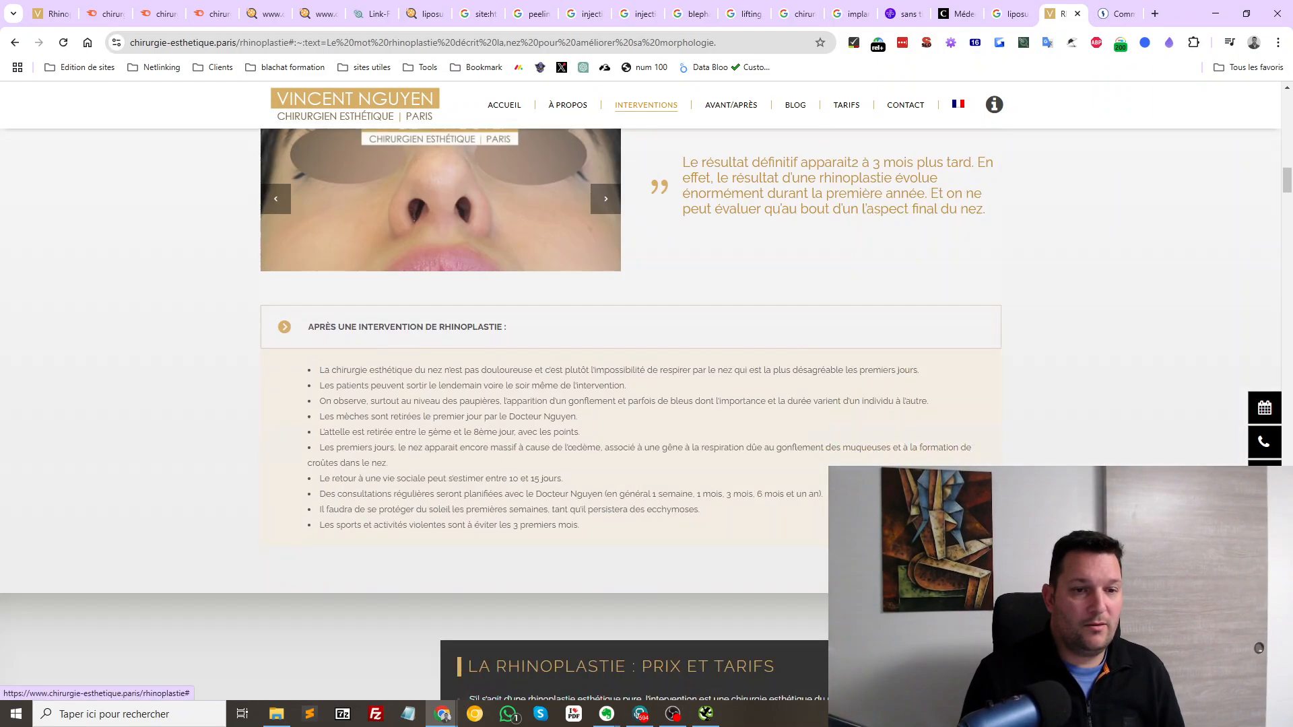
scroll(640, 404, "down", 20)
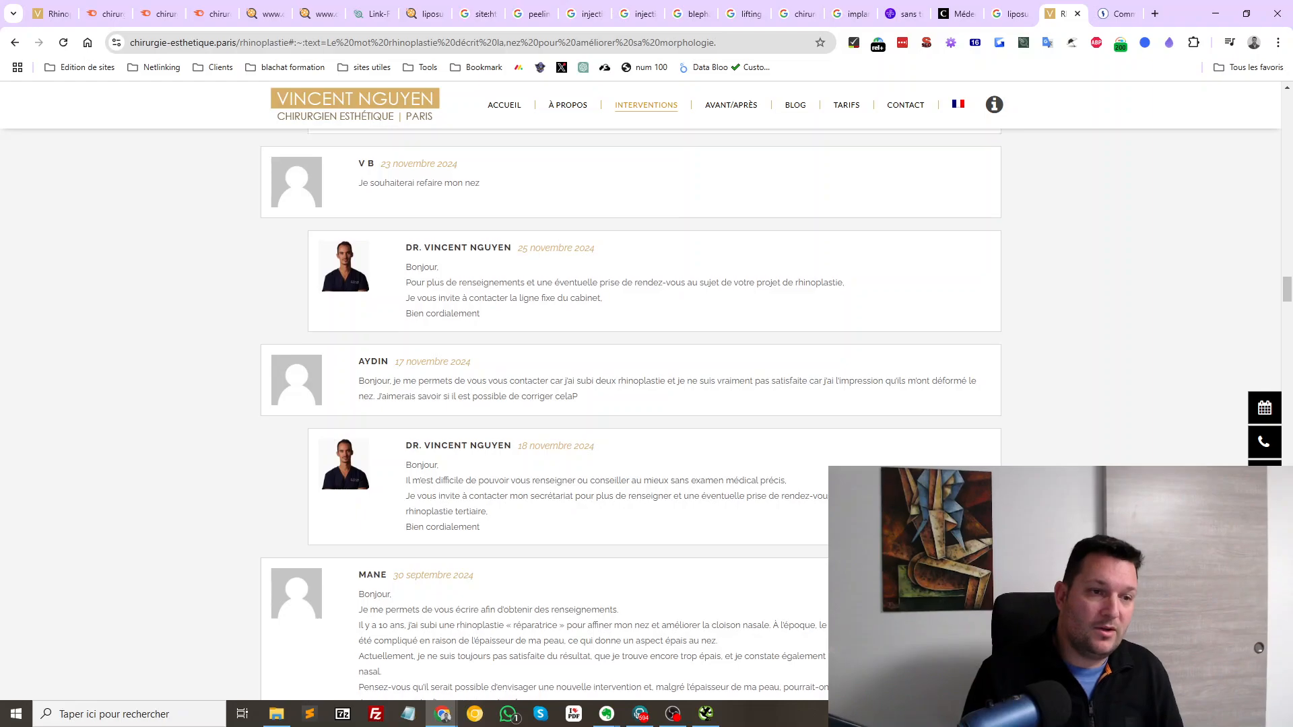
scroll(639, 404, "up", 5)
left_click_drag(343, 431, 498, 555)
scroll(499, 534, "down", 2)
scroll(498, 549, "down", 6)
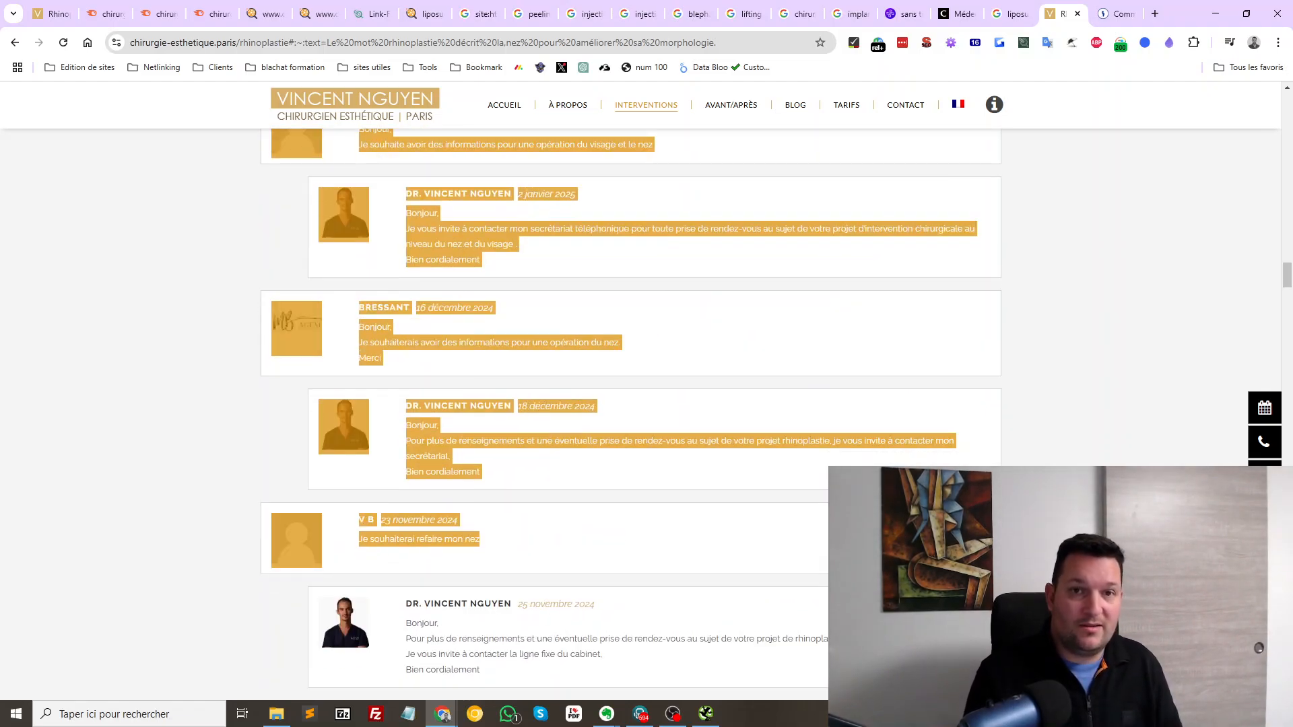
Switch to the next open article tab and select its page address
key("ctrl+Tab")
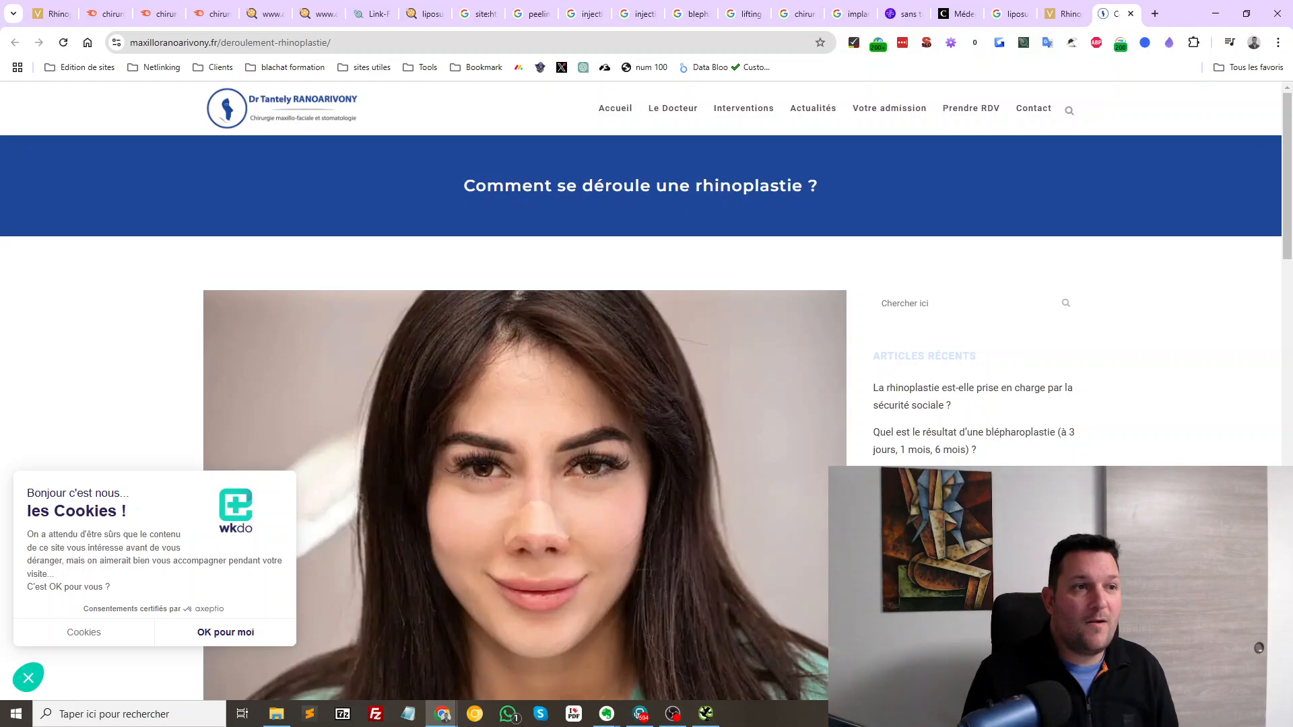
scroll(640, 431, "down", 8)
scroll(640, 431, "up", 8)
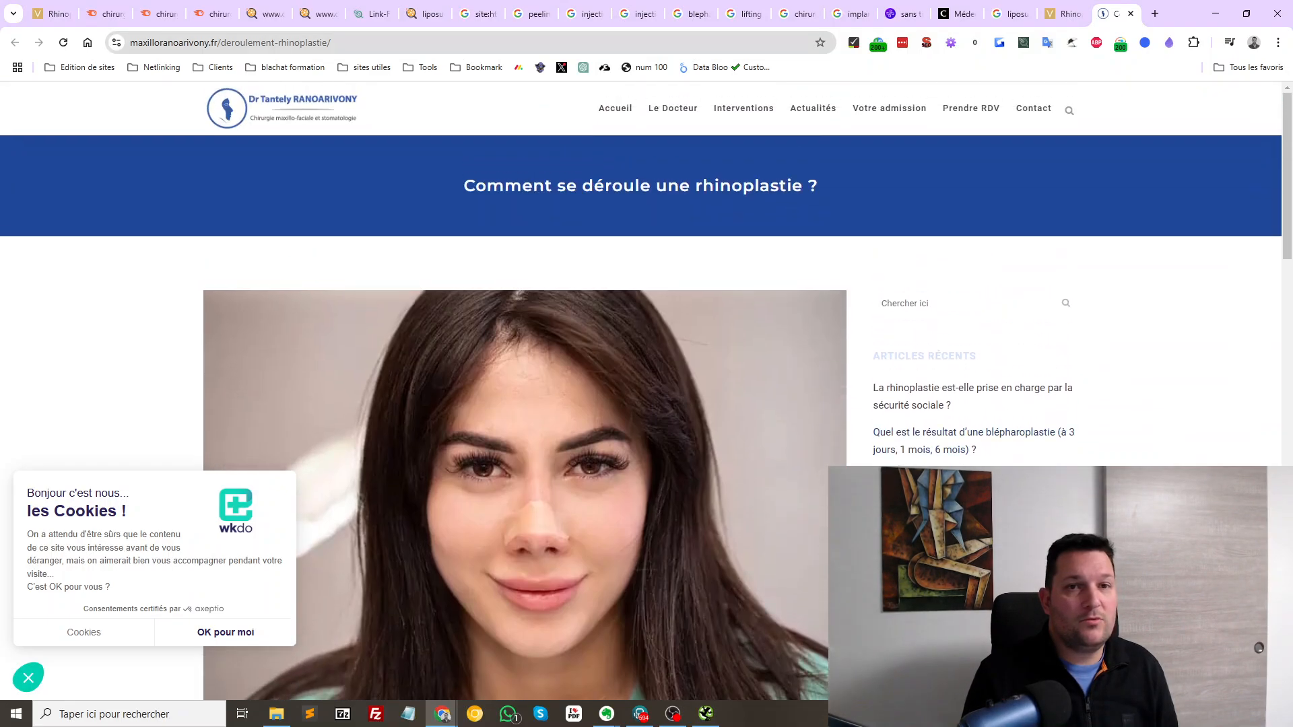
key("ctrl+l")
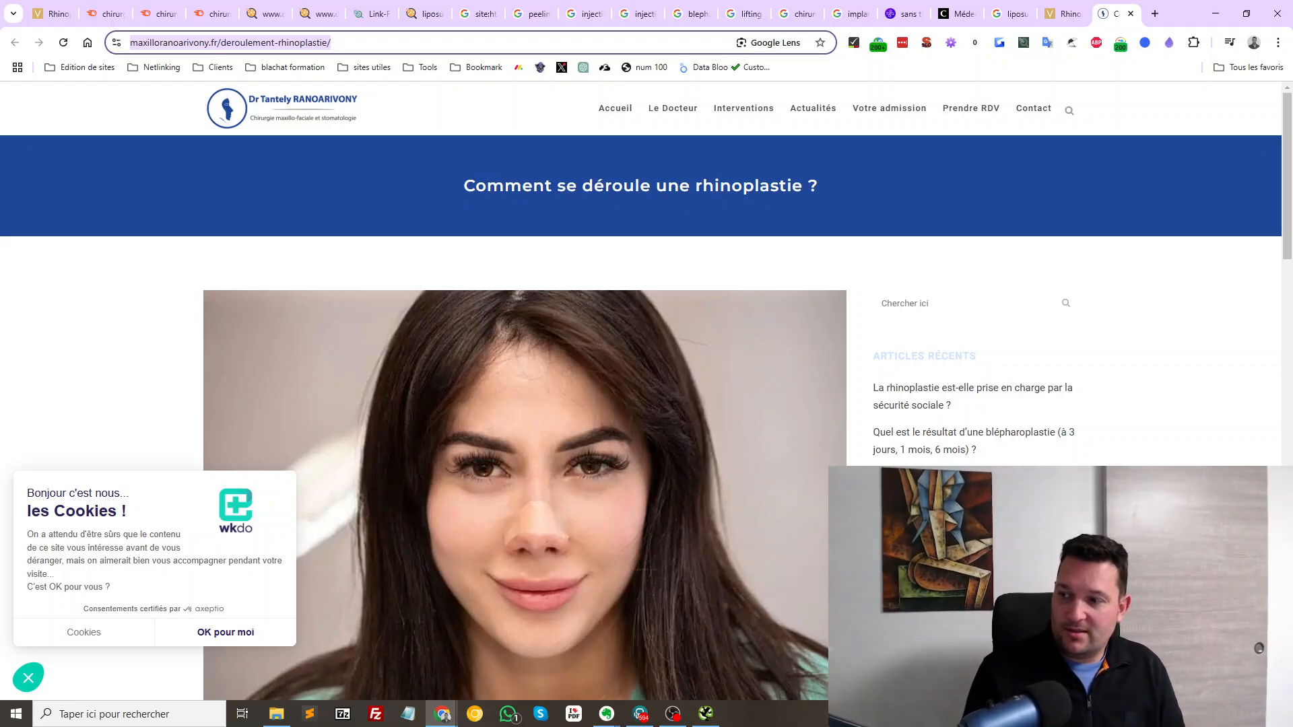
Back on the 'blanchiment des dents paris' results, open Skin Chic Paris in a new tab
key("alt+Left")
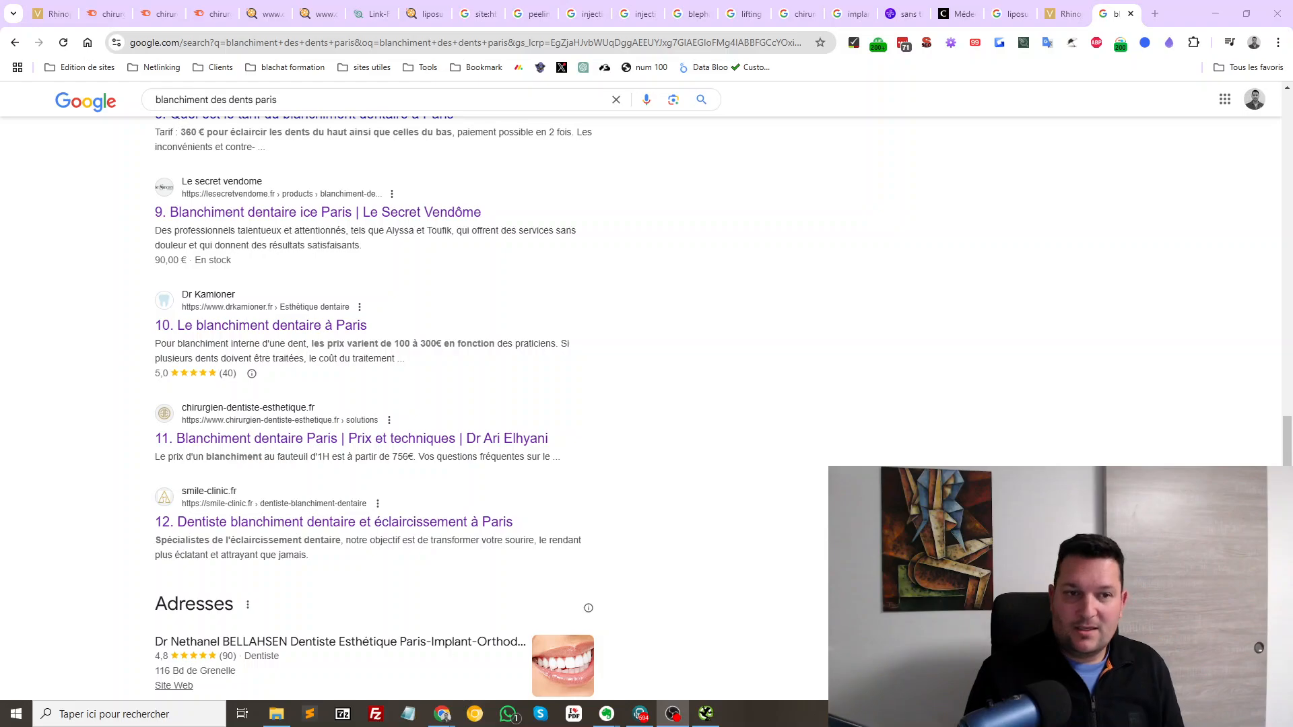
scroll(647, 391, "up", 15)
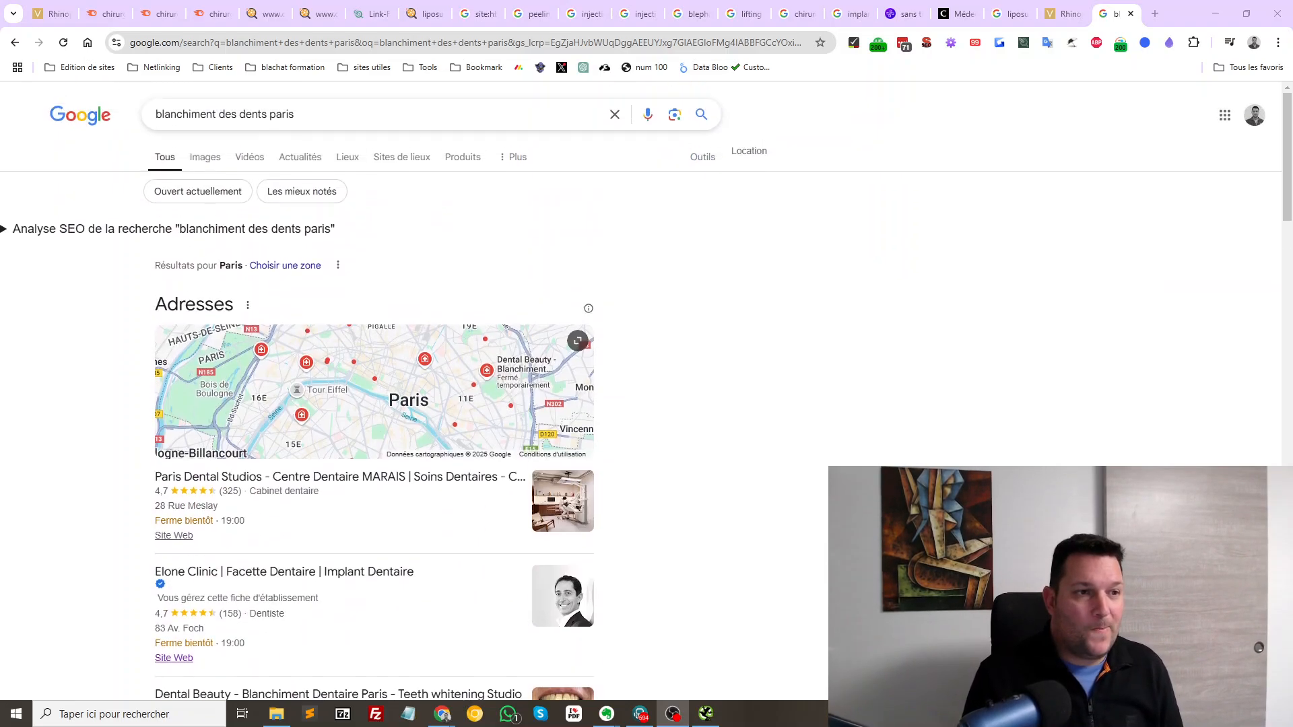
left_click_drag(296, 115, 154, 115)
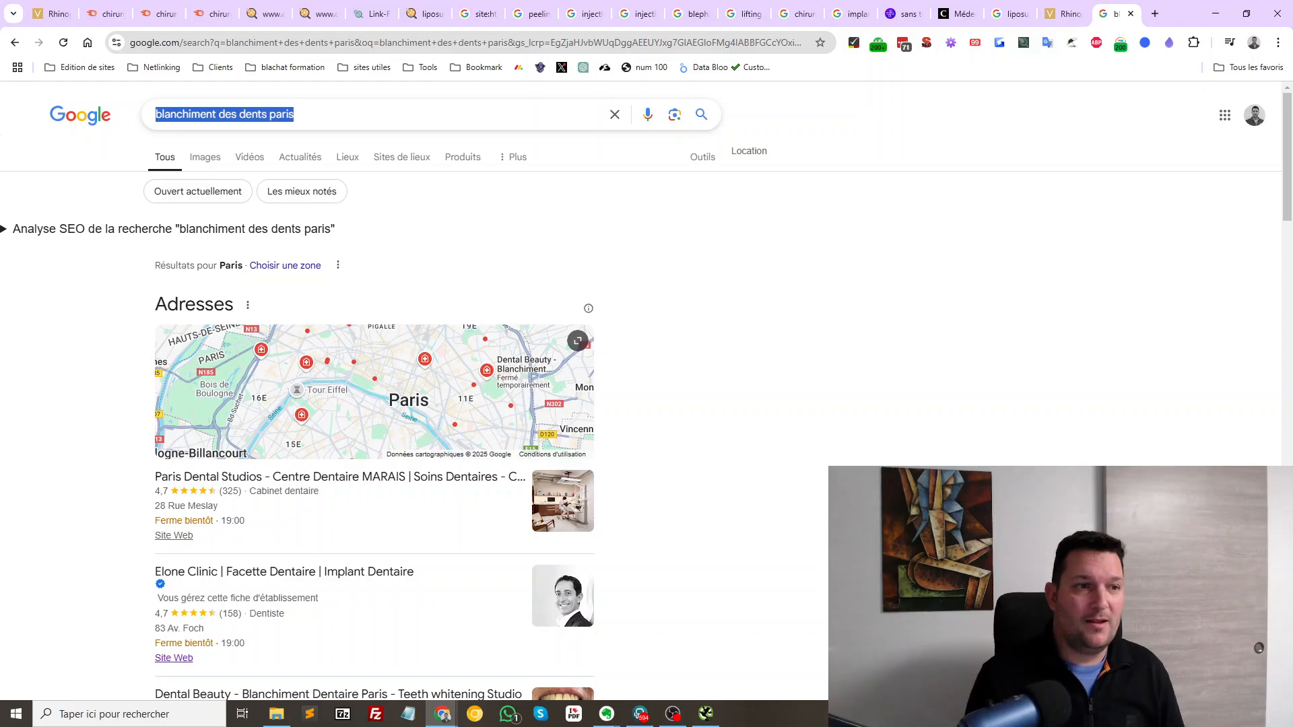
scroll(646, 390, "down", 15)
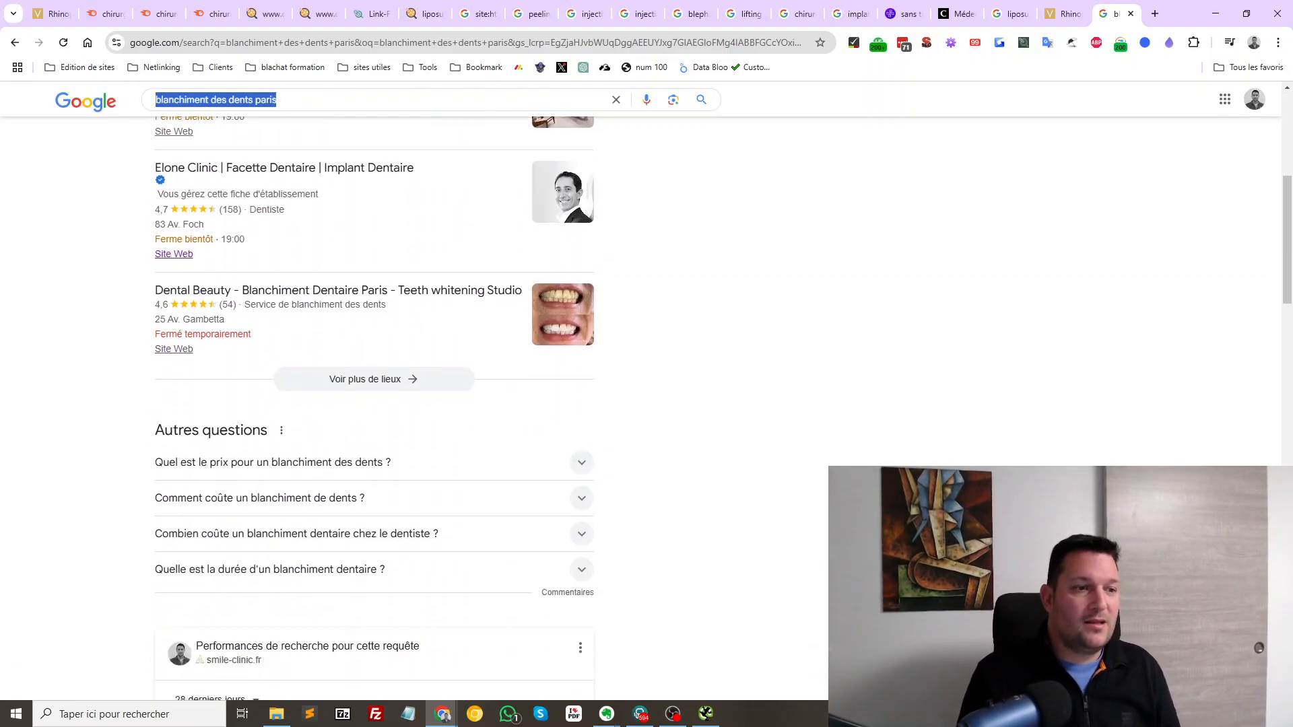
middle_click(259, 477)
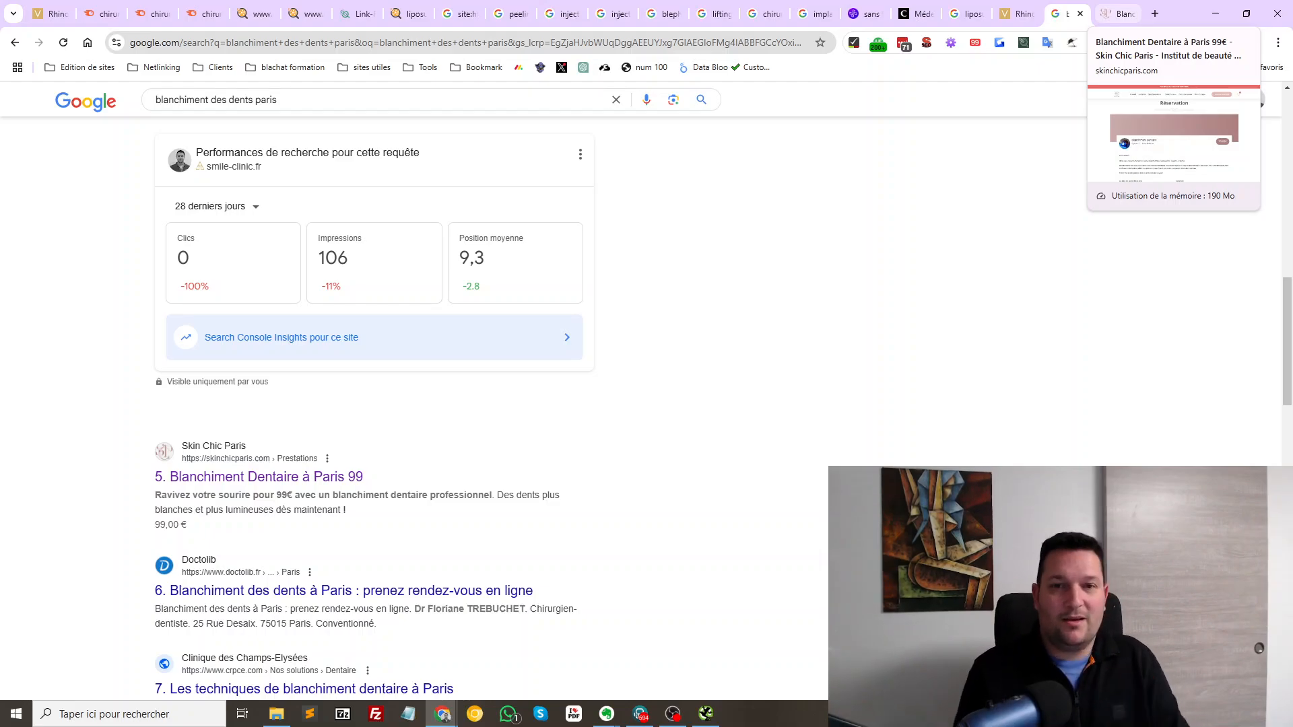
left_click(1117, 13)
scroll(640, 404, "down", 5)
scroll(640, 404, "down", 8)
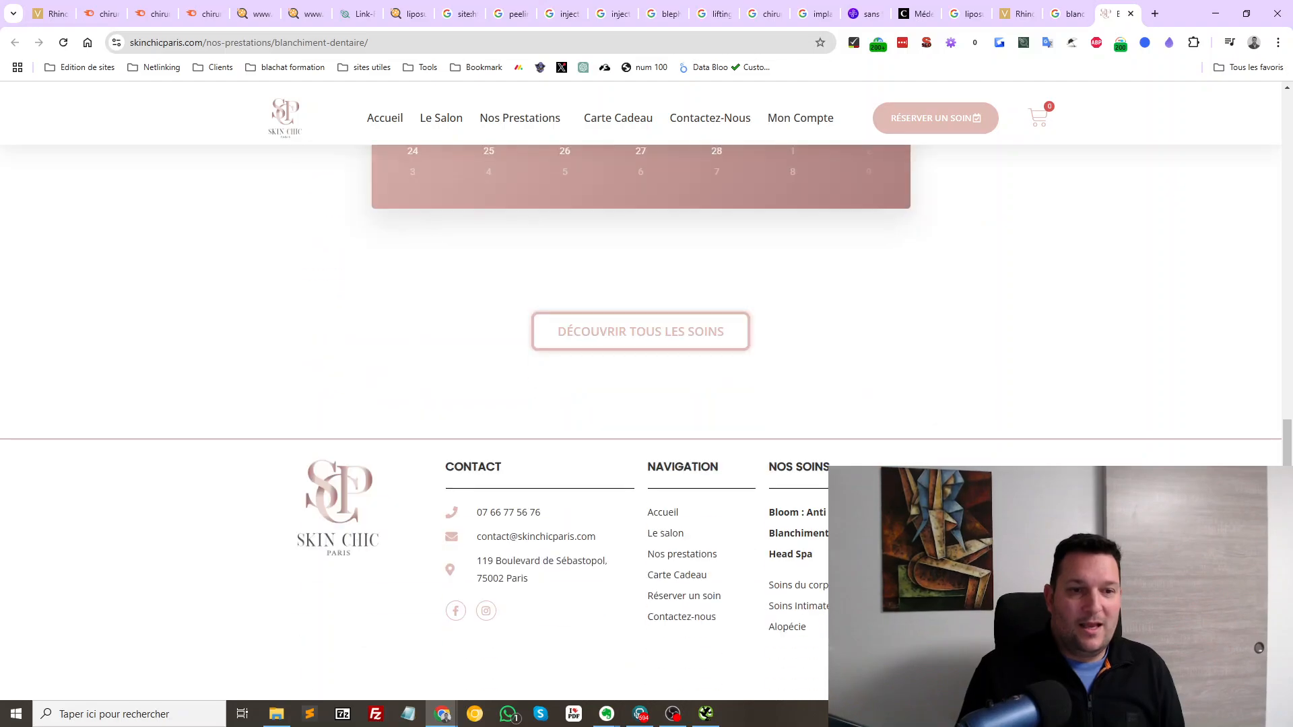
scroll(639, 404, "up", 13)
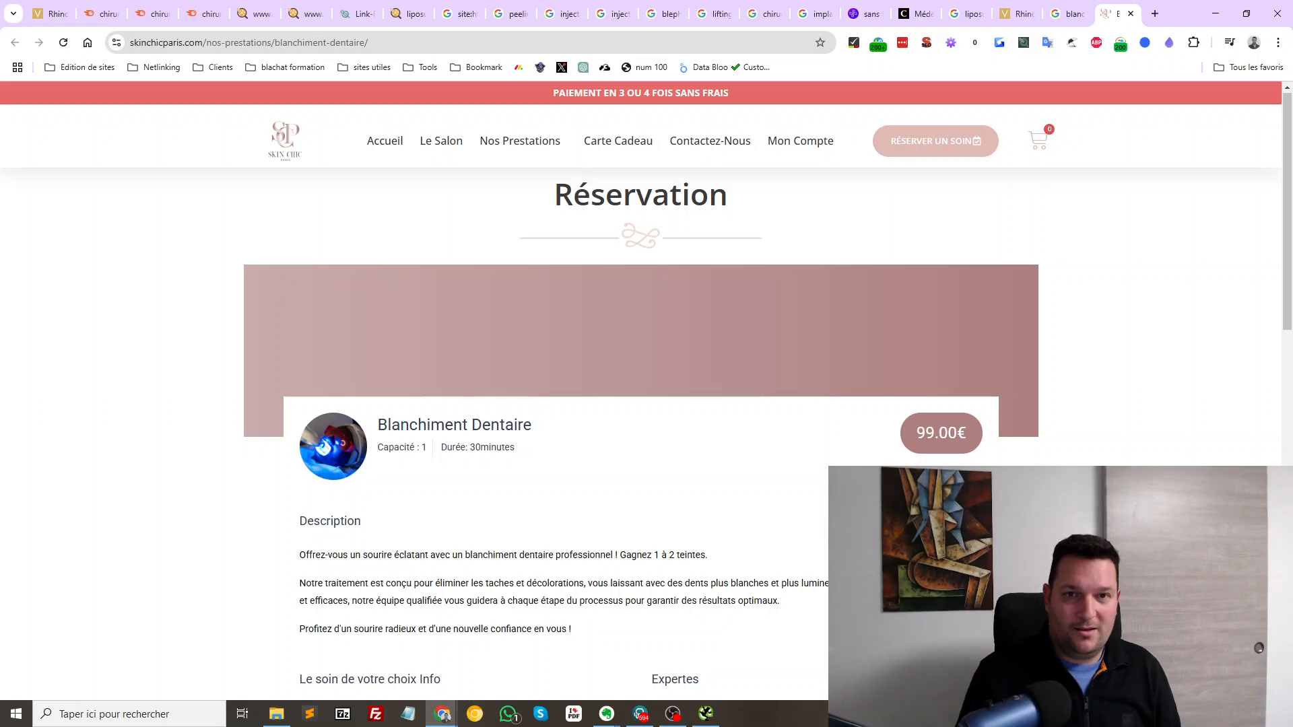
double_click(758, 204)
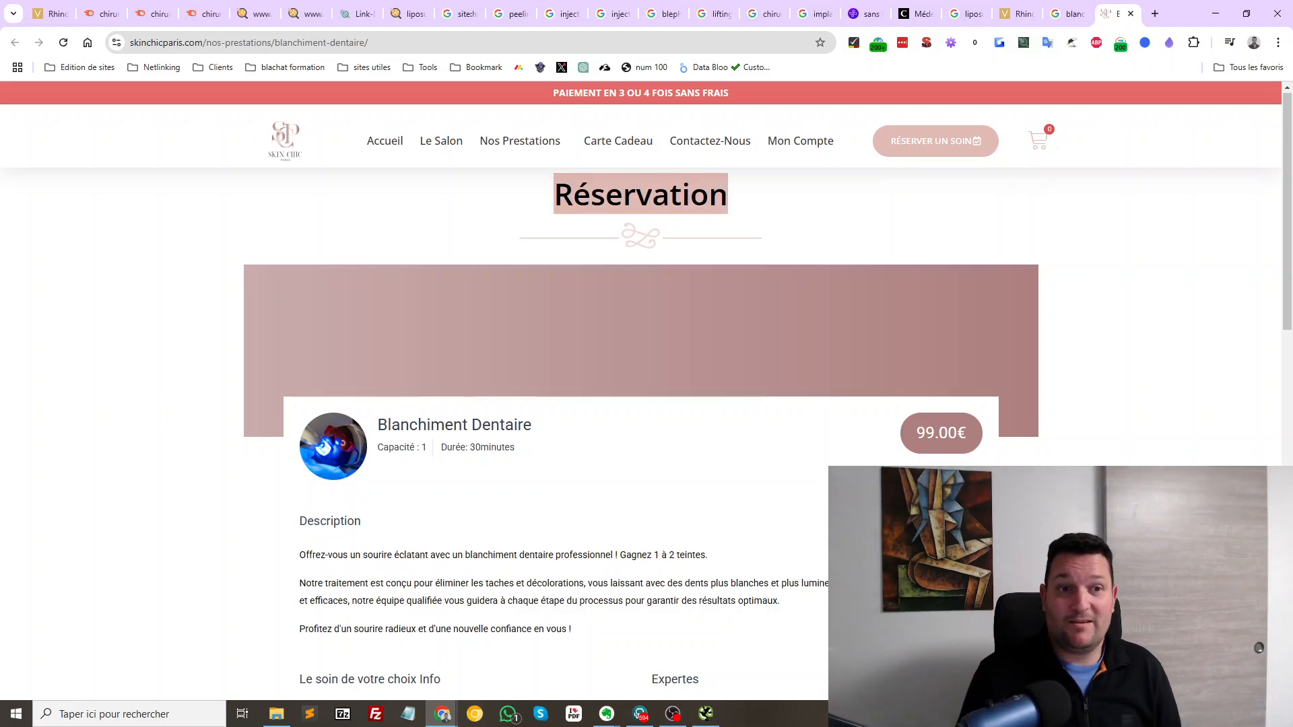
scroll(758, 205, "down", 5)
left_click_drag(300, 240, 702, 368)
left_click(701, 368)
scroll(702, 368, "down", 4)
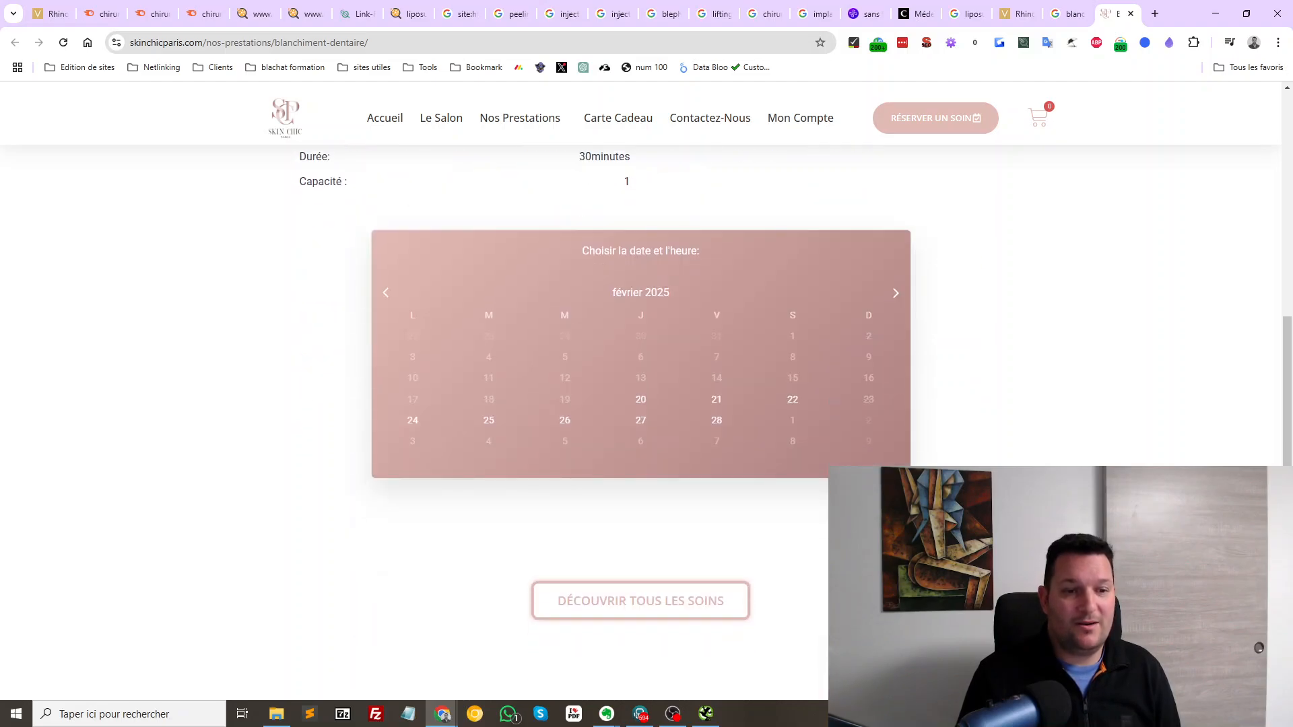
scroll(640, 364, "down", 5)
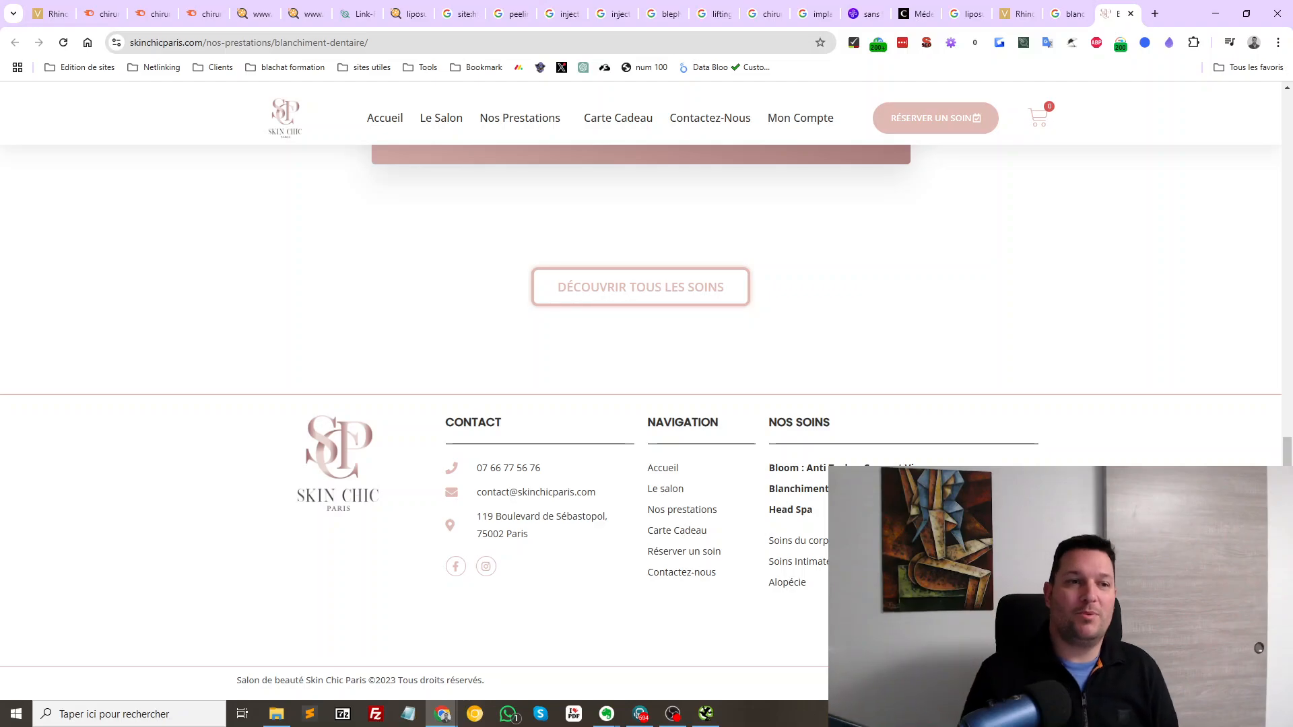
scroll(639, 377, "up", 6)
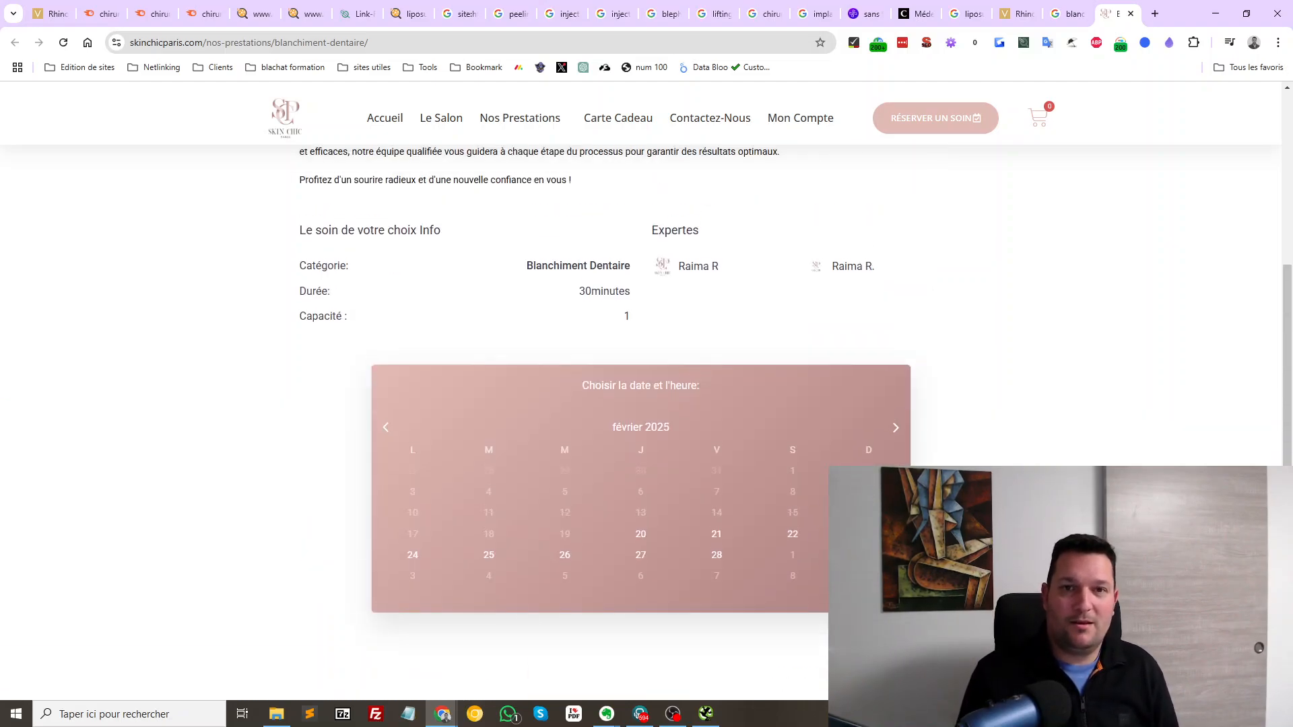
key("ctrl+shift+Tab")
scroll(337, 404, "down", 3)
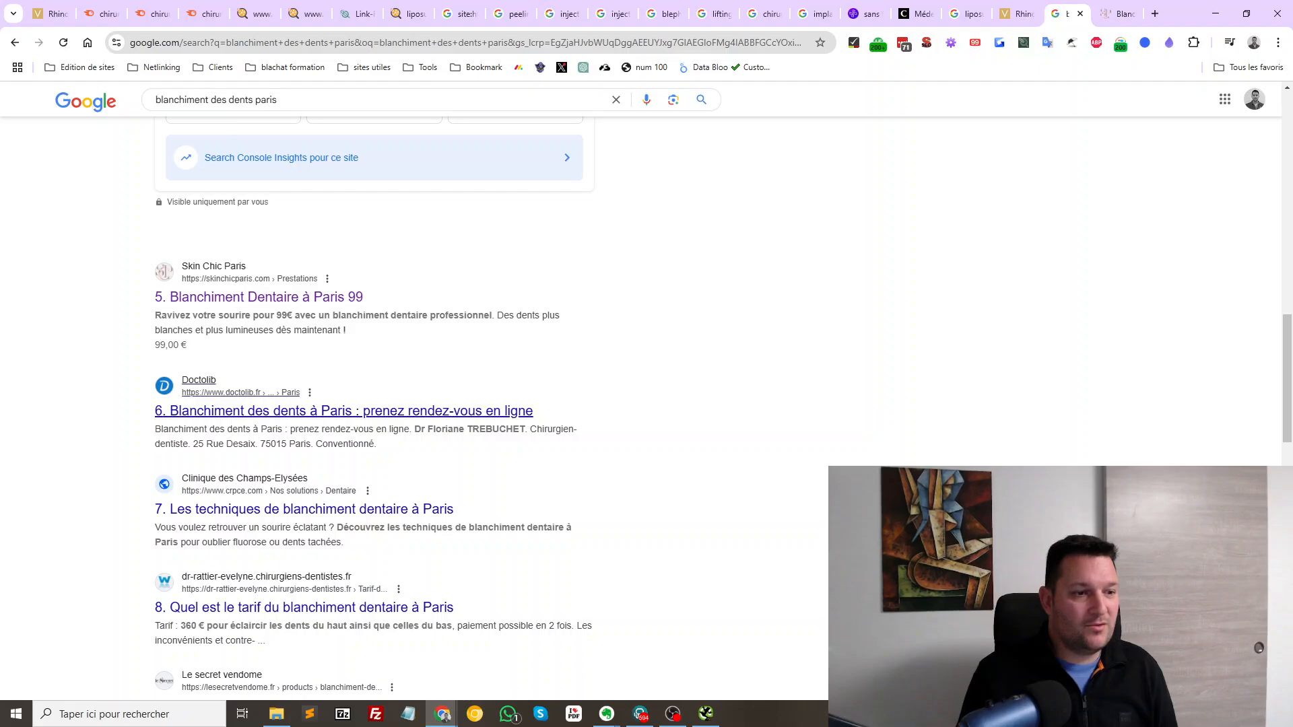
Open the Clinique des Champs-Elysées result and check crpce.com's domain backlink metrics
middle_click(305, 509)
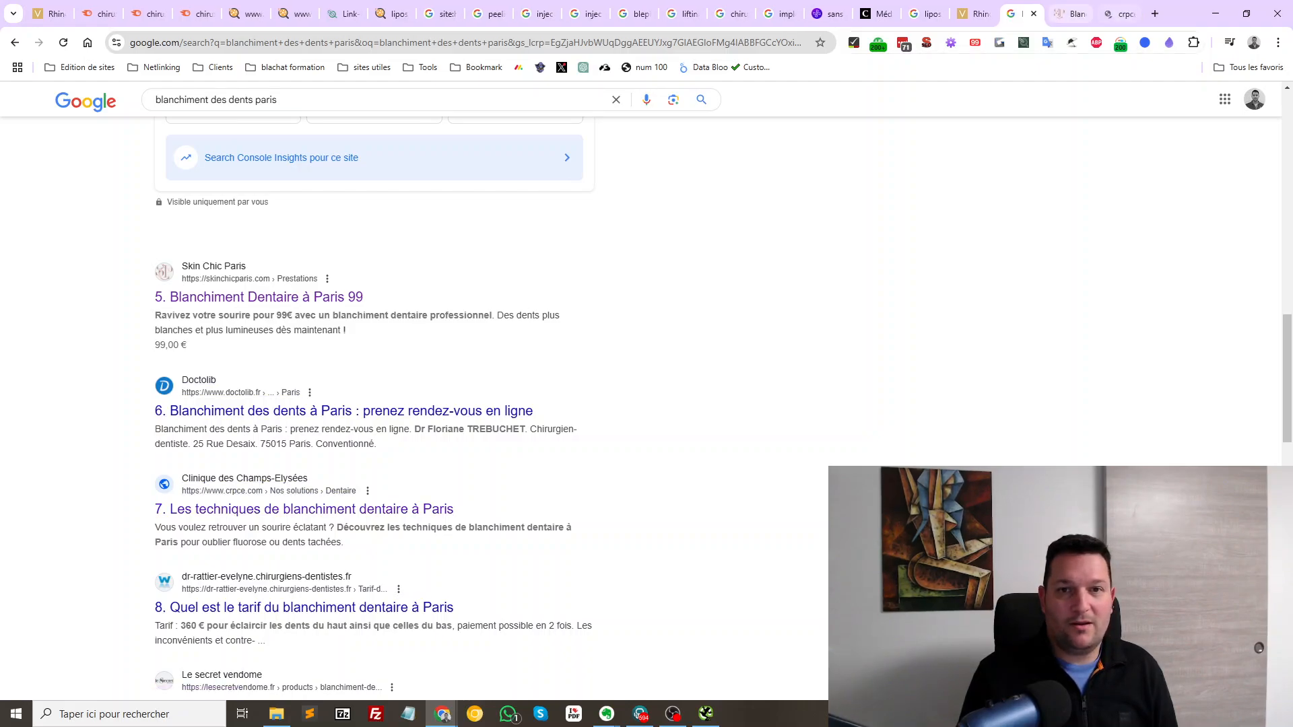
left_click(1118, 13)
left_click(974, 42)
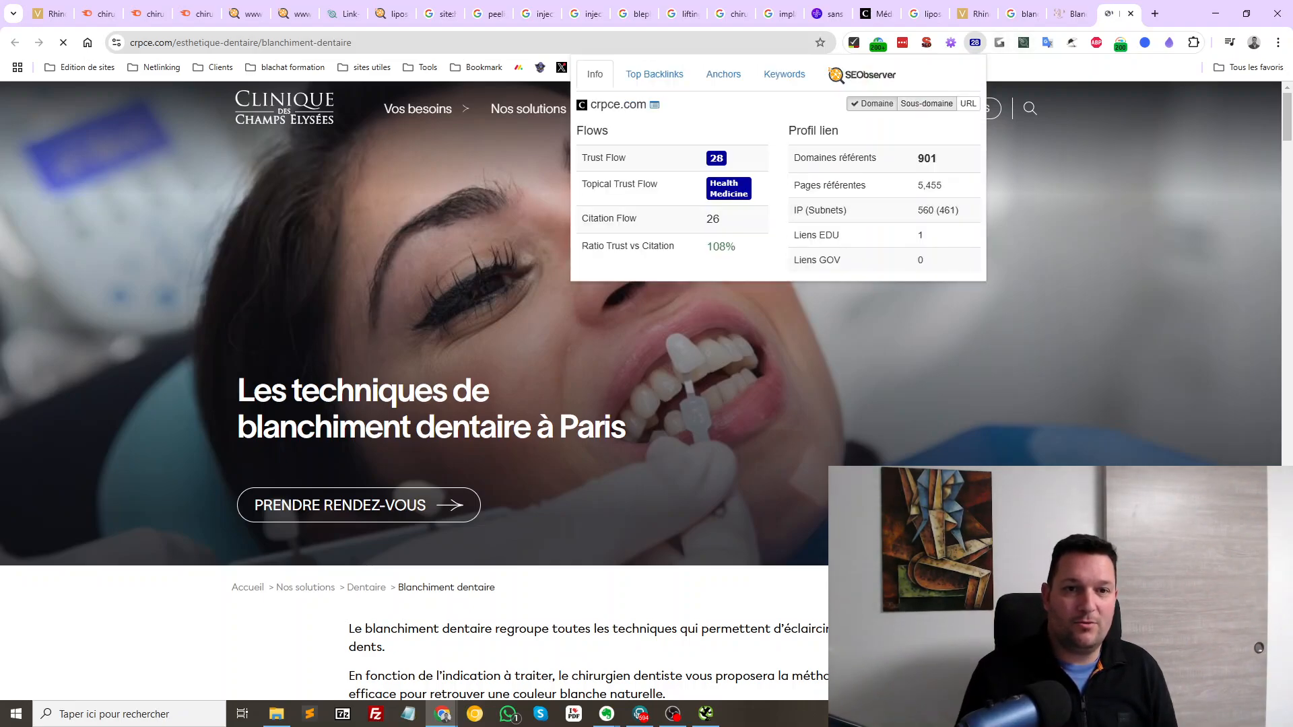
left_click(965, 103)
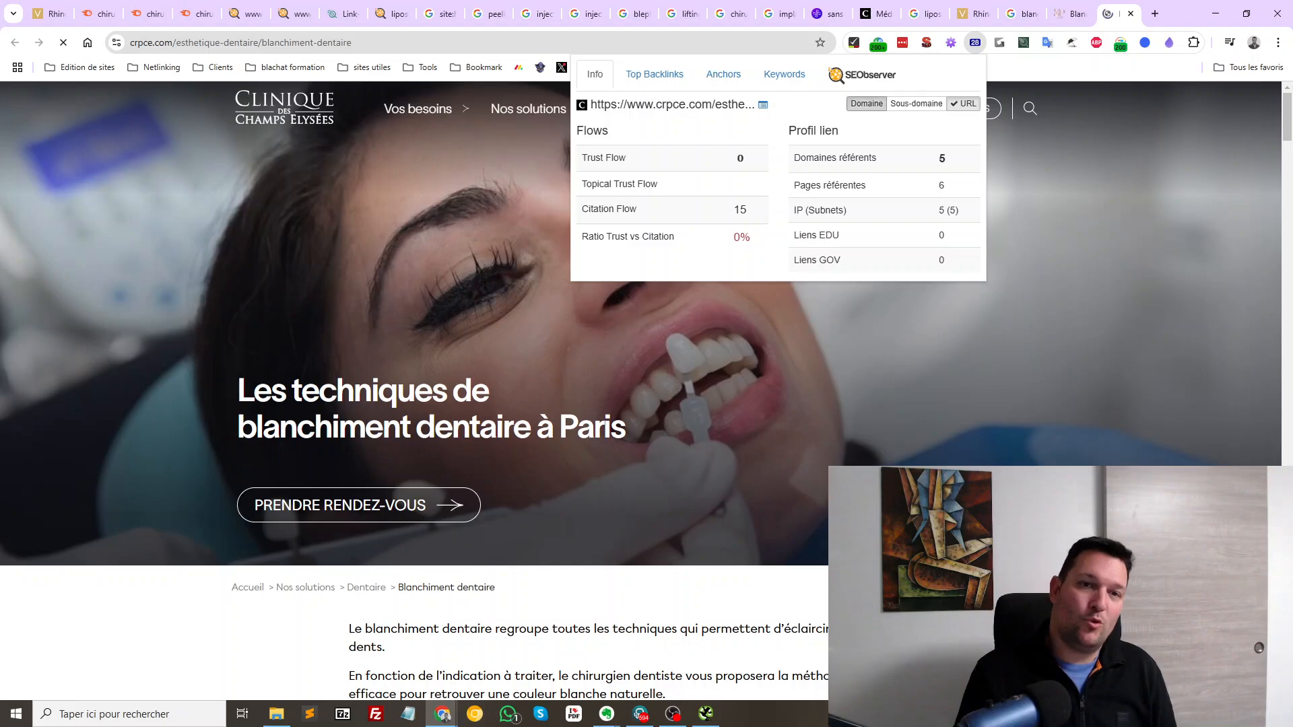
left_click(867, 103)
left_click_drag(959, 211, 795, 158)
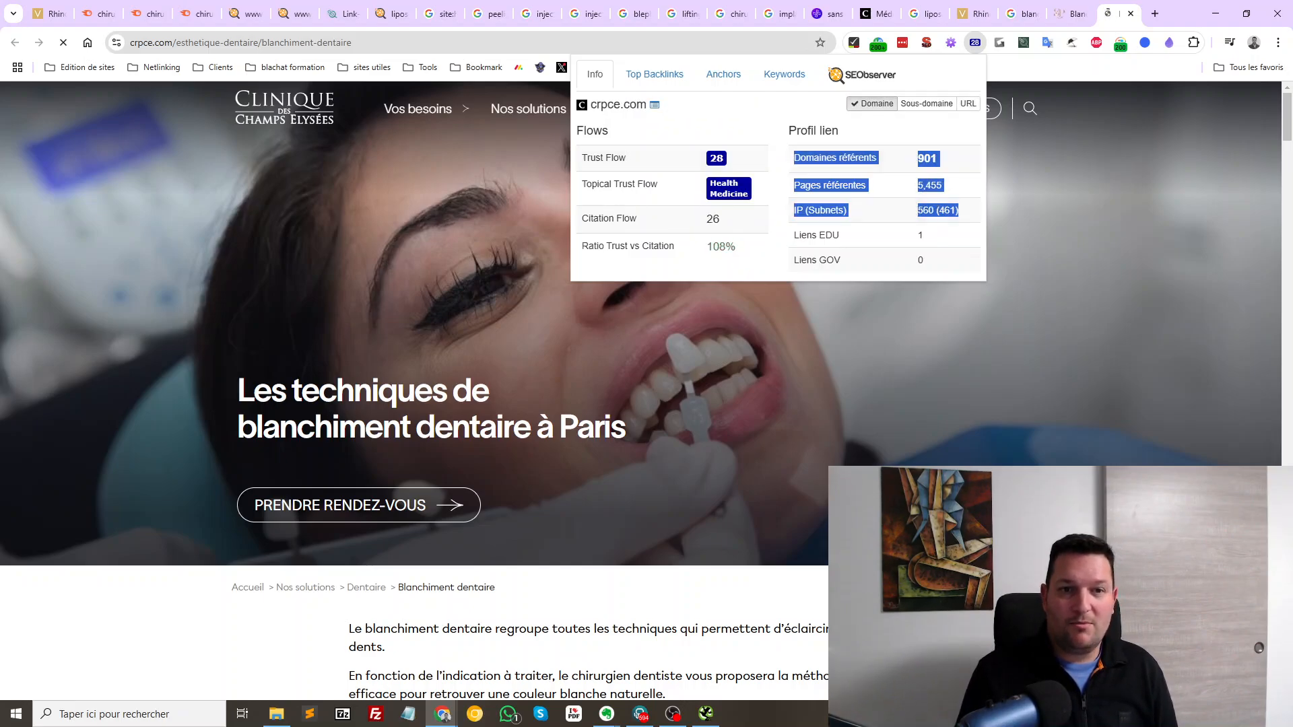
left_click(1064, 202)
Check skinchicparis.com's referring domains, pages and IP backlink figures
left_click(1071, 14)
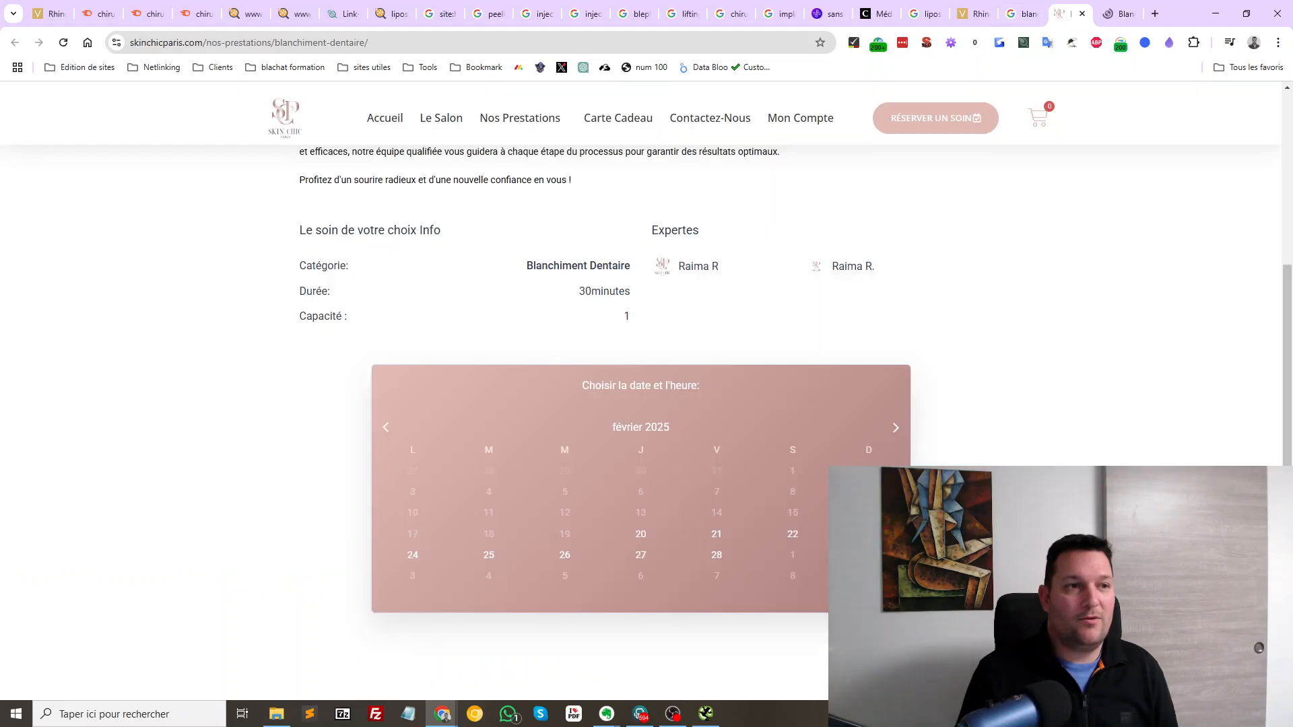
left_click(975, 43)
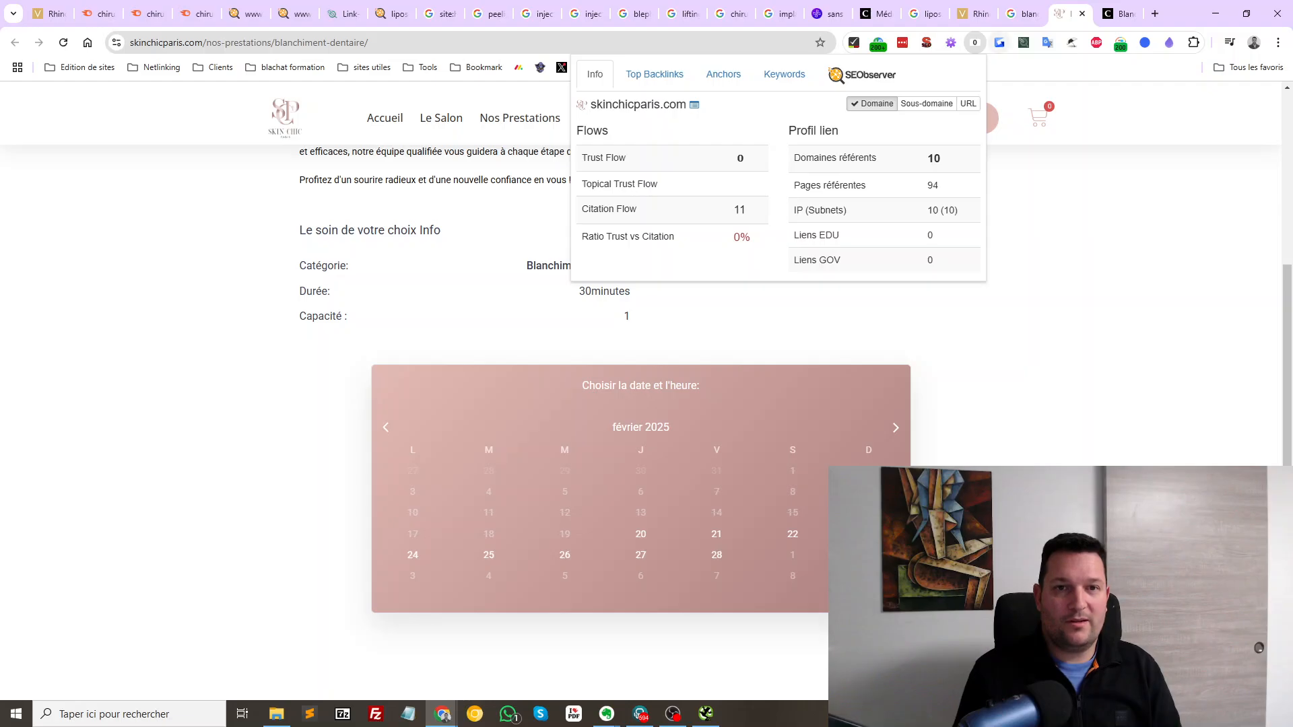
left_click_drag(849, 158, 957, 210)
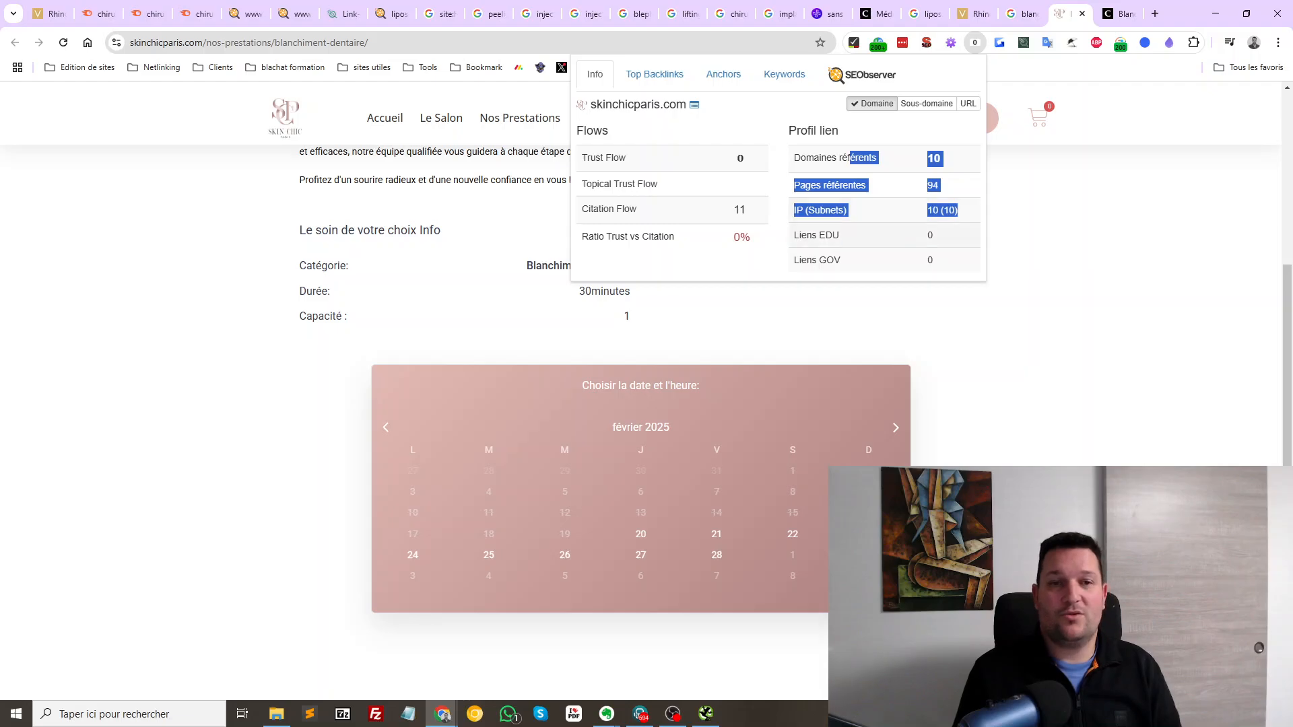
left_click_drag(841, 185, 806, 158)
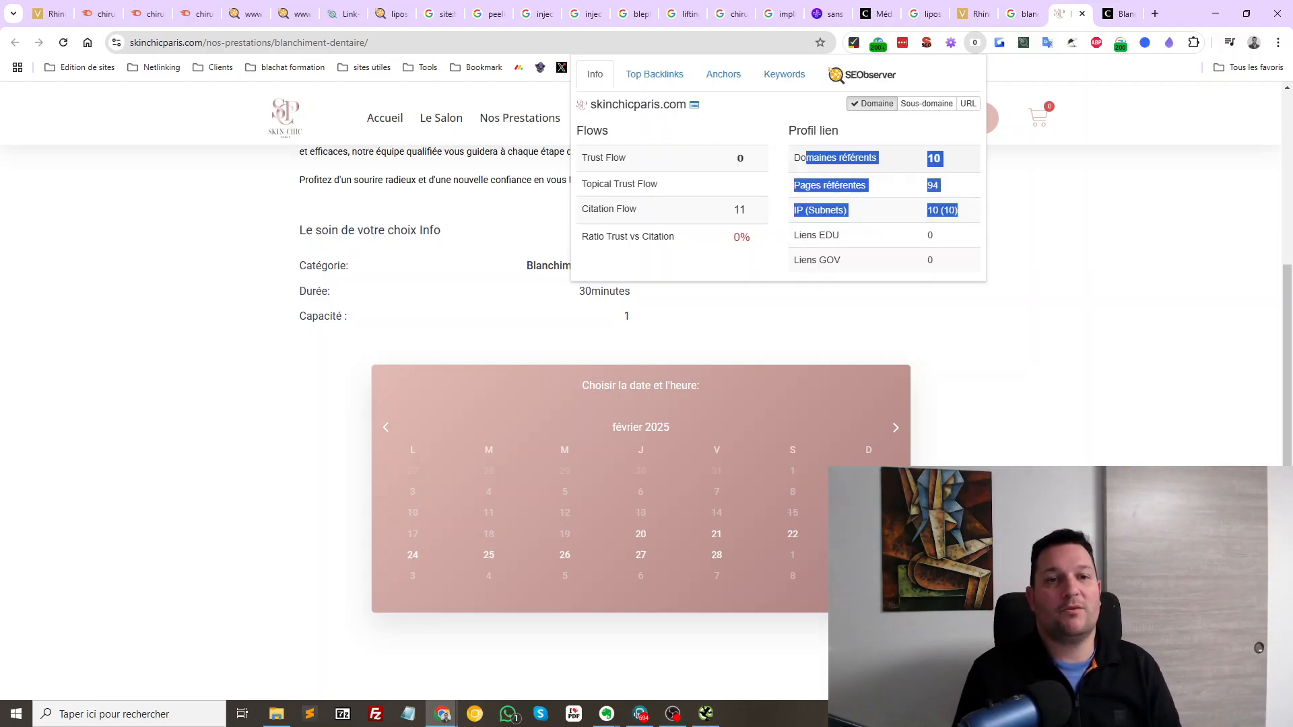
left_click(974, 42)
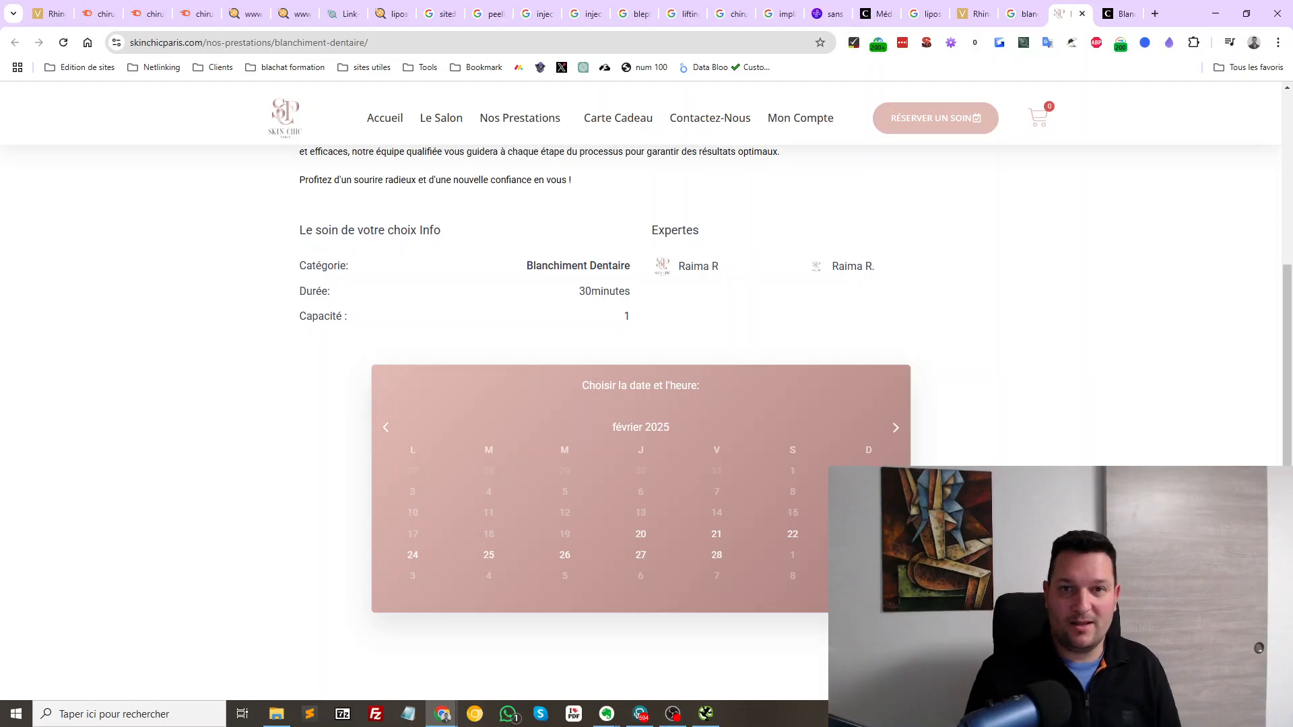
Close the crpce.com tab and review Skin Chic Paris's 99.00€ Blanchiment Dentaire booking page
key("ctrl+Tab")
scroll(640, 391, "down", 10)
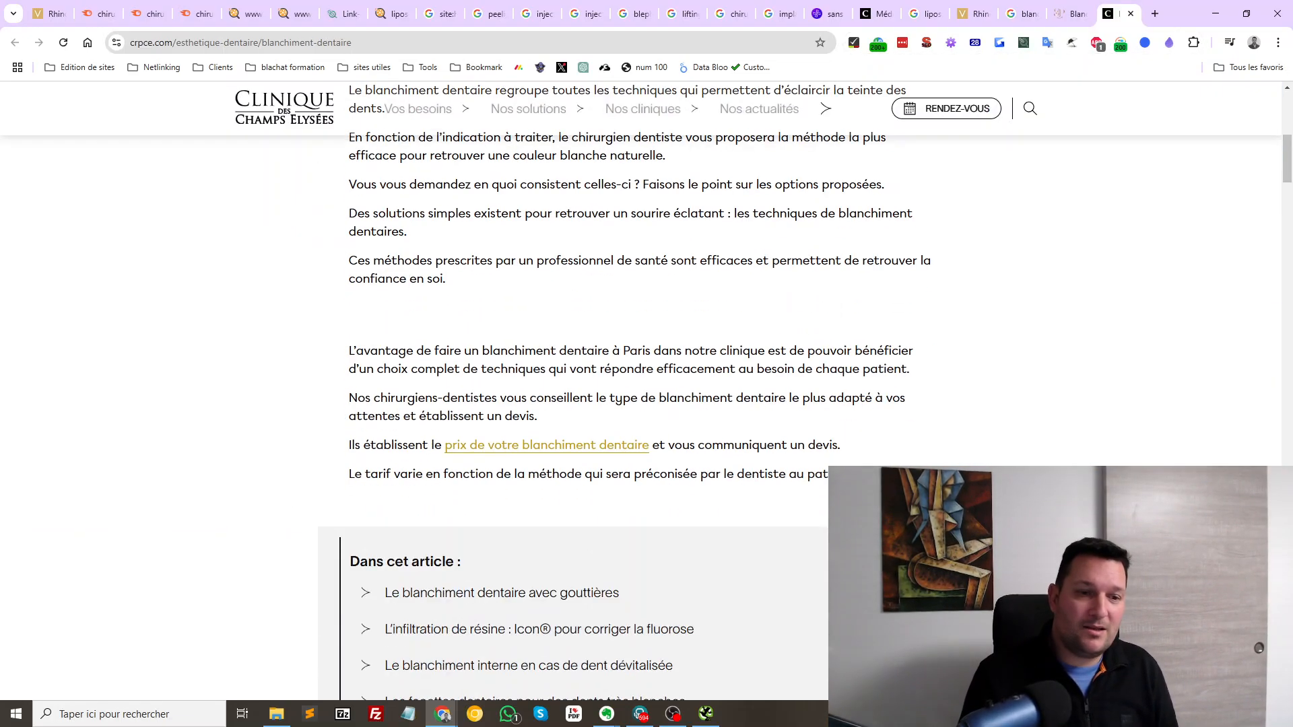
scroll(639, 391, "down", 20)
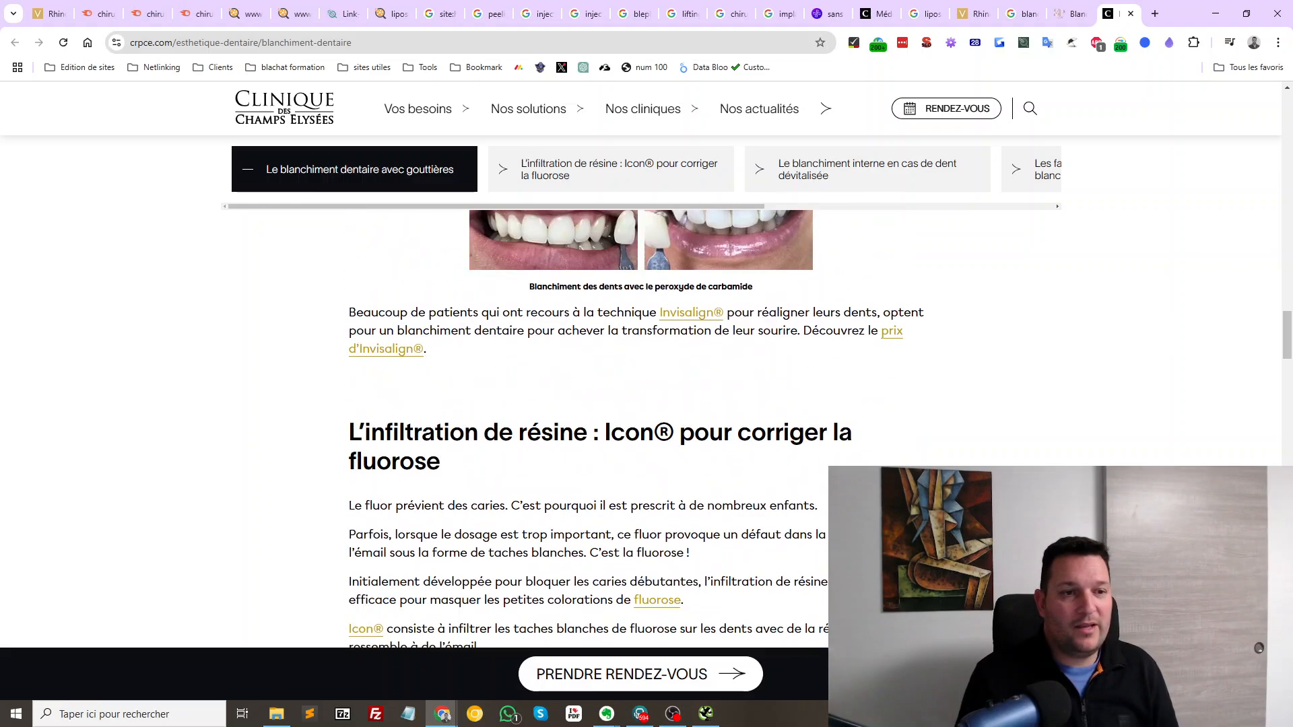
key("ctrl+w")
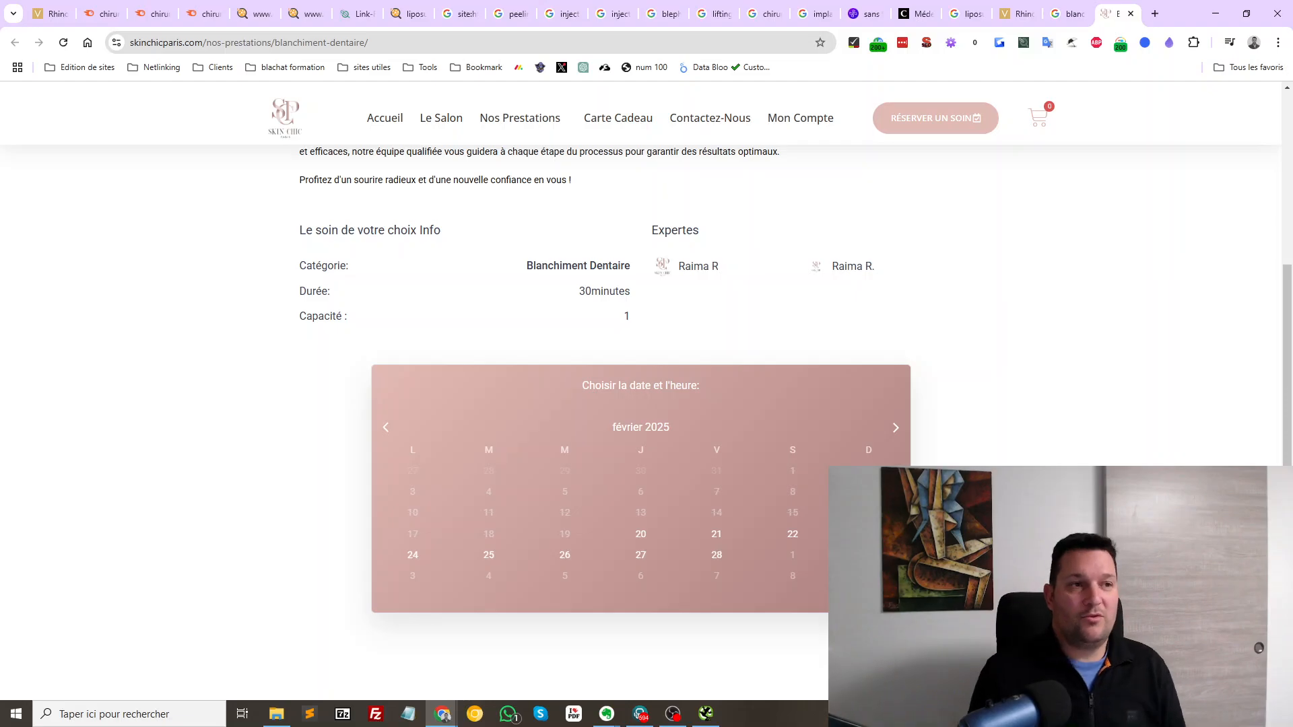
scroll(641, 390, "up", 7)
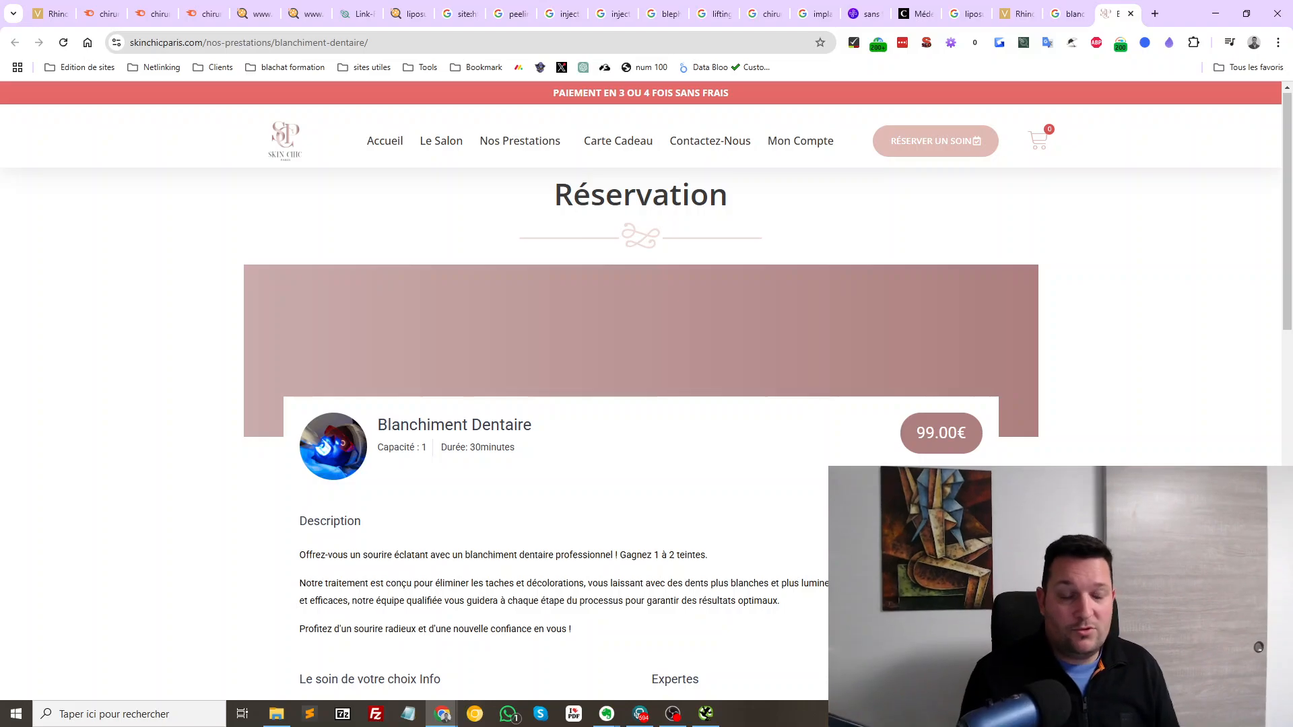
left_click_drag(985, 584, 997, 481)
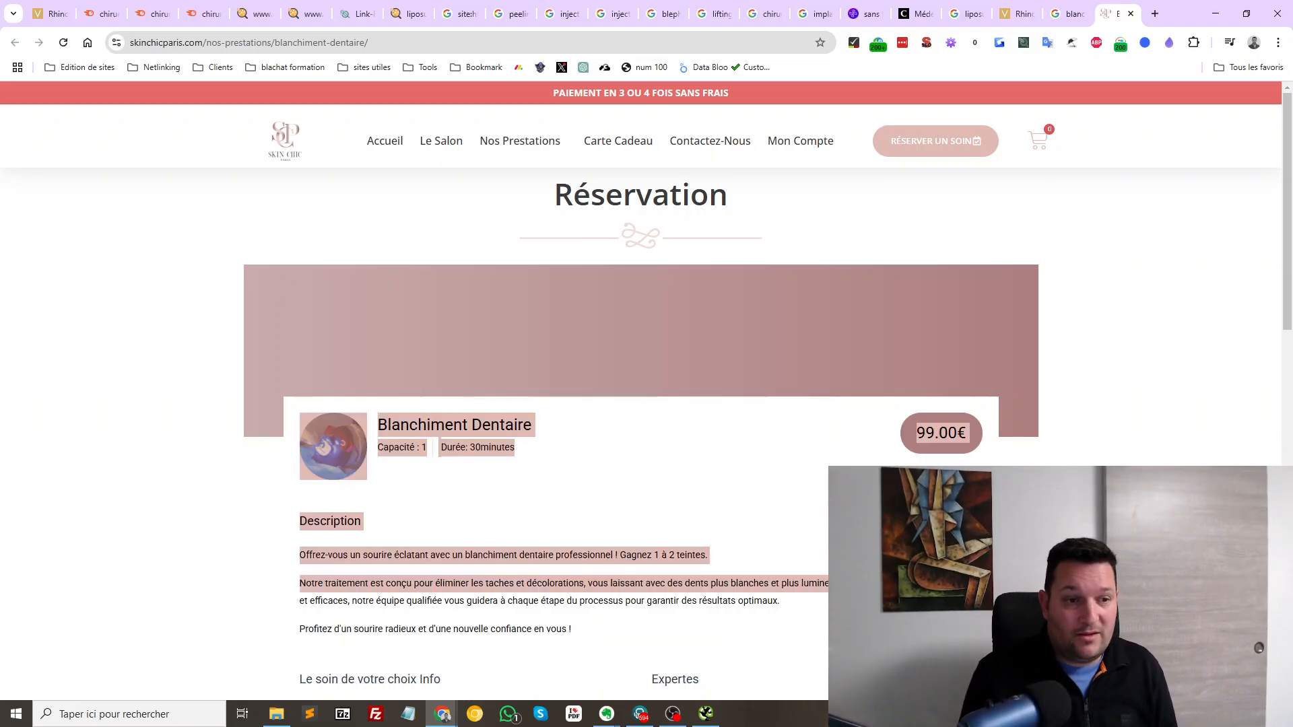
left_click(996, 492)
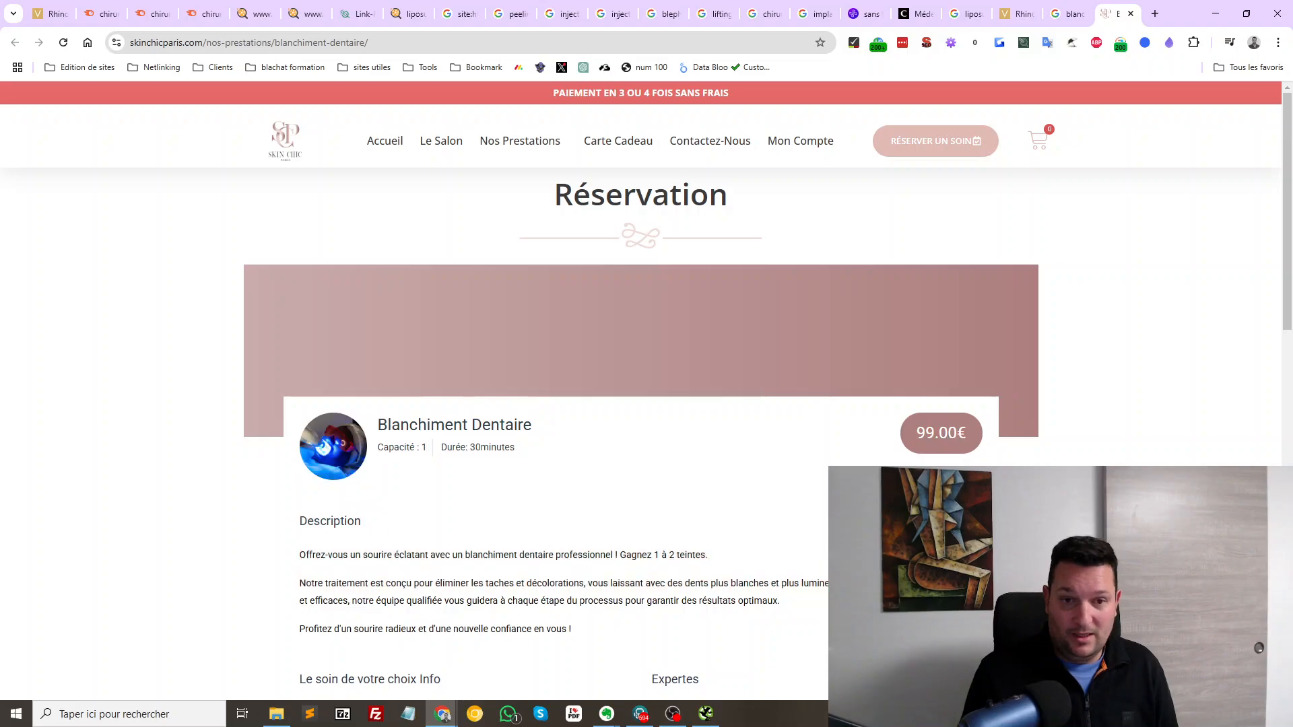
scroll(646, 390, "down", 10)
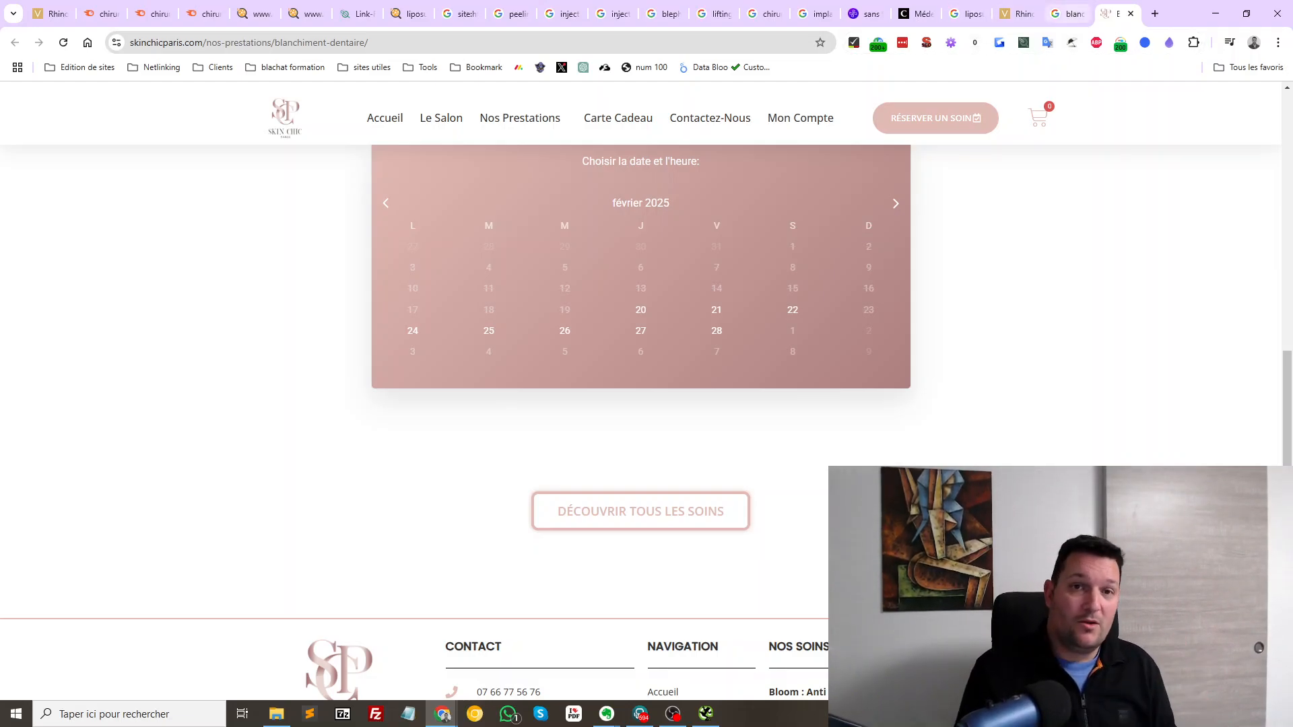
Open result 11, chirurgien-dentiste-esthetique.fr's Blanchiment Dentaire page, from the teeth-whitening results
left_click(1070, 13)
scroll(374, 404, "up", 5)
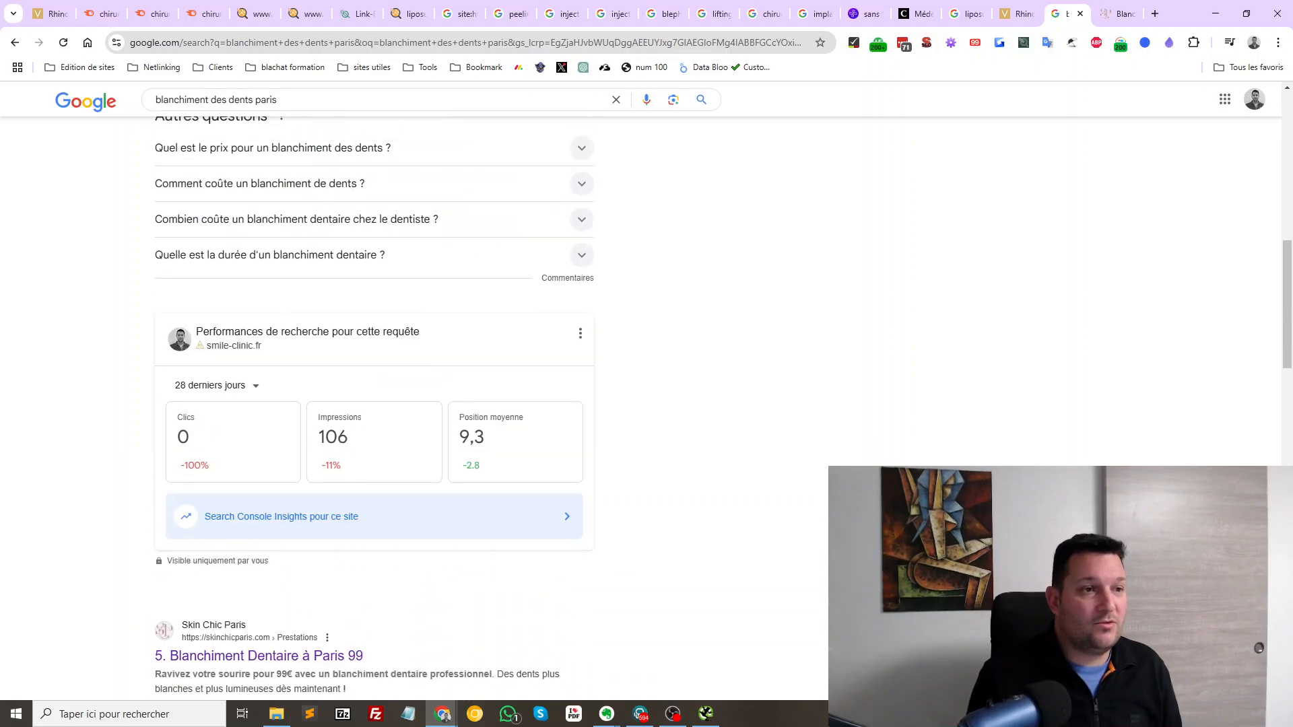
scroll(374, 404, "down", 5)
scroll(374, 404, "down", 6)
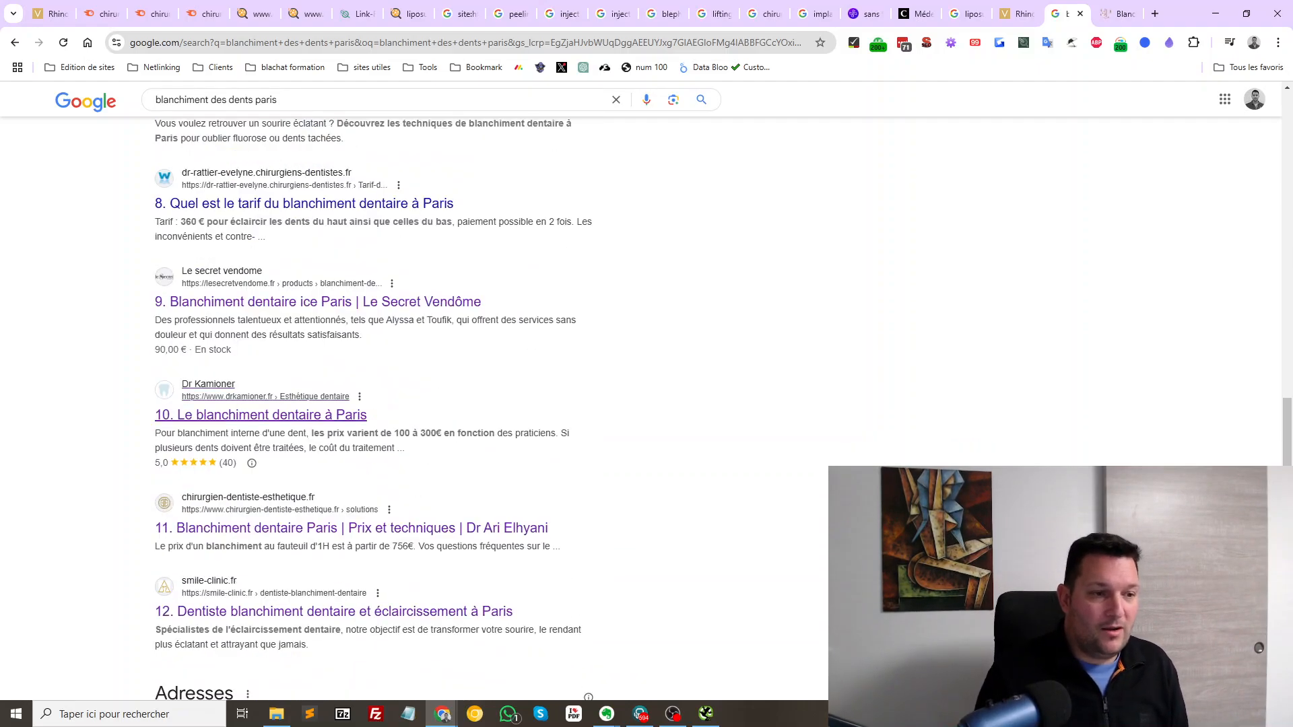
middle_click(303, 529)
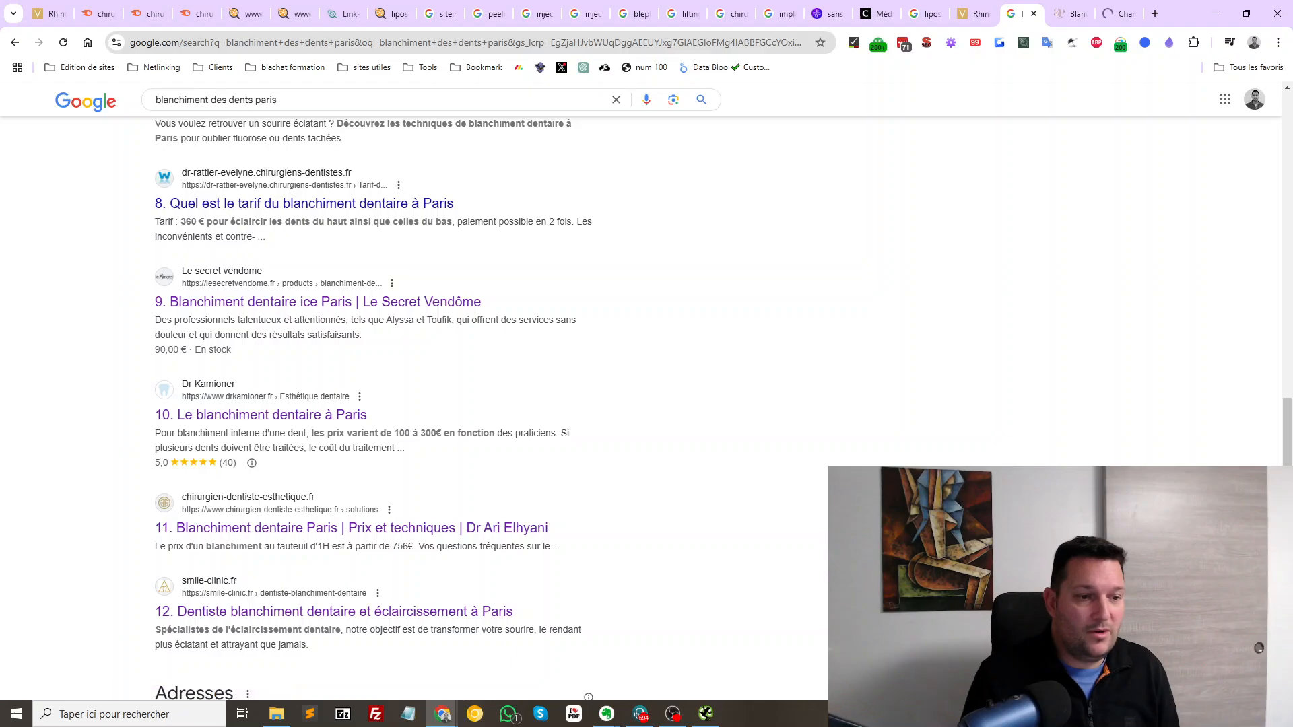
left_click(1114, 14)
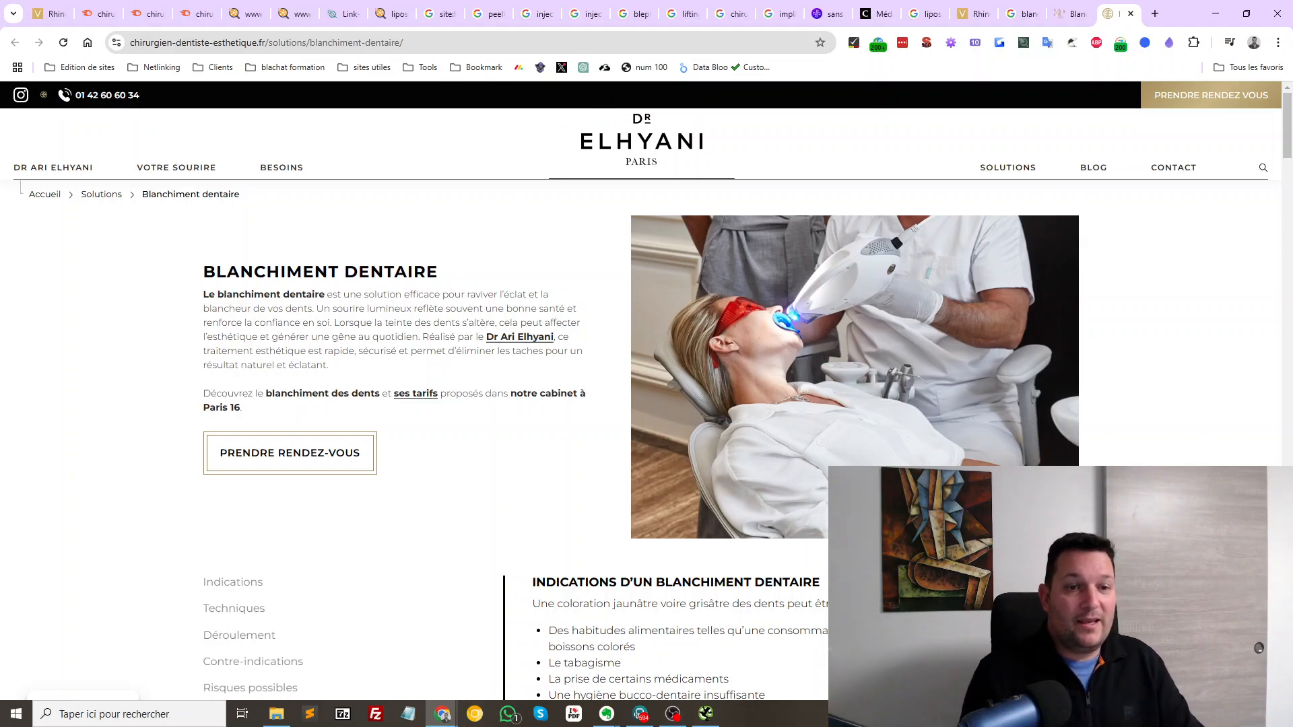
Read down the competitor teeth-whitening page and load more of its visitor comments
scroll(646, 404, "down", 3)
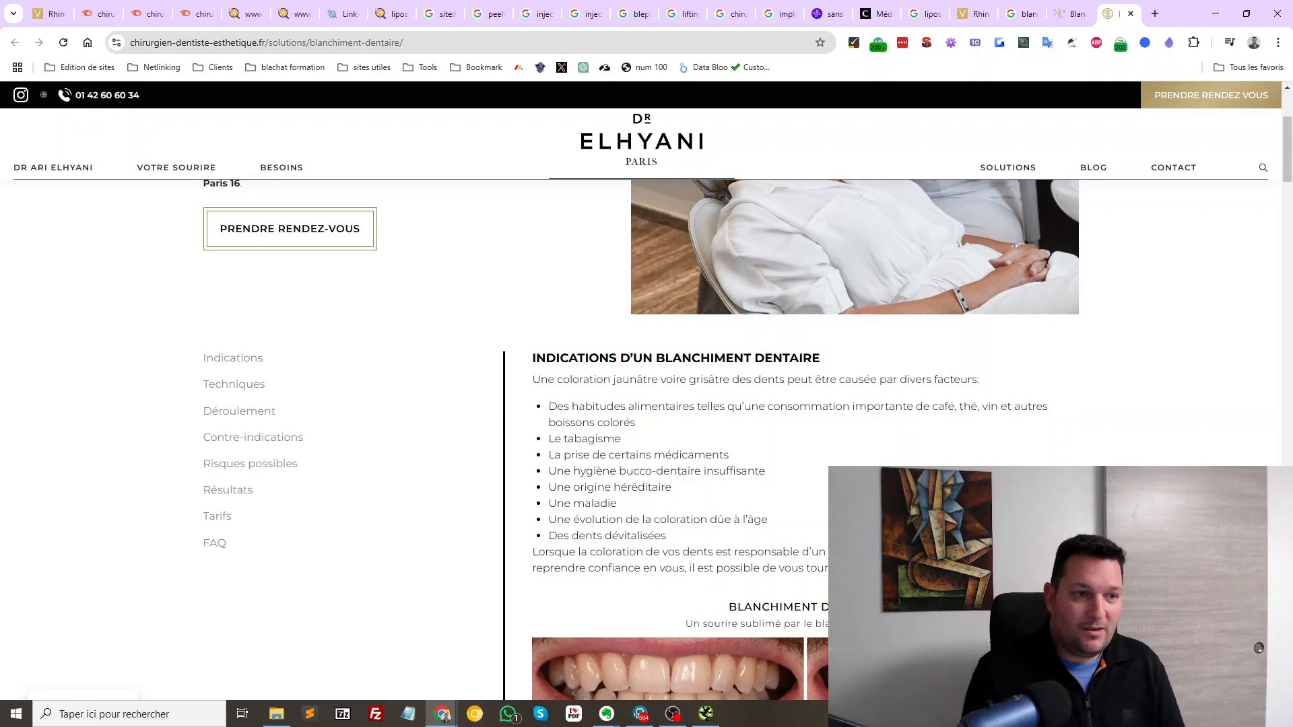
scroll(646, 404, "down", 5)
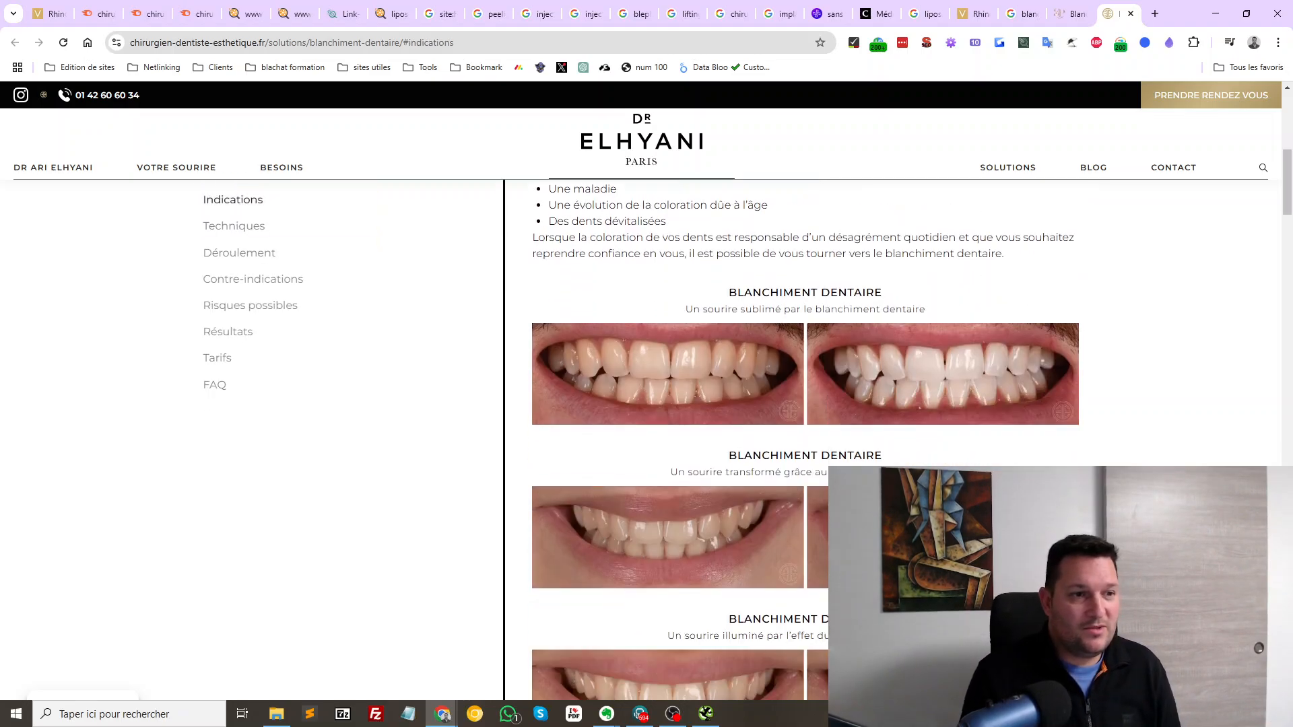
scroll(647, 404, "down", 6)
scroll(647, 404, "down", 15)
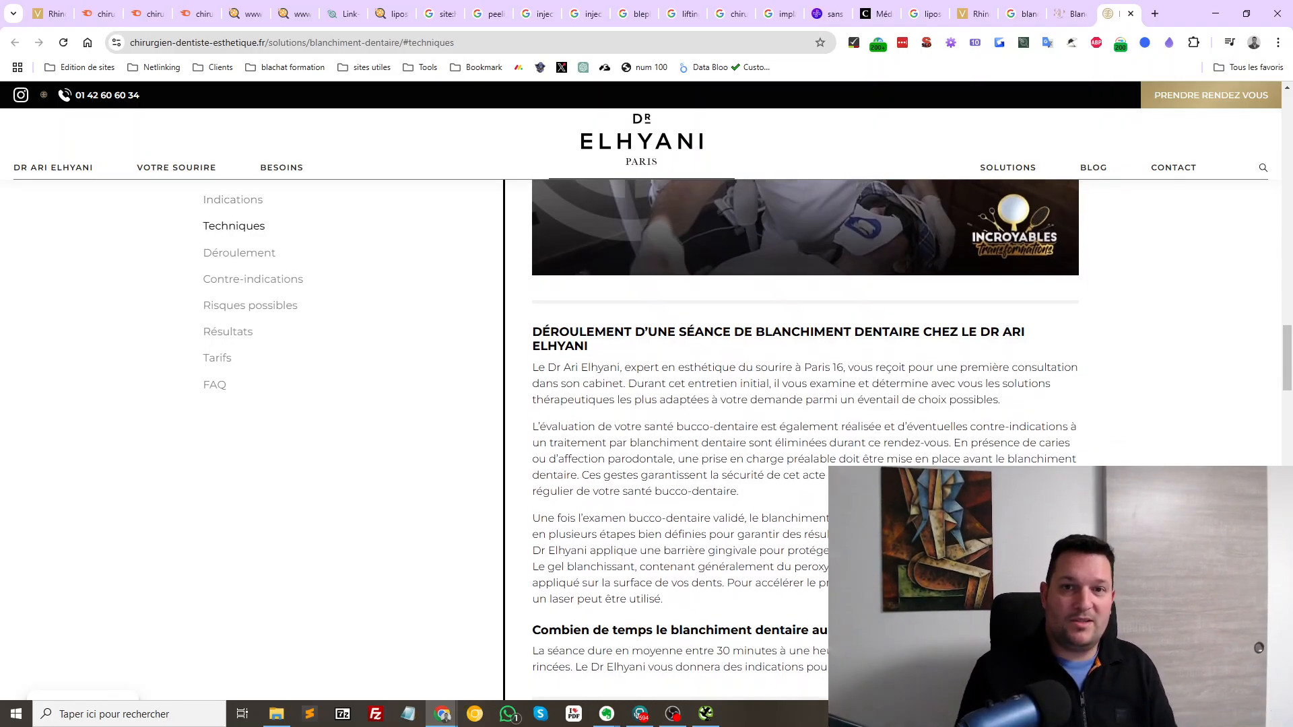
scroll(647, 404, "down", 6)
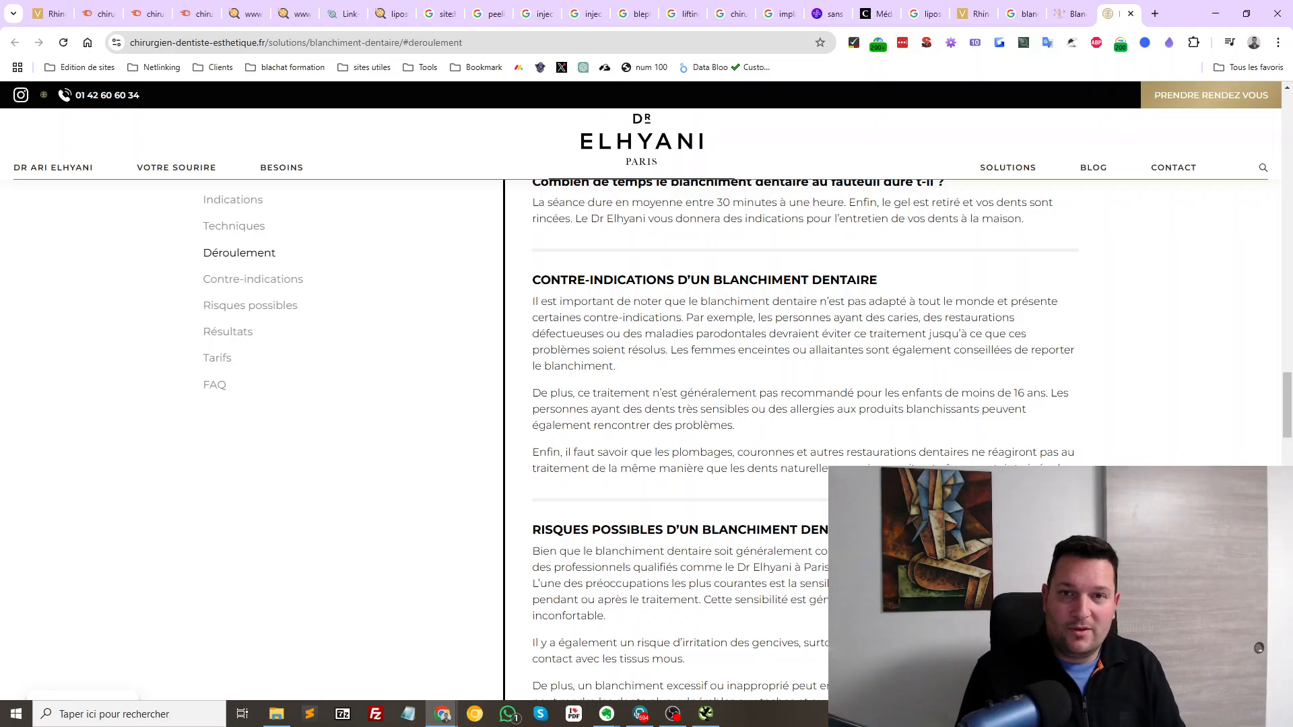
scroll(647, 404, "down", 7)
scroll(791, 437, "down", 10)
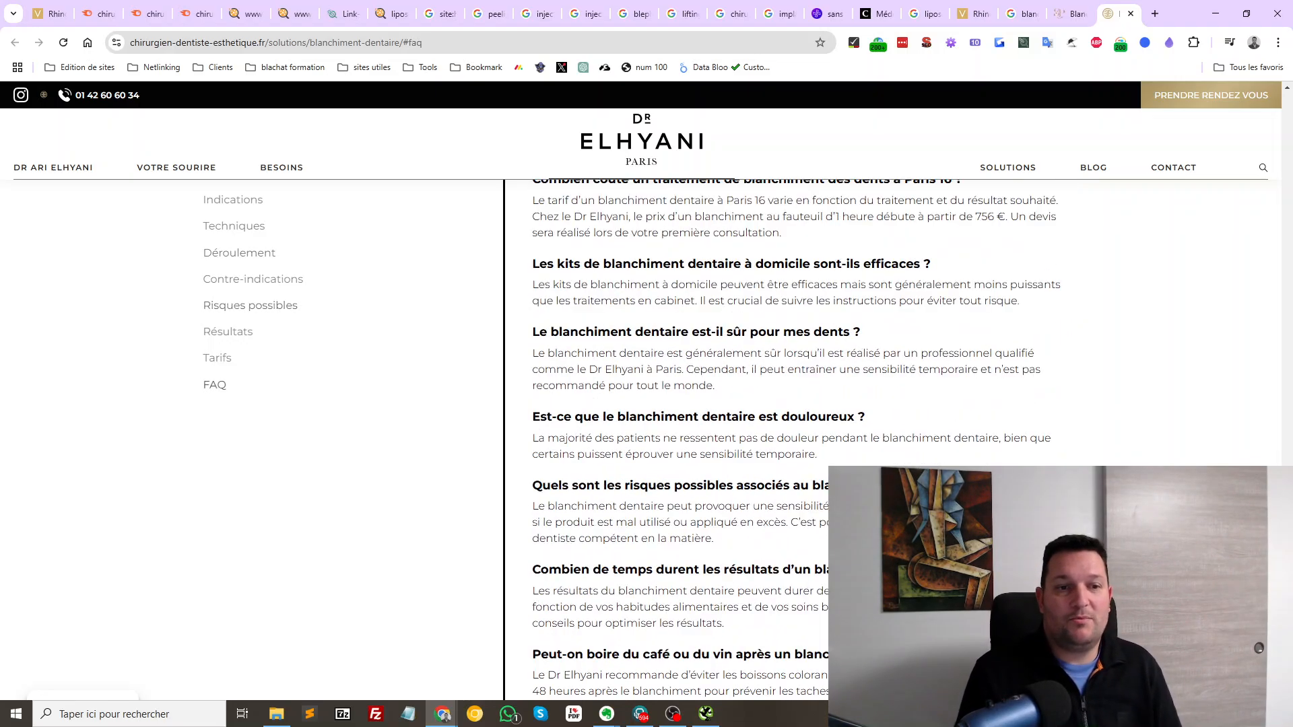
scroll(792, 438, "up", 7)
scroll(805, 438, "up", 20)
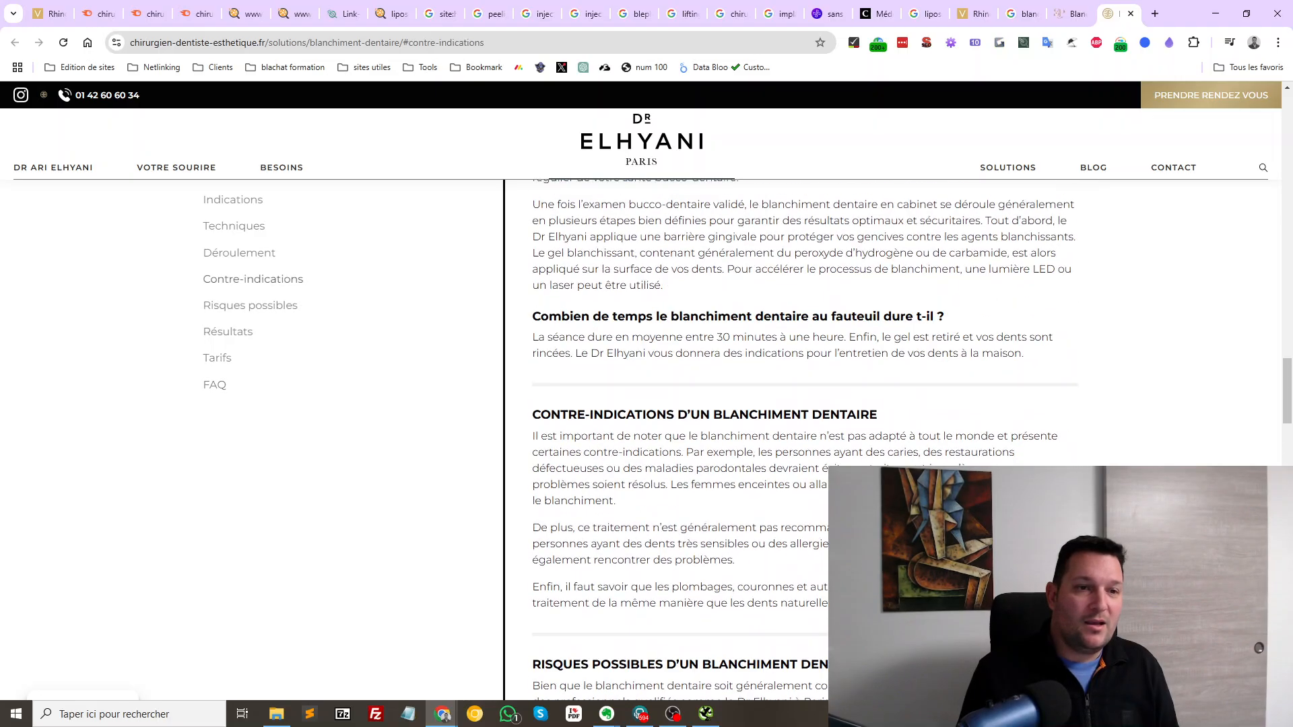
scroll(805, 438, "down", 20)
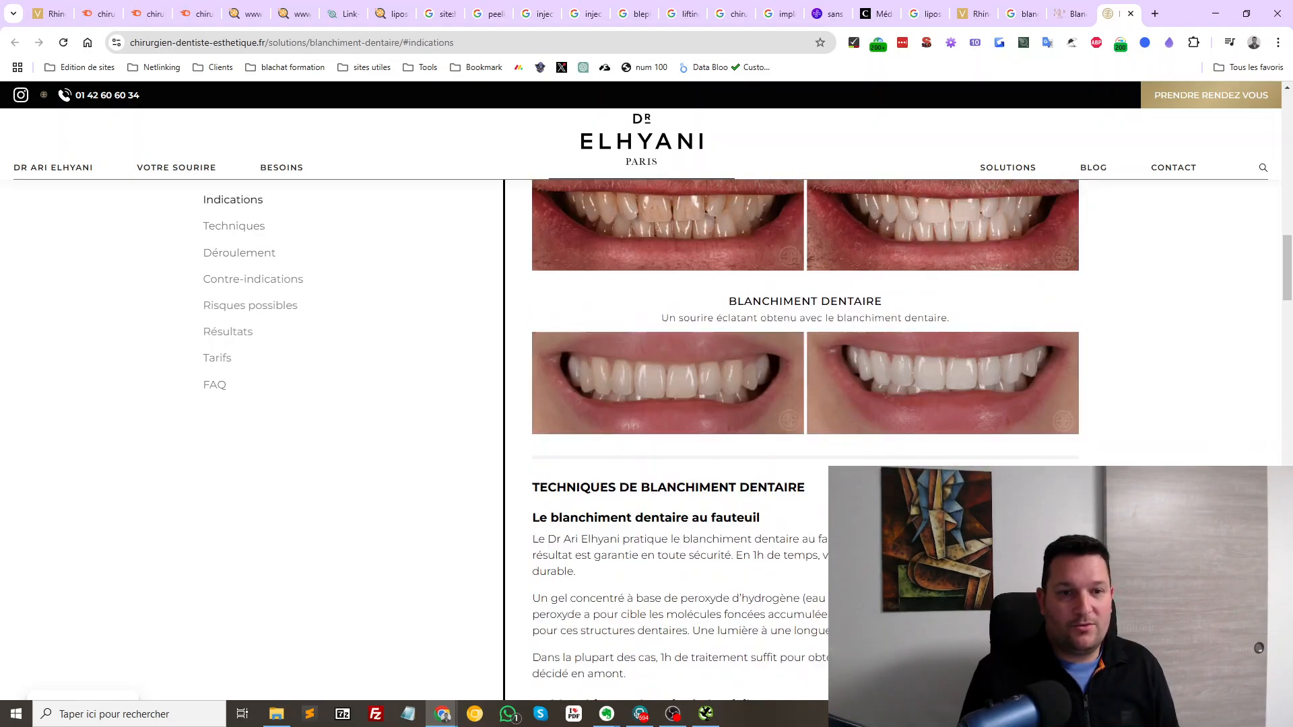
scroll(805, 437, "down", 15)
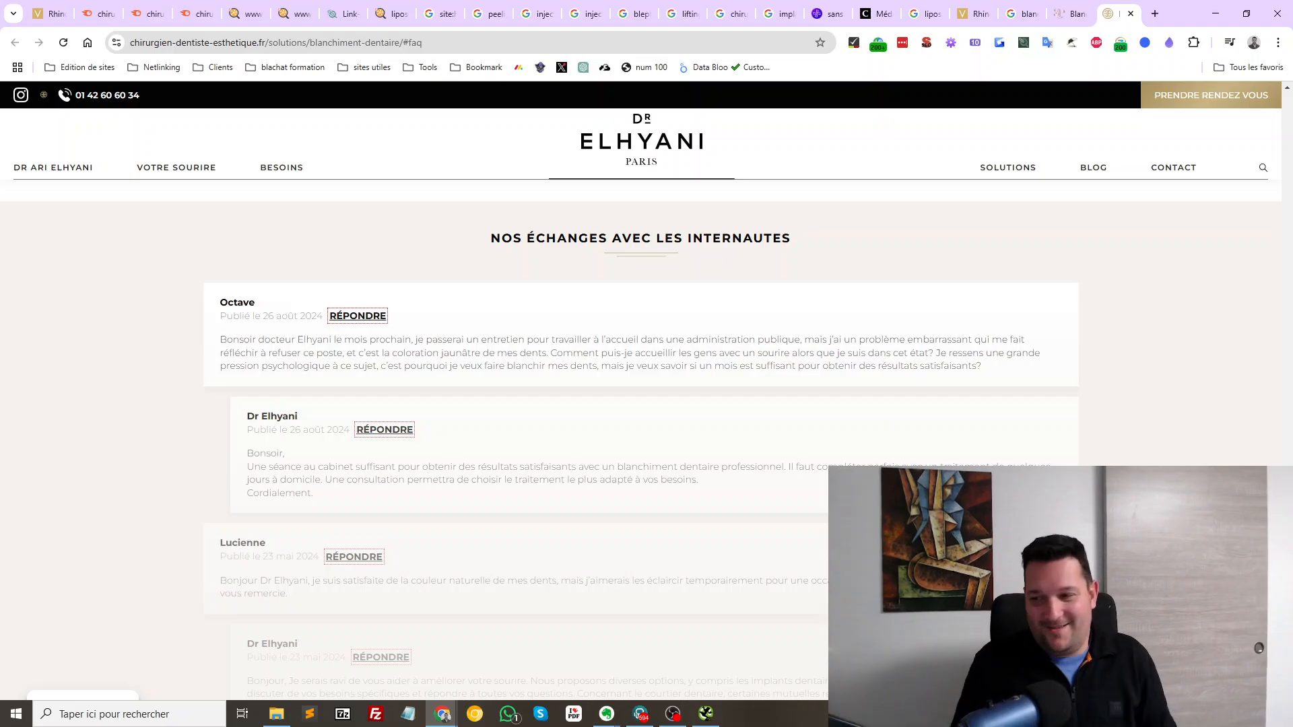
scroll(357, 312, "down", 1)
scroll(357, 312, "down", 6)
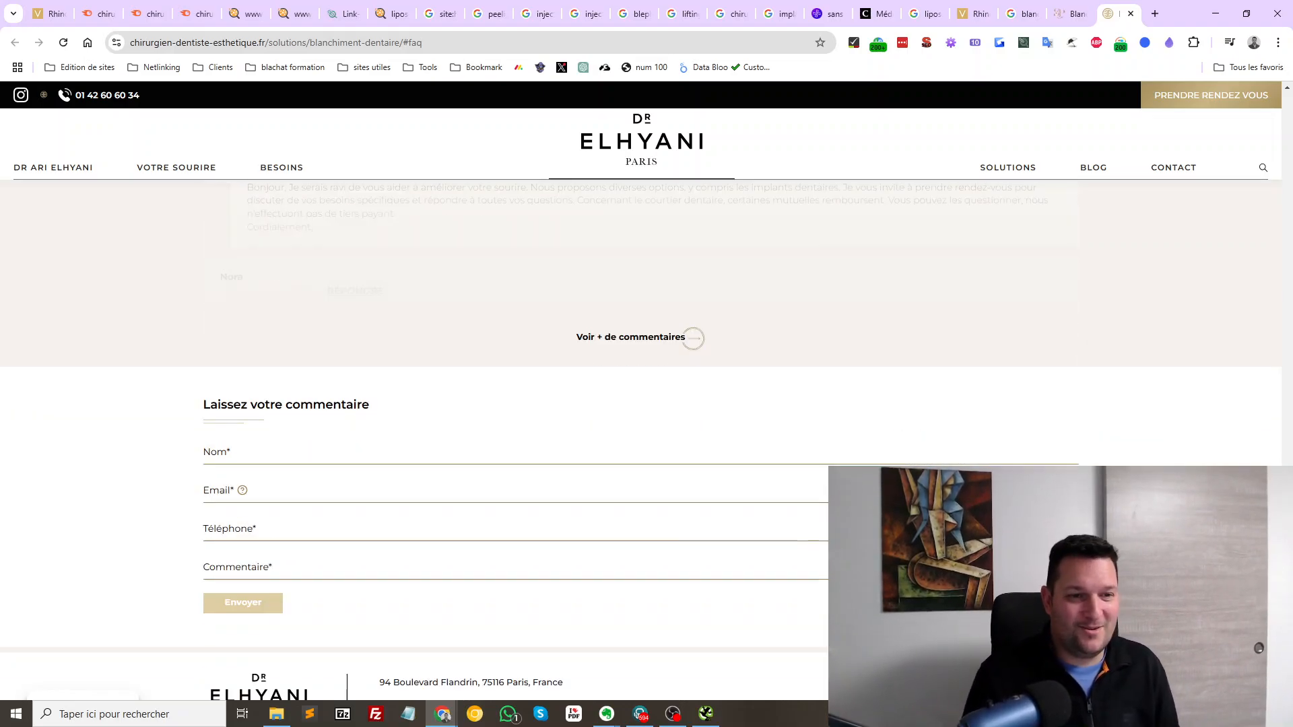
left_click(633, 338)
scroll(632, 337, "up", 6)
scroll(633, 337, "up", 4)
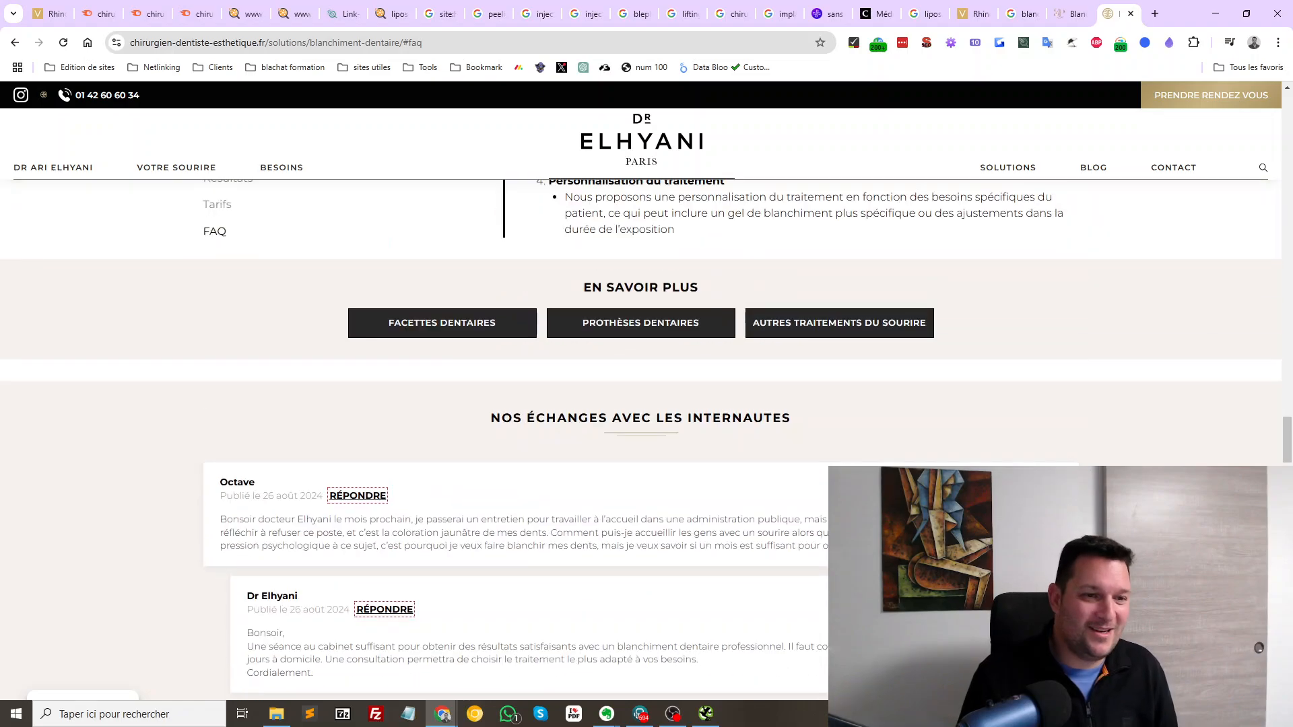
scroll(633, 338, "down", 20)
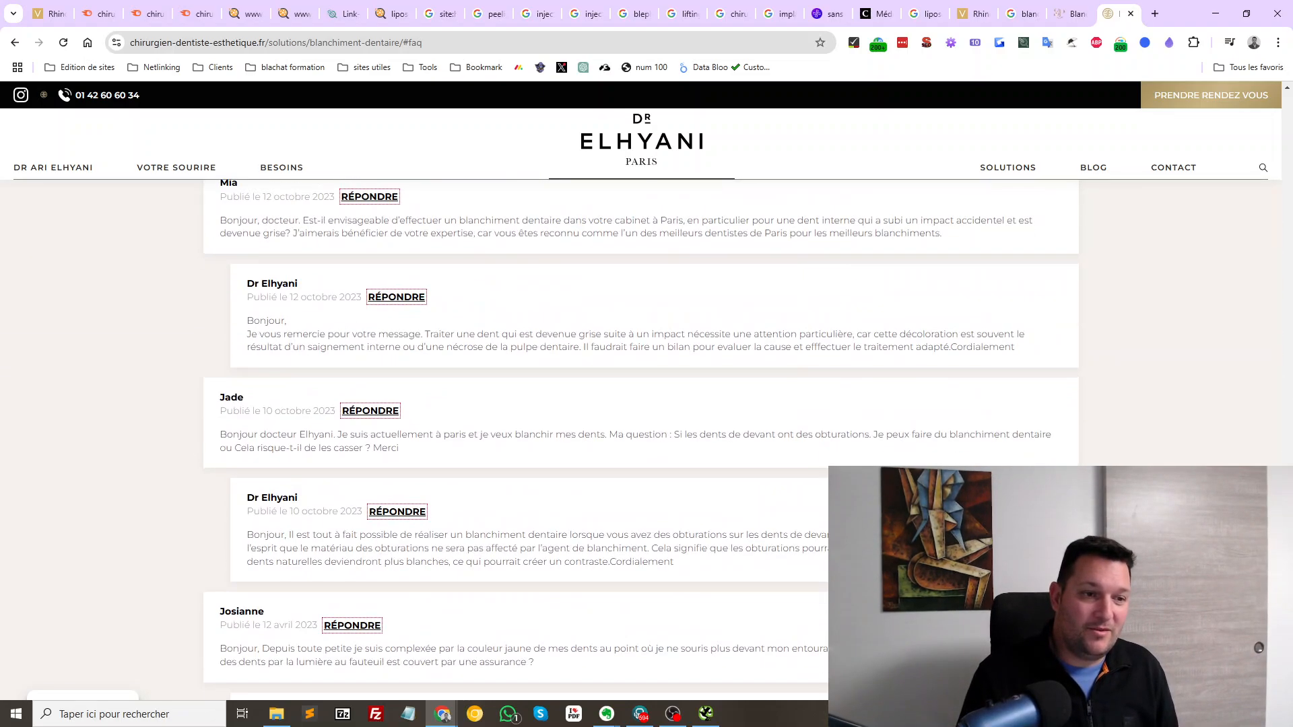
scroll(633, 337, "down", 4)
scroll(633, 337, "up", 3)
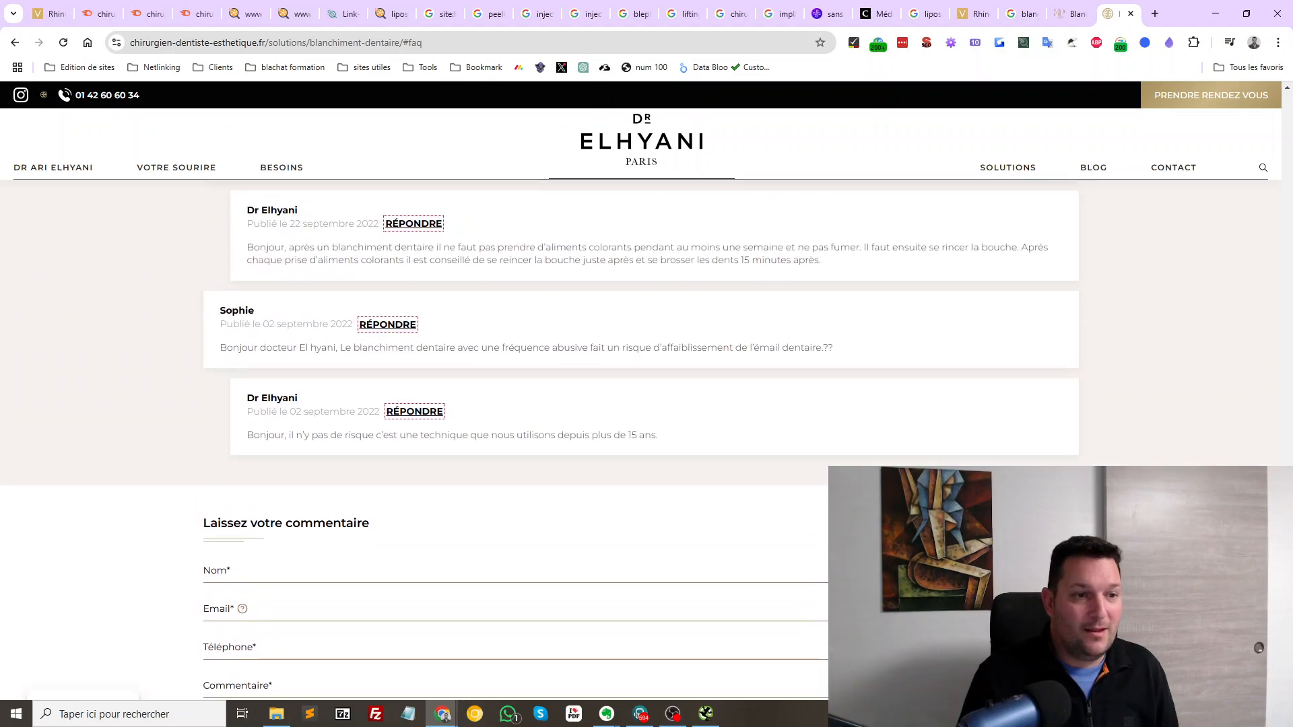
scroll(633, 338, "down", 3)
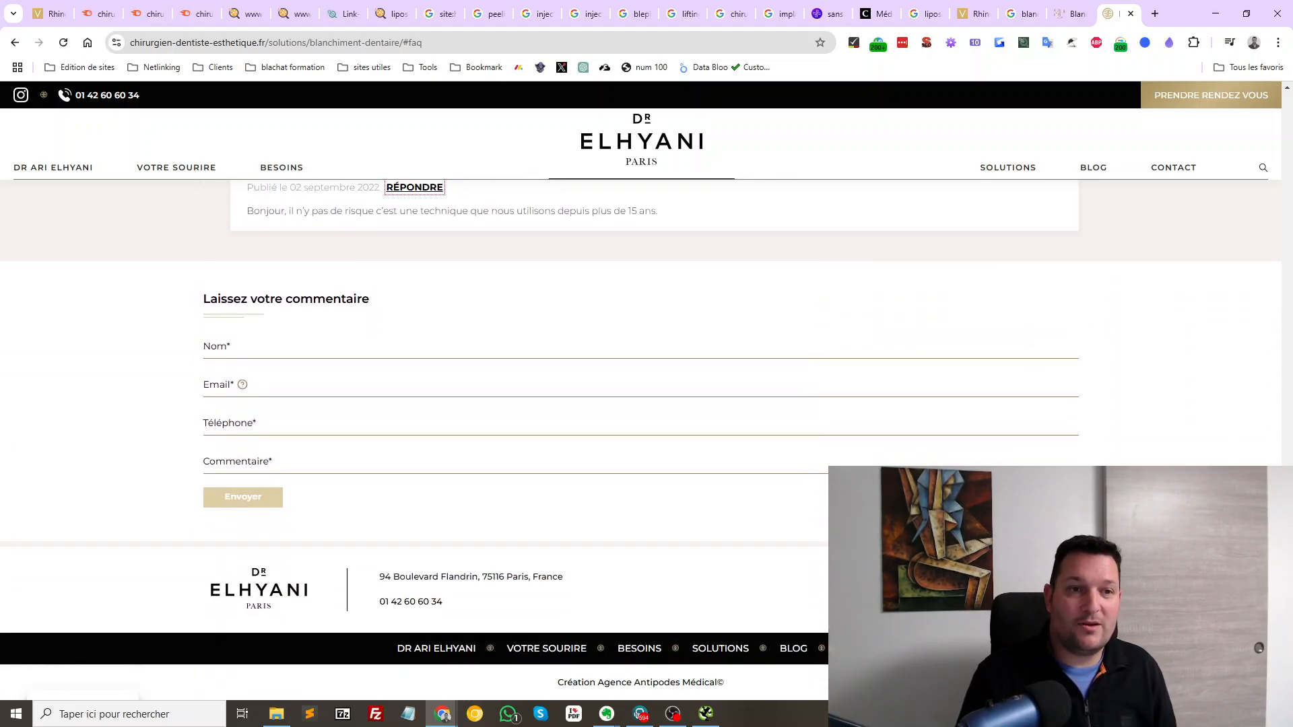
scroll(633, 338, "up", 15)
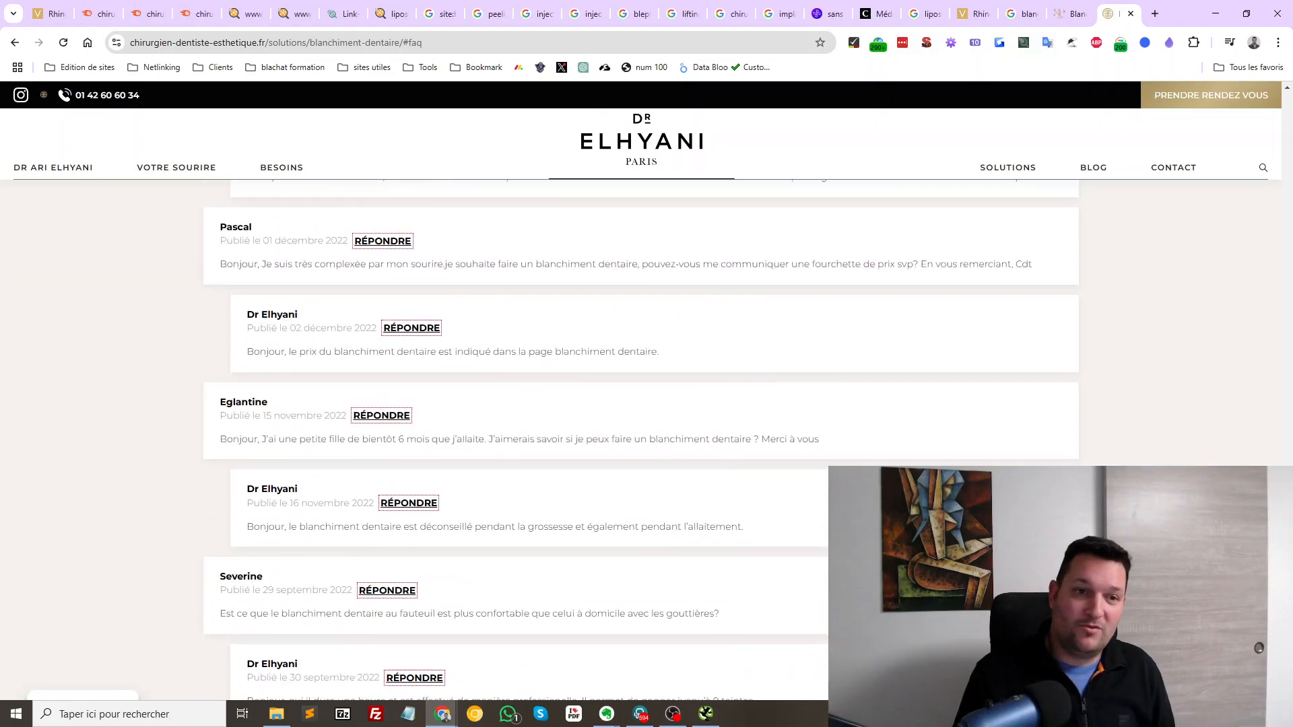
scroll(633, 337, "up", 20)
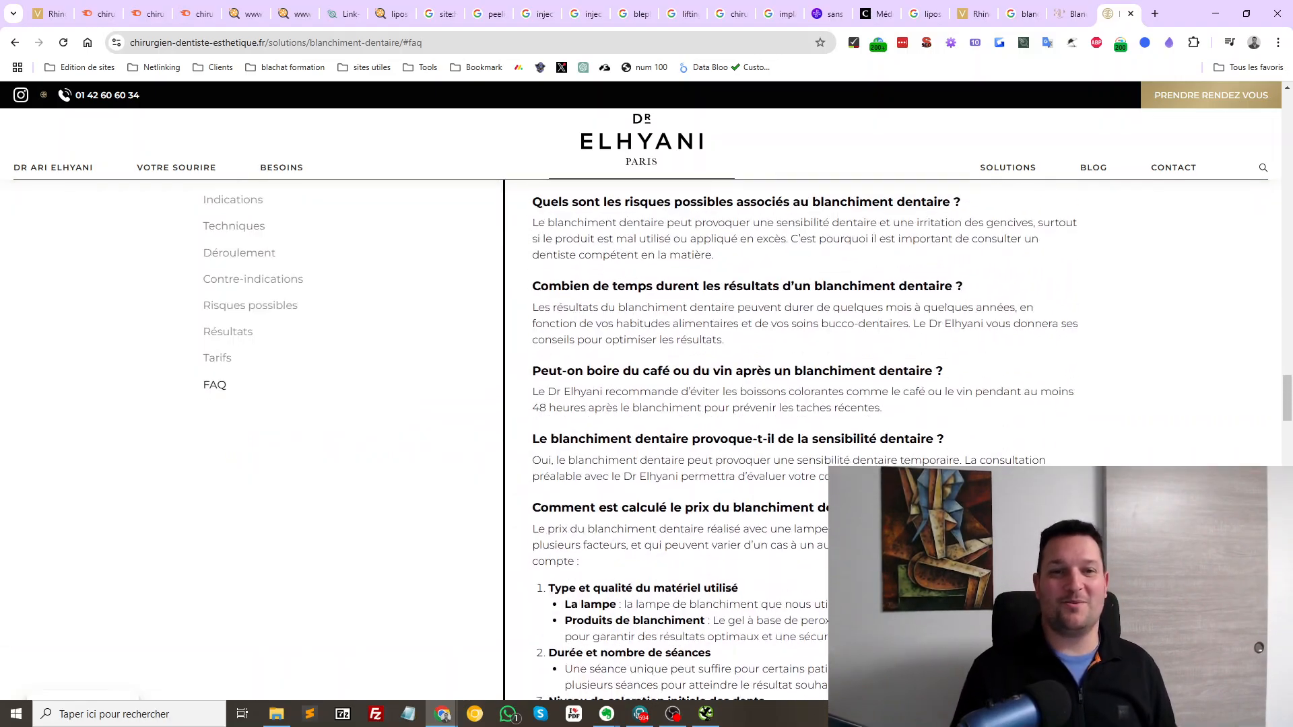
scroll(633, 338, "up", 10)
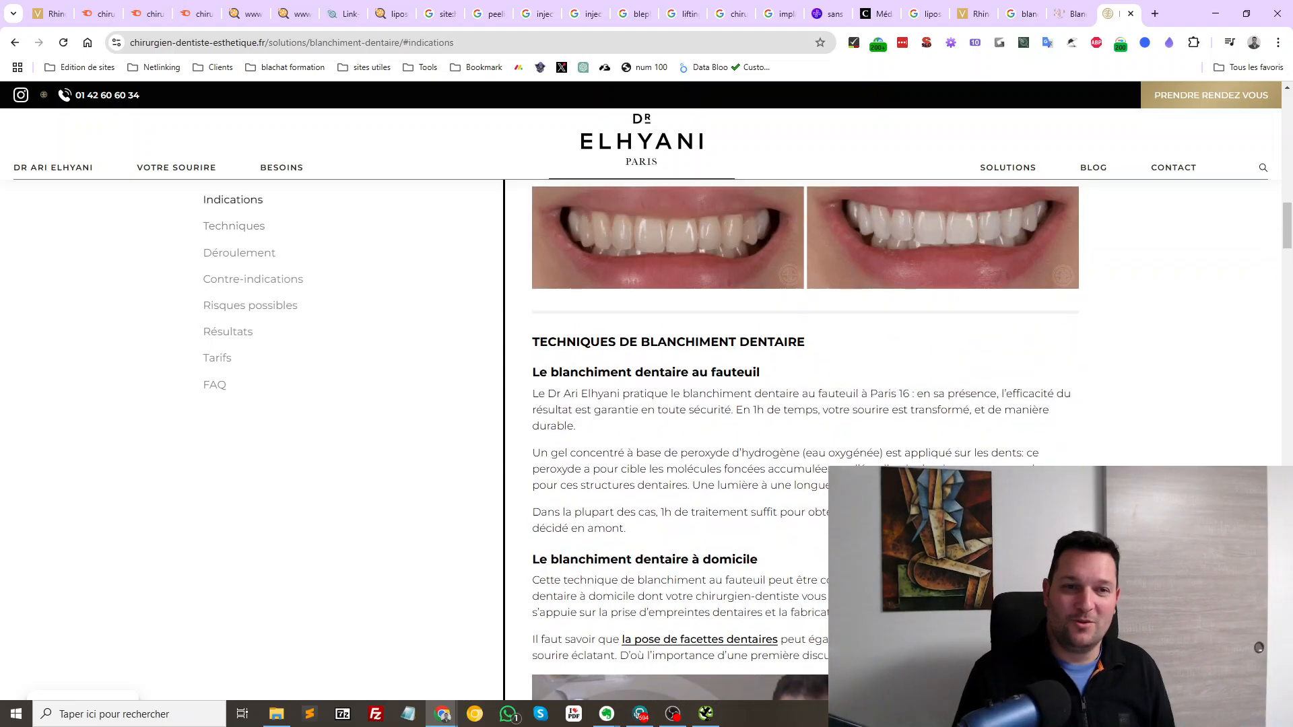
Close the dentist and Skin Chic tabs and bring up the Screaming Frog crawl full screen
key("ctrl+w")
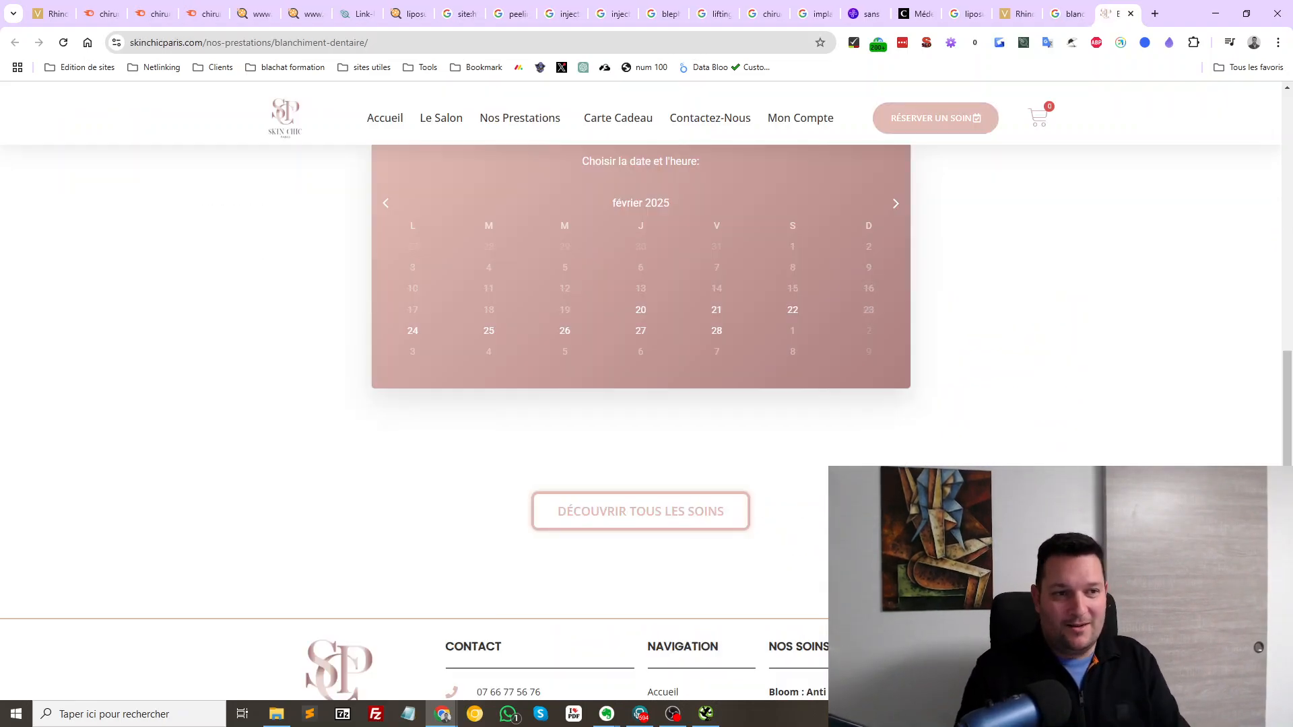
key("ctrl+w")
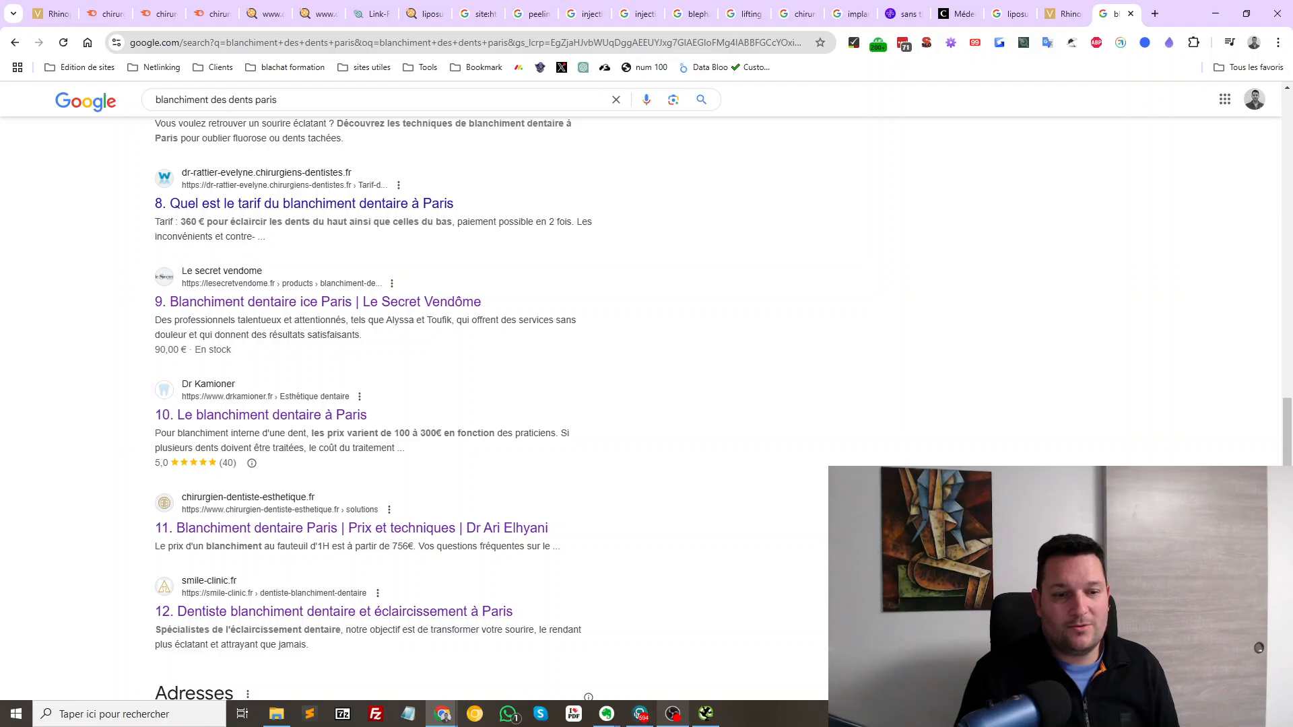
left_click(706, 713)
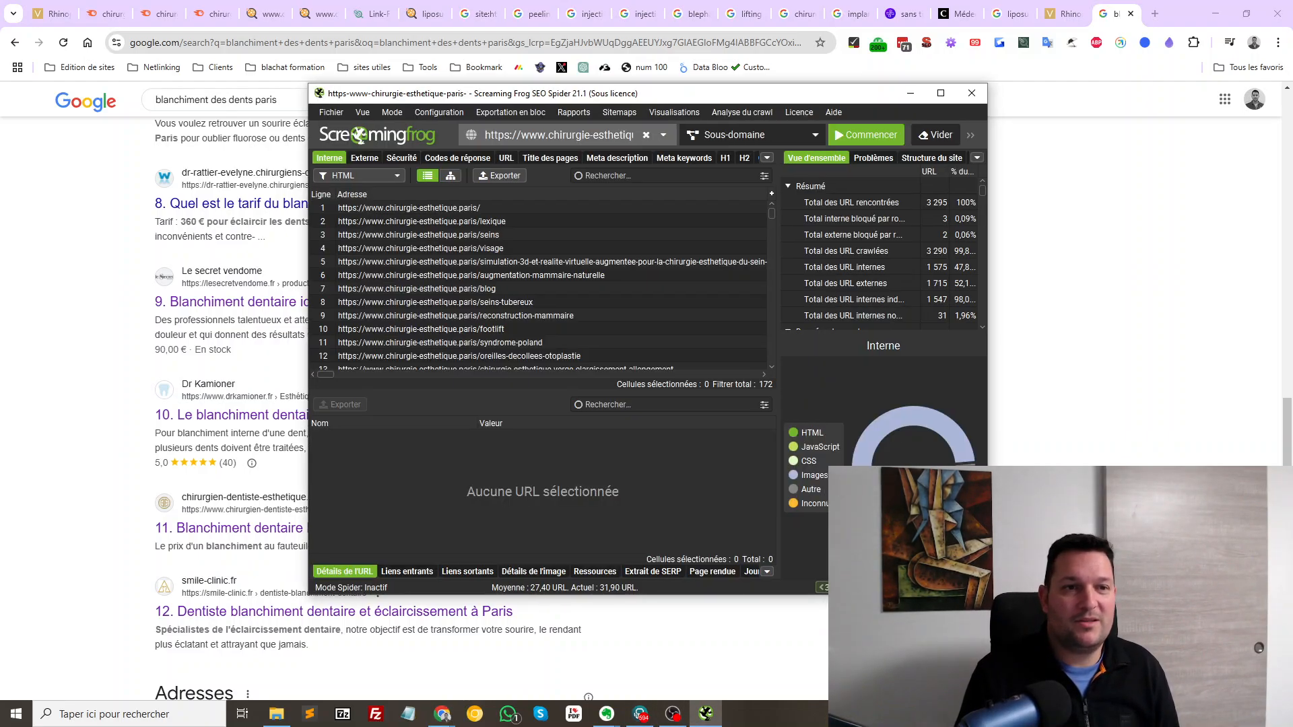
left_click(940, 94)
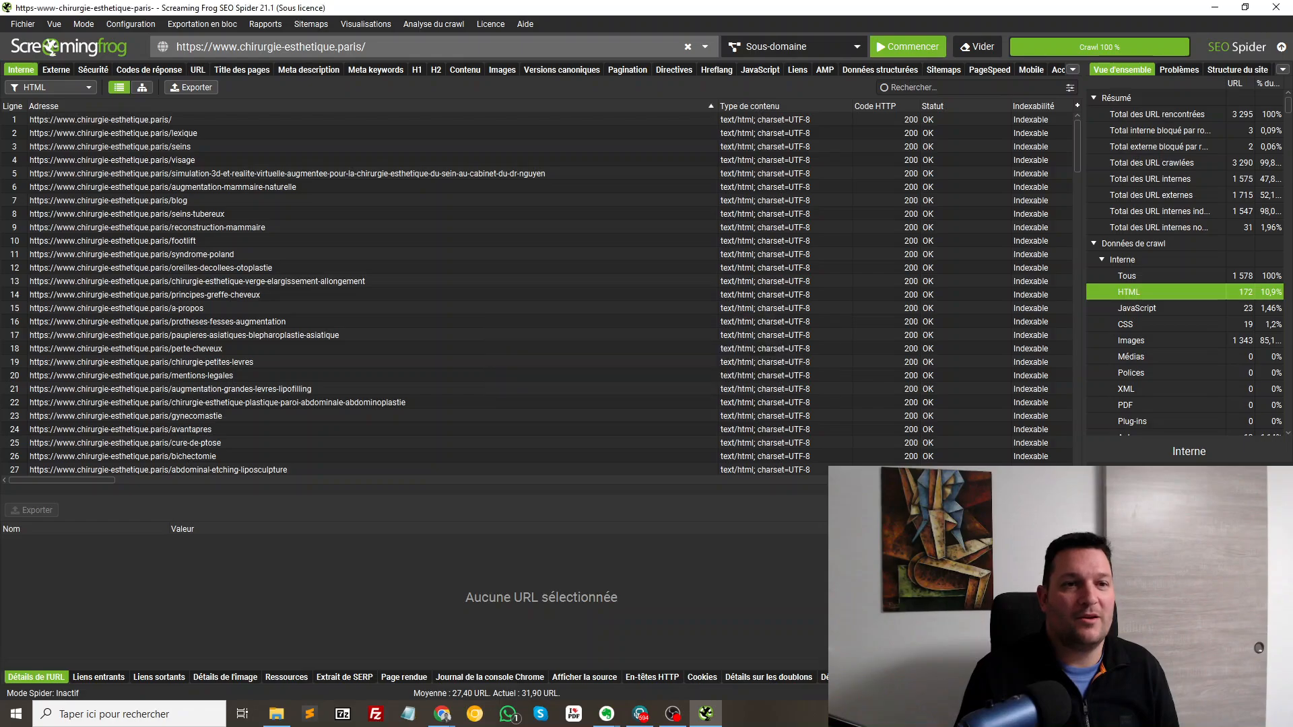
Sort the crawled URLs by address, then by HTTP status code
left_click(44, 106)
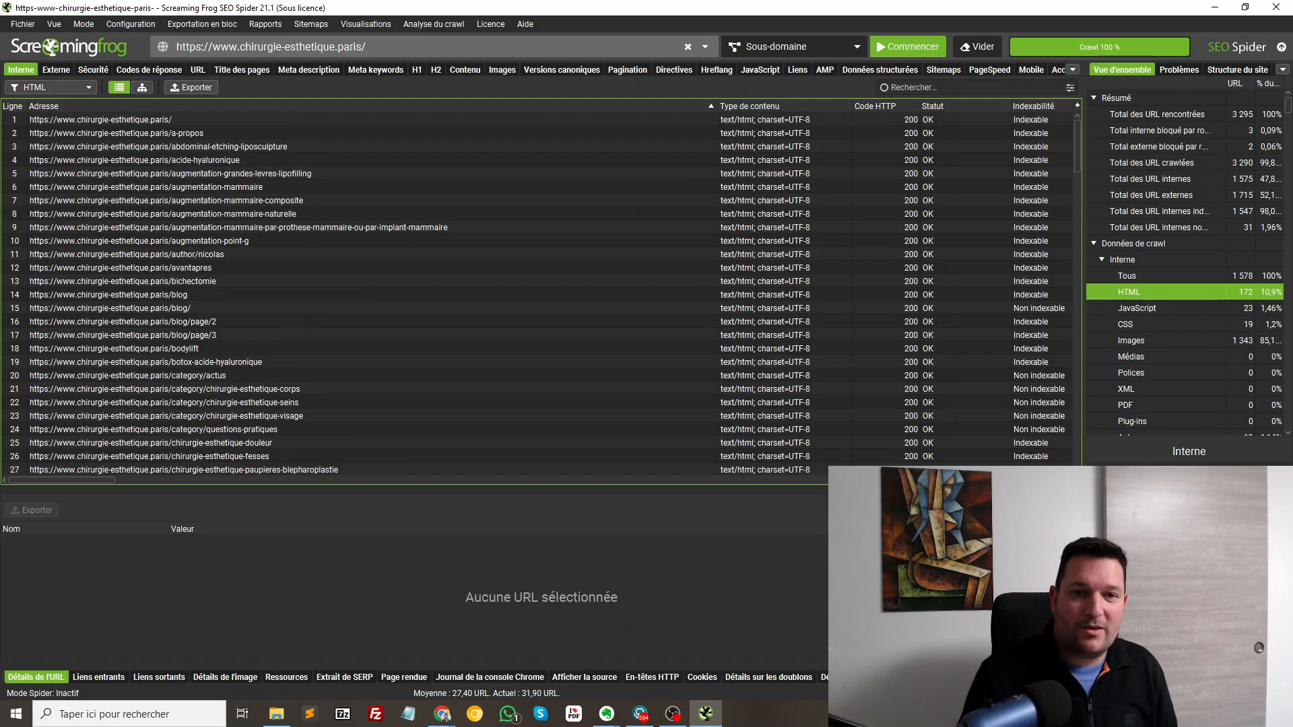
left_click(875, 106)
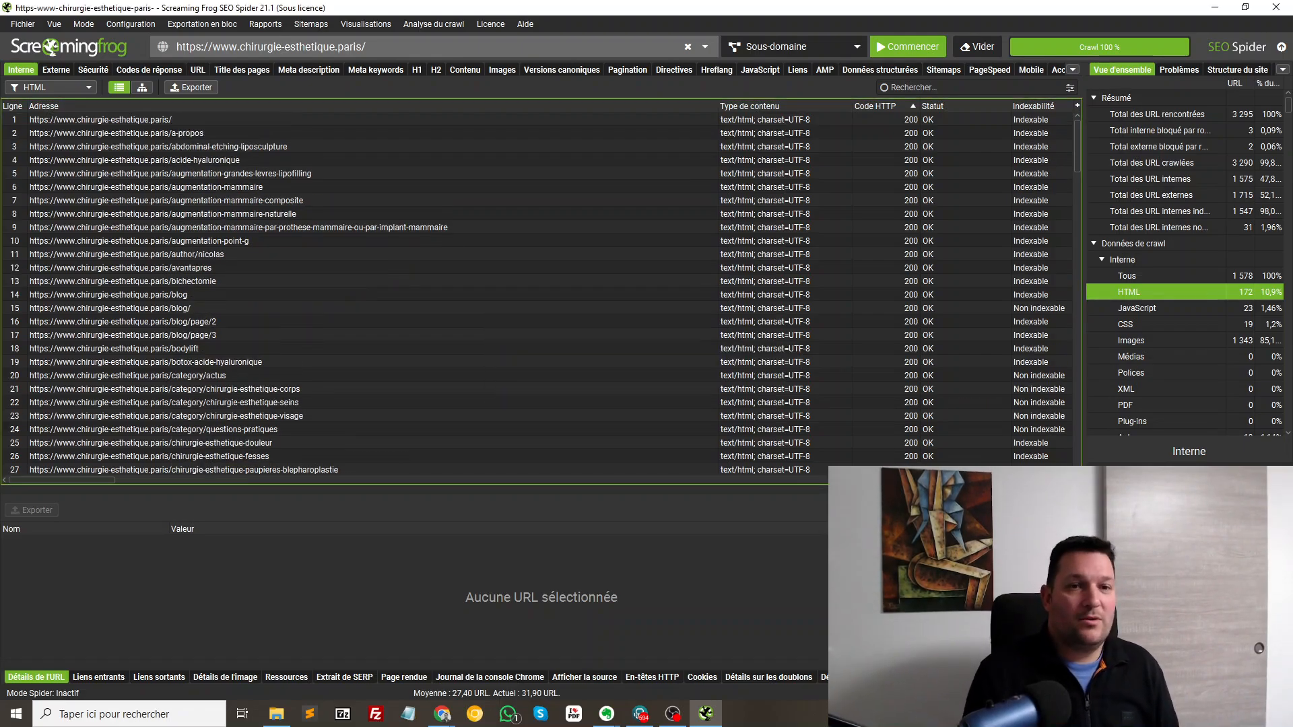
scroll(538, 290, "down", 11)
scroll(539, 290, "down", 20)
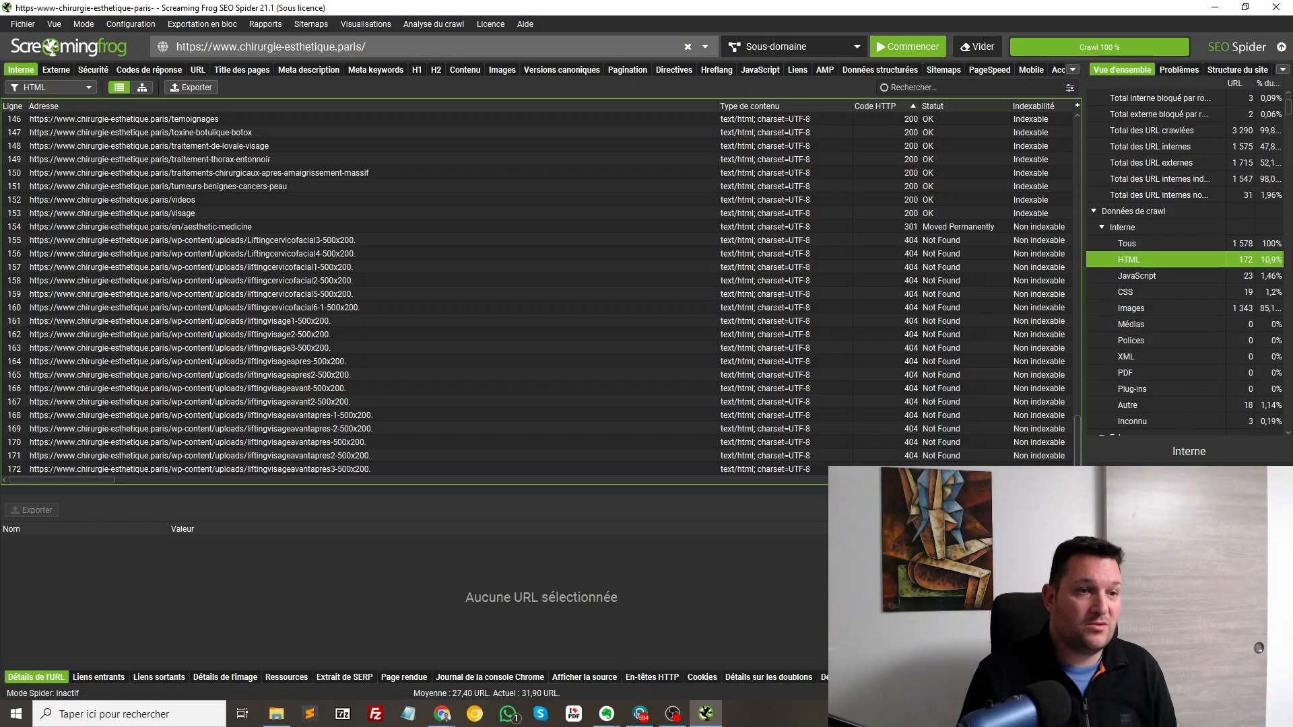
Inspect the 404 image URLs and the redirected /en/aesthetic-medicine URL
left_click_drag(471, 227, 673, 309)
left_click(471, 240)
left_click_drag(606, 240, 694, 456)
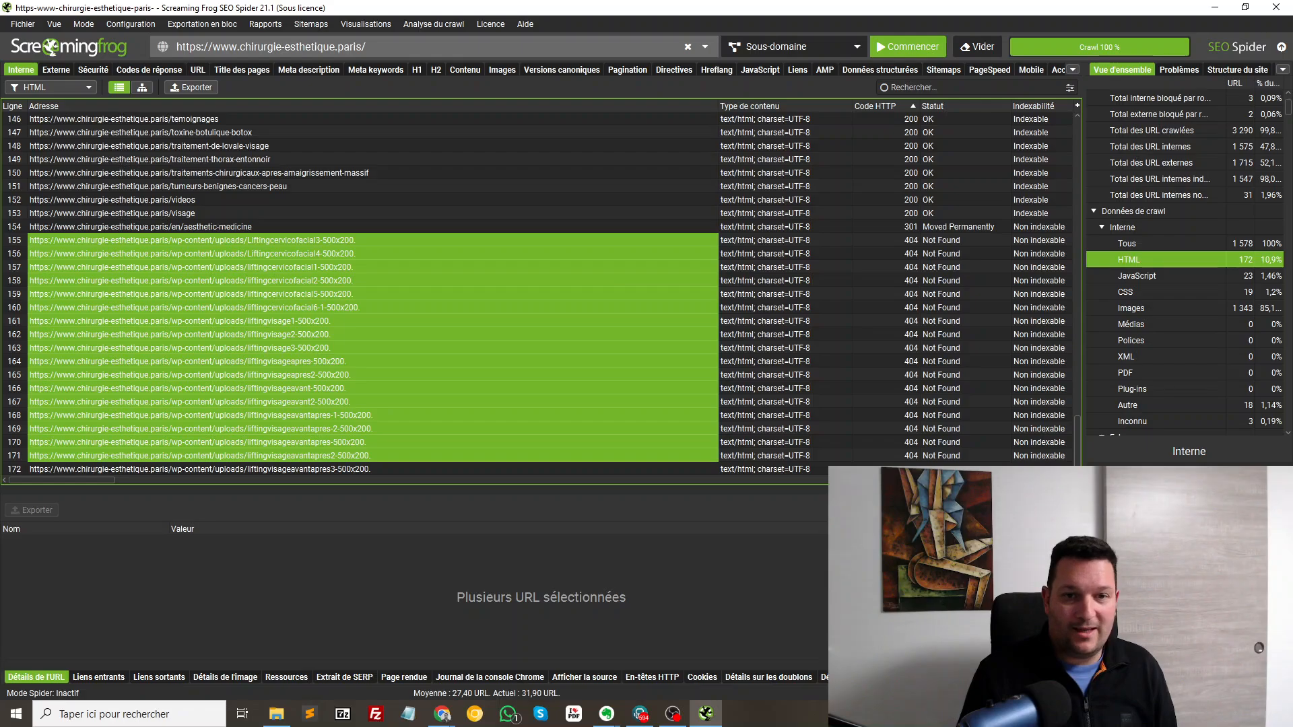
left_click(965, 227)
scroll(964, 227, "up", 20)
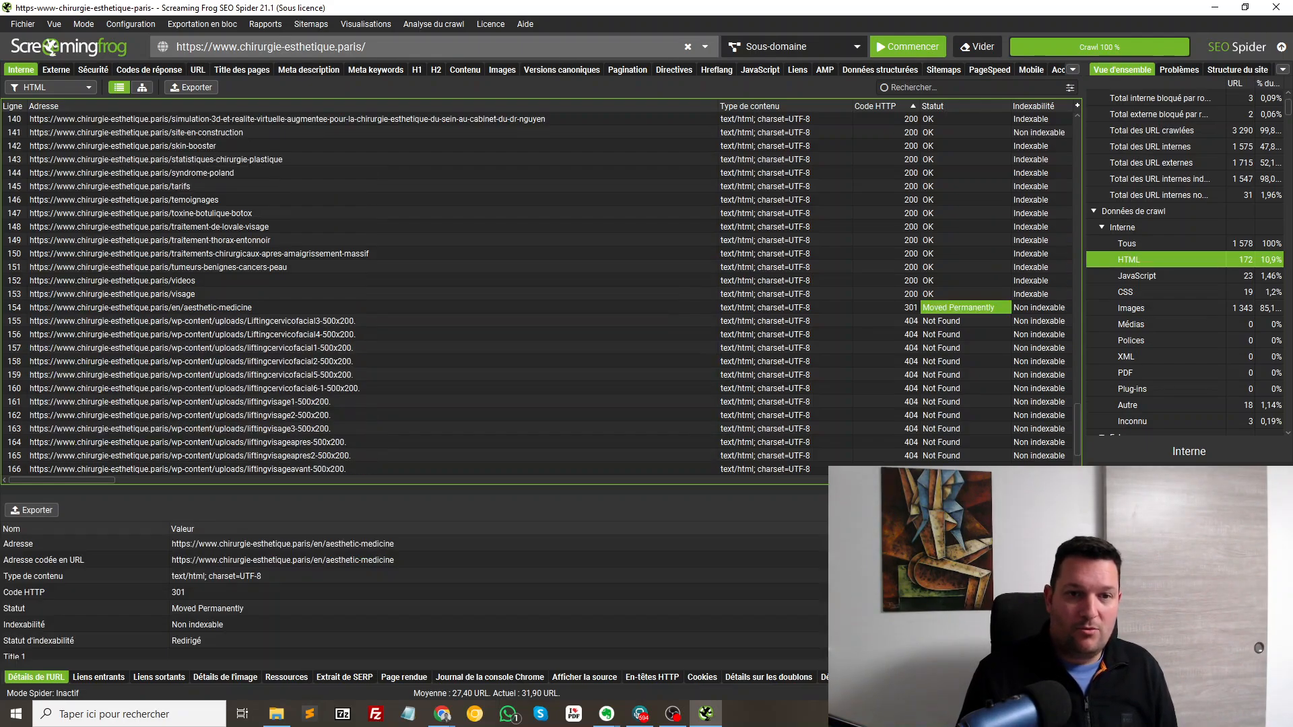
scroll(539, 294, "up", 20)
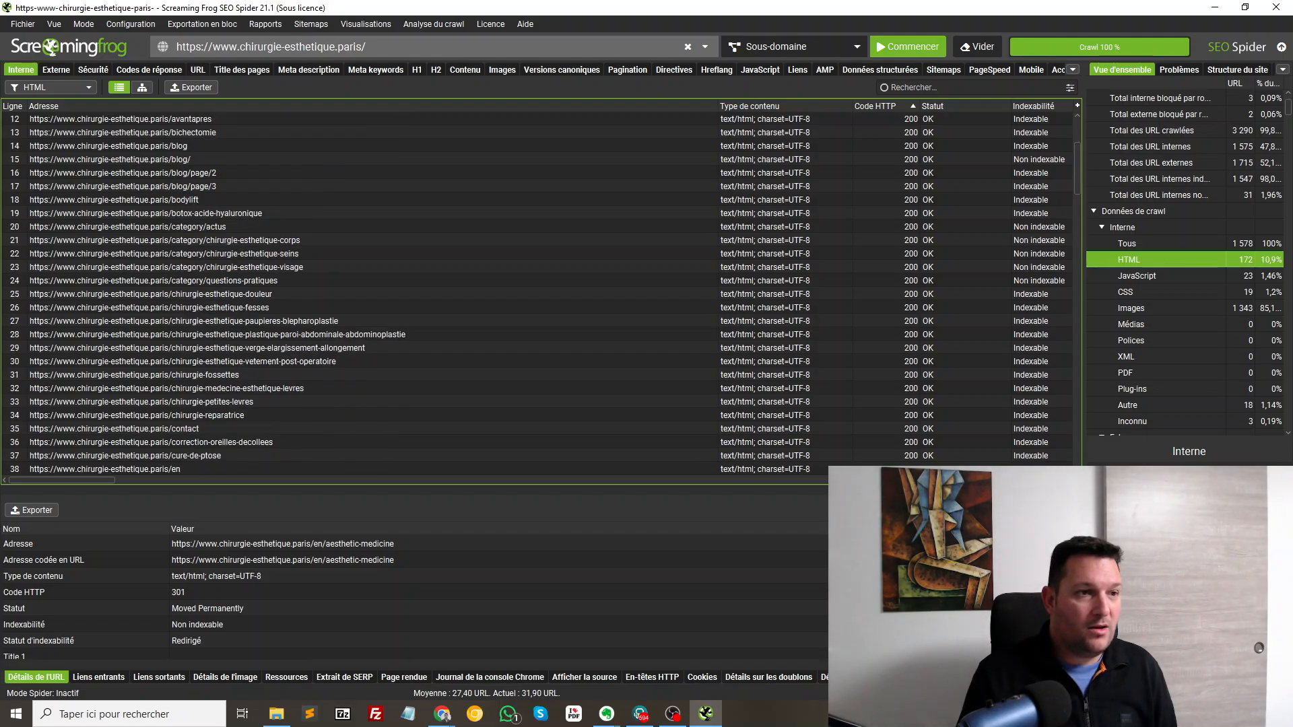
Check inbound links to the chirurgie-esthetique-douleur page and the body and breast surgery categories
left_click_drag(202, 159, 202, 186)
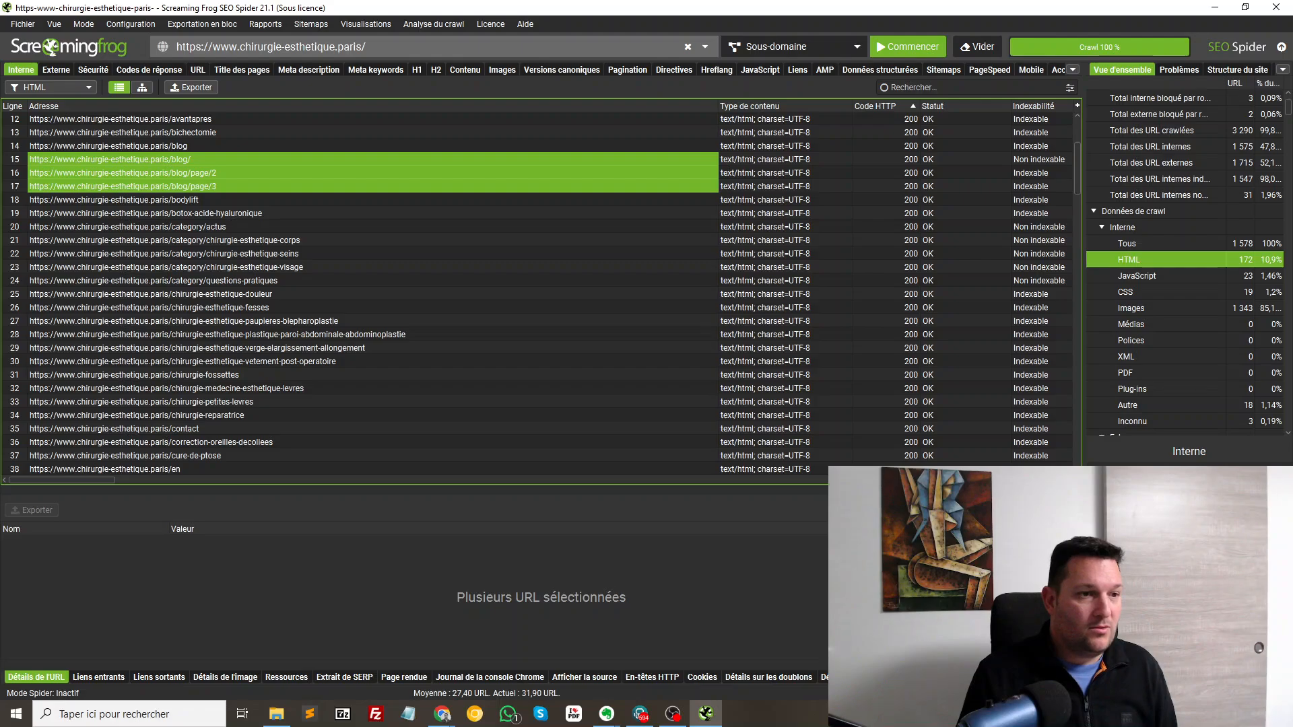
left_click(202, 294)
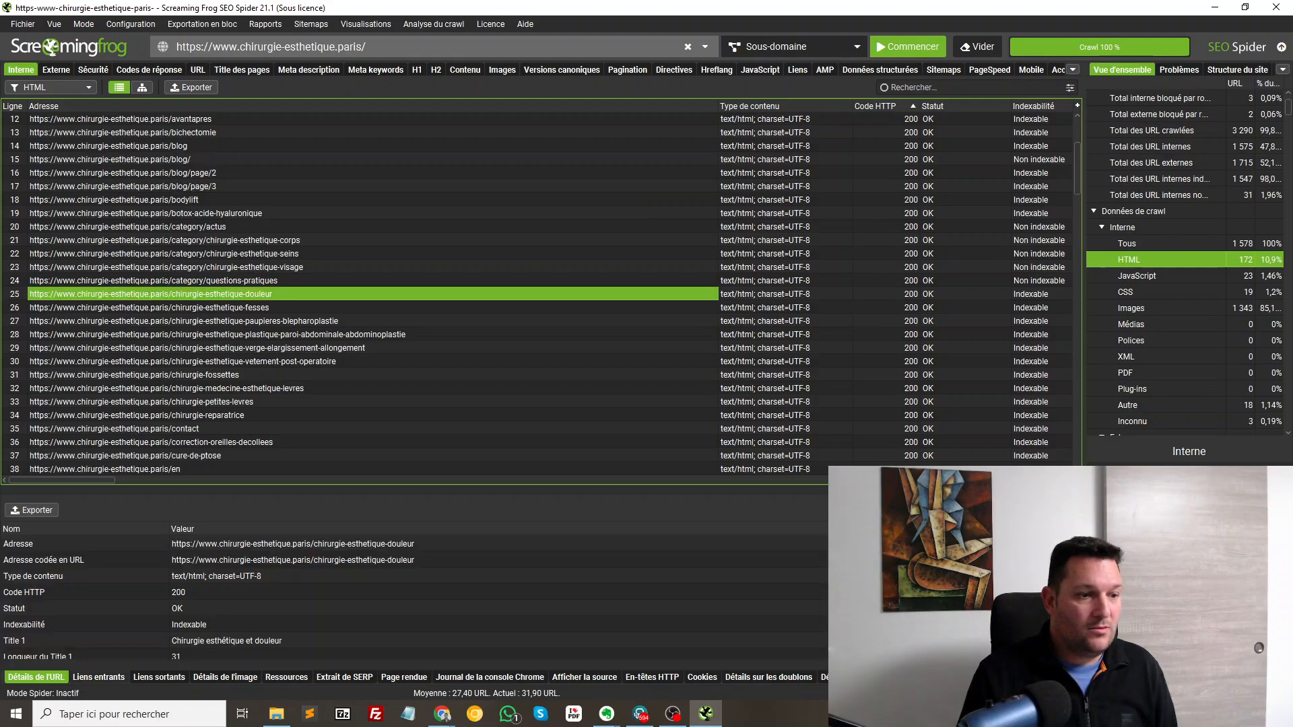
left_click(99, 677)
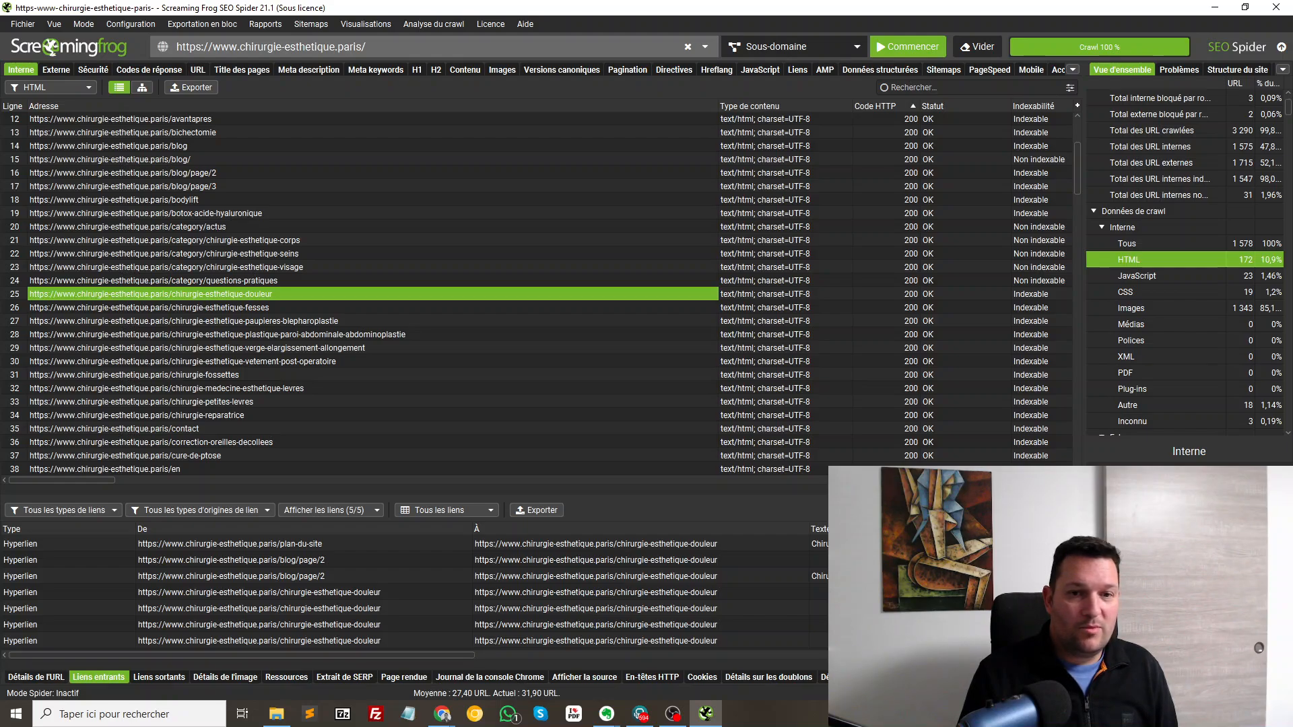
left_click(1040, 240)
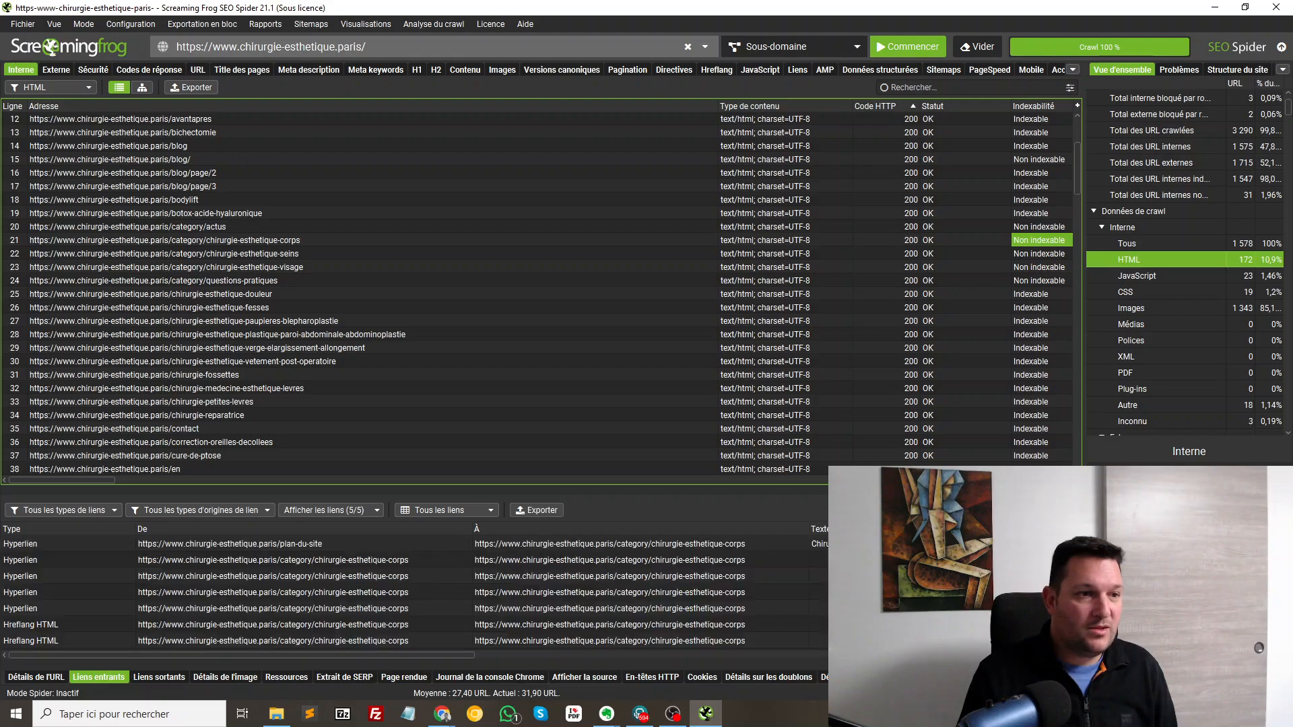
left_click(269, 254)
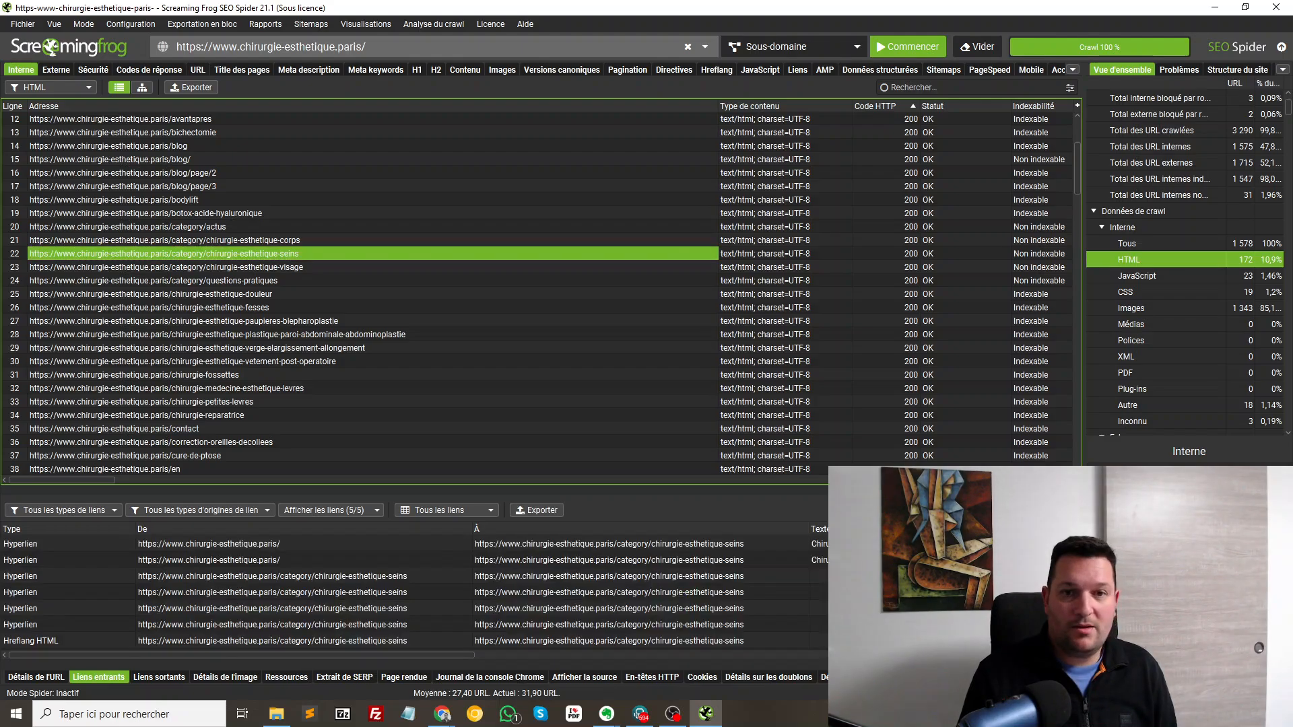
scroll(539, 293, "up", 2)
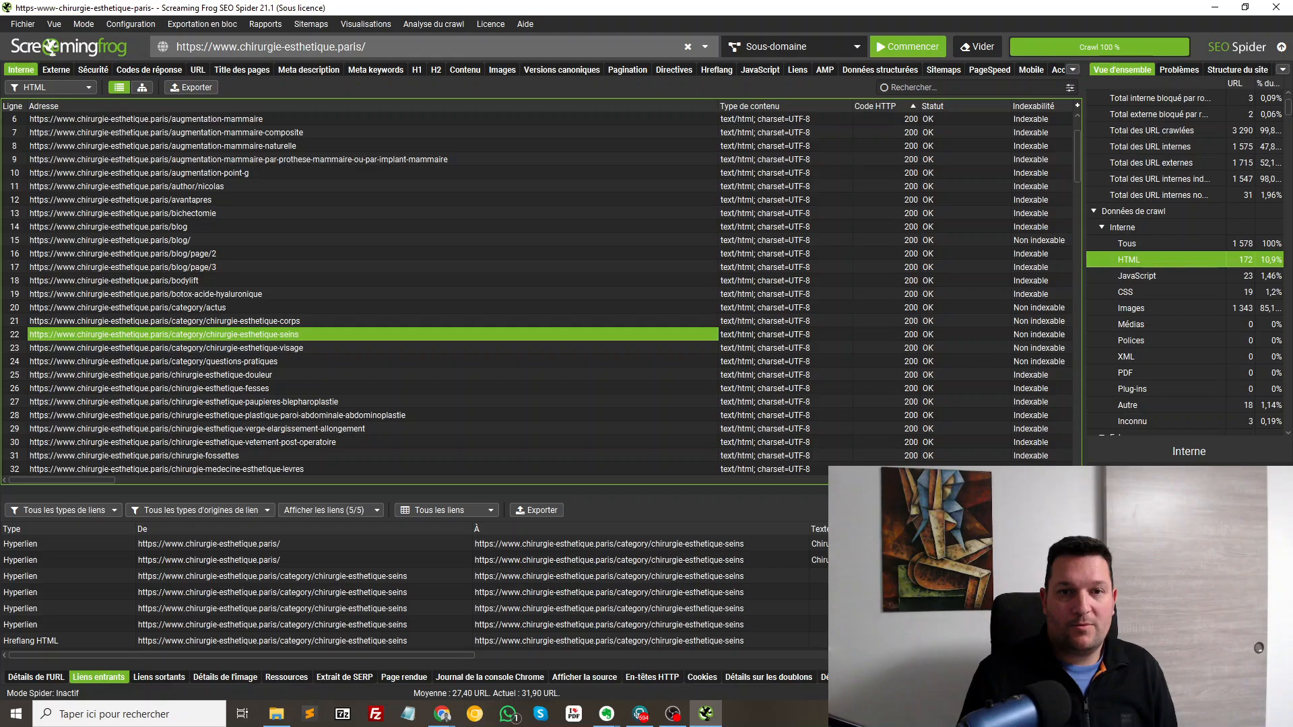
Clear the status sort, review /en/rhinoplasty's SEO details and Title 1, and open it in the browser
left_click(1033, 106)
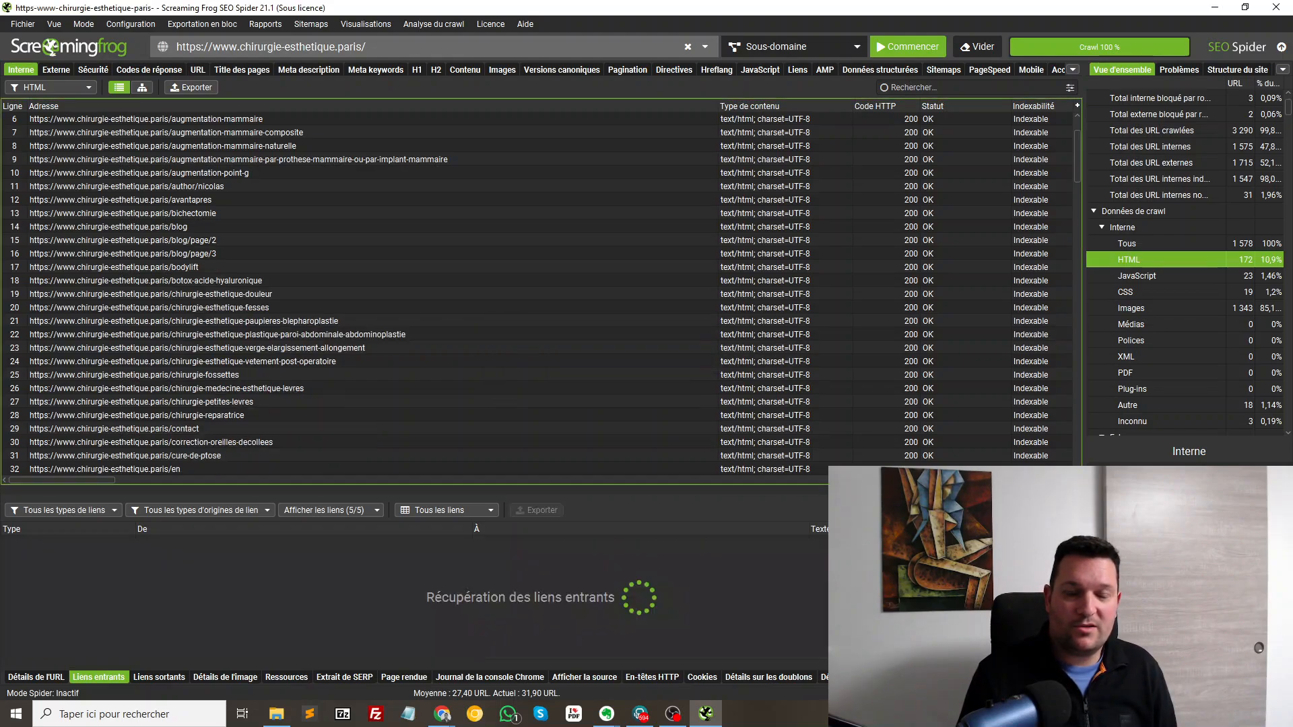
scroll(539, 294, "down", 20)
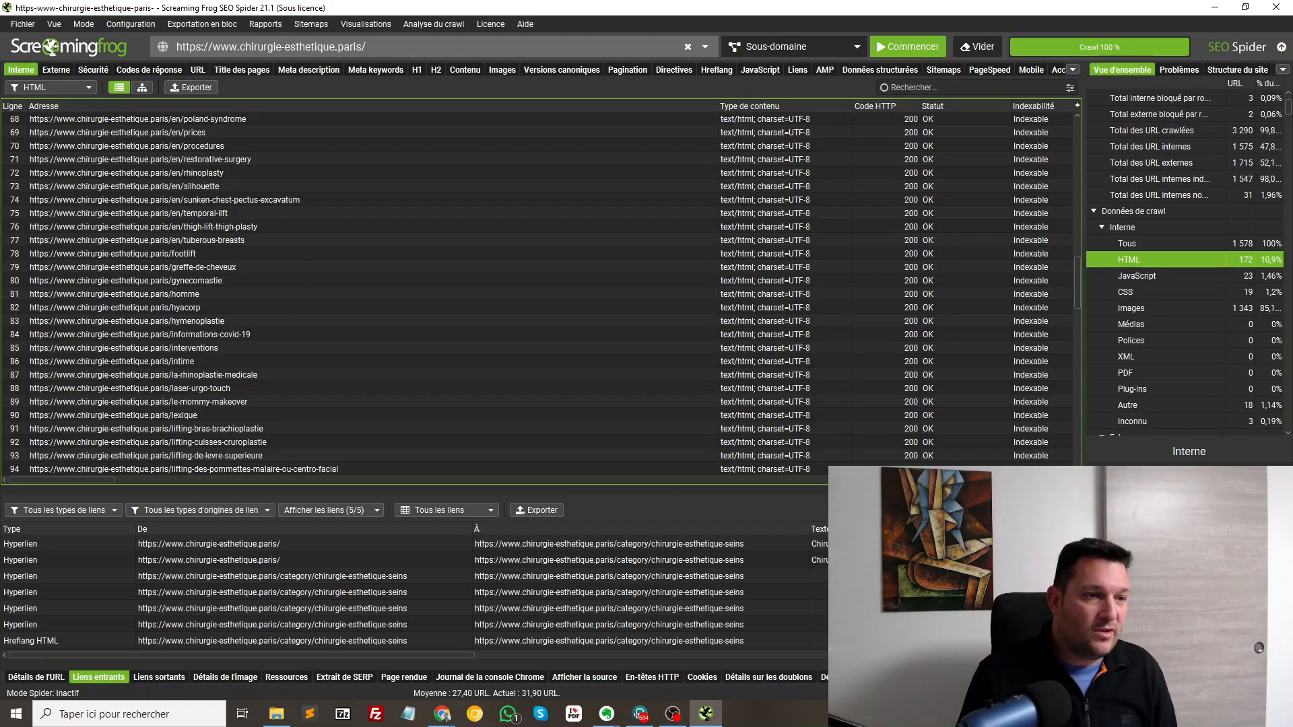
left_click(202, 186)
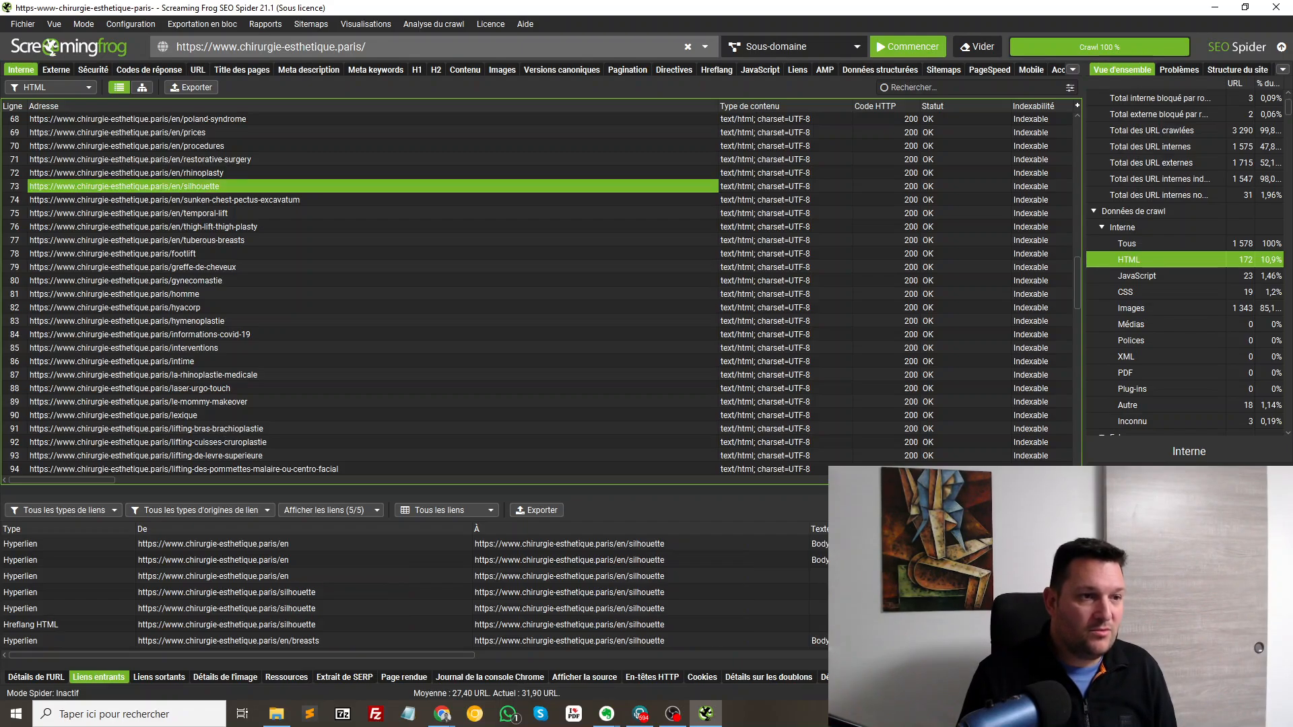
left_click(202, 173)
left_click(36, 677)
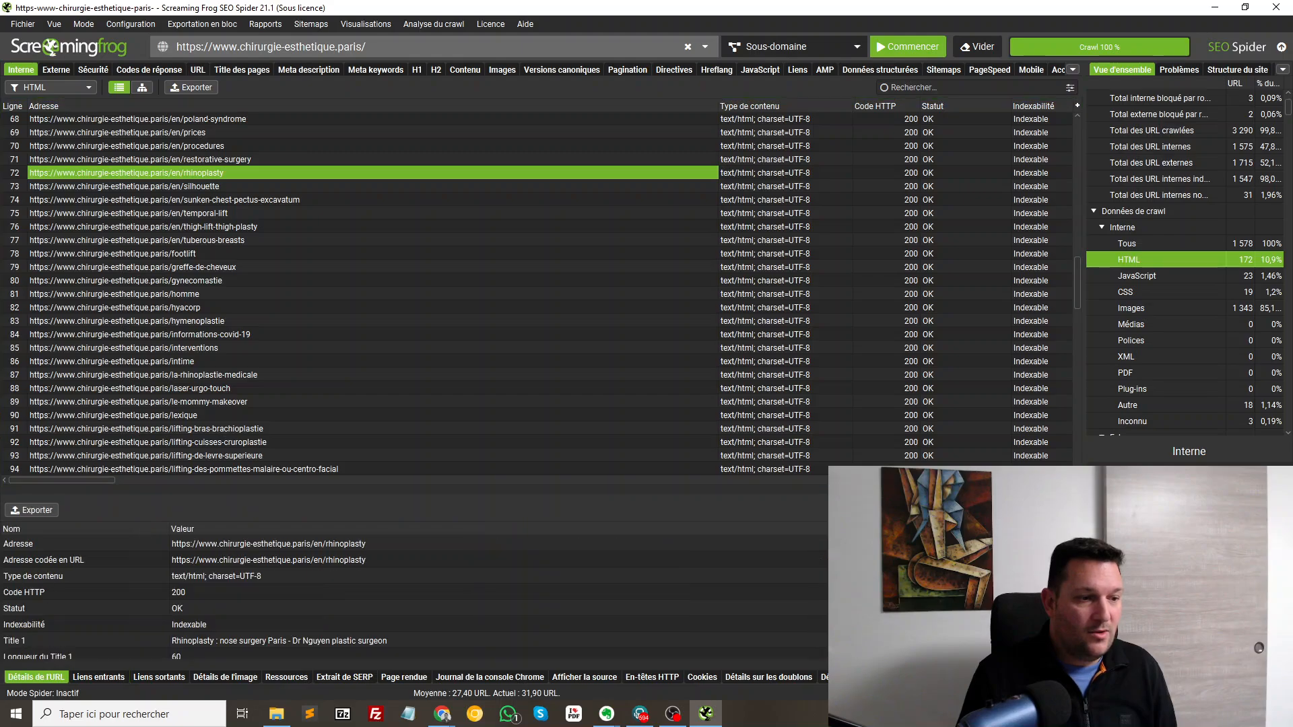
left_click(279, 641)
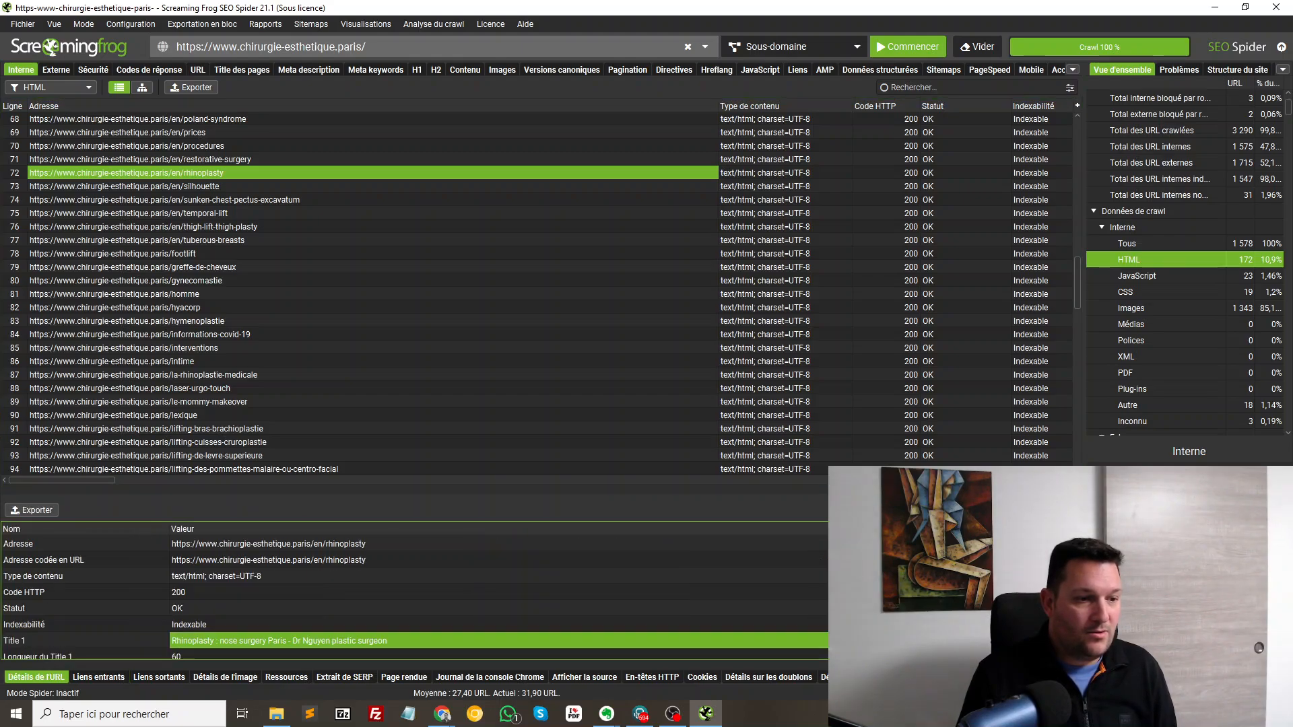
scroll(279, 641, "down", 4)
scroll(279, 641, "up", 1)
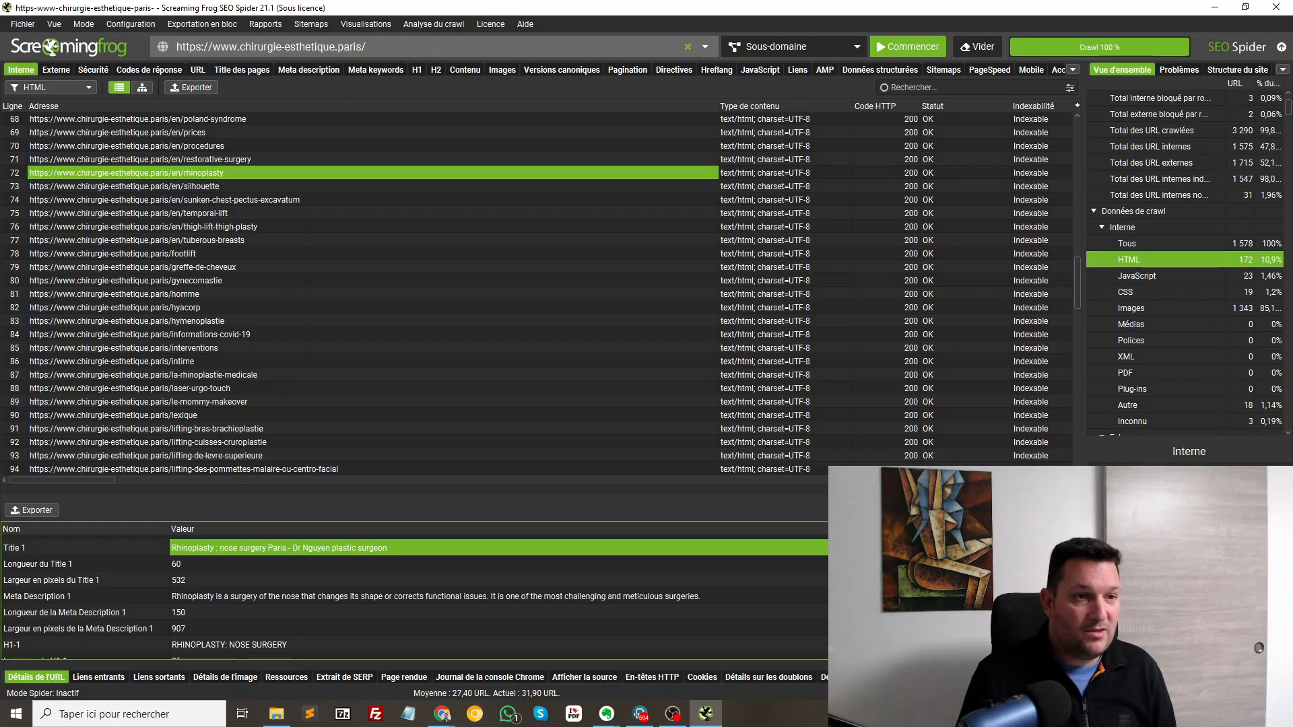
right_click(259, 173)
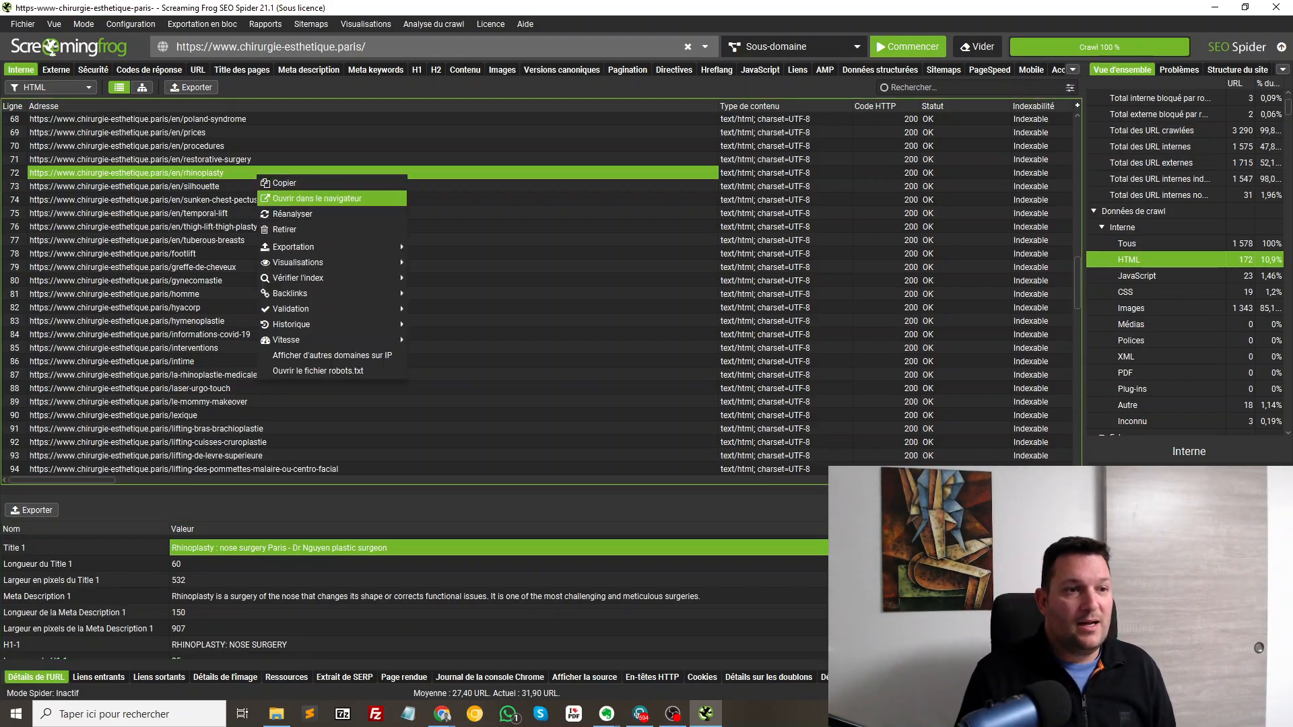
left_click(303, 199)
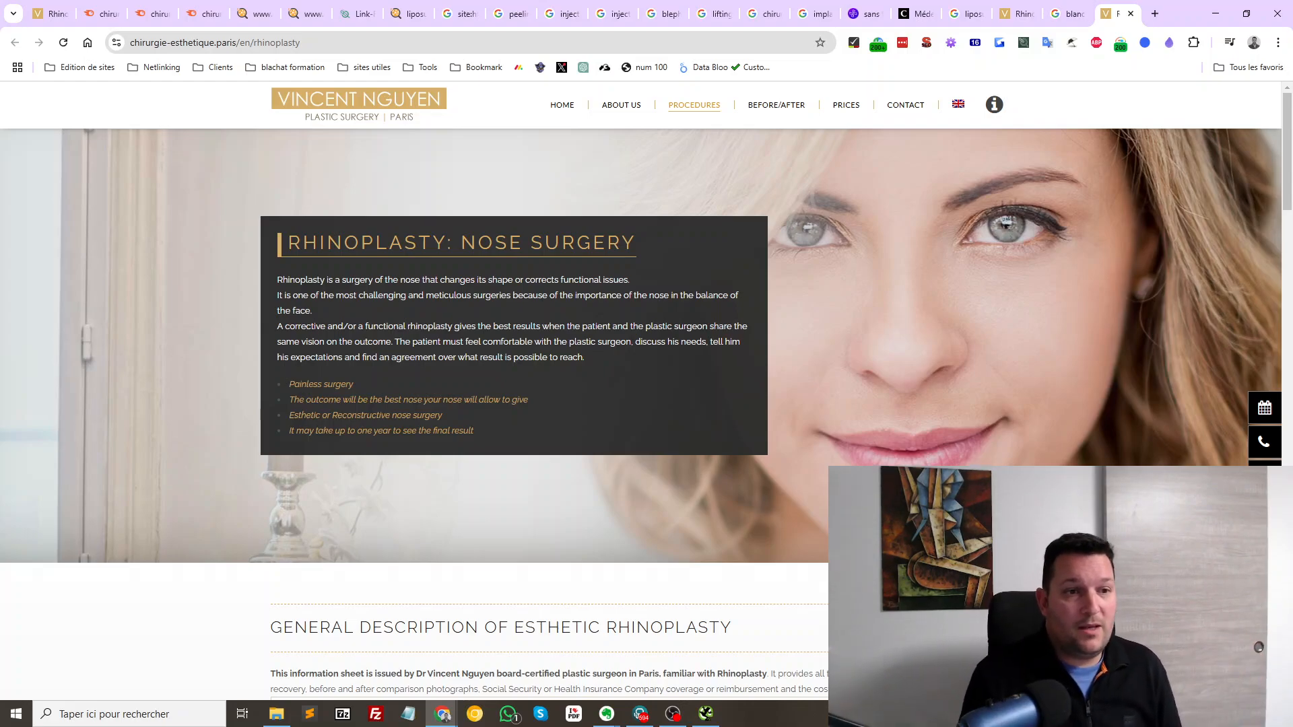
Skim the English rhinoplasty page, then close it to return to the 'blanchiment des dents paris' results
scroll(646, 404, "down", 15)
scroll(647, 404, "down", 12)
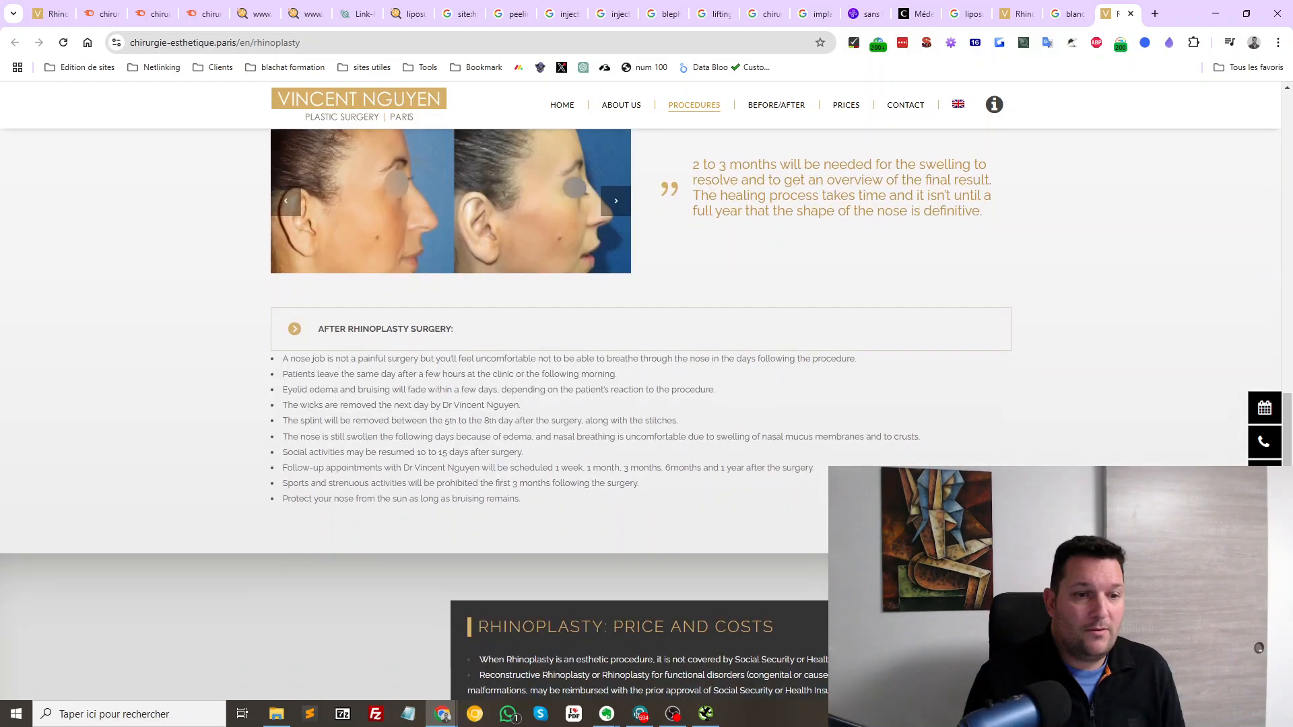
key("ctrl+w")
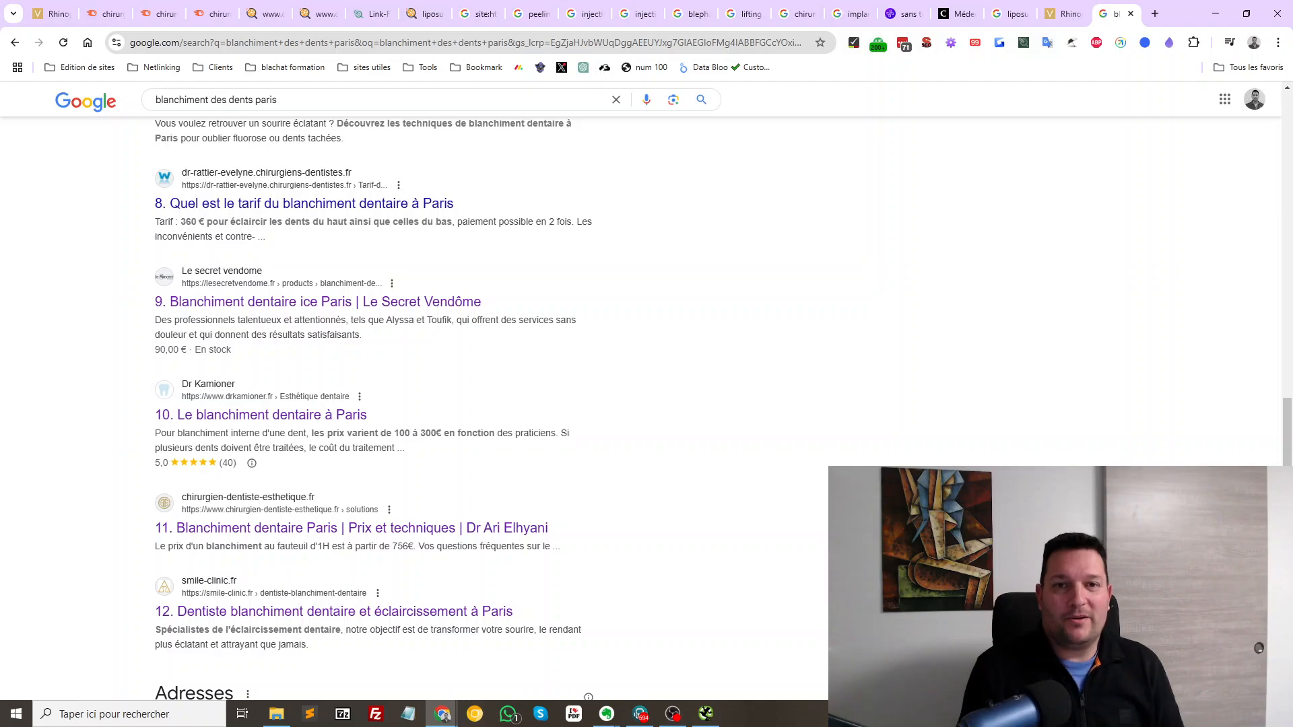
Switch back to the French rhinoplastie tab and scroll up to its 'La Rhinoplastie' introduction
key("ctrl+shift+Tab")
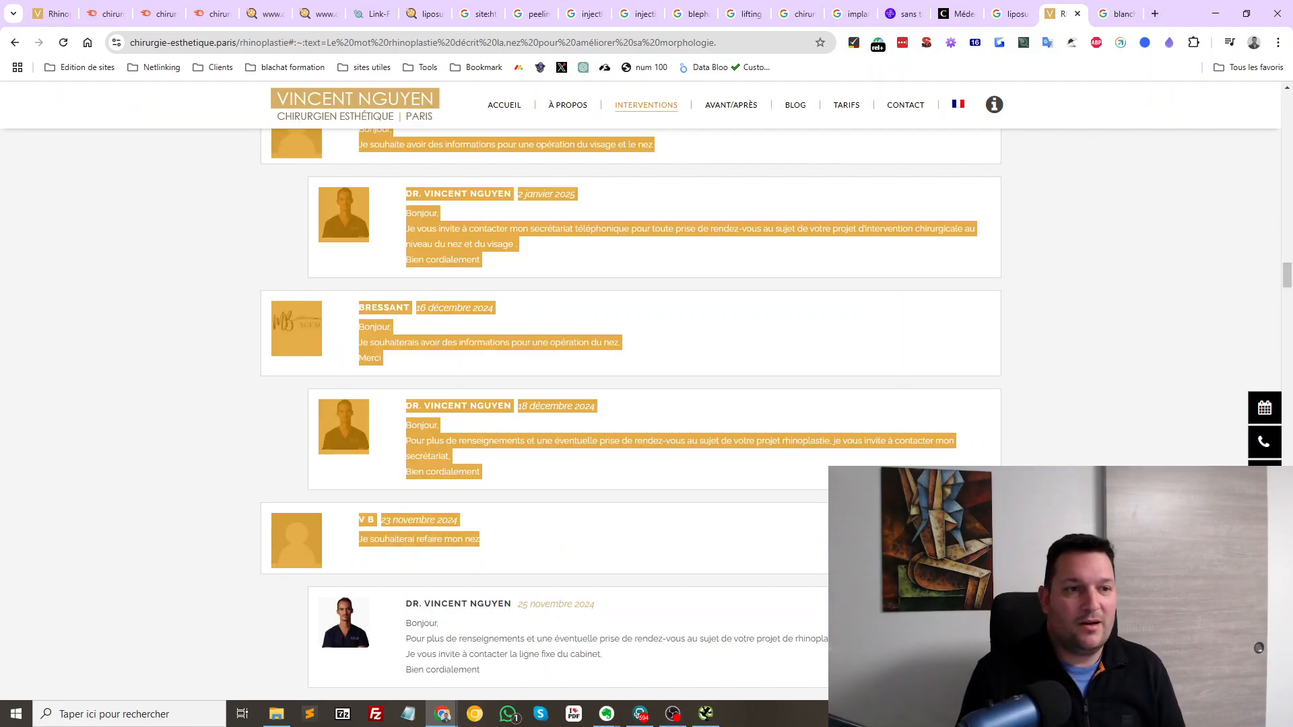
scroll(647, 404, "up", 10)
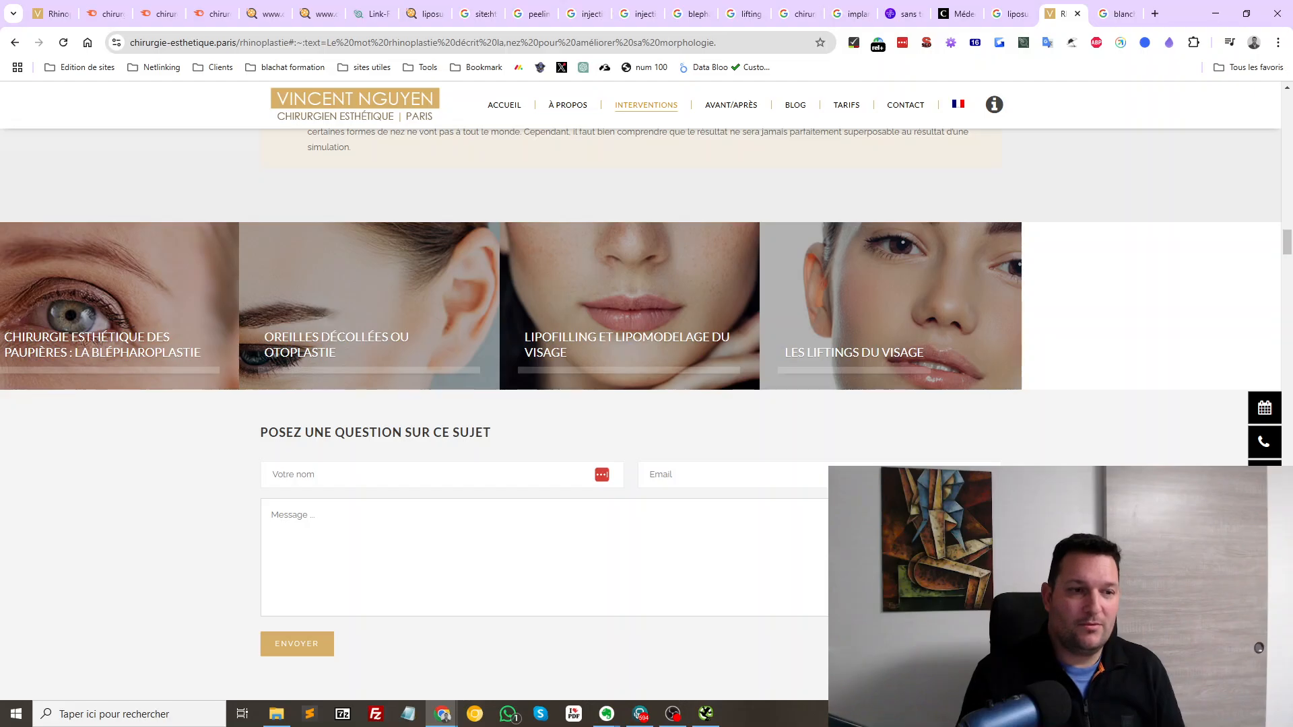
scroll(646, 404, "up", 15)
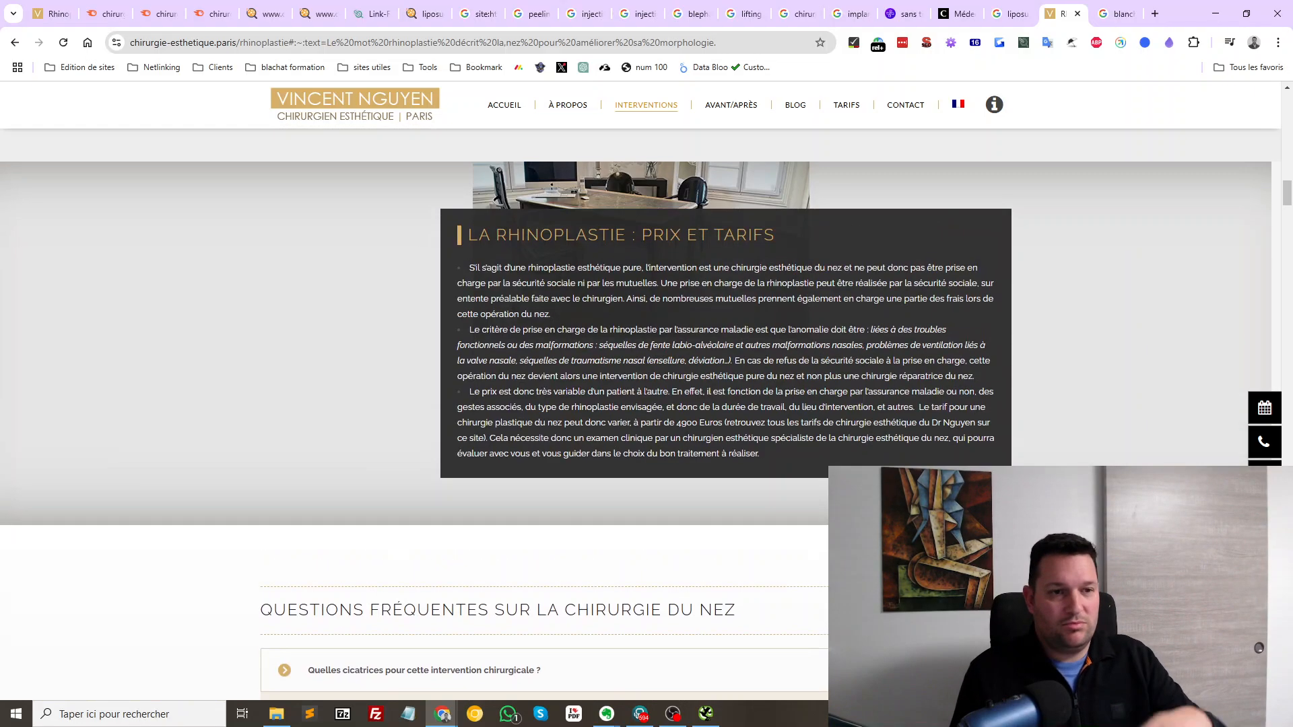
scroll(647, 404, "up", 3)
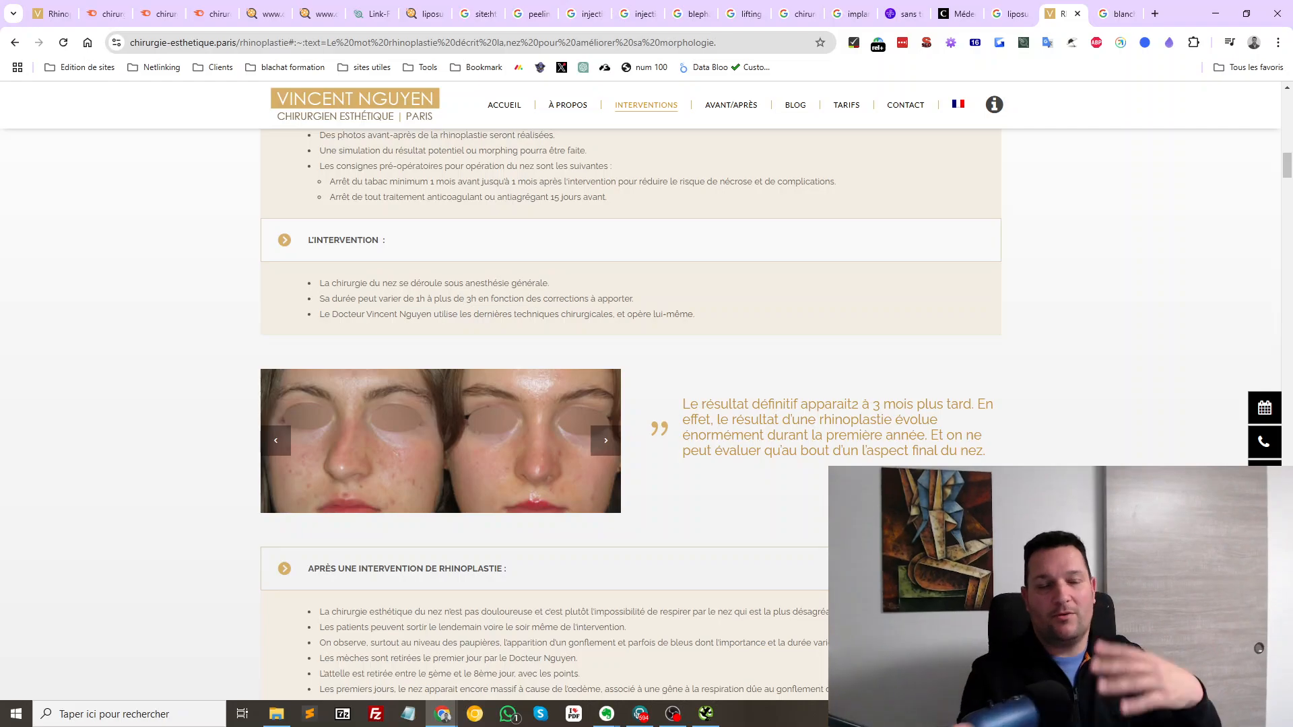
scroll(646, 404, "up", 15)
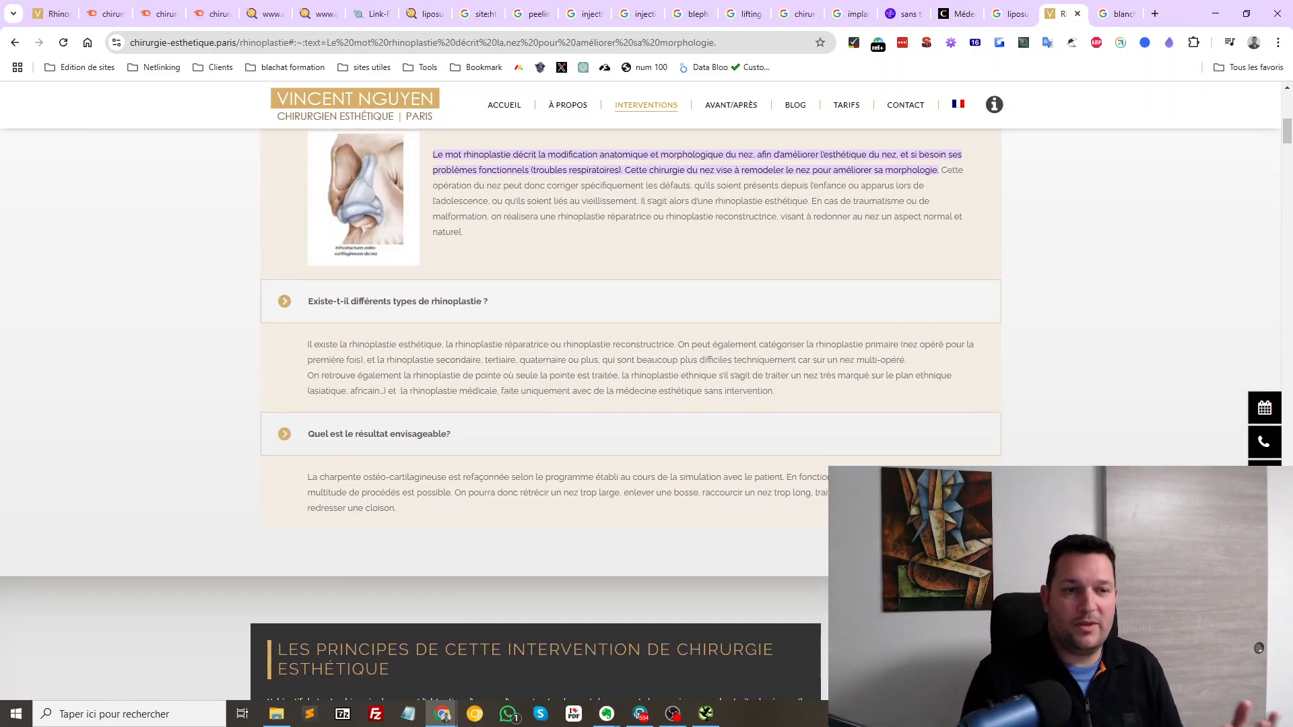
scroll(646, 404, "up", 5)
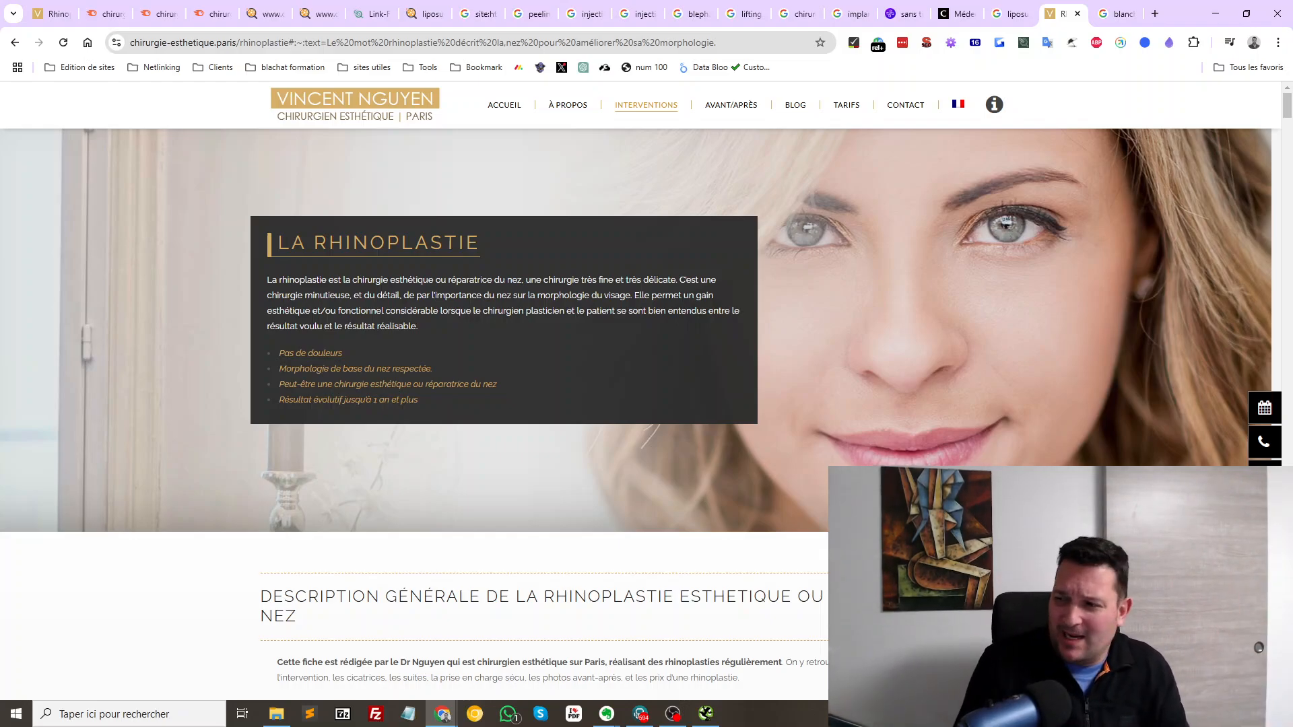
Switch to VNVN's Pappers record and scroll to its establishments and 2017–2021 finances
key("alt+Tab")
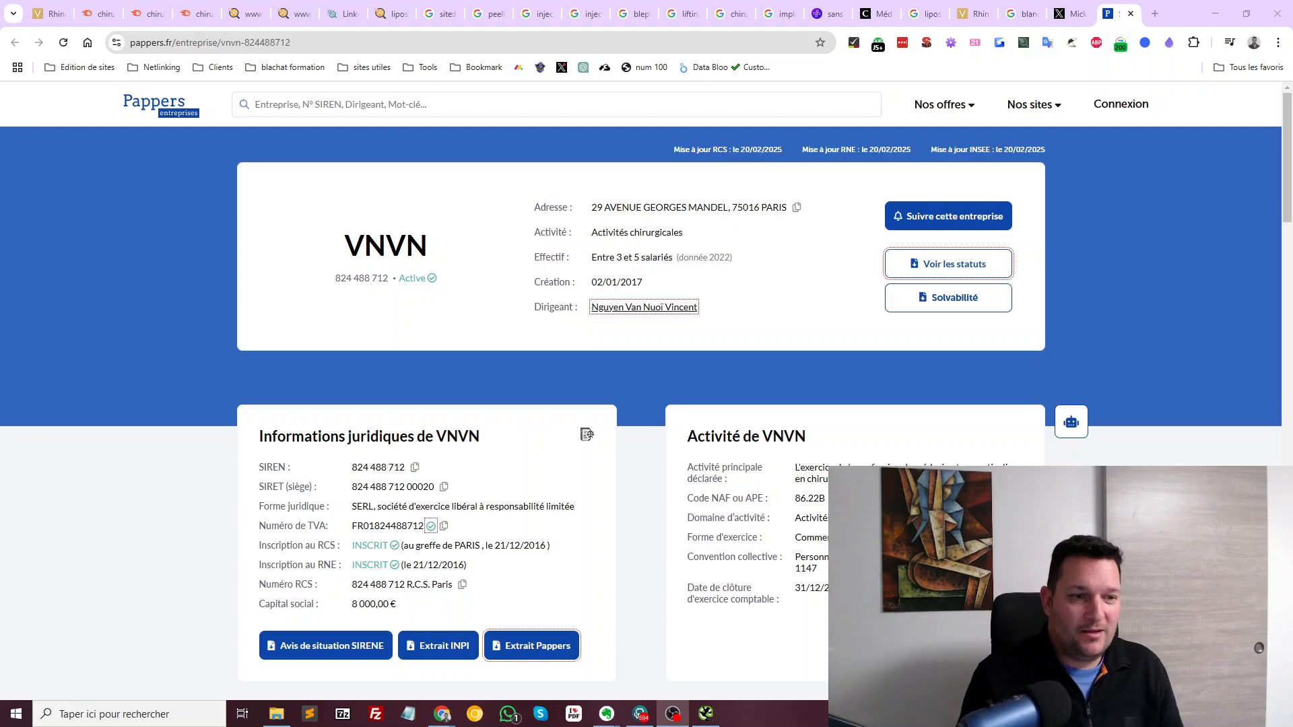
scroll(426, 439, "down", 6)
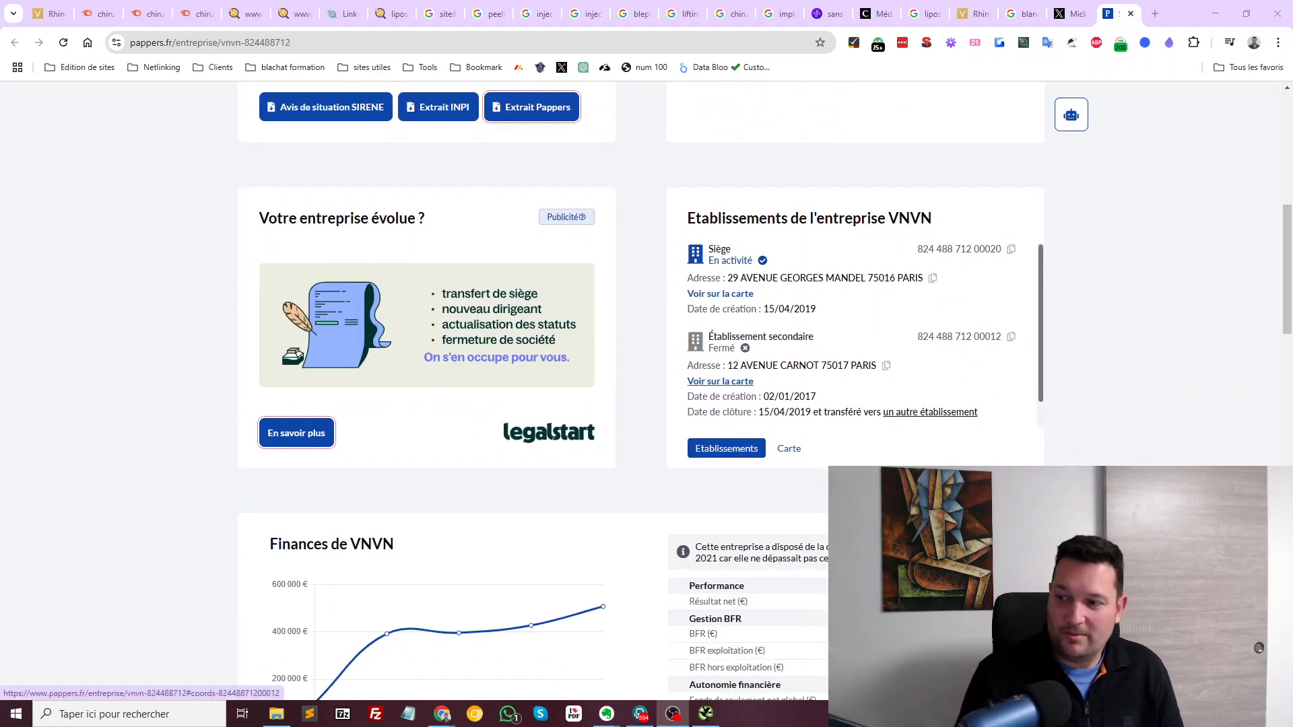
scroll(861, 404, "down", 1)
scroll(862, 404, "down", 6)
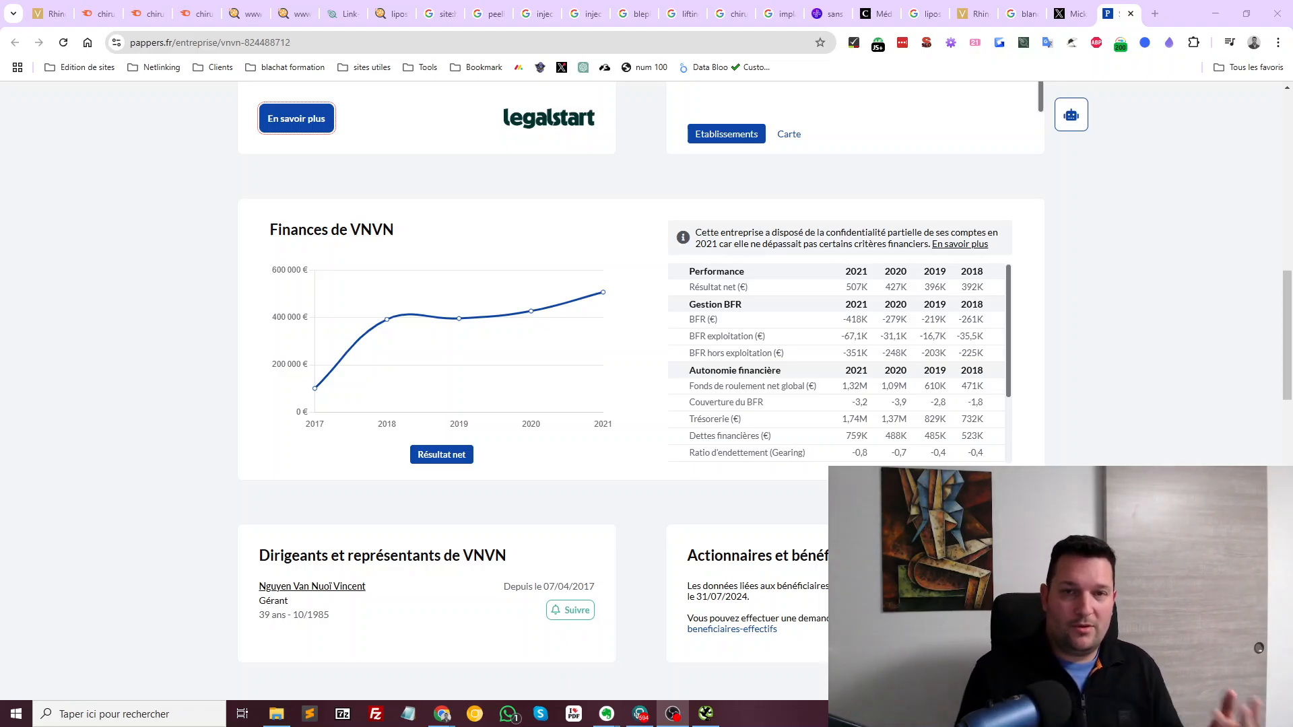
Return to the first Chrome tab with the clinic's rhinoplasty page
left_click(50, 13)
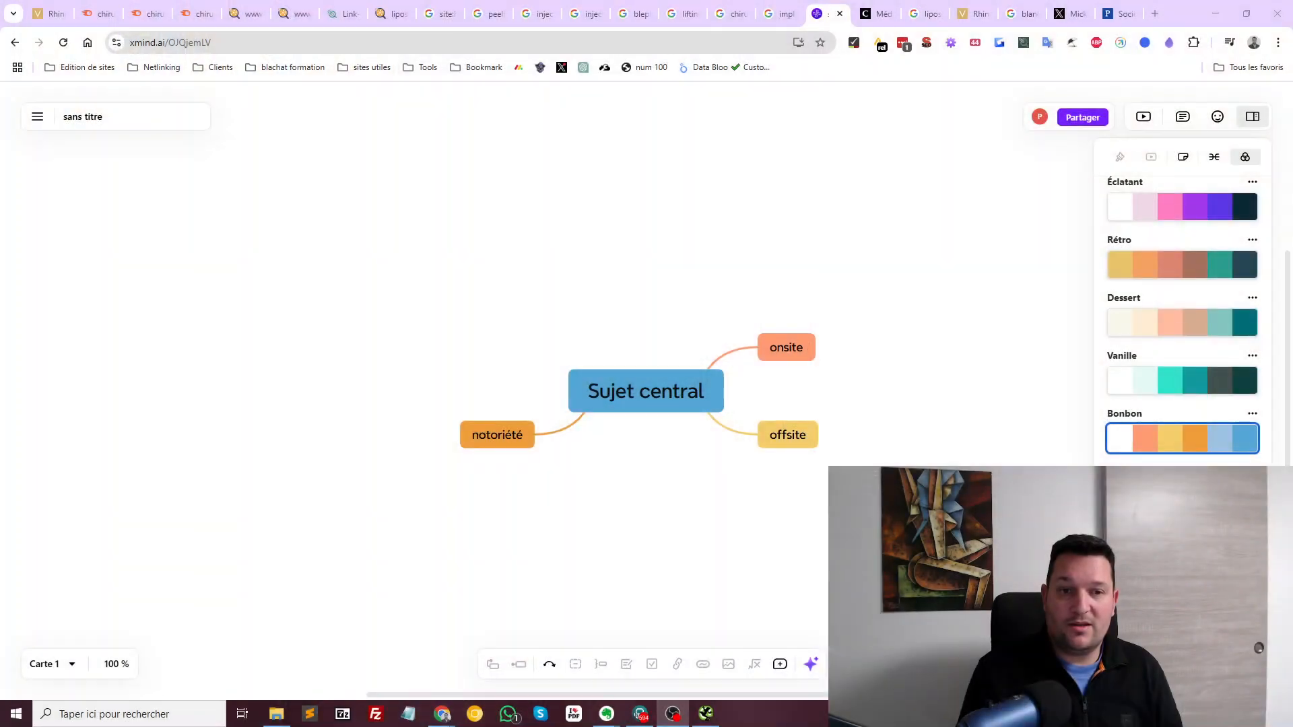
Give the onsite topic two children: 'questions dans les titres' and 'le systeme de commentaires'
left_click(786, 348)
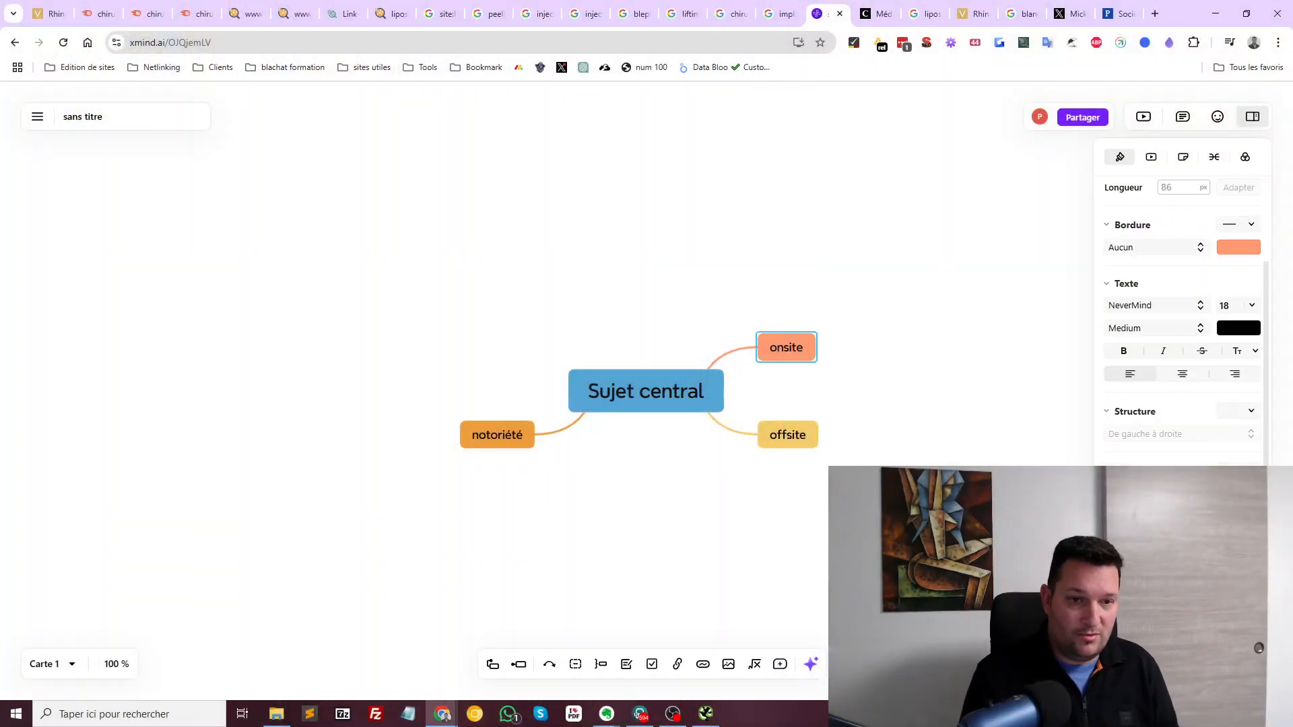
key("Tab")
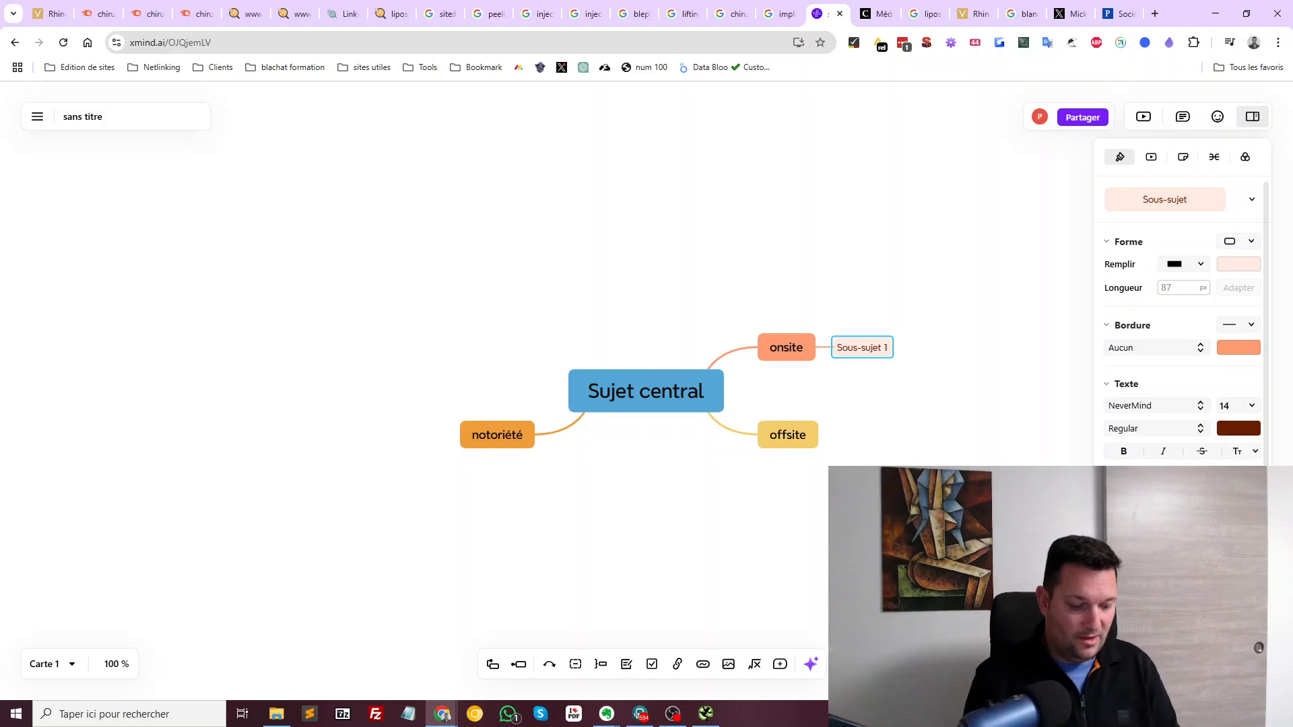
type("questions")
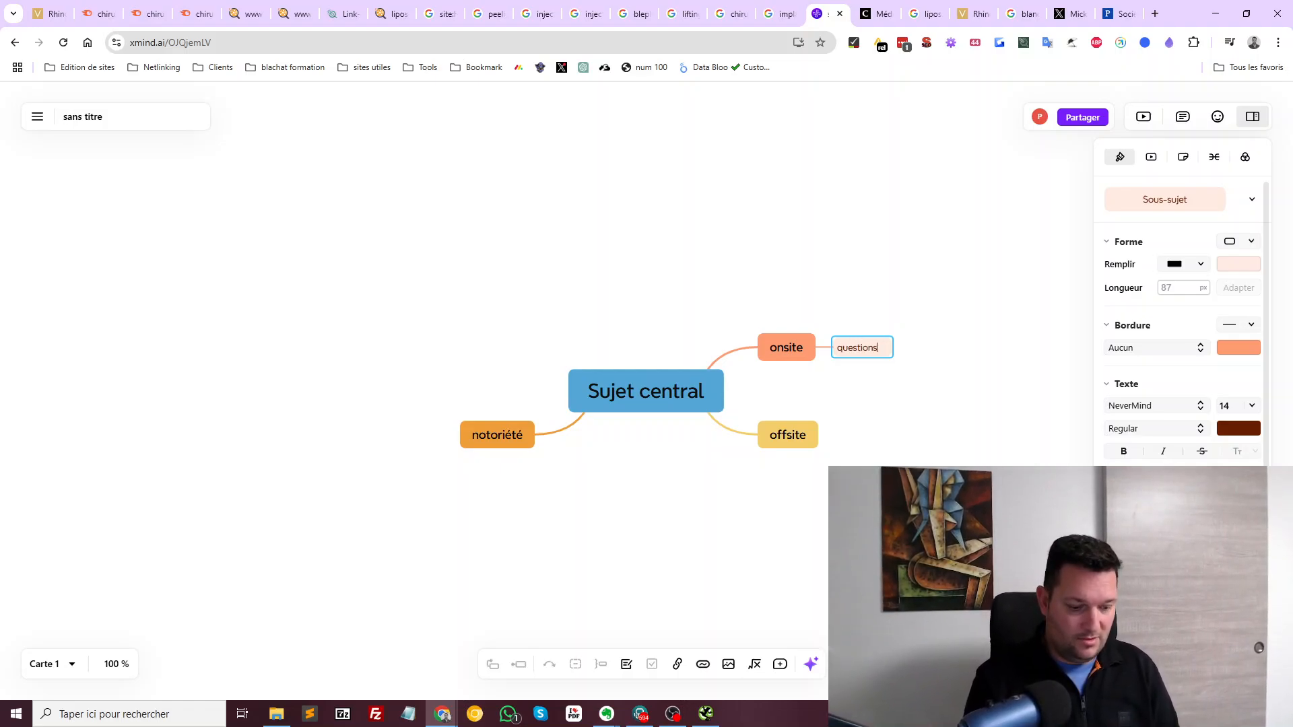
type(" dans les titres")
key("Return")
key("Return")
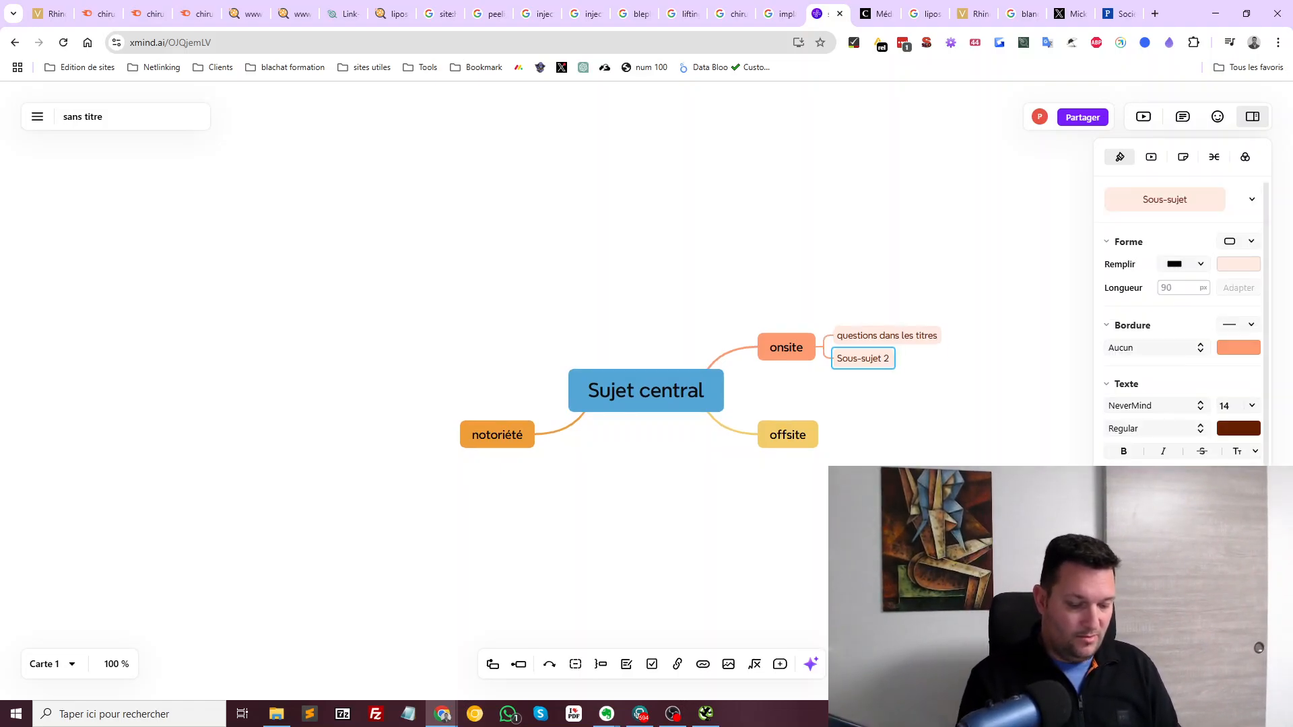
type("le")
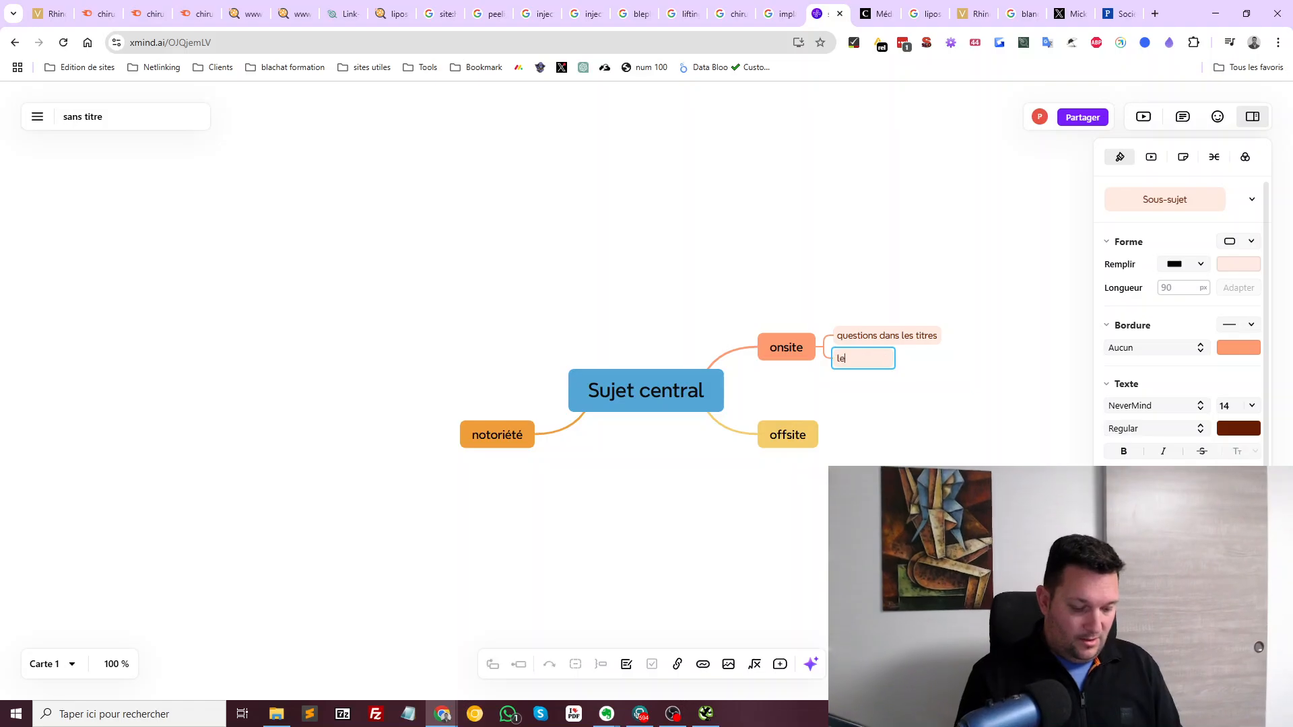
type(" systeme de")
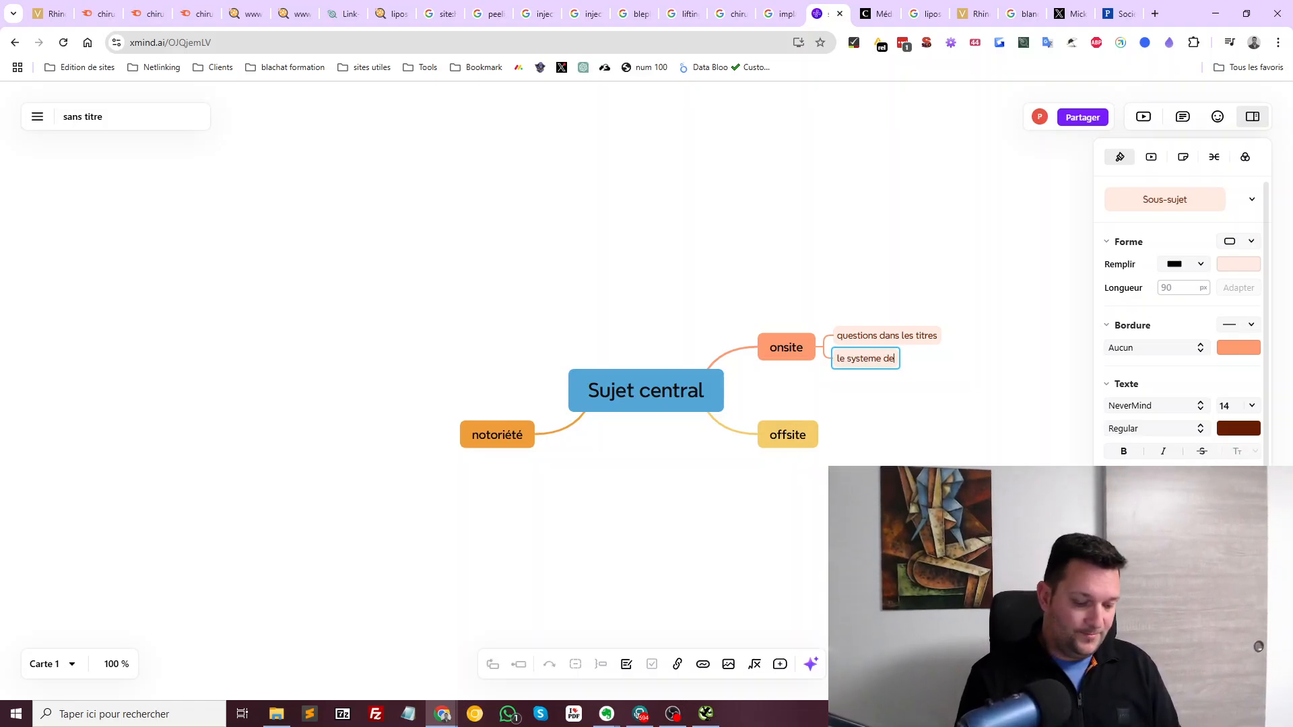
type(" commentaires")
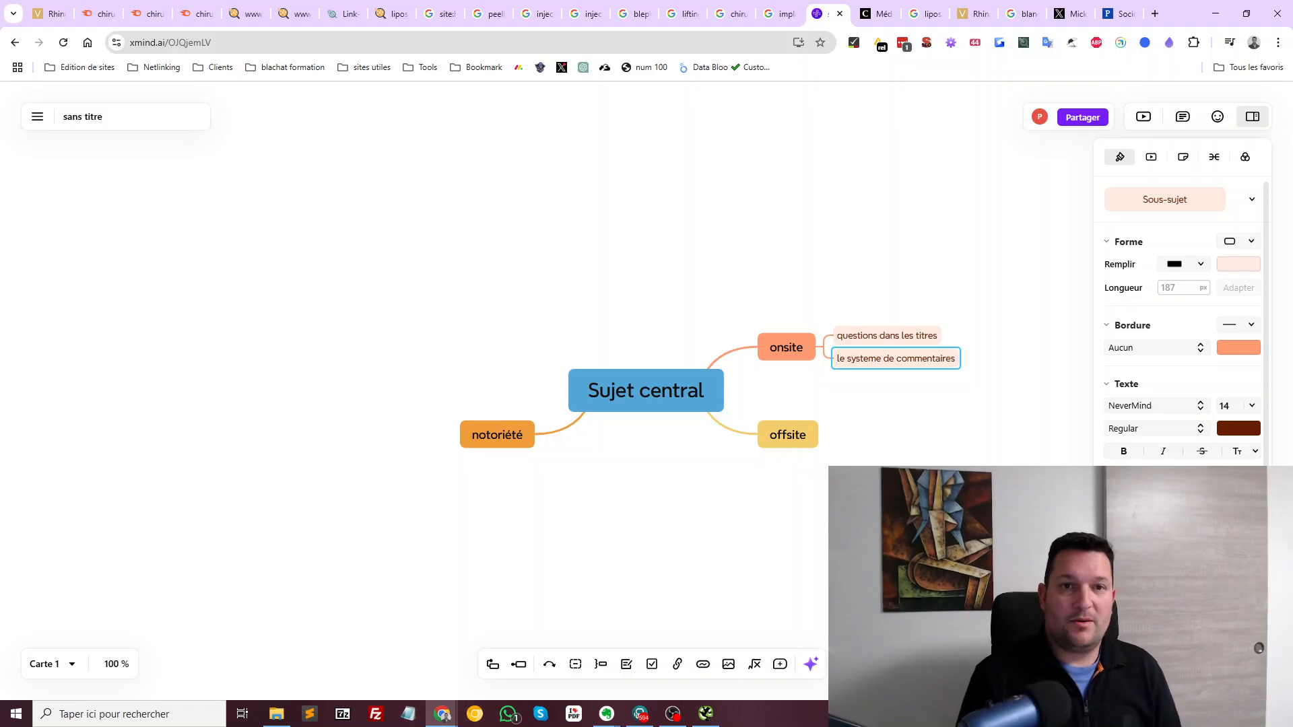
left_click(976, 538)
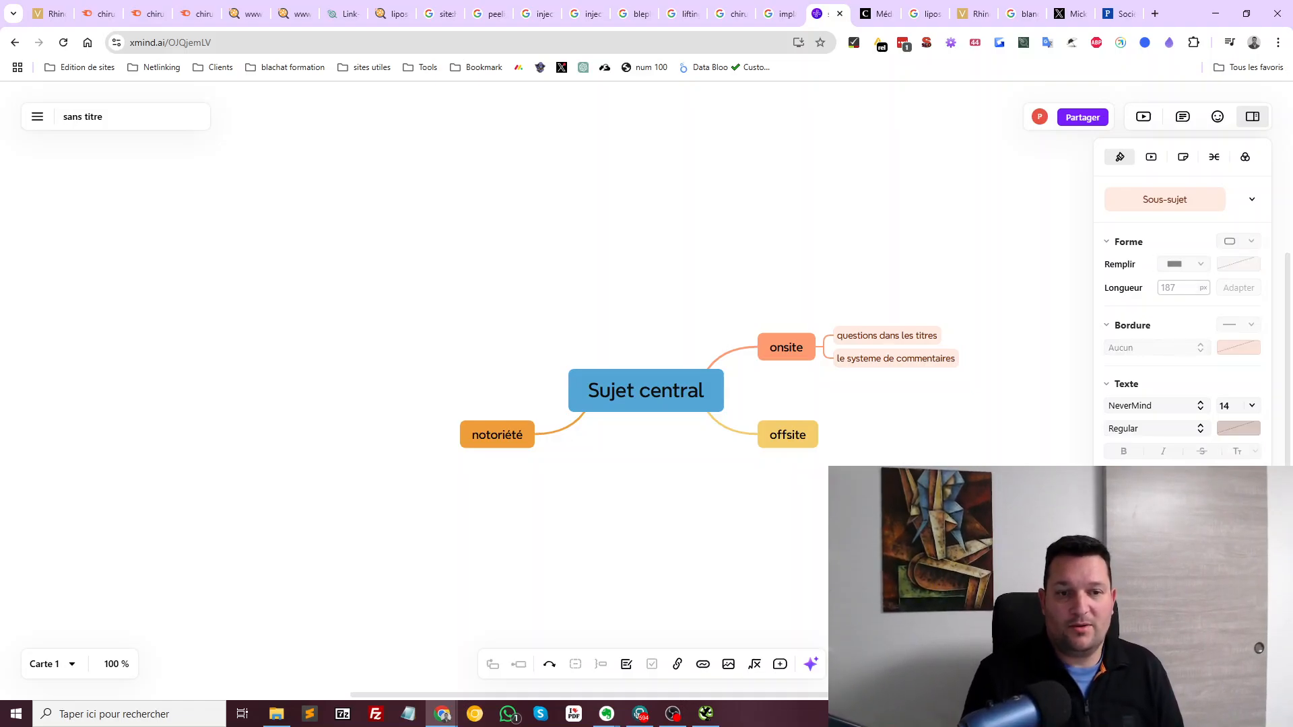
Add a '10K d achat de lien' child to offsite, then go back to the rhinoplastie tab
left_click(787, 435)
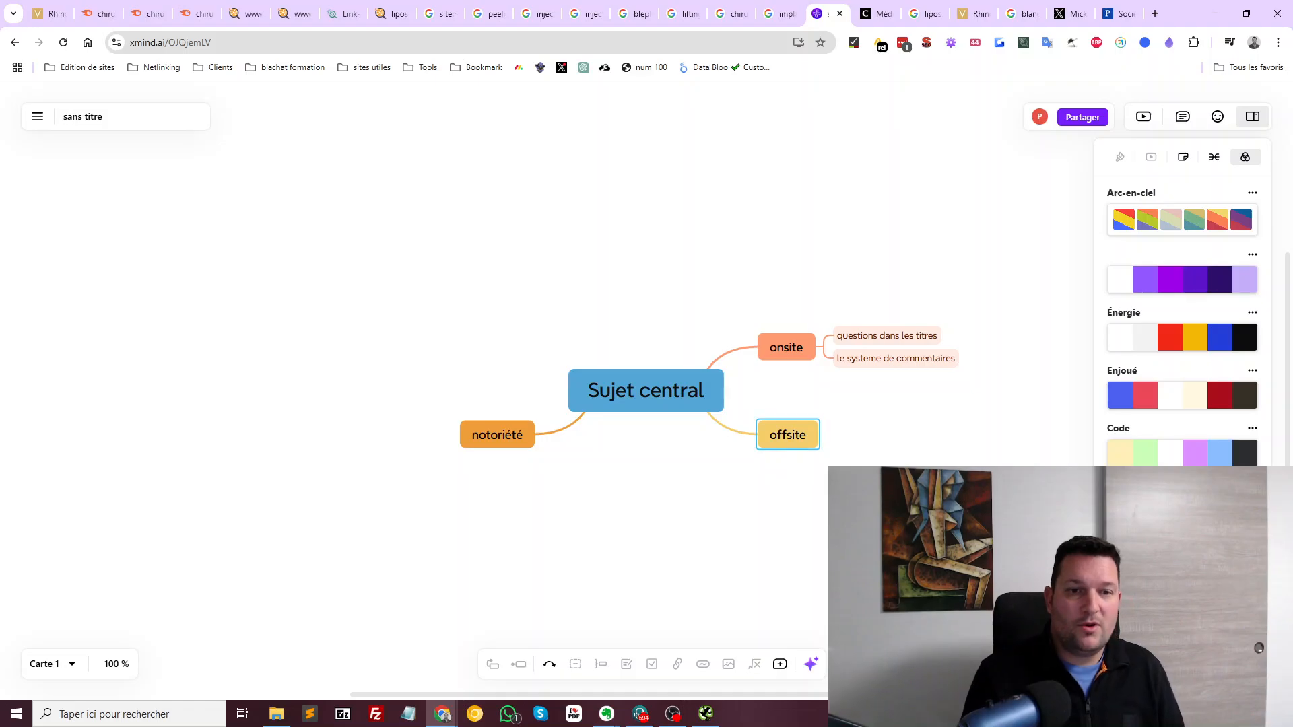
key("Tab")
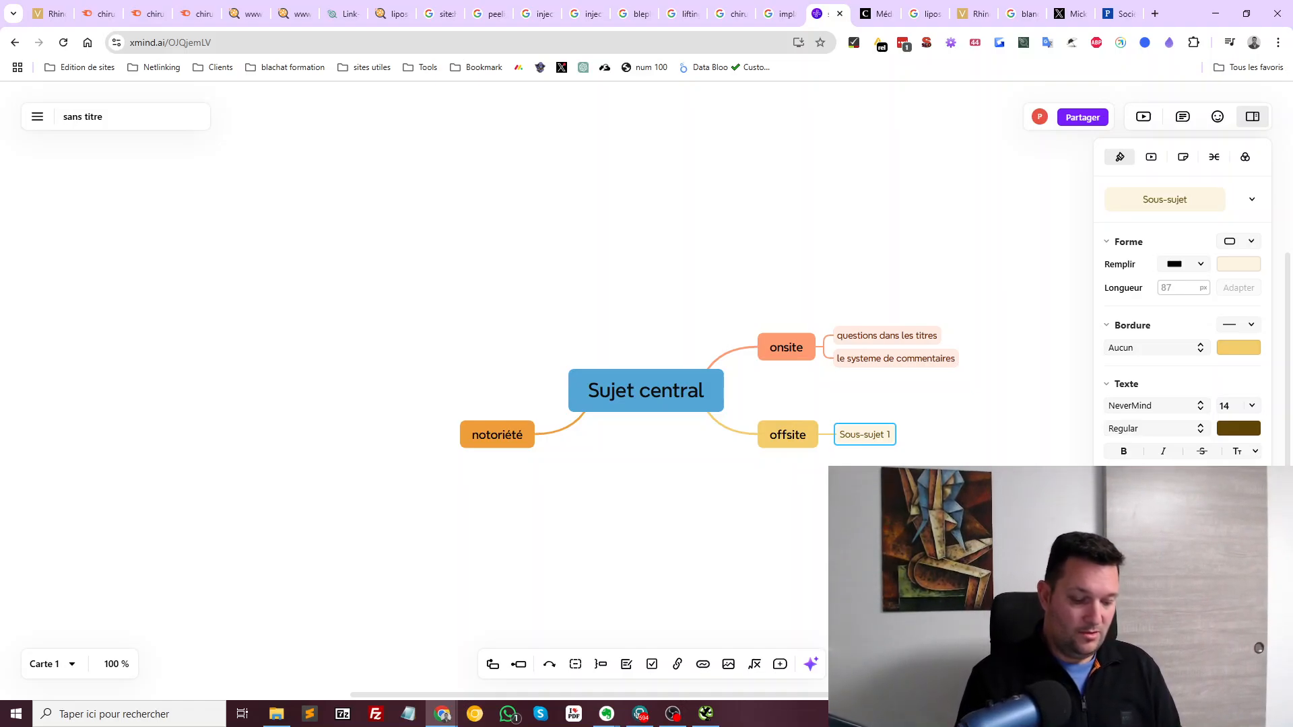
type("10")
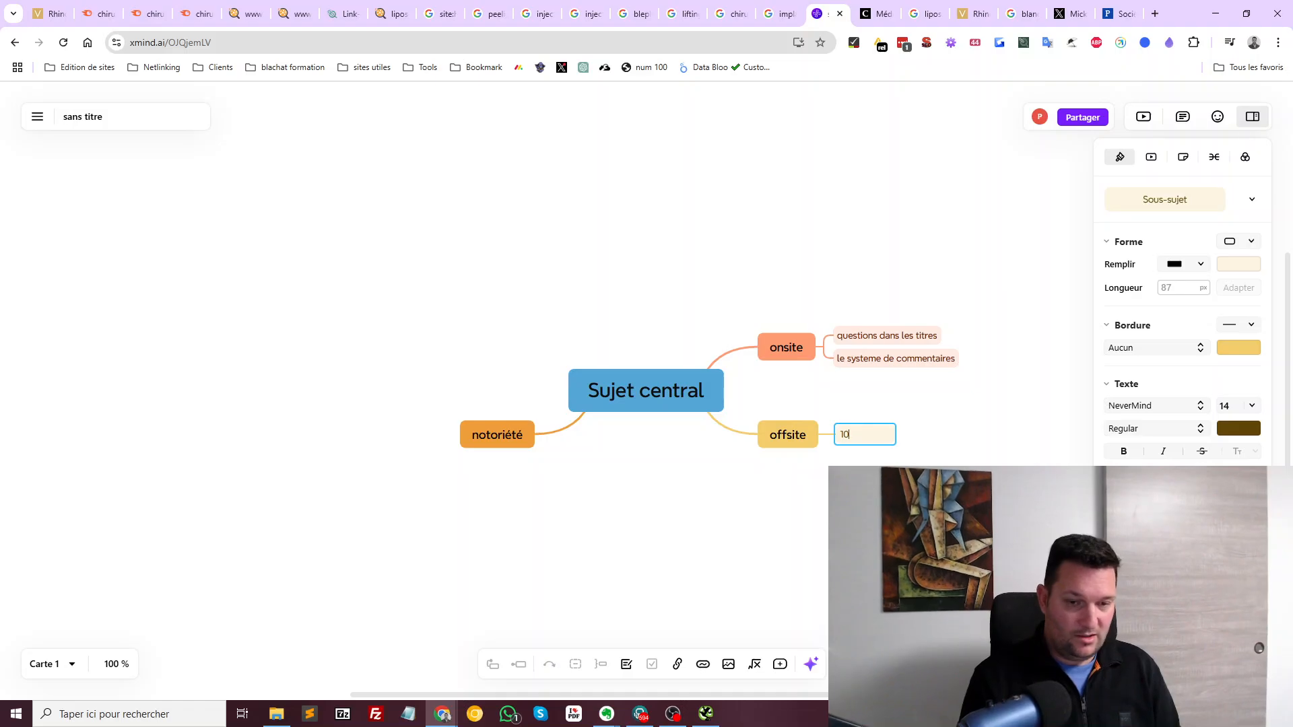
type("K d achat")
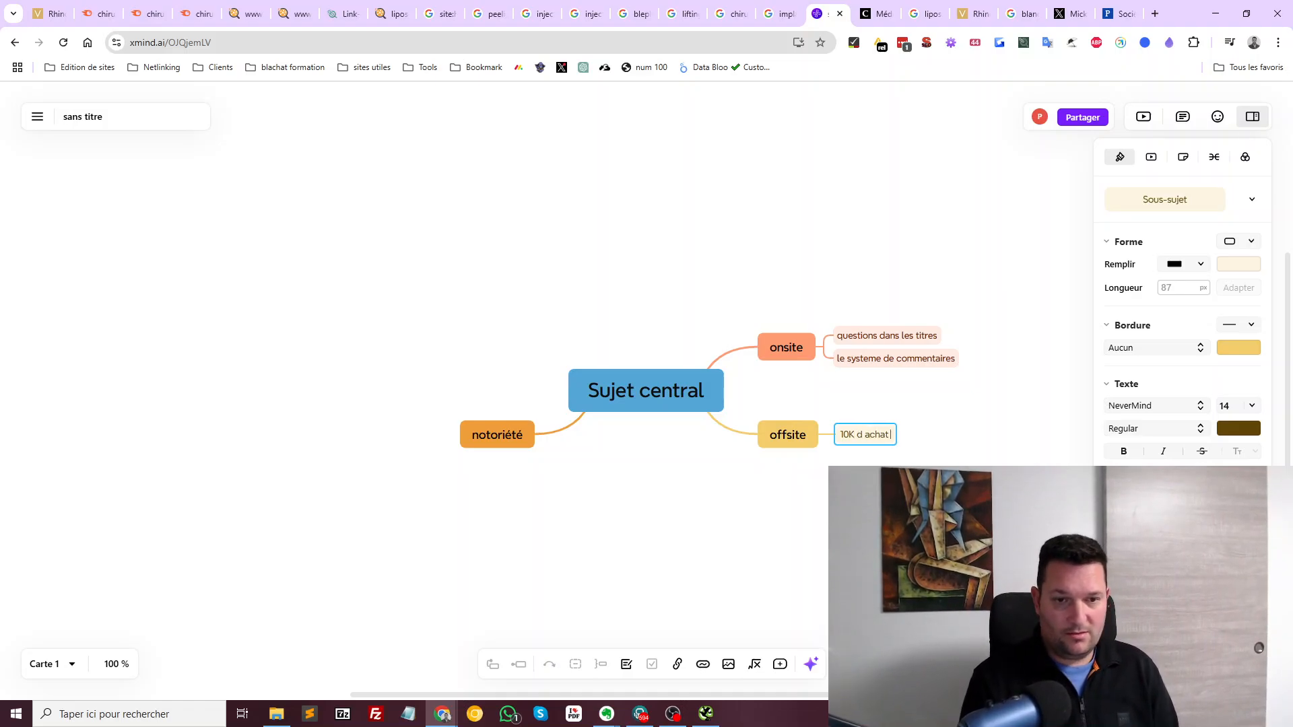
type(" de lien")
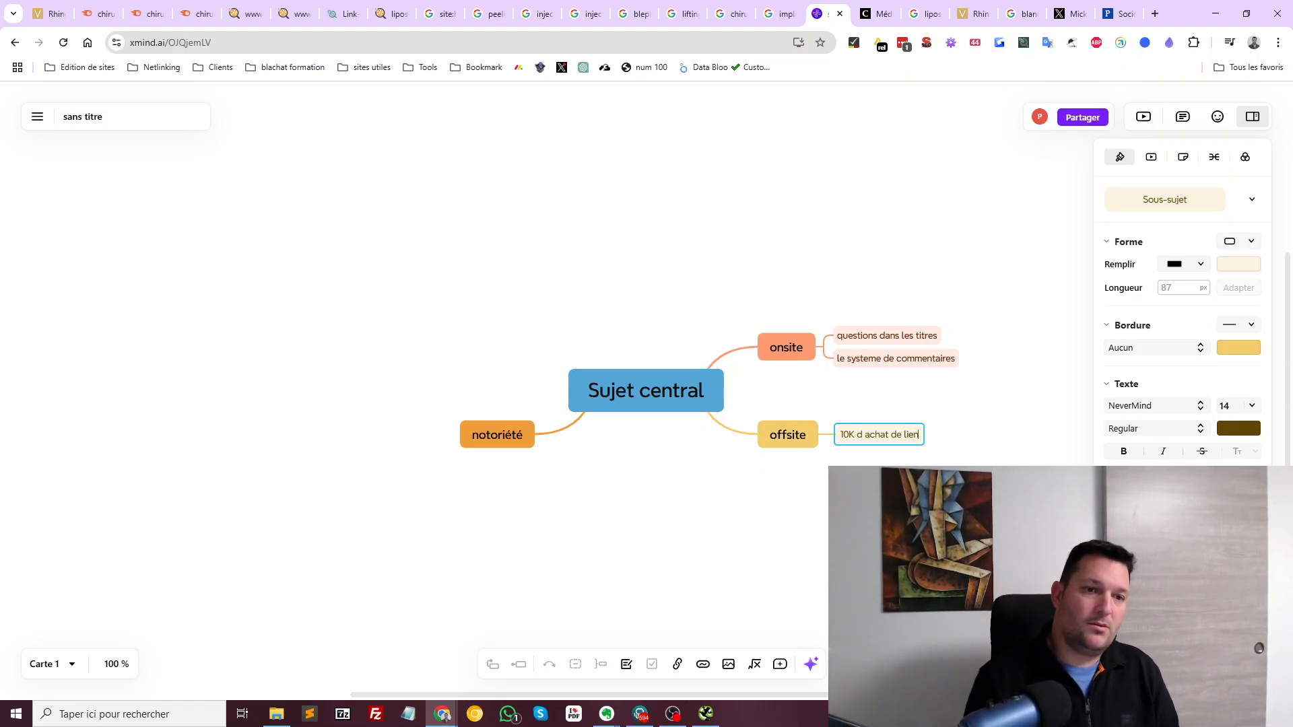
key("Return")
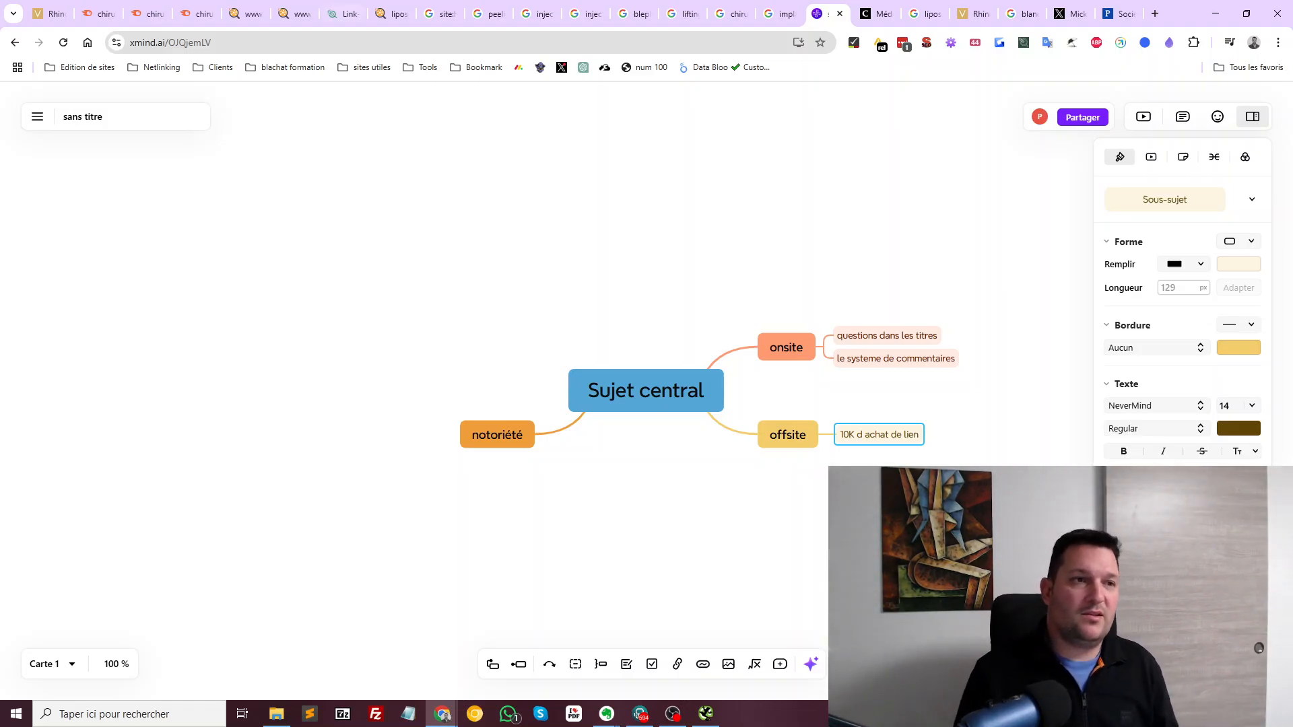
left_click(49, 13)
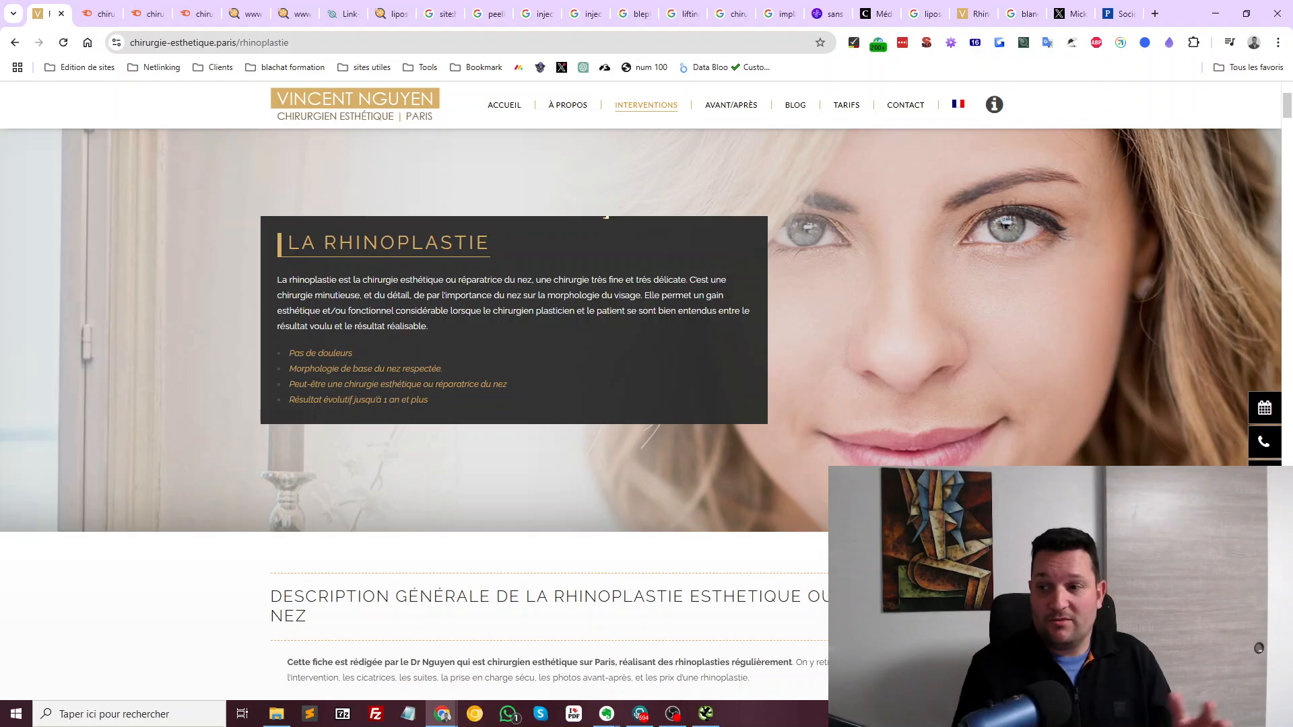